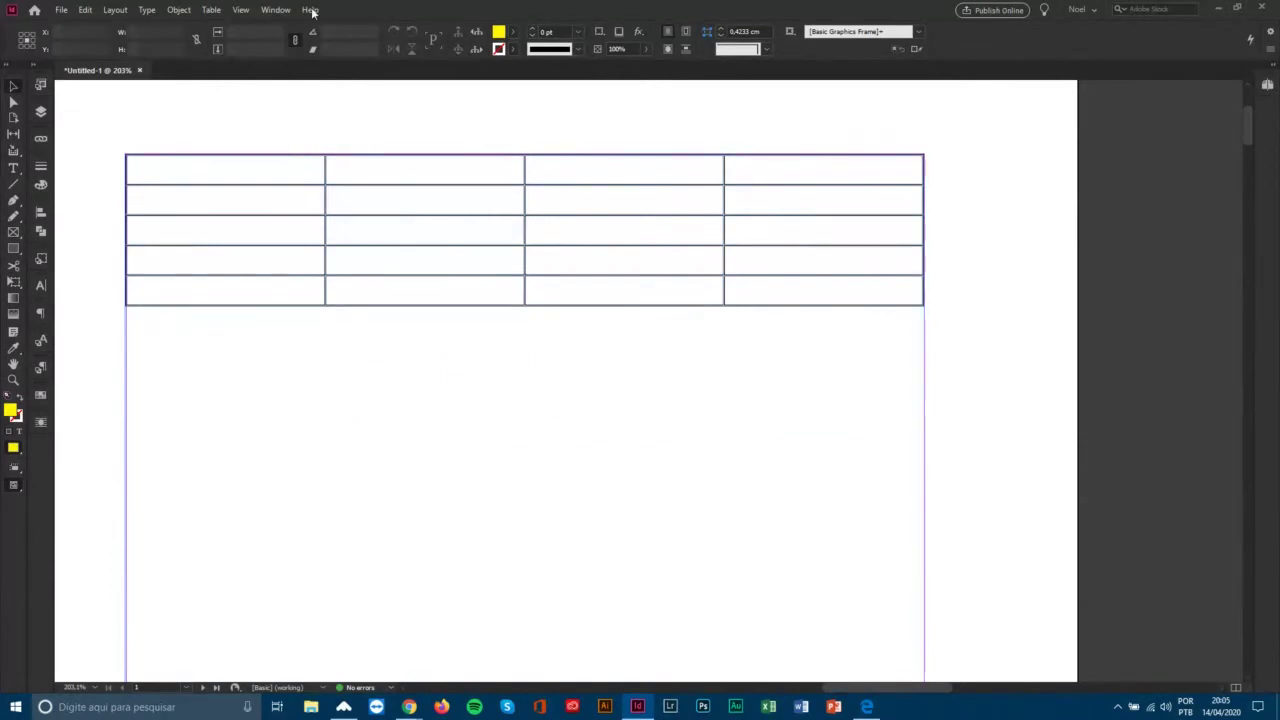
Open the Table panel and place it in the empty area below the table.
left_click(270, 11)
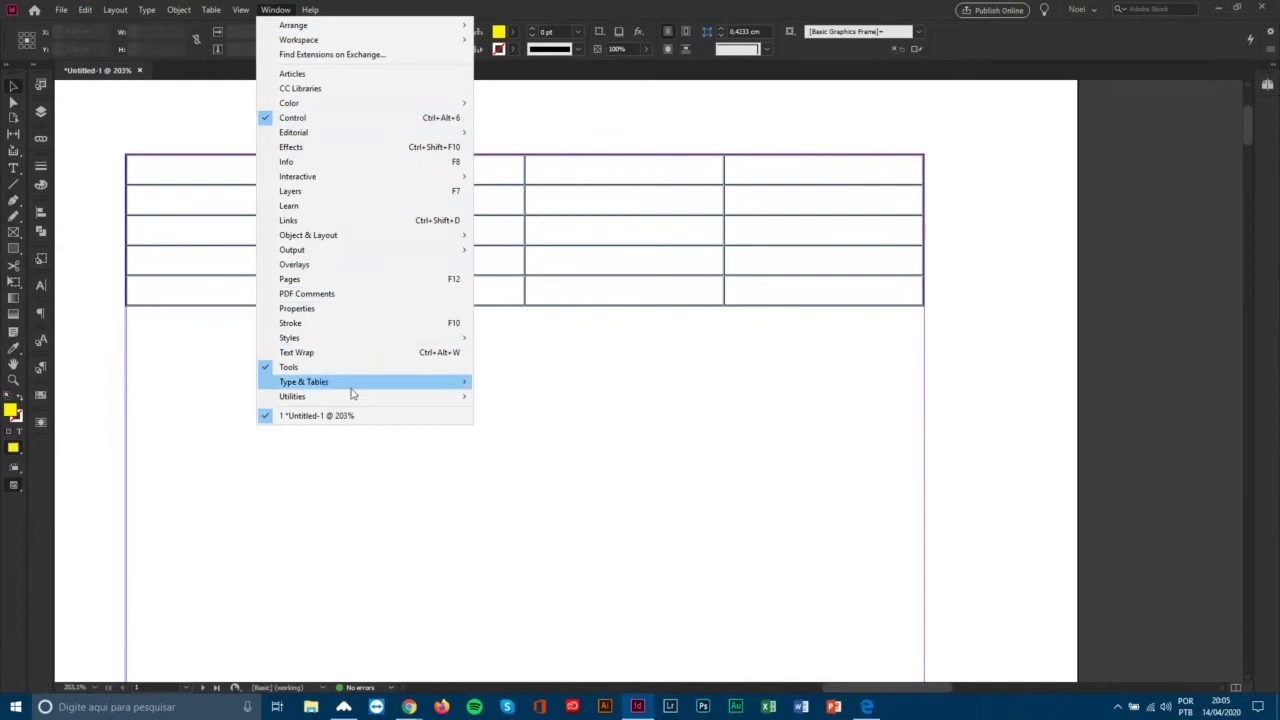
mouse_move(351, 389)
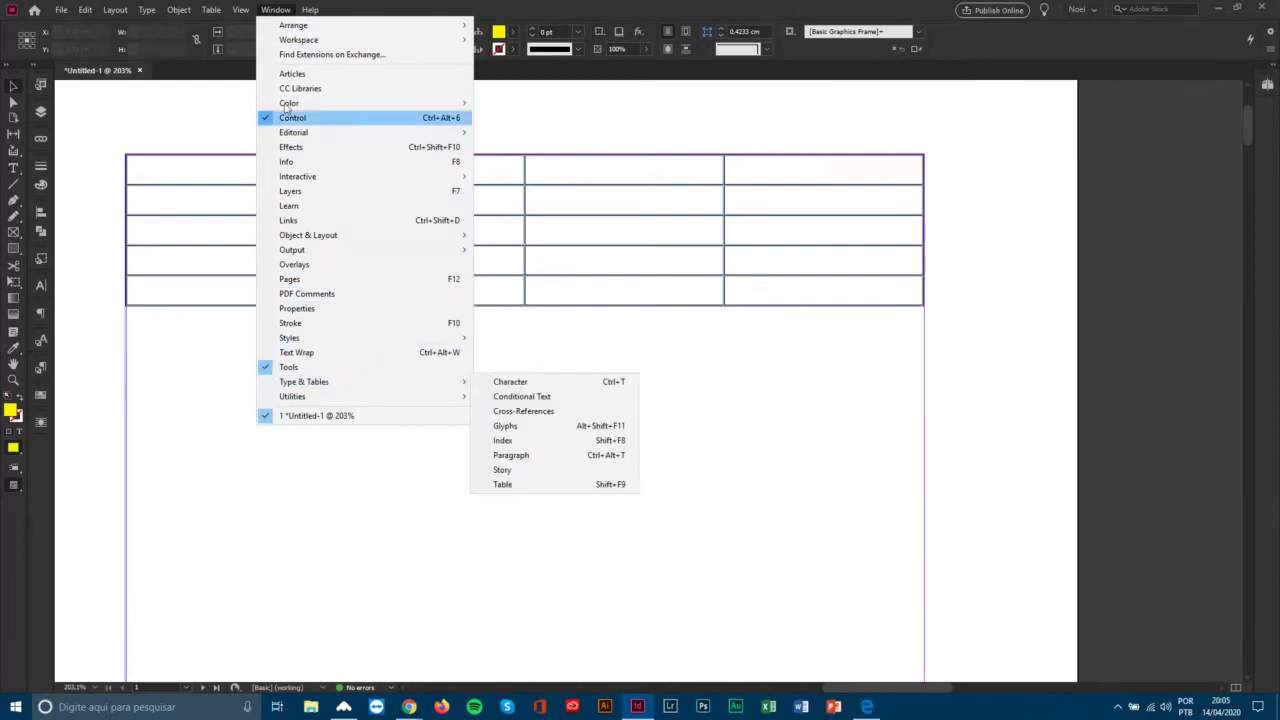
left_click(276, 10)
left_click(276, 10)
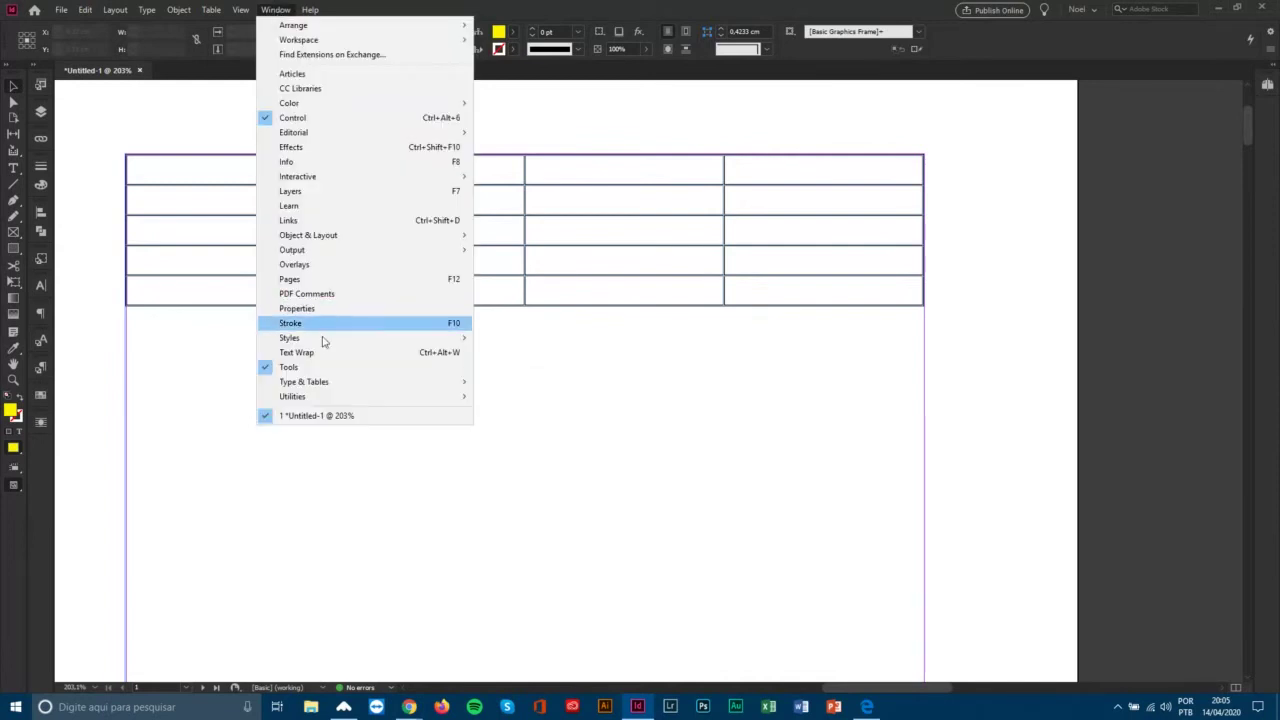
mouse_move(323, 385)
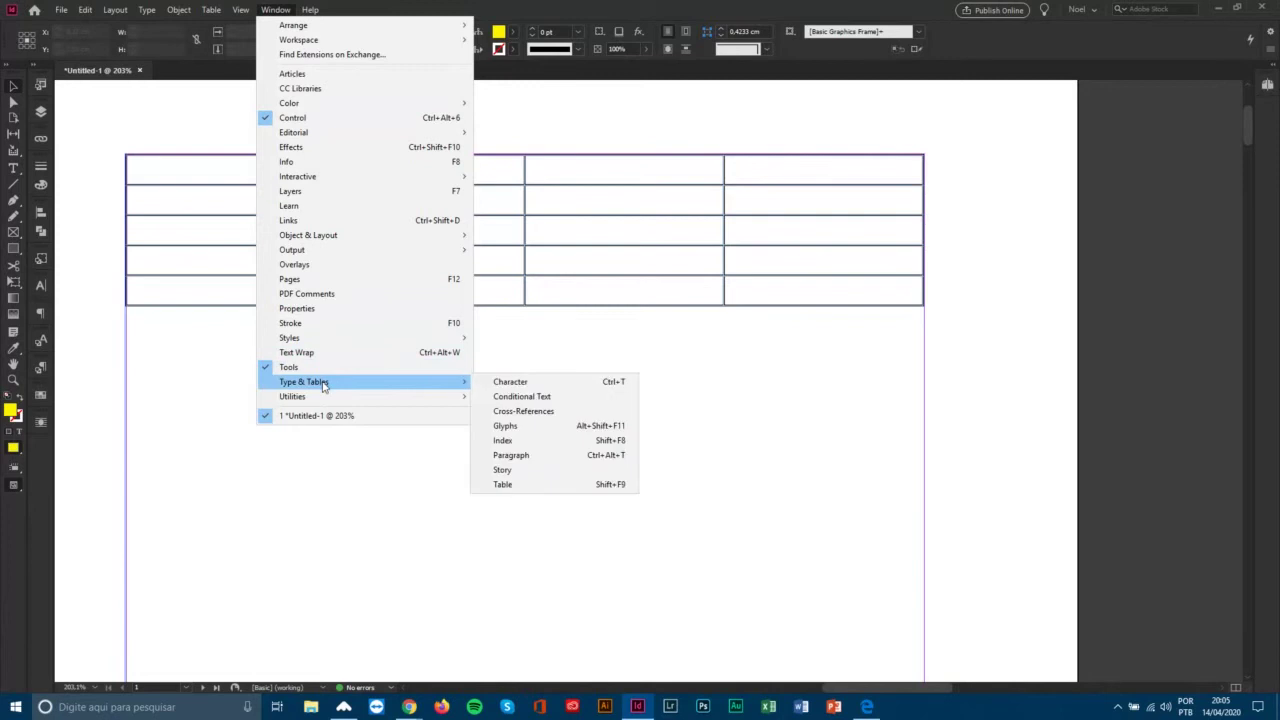
left_click(550, 488)
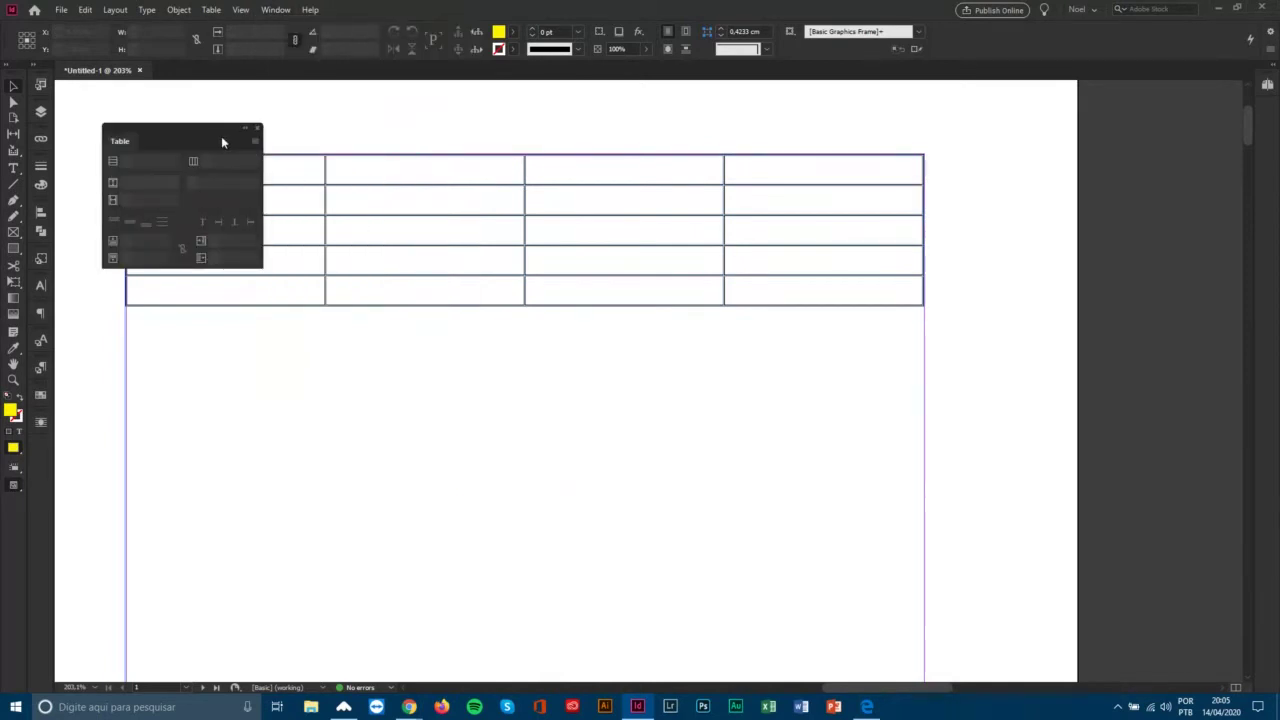
left_click_drag(186, 131, 354, 414)
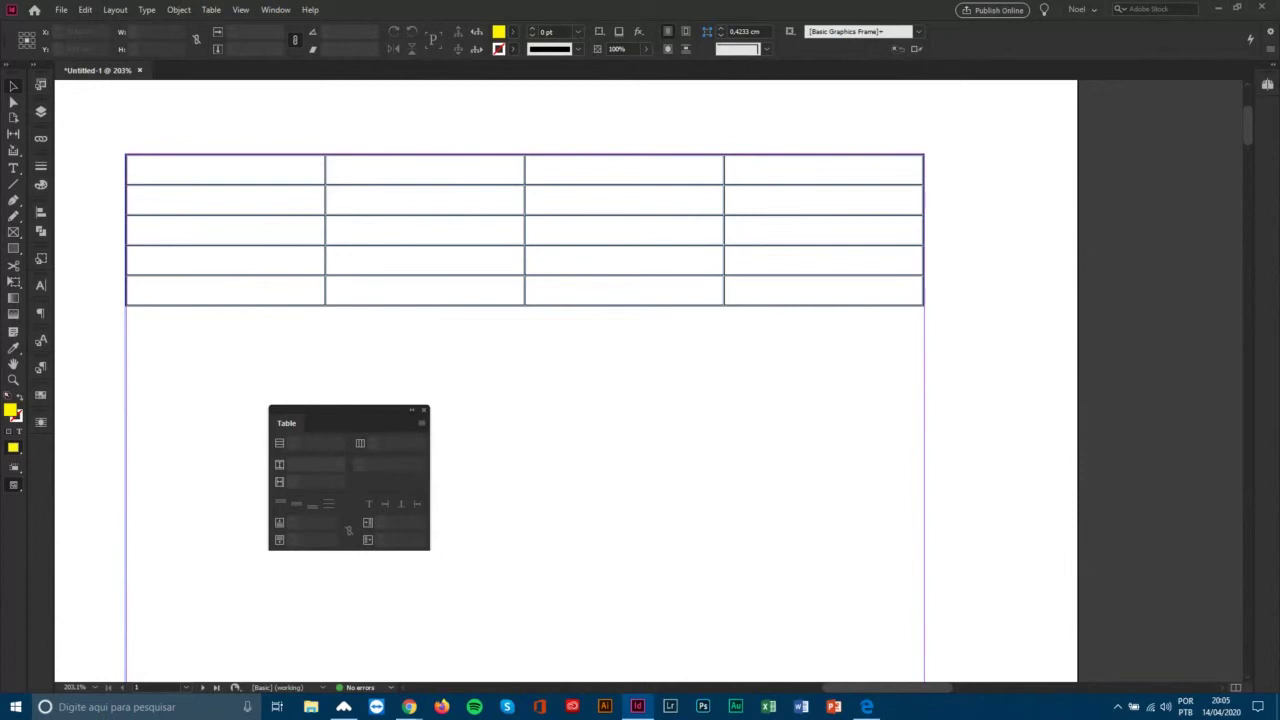
left_click(409, 707)
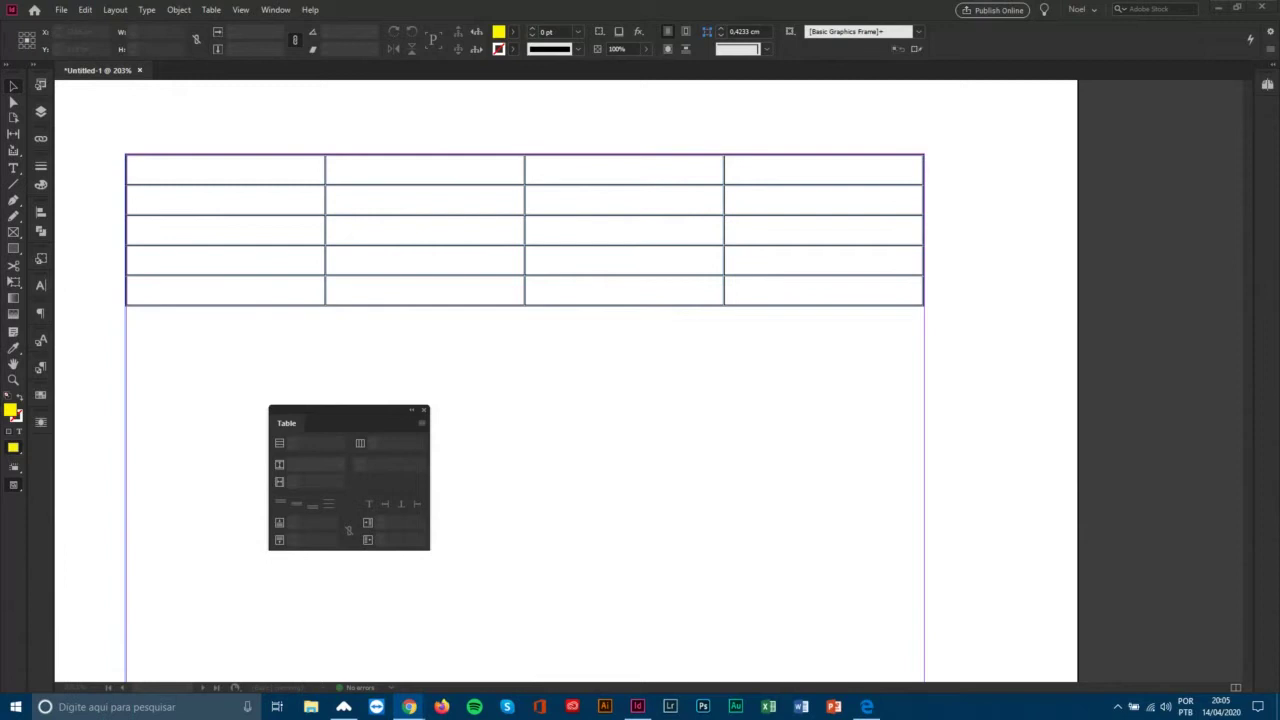
left_click_drag(341, 416, 351, 401)
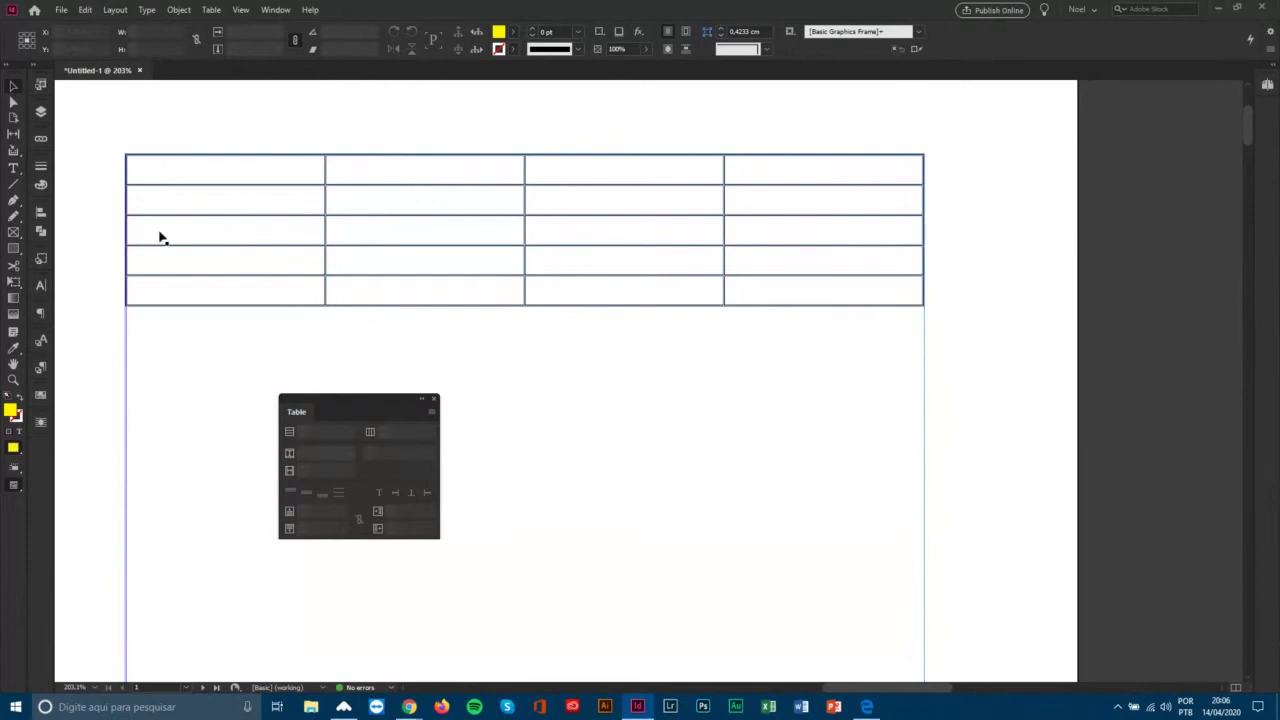
left_click(177, 194)
left_click(177, 194)
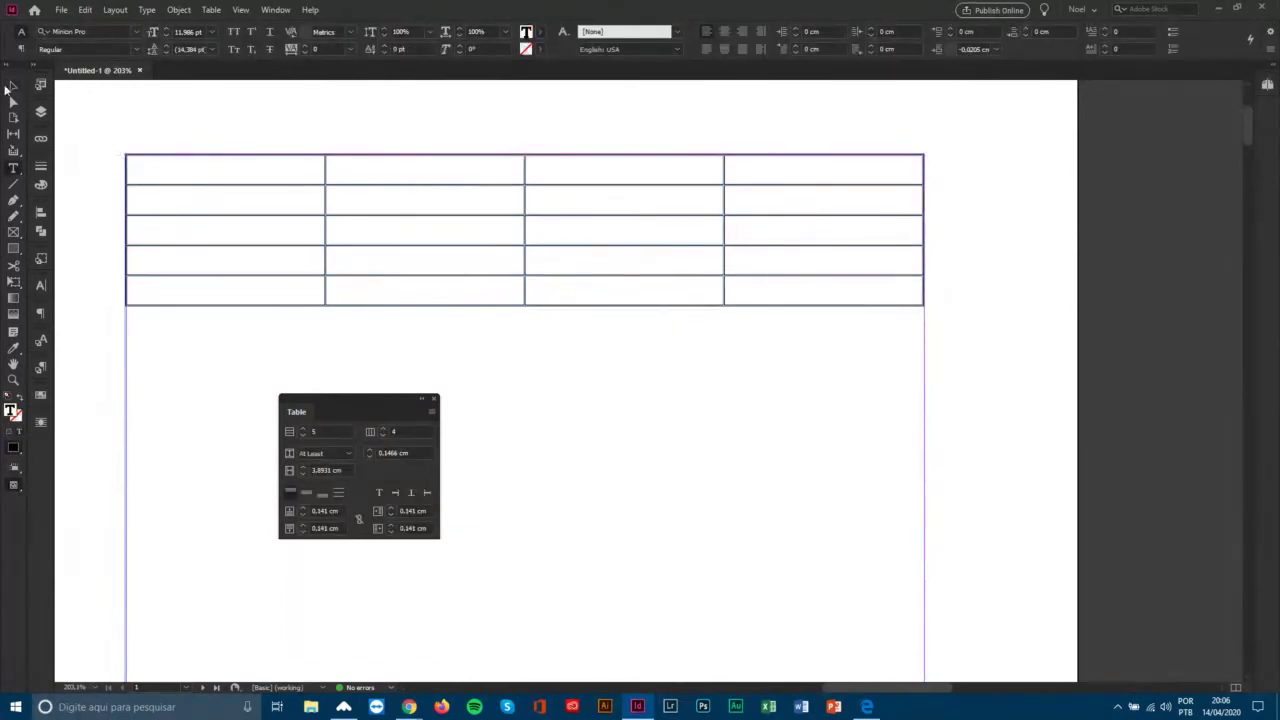
left_click(14, 87)
left_click(229, 140)
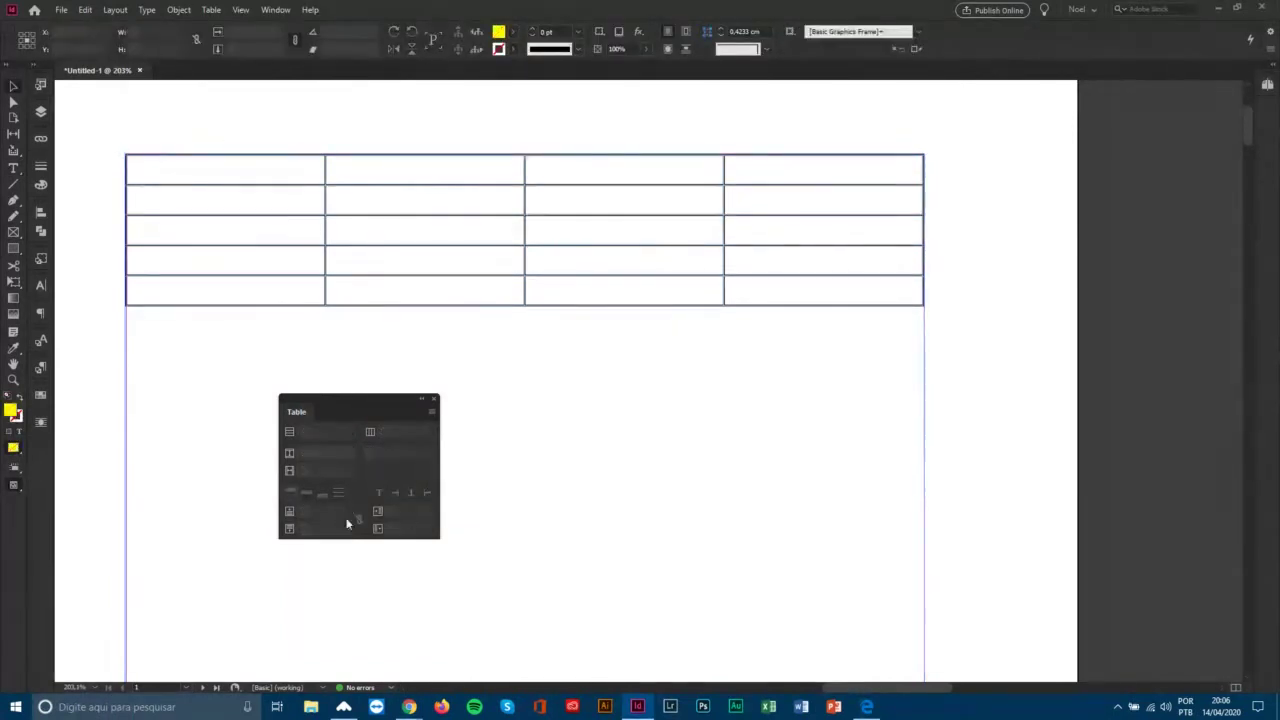
left_click_drag(369, 398, 343, 367)
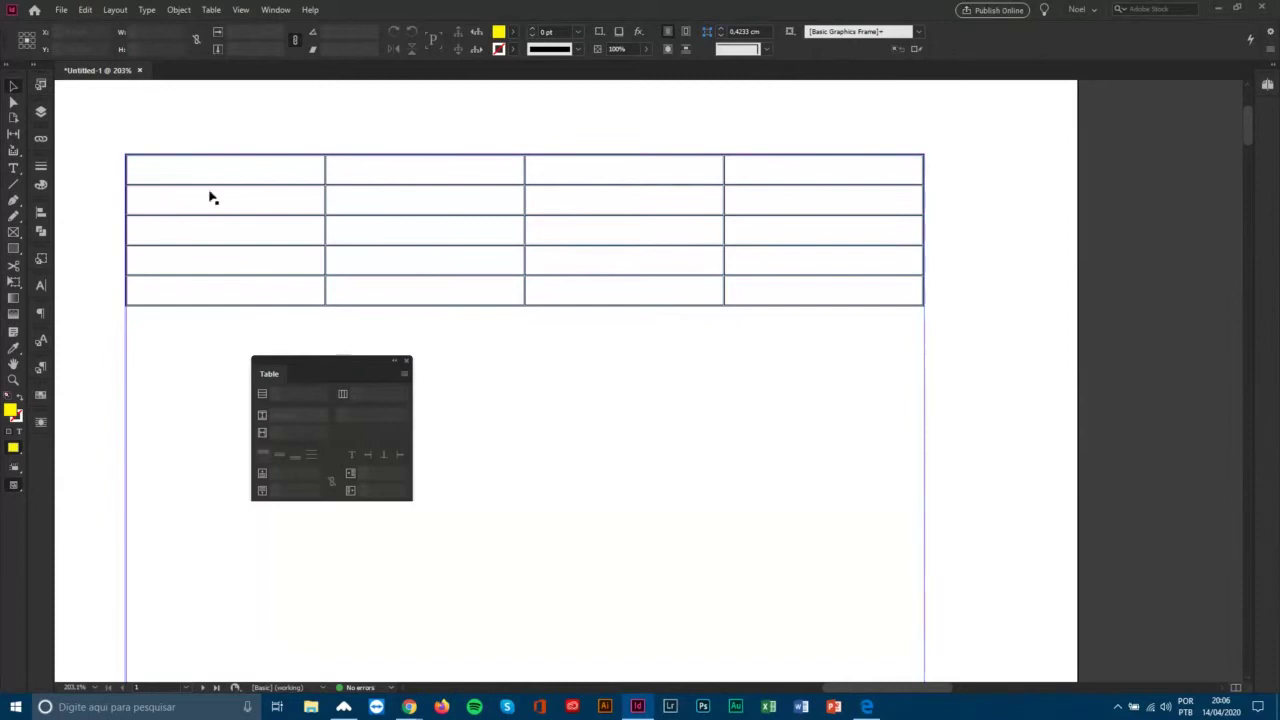
Place the text cursor in the table's first cell and check the additional table commands available for it.
left_click(13, 168)
left_click(180, 171)
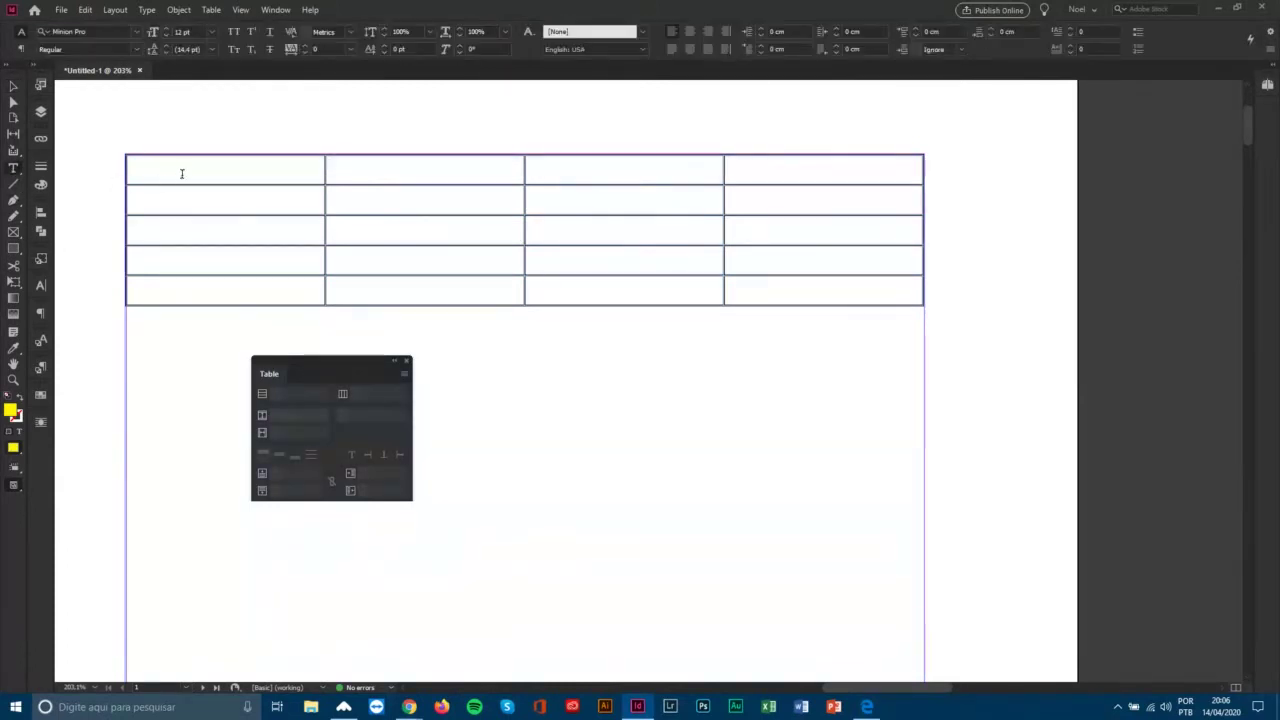
left_click(203, 234)
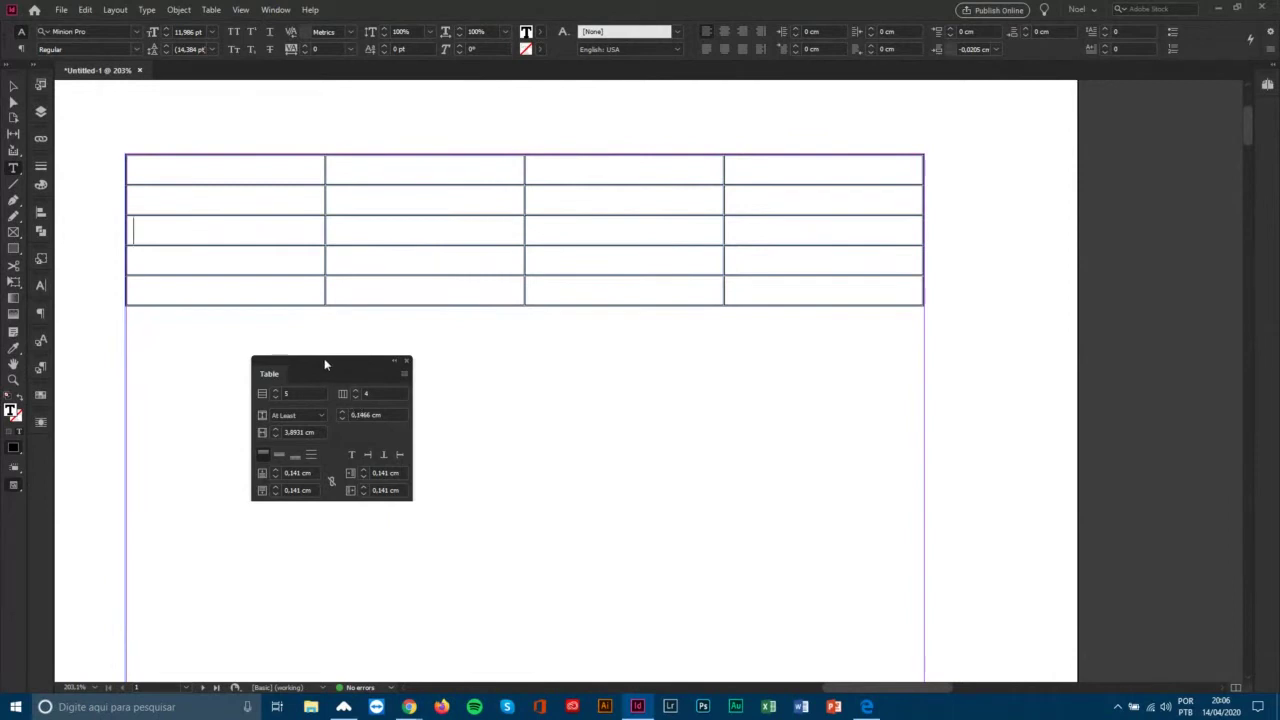
left_click_drag(331, 361, 324, 353)
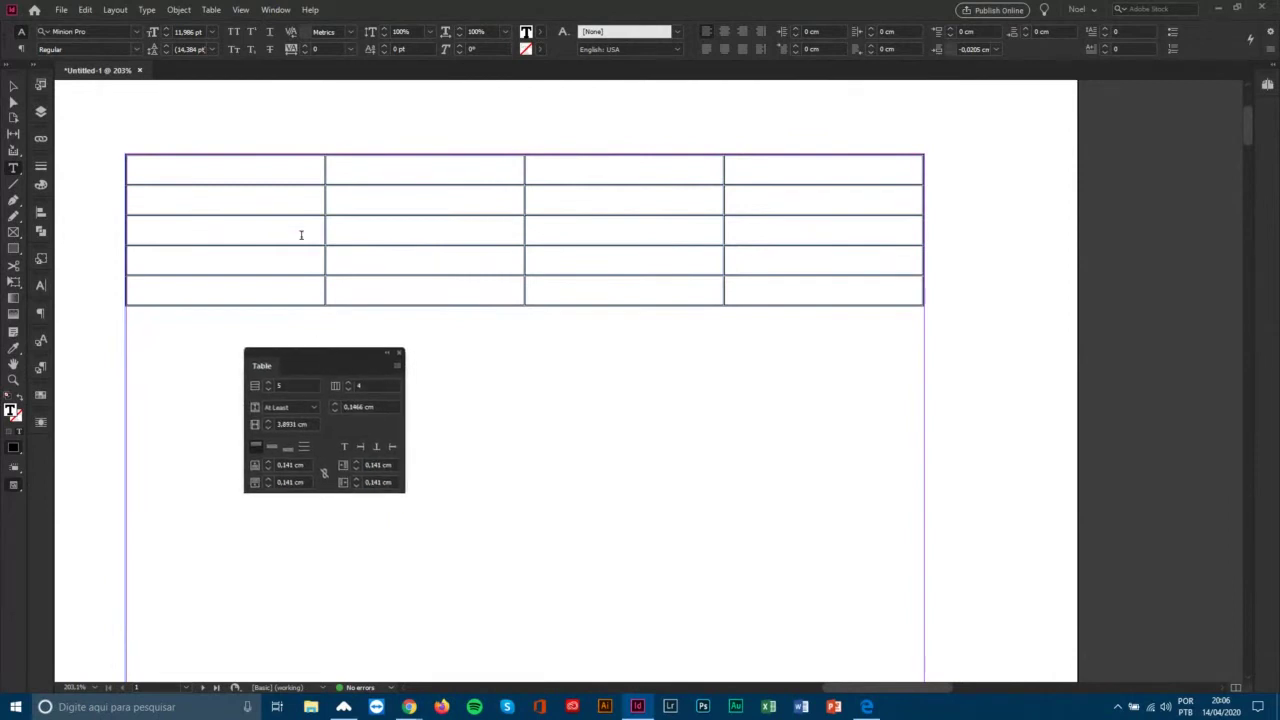
left_click(263, 171)
left_click(398, 367)
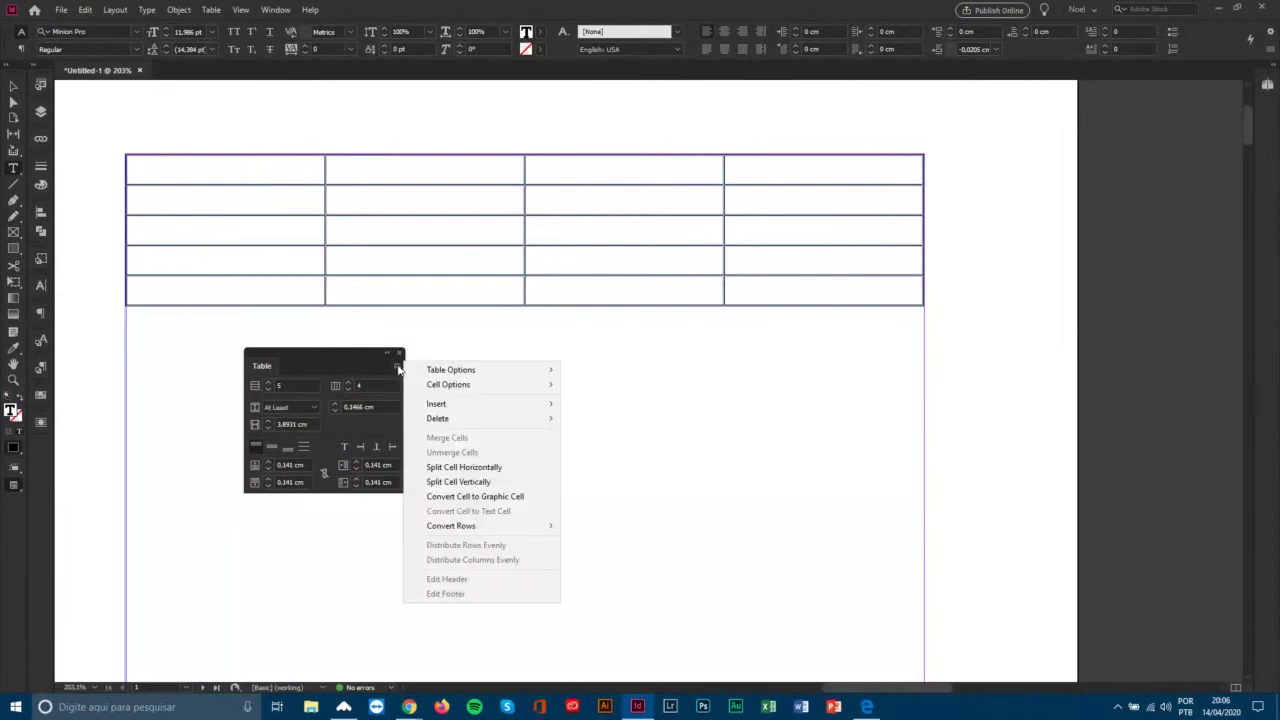
left_click(340, 351)
left_click_drag(340, 351, 351, 362)
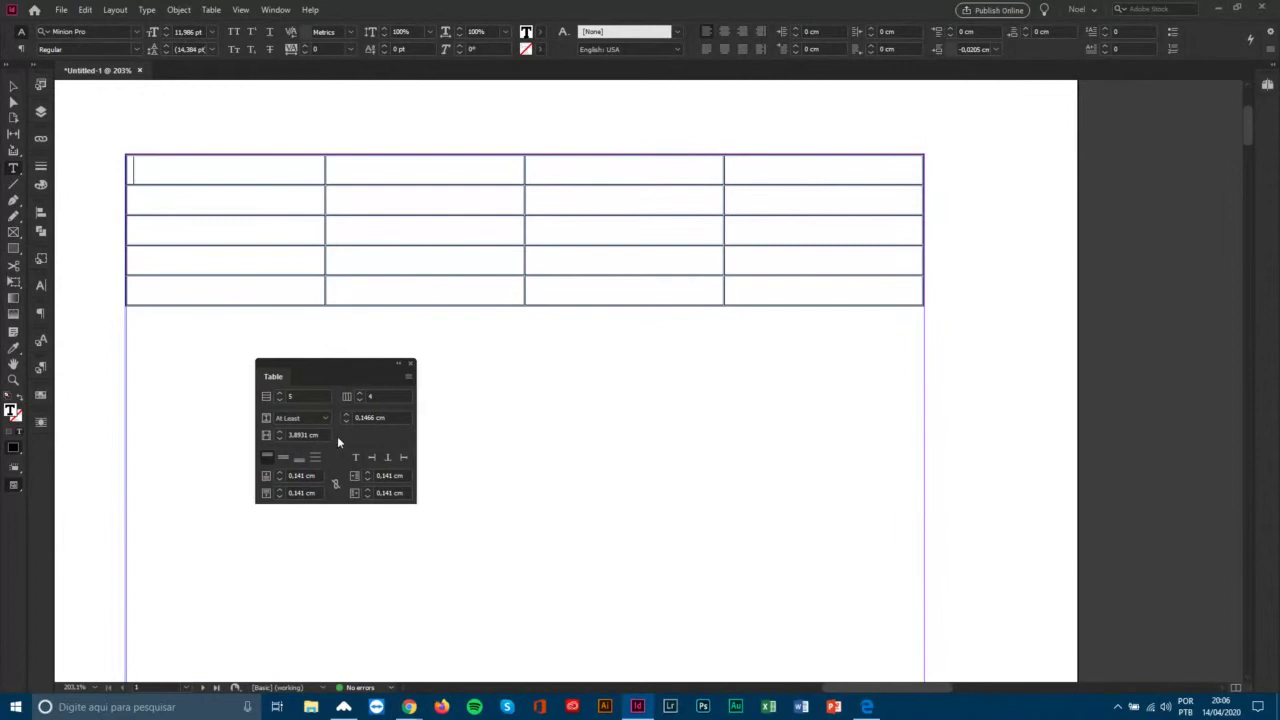
Examine the table's row count, column count and row height settings, including the available row height modes.
double_click(296, 397)
double_click(387, 397)
double_click(401, 418)
left_click(322, 420)
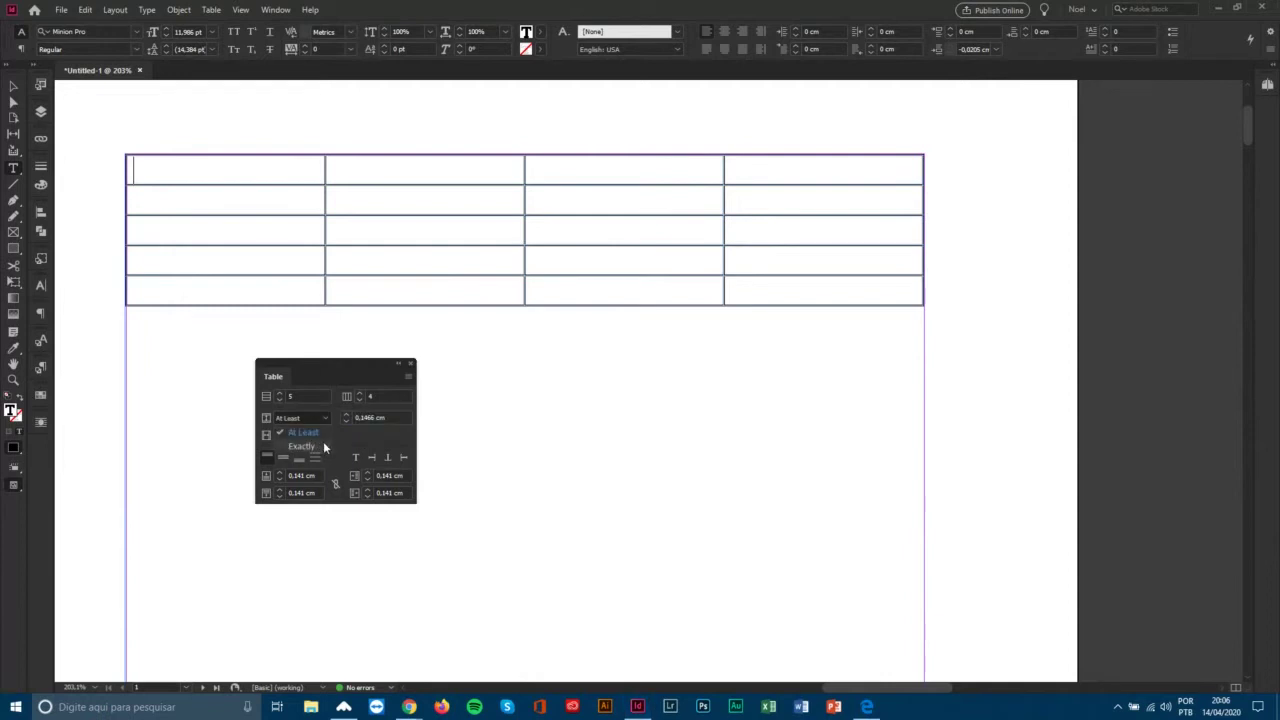
left_click(157, 174)
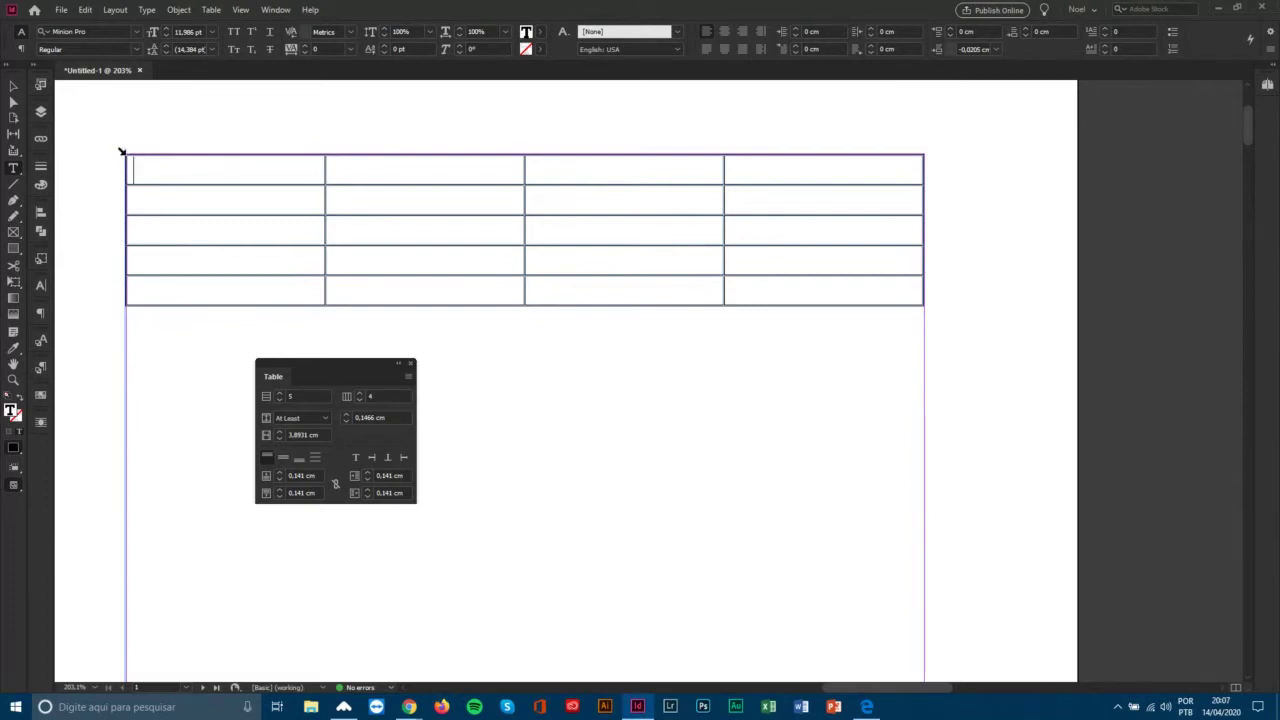
Select the whole table and try a larger minimum row height before reducing it to 0,1058 cm.
left_click(121, 151)
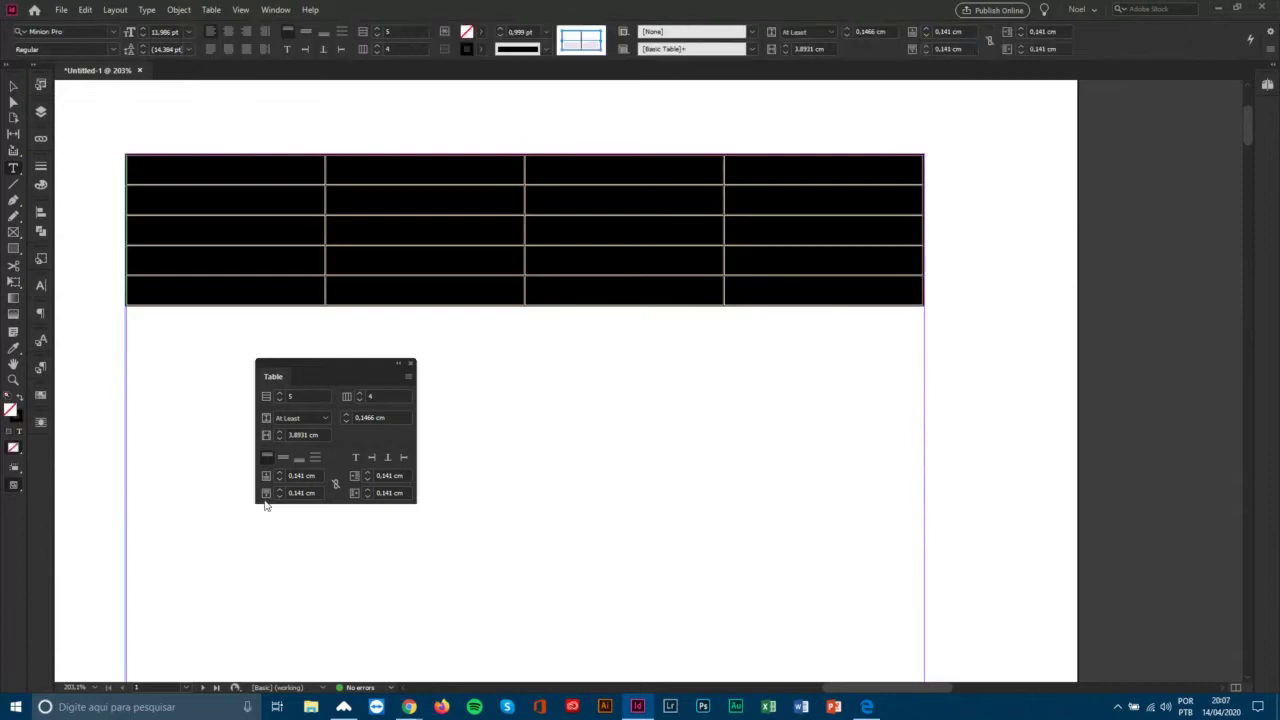
left_click(345, 416)
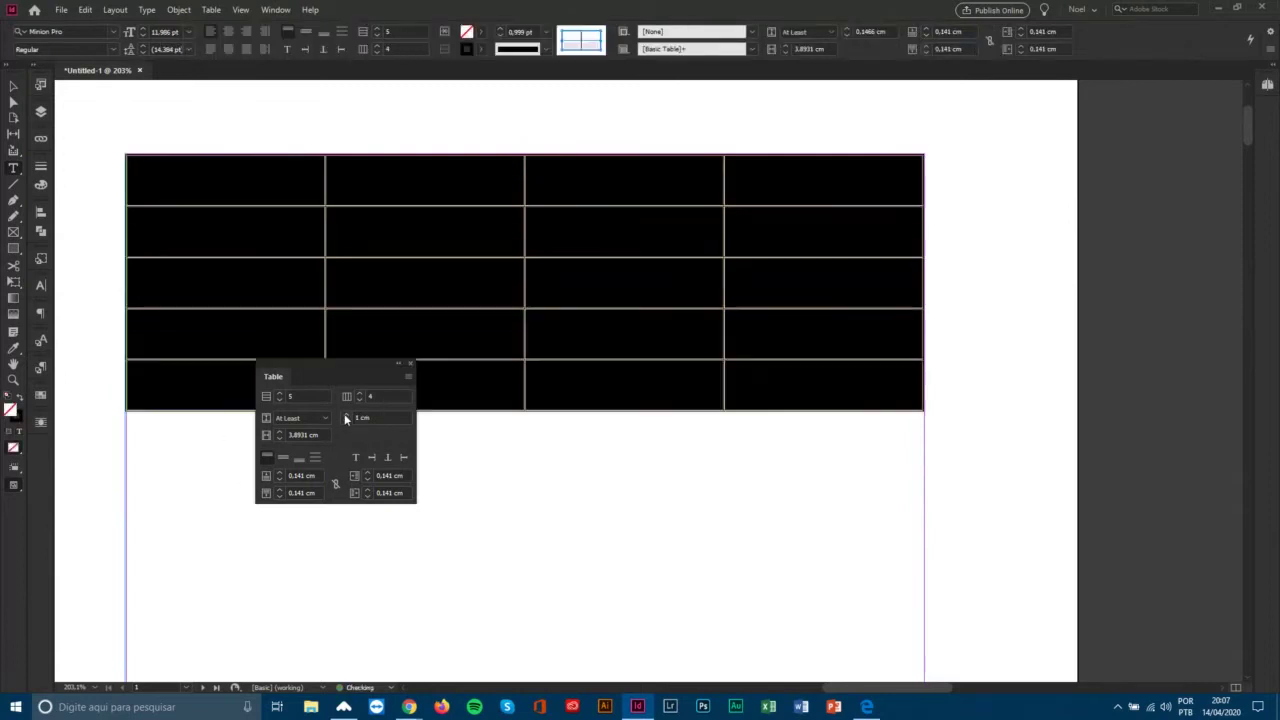
left_click(345, 416)
left_click(345, 421)
left_click(345, 421)
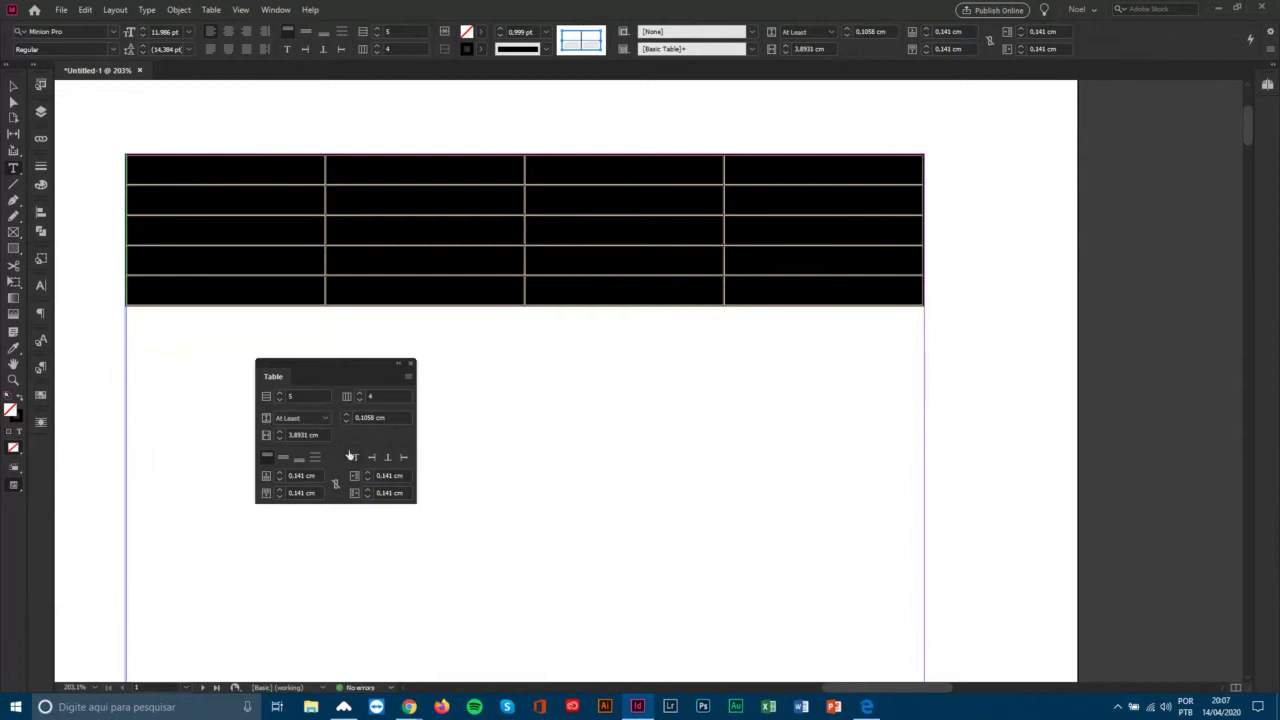
Change the row height mode of the whole table to Exactly and set the height to 0,3 cm.
left_click(325, 418)
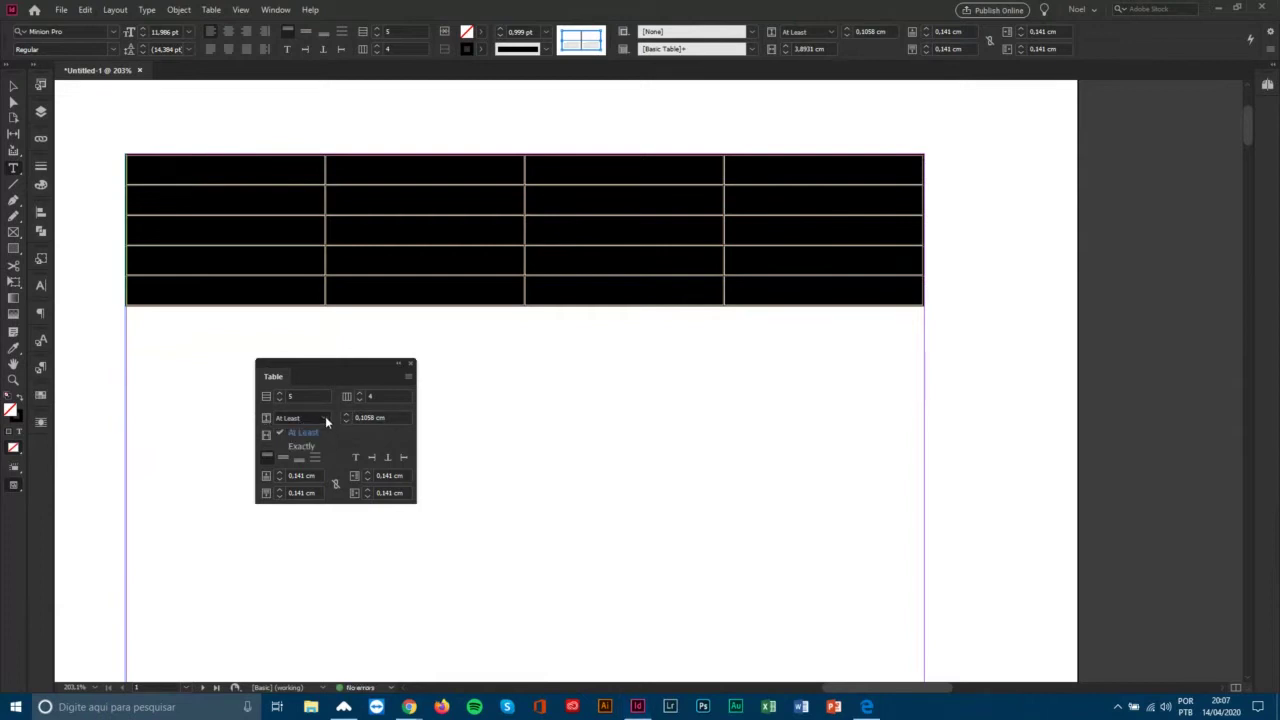
left_click(301, 416)
left_click(386, 418)
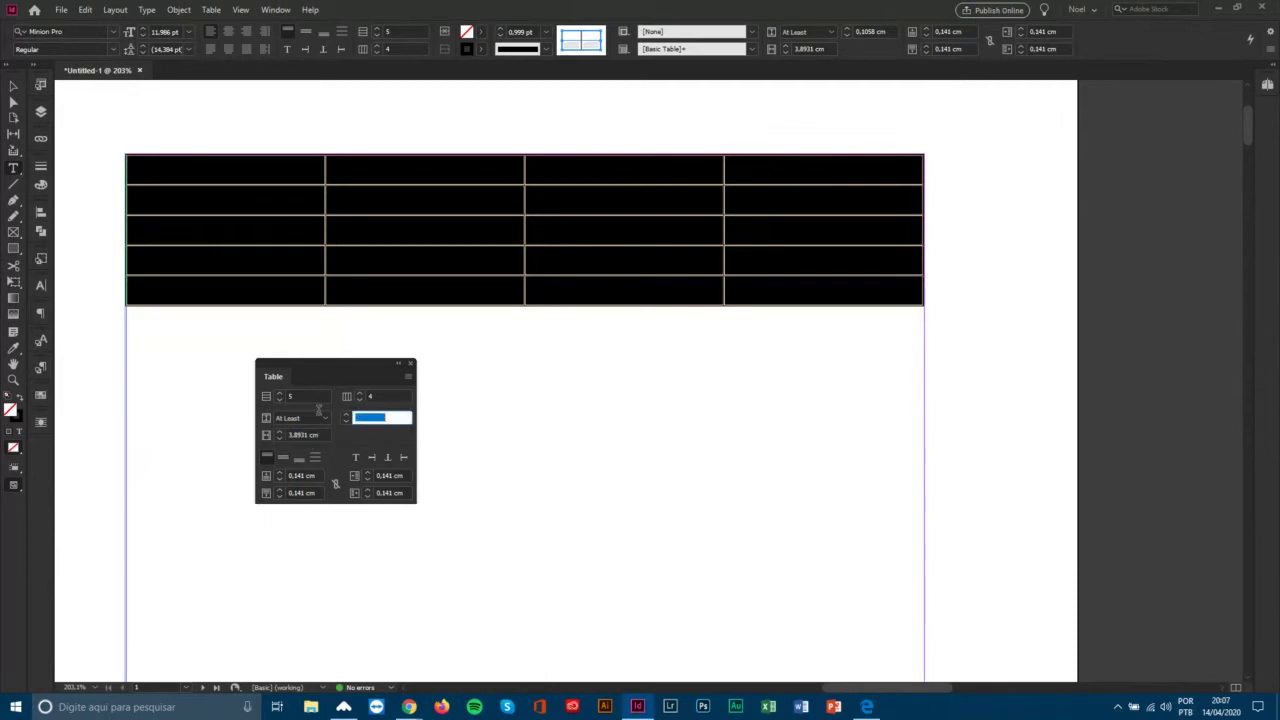
left_click(388, 418)
double_click(392, 418)
left_click(325, 418)
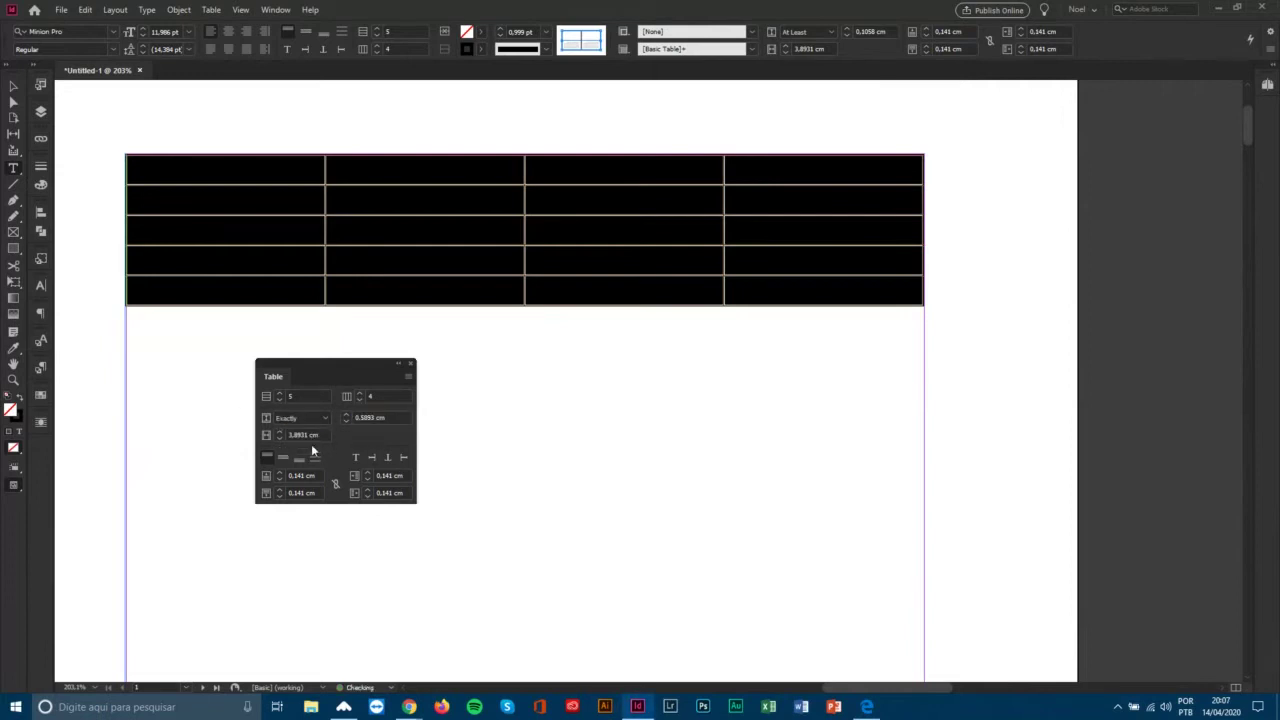
left_click(311, 445)
left_click_drag(360, 418, 432, 423)
type("0,3")
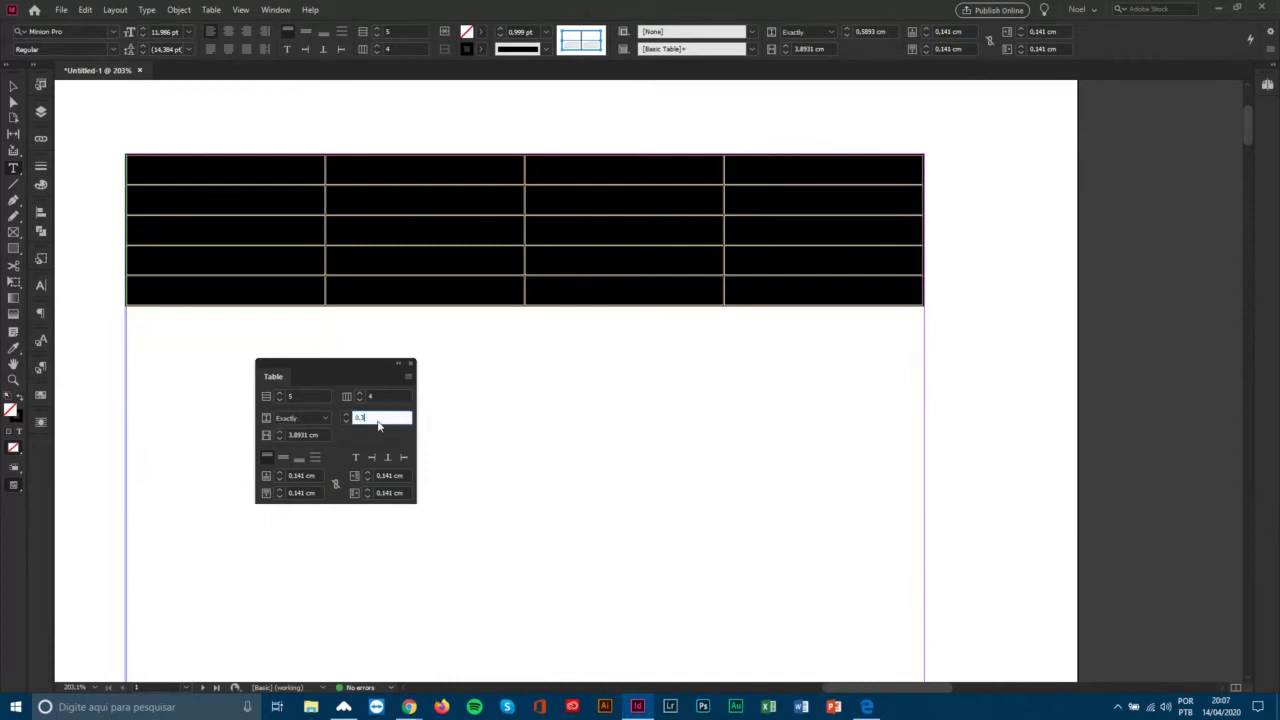
key("Return")
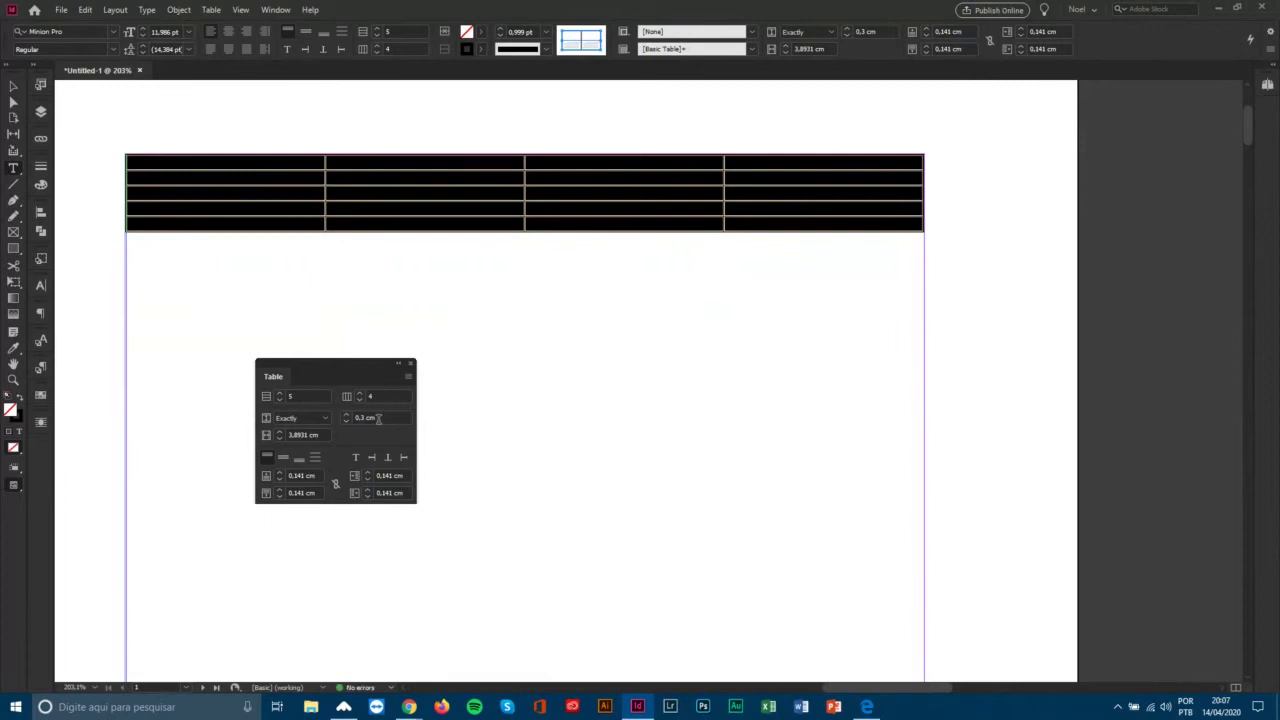
Raise the row height to 1 cm, then return it to At Least with a minimum of 0,1058 cm.
left_click(347, 414)
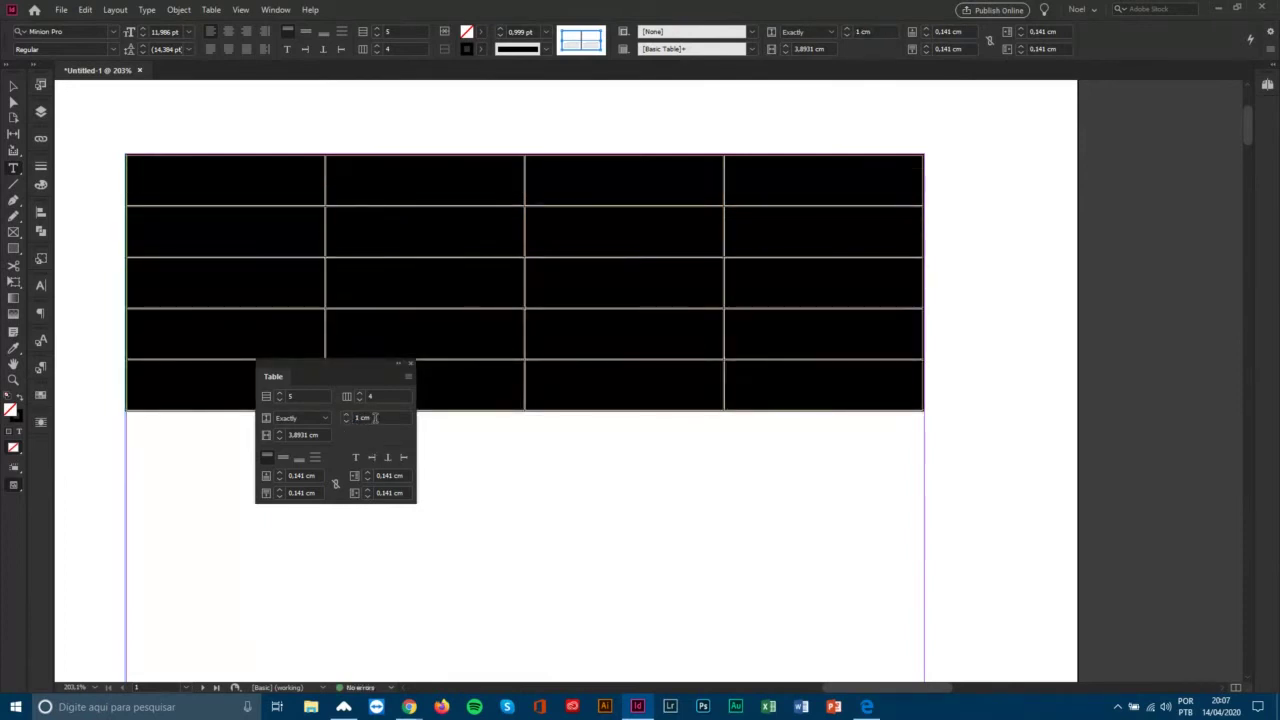
left_click_drag(375, 418, 330, 418)
left_click(300, 418)
left_click(303, 432)
left_click(346, 422)
left_click_drag(394, 419, 258, 503)
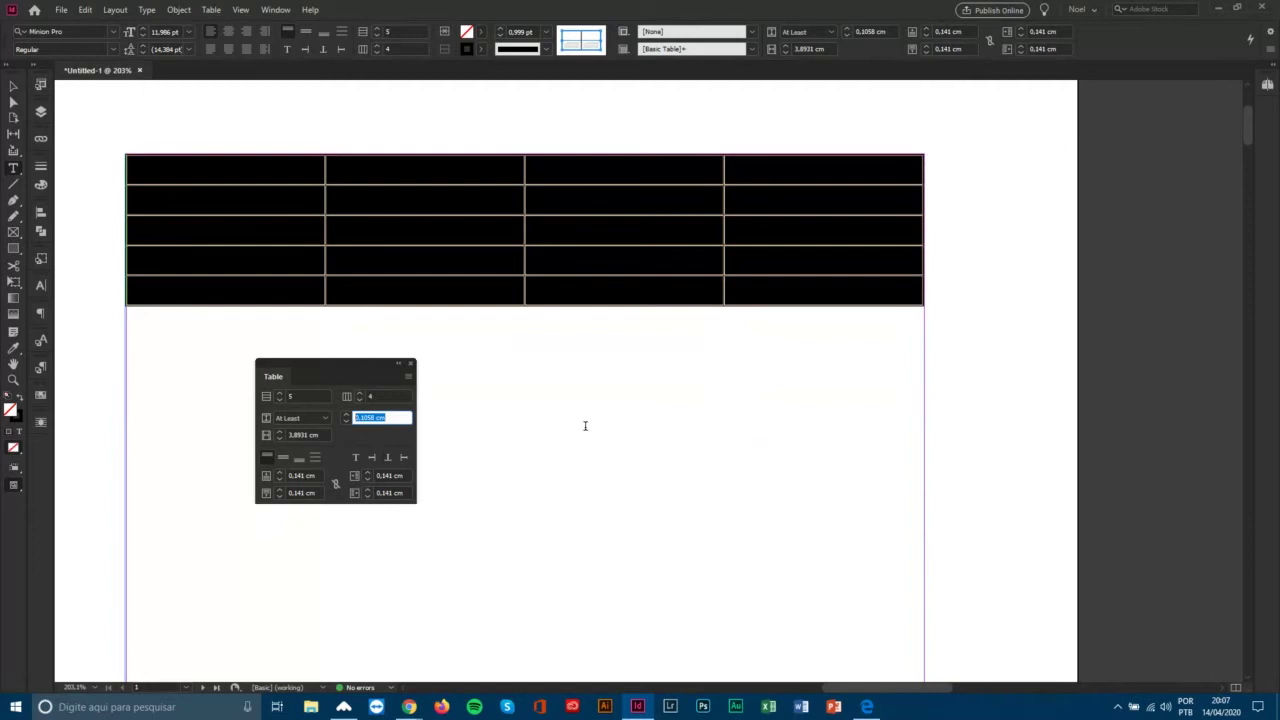
Examine the column width setting, selecting the table's first and second columns in turn.
left_click(282, 204)
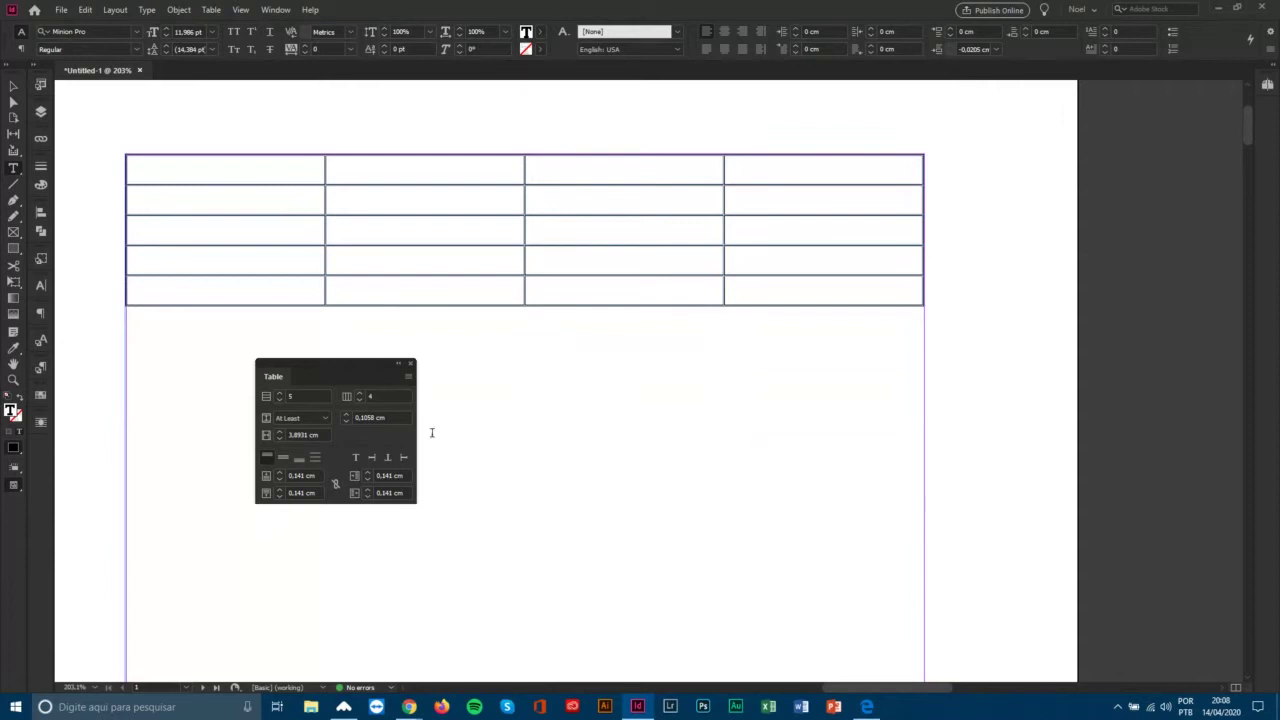
left_click_drag(321, 436, 244, 431)
left_click(263, 149)
left_click(340, 151)
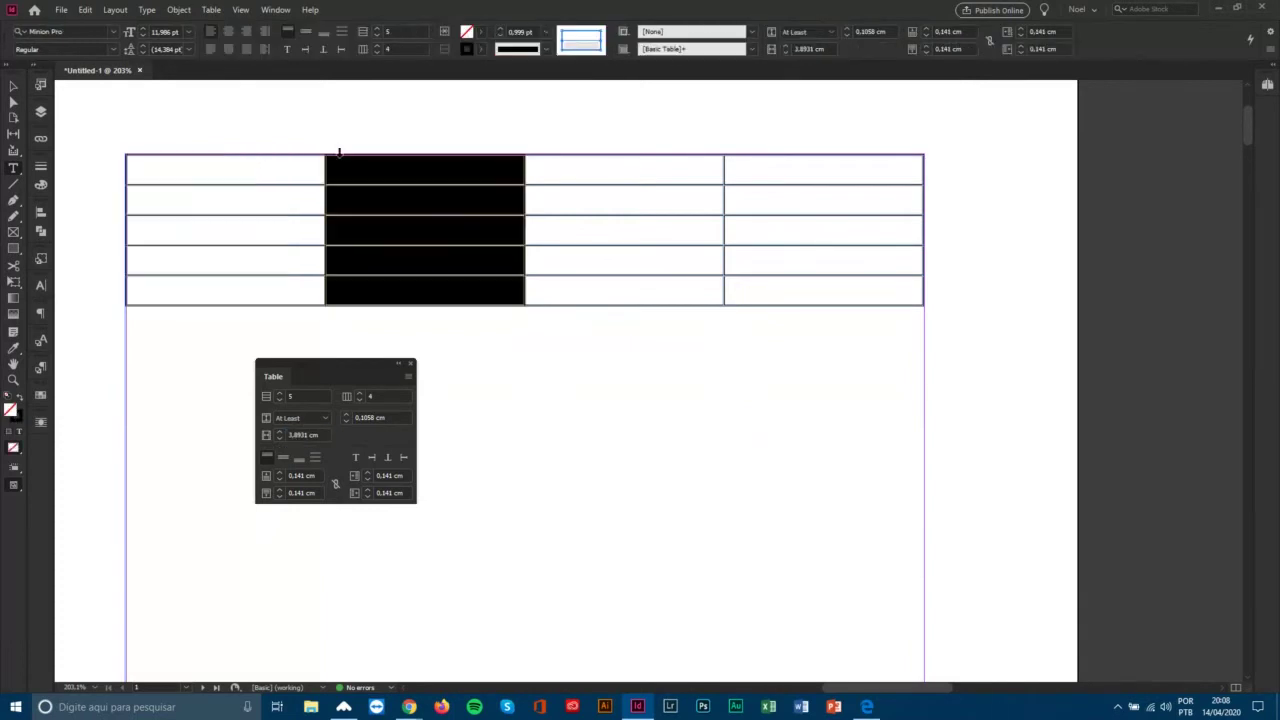
left_click(506, 180)
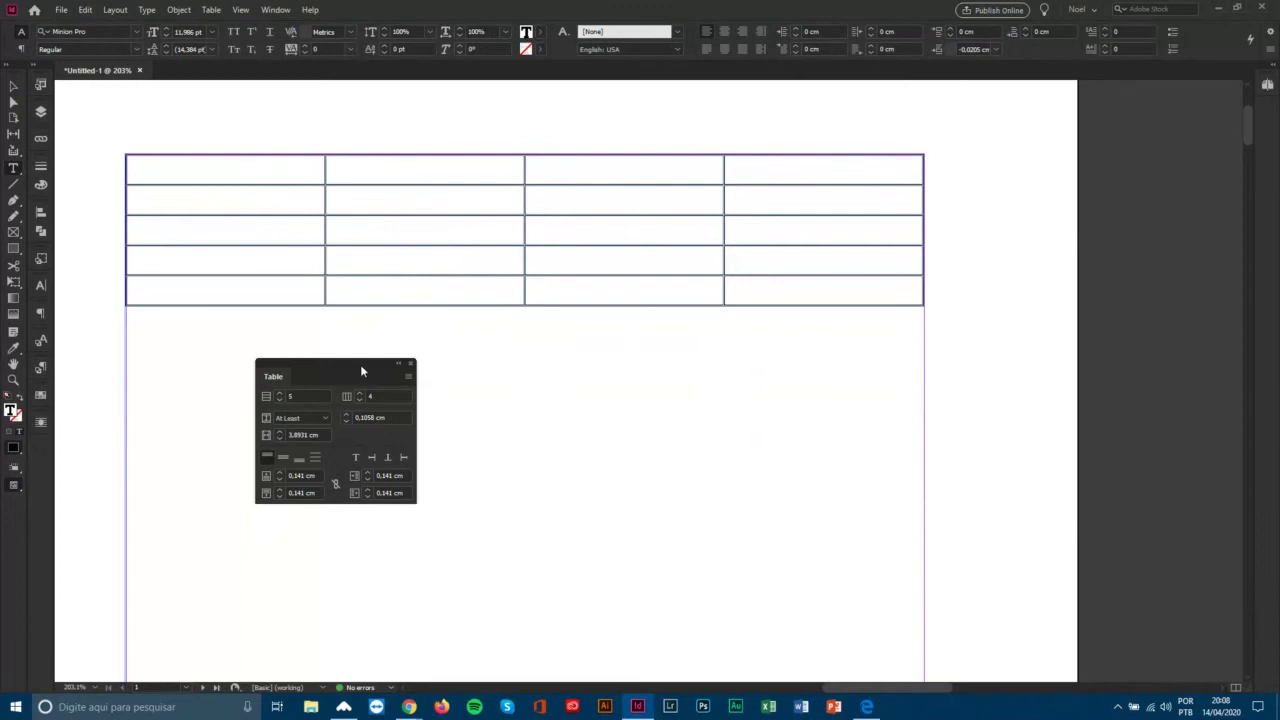
left_click_drag(362, 371, 441, 392)
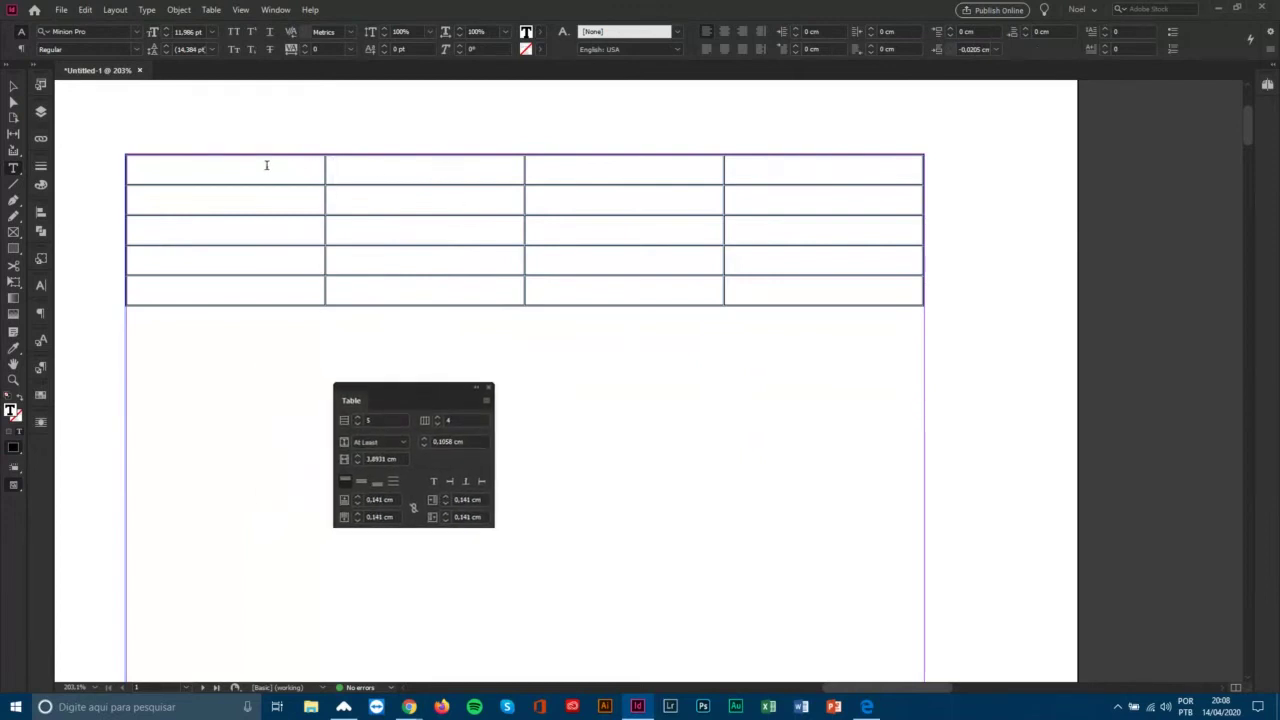
Try widening the first column by moving its border and narrowing the second column to about 2,7 cm.
left_click_drag(166, 167, 609, 266)
left_click(603, 263)
left_click(362, 196)
left_click_drag(325, 201, 410, 203)
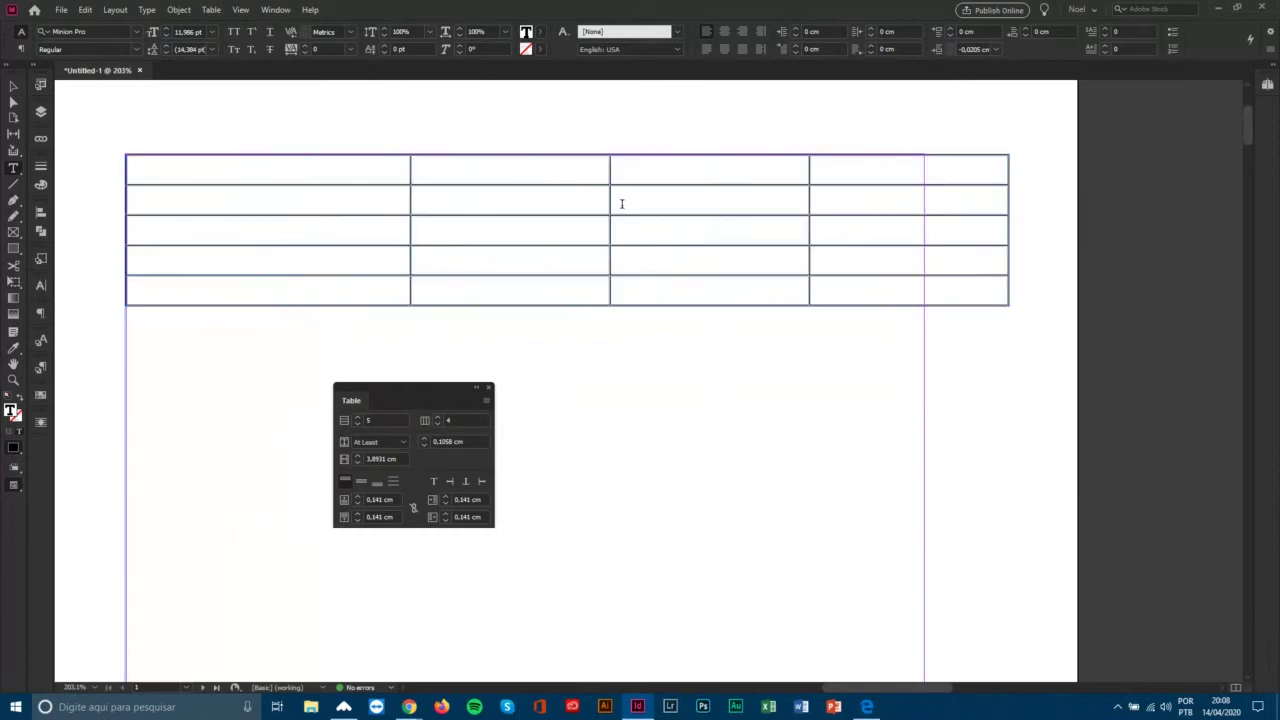
left_click_drag(609, 200, 549, 200)
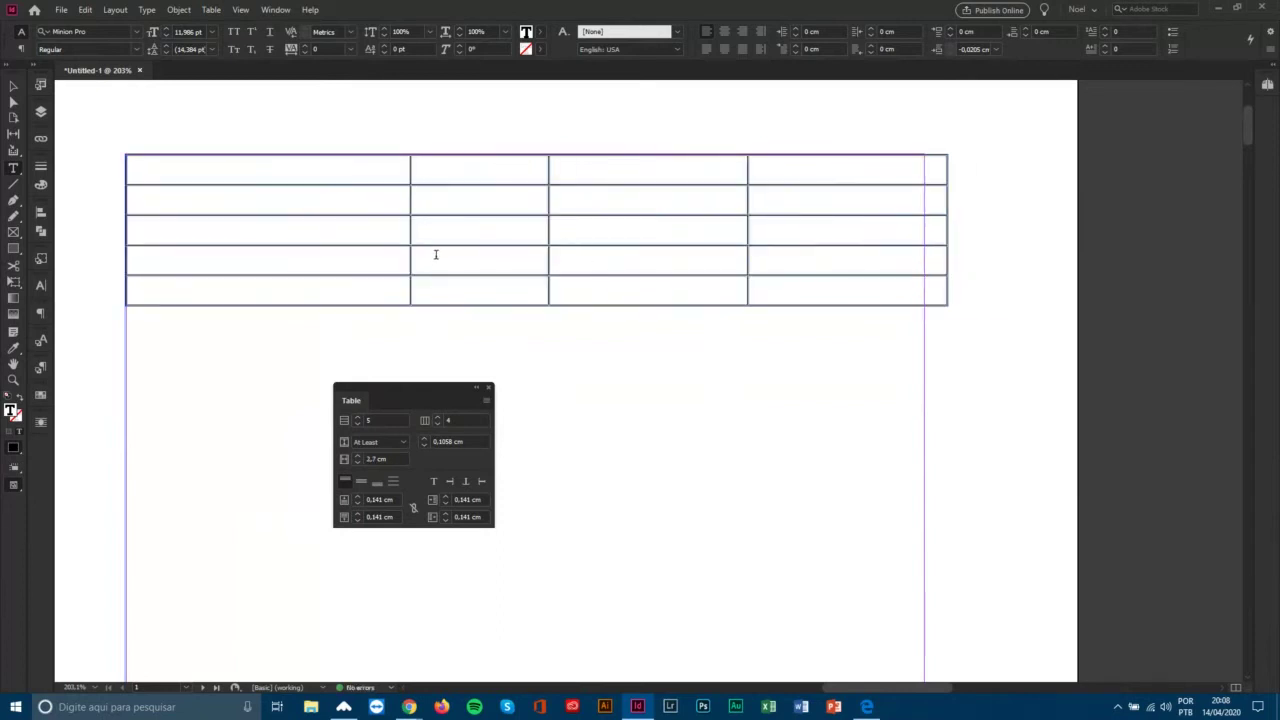
Undo the width changes made to the first and second columns.
key("ctrl+z")
key("ctrl+z")
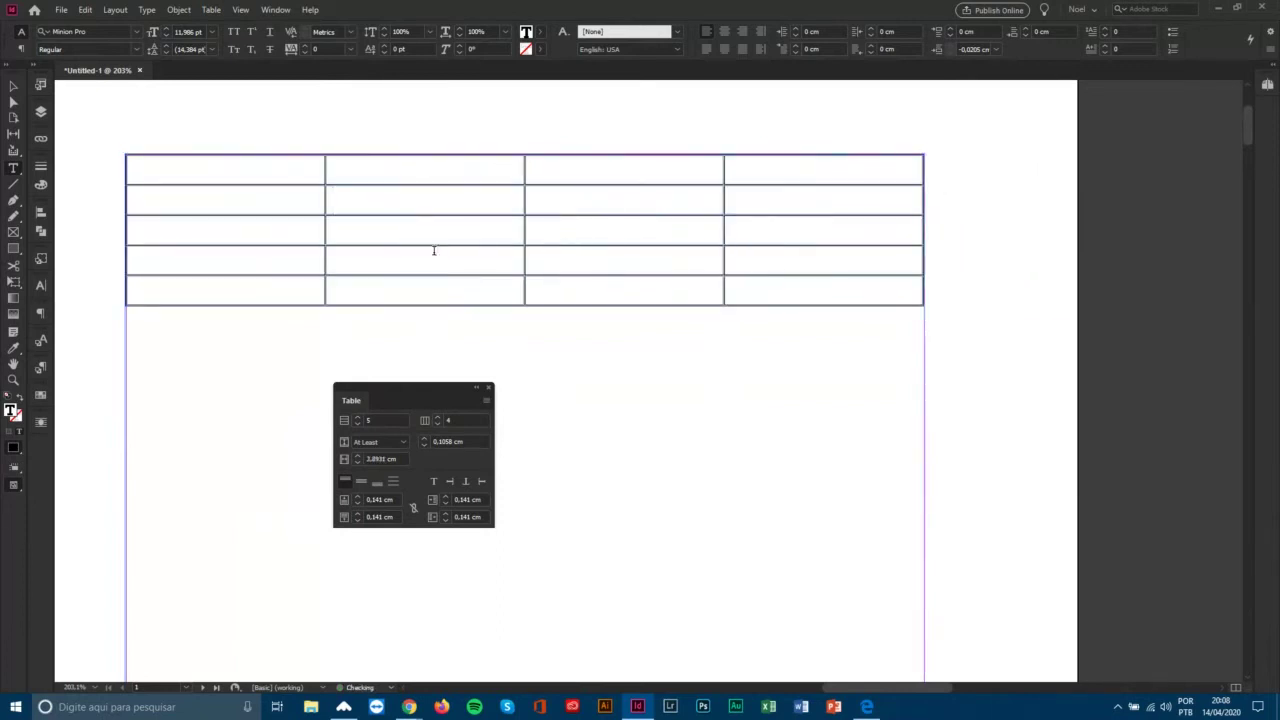
Try widening the first column by moving its right border, and undo the change.
left_click(350, 198)
mouse_move(325, 203)
left_mouse_down()
mouse_move(226, 206)
mouse_move(446, 206)
mouse_move(251, 206)
mouse_move(436, 211)
mouse_move(274, 220)
mouse_move(400, 220)
mouse_move(220, 243)
mouse_move(412, 229)
mouse_move(249, 237)
mouse_move(389, 220)
mouse_move(314, 209)
mouse_move(483, 197)
mouse_move(343, 194)
left_mouse_up()
key("ctrl+z")
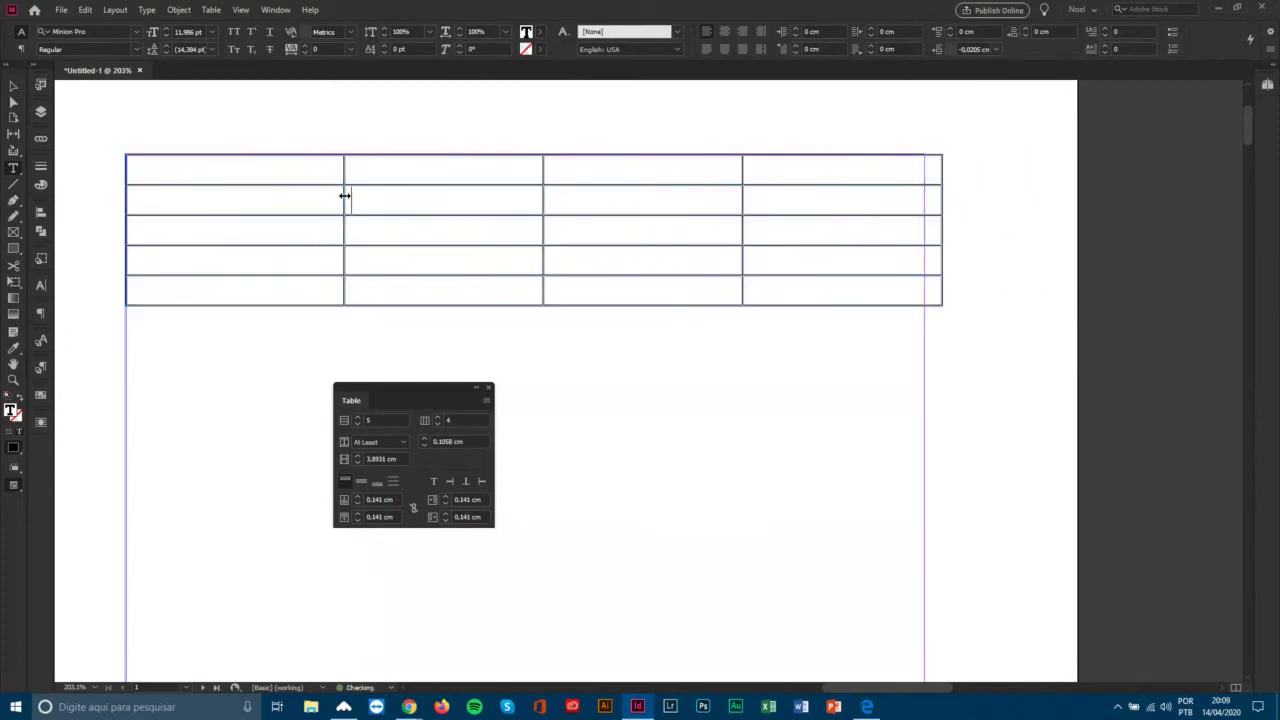
key("ctrl+z")
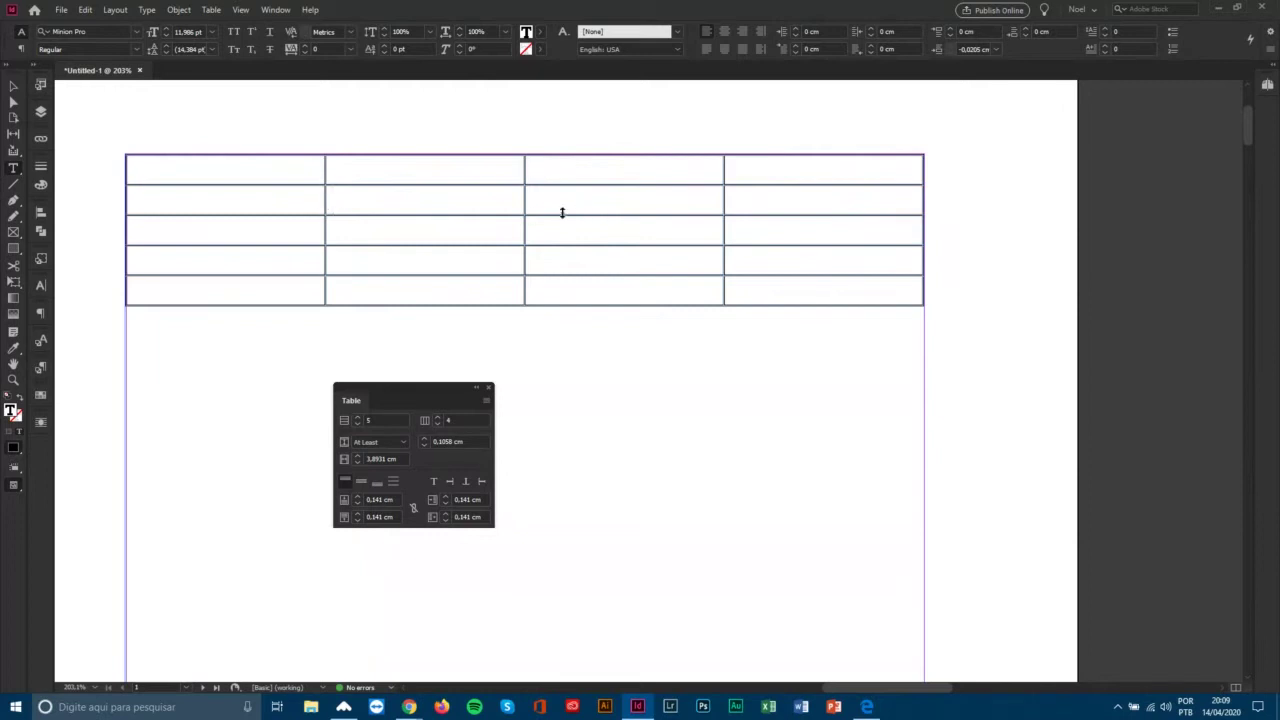
Narrow the second column to about 2,5 cm by moving its right border, keeping the table's overall width.
left_click_drag(524, 206, 452, 221)
left_click(212, 230)
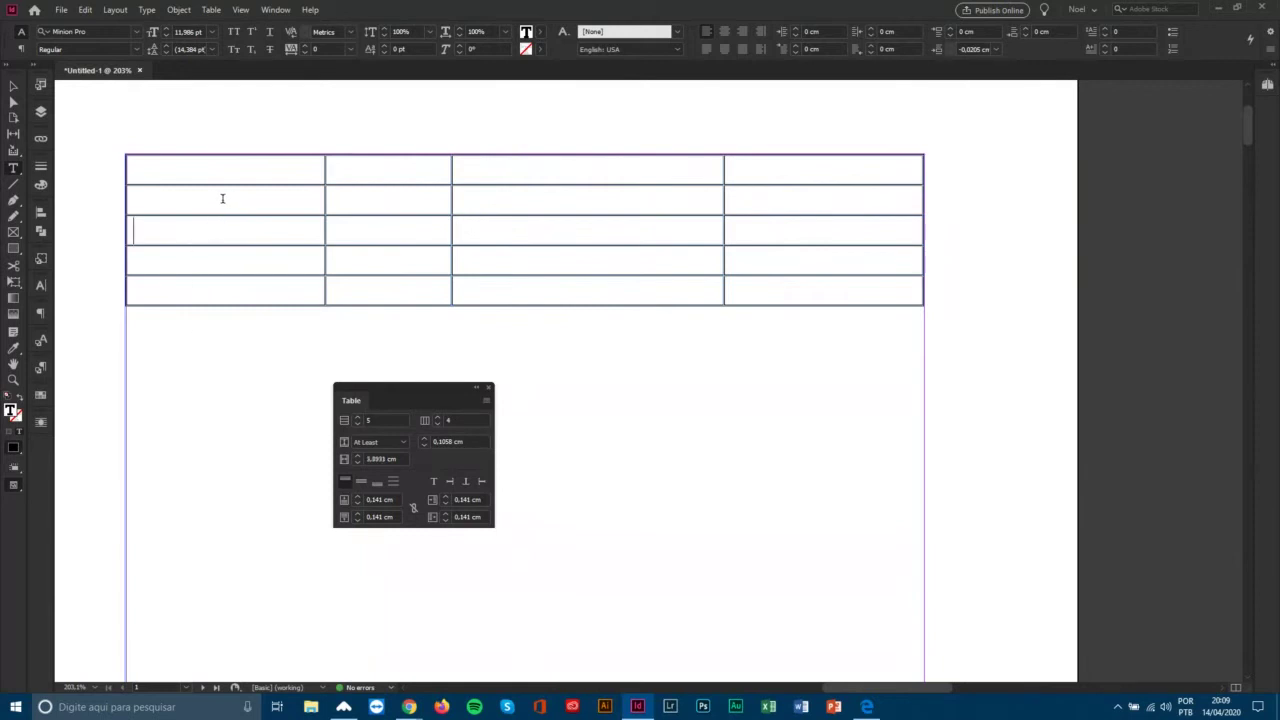
Examine the column width setting for each of the table's four columns.
left_click(222, 198)
left_click(357, 204)
left_click(509, 204)
left_click(797, 203)
left_click(396, 456)
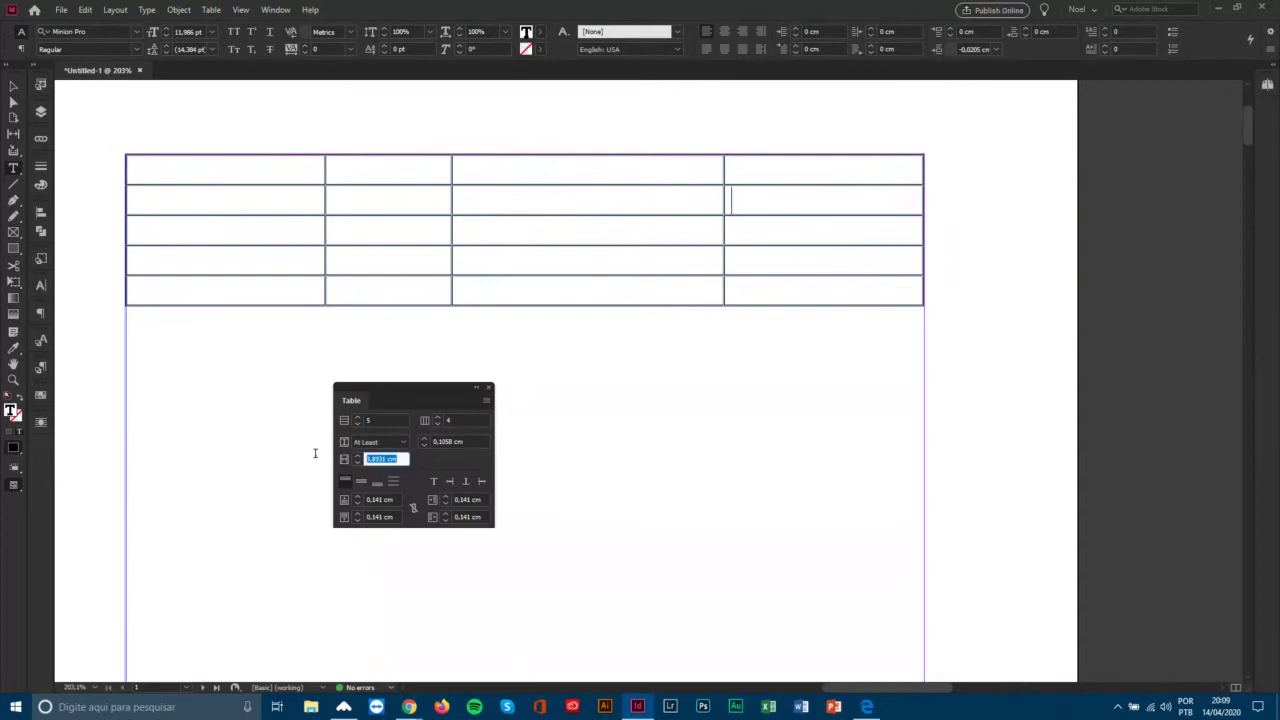
left_click(226, 155)
left_click(369, 156)
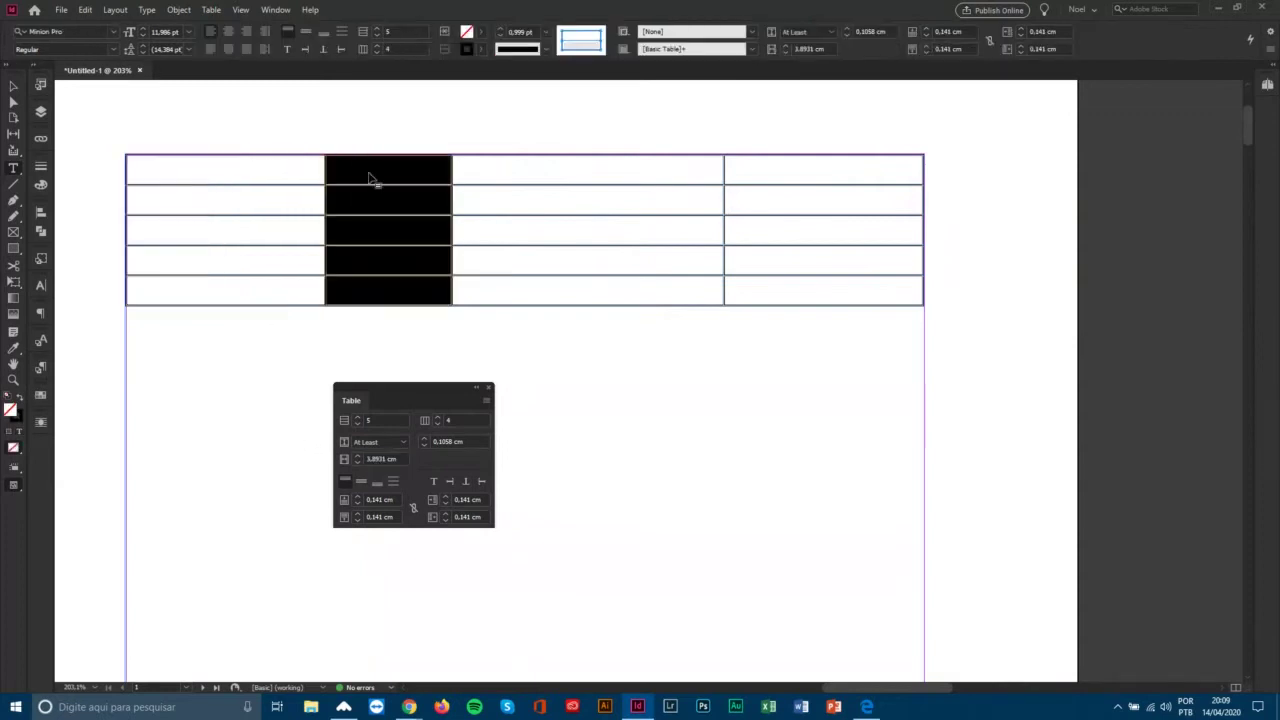
left_click(591, 153)
left_click(772, 153)
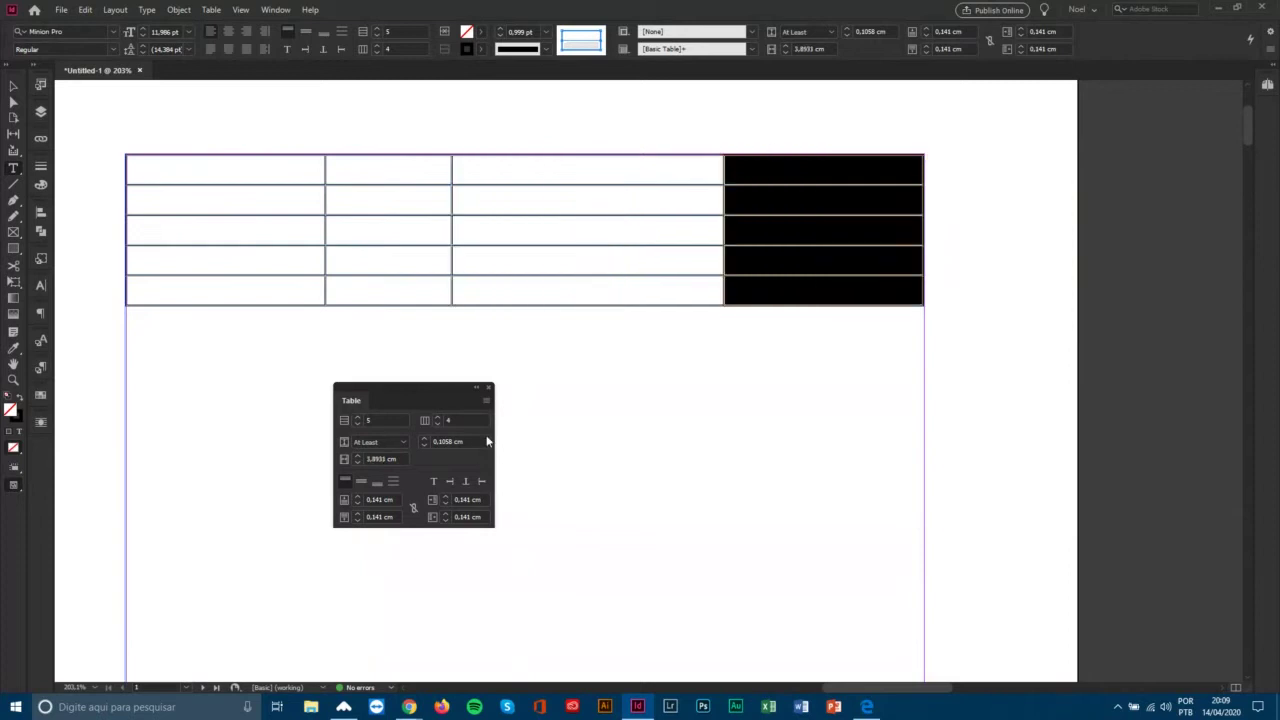
left_click(397, 459)
Set the first column's width to 3 cm, raise it to 5 cm, and settle on 4 cm.
left_click(283, 146)
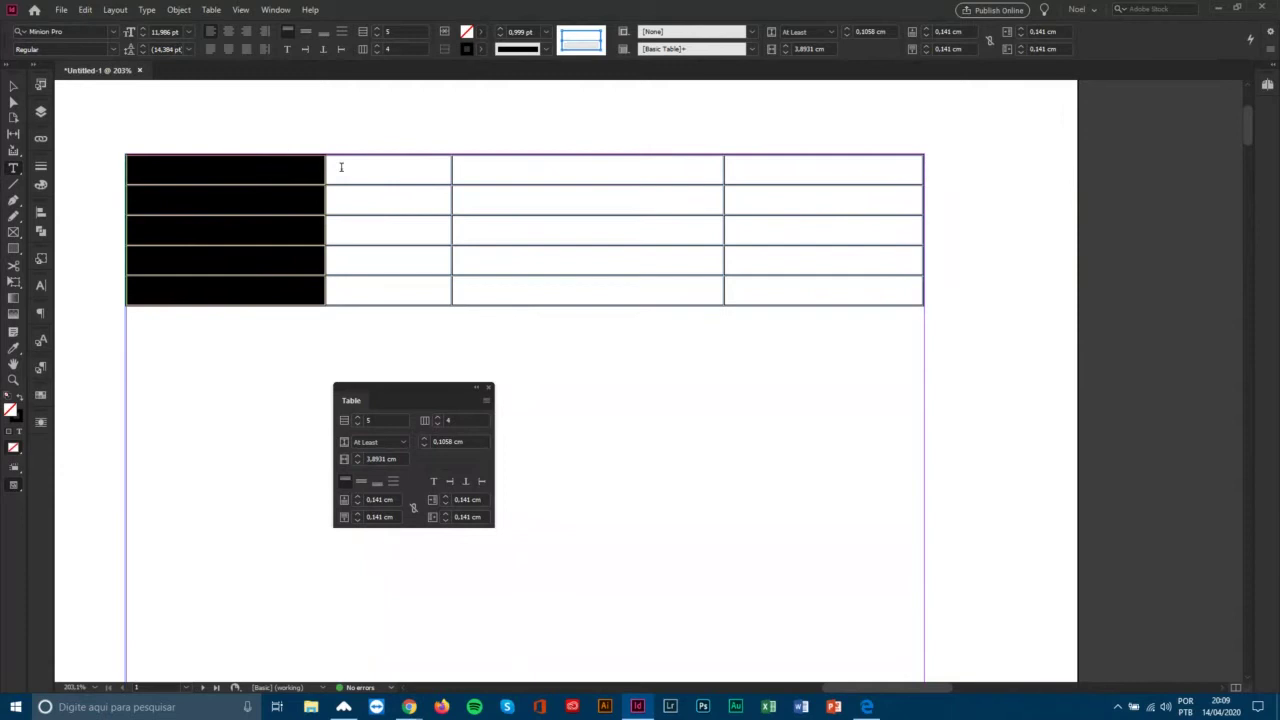
left_click(357, 459)
type("3")
key("Return")
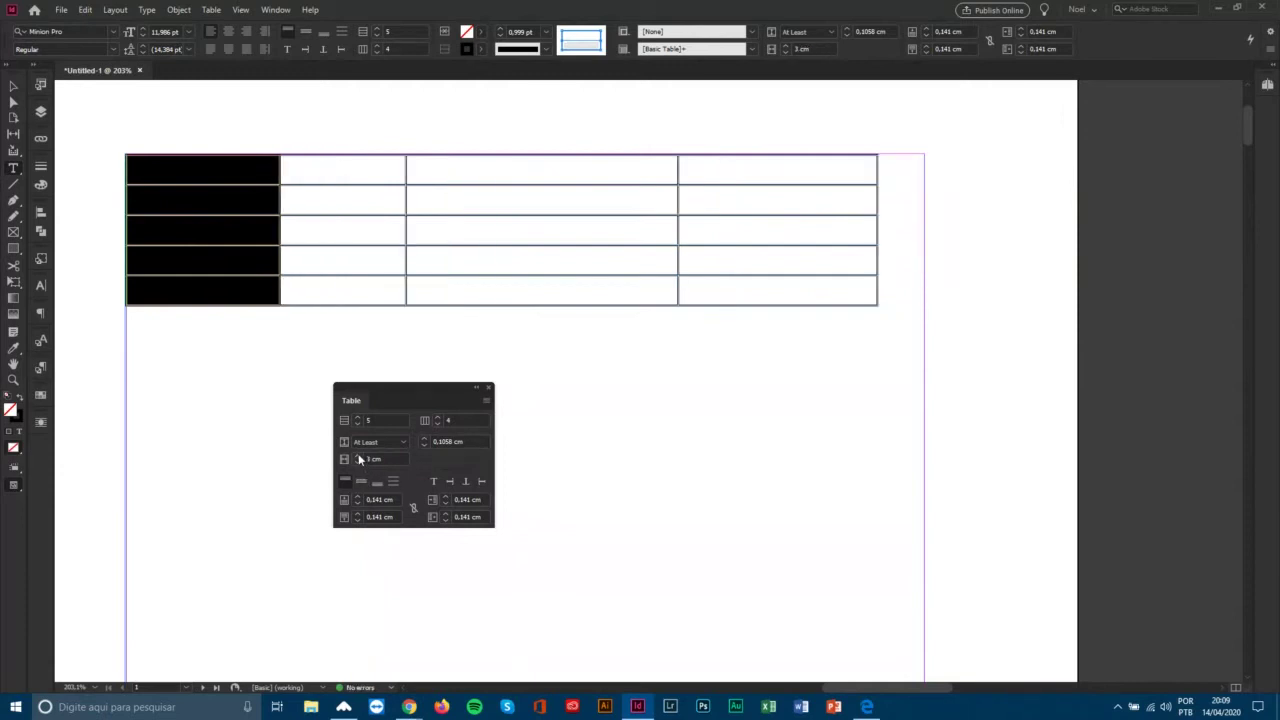
left_click(358, 455)
left_click(358, 455)
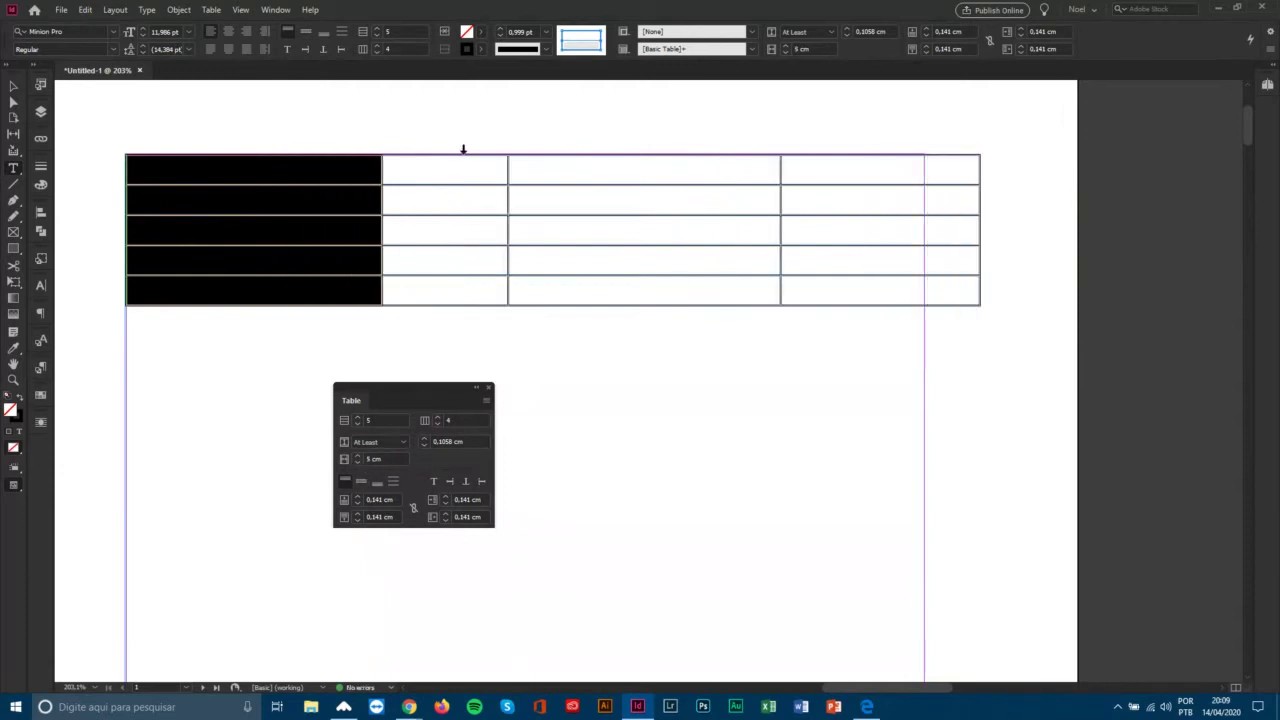
left_click(357, 462)
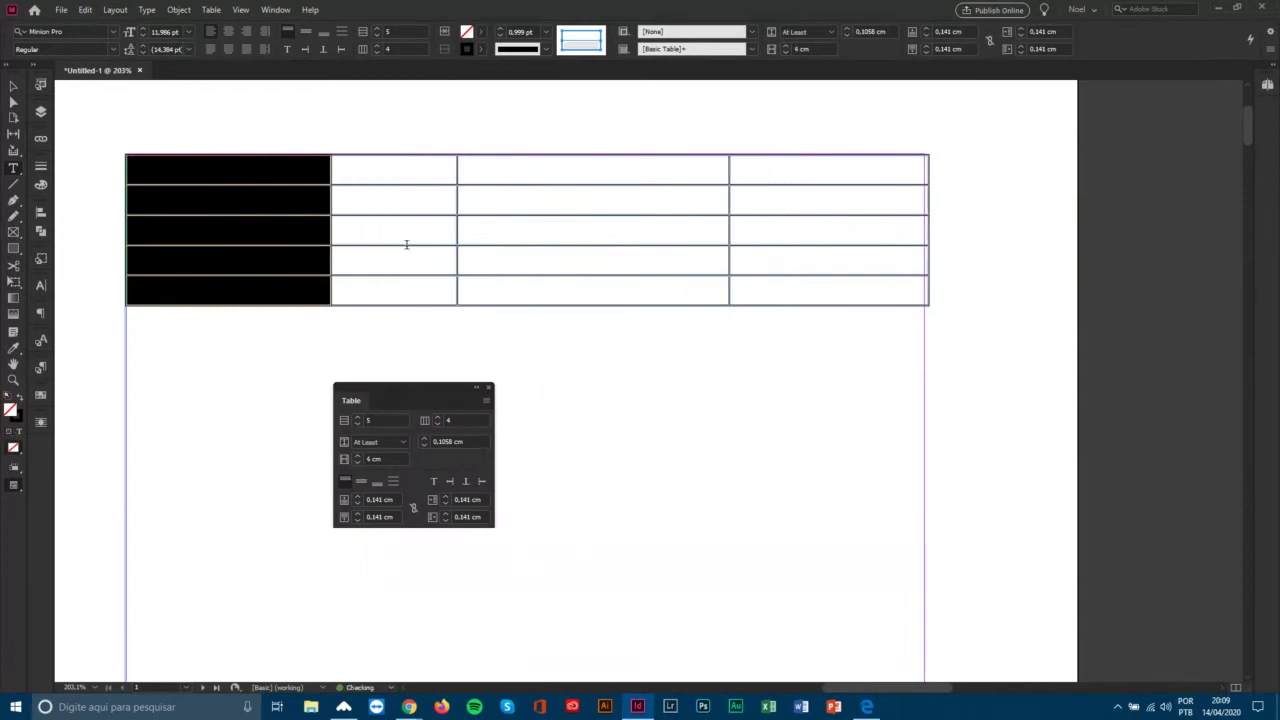
Set the second column's width to 2,5 cm.
left_click(401, 151)
triple_click(376, 459)
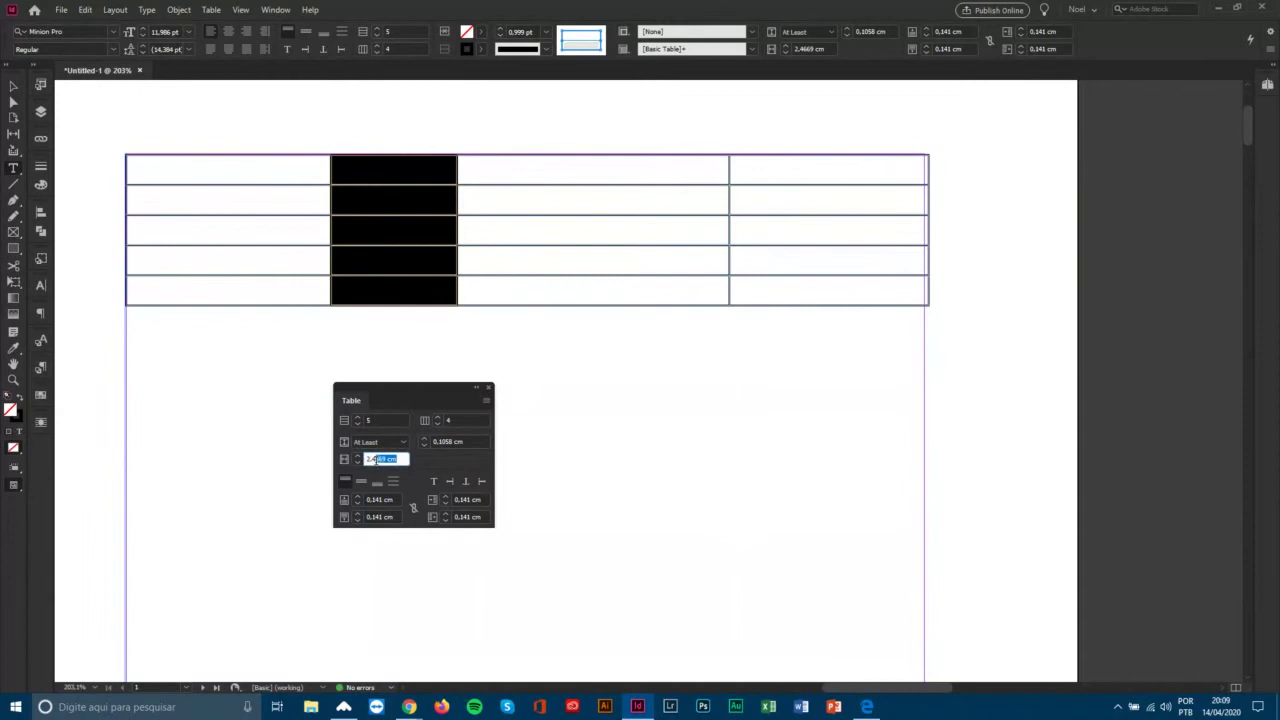
type("2,5")
key("Return")
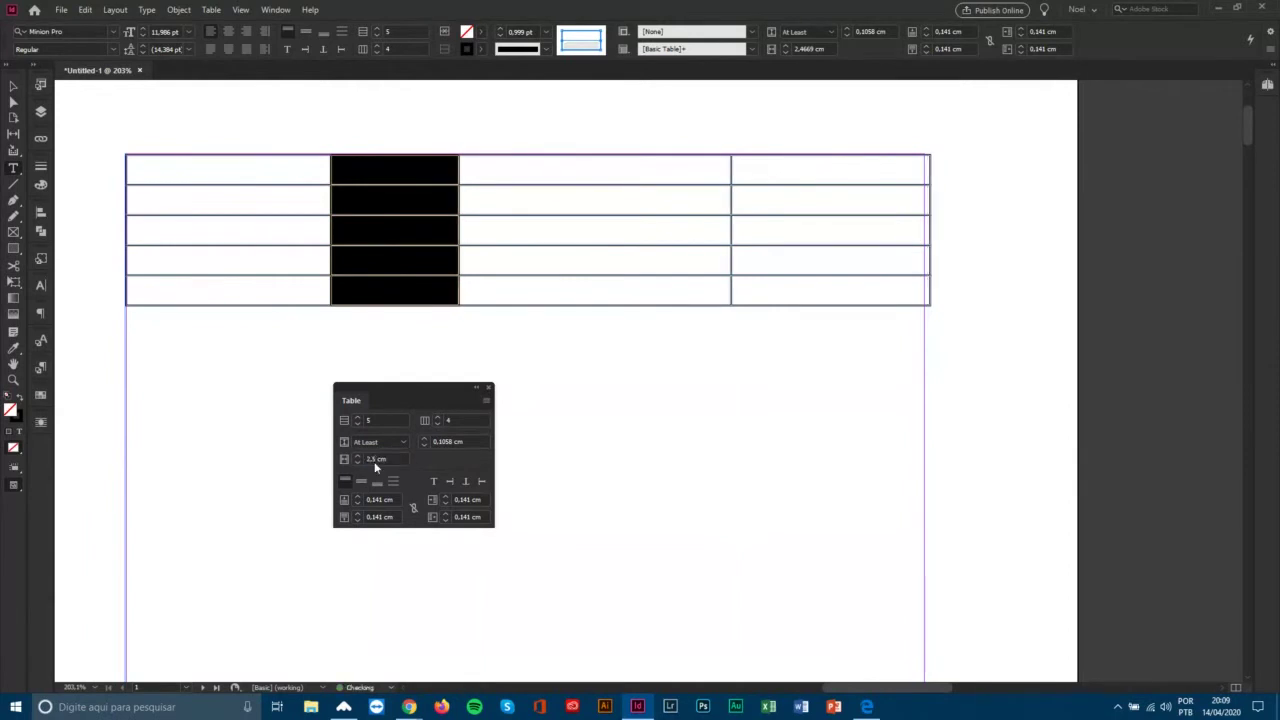
Set the third column's width to 4 cm and widen the last column to about 5,1 cm, reaching the text frame's edge.
left_click(544, 149)
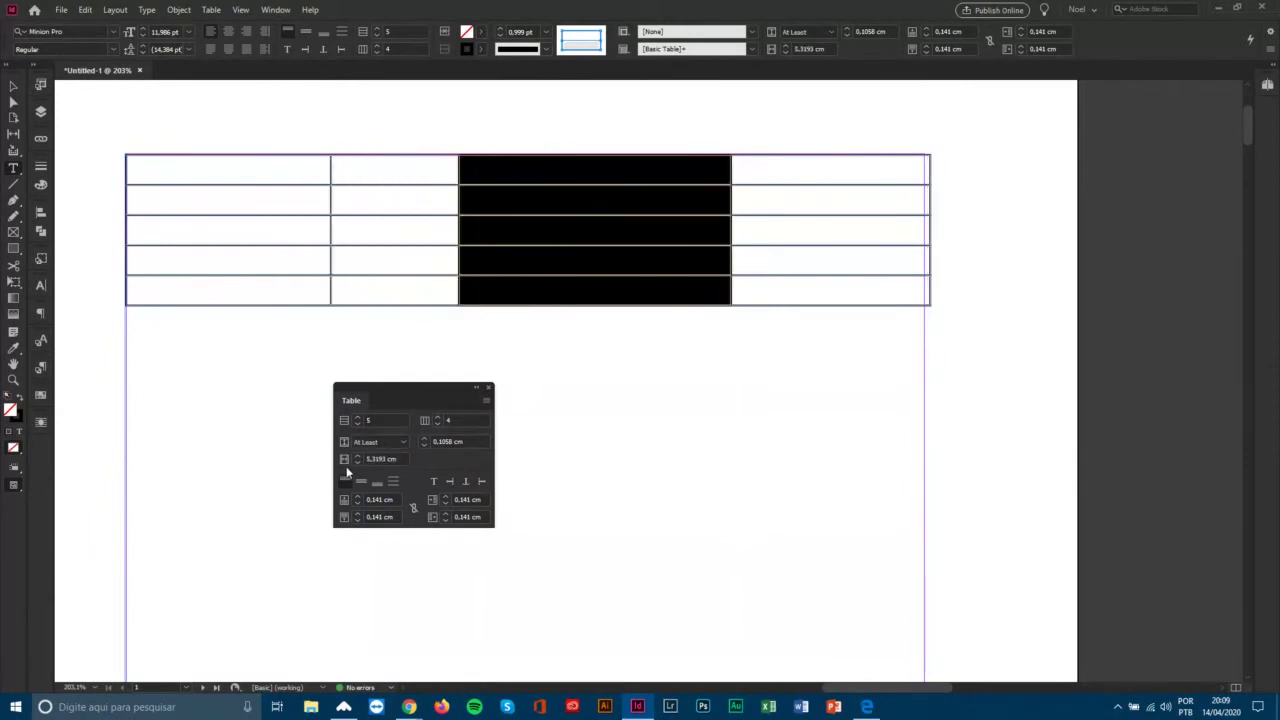
left_click(357, 462)
left_click(357, 462)
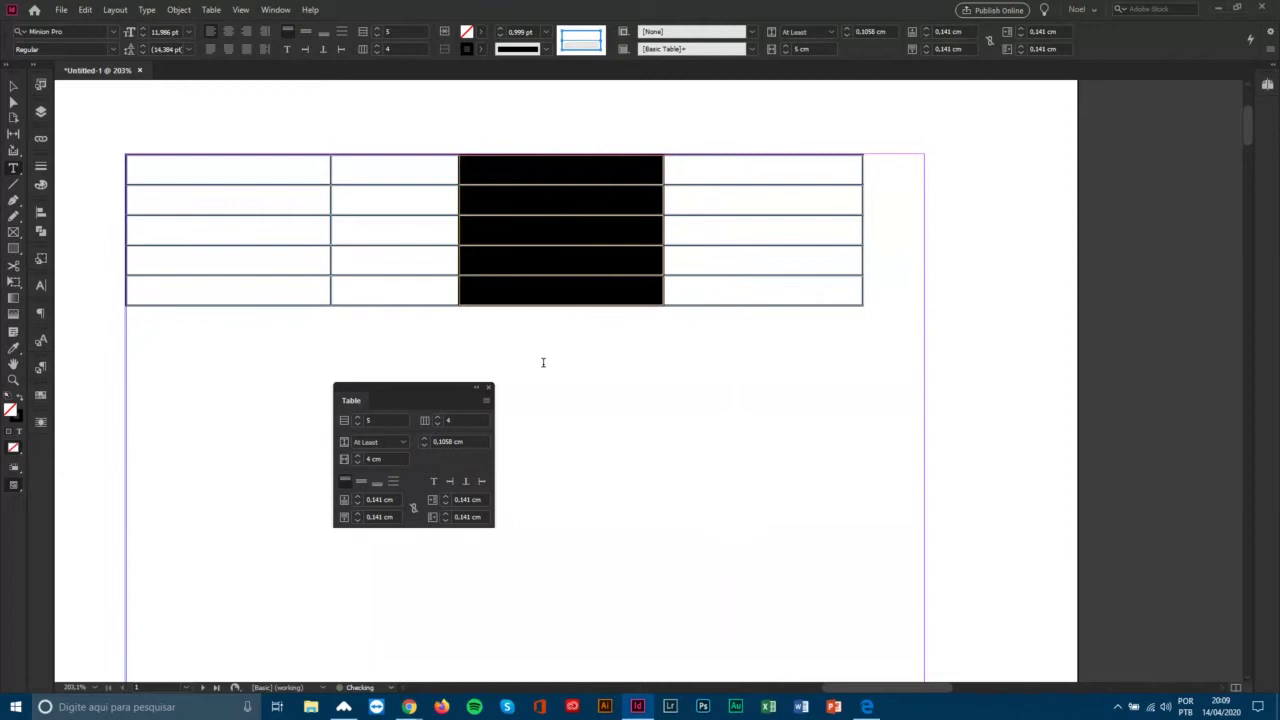
left_click(865, 203)
left_click_drag(865, 203, 922, 203)
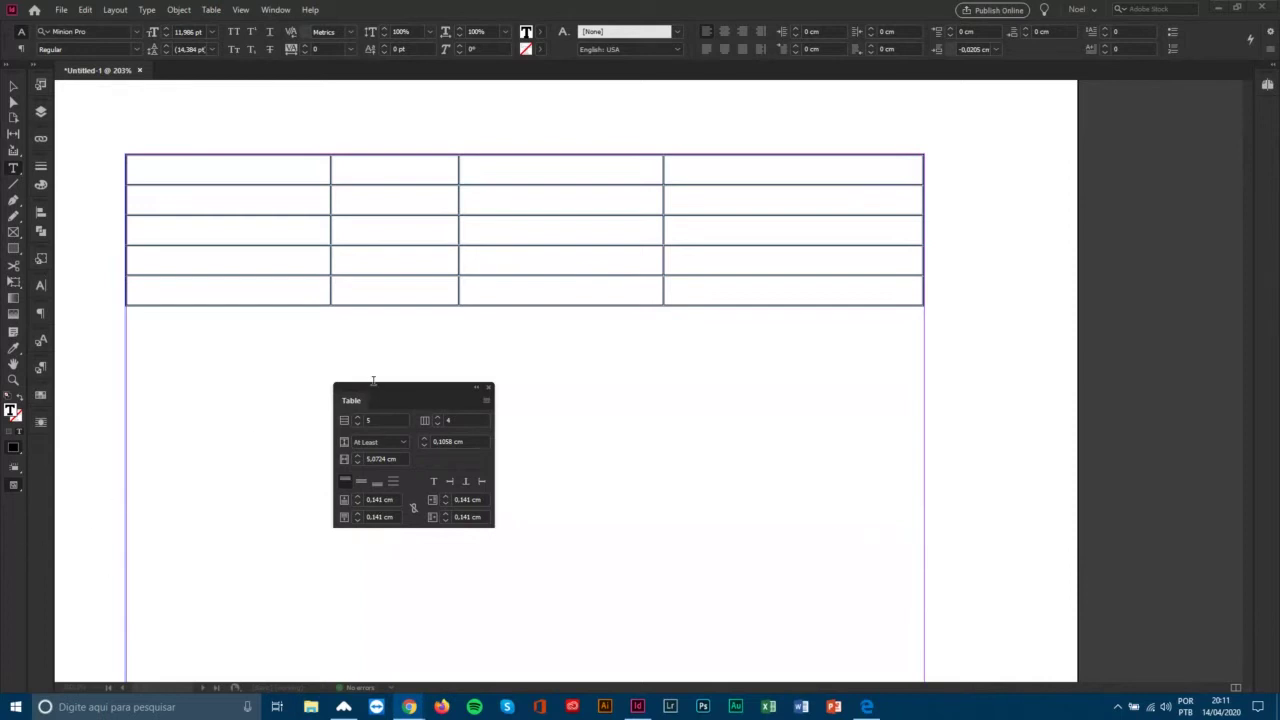
Move the Table panel closer to the table and enter "Aqui entre o texto da primeira célula da minha tabela." in the first cell.
left_click_drag(373, 381, 336, 333)
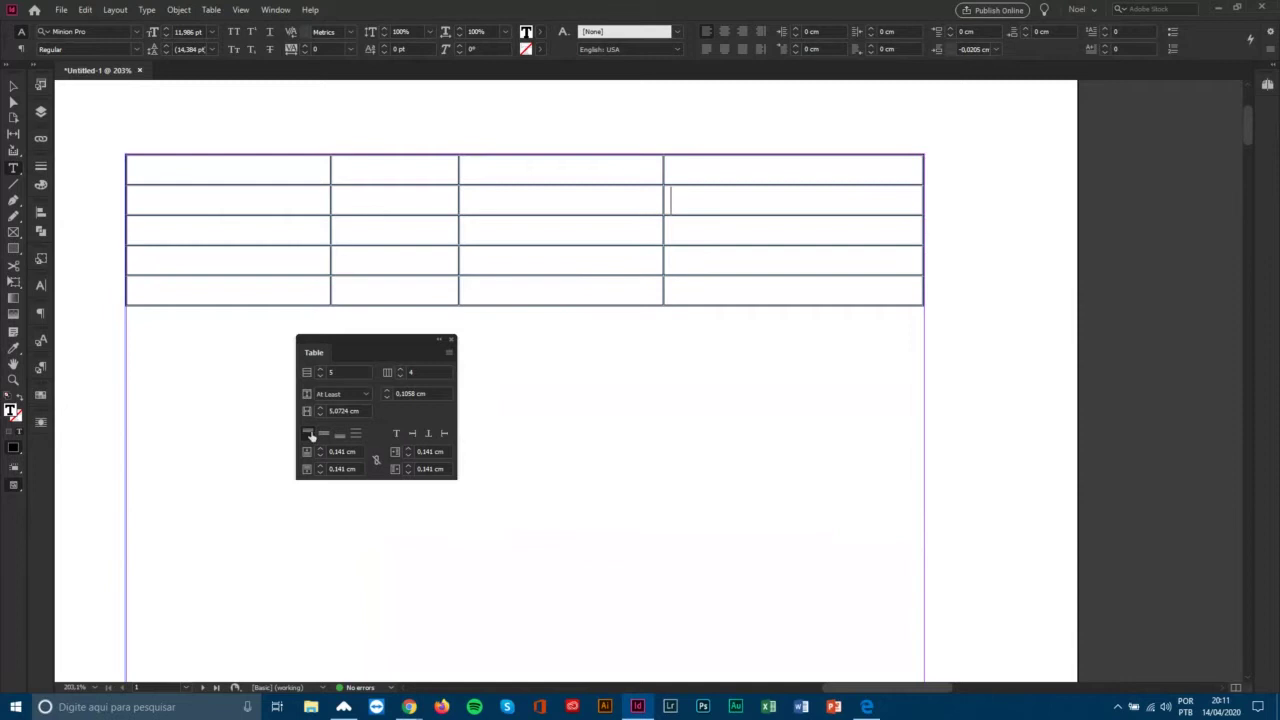
left_click(252, 167)
type("Aqui entre o")
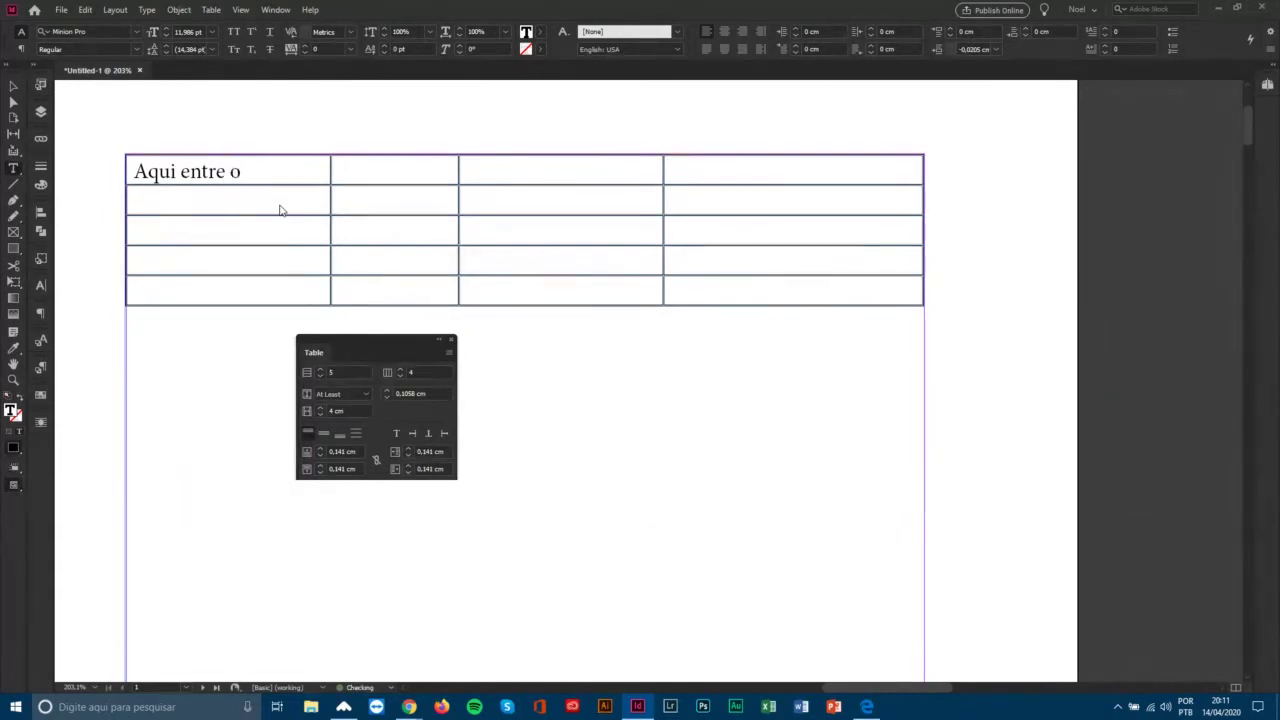
type("texto da primei")
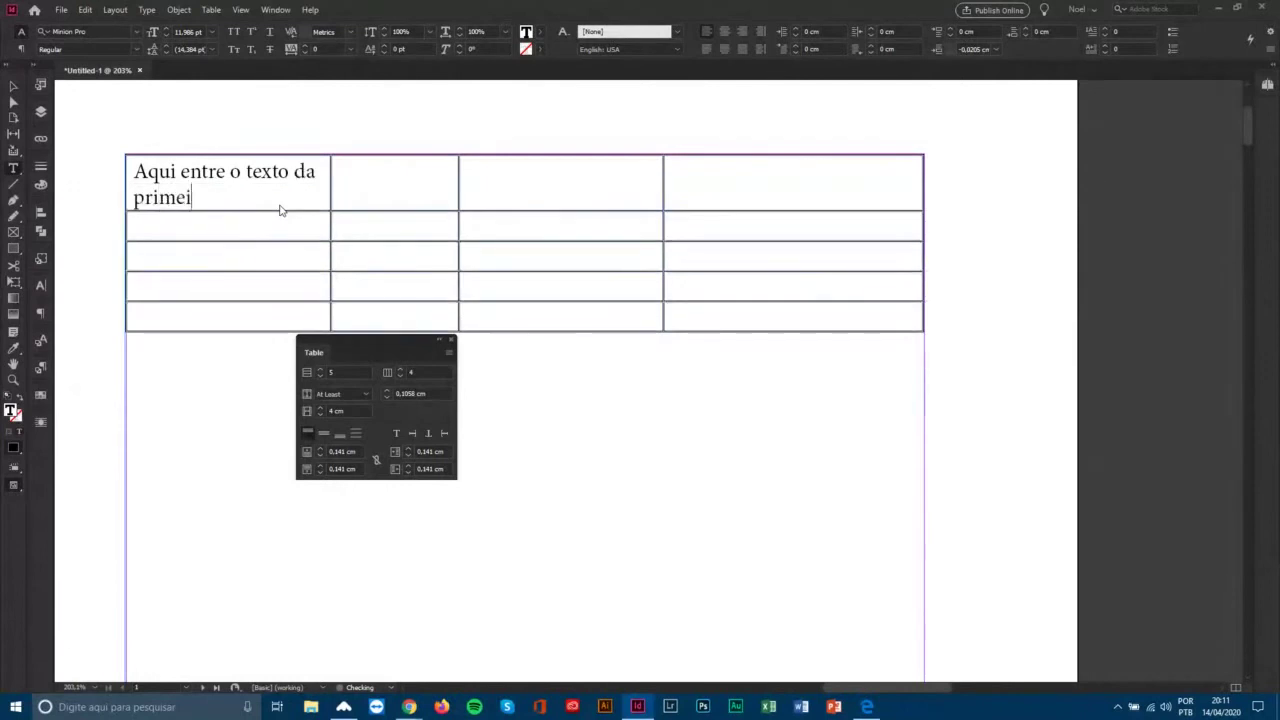
type("ra célula")
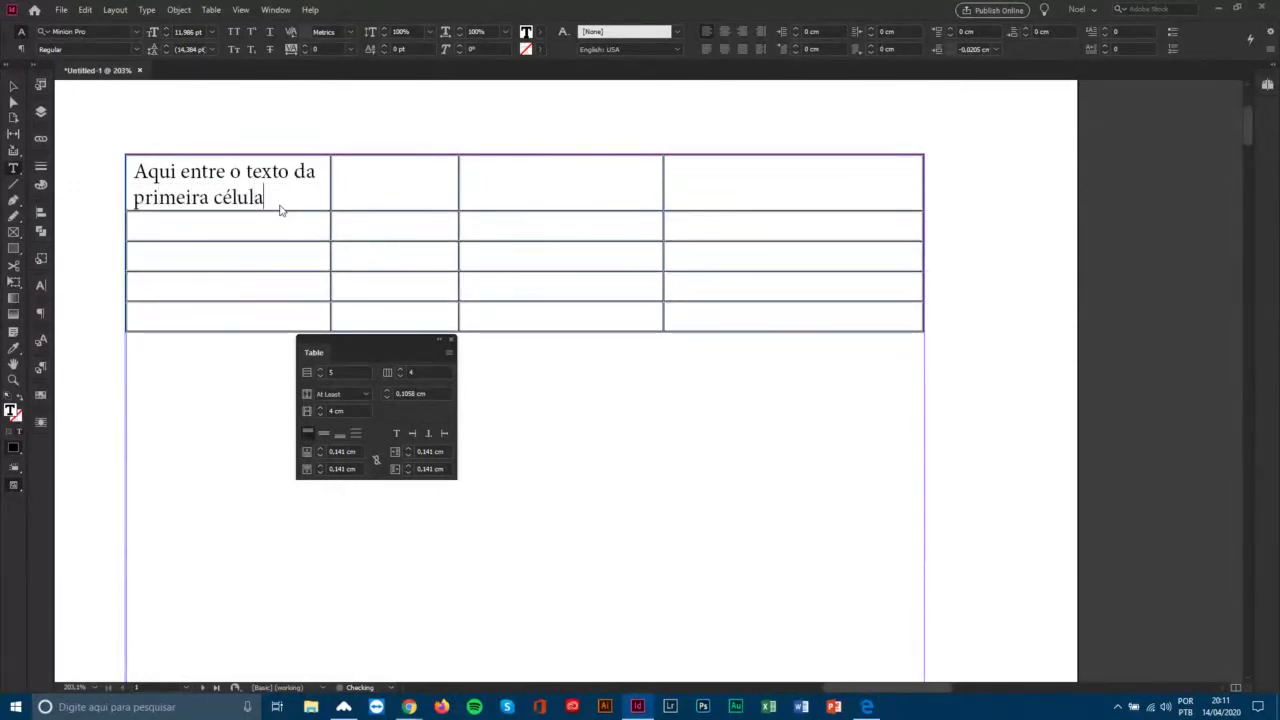
type(" da minha ")
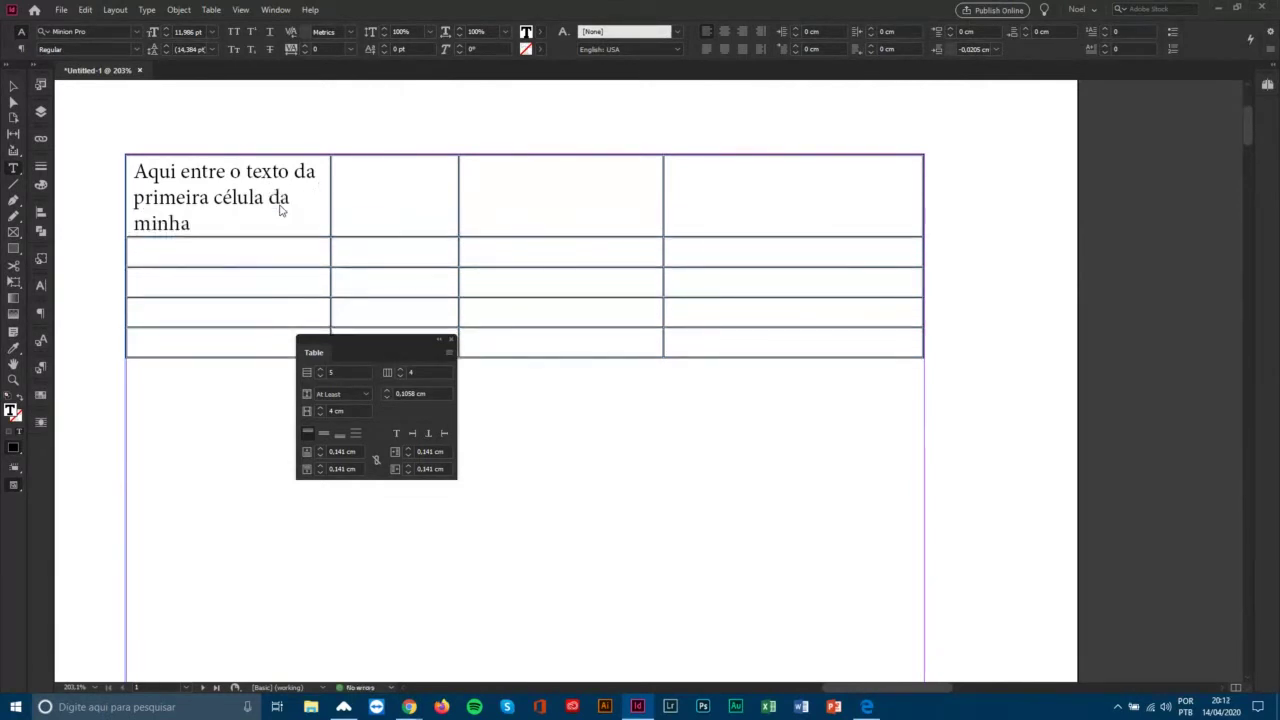
type("tabela.")
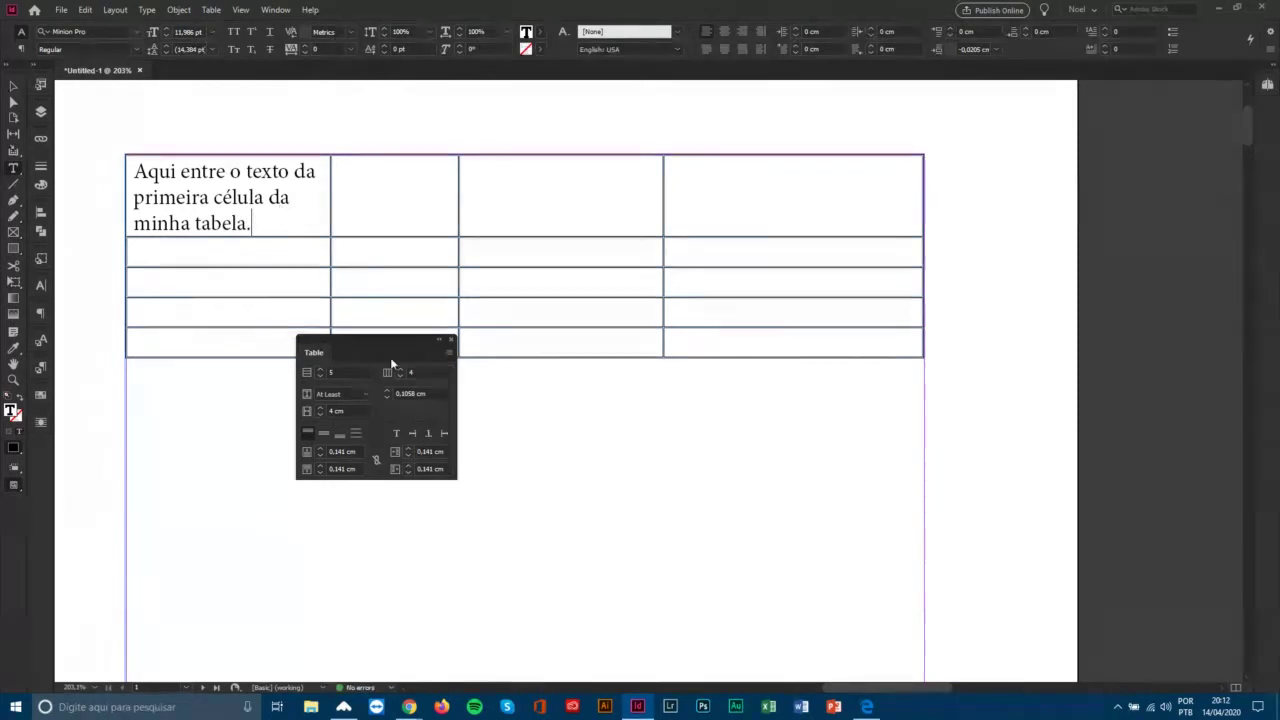
Select the first row and raise its minimum height to 4 cm.
left_click(123, 190)
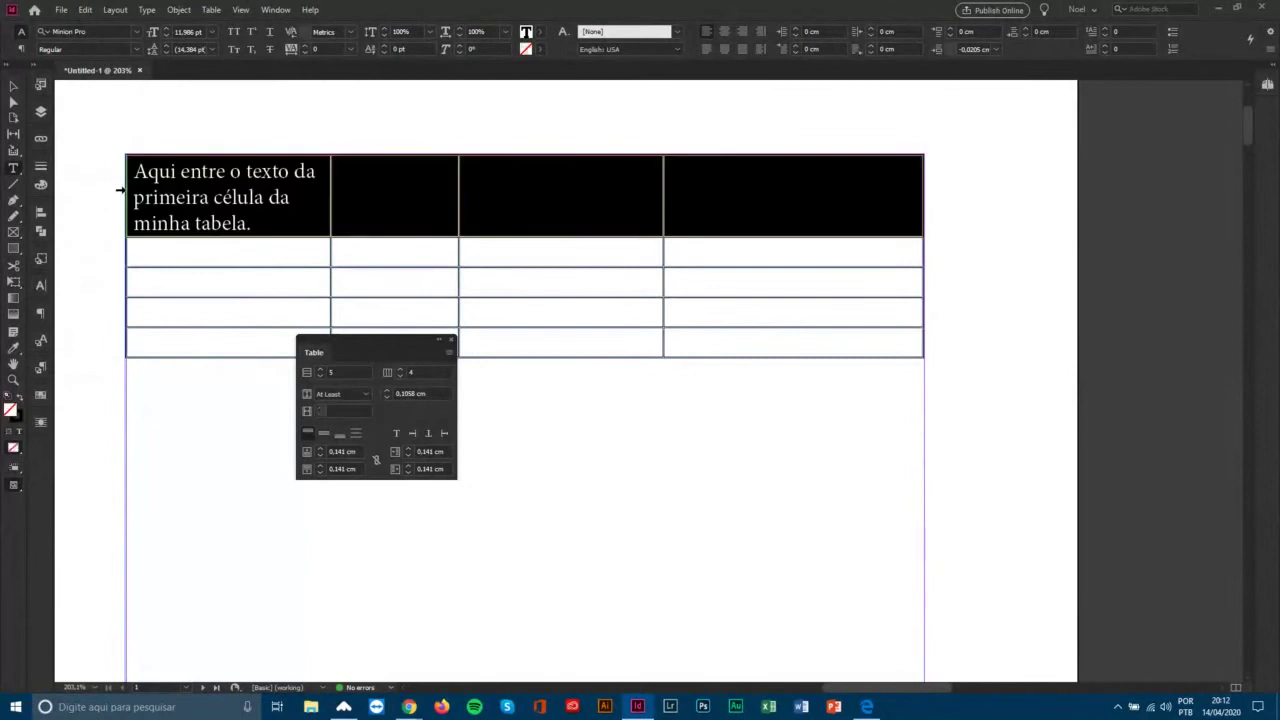
left_click(388, 392)
left_click(388, 392)
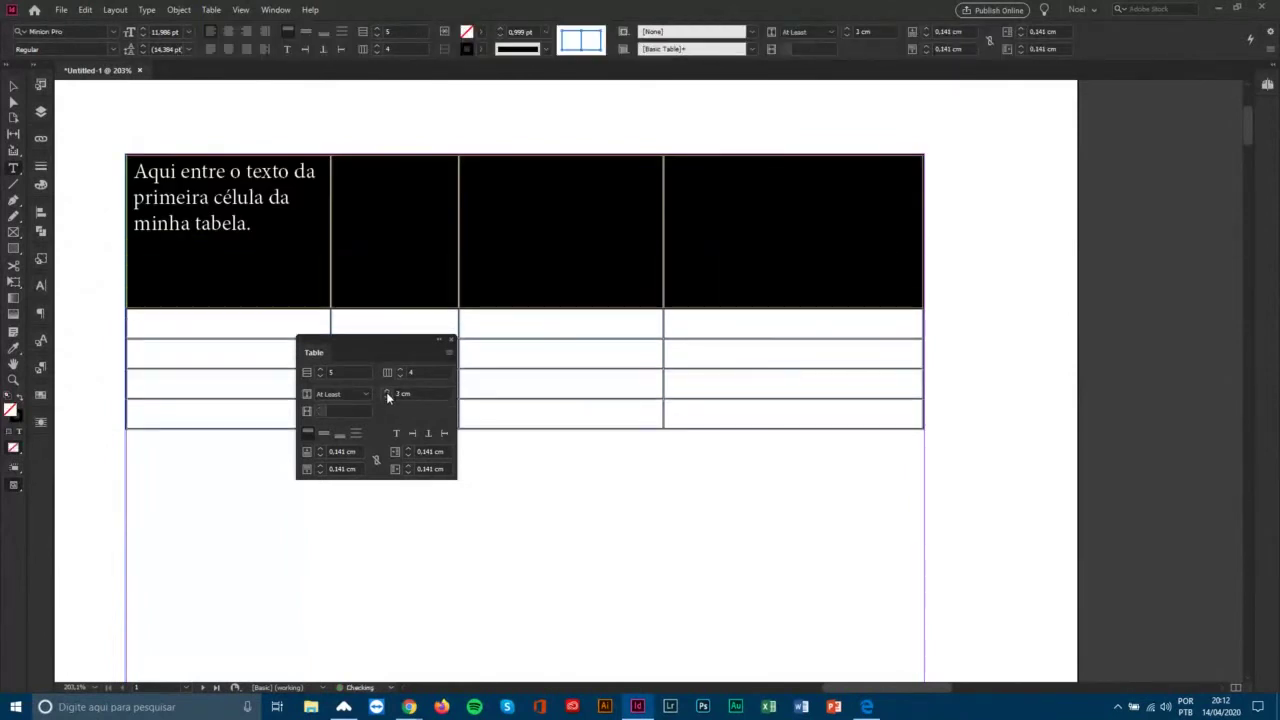
left_click(388, 392)
key("Escape")
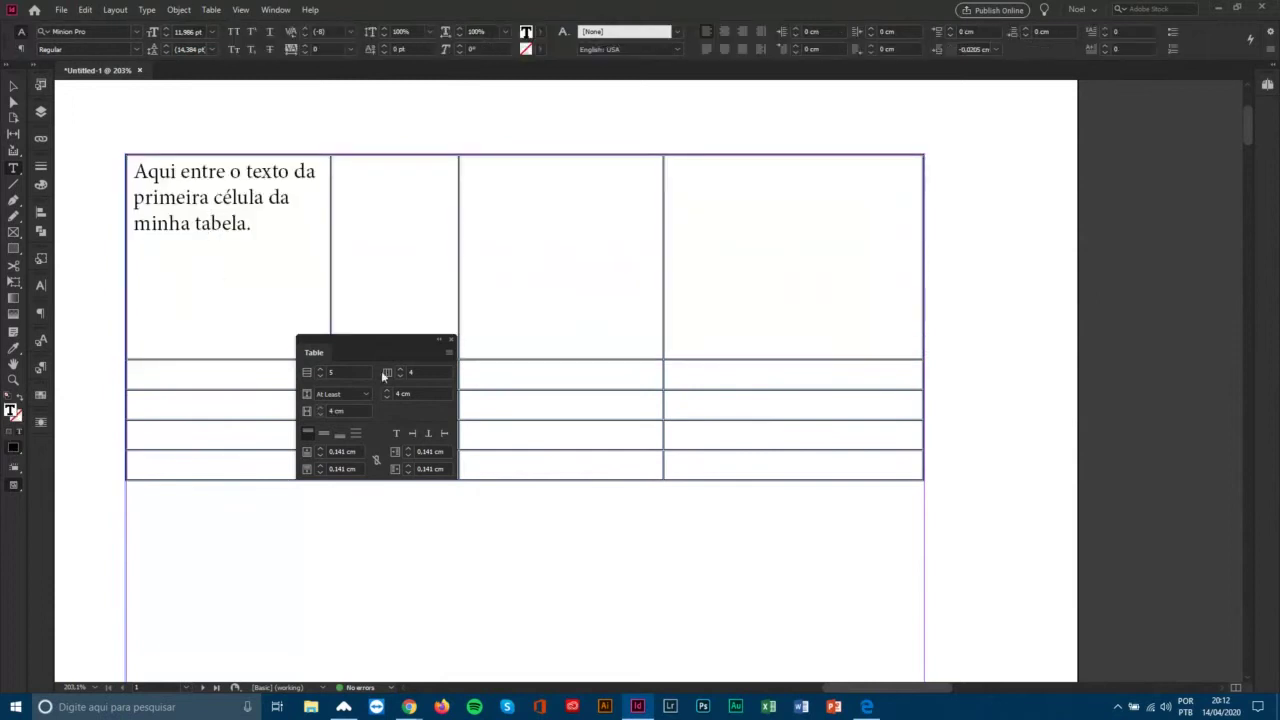
Move the Table panel clear of the first cell and try center, bottom and justified vertical alignment on all the cell's text.
left_click_drag(383, 341, 571, 191)
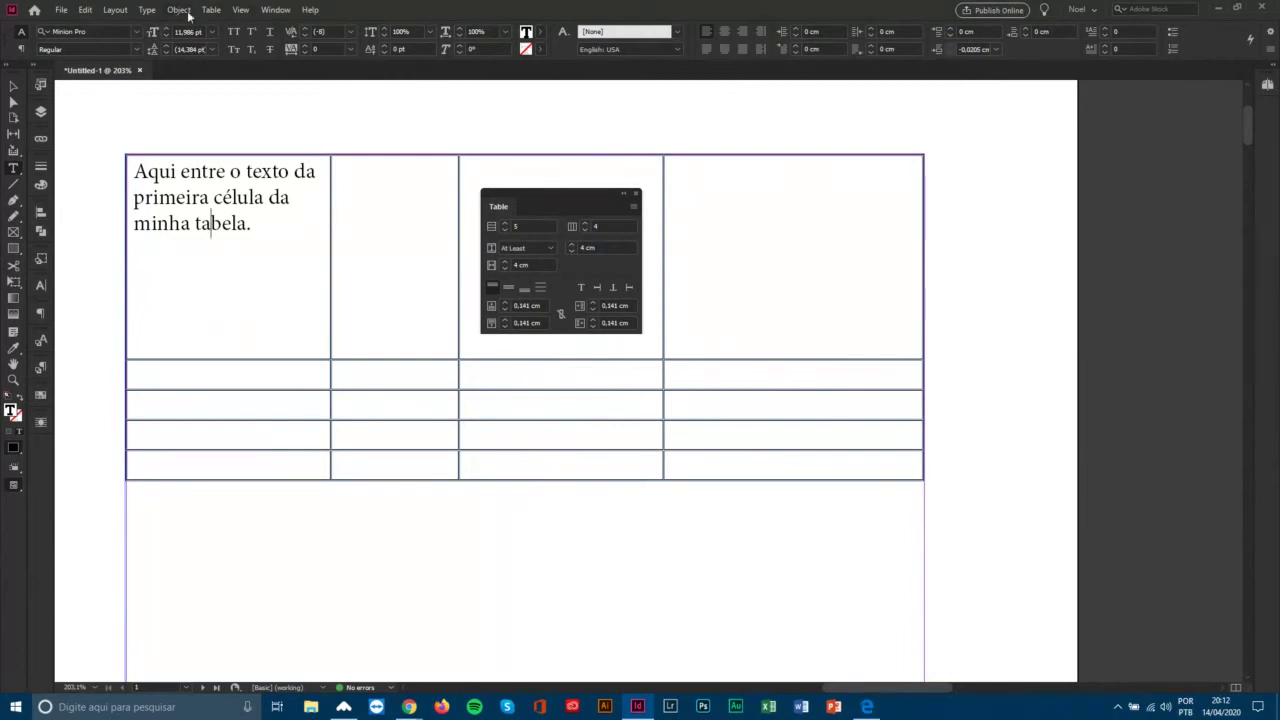
key("alt+Tab")
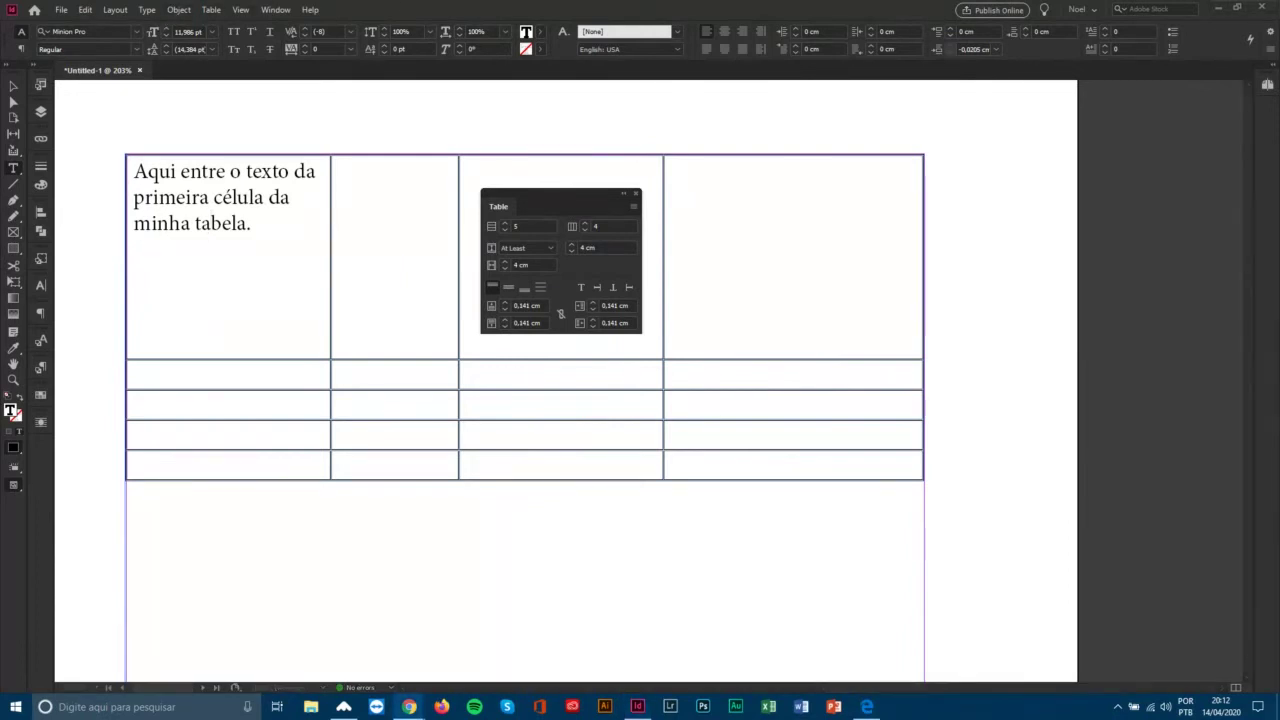
left_click(148, 170)
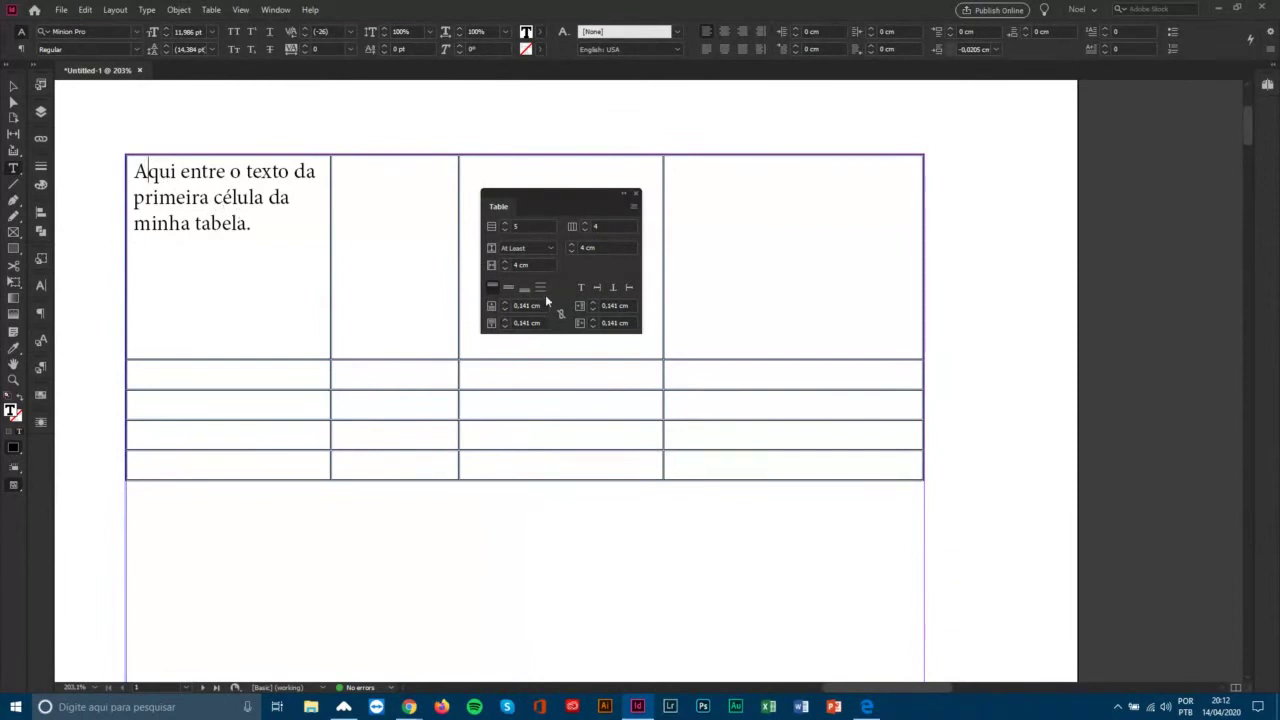
key("ctrl+shift+End")
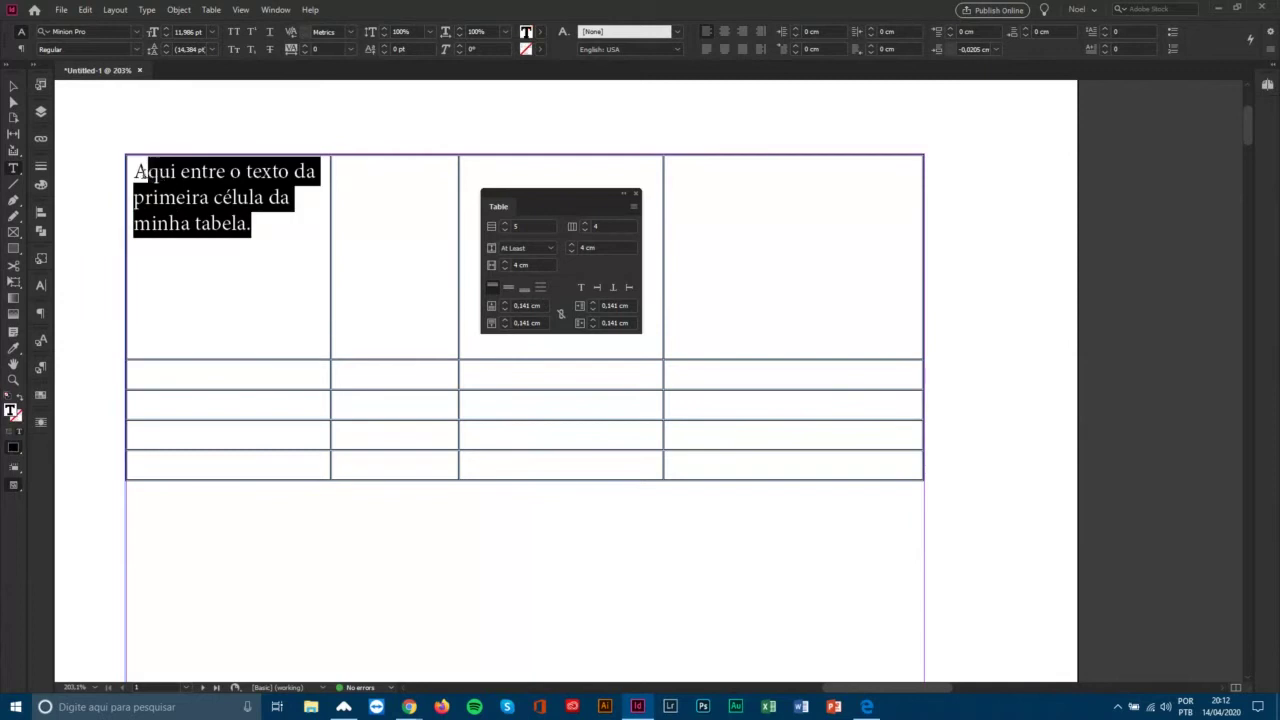
key("ctrl+a")
left_click(508, 289)
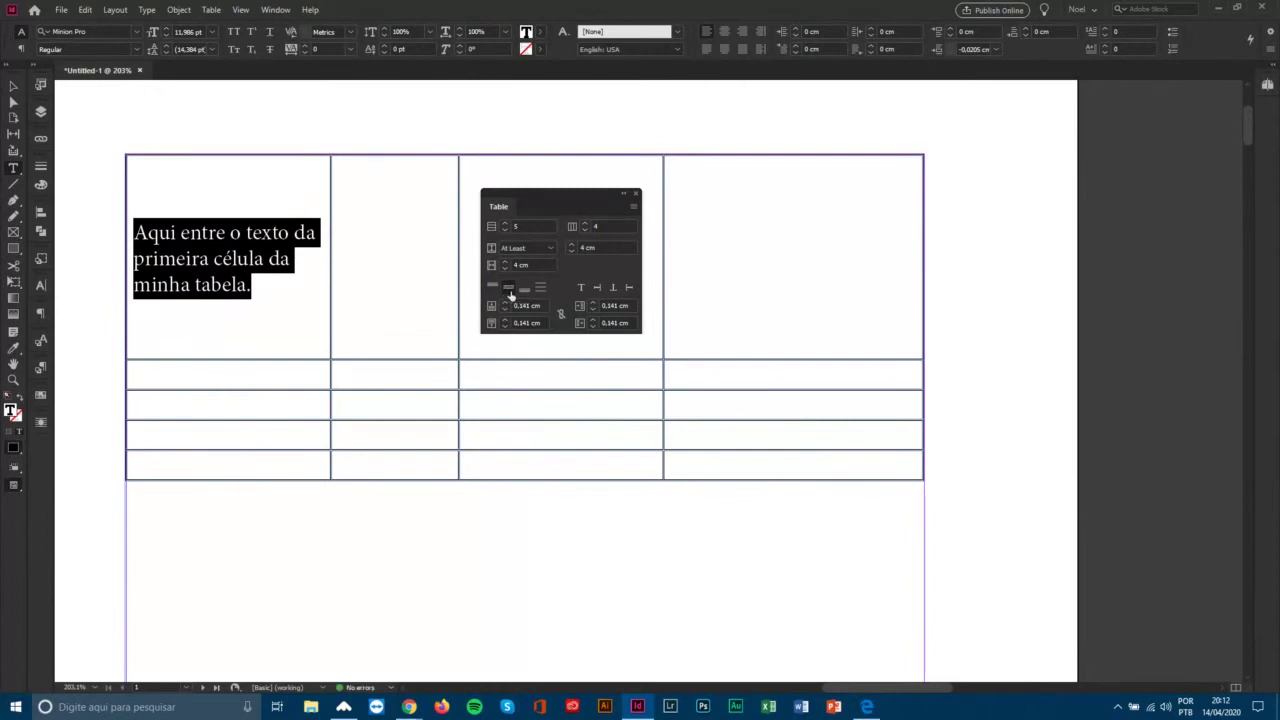
left_click(523, 290)
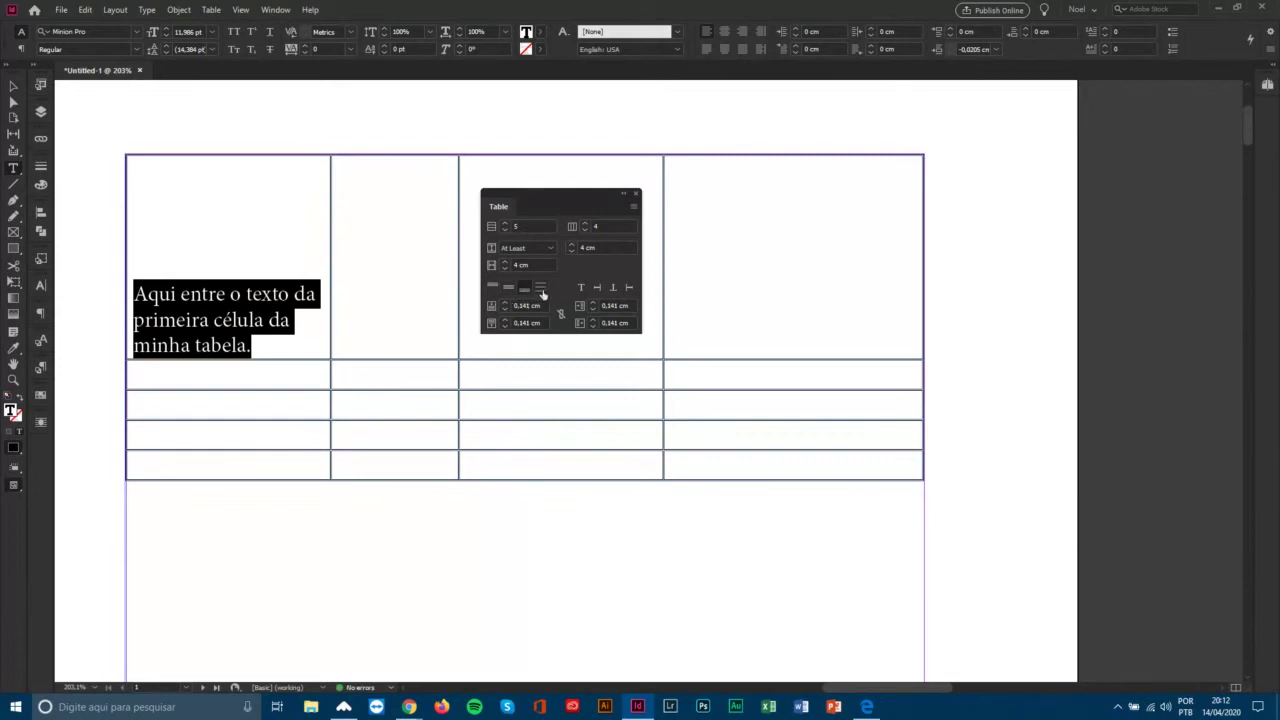
left_click(540, 289)
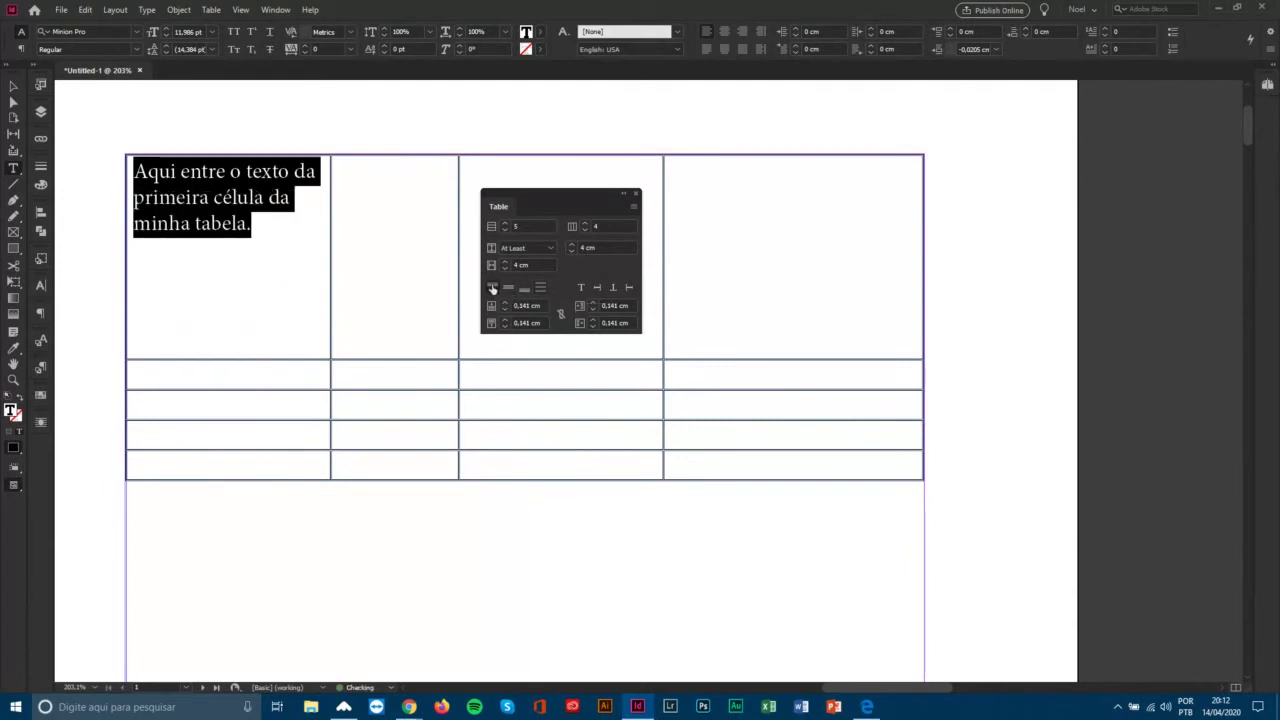
Cycle the first cell's text through top, center and bottom alignment again, ending on vertical justification.
left_click(492, 289)
left_click(507, 290)
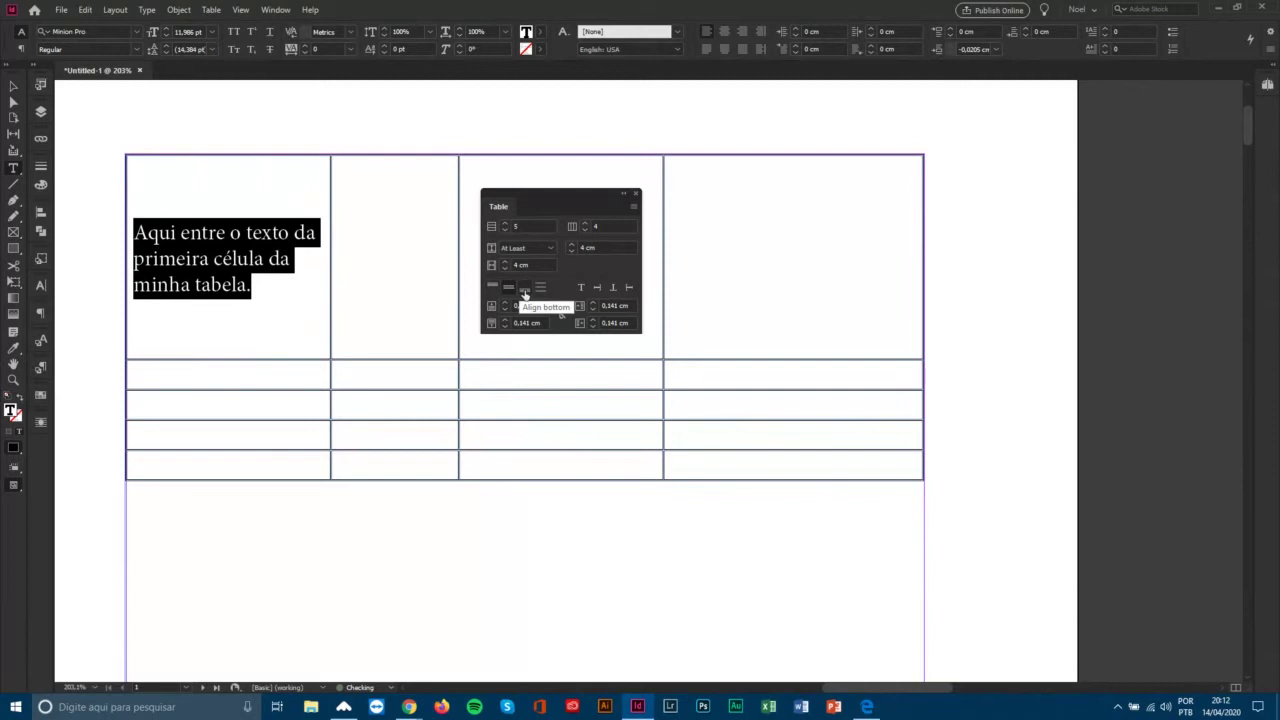
left_click(523, 290)
left_click(540, 289)
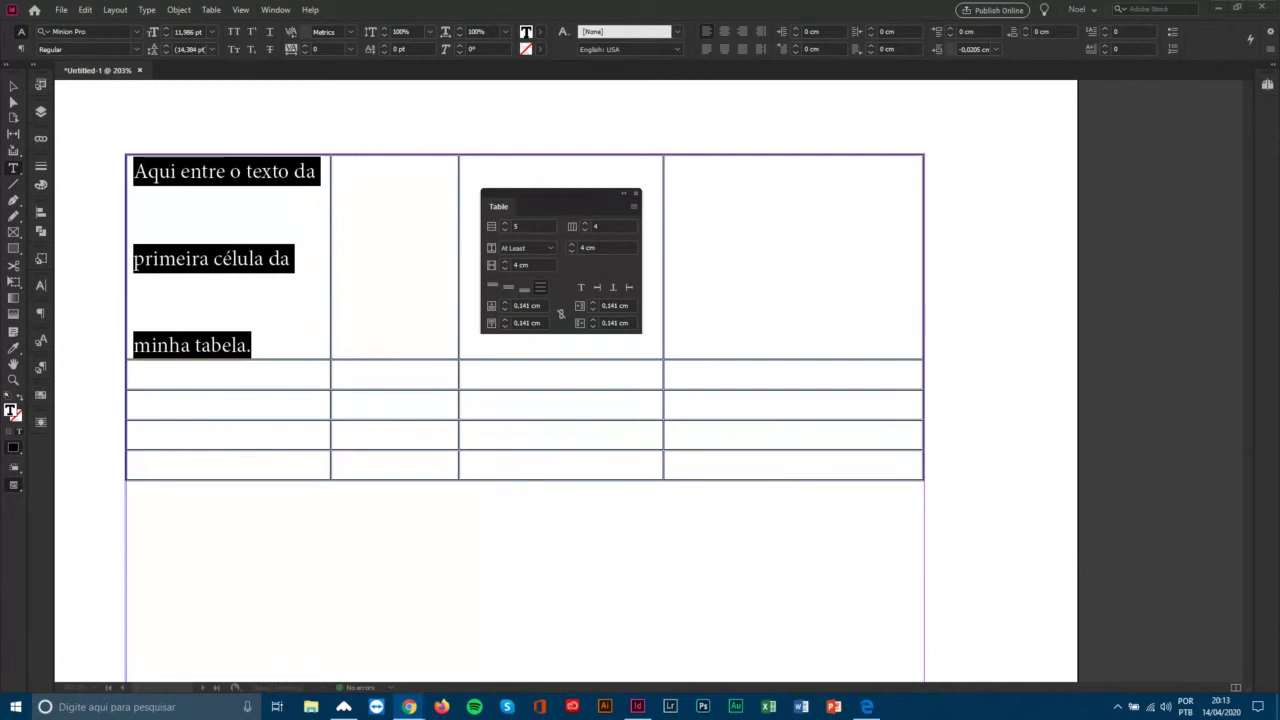
Shorten the first cell's text to "Aqui entre o texto" by deleting everything after it.
left_click(283, 220)
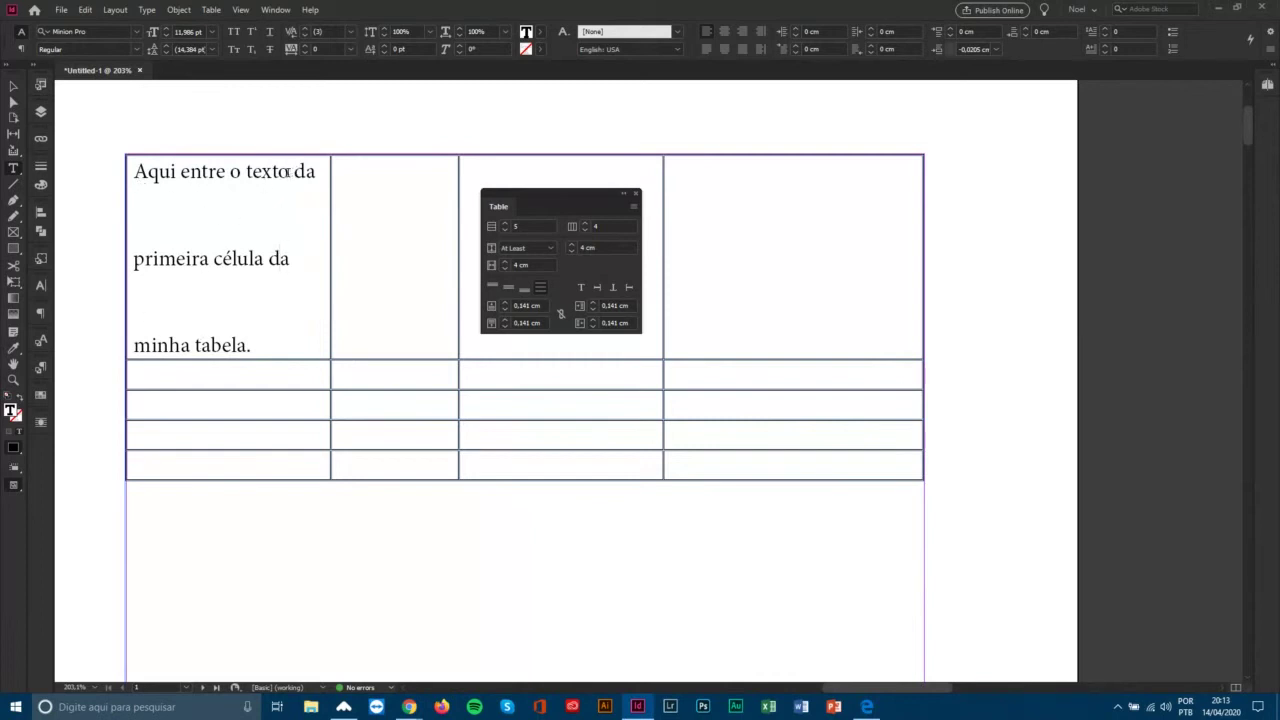
left_click_drag(290, 171, 256, 187)
key("BackSpace")
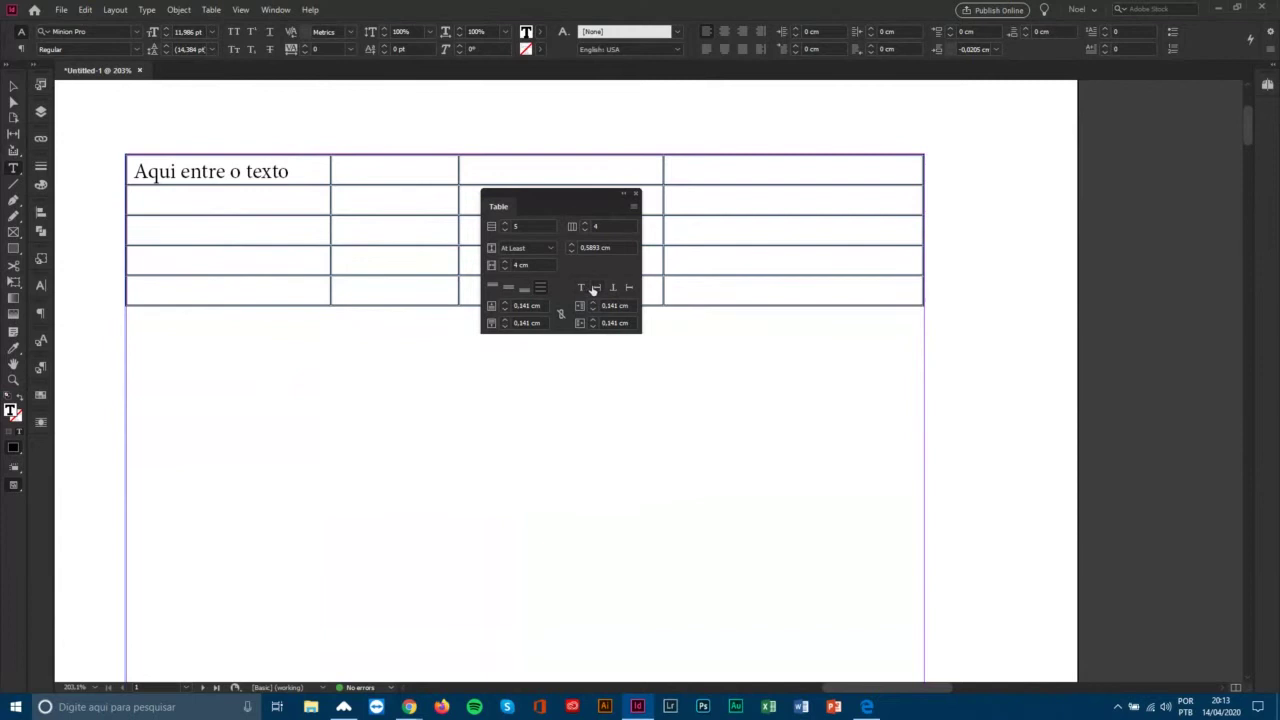
Move the Table panel up onto the table and enlarge the first row to a height of about 3.33 cm.
left_click_drag(585, 197, 607, 162)
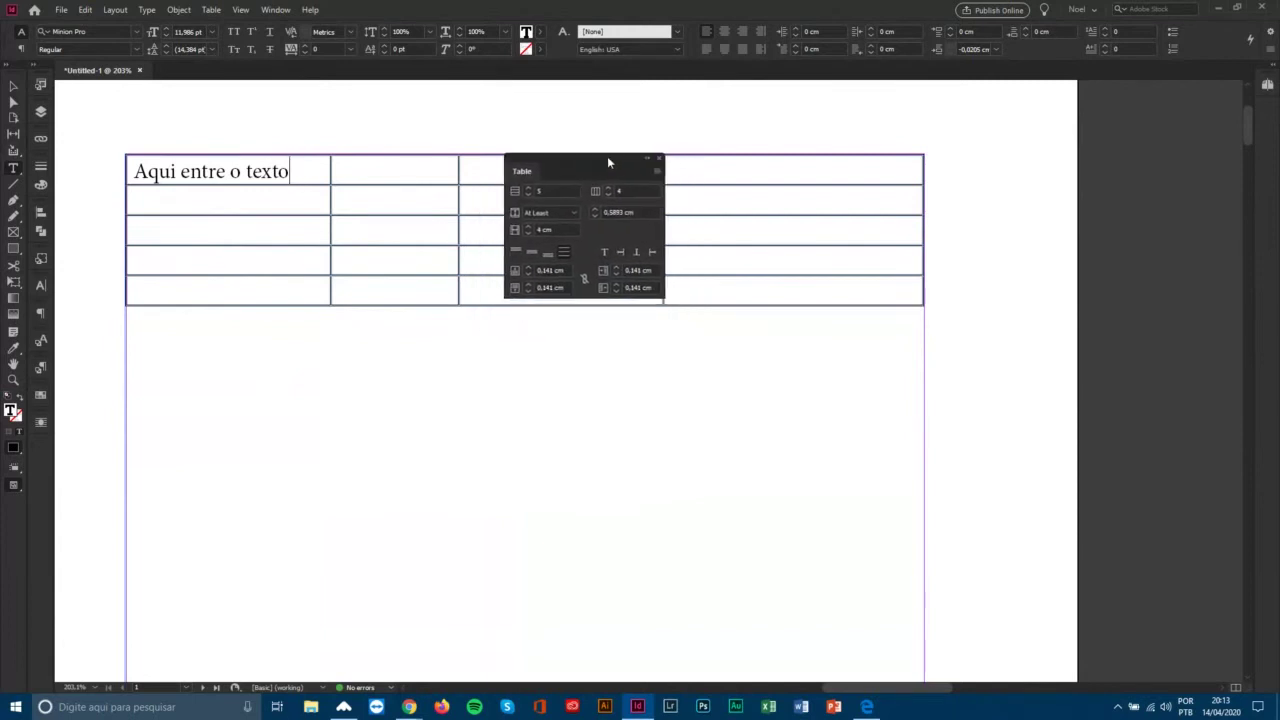
left_click(564, 255)
left_click_drag(294, 170, 118, 162)
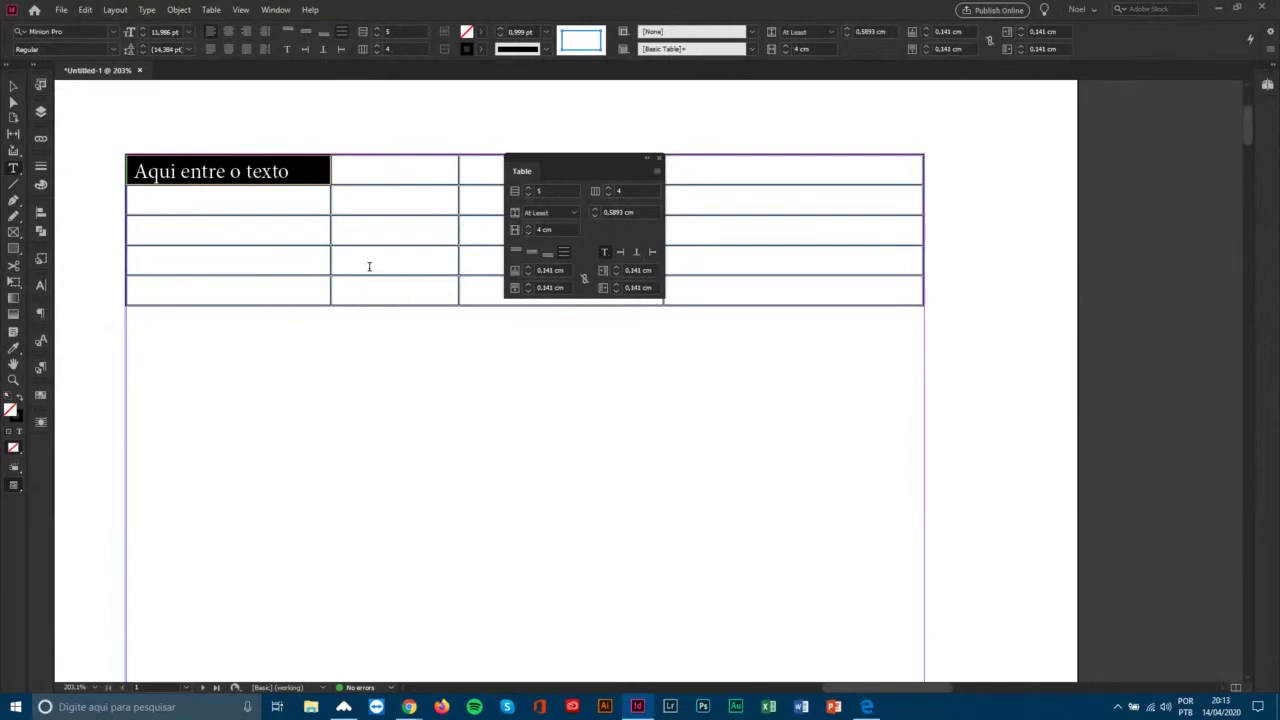
left_click_drag(339, 185, 335, 322)
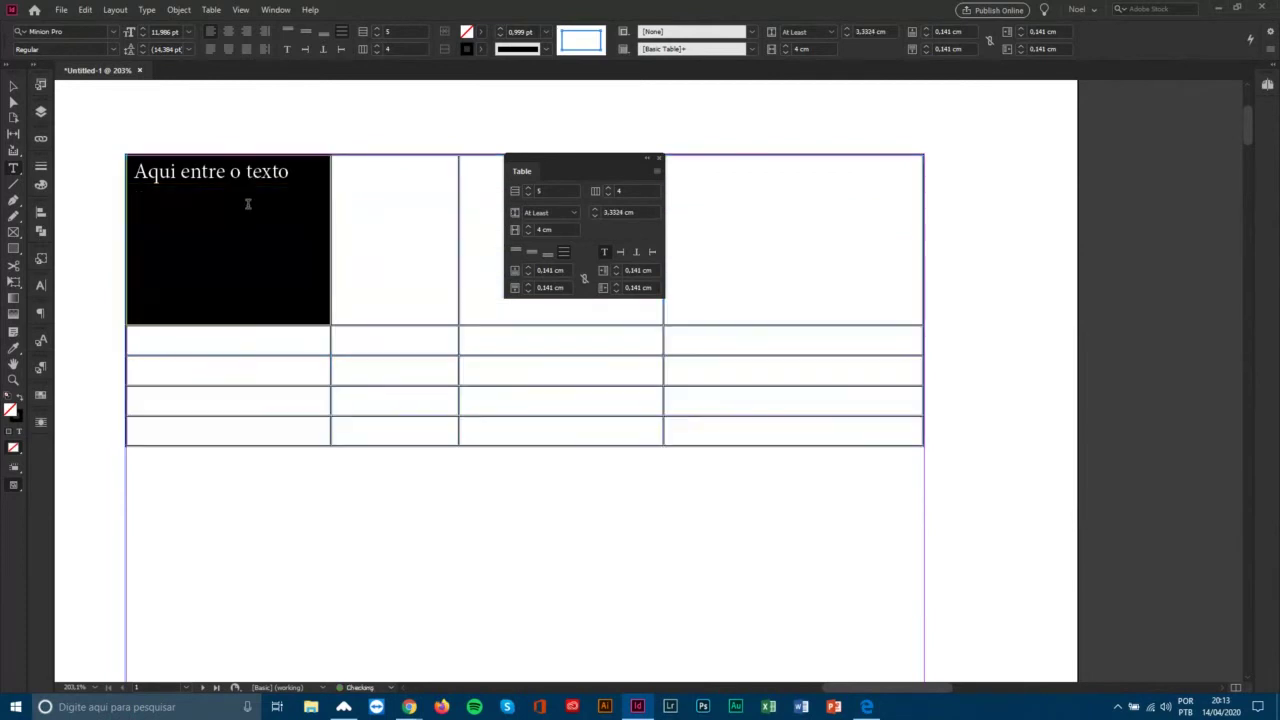
Select the first cell's text and rotate it by 90°, 180° and 270° in turn.
left_click(249, 203)
left_click_drag(292, 171, 133, 172)
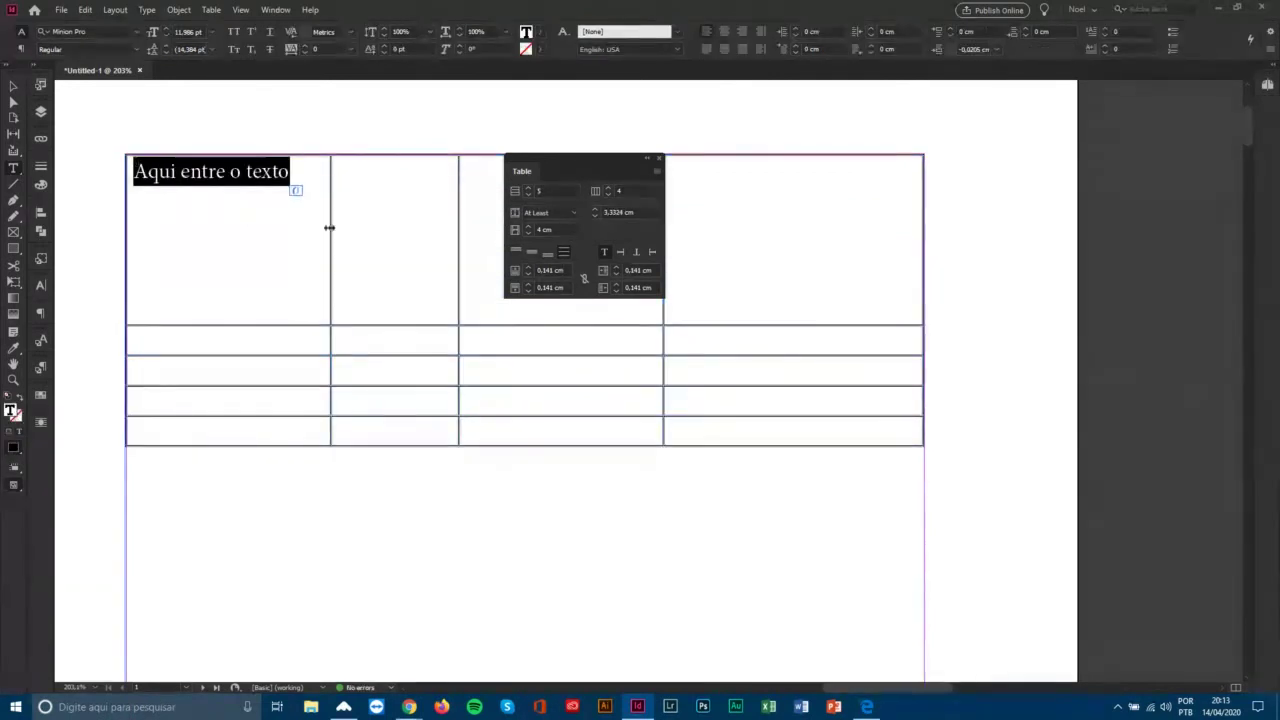
left_click(620, 253)
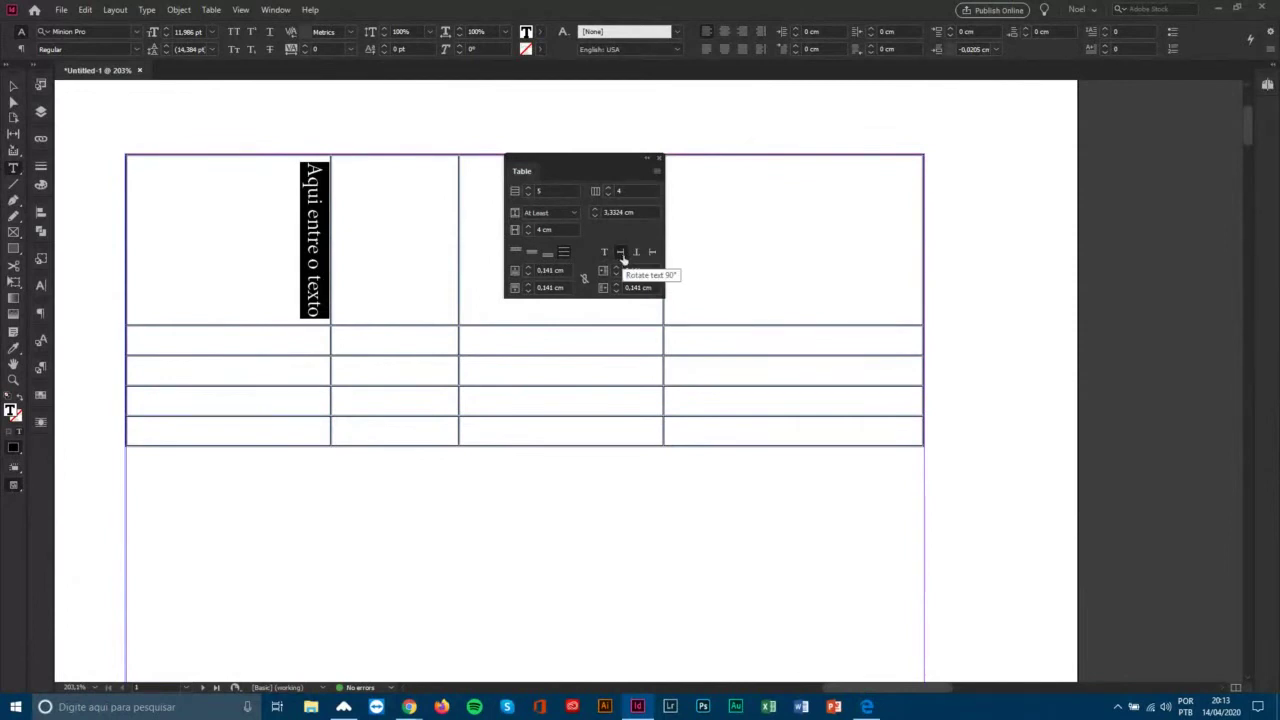
left_click(636, 253)
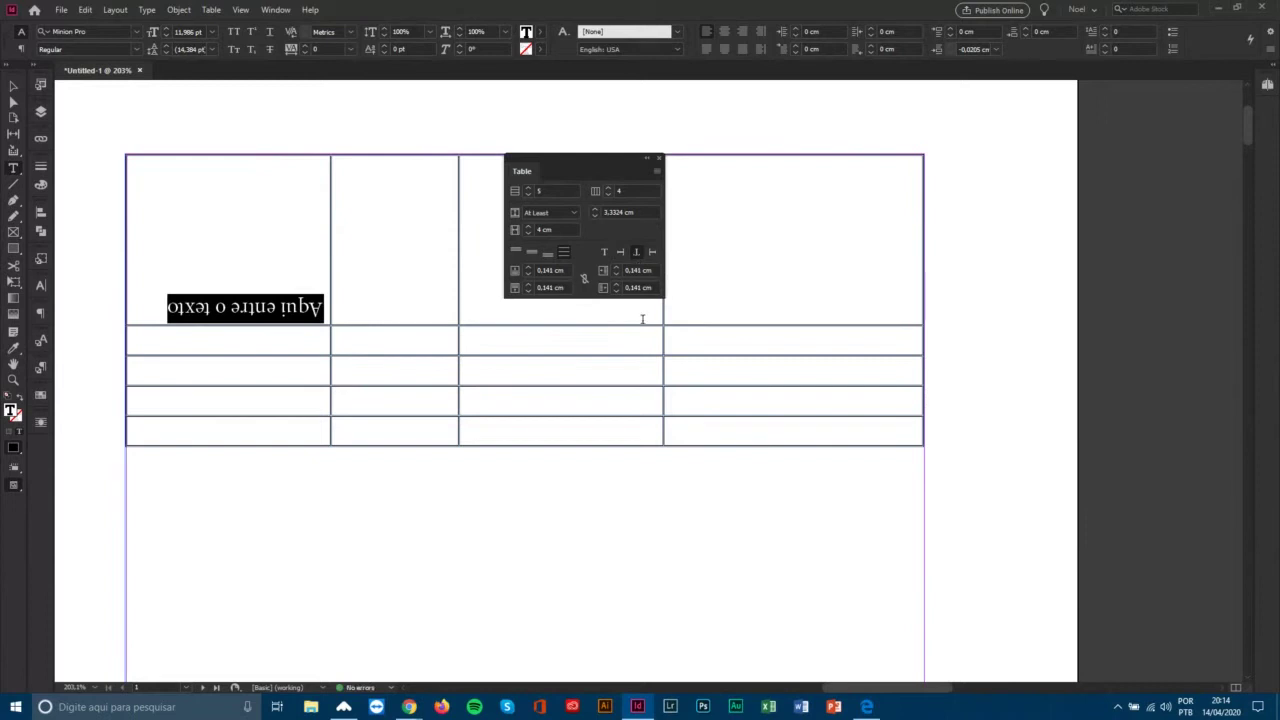
left_click(652, 253)
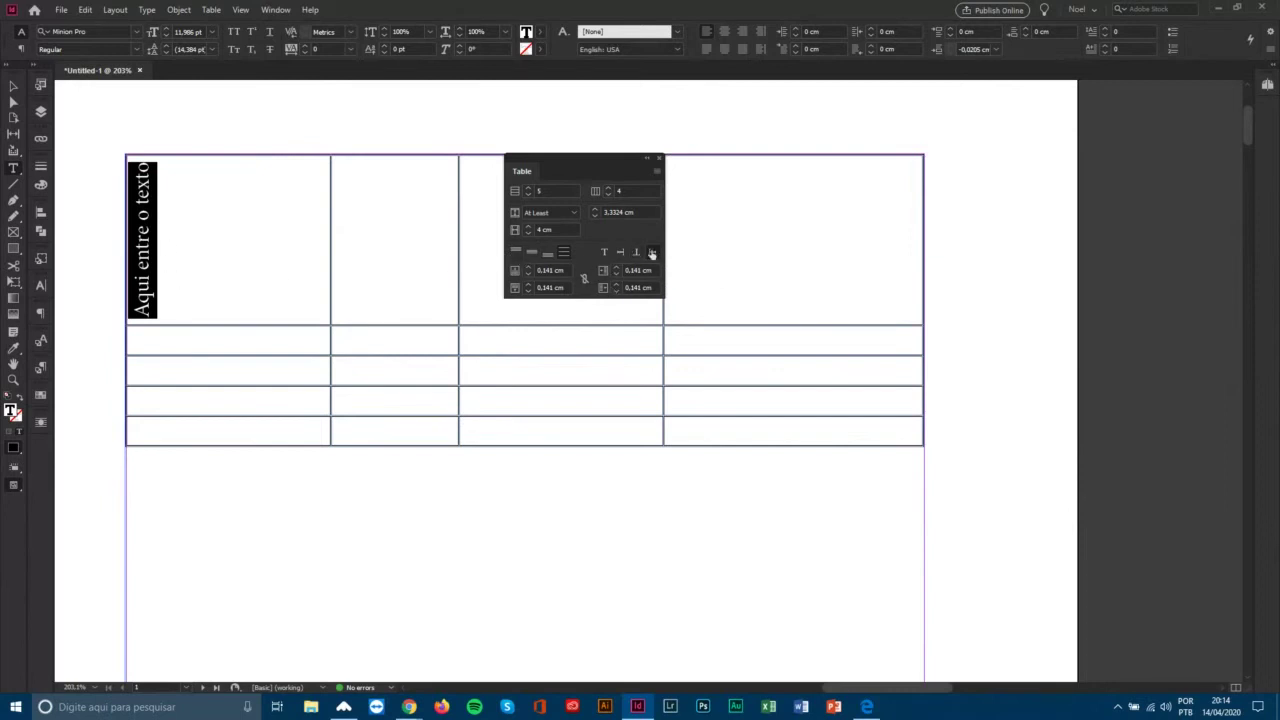
Try center, top, bottom and justified vertical alignment on the rotated text in the first cell.
left_click(532, 253)
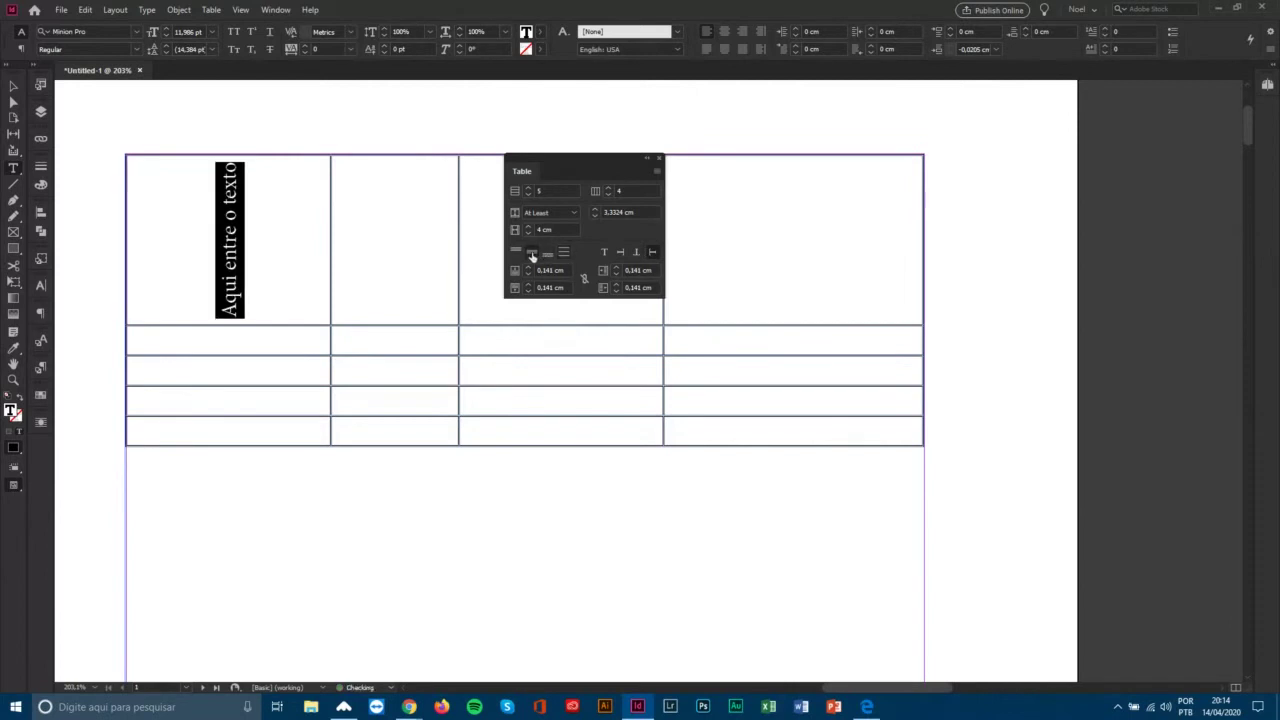
left_click(516, 252)
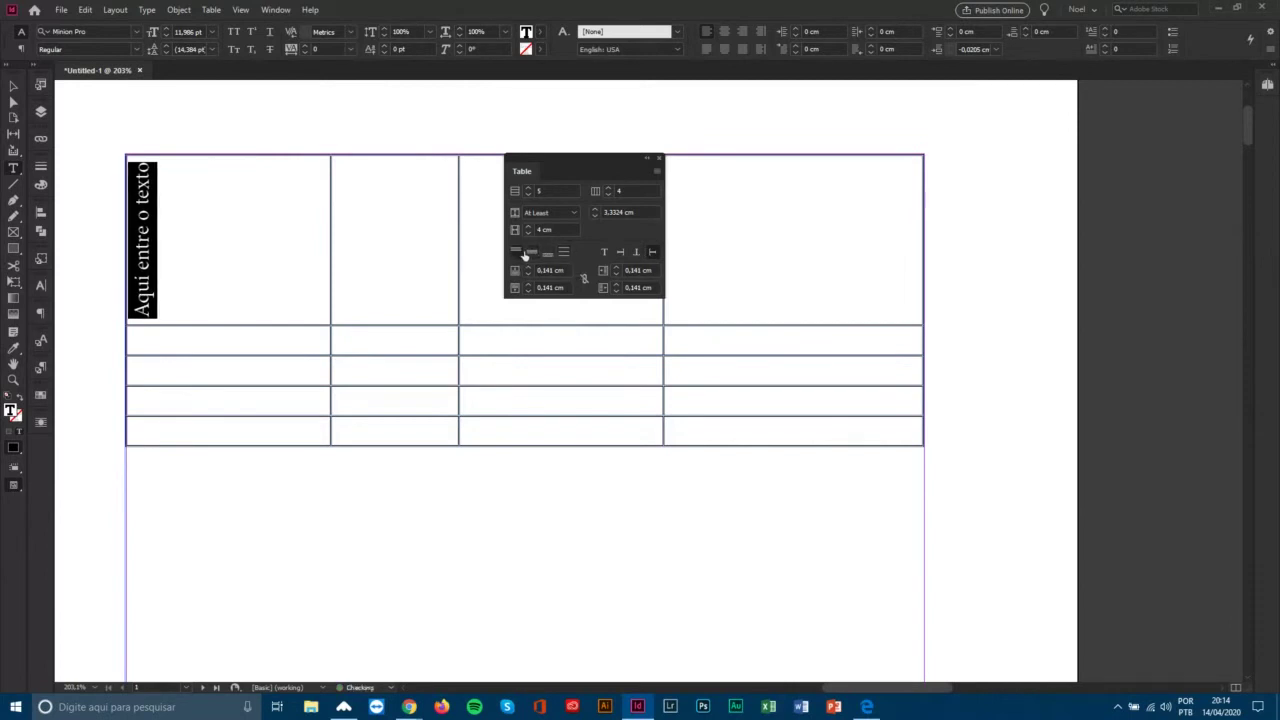
left_click(548, 256)
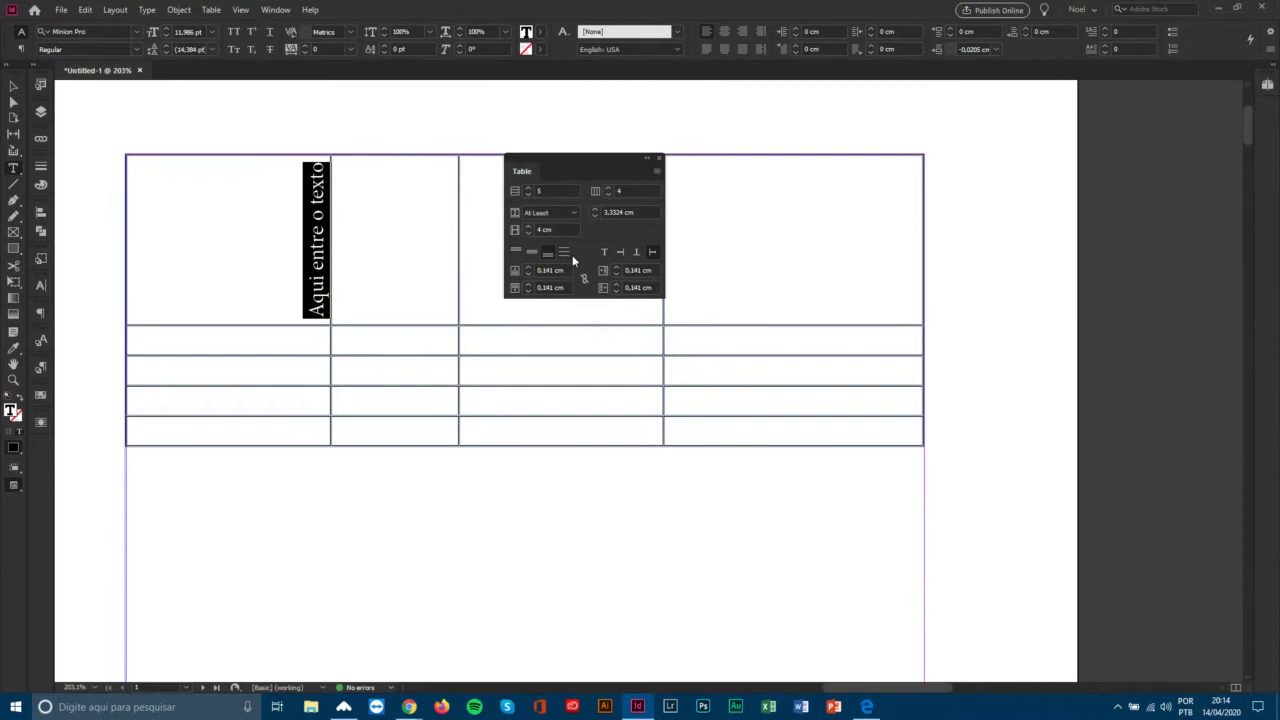
left_click(566, 255)
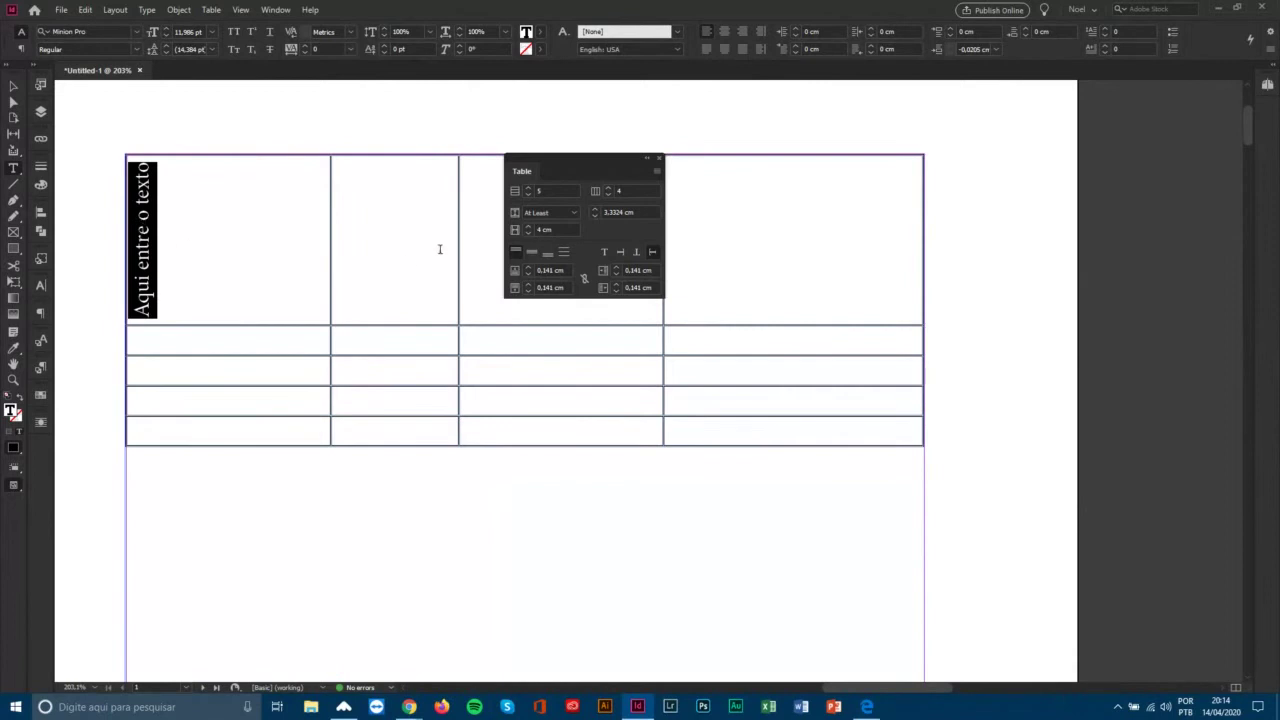
Center the rotated text in the first cell and narrow the first column to about 1.28 cm.
left_click(530, 255)
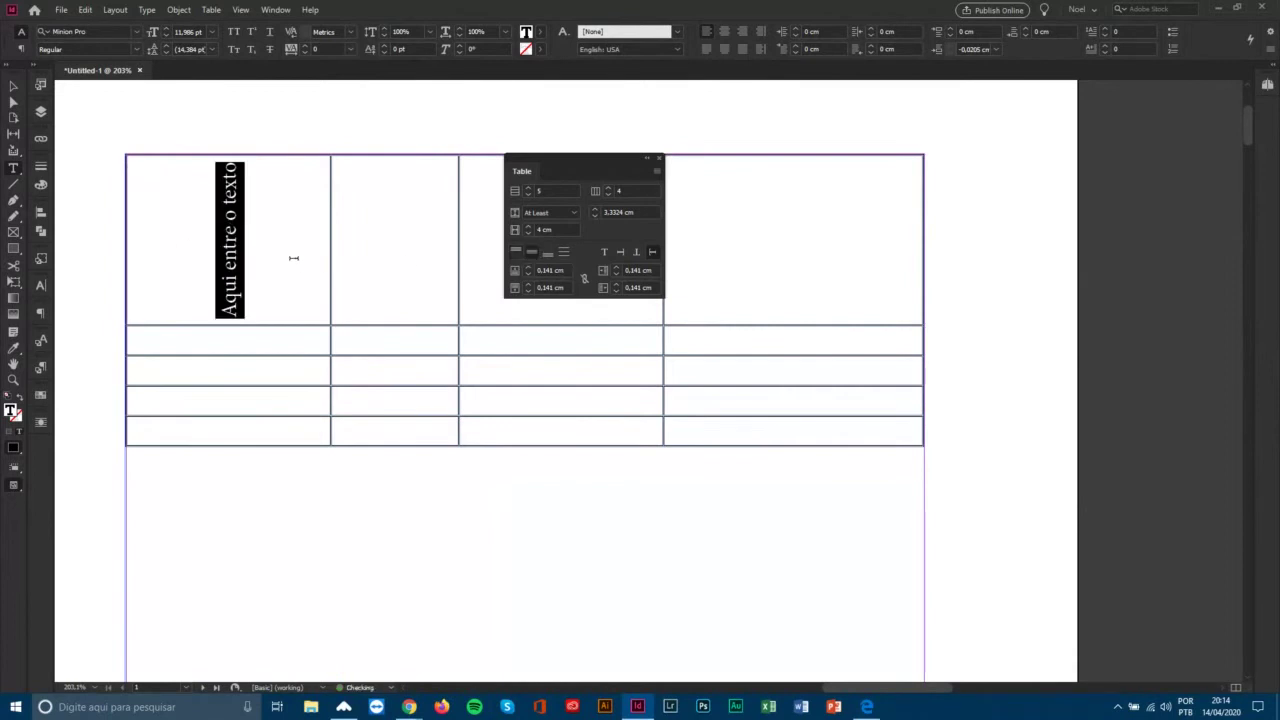
left_click_drag(331, 263, 191, 242)
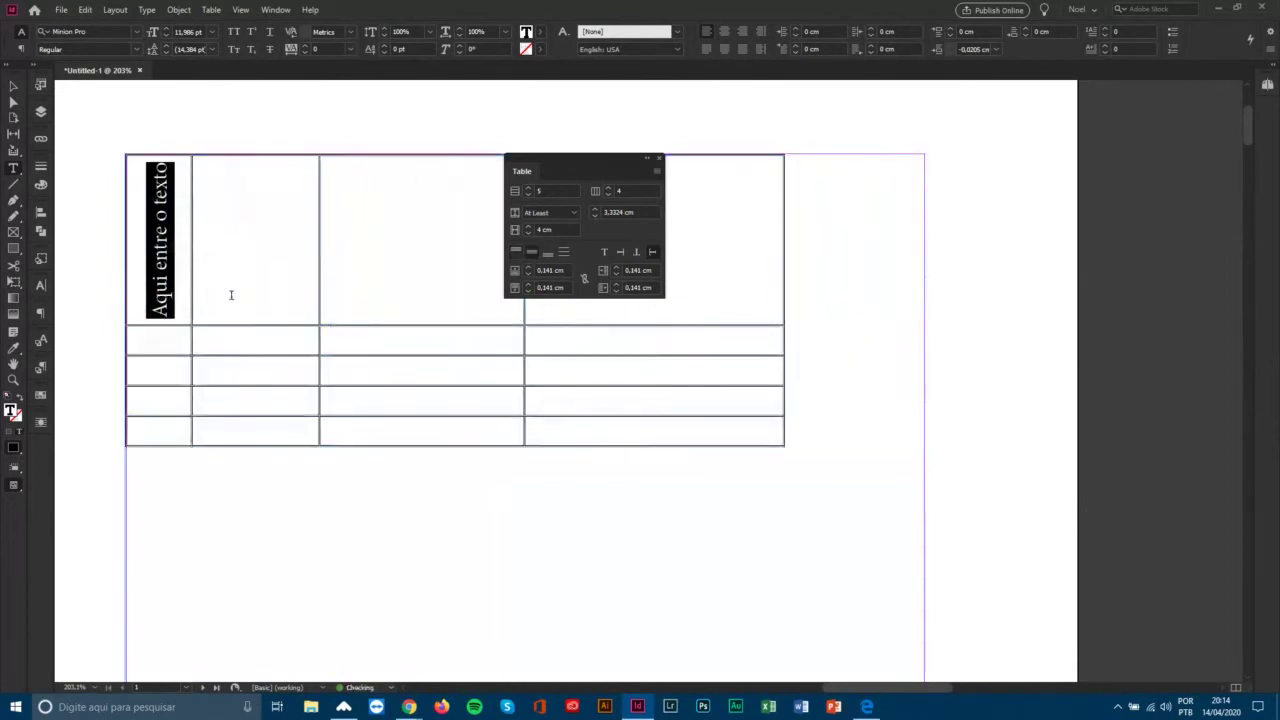
left_click(160, 340)
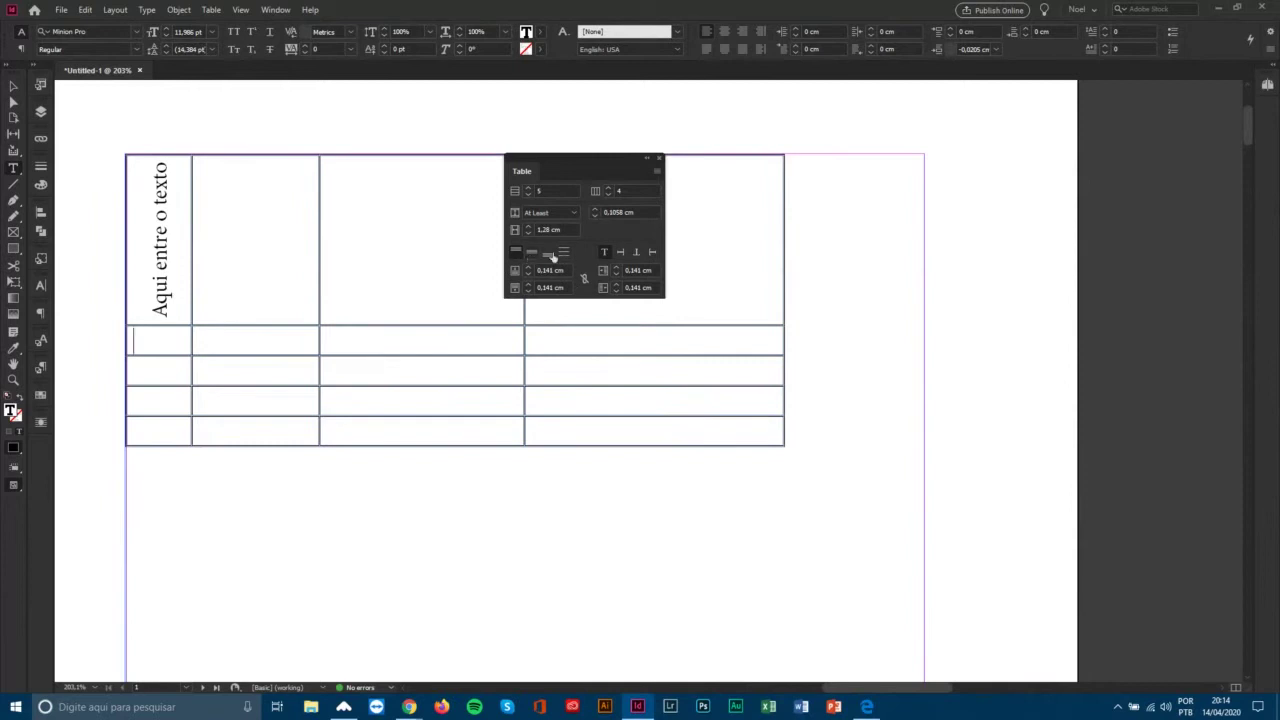
Return the first cell's text to 0° rotation, then widen the first column to about 3.45 cm and the last column to the frame edge.
left_click(176, 279)
left_click(605, 252)
left_click_drag(190, 246, 302, 248)
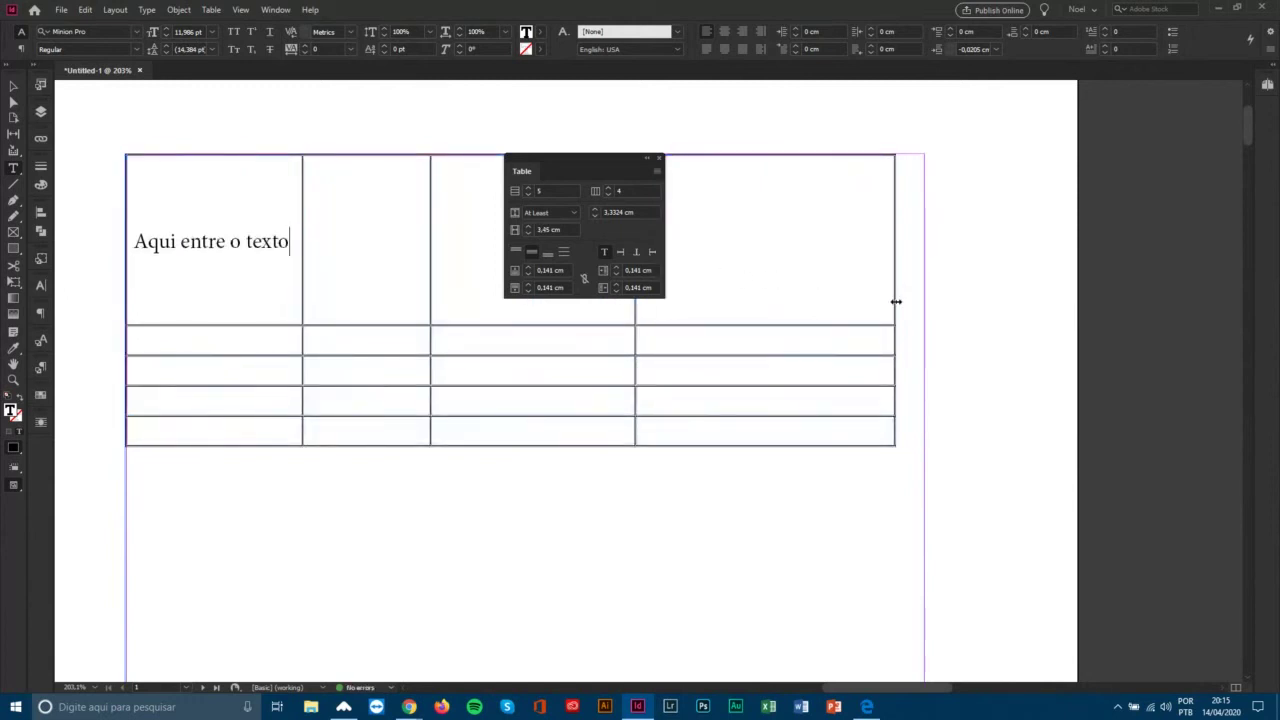
mouse_move(896, 301)
left_mouse_down()
mouse_move(925, 303)
mouse_move(907, 310)
left_mouse_up()
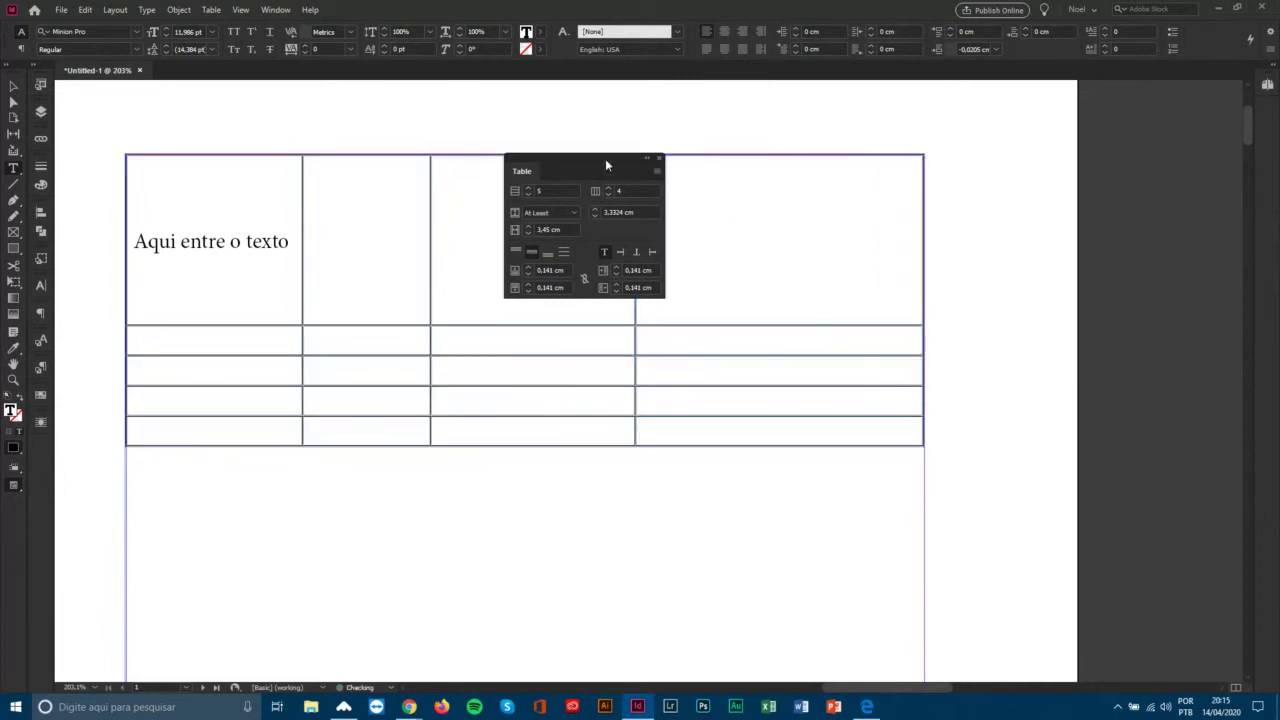
Move the Table panel off the first columns, select the whole table and distribute its columns evenly.
left_click_drag(605, 158, 811, 282)
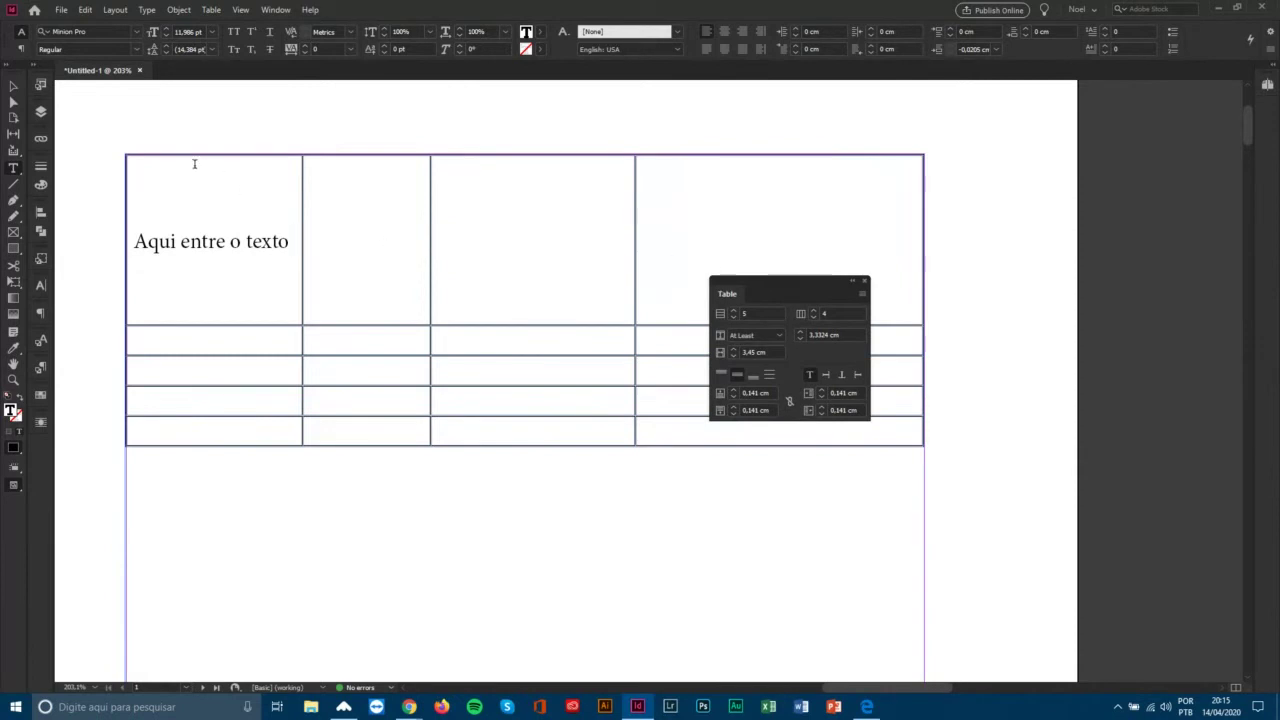
left_click(153, 155)
left_click_drag(153, 155, 651, 178)
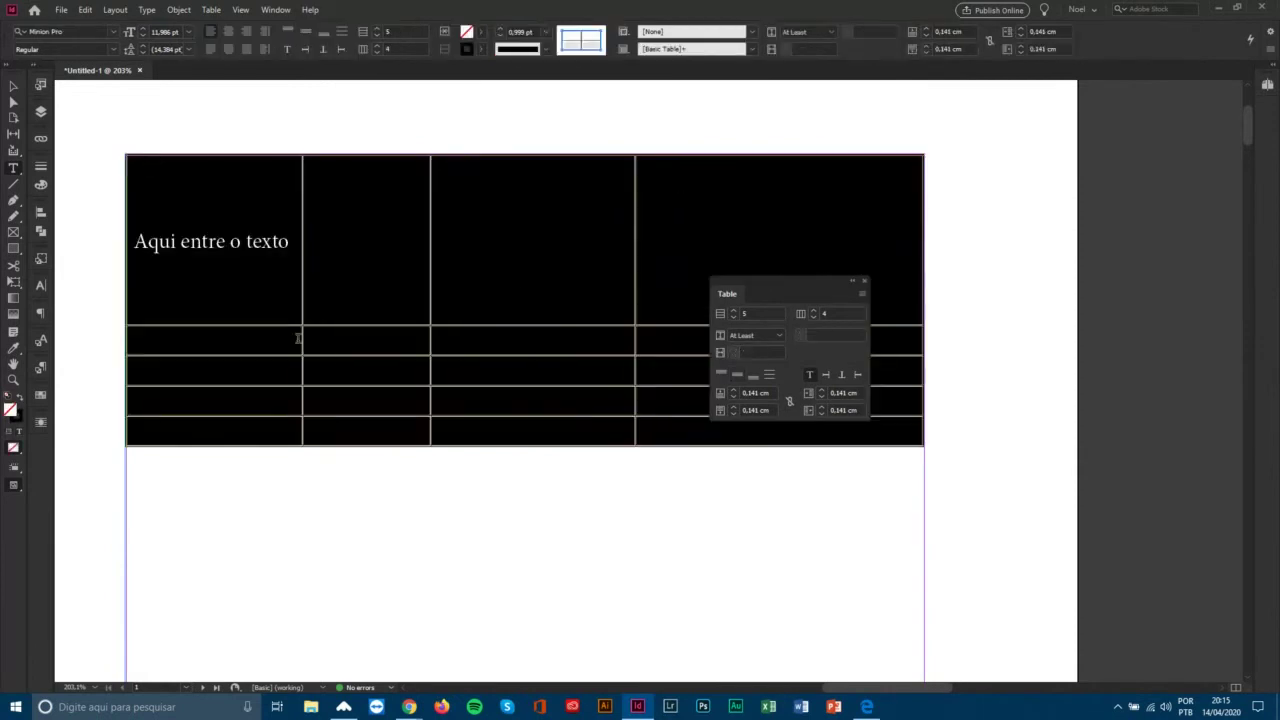
left_click(182, 160)
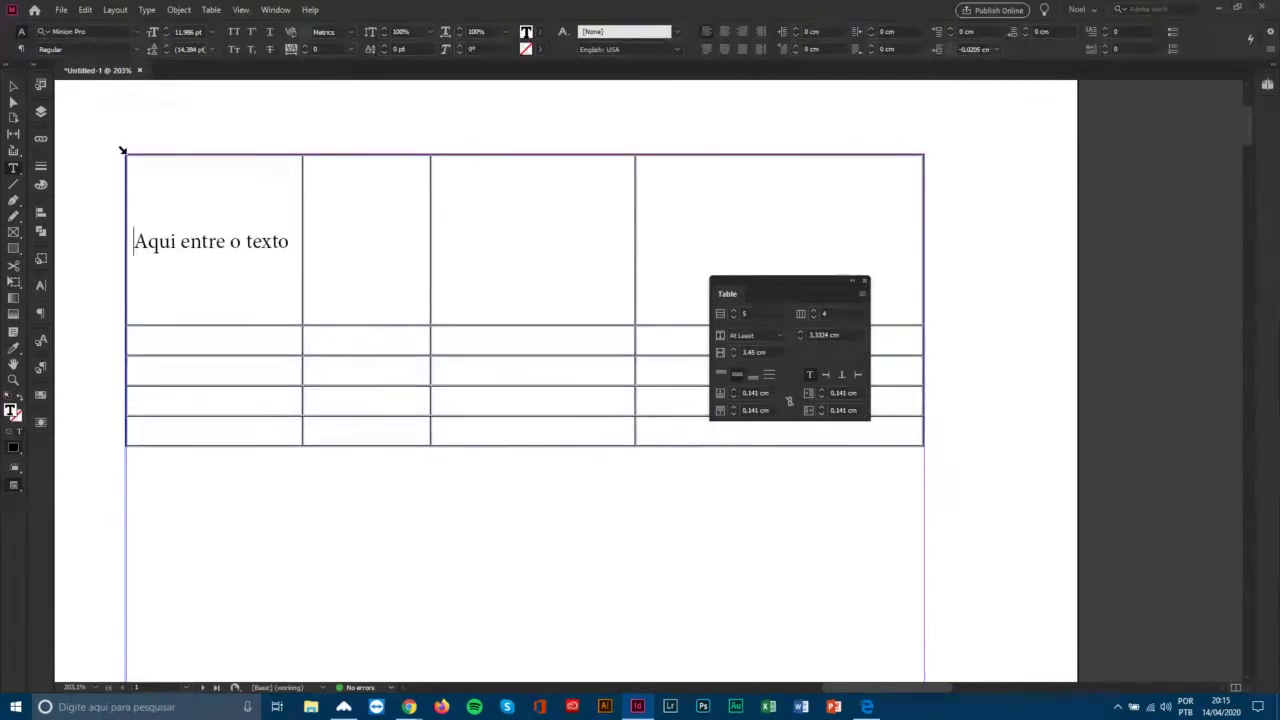
left_click(122, 150)
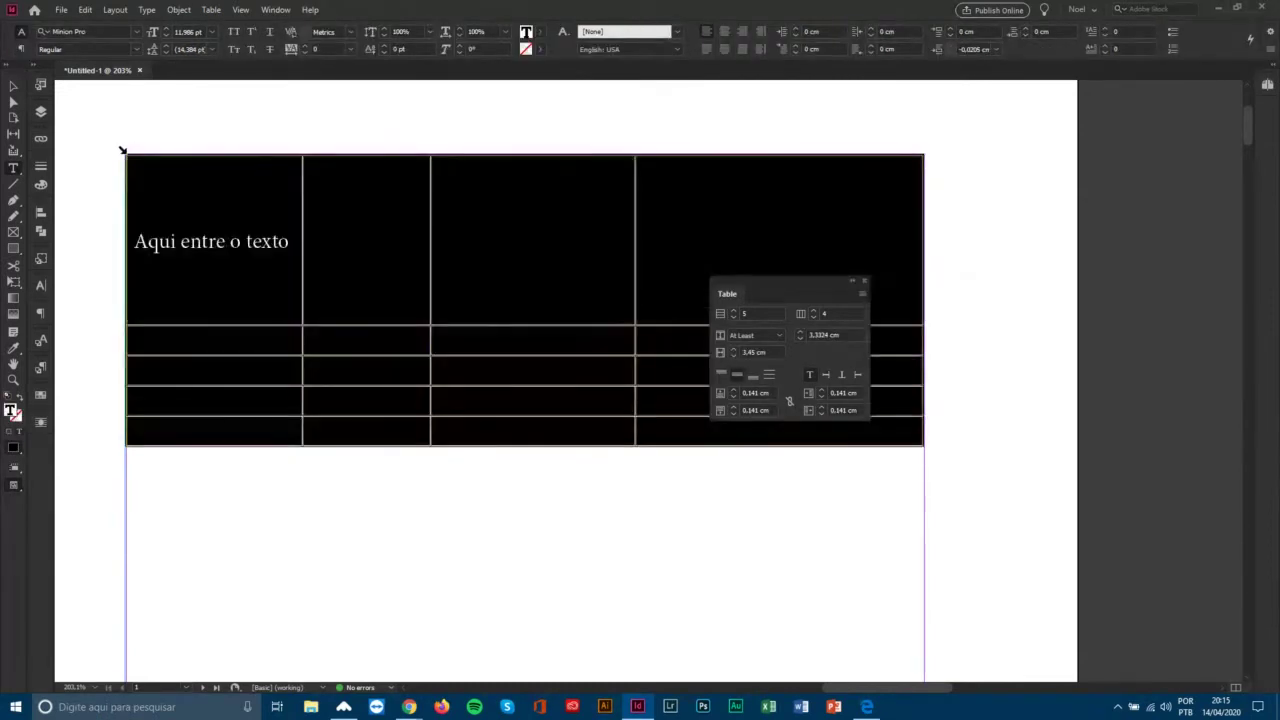
right_click(247, 193)
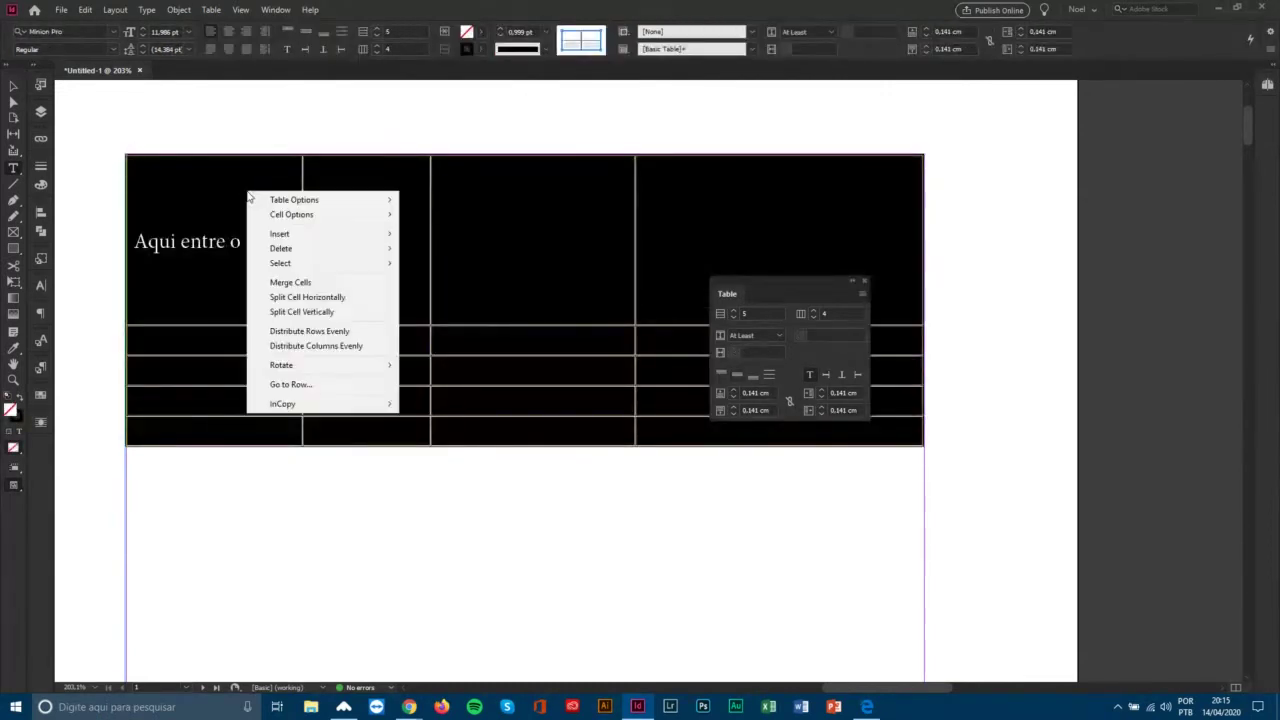
left_click(342, 346)
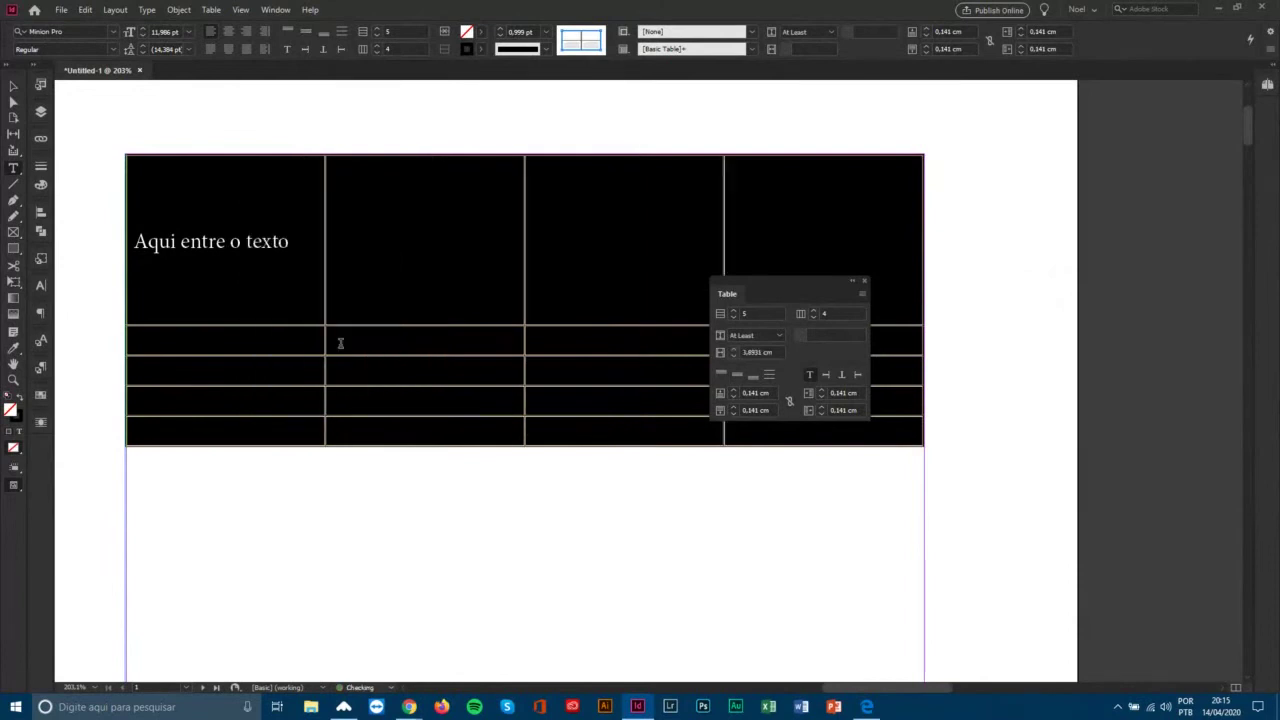
Distribute the rows evenly, reduce their minimum height to 0.1058 cm and move the Table panel below the table.
right_click(221, 202)
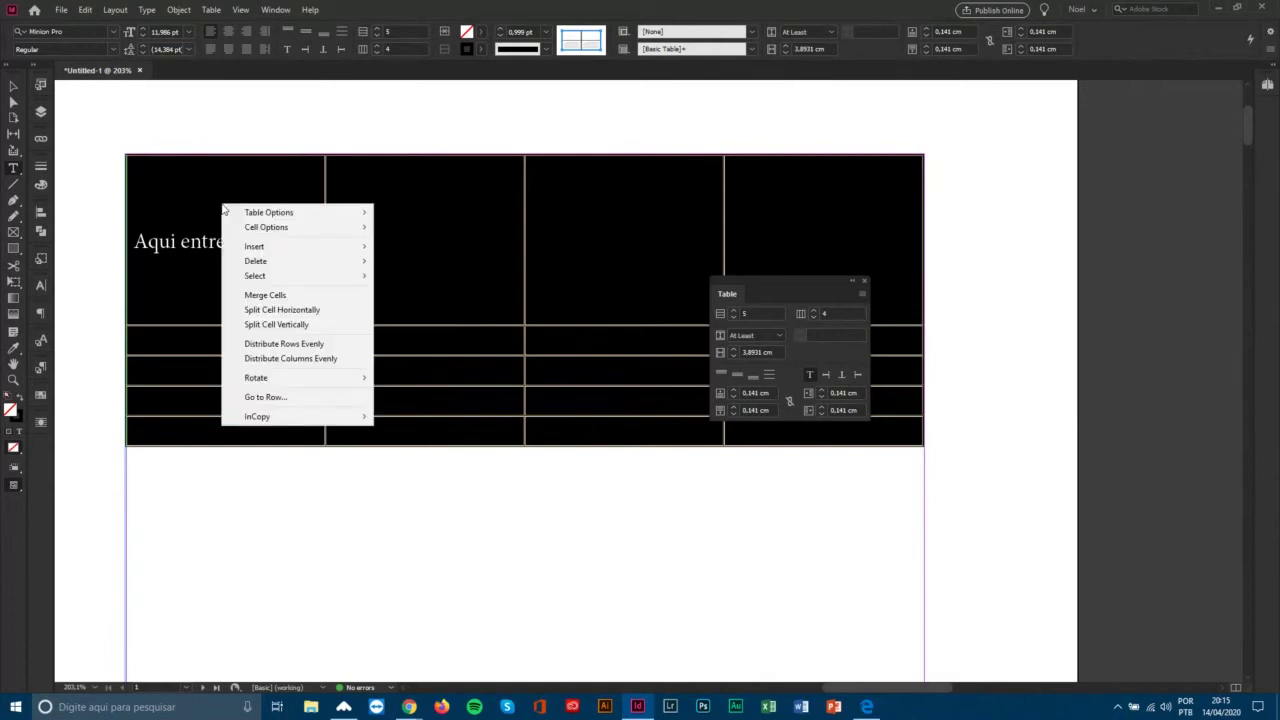
left_click(316, 346)
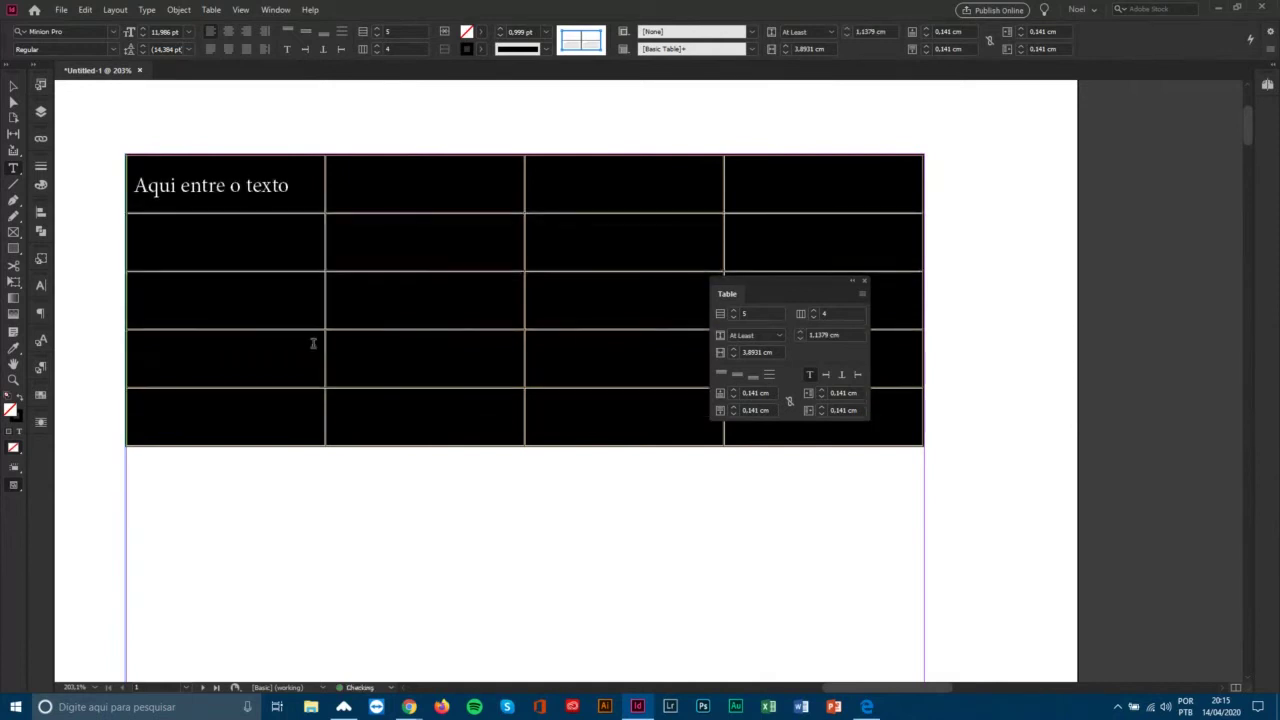
left_click(799, 338)
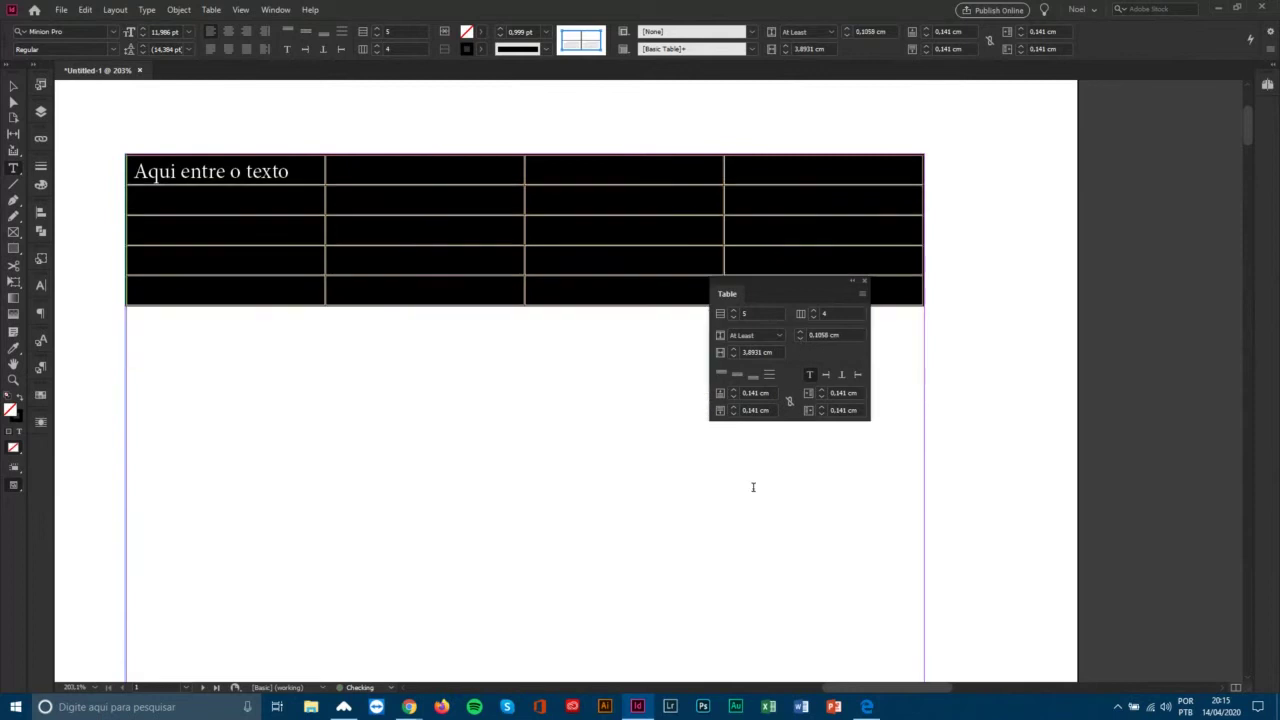
left_click_drag(806, 285, 530, 343)
Copy the first cell's text "Aqui entre o texto" and paste it twice on new lines in the same cell.
left_click(401, 234)
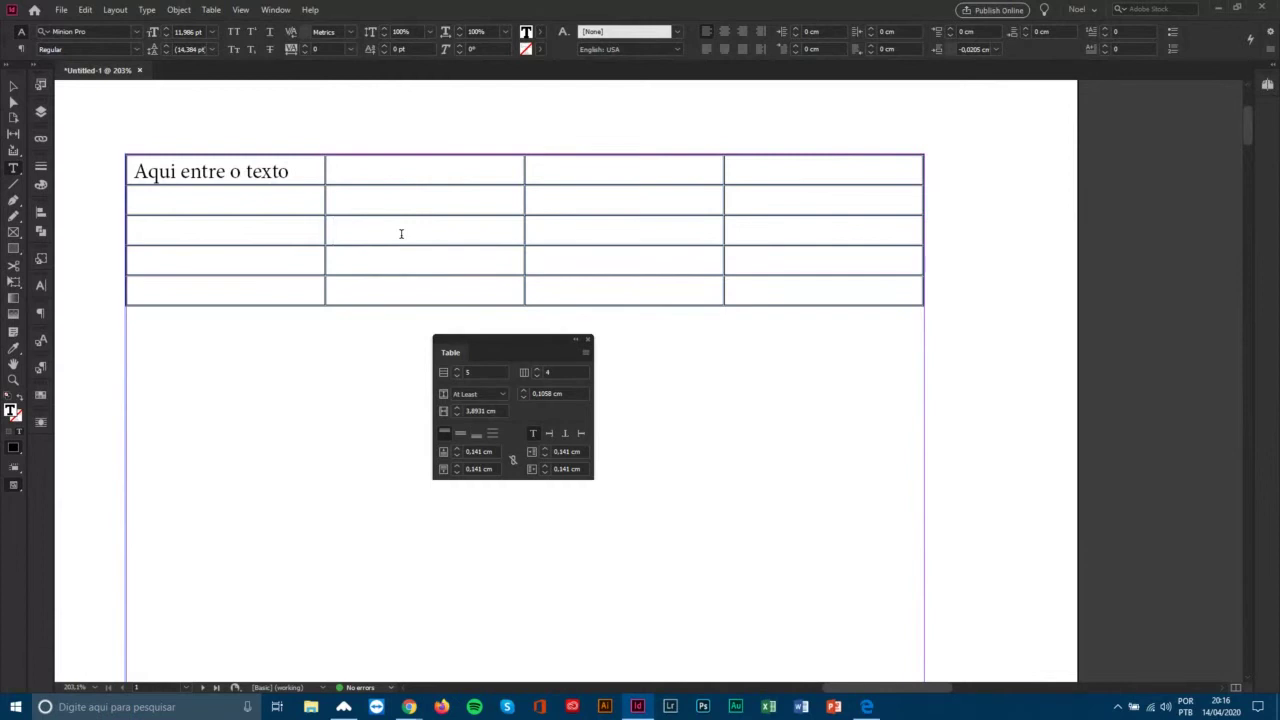
left_click(401, 233)
left_click_drag(534, 340, 534, 330)
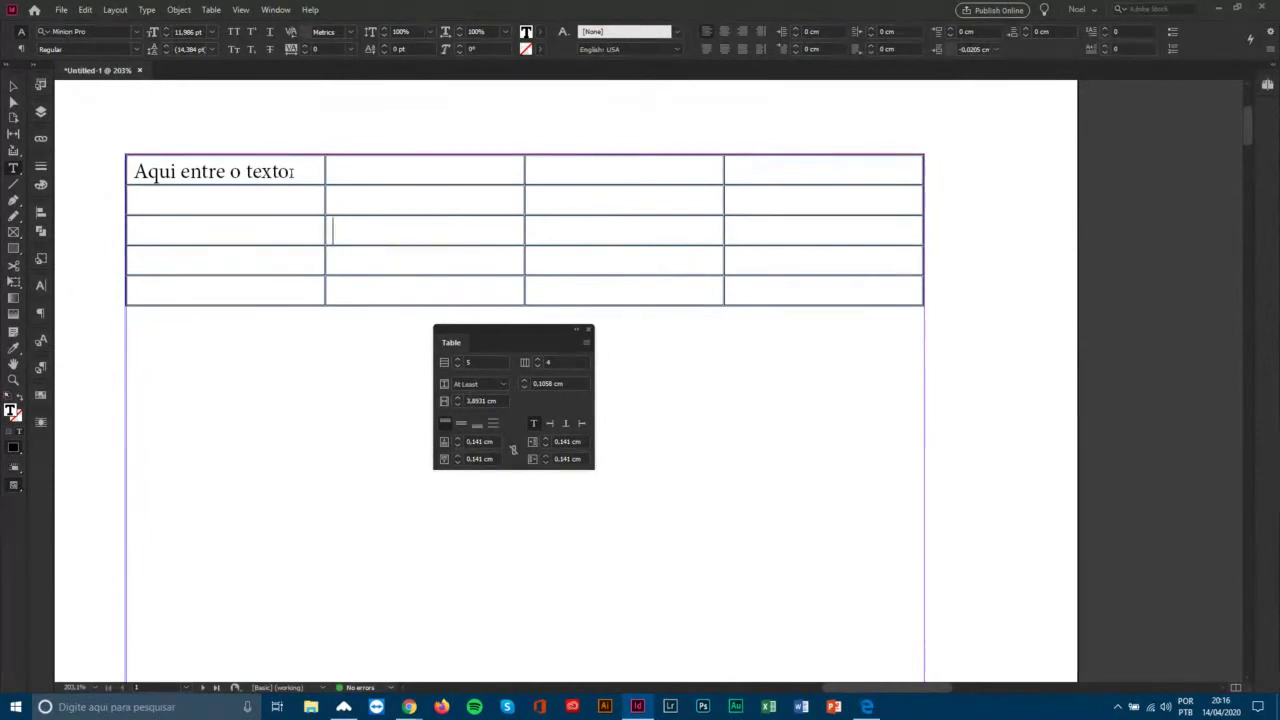
mouse_move(292, 172)
left_mouse_down()
mouse_move(123, 168)
mouse_move(292, 174)
left_mouse_up()
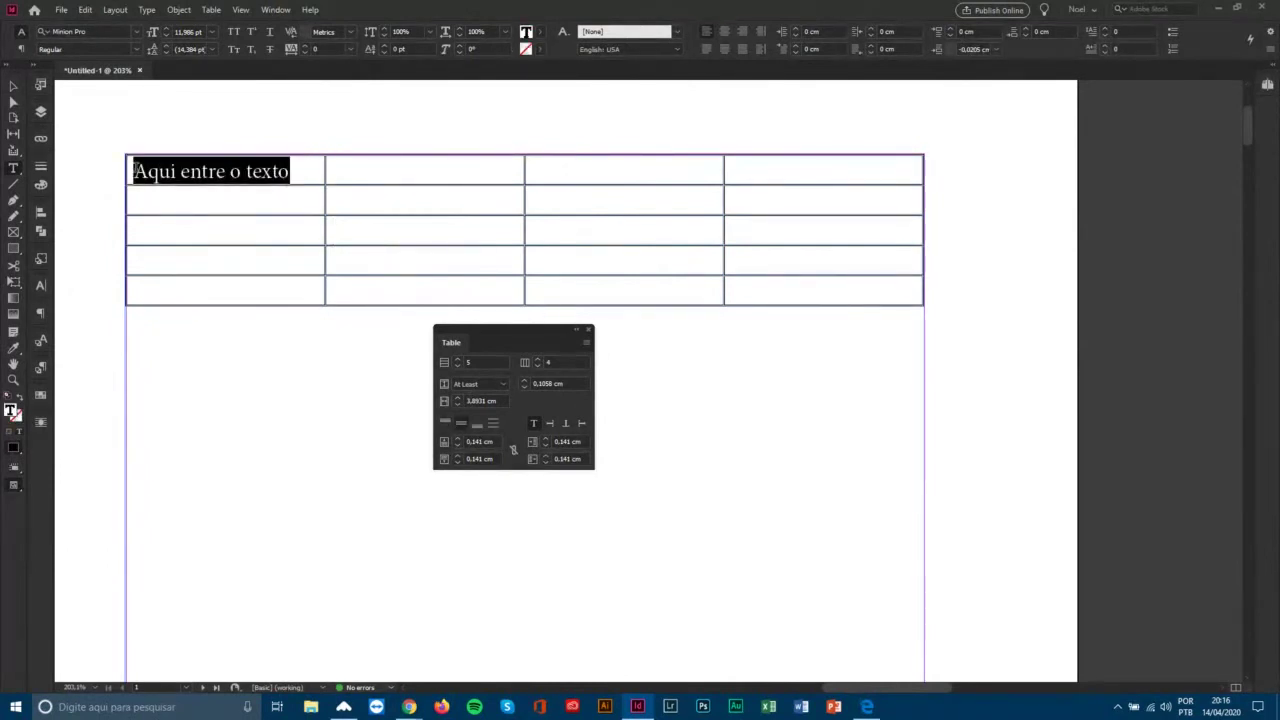
key("ctrl+c")
key("Right")
key("Return")
key("ctrl+v")
key("Return")
key("ctrl+v")
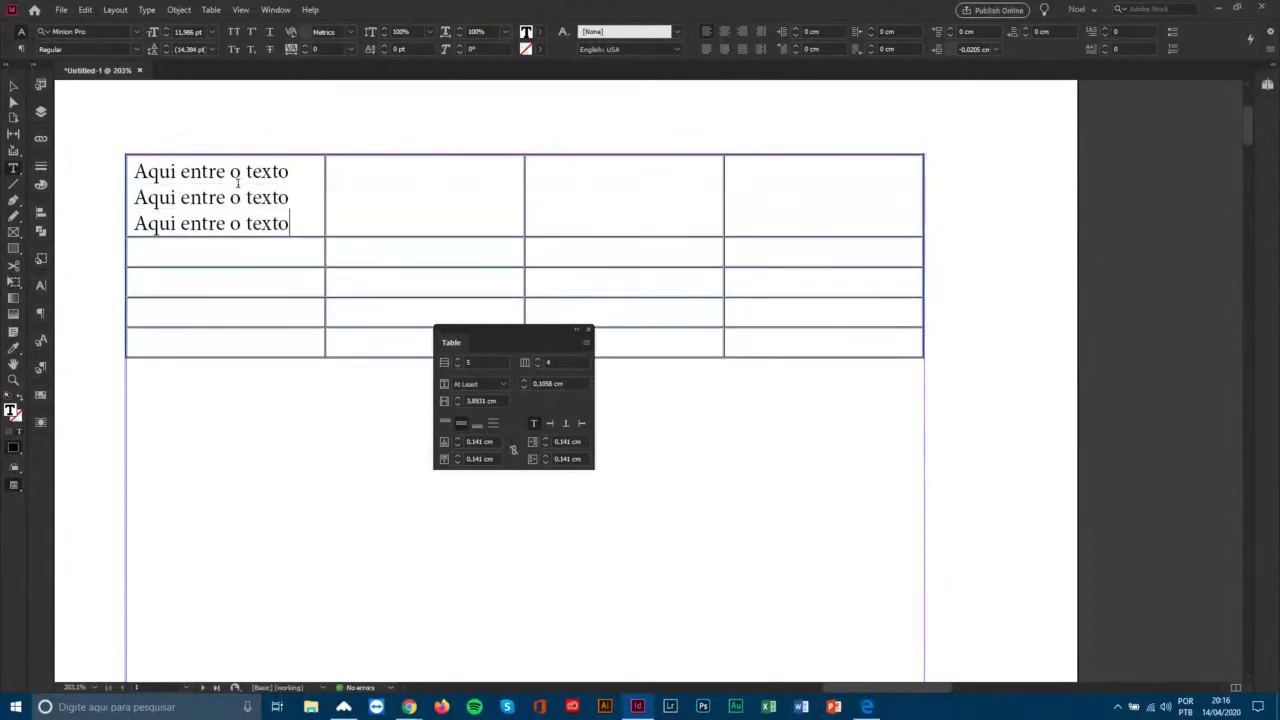
Select the first row, link its four cell insets to the same setting and set them to 0.3 cm.
left_click(123, 160)
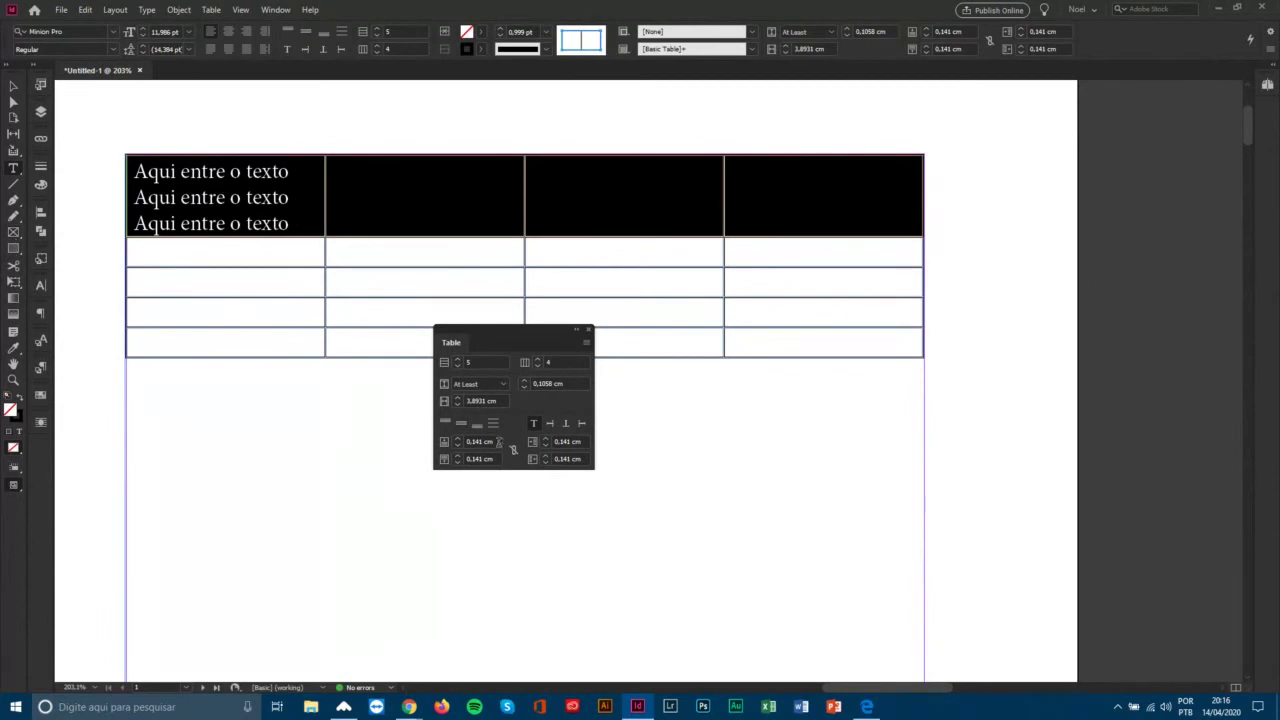
left_click(499, 441)
left_click(480, 460)
left_click(582, 441)
left_click(580, 457)
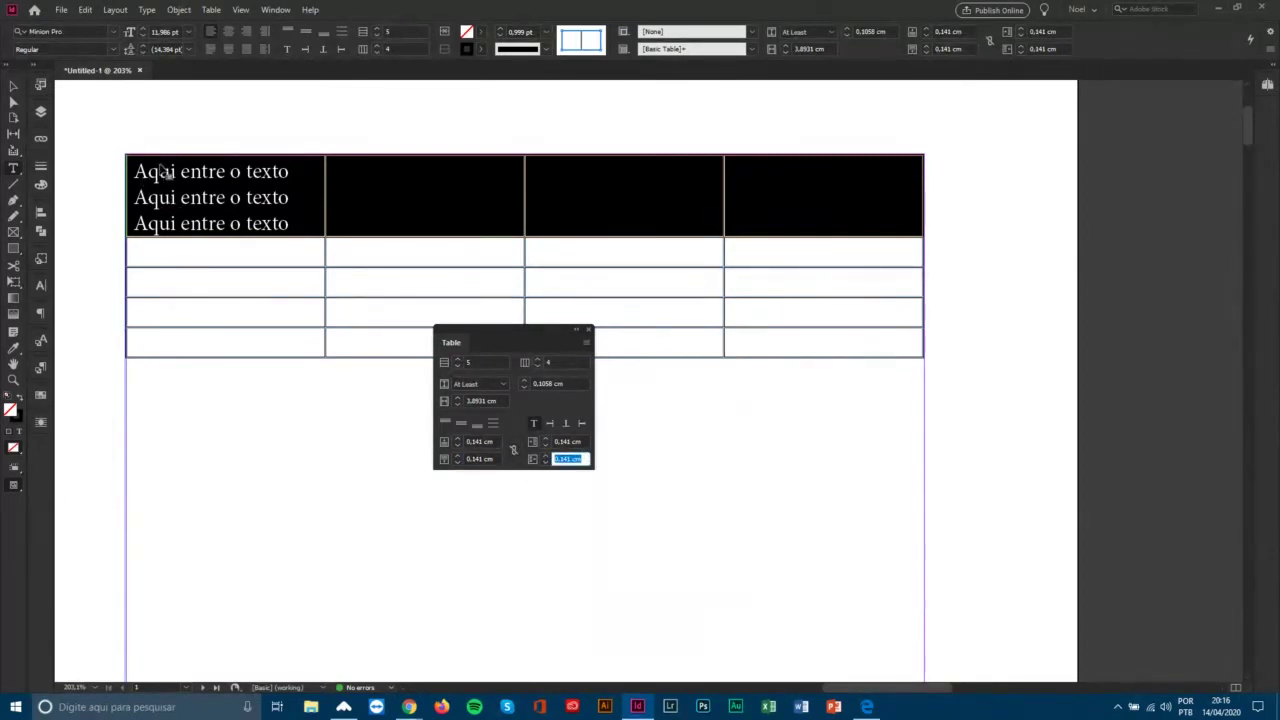
left_click(514, 456)
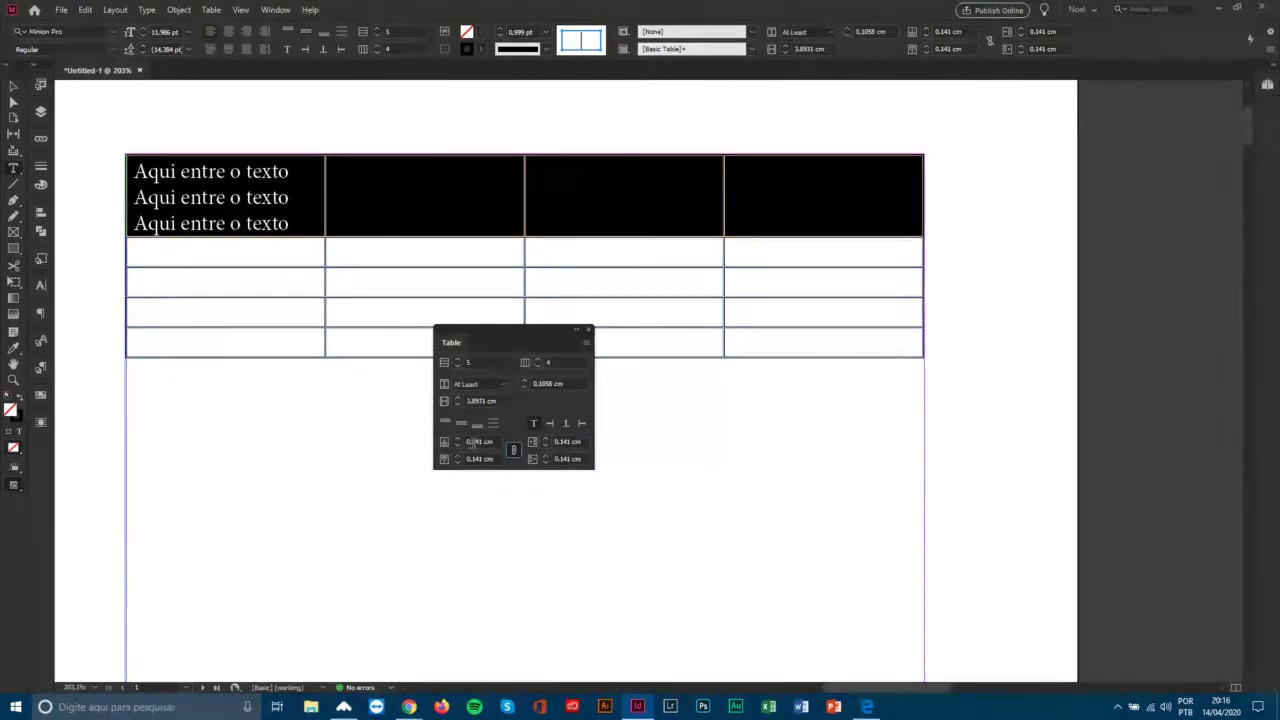
left_click(473, 441)
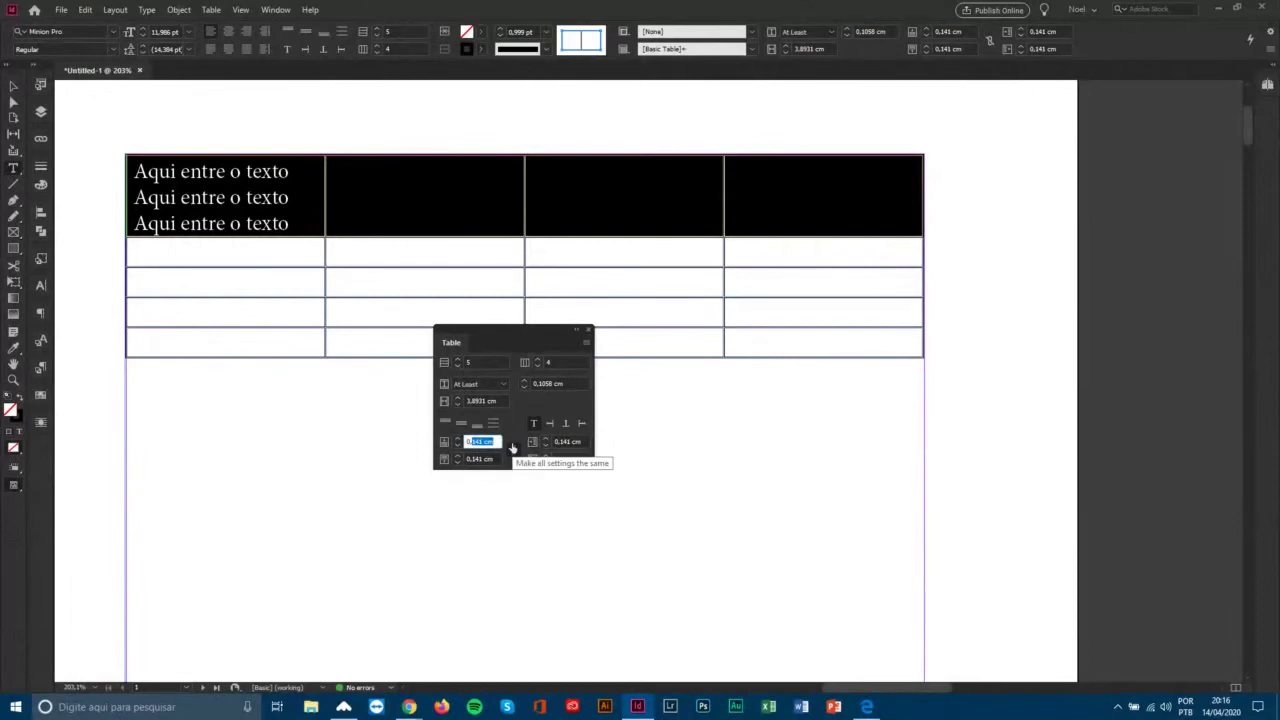
type("0,3")
key("Tab")
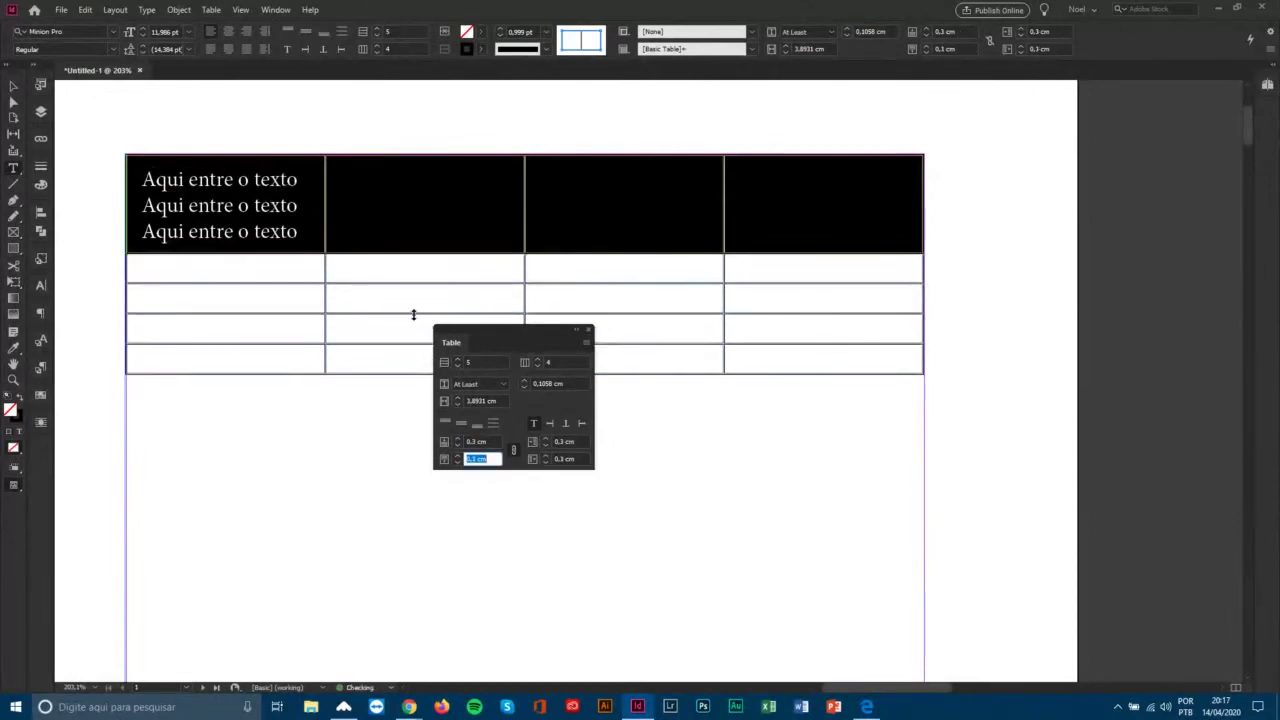
left_click(156, 208)
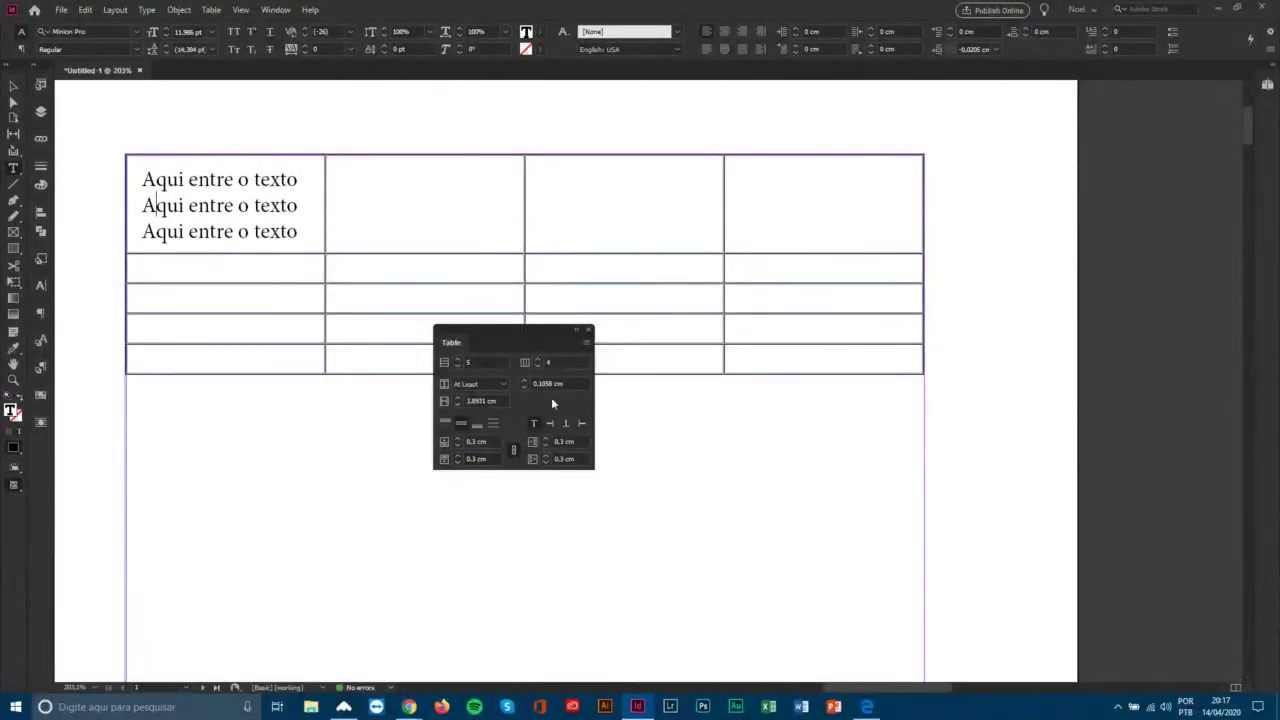
Unlink the first cell's insets and set both the top and bottom insets to 0.1 cm.
left_click(488, 441)
left_click(513, 451)
left_click(480, 442)
type("0,1")
key("Return")
key("Tab")
type("0,1")
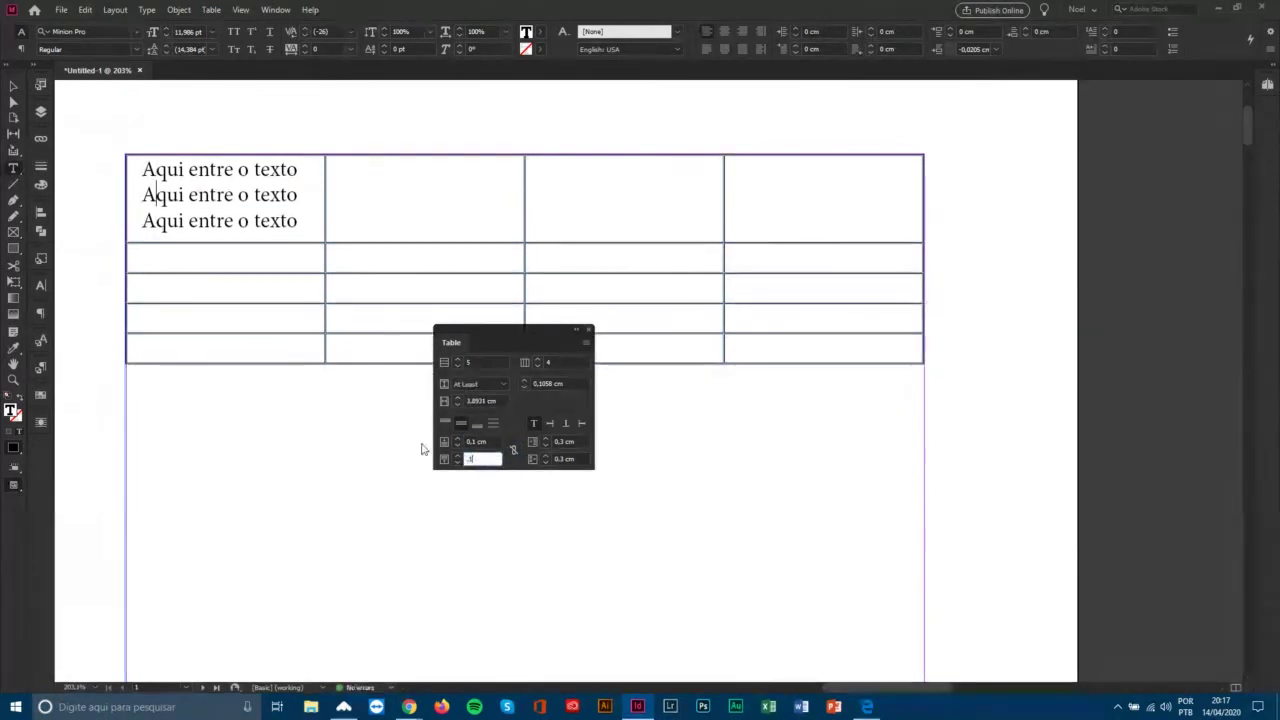
key("Tab")
key("Tab")
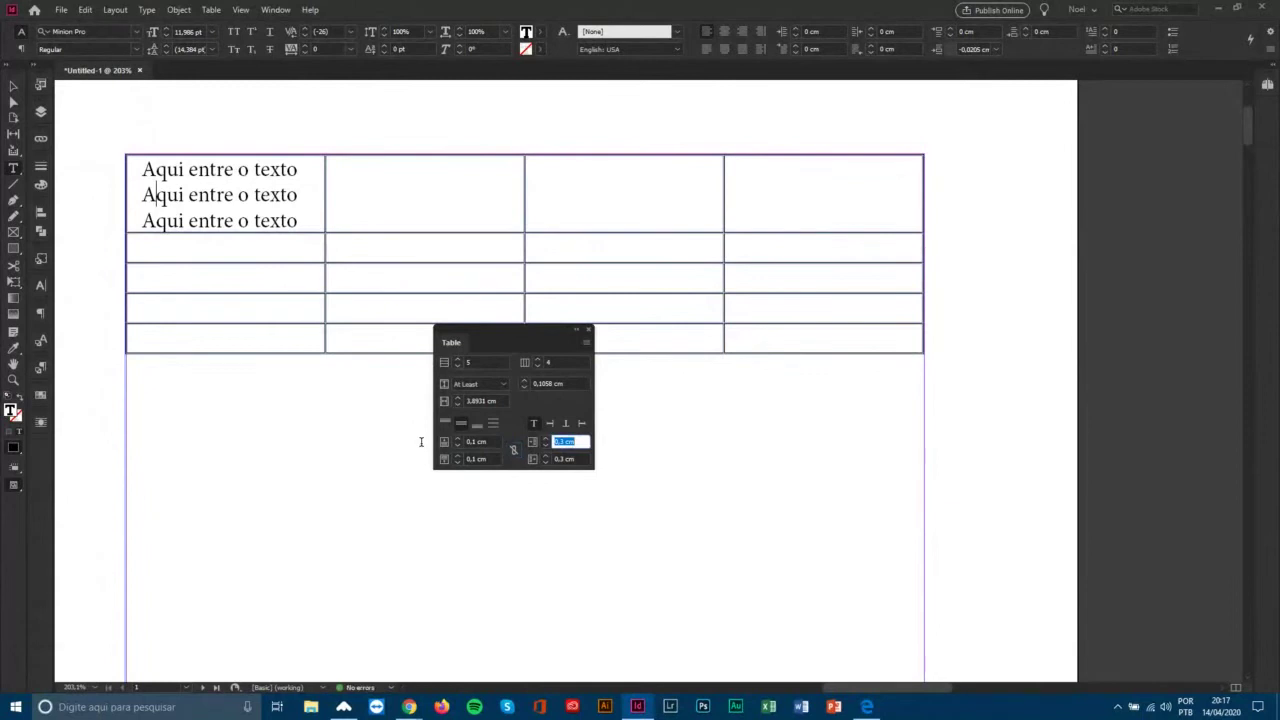
Set the first cell's left inset to 0.5 cm and its right inset to 0.1 cm.
type("0,5")
key("Tab")
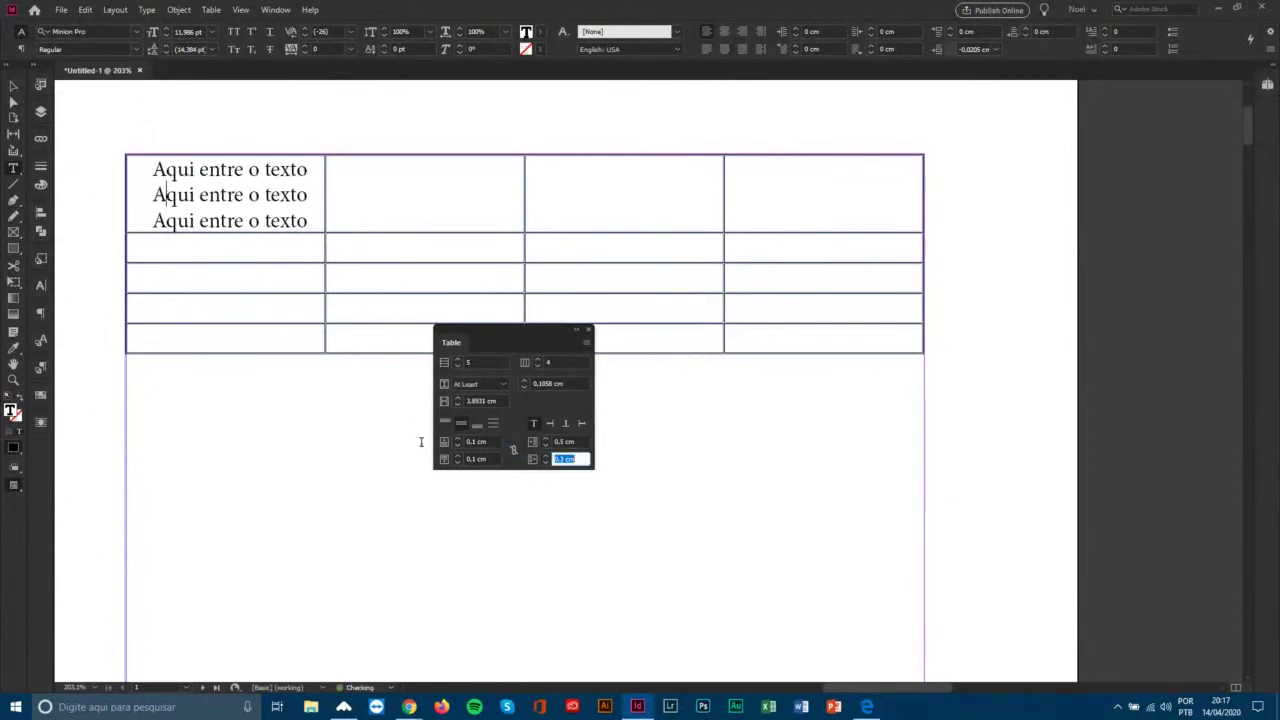
type("0,1")
key("Tab")
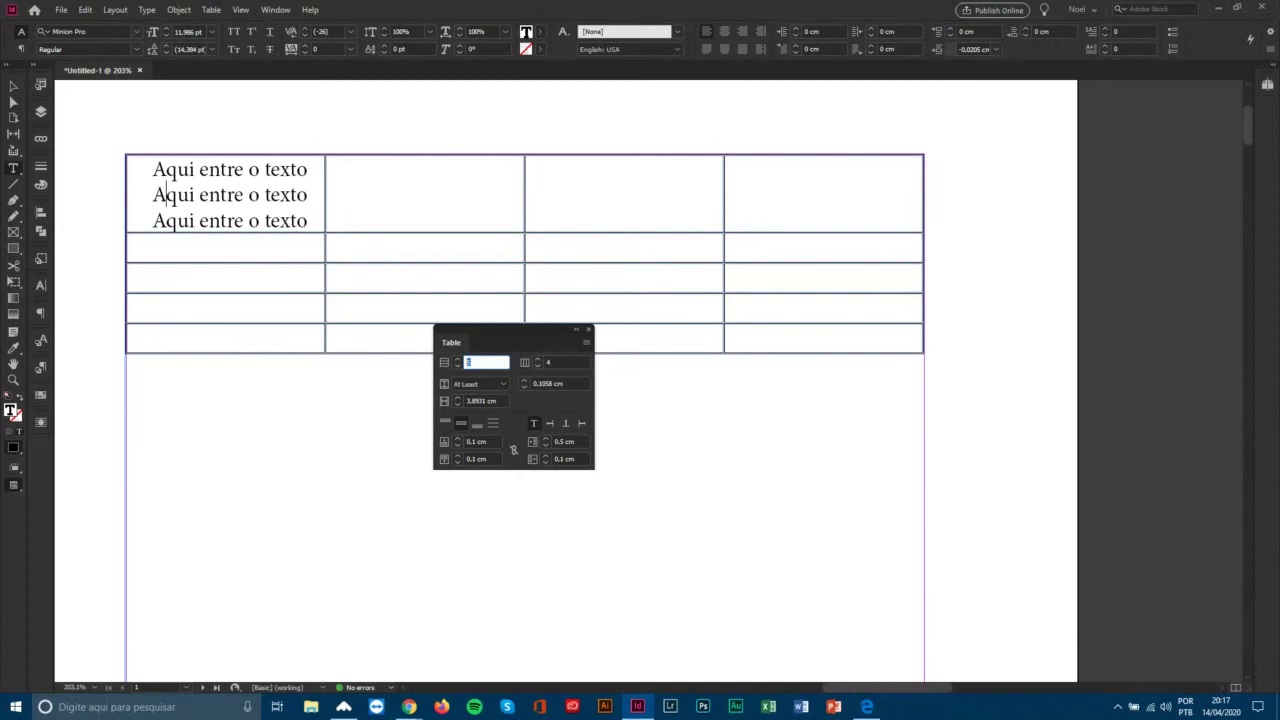
key("alt+Tab")
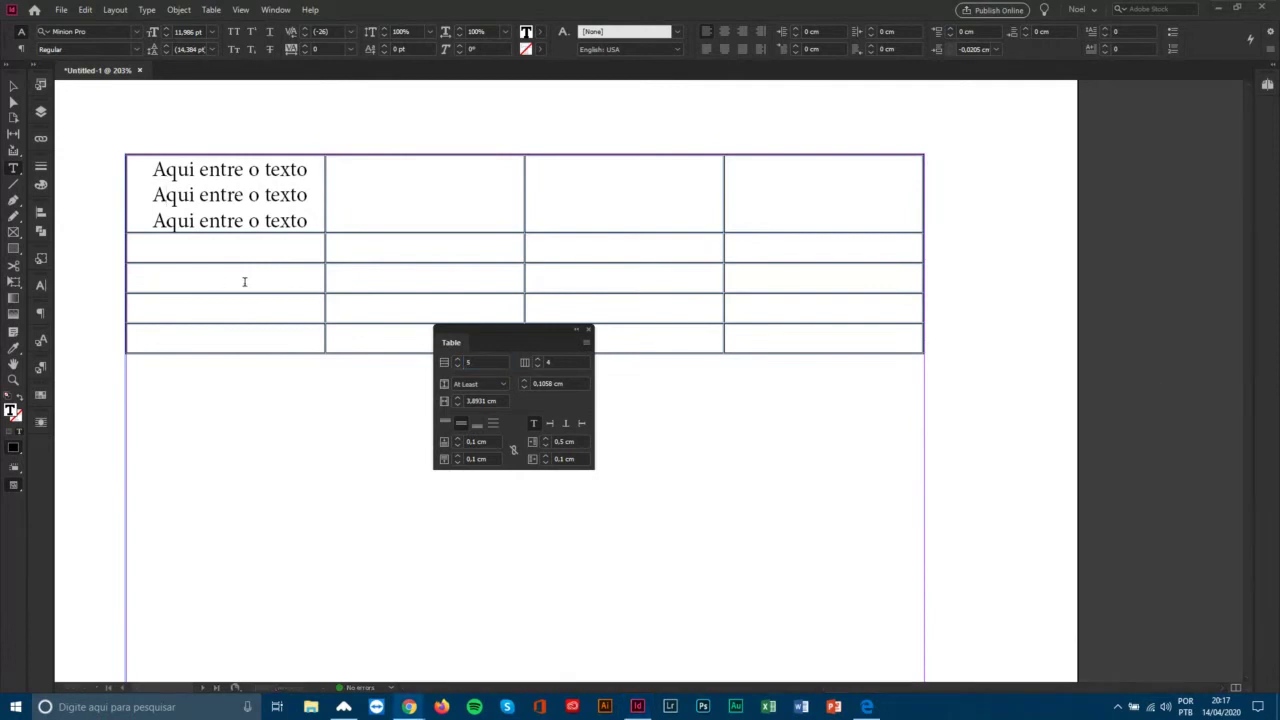
key("alt+Tab")
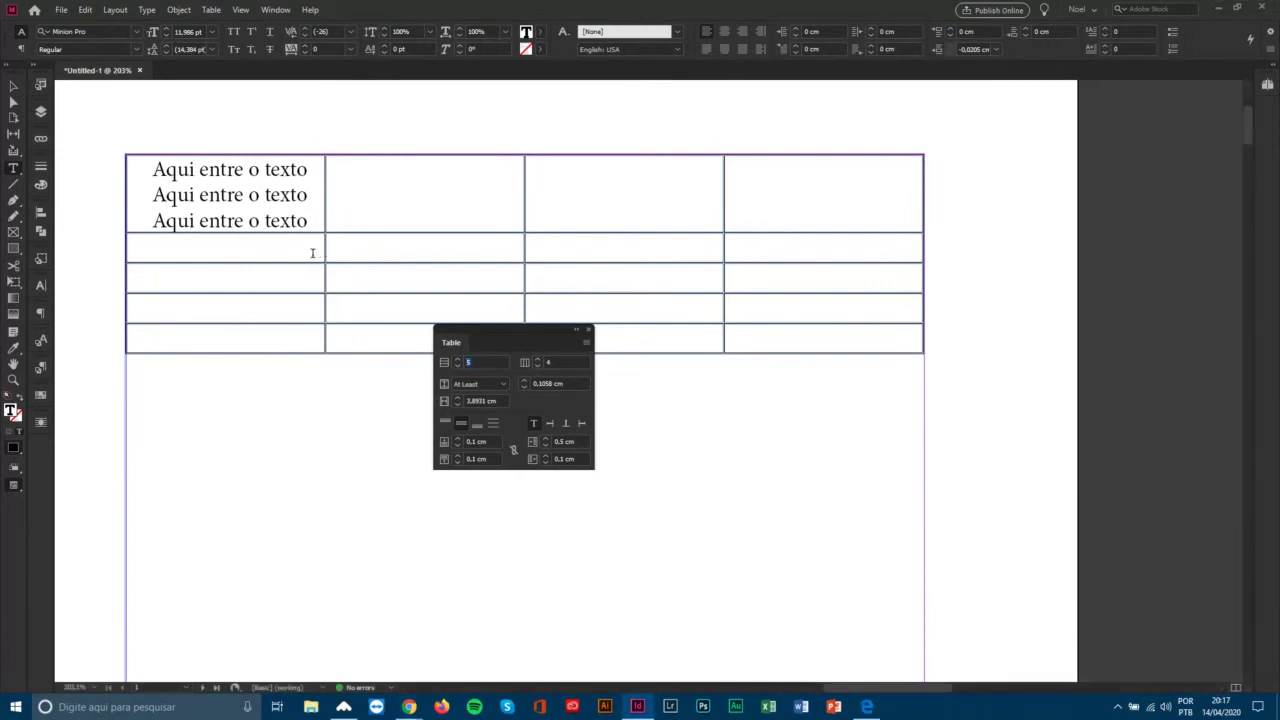
Link the first cell's four insets again at 0.1 cm and resize the first column to about 4.82 cm.
left_click_drag(322, 253, 302, 249)
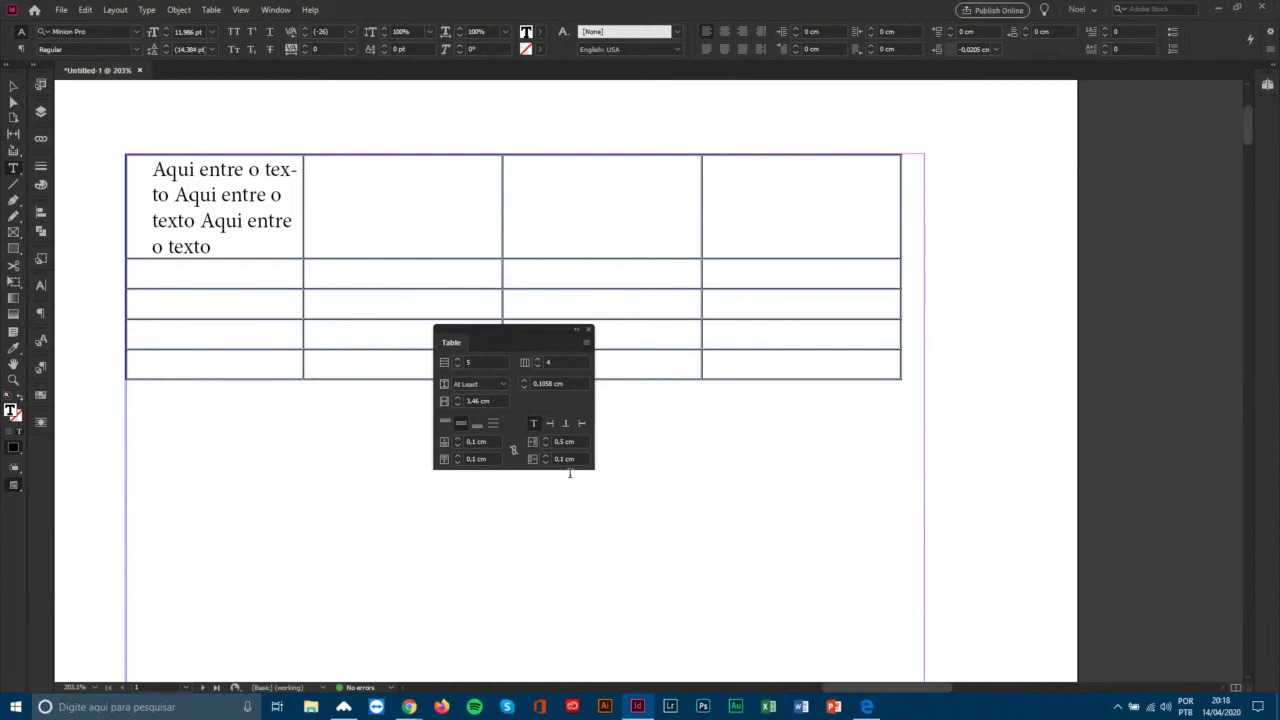
left_click(514, 451)
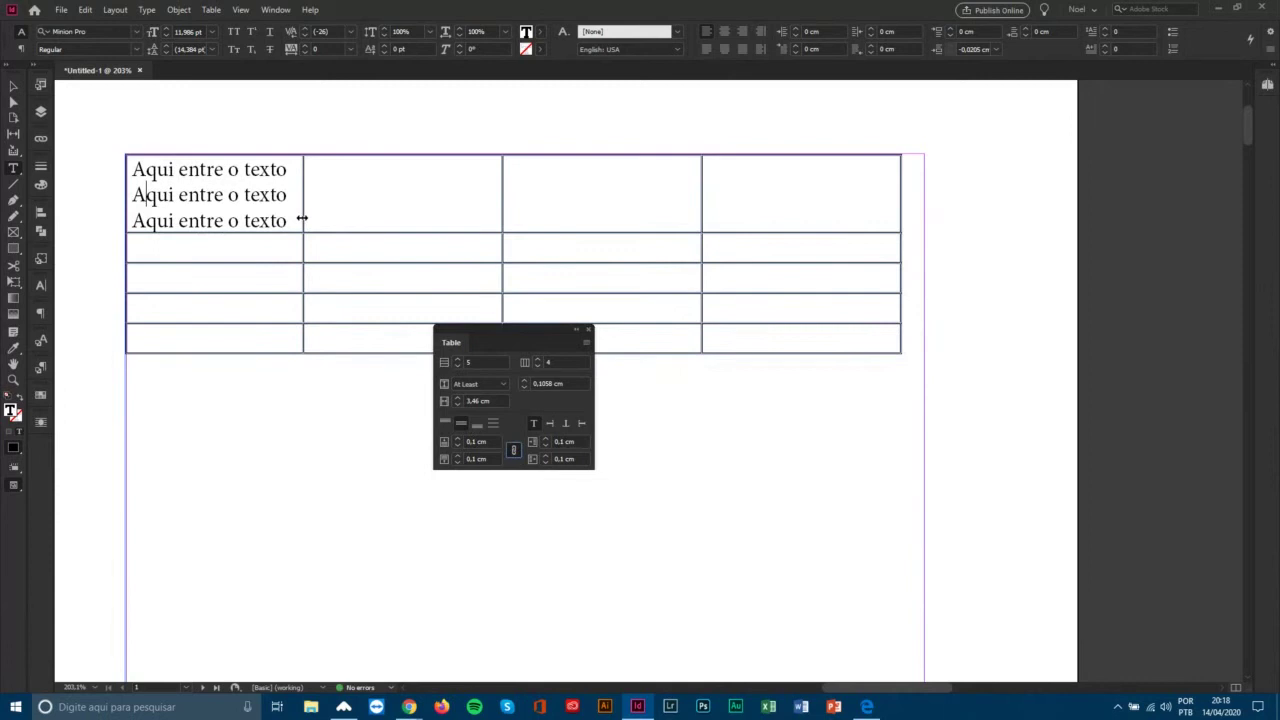
left_click_drag(302, 218, 372, 215)
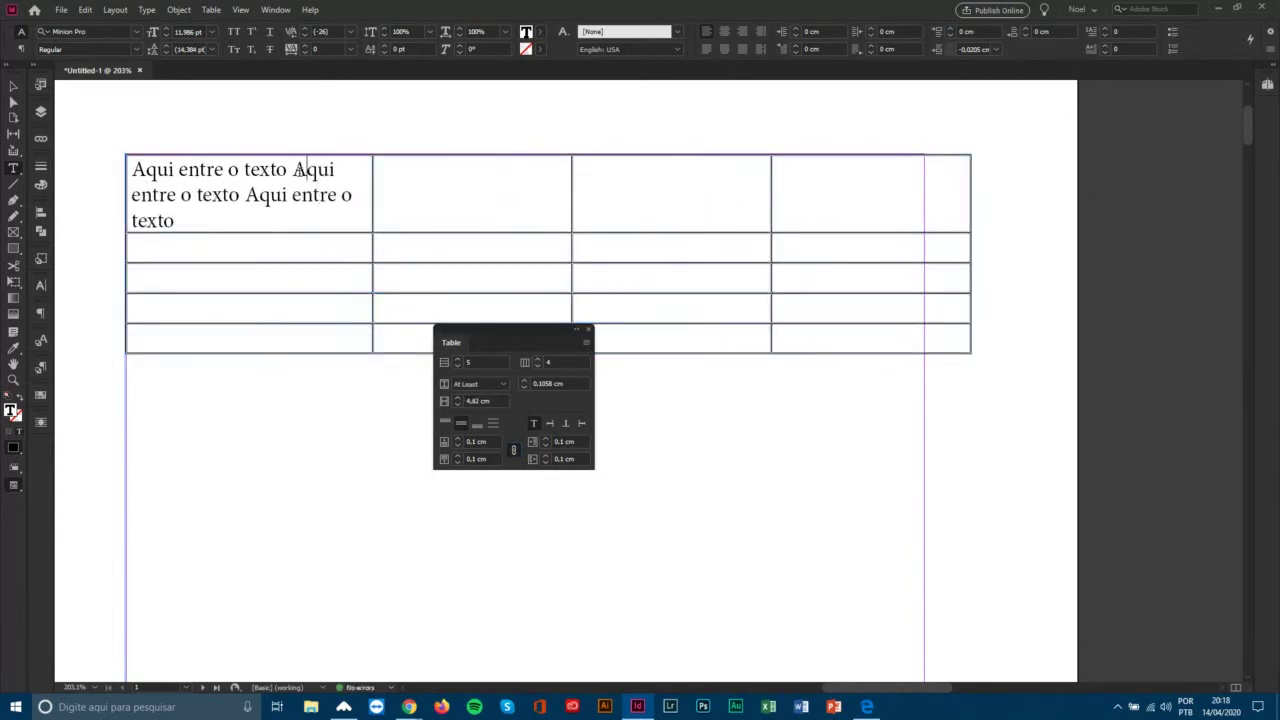
Replace the repeated text after the first "Aqui entre o texto" in the first cell with "da insitucionalização".
left_click_drag(293, 170, 302, 213)
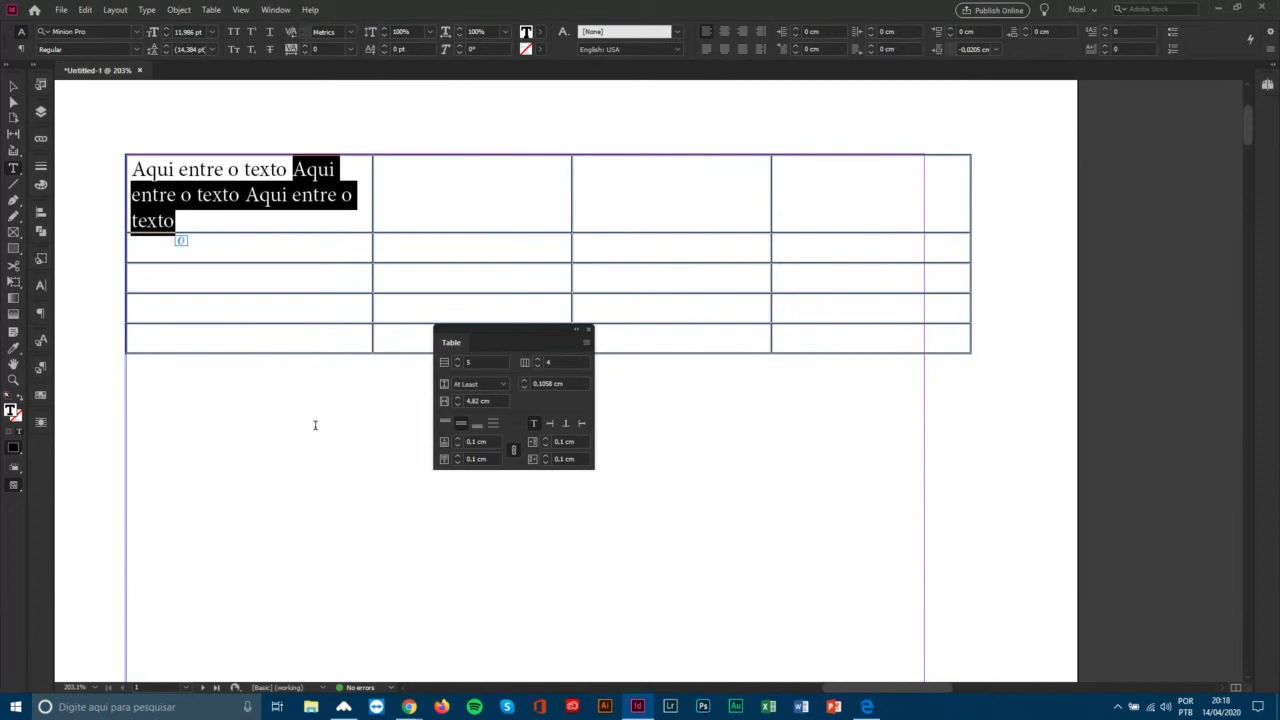
type("da in")
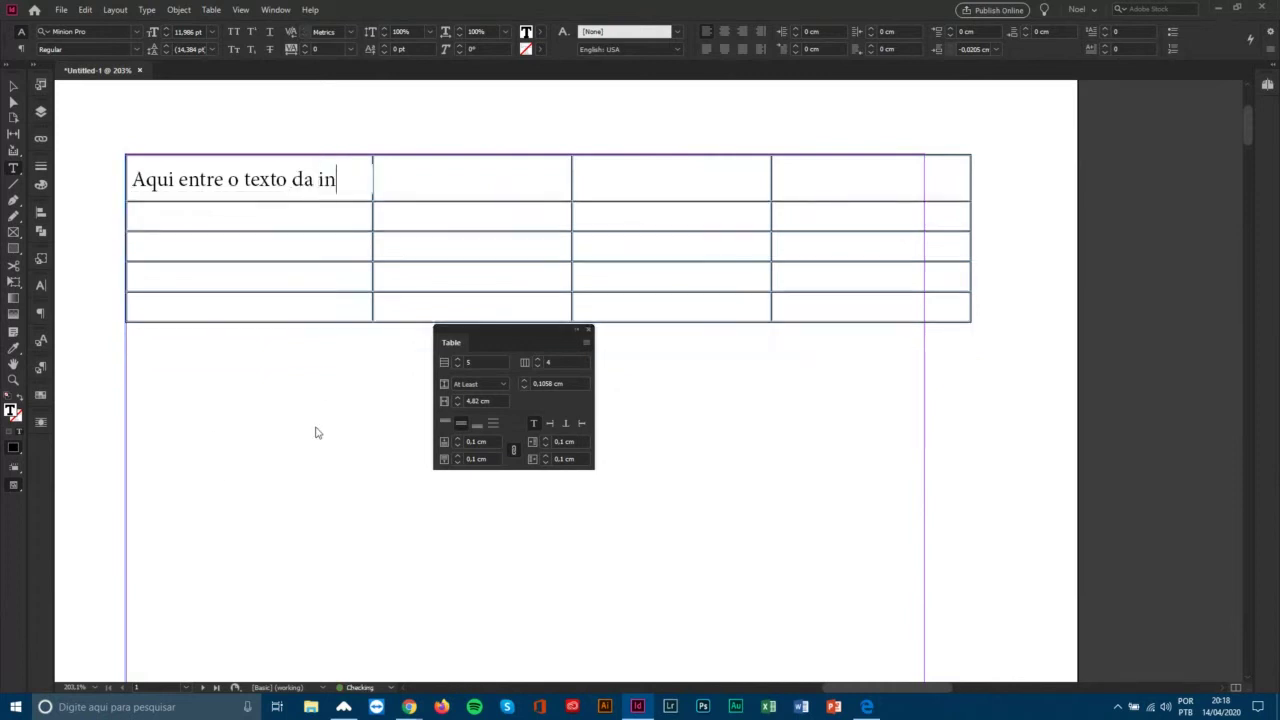
type("situtição")
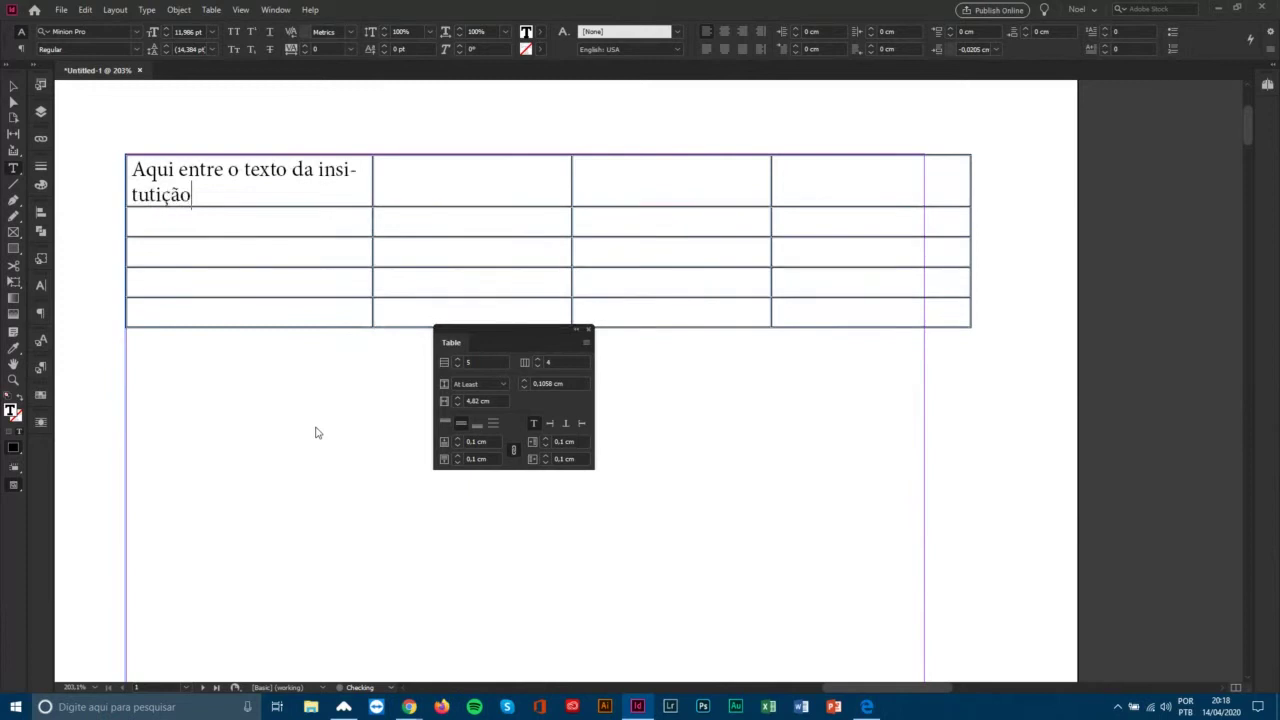
key("BackSpace")
key("BackSpace")
key("BackSpace")
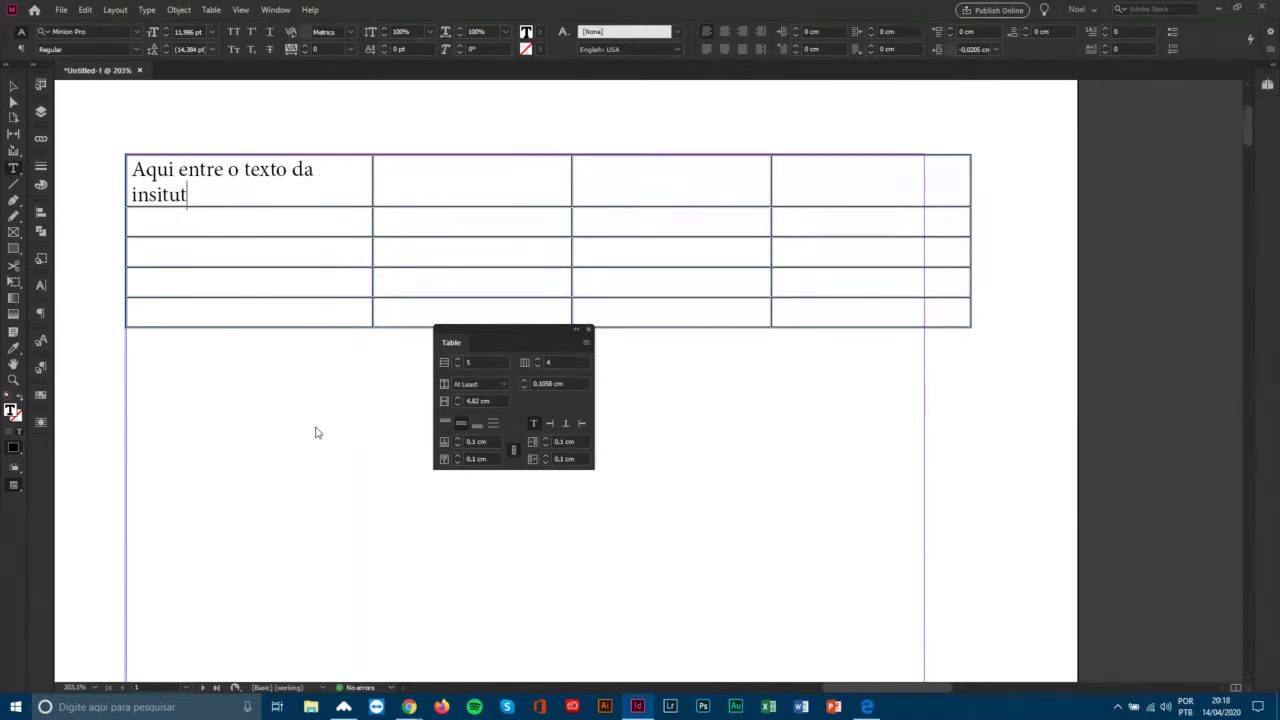
key("BackSpace")
type("cionaliza")
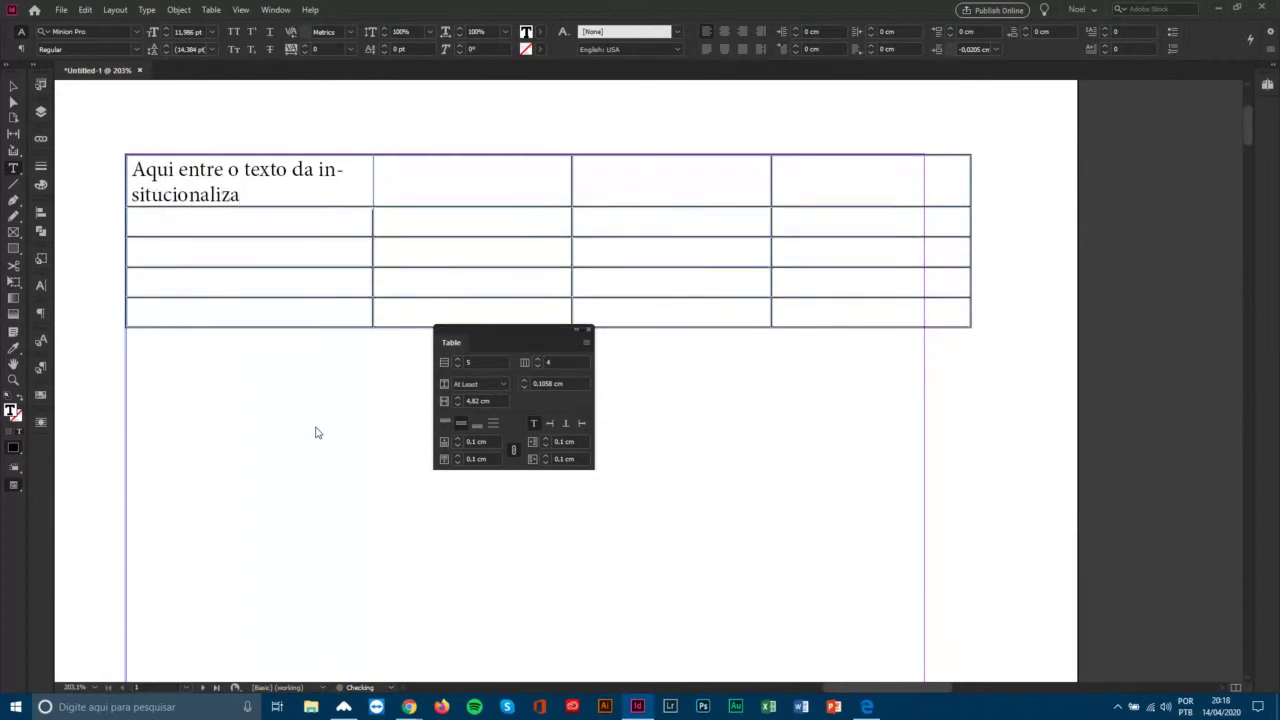
type("ção")
Select the table's first row and turn off hyphenation for its paragraphs.
left_click(125, 161)
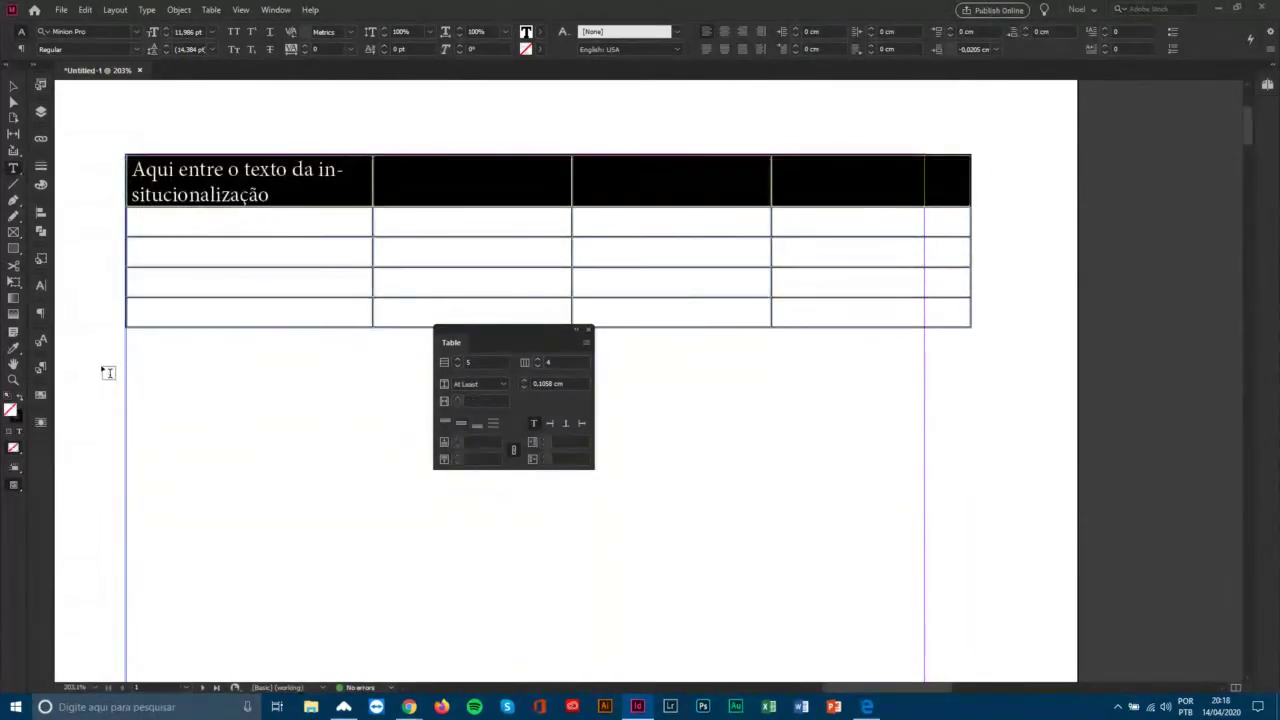
left_click(41, 312)
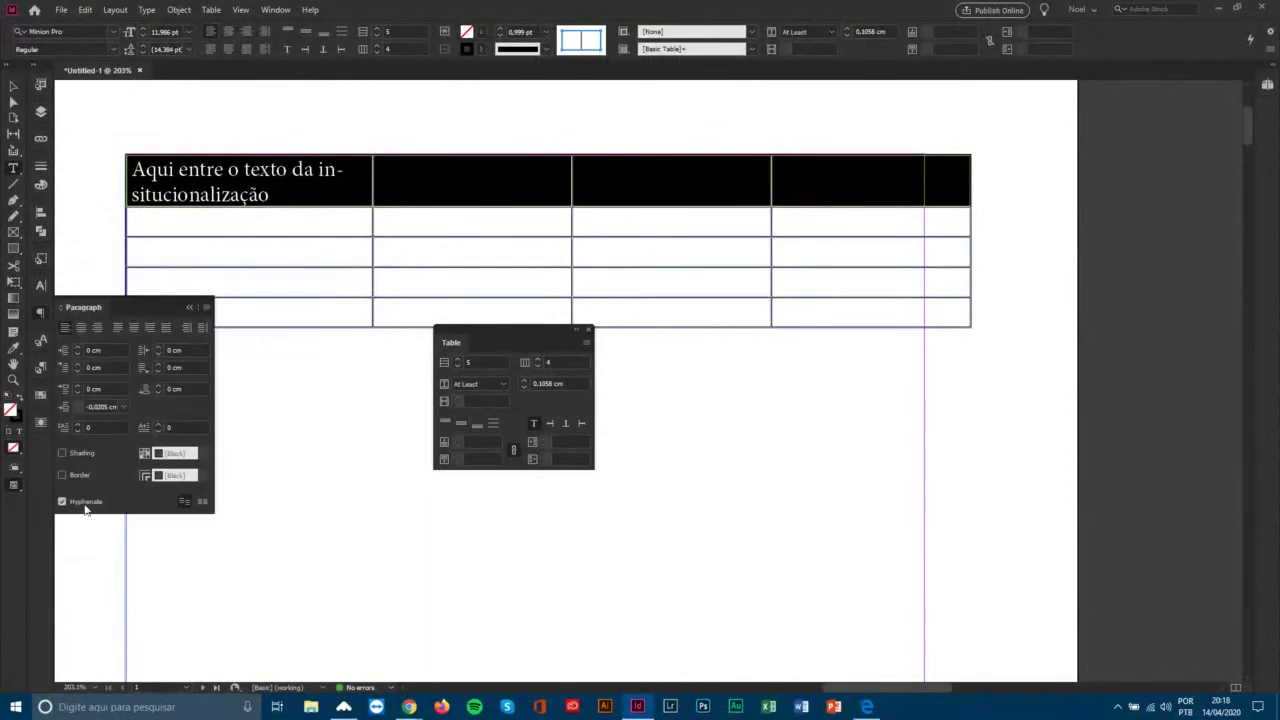
left_click(85, 505)
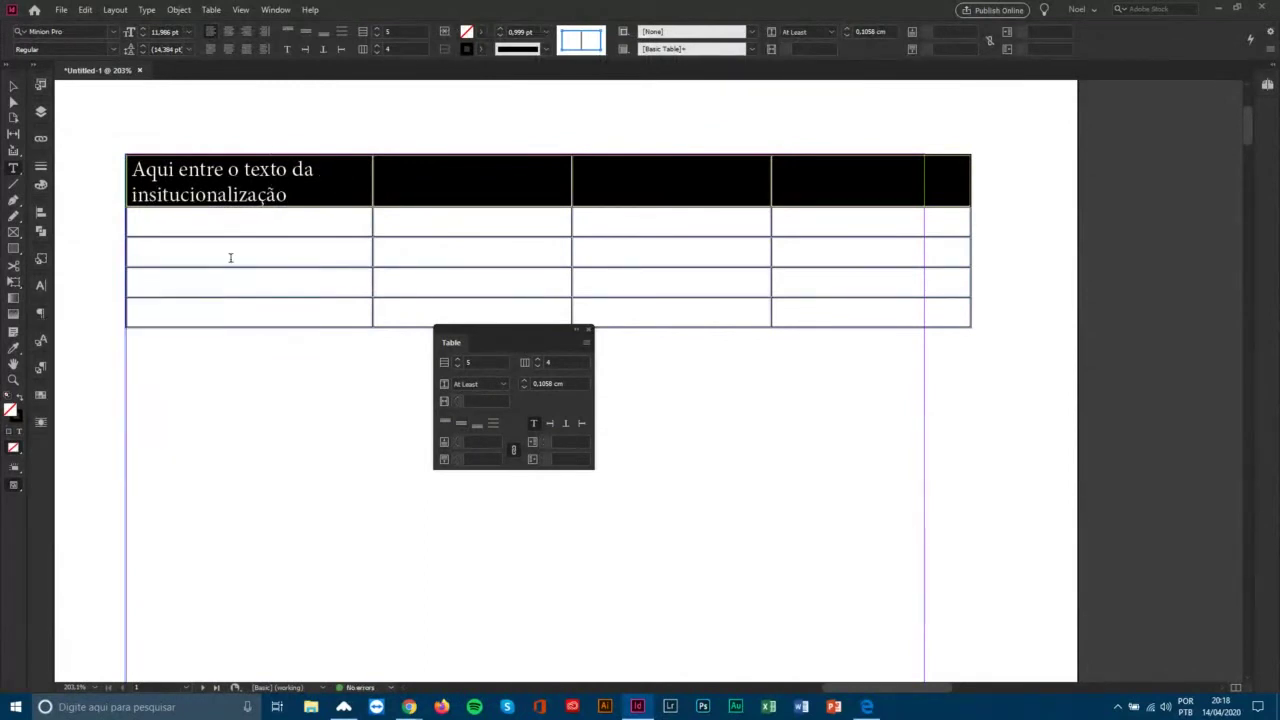
Narrow the first column to about 2.96 cm and widen it again to about 3.95 cm.
left_click(360, 188)
left_click_drag(372, 188, 277, 192)
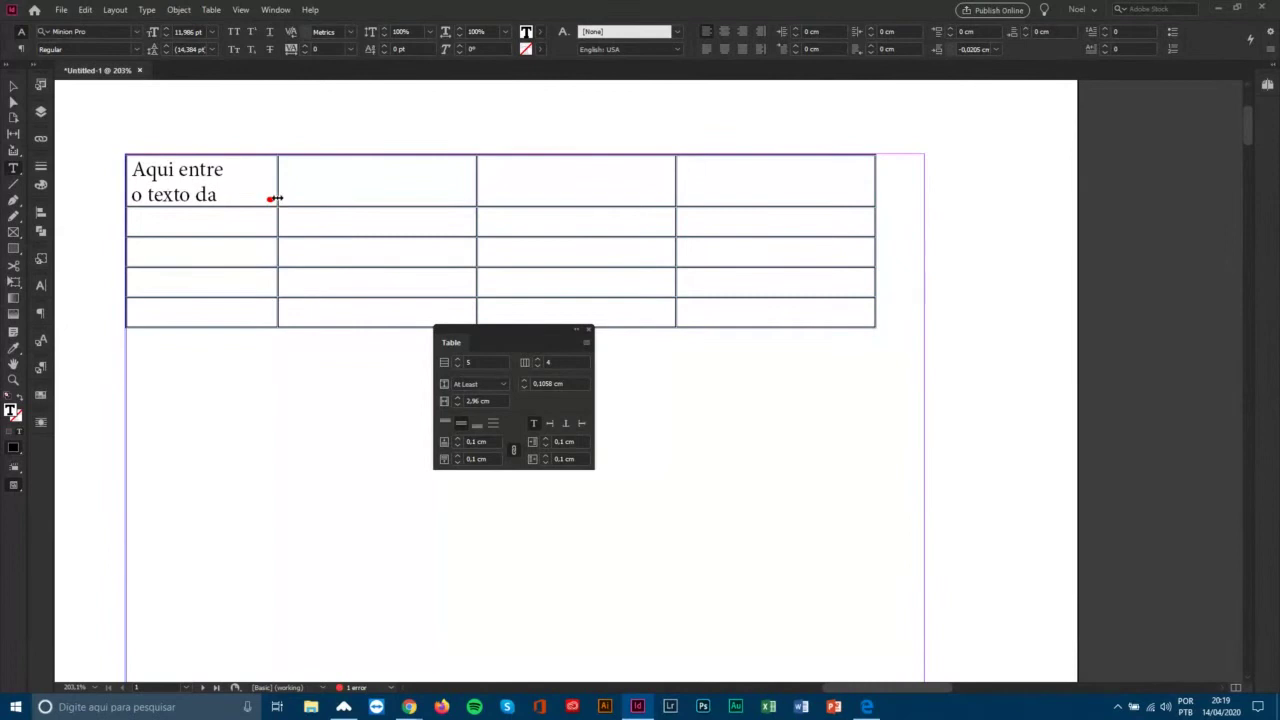
left_click_drag(277, 198, 140, 195)
Correct the misspelled last word in the first cell to "institucionalização".
left_click(142, 195)
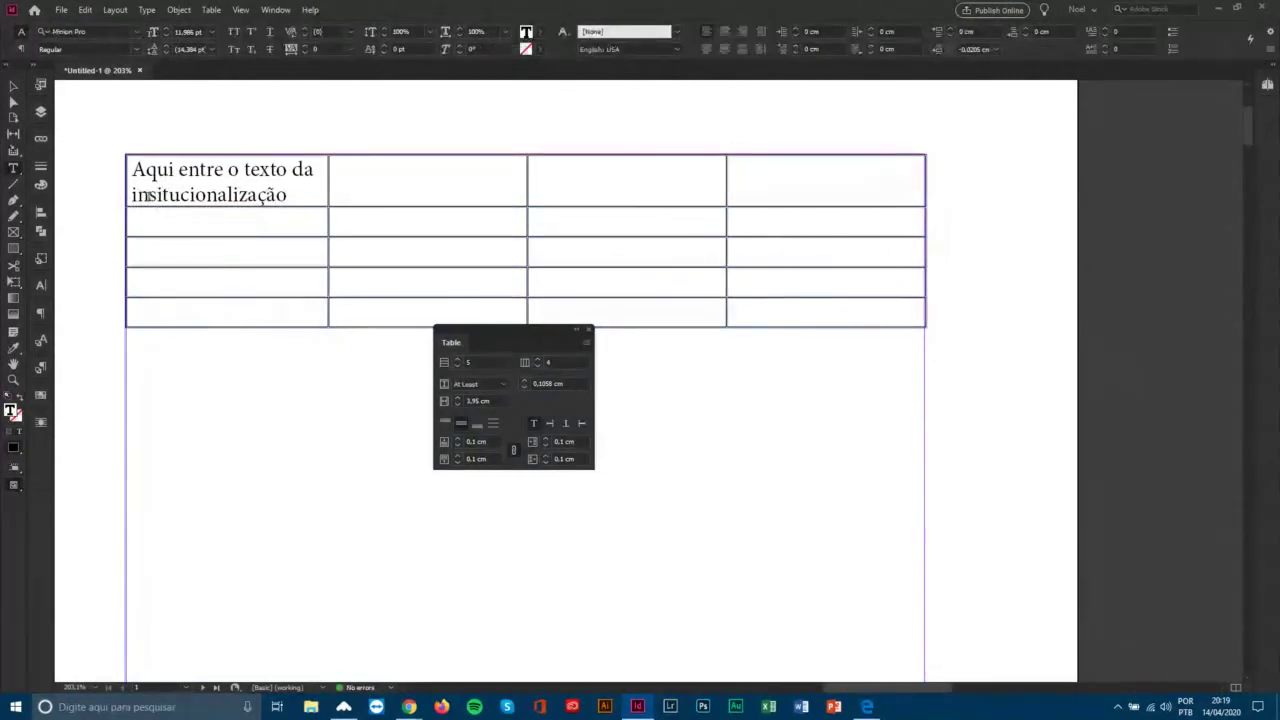
key("Delete")
key("Delete")
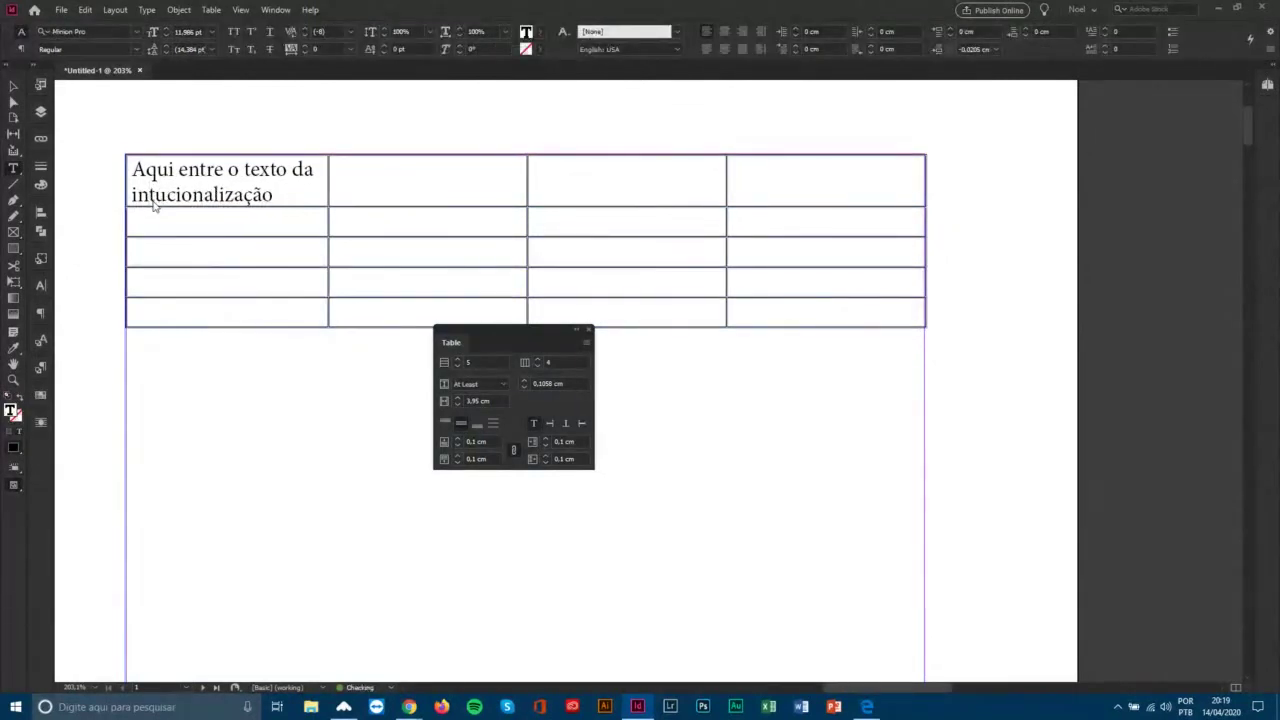
type("s")
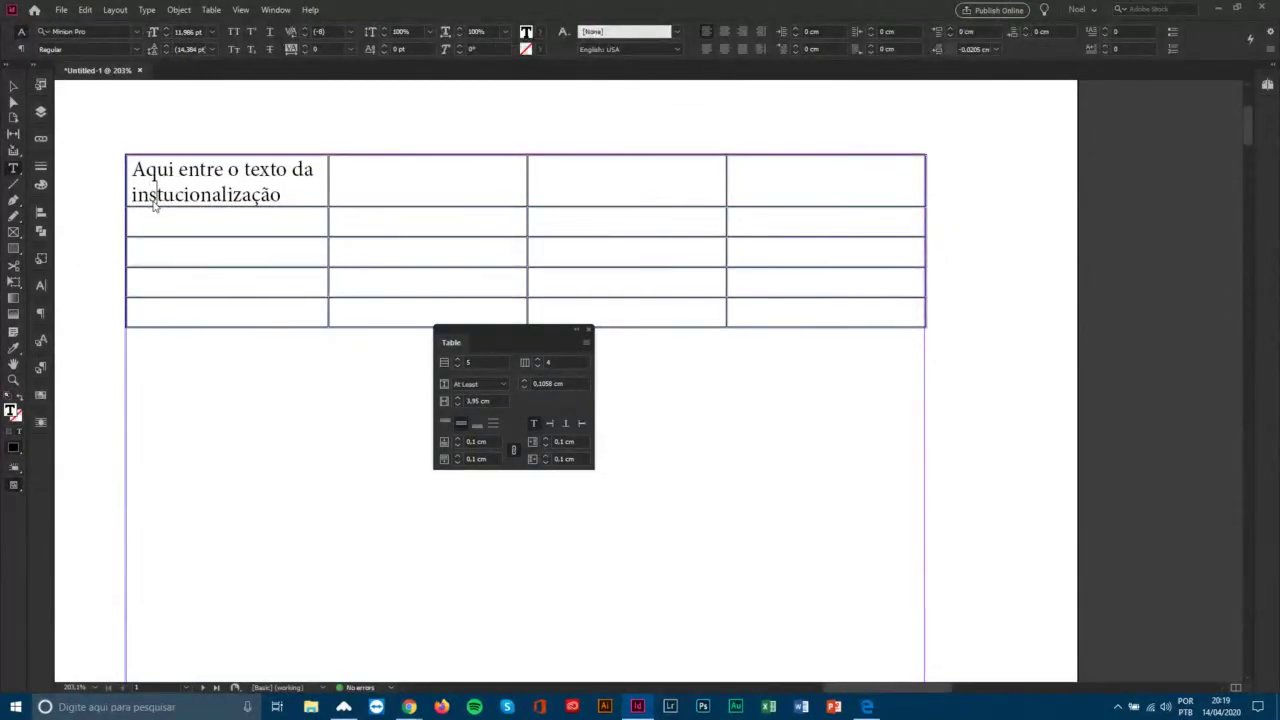
type("tituci")
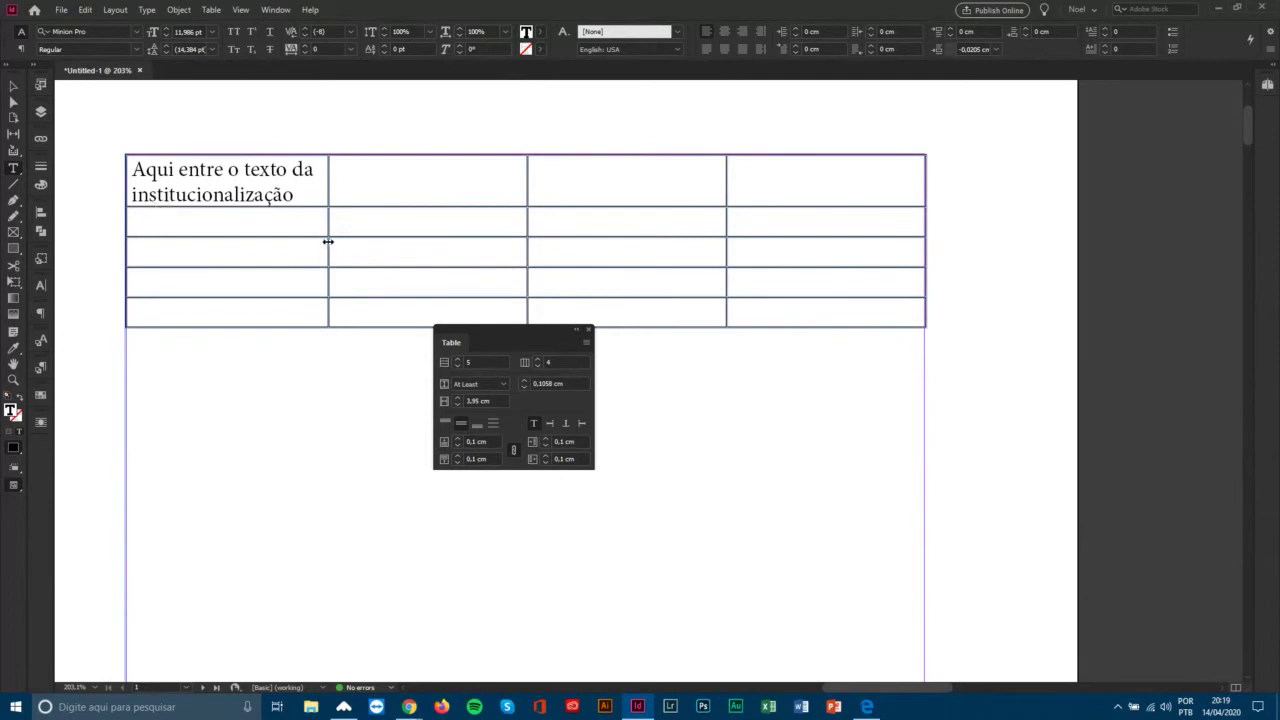
Resize the first column to about 3.15 cm and back to 3.86 cm, and extend the last column to the text frame's edge.
left_click_drag(328, 241, 286, 250)
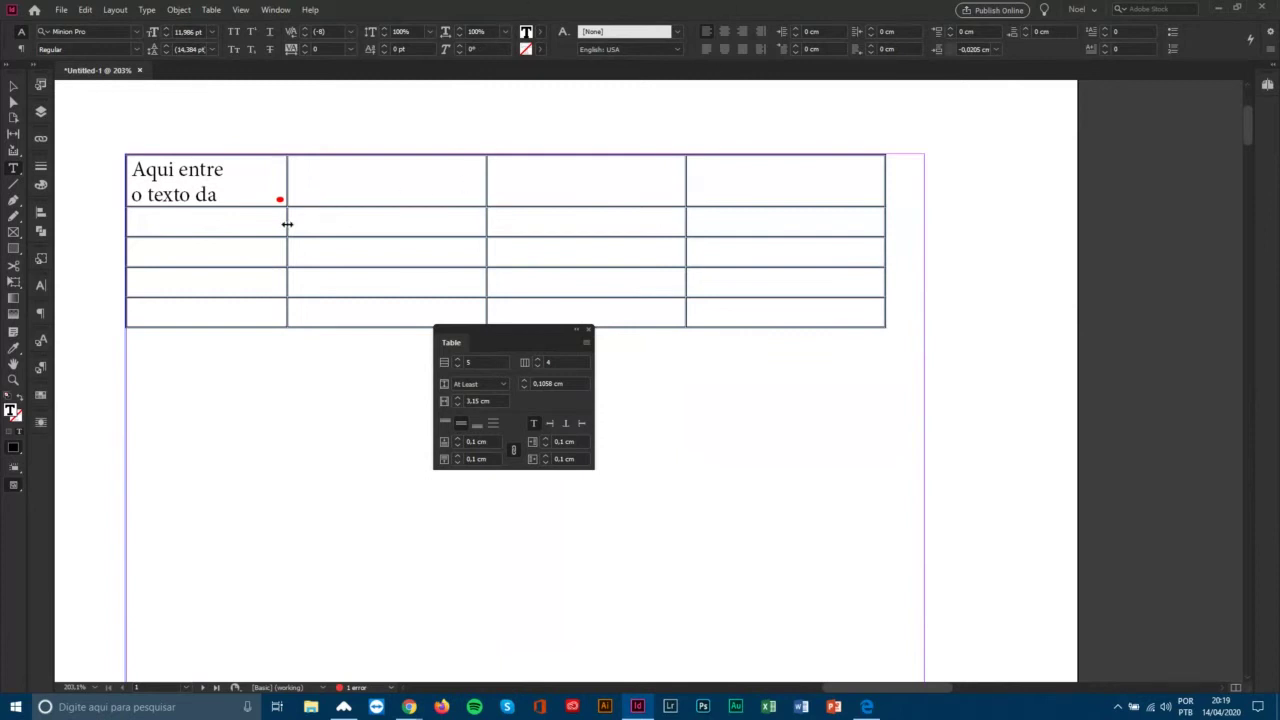
left_click_drag(287, 224, 323, 222)
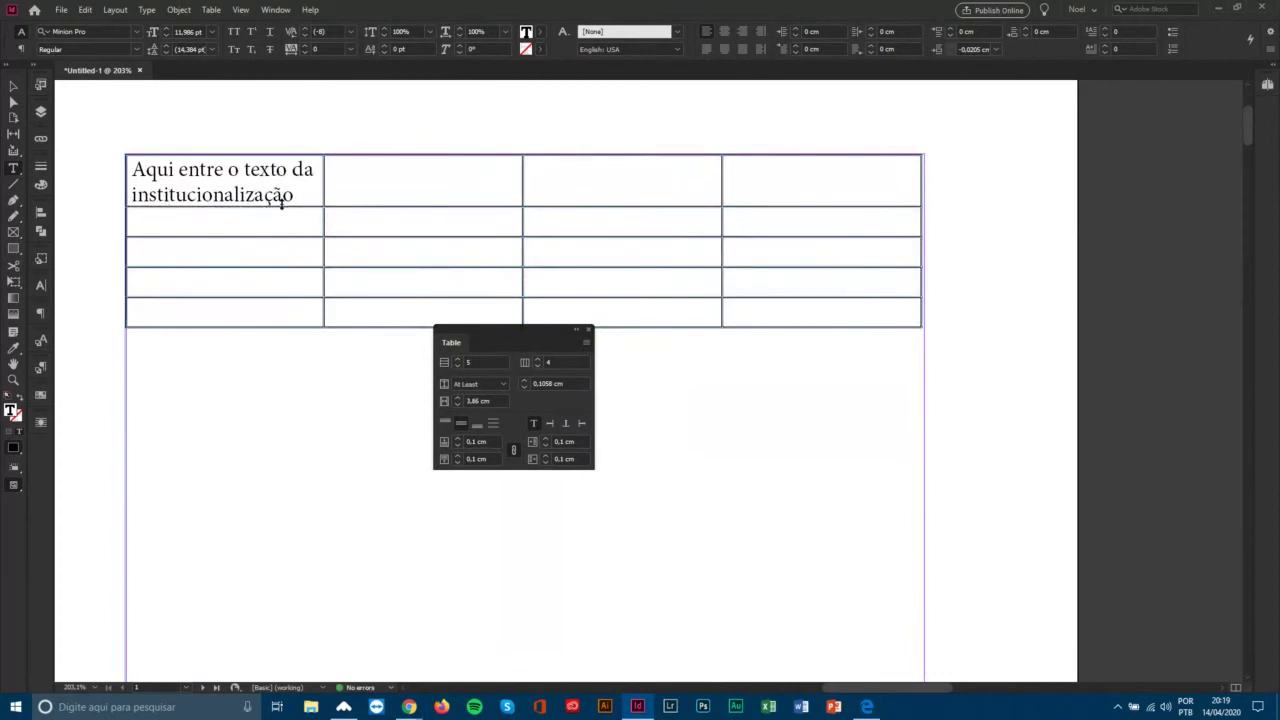
left_click(306, 195)
left_click_drag(920, 291, 923, 290)
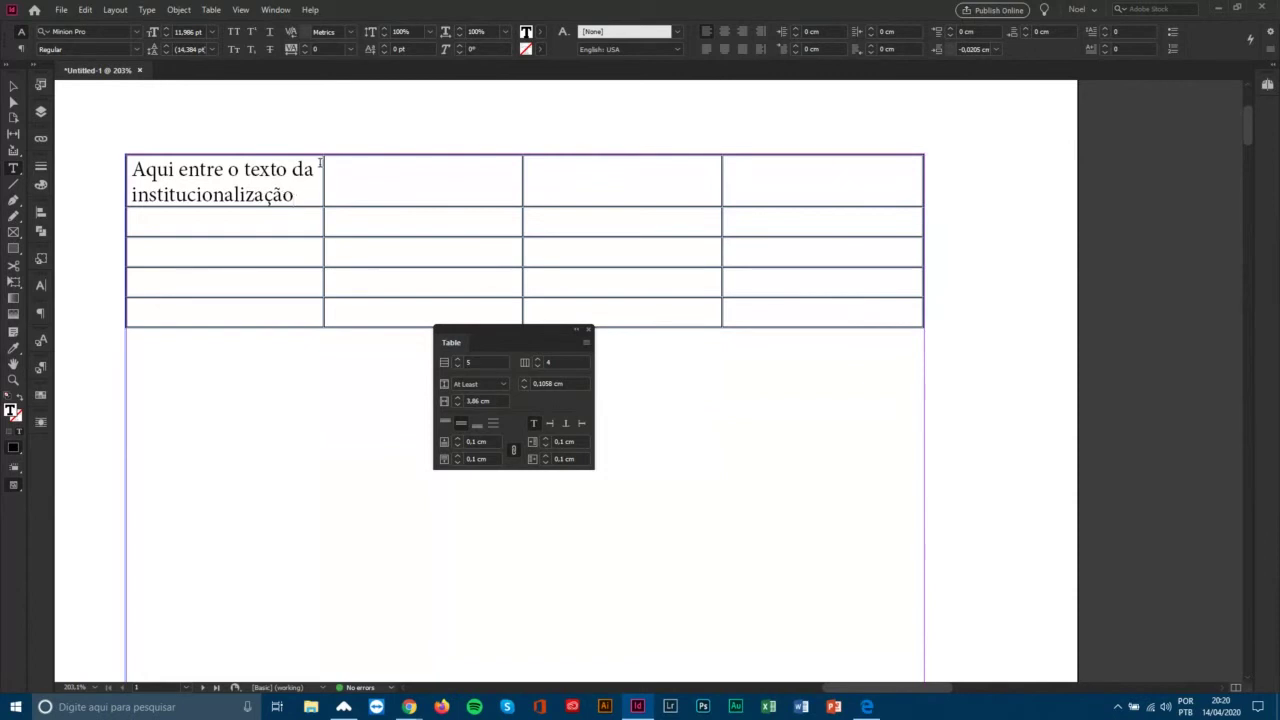
Delete the first cell's text, select the whole table and distribute its rows evenly.
left_click_drag(296, 195, 133, 167)
left_click(140, 167)
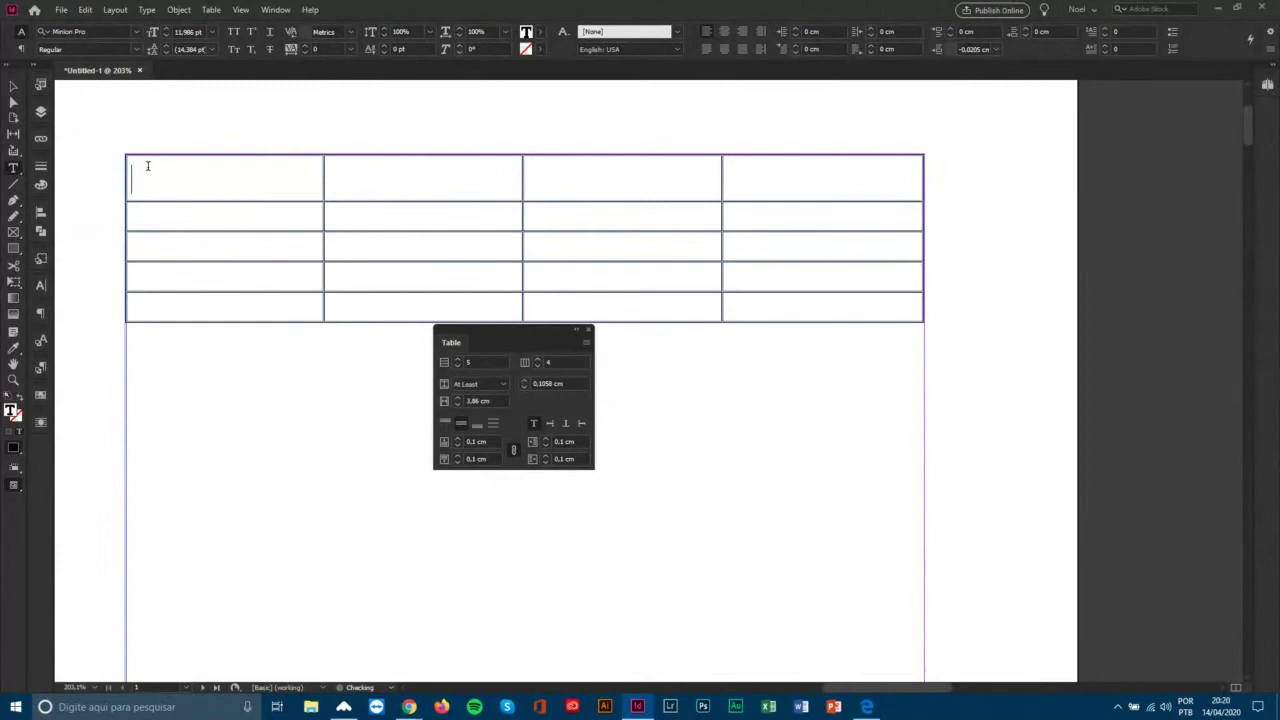
left_click(122, 152)
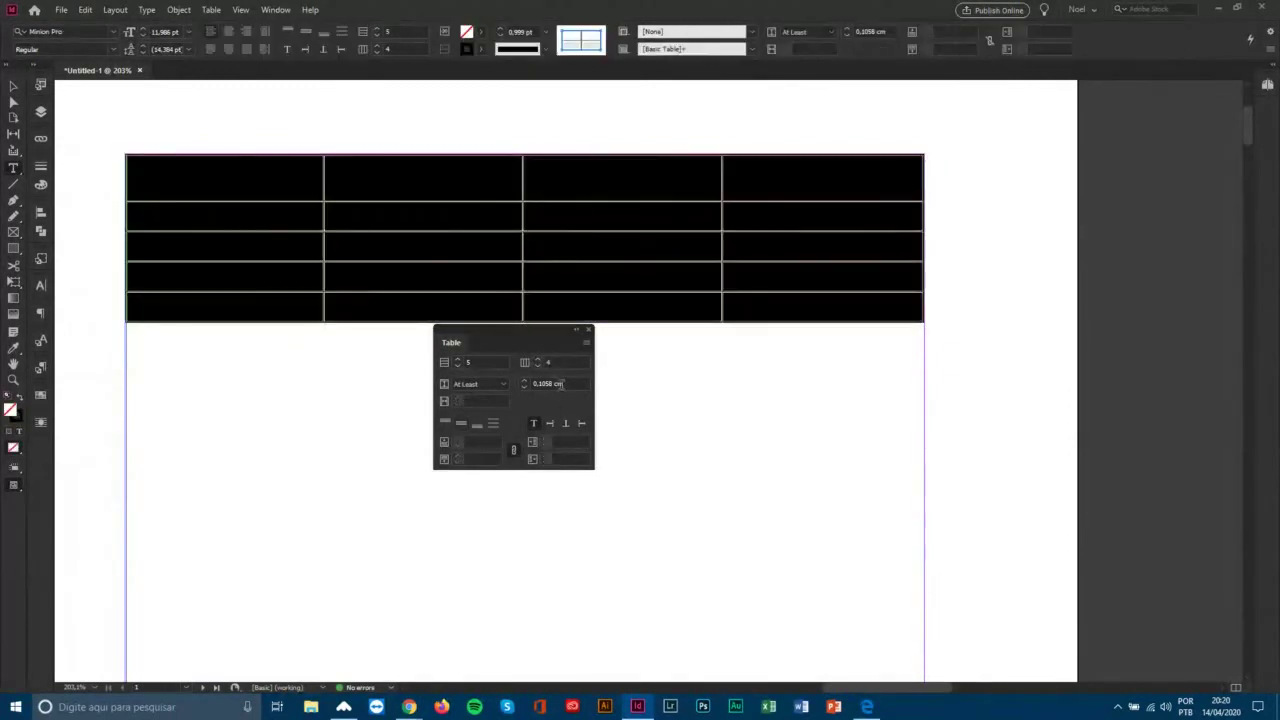
left_click(531, 423)
right_click(352, 256)
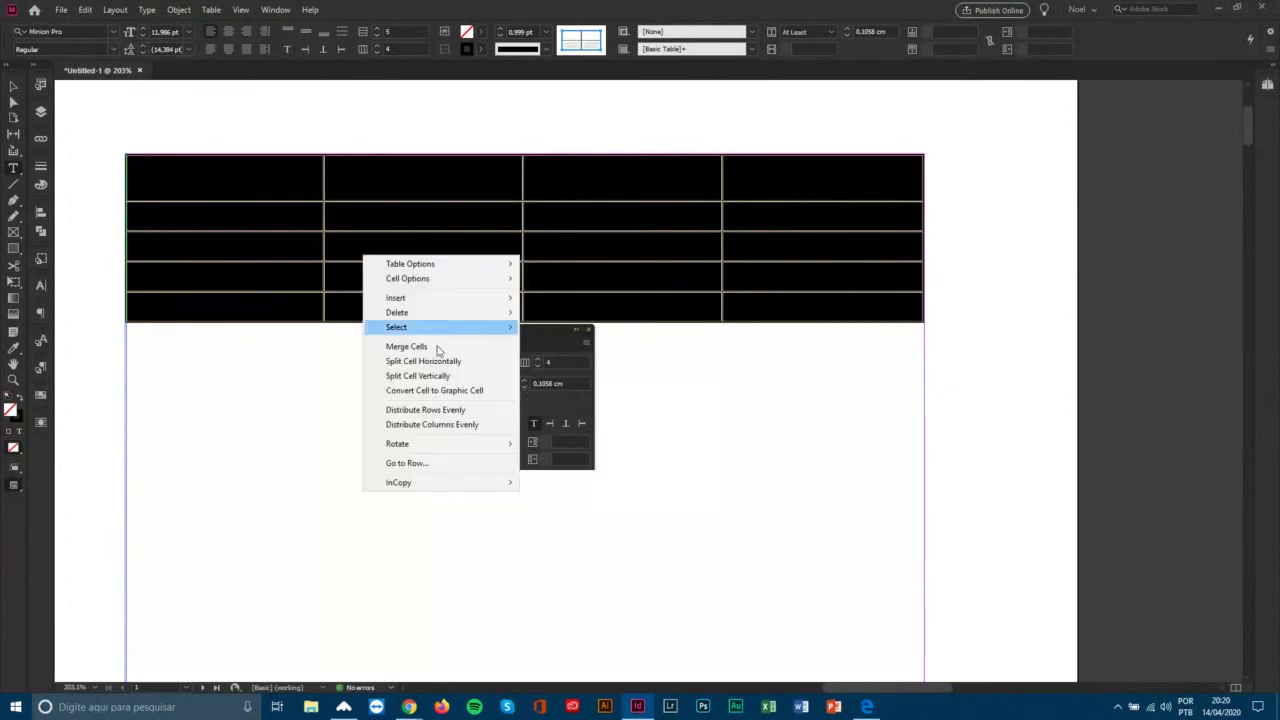
left_click(460, 413)
left_click(524, 388)
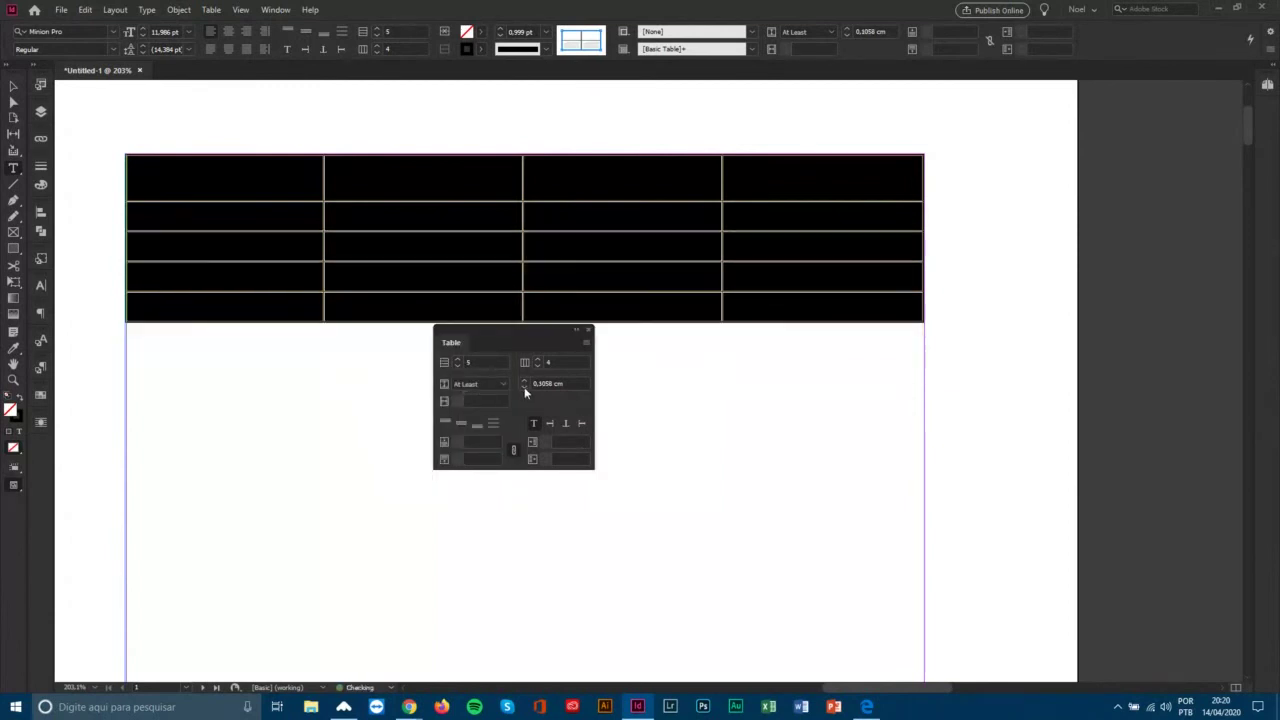
Try to reduce the first row's height by moving its lower border upward.
left_click(474, 190)
left_click_drag(477, 203, 484, 172)
left_click(484, 172)
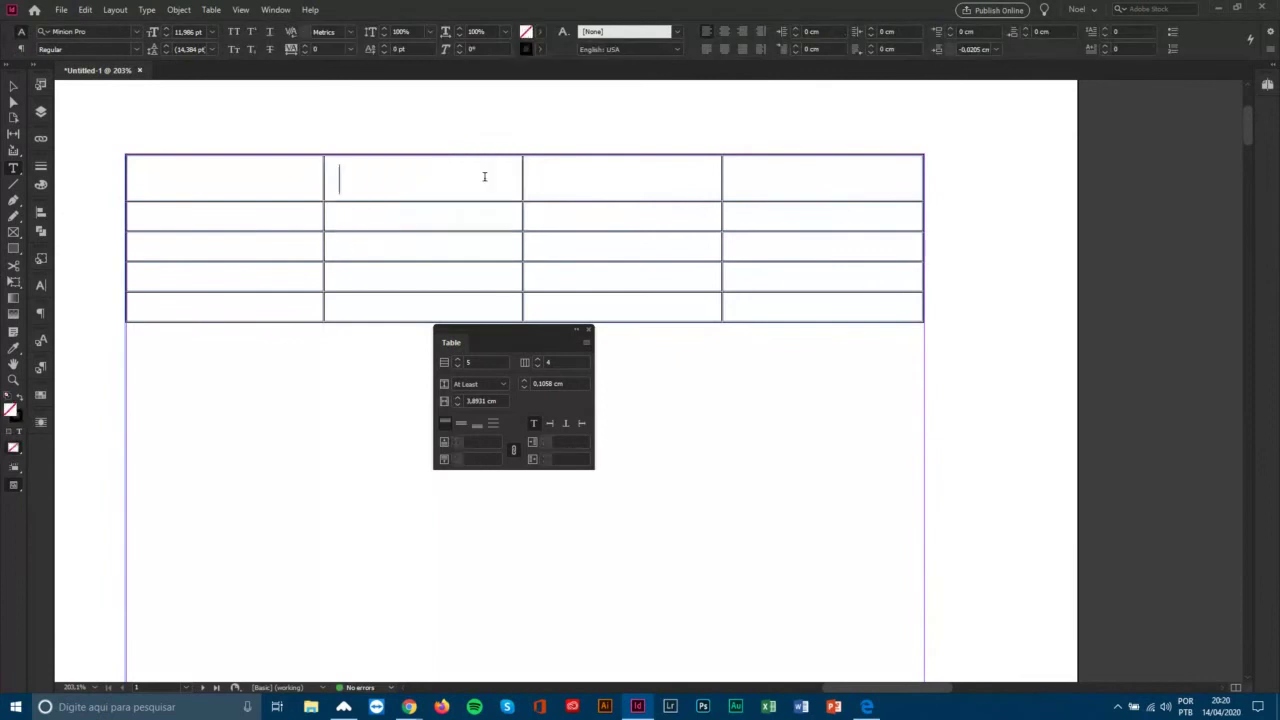
Select the whole table and set its font size to 10 pt.
left_click(123, 156)
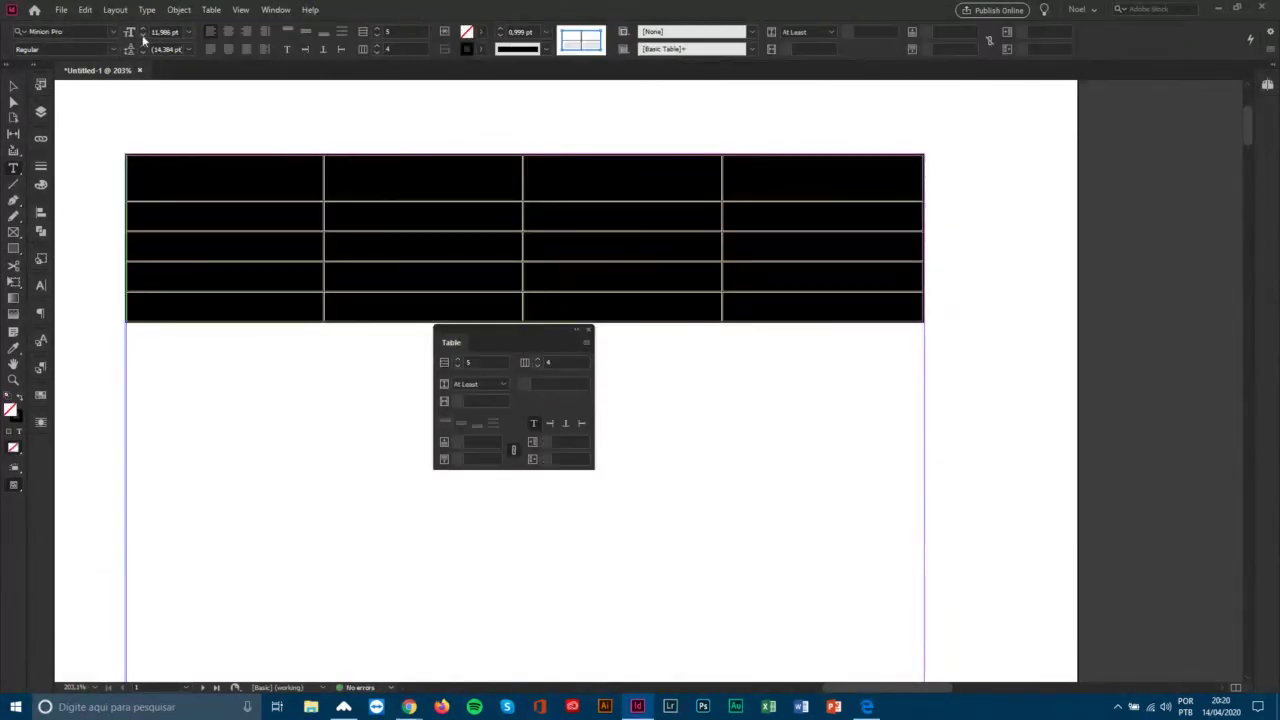
left_click(188, 32)
left_click(174, 105)
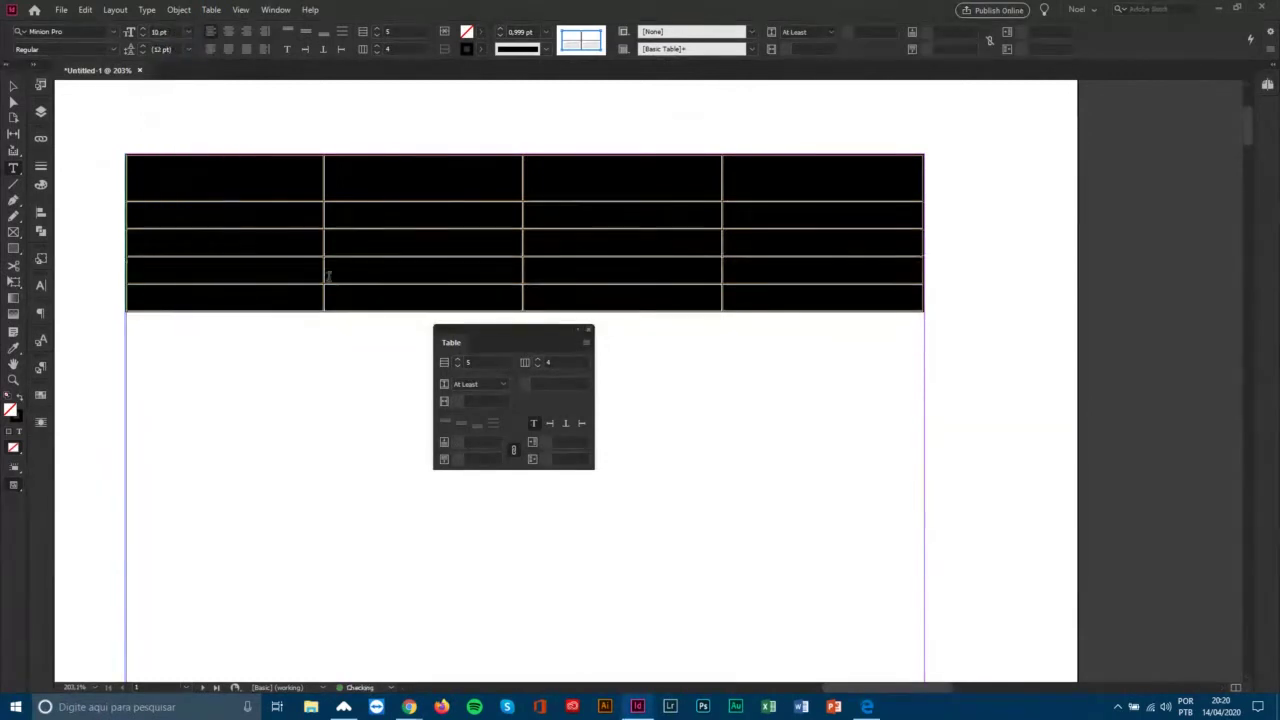
Set the minimum height of all rows to 1 cm and reduce it again to 0.1058 cm.
left_click(547, 383)
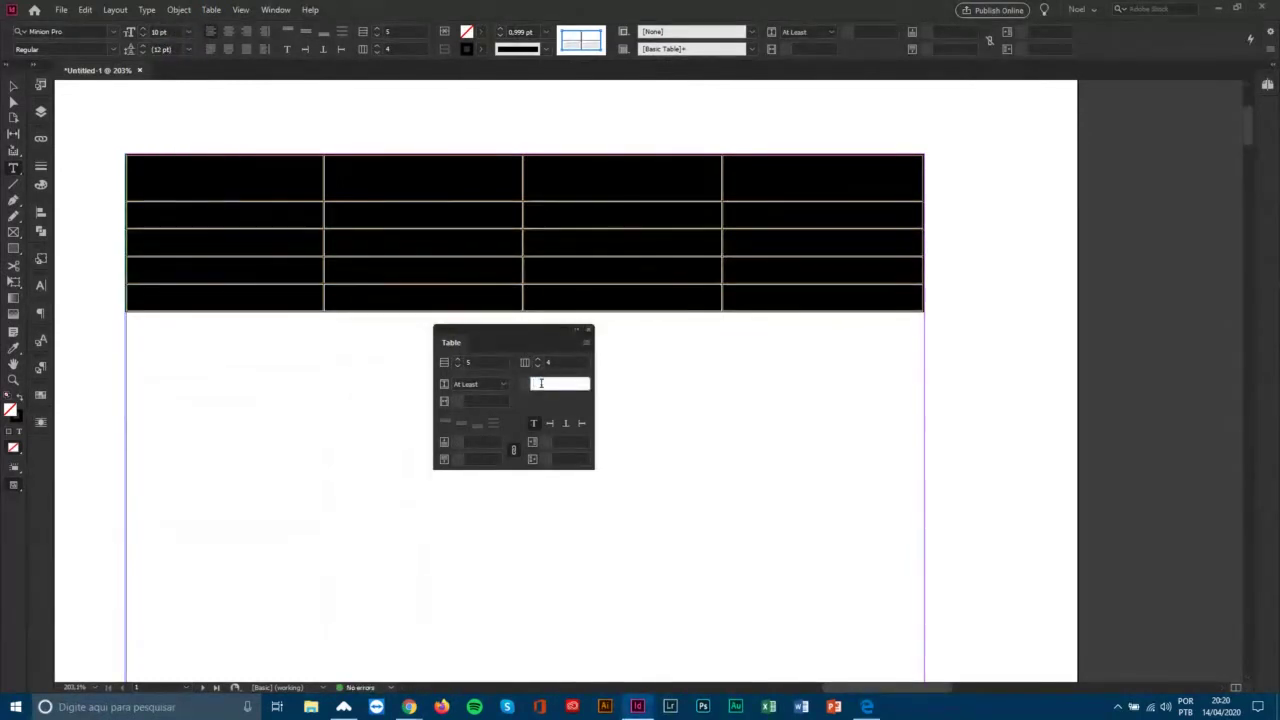
type("1")
key("Return")
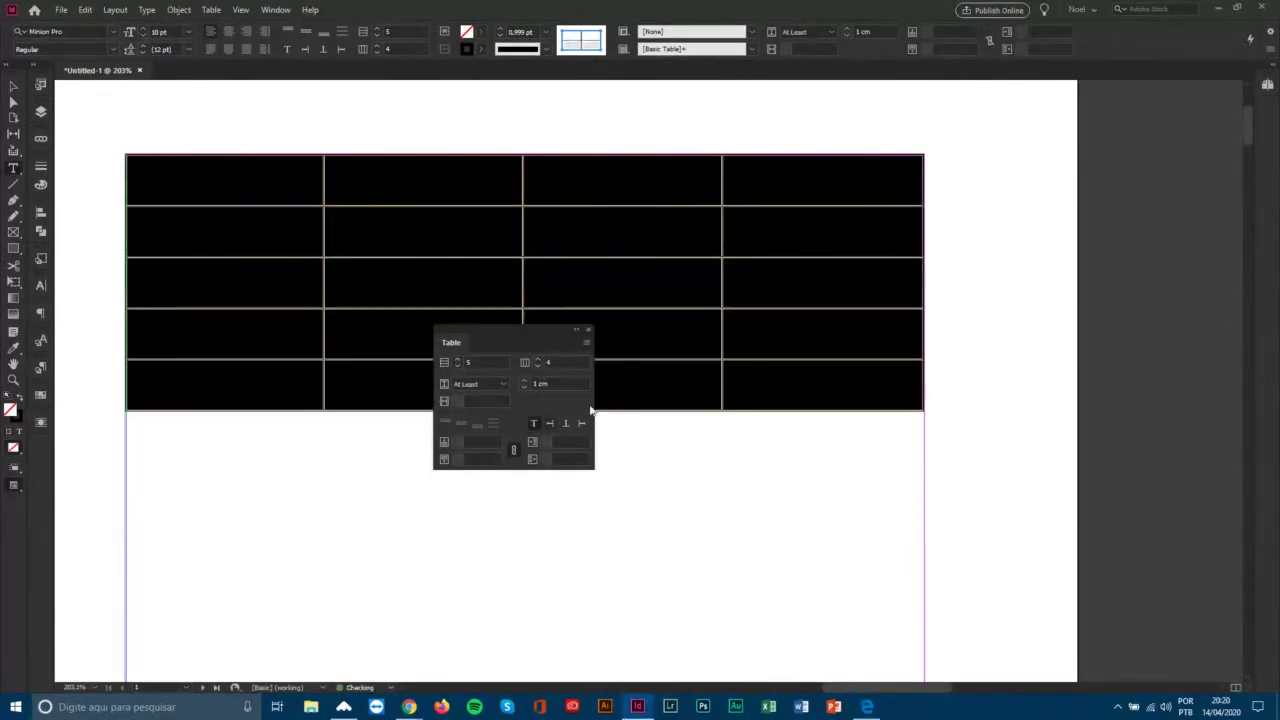
left_click(528, 387)
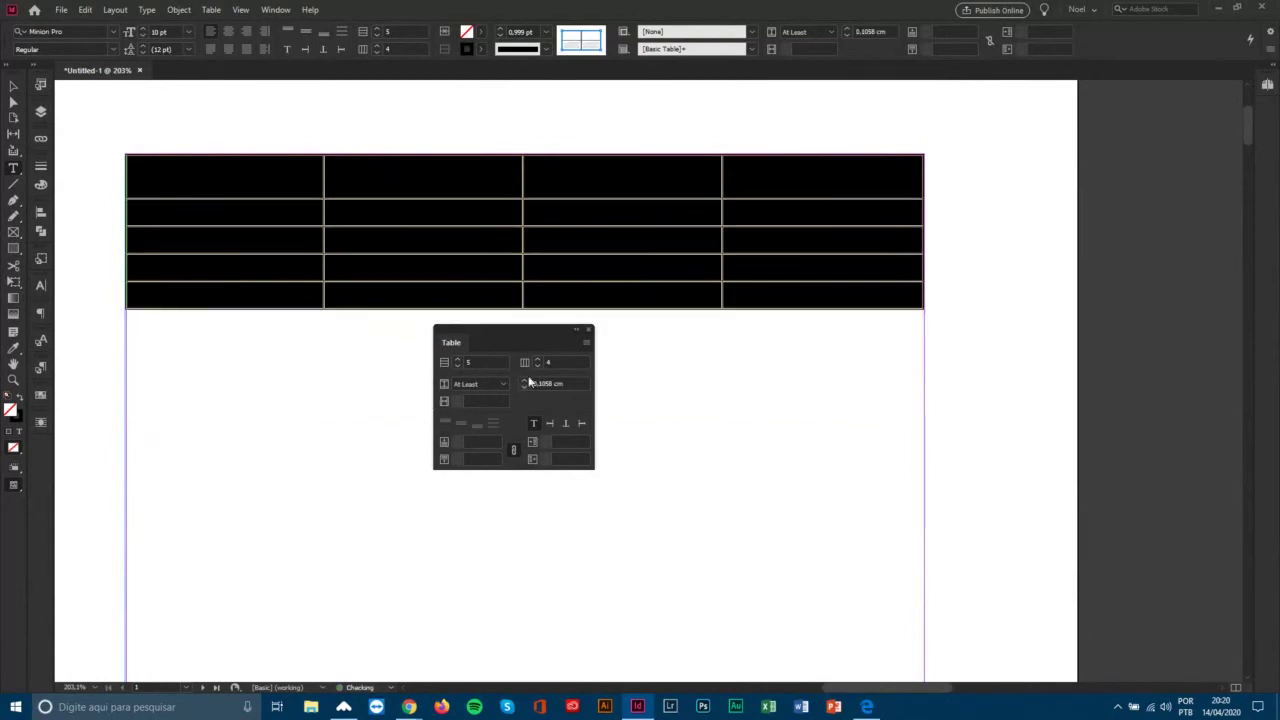
Distribute all rows of the selected table evenly and move the Table panel clear of the grid.
right_click(182, 164)
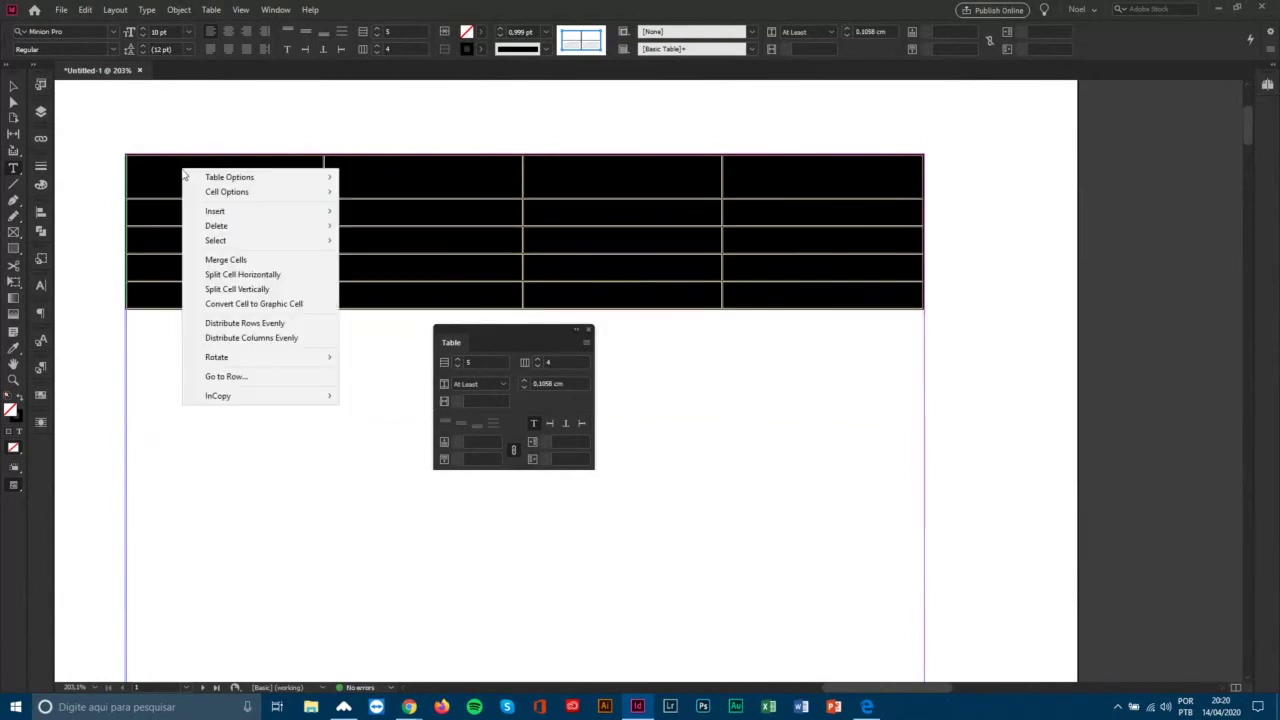
left_click(280, 323)
left_click(373, 277)
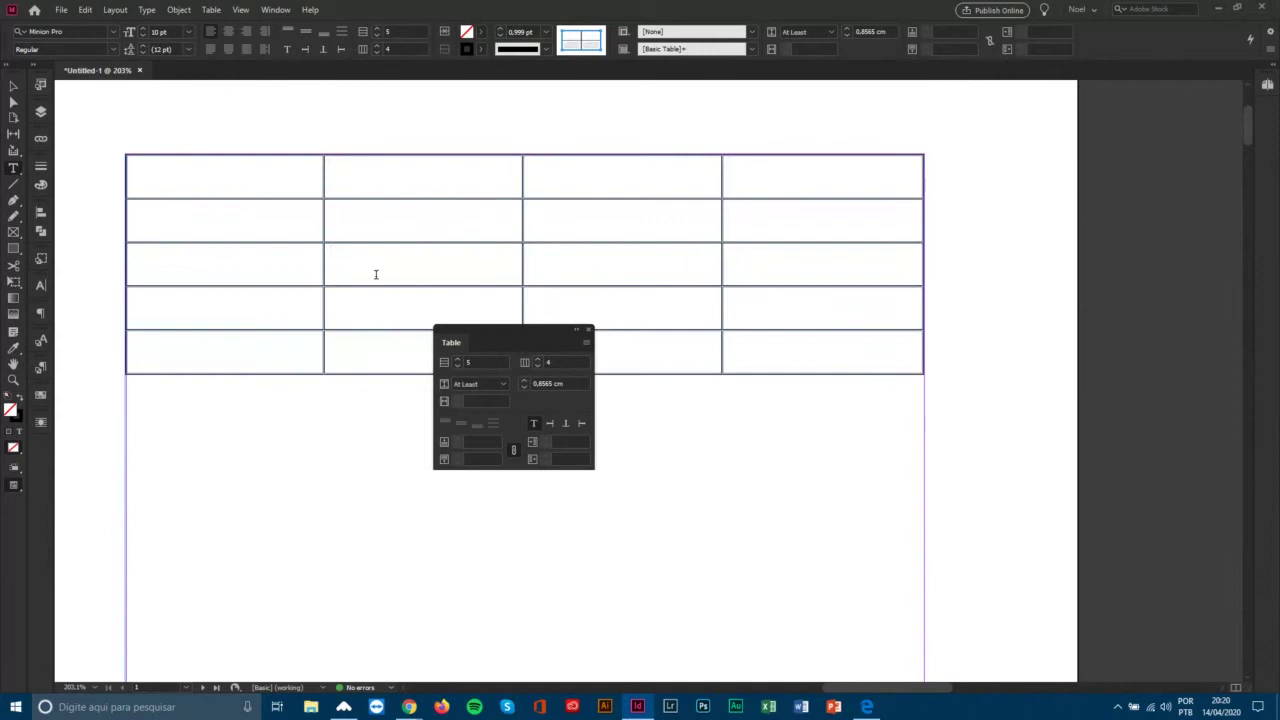
left_click_drag(502, 343, 510, 419)
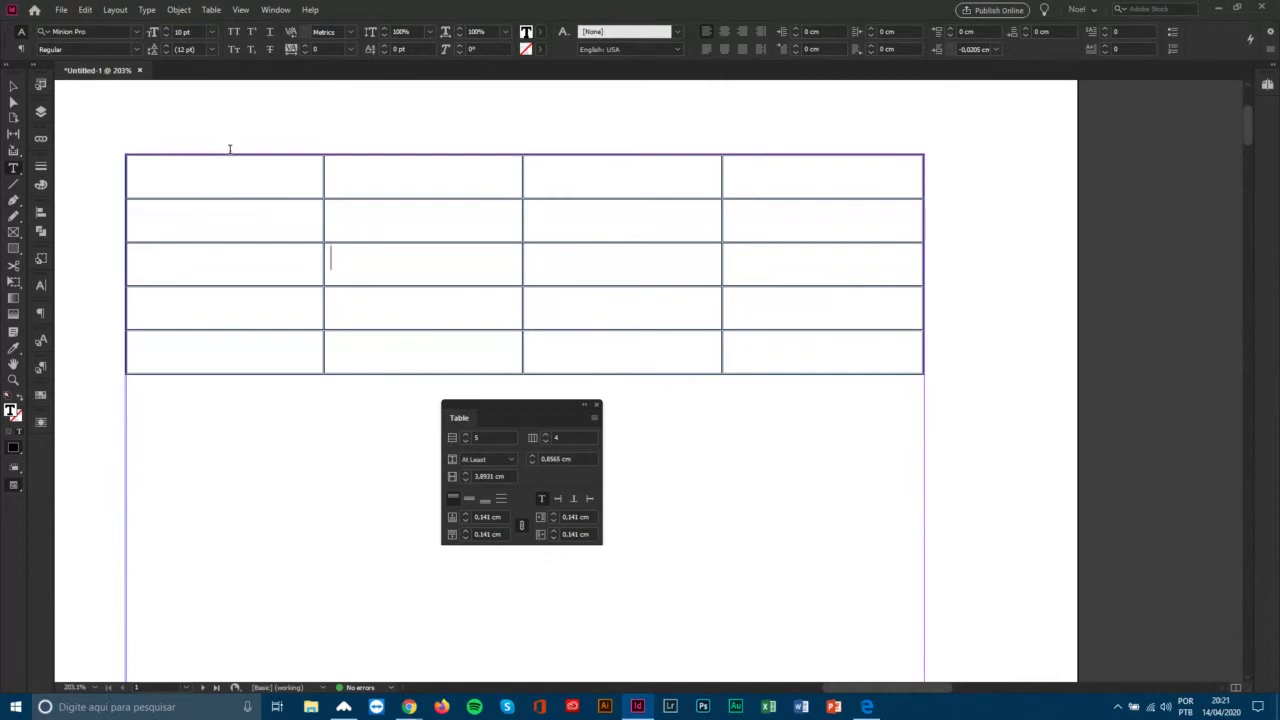
Merge the first two cells of the first row.
left_click_drag(239, 176, 366, 180)
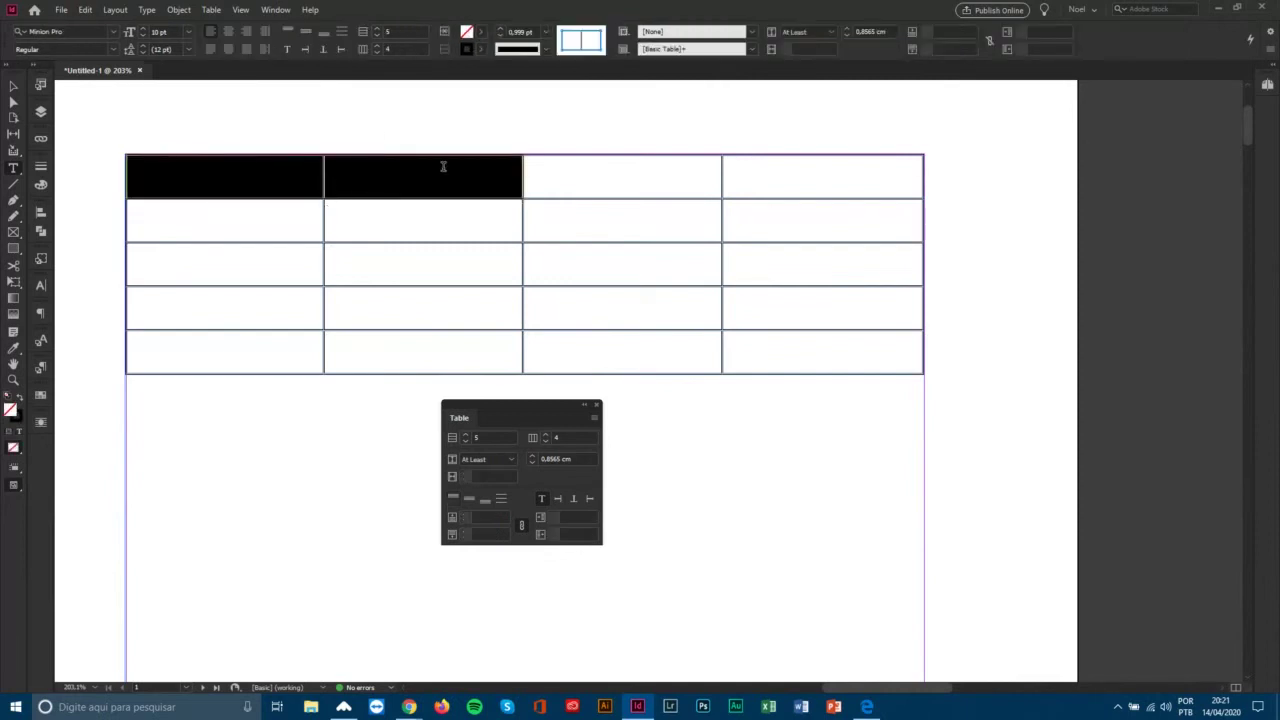
right_click(375, 182)
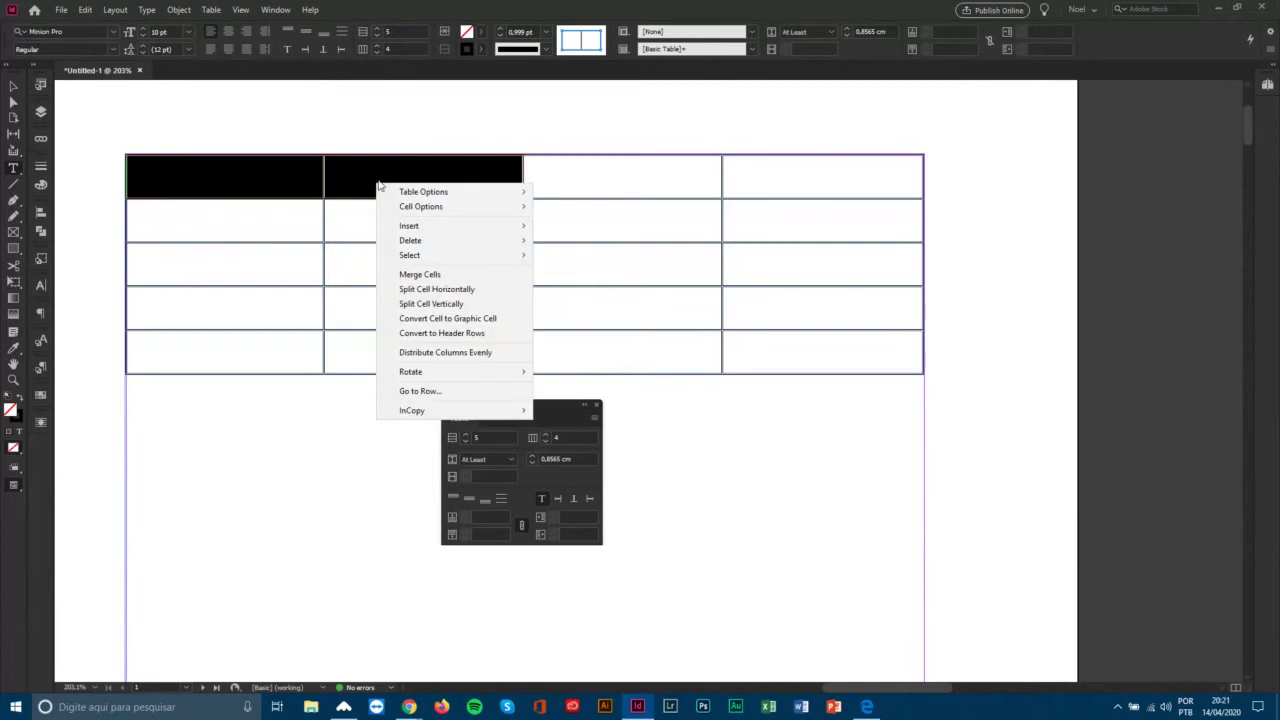
left_click(461, 276)
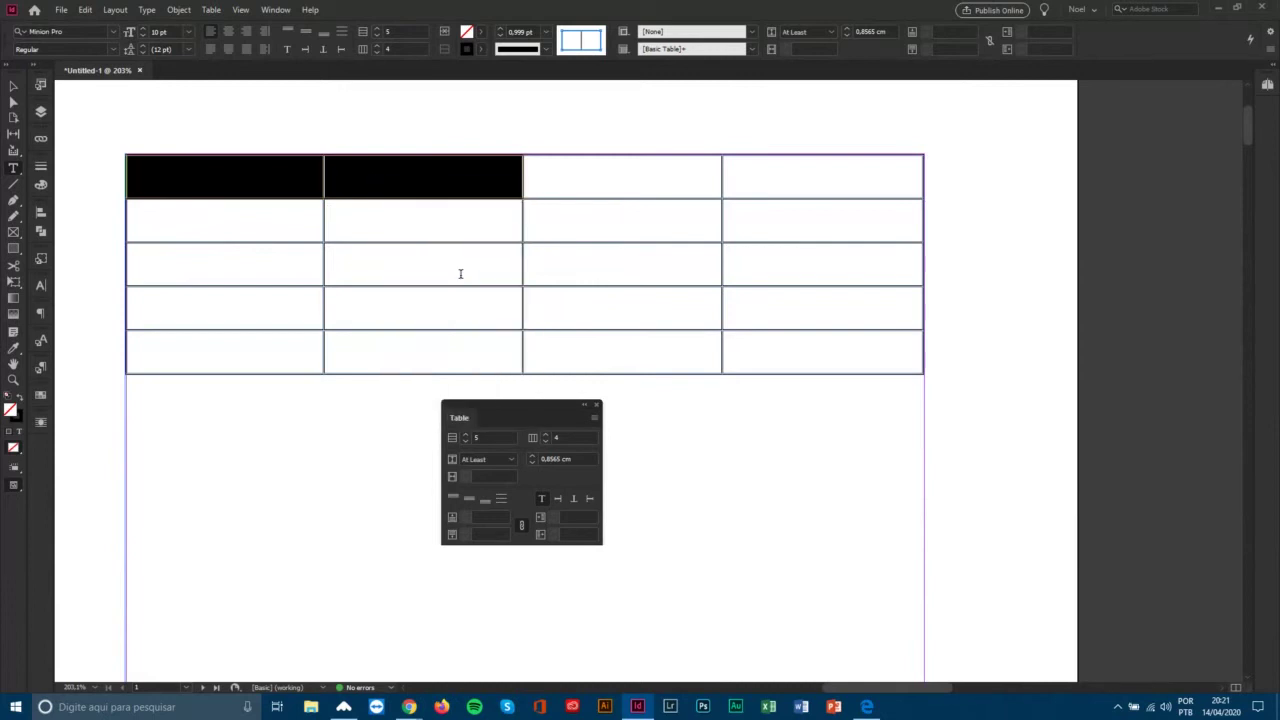
left_click(580, 181)
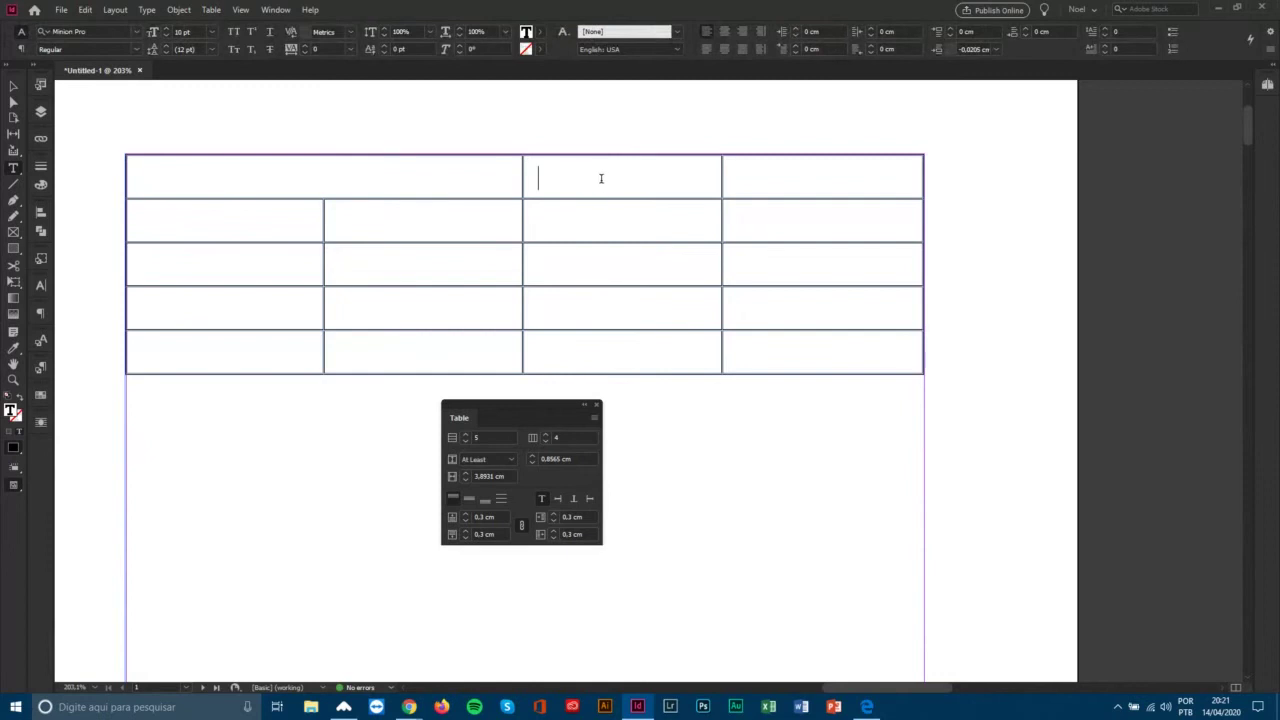
Merge the upper three cells of the third column into one cell.
left_click_drag(601, 178, 609, 249)
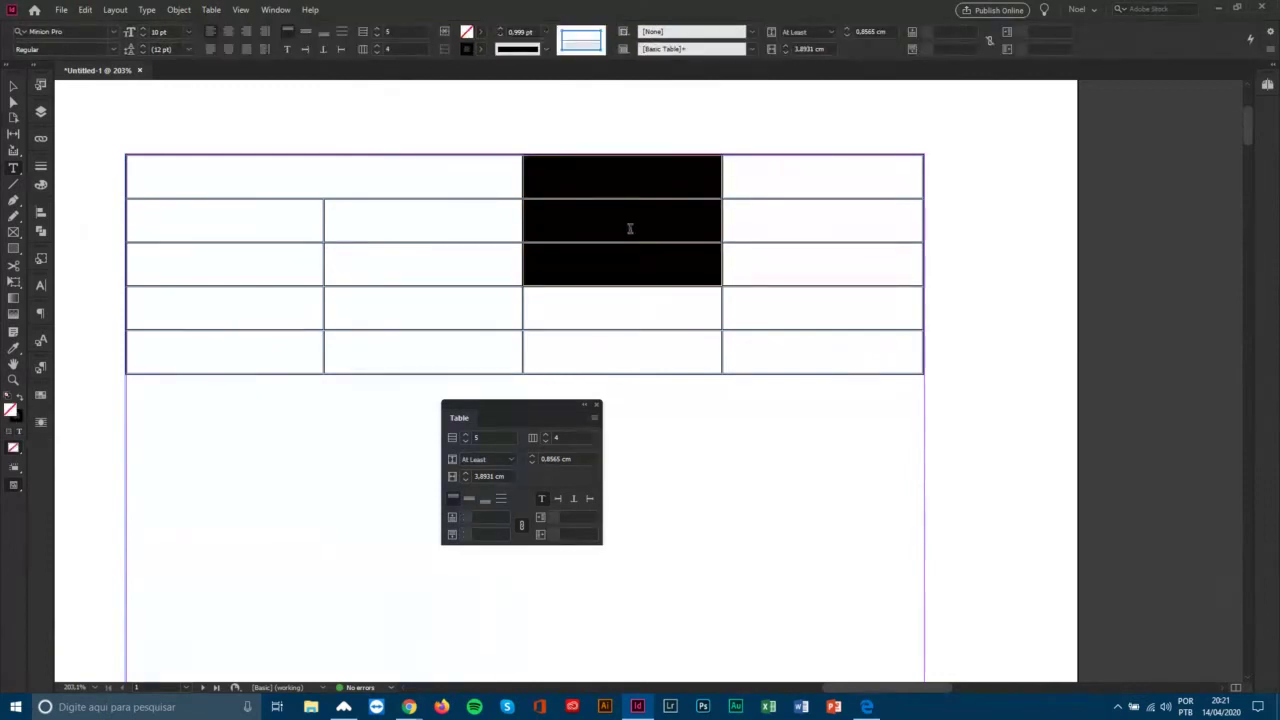
right_click(628, 250)
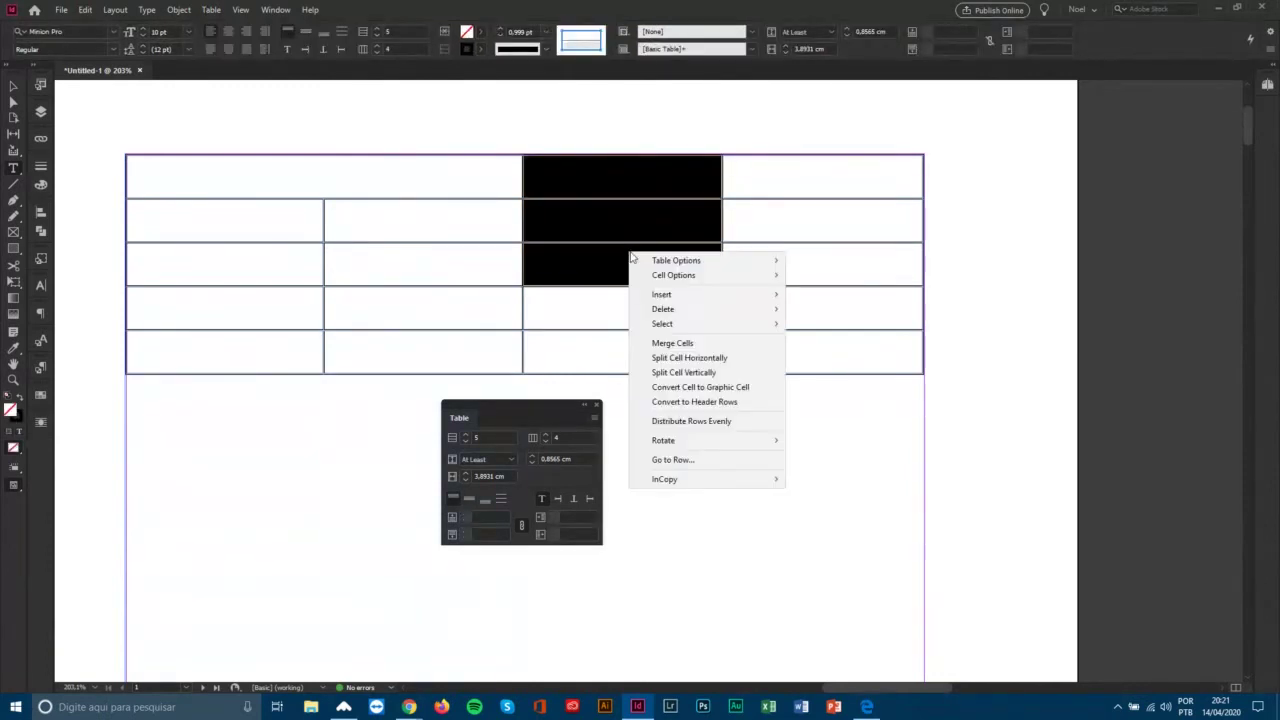
left_click(713, 341)
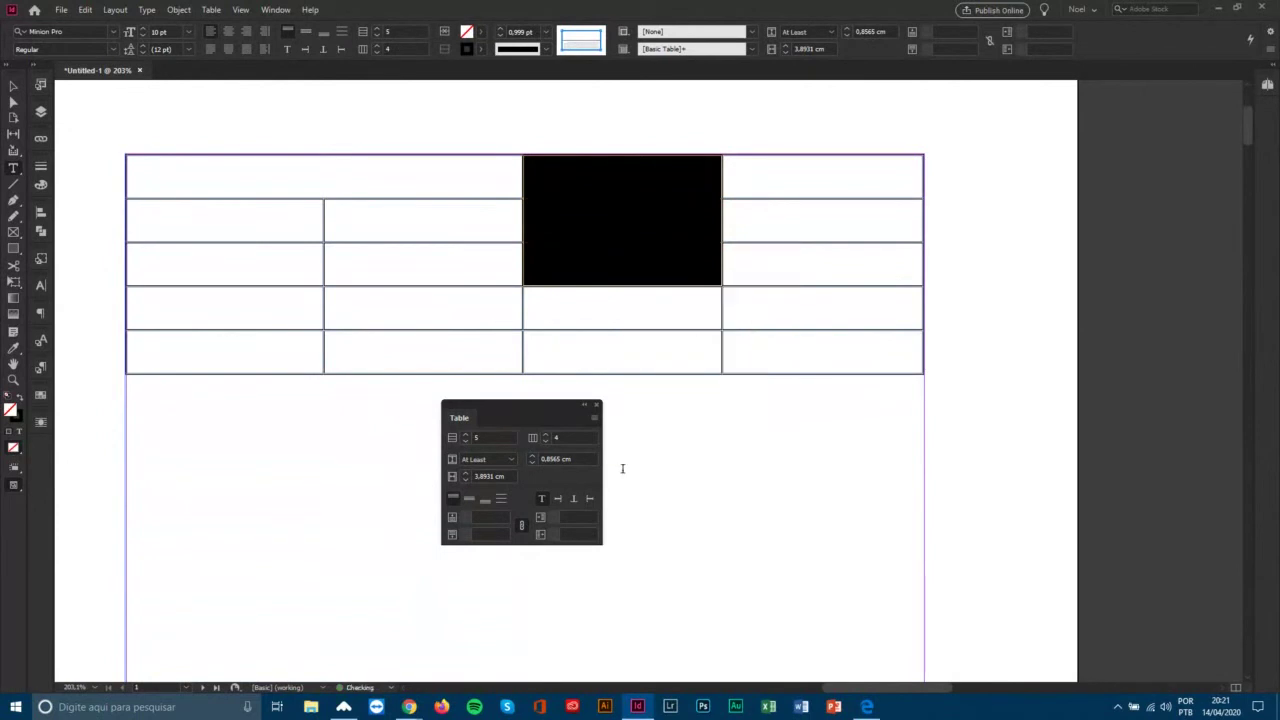
left_click(817, 174)
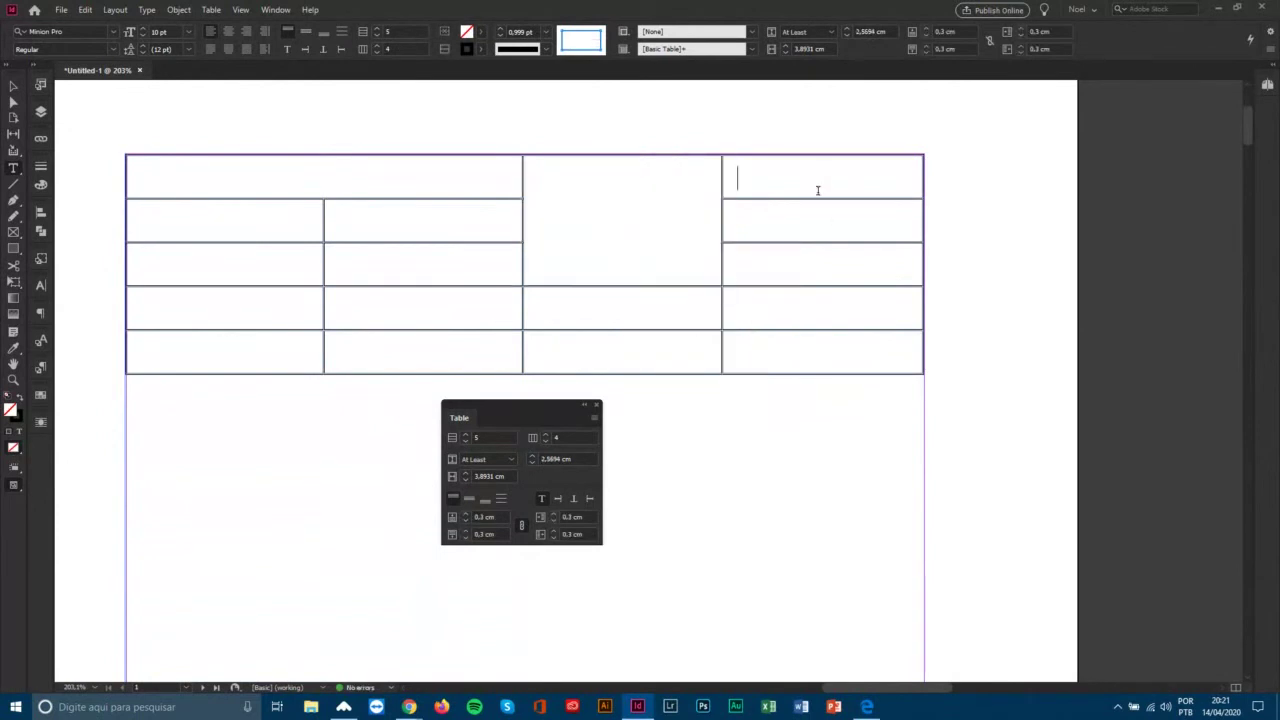
Unmerge the wide merged cell in the first row and the tall merged cell in the third column.
left_click(285, 169)
key("Escape")
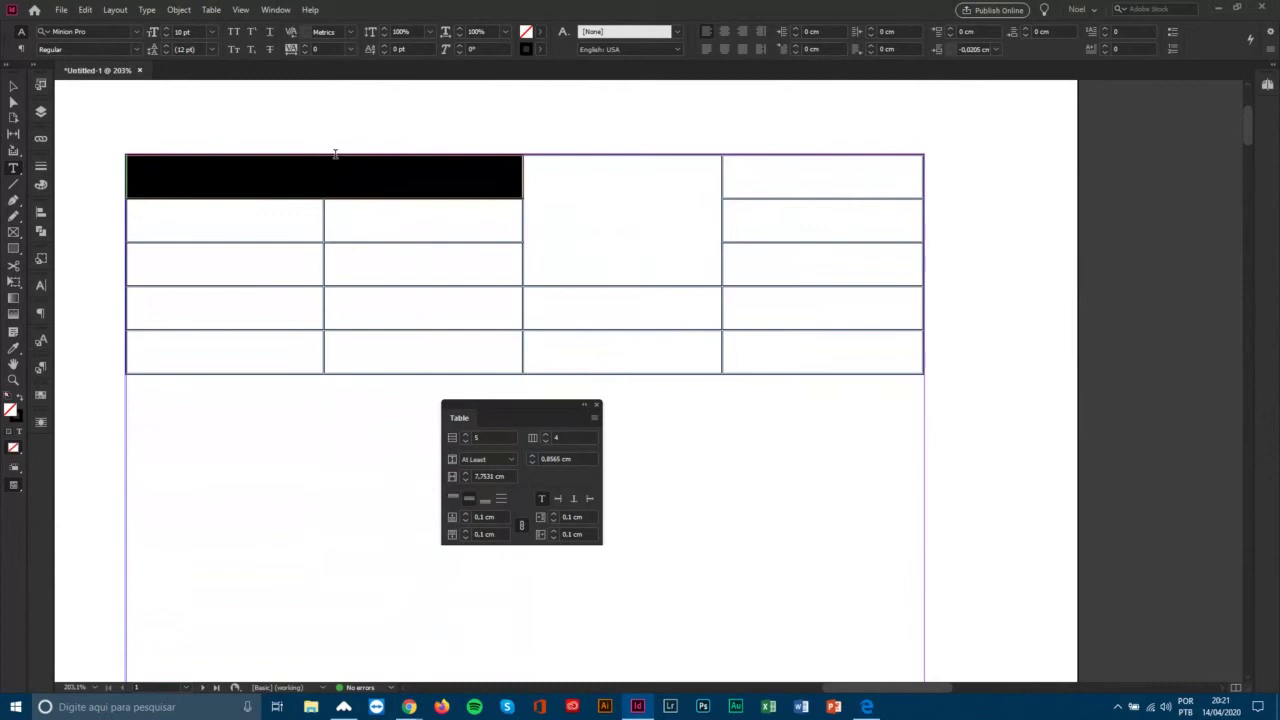
right_click(419, 175)
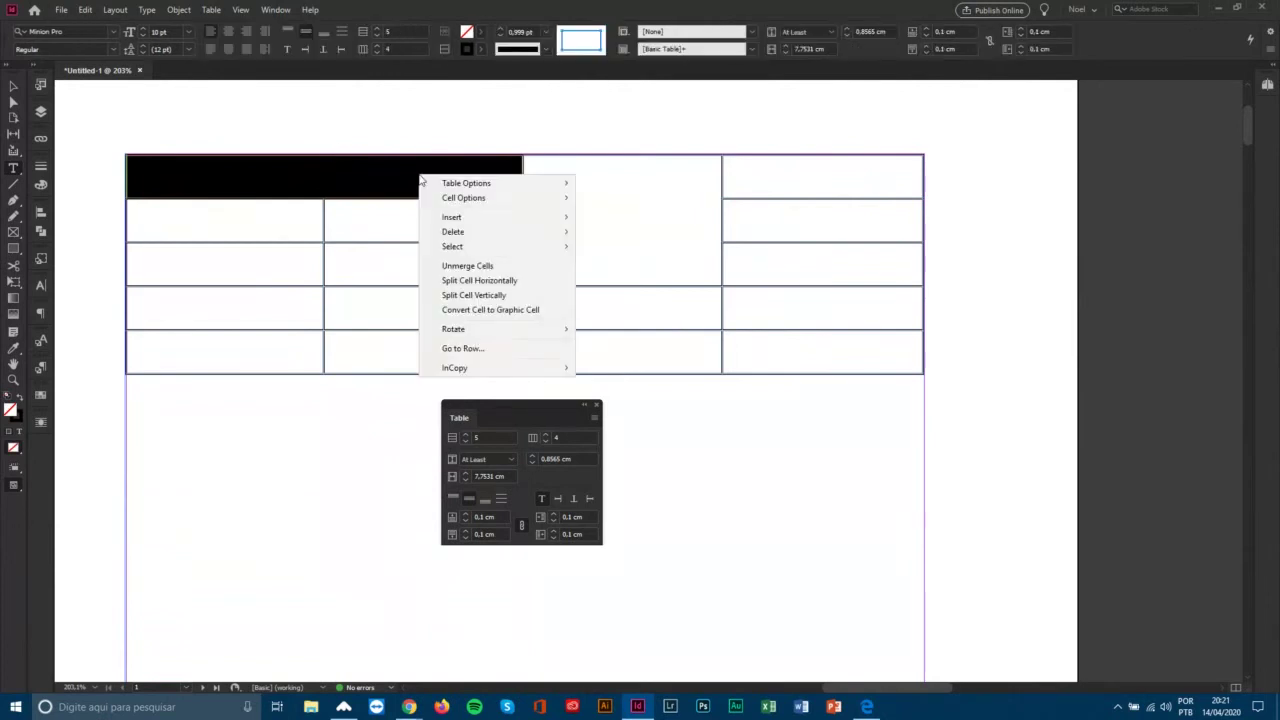
left_click(488, 266)
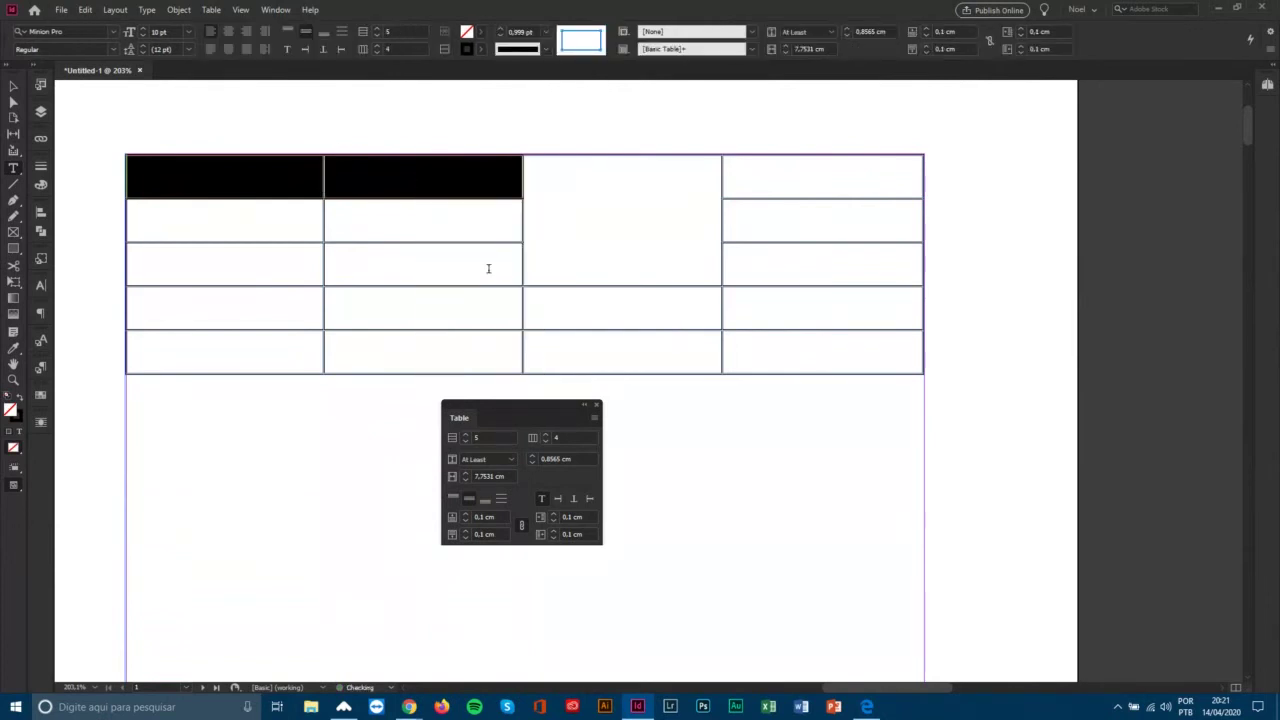
left_click(622, 179)
key("Escape")
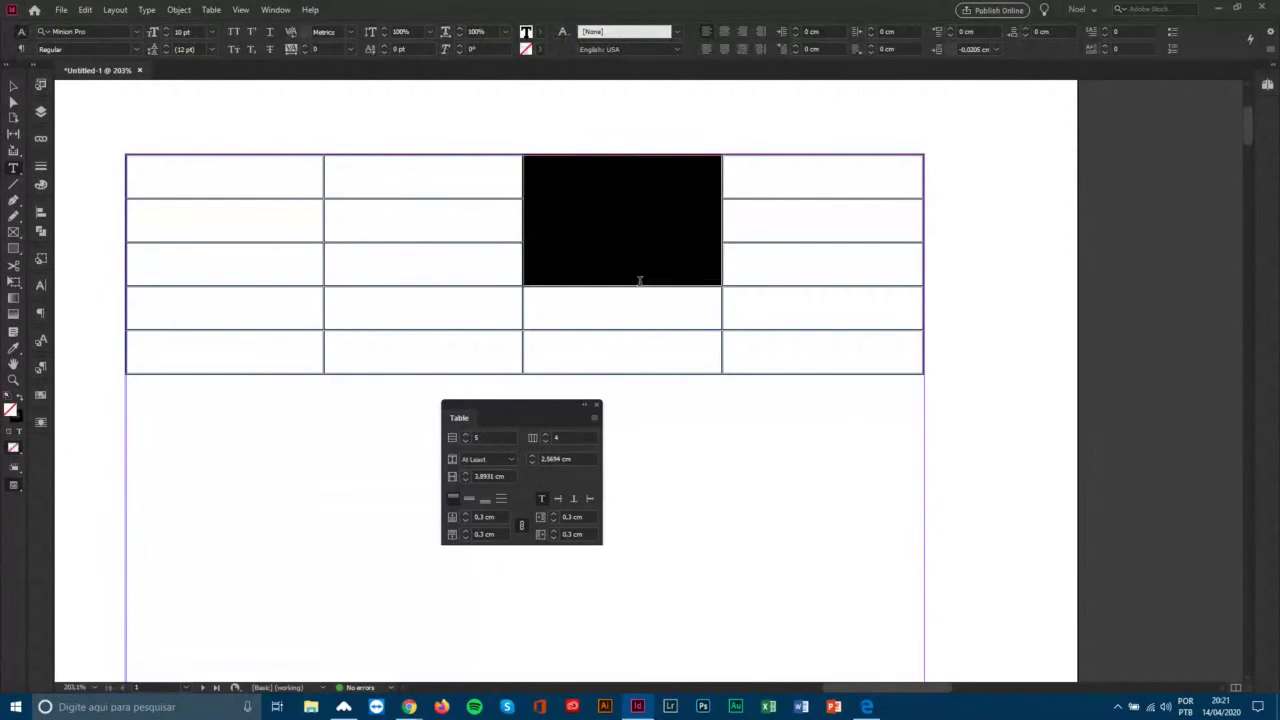
right_click(640, 272)
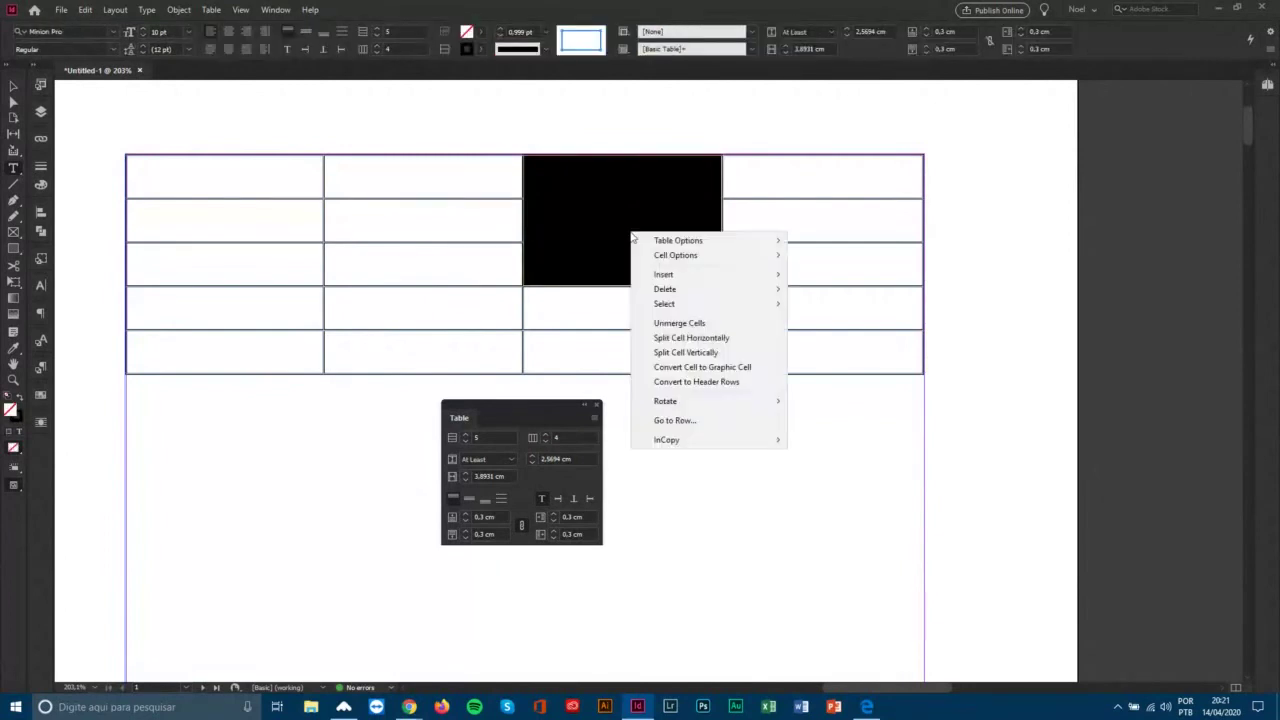
left_click(700, 322)
left_click(694, 208)
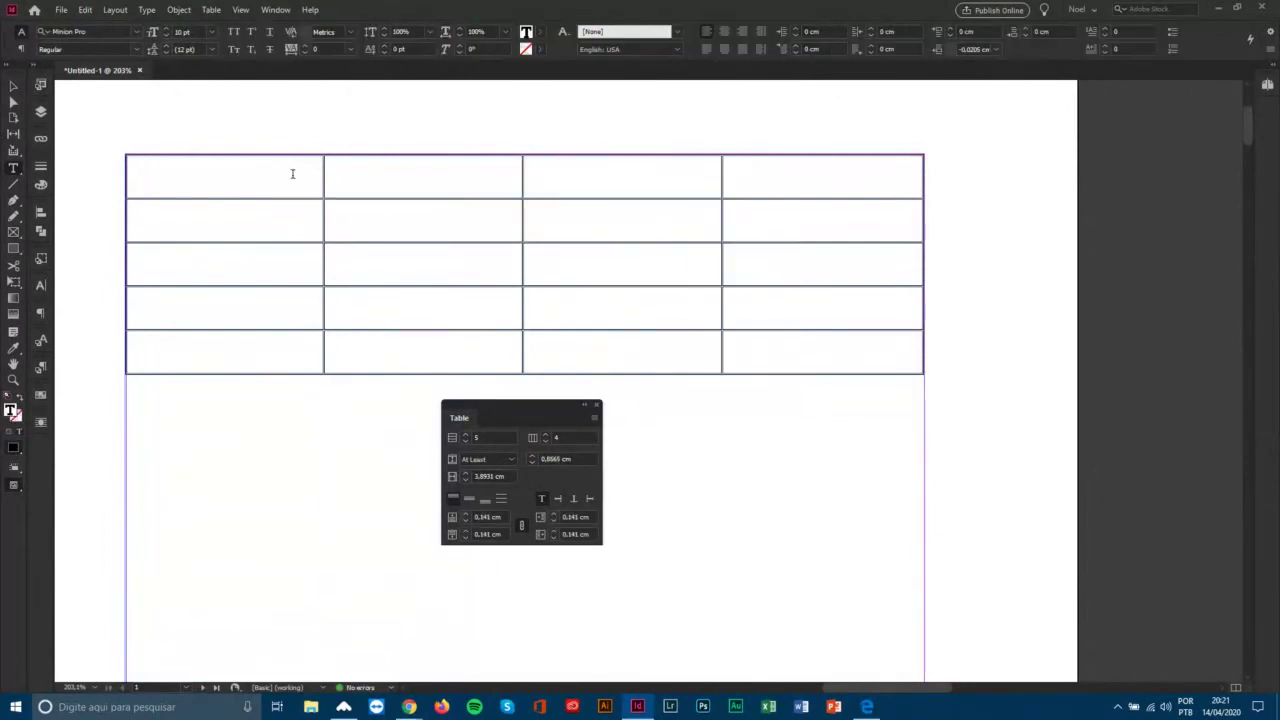
Merge all cells of the first two columns into one cell and undo the merge.
left_click_drag(267, 170, 449, 366)
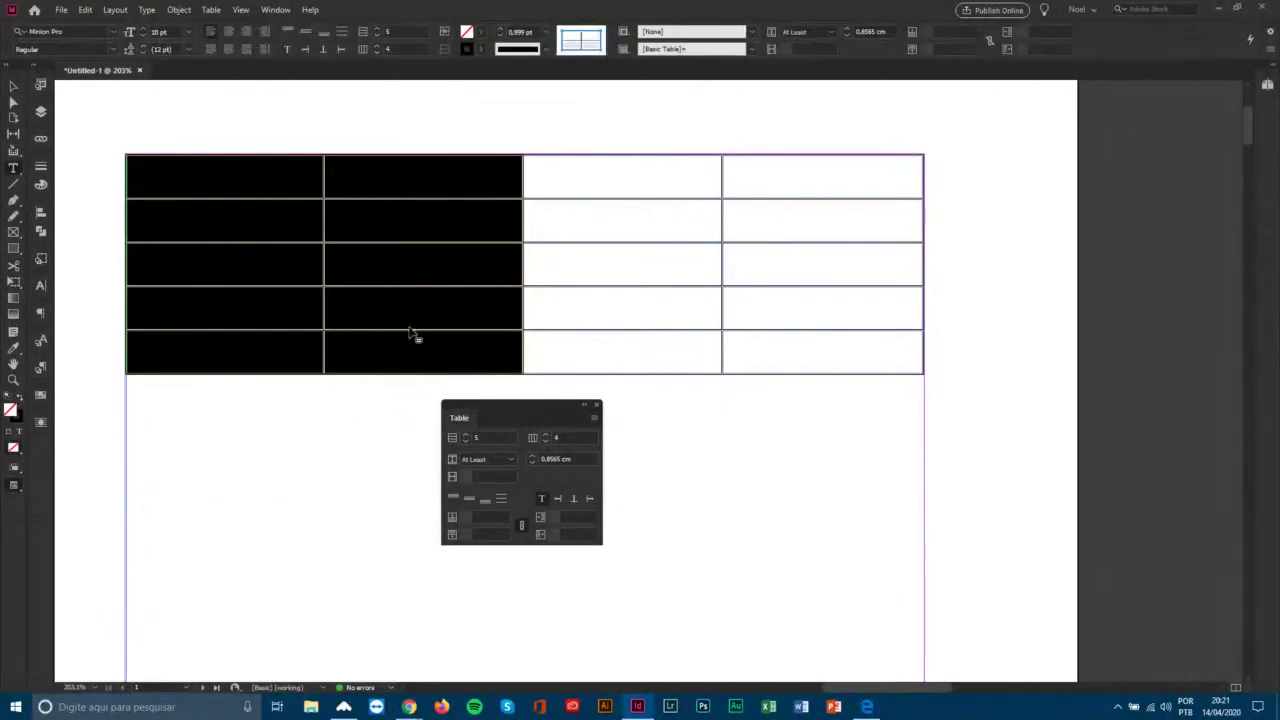
right_click(385, 357)
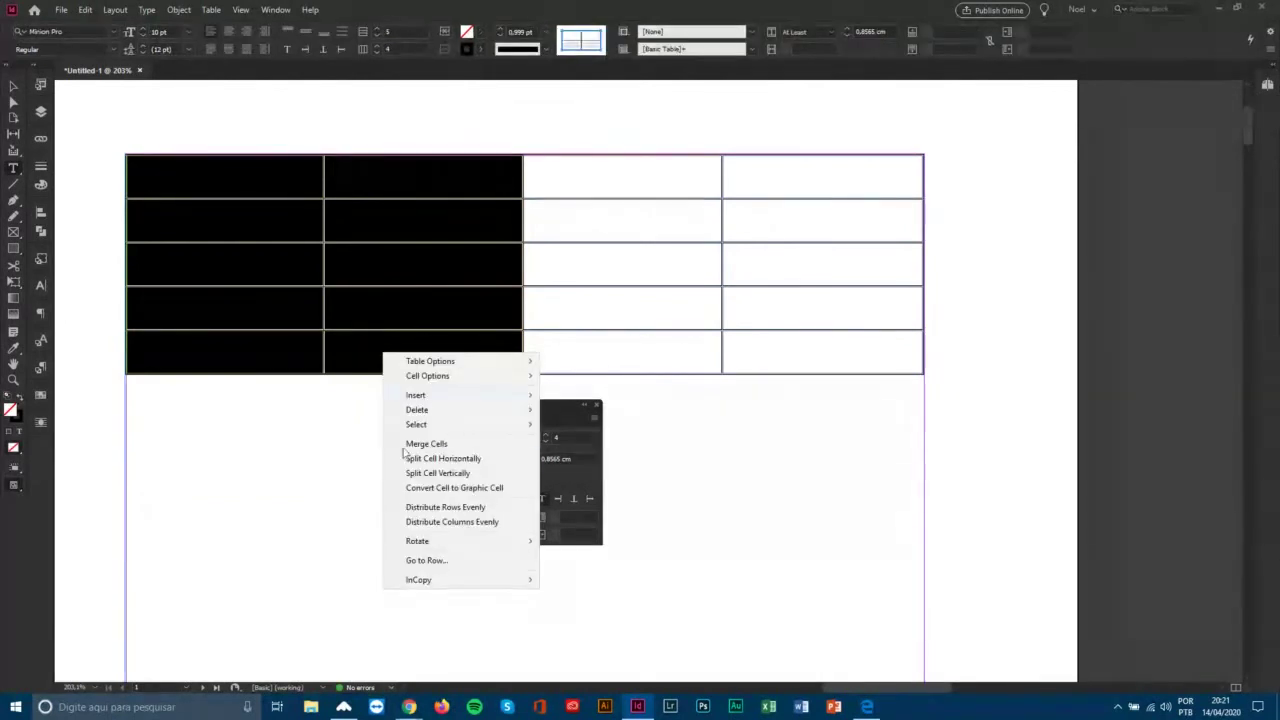
left_click(435, 448)
left_click(401, 300)
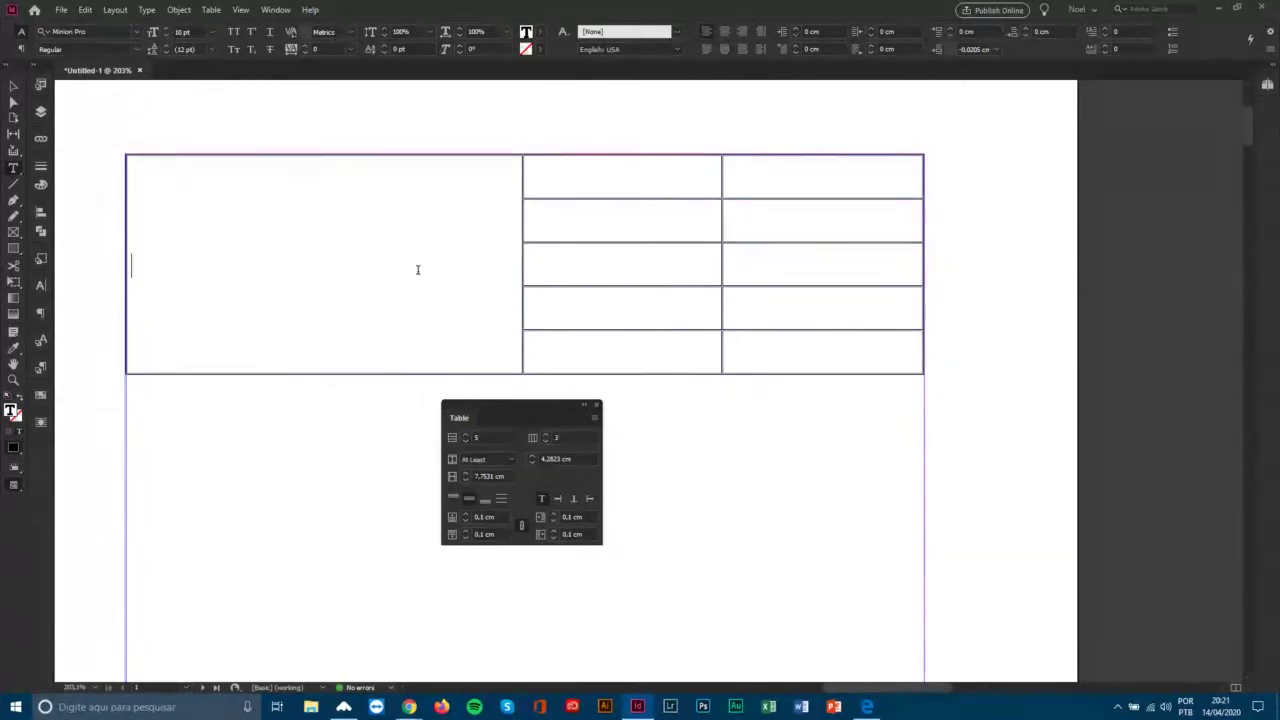
key("ctrl+z")
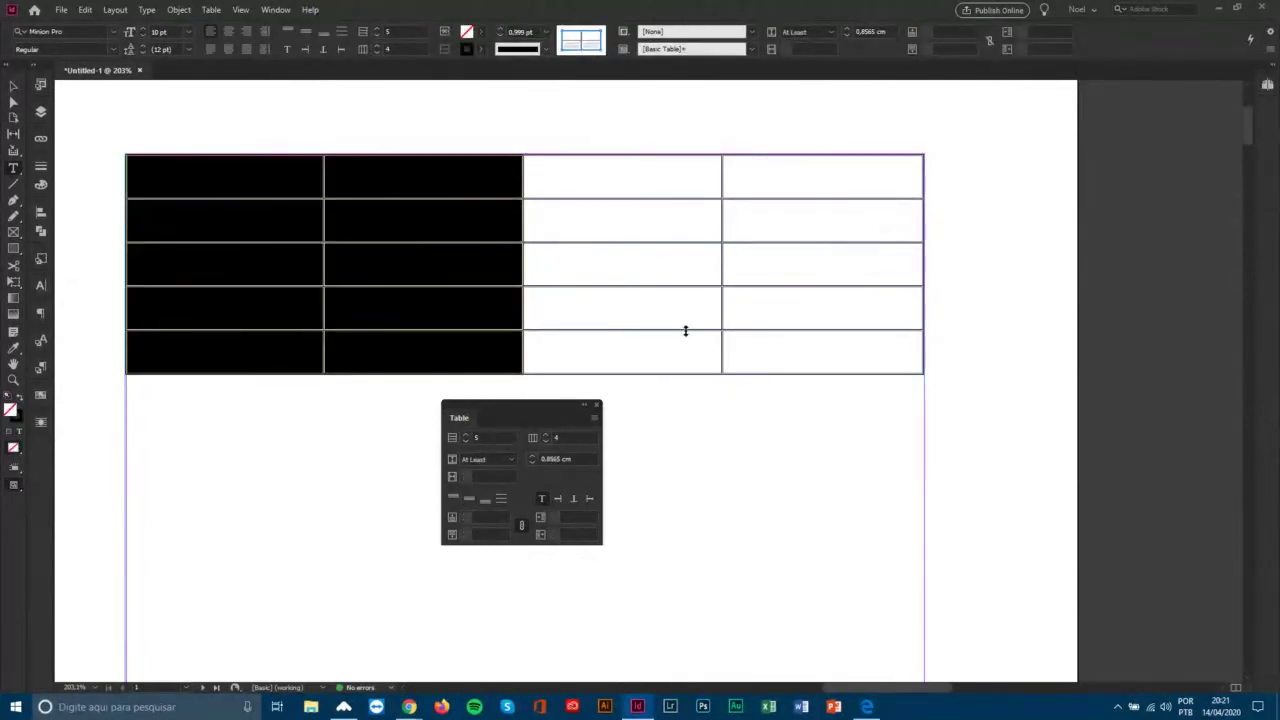
Extend the table downward from its lower border, adding equal rows until it has 11 rows.
left_click(676, 368)
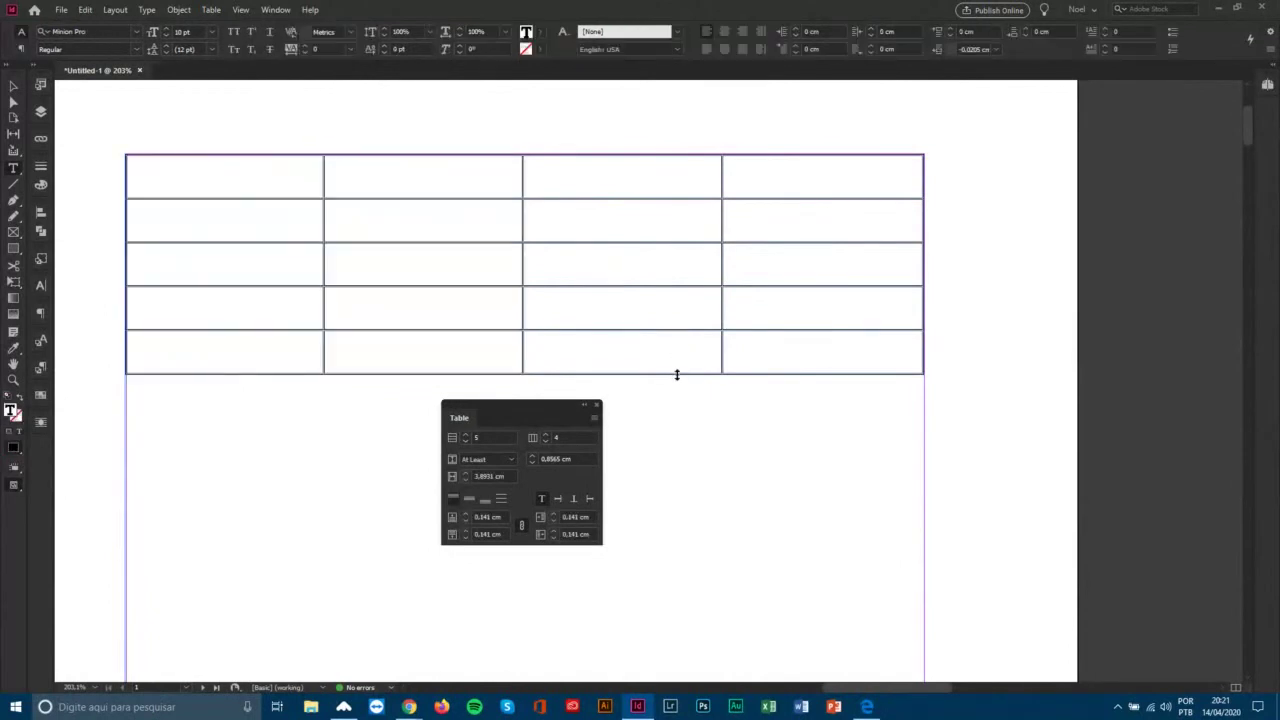
left_click_drag(677, 373, 673, 481)
left_click_drag(692, 634, 694, 636)
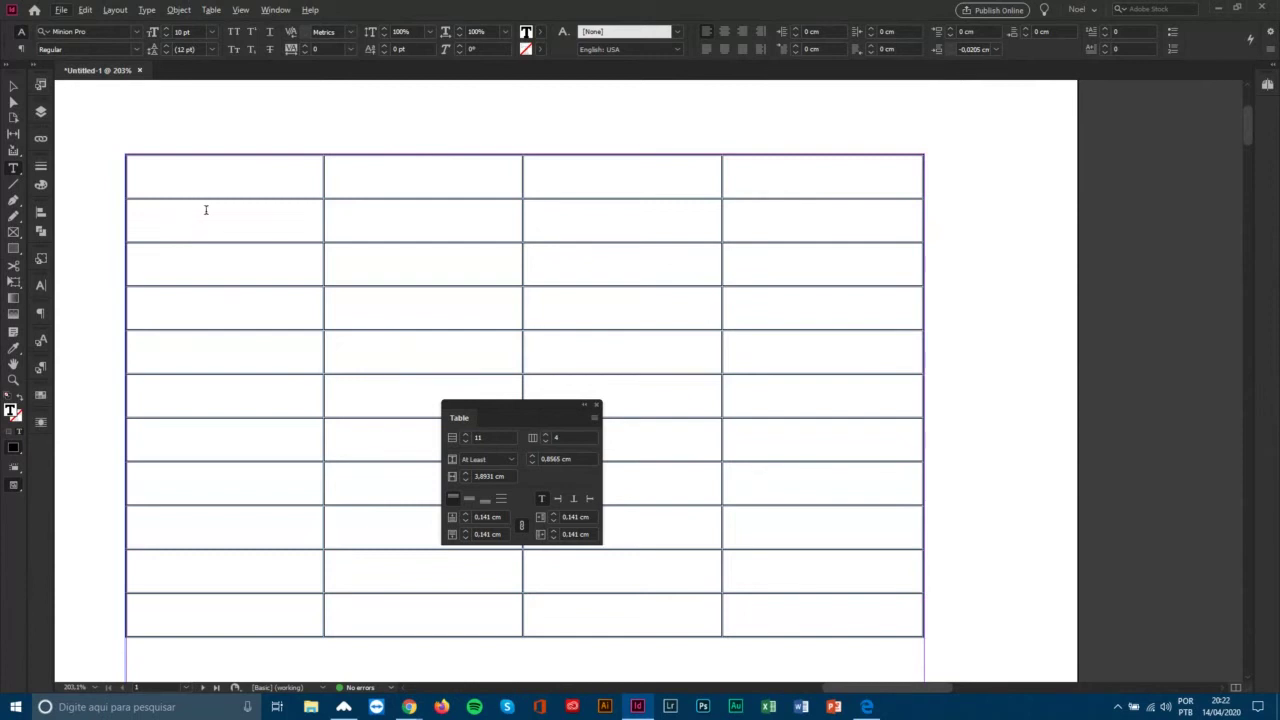
left_click_drag(269, 188, 867, 275)
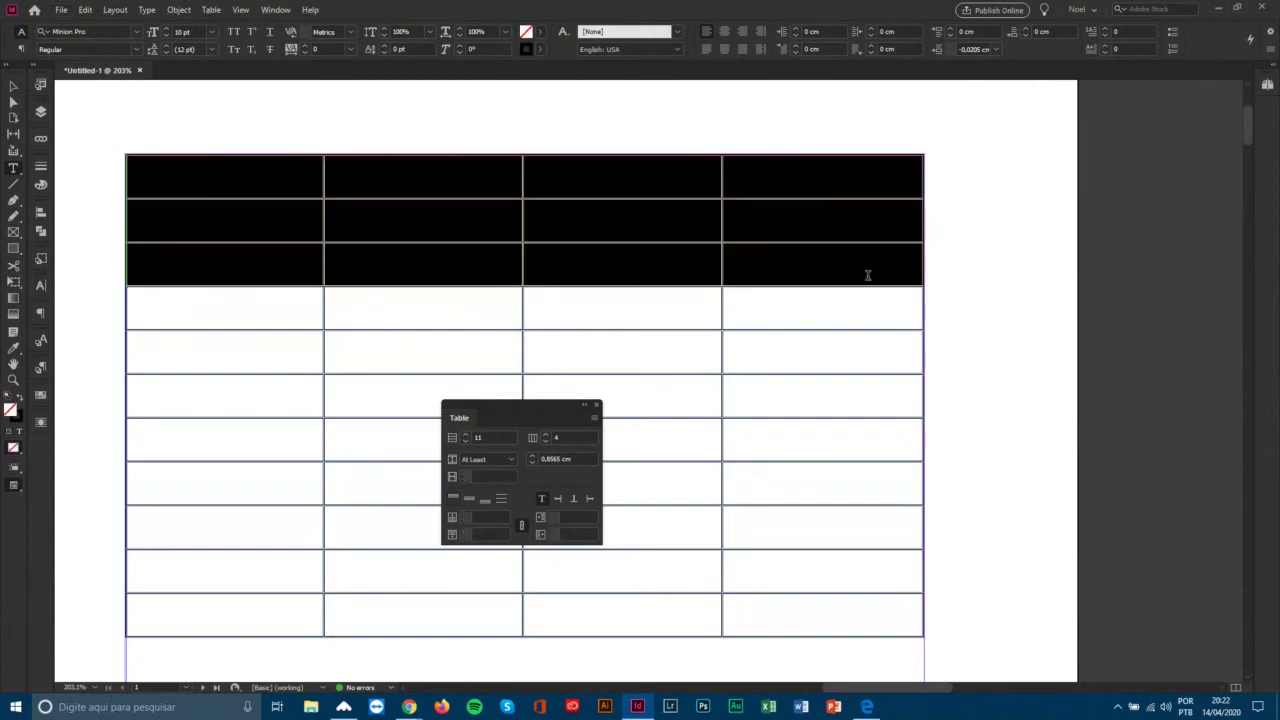
left_click_drag(822, 315, 848, 410)
left_click(889, 437)
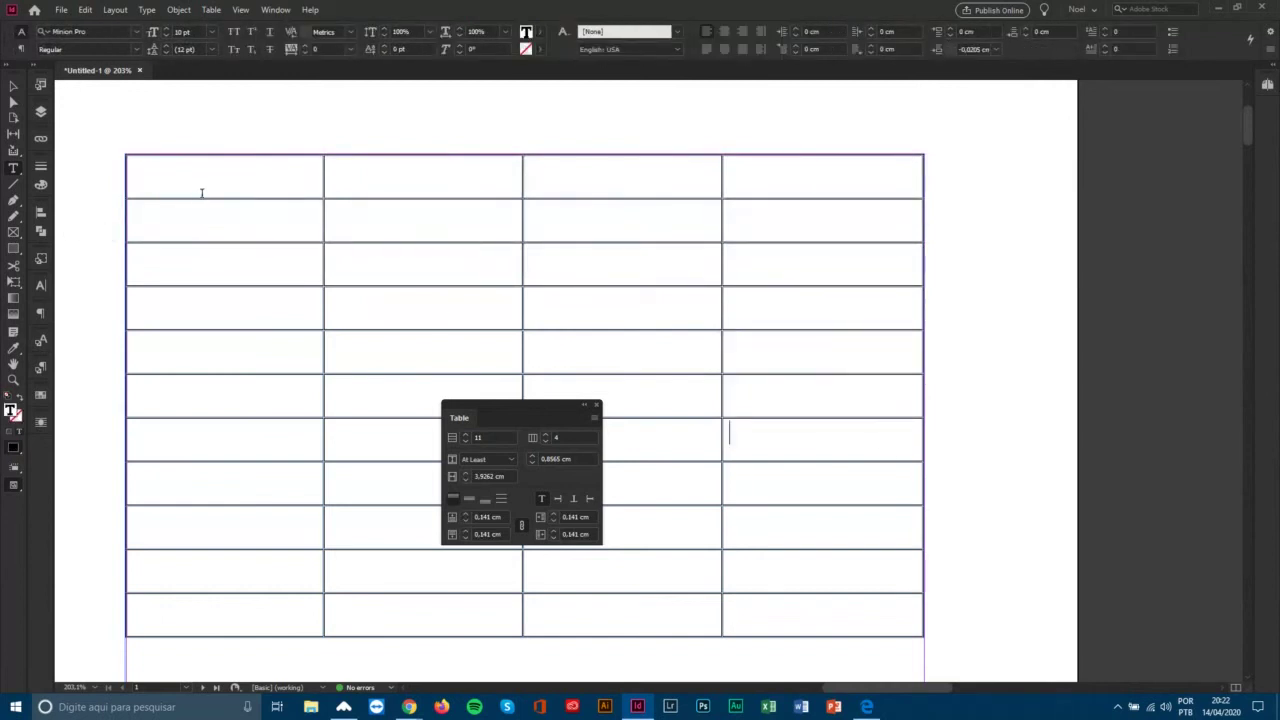
Merge the first column's cells in three groups of three, covering rows 1 to 9.
left_click_drag(200, 177, 214, 268)
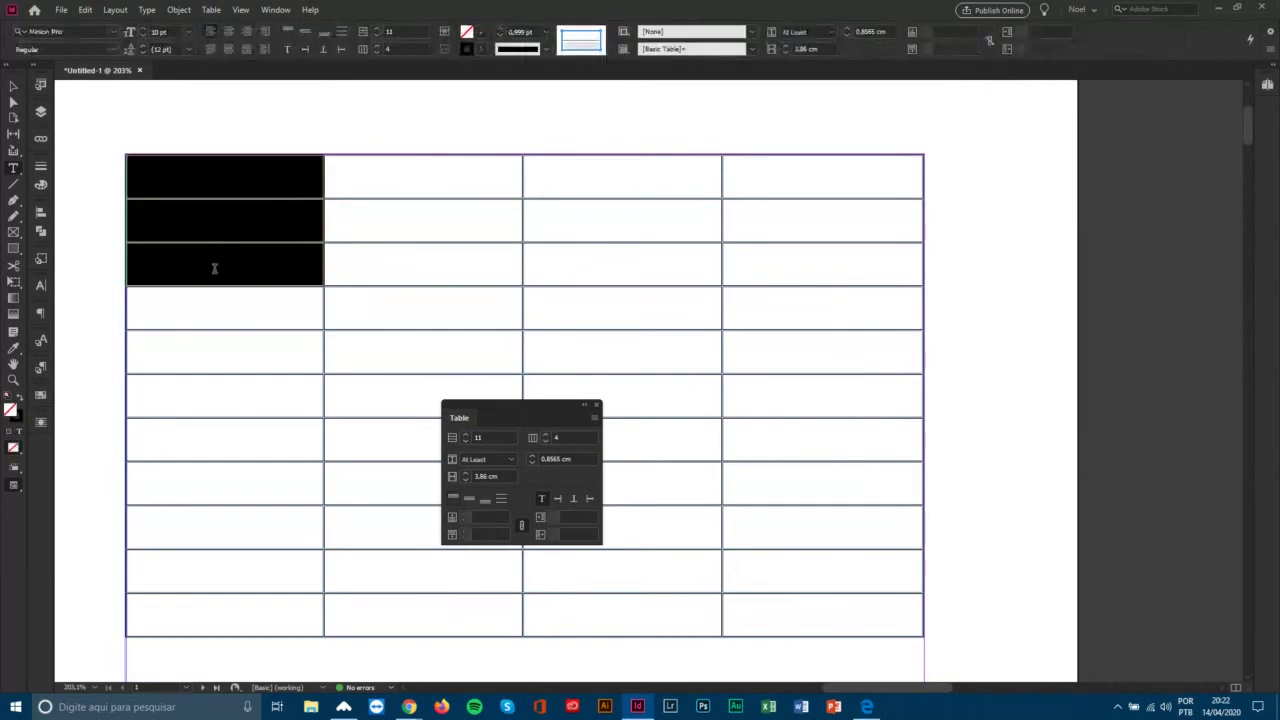
right_click(212, 270)
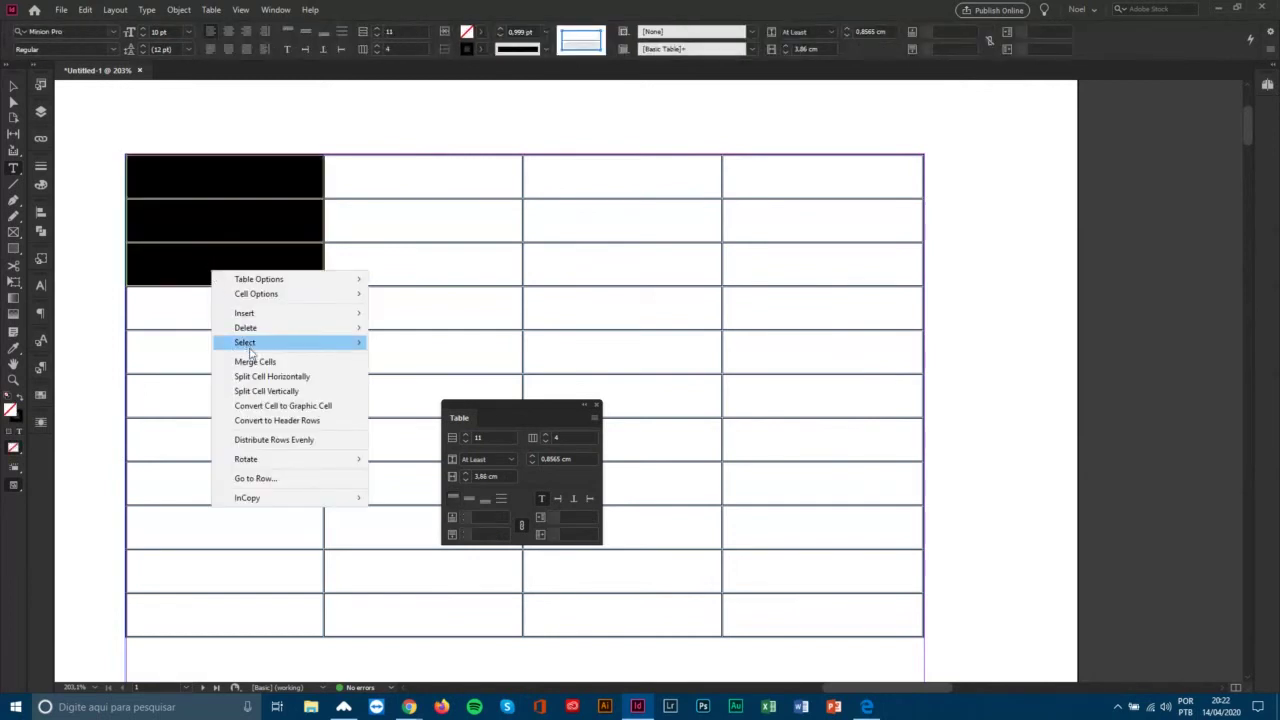
left_click(255, 362)
left_click(278, 308)
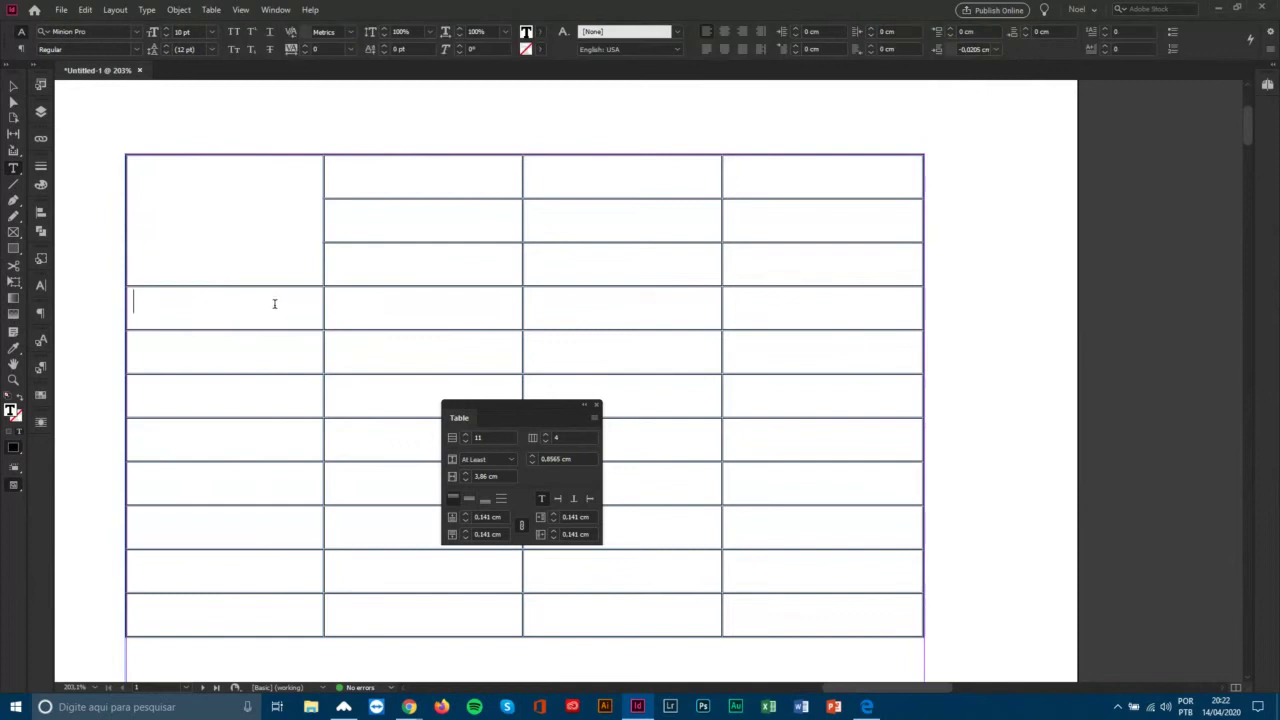
left_click_drag(274, 303, 275, 396)
right_click(274, 397)
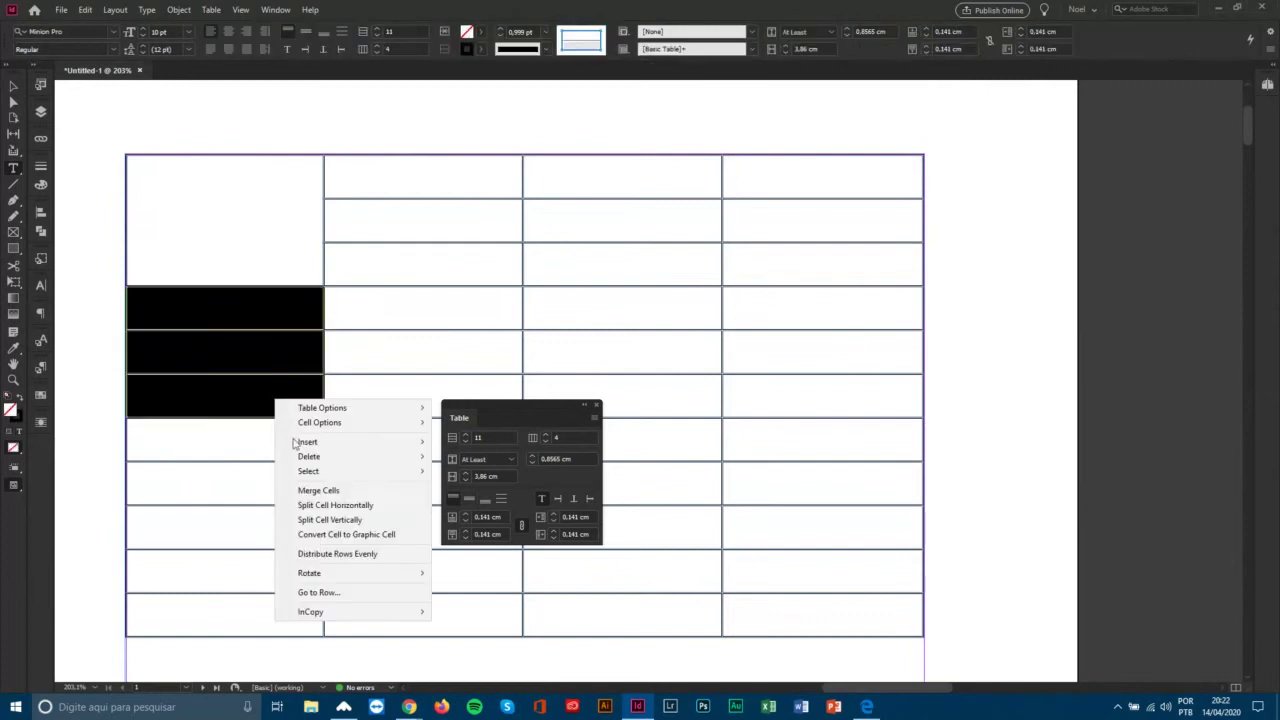
left_click(318, 490)
left_click_drag(251, 443, 245, 518)
right_click(245, 518)
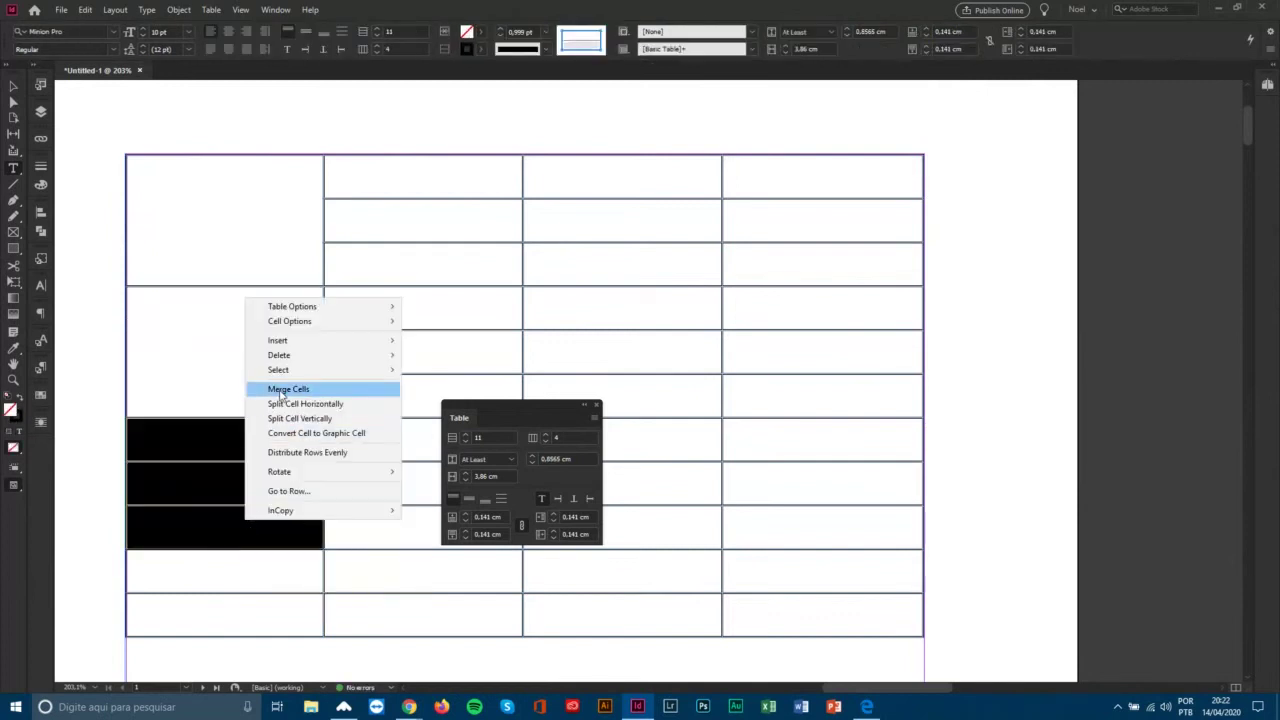
left_click(278, 388)
Add a twelfth row at the table's end and merge the last three cells of the first column.
scroll(278, 386, "down", 3)
left_click(864, 471)
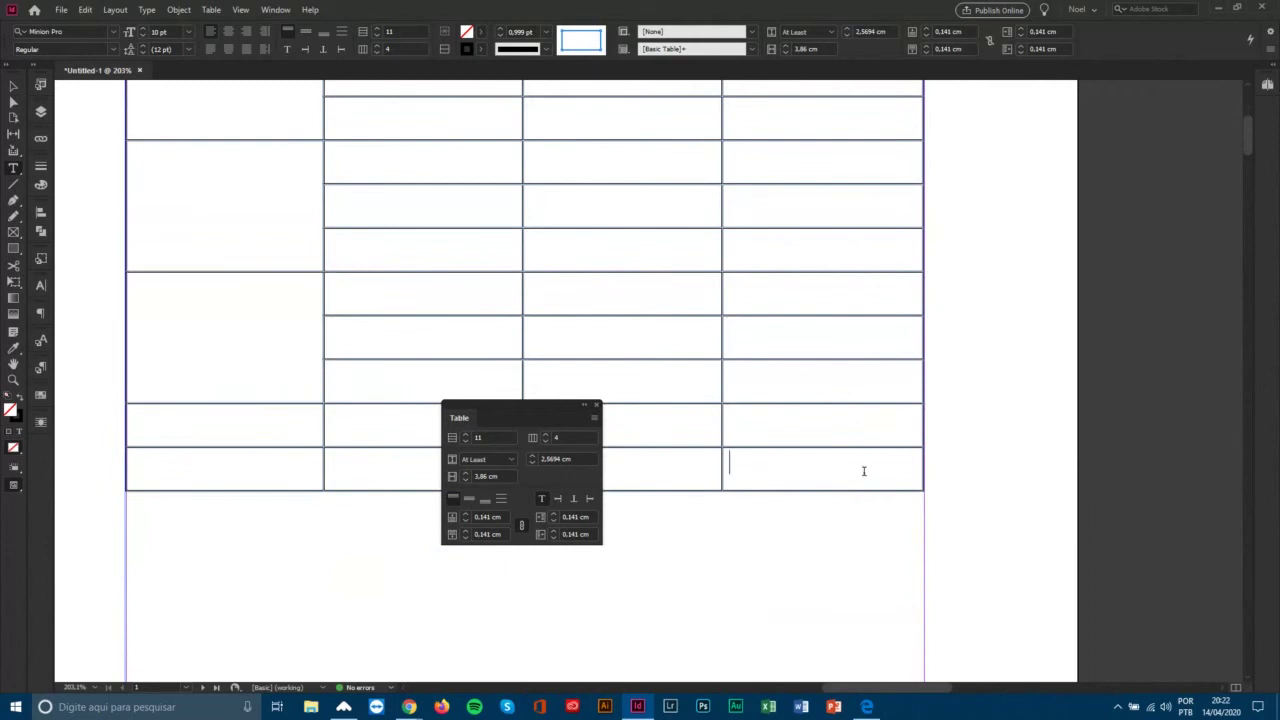
key("Tab")
left_click_drag(259, 421, 251, 512)
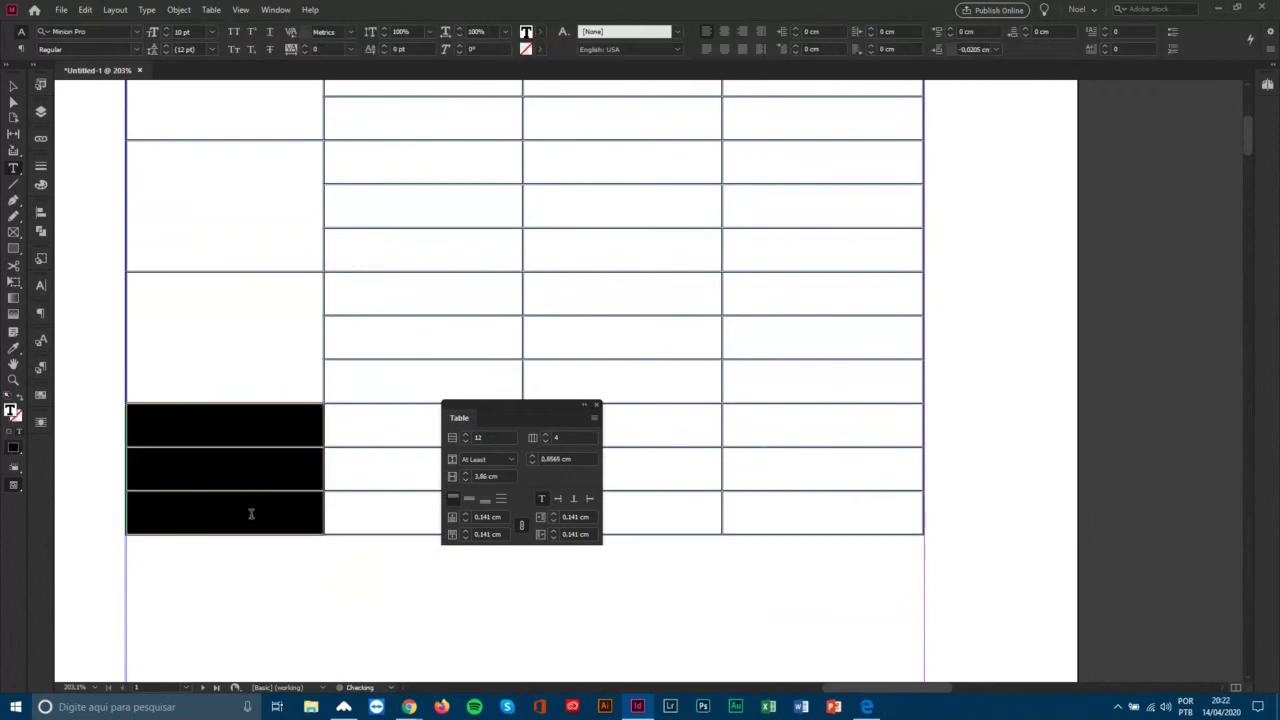
right_click(251, 509)
left_click(295, 365)
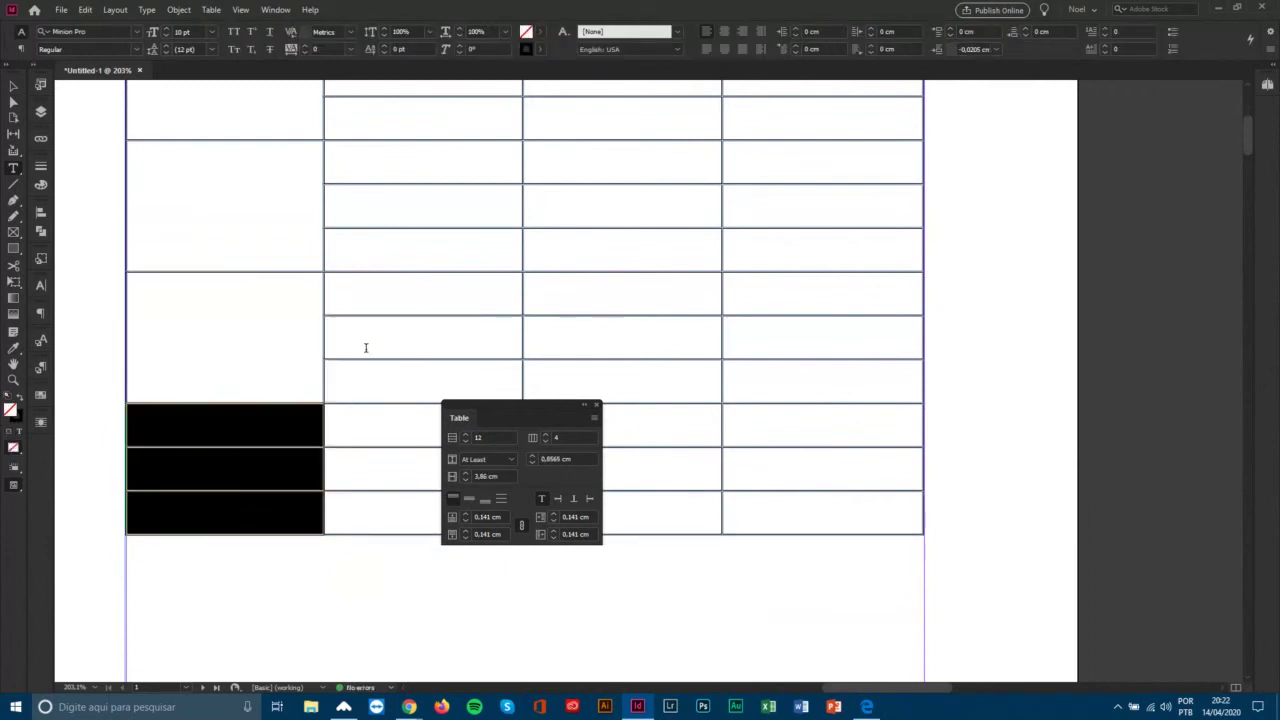
Narrow the first column to about 1.25 cm by moving its border with the second column.
scroll(377, 346, "up", 3)
left_click(281, 244)
left_click_drag(323, 228, 190, 220)
Rotate the text of the first merged cell by 270° and enter "CATEGORIA 1" in it.
left_click(158, 237)
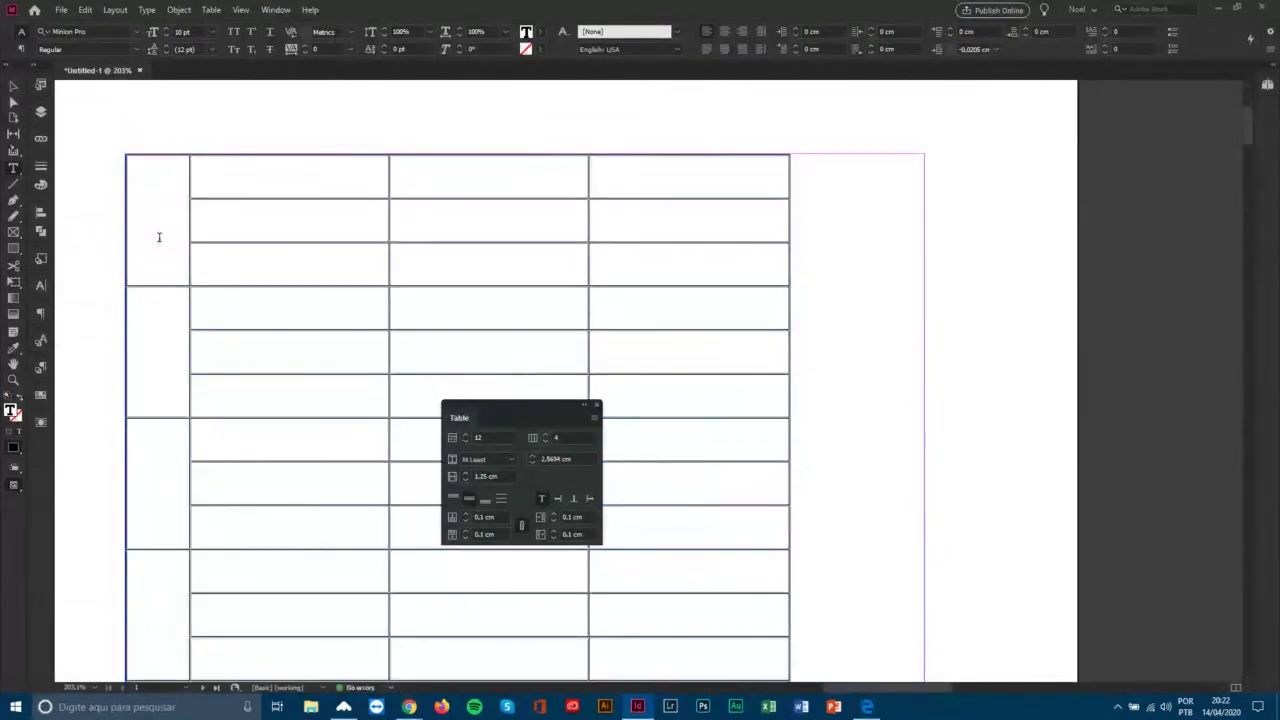
left_click(589, 503)
type("CATEGORIA 1")
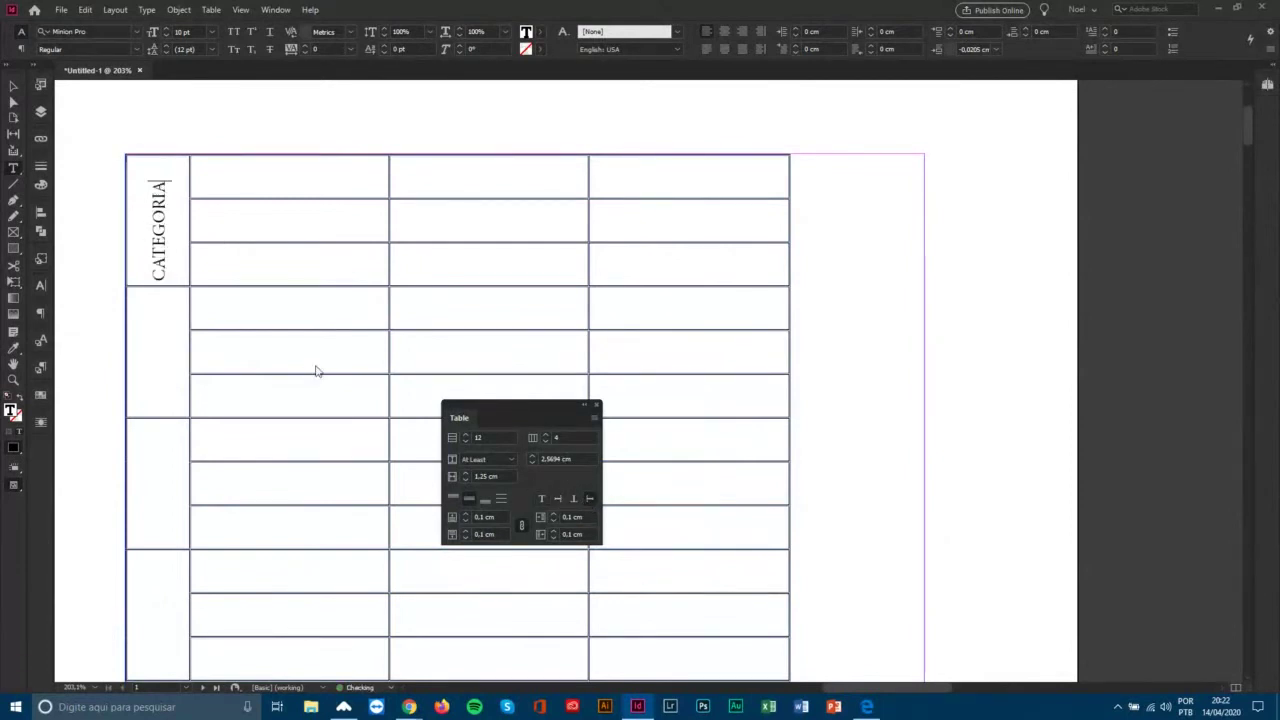
Copy the category label into the second merged cell as "CATEGORIA 2", rotate it 270° and centre the first column's text within its cells.
double_click(157, 241)
key("ctrl+c")
left_click(166, 342)
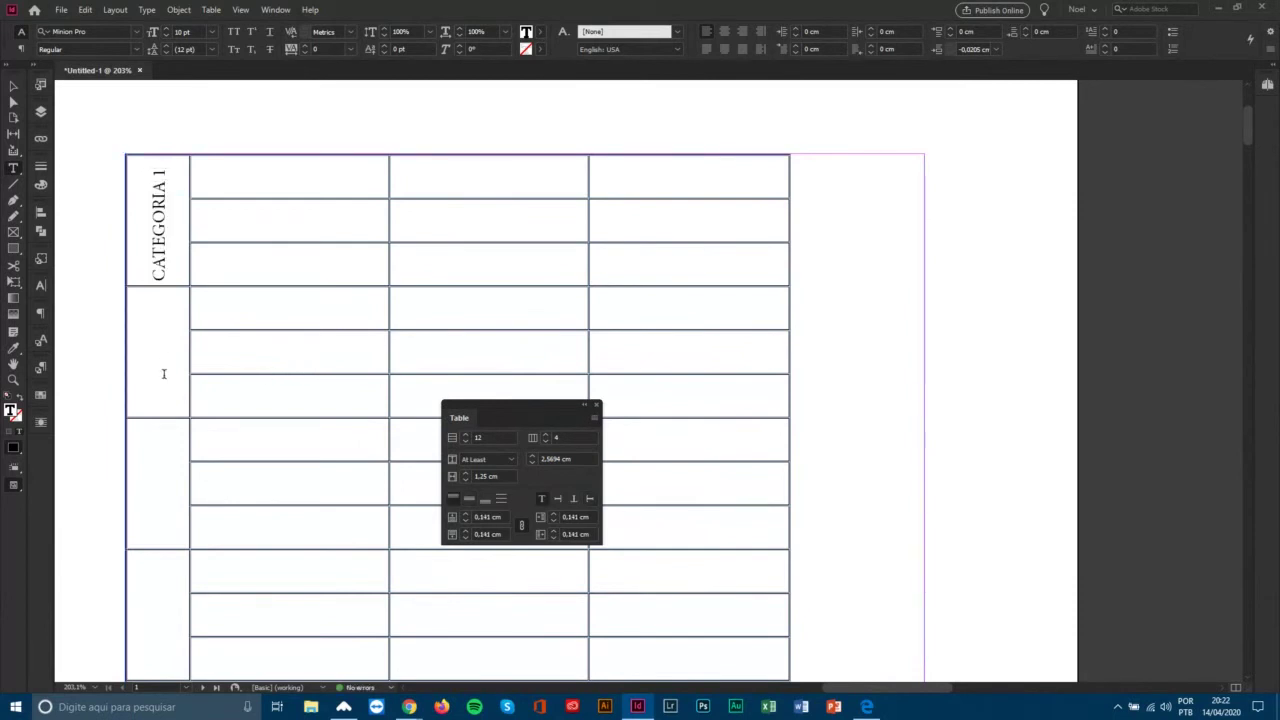
key("ctrl+v")
left_click(557, 498)
left_click(589, 498)
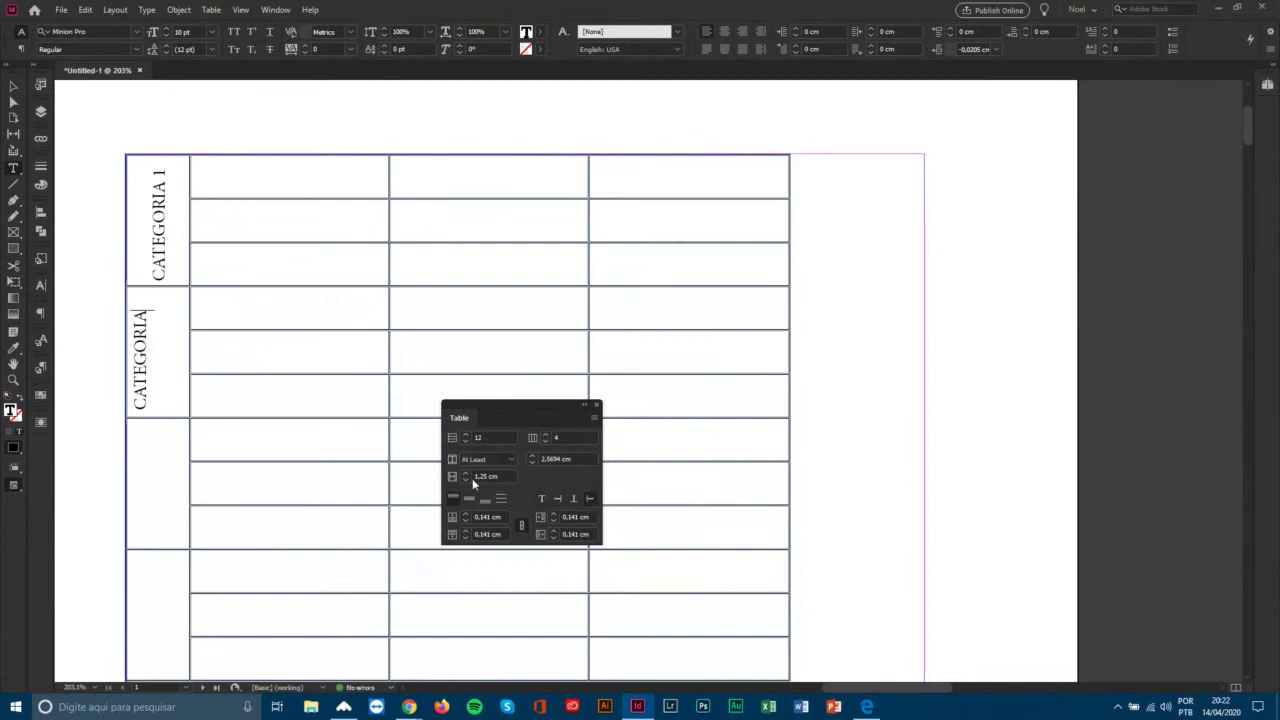
left_click(162, 152)
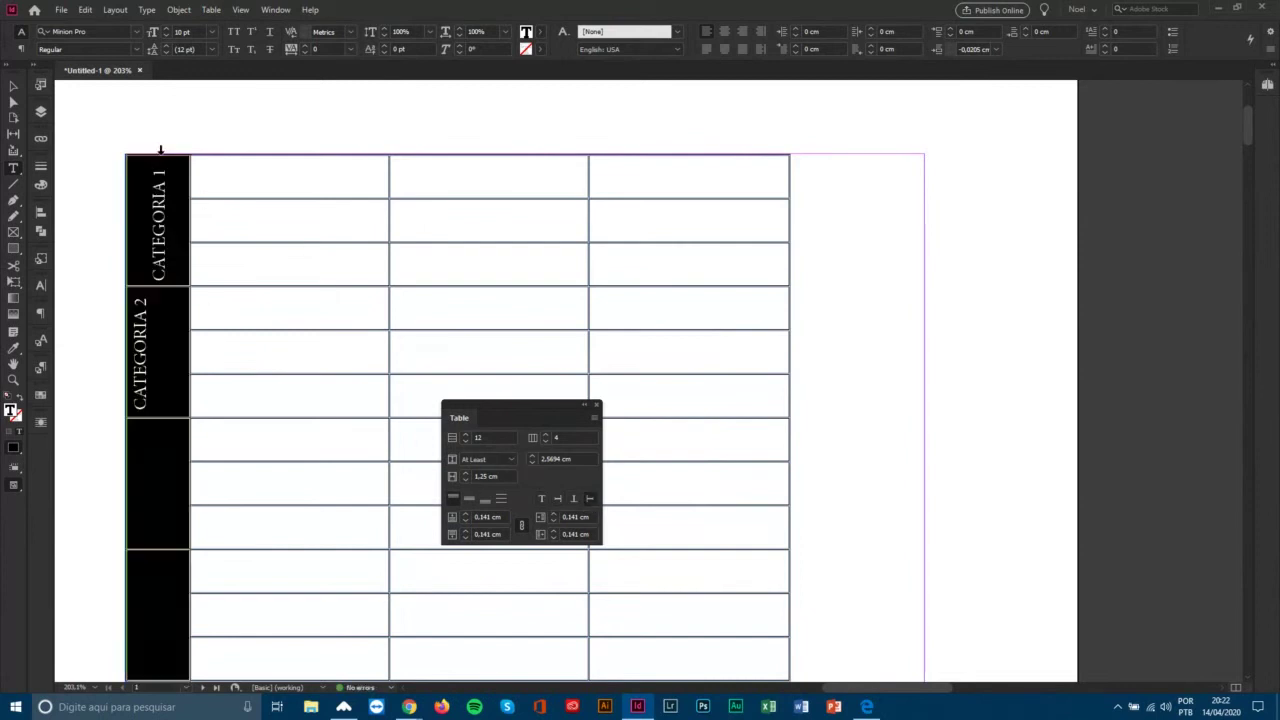
left_click(469, 498)
Enter "CATEGORIA 3" in the third merged cell and rotate the first column's text by 270°.
left_click(154, 495)
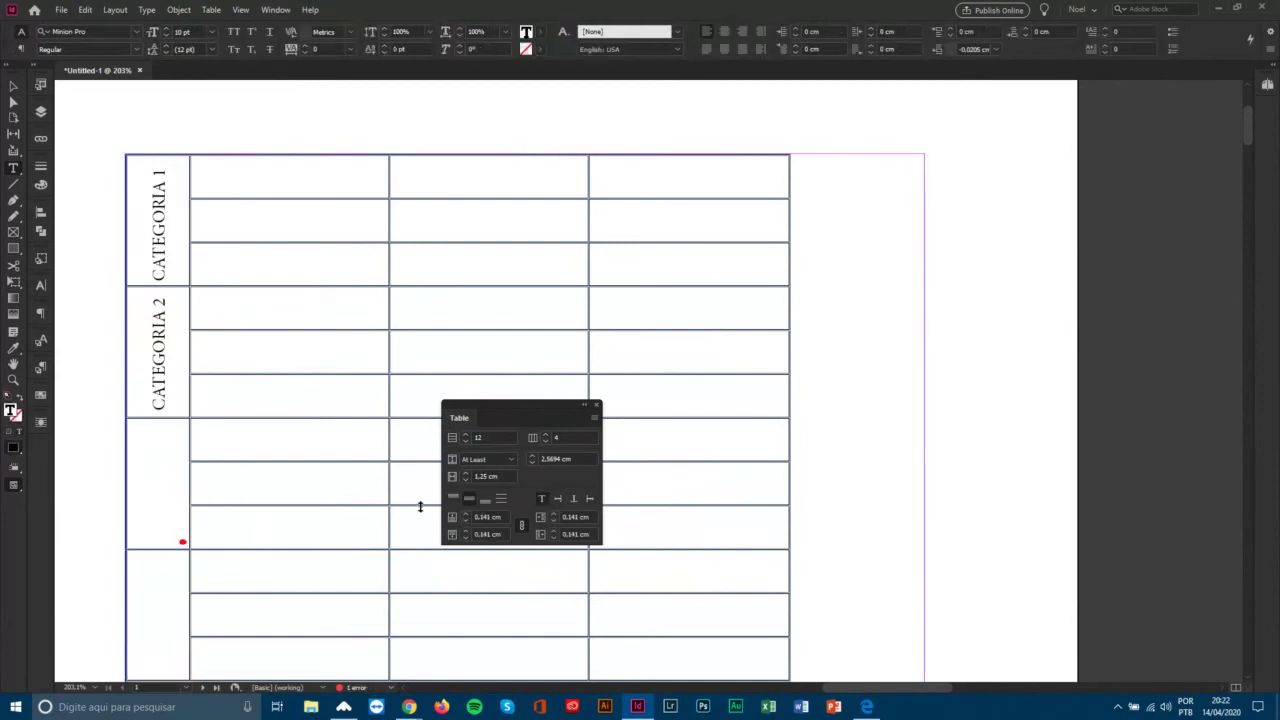
left_click(591, 503)
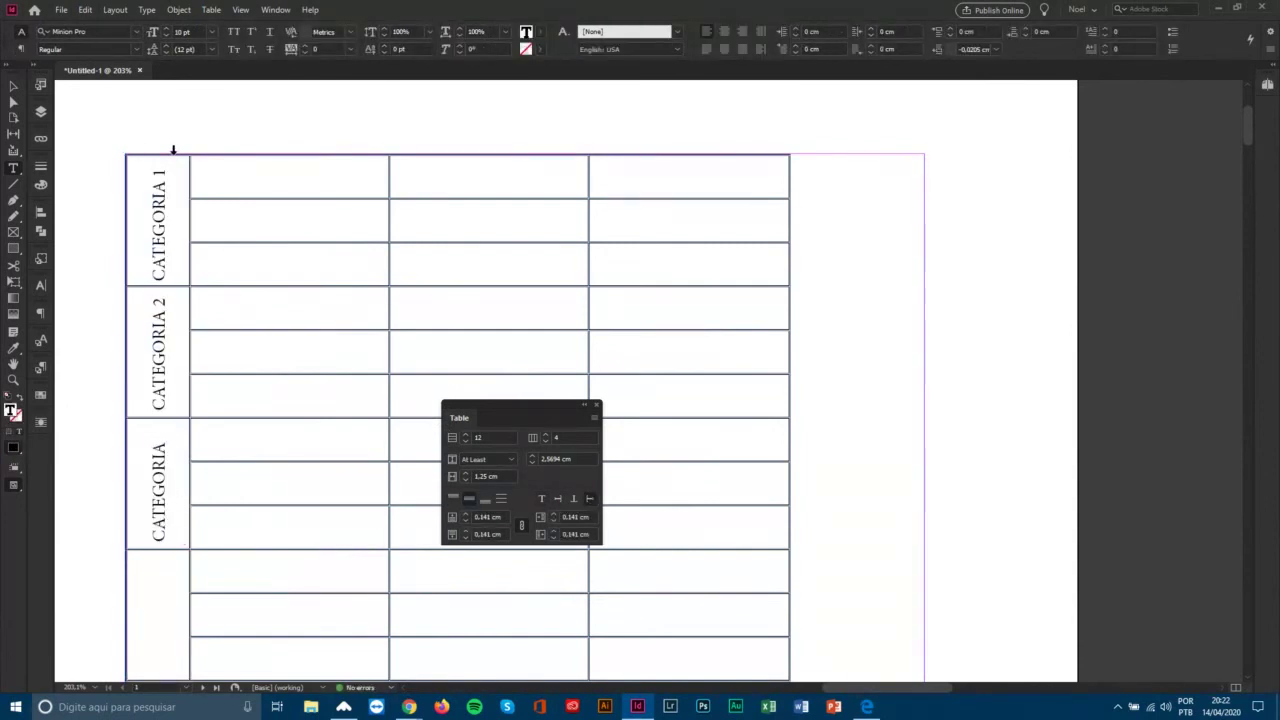
left_click(174, 149)
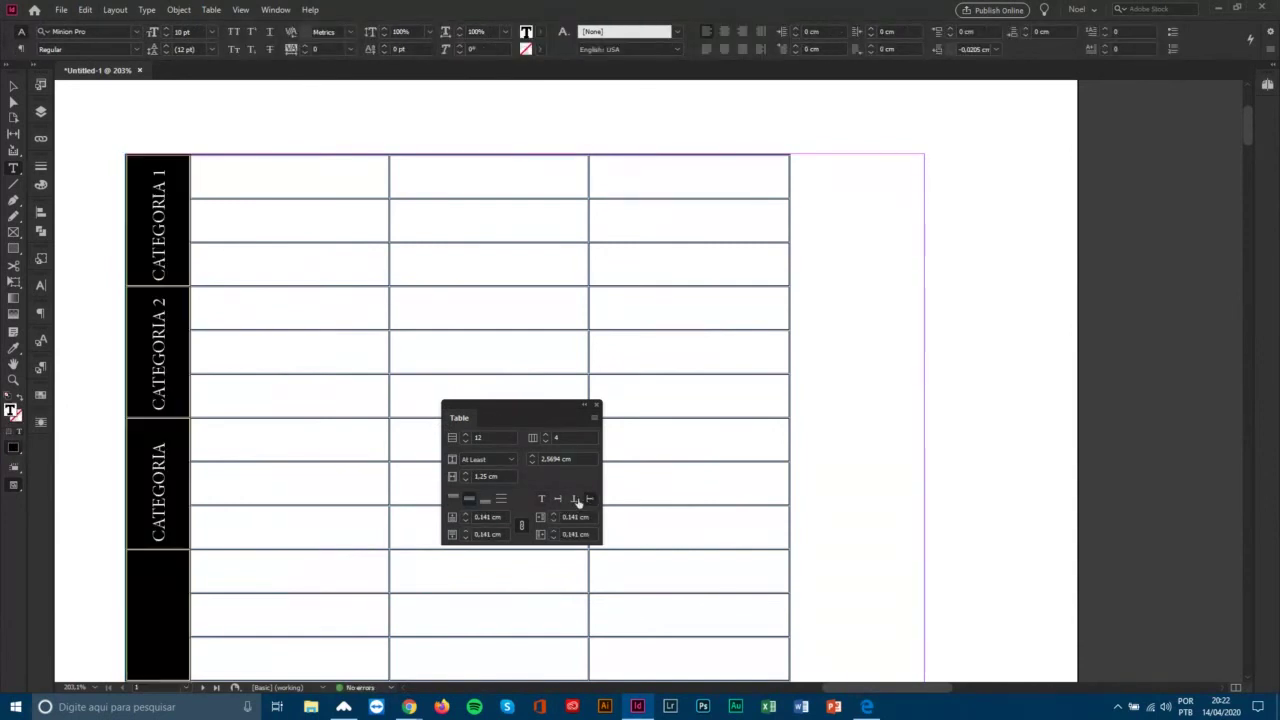
left_click(172, 425)
type("3")
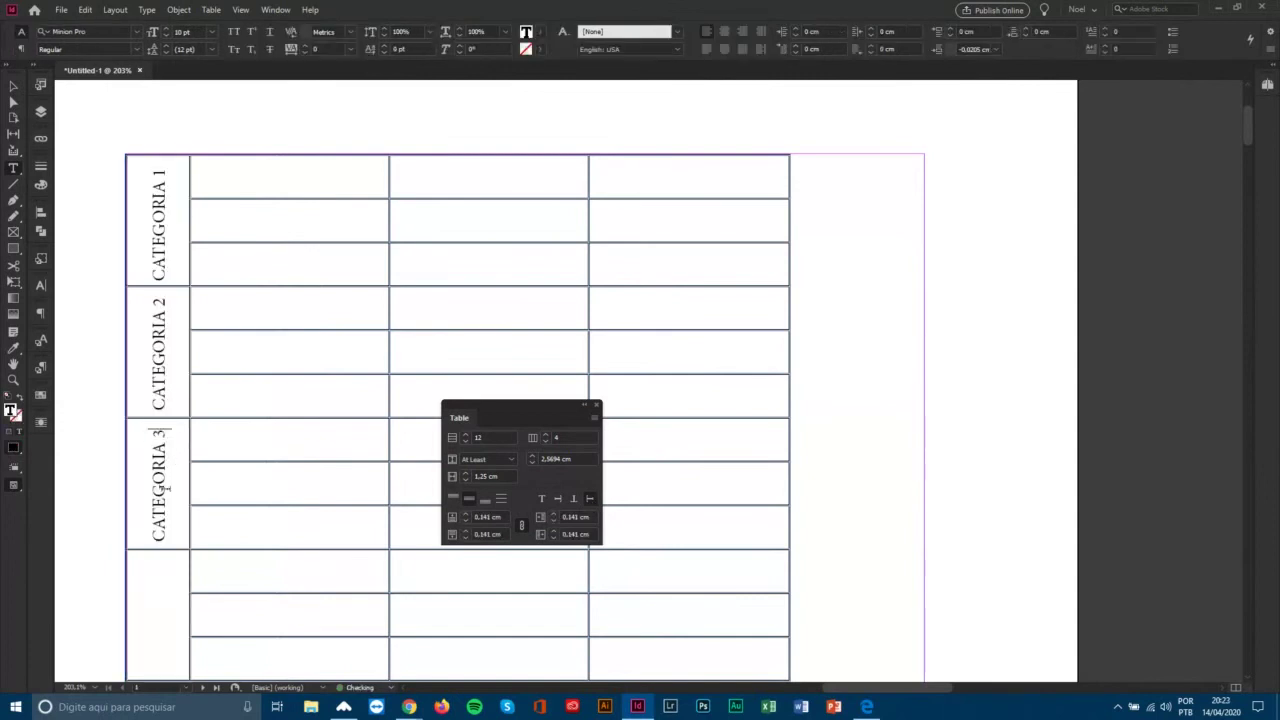
Enter "CATEGORIA 4" in the fourth merged cell and move the floating Table panel clear of the table.
left_click(173, 625)
key("ctrl+v")
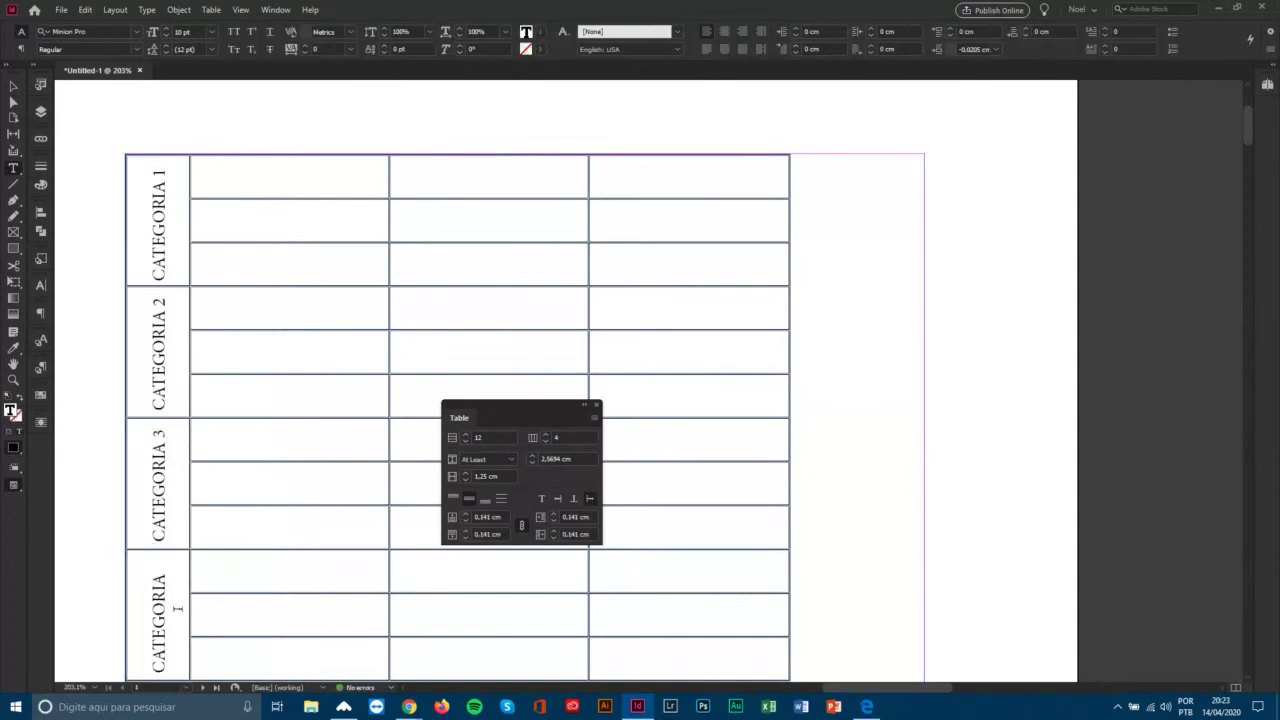
scroll(263, 507, "down", 2)
scroll(266, 506, "up", 1)
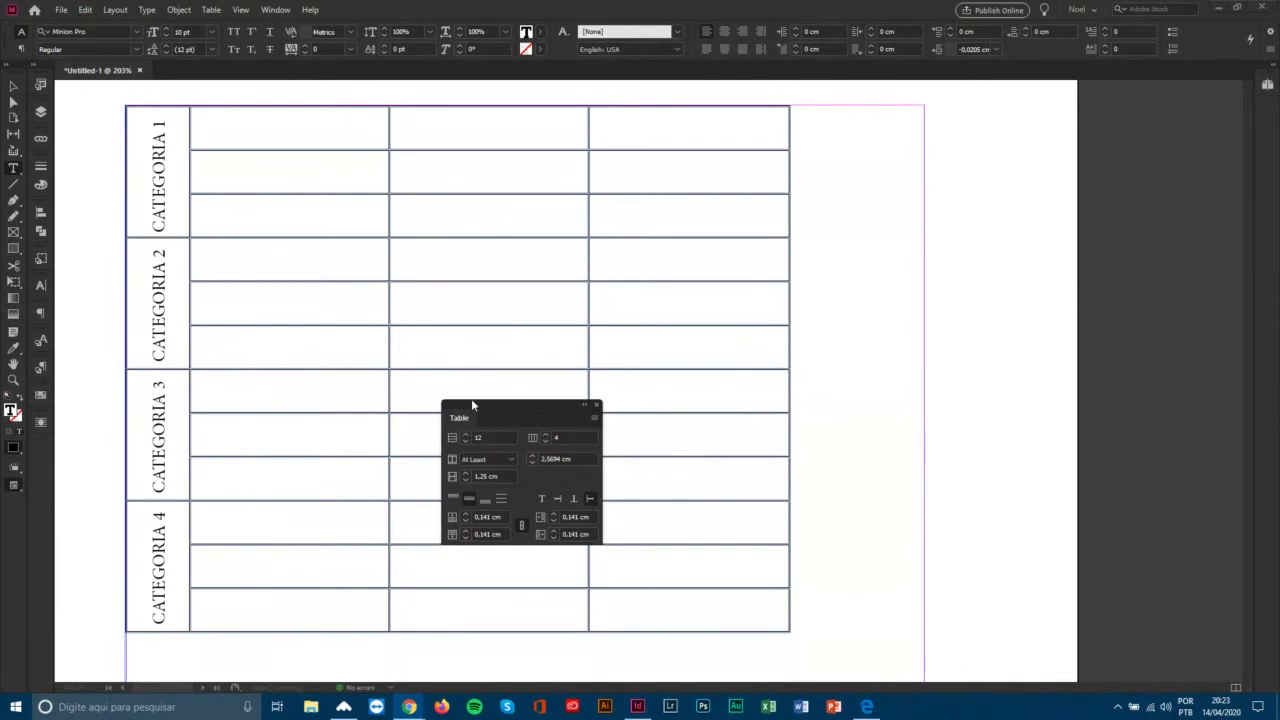
left_click_drag(473, 405, 880, 280)
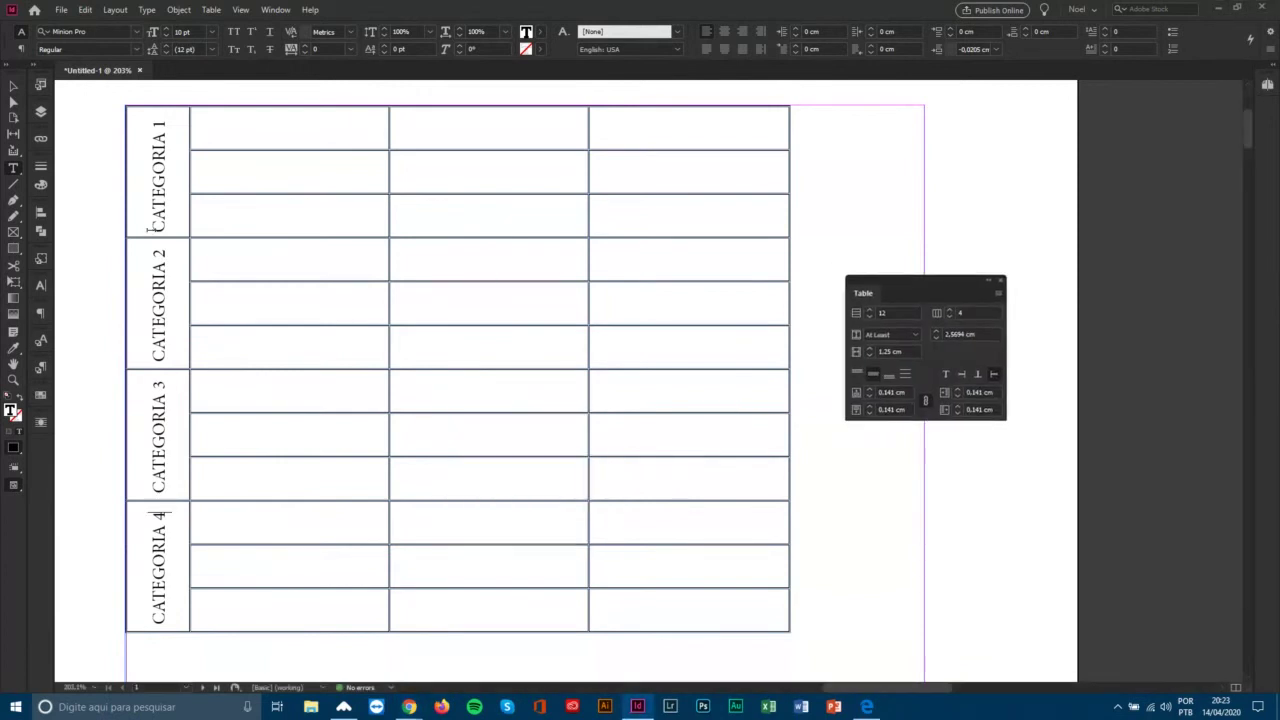
left_click_drag(123, 113, 177, 200)
left_click_drag(121, 253, 155, 345)
left_click_drag(137, 388, 194, 602)
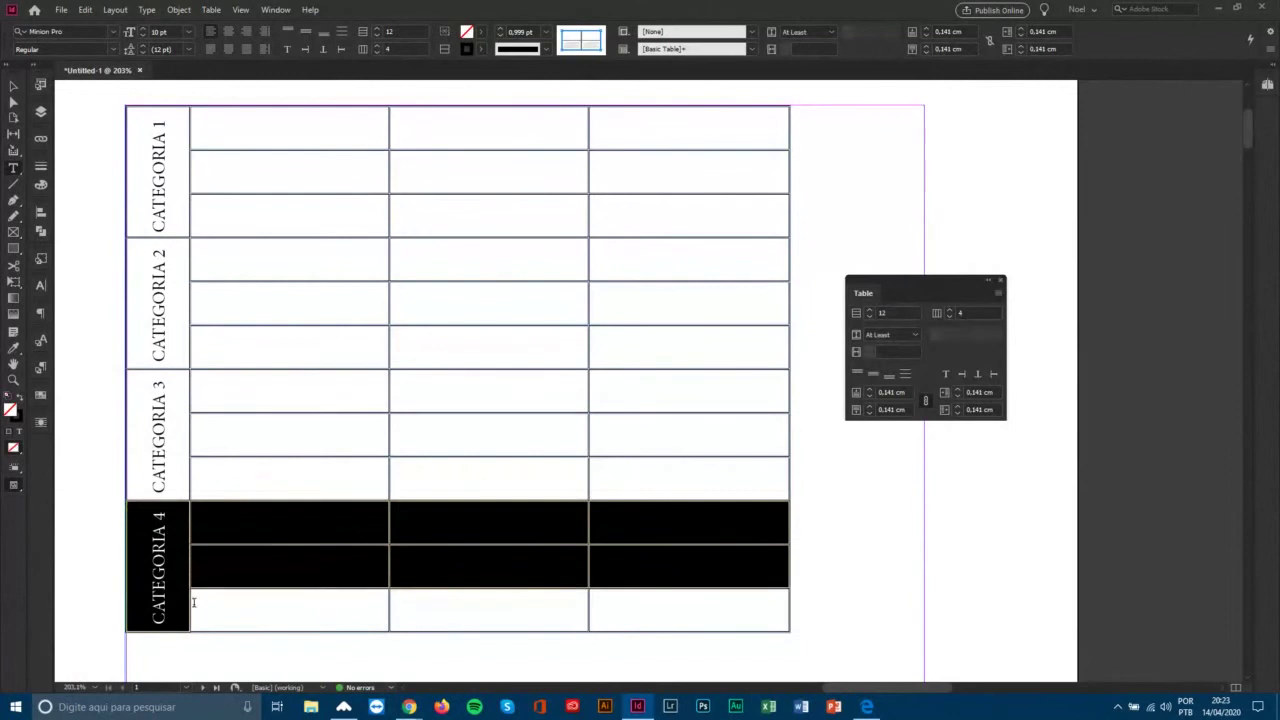
left_click(269, 517)
left_click_drag(268, 128, 624, 130)
left_click_drag(296, 177, 506, 174)
left_click_drag(294, 211, 594, 271)
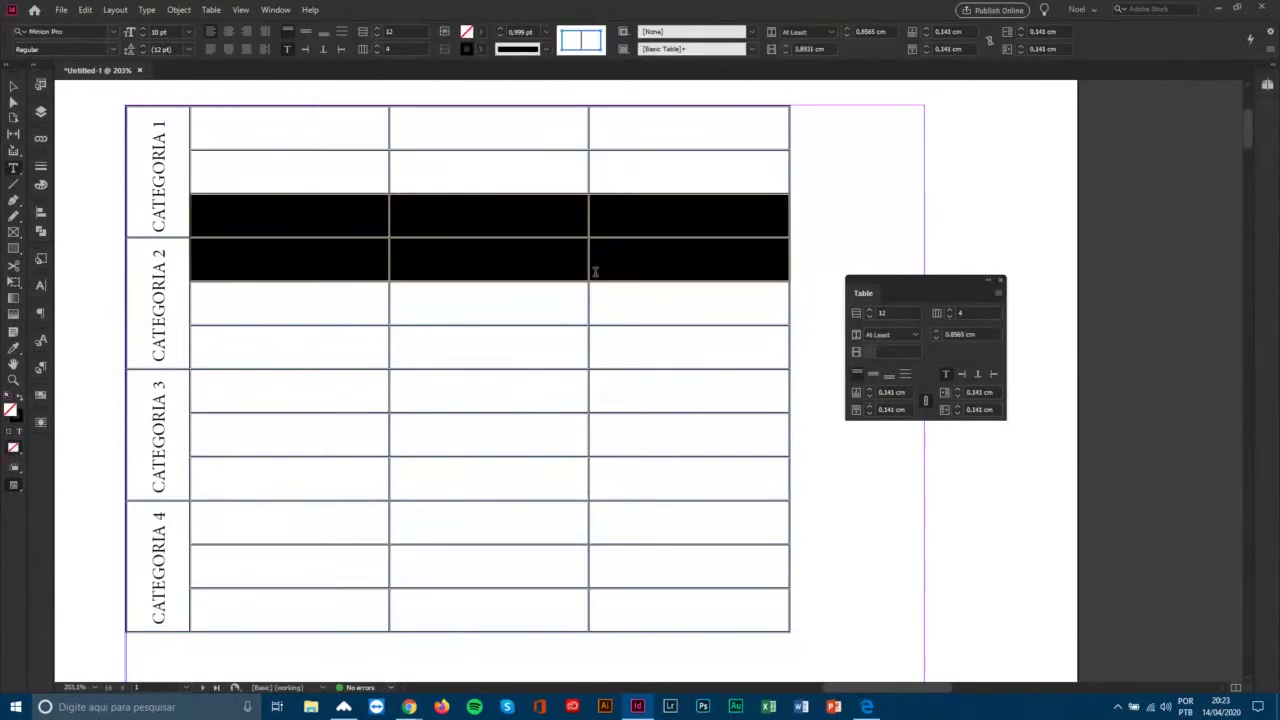
left_click(342, 278)
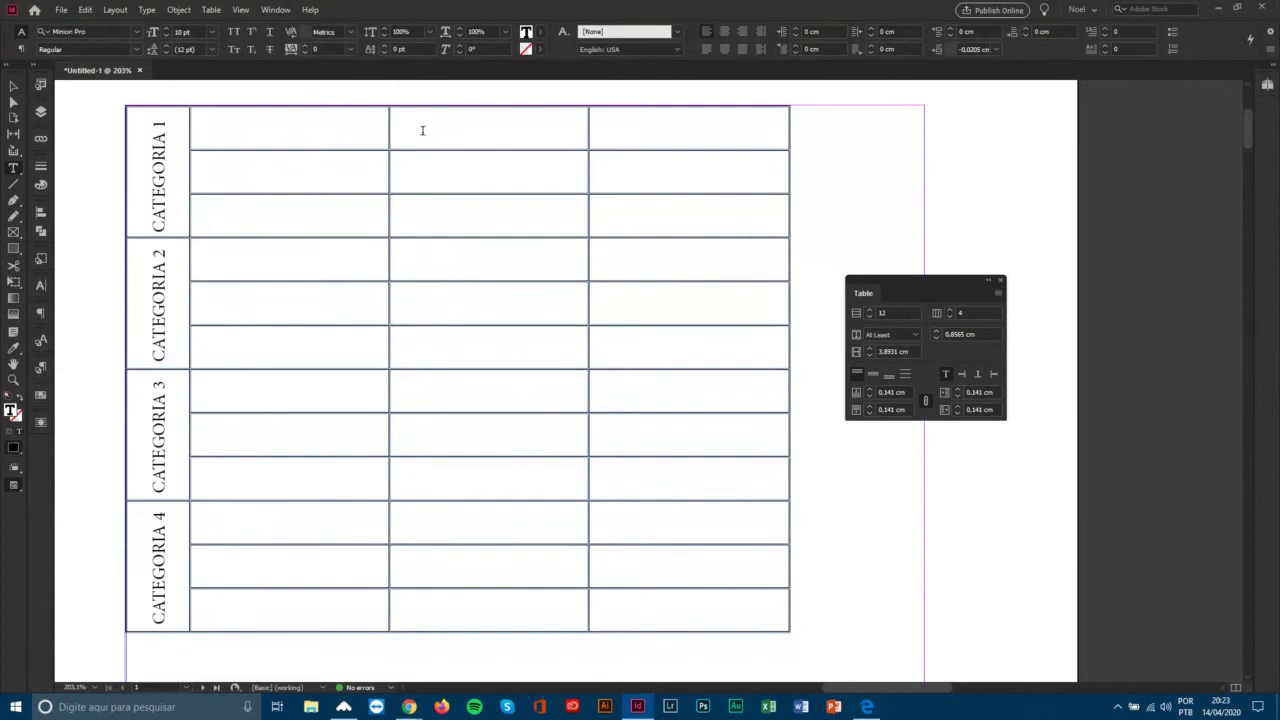
Merge columns 2 to 4 into one cell in each of the three rows beside "CATEGORIA 1".
left_click_drag(422, 130, 620, 137)
right_click(620, 137)
left_click(645, 231)
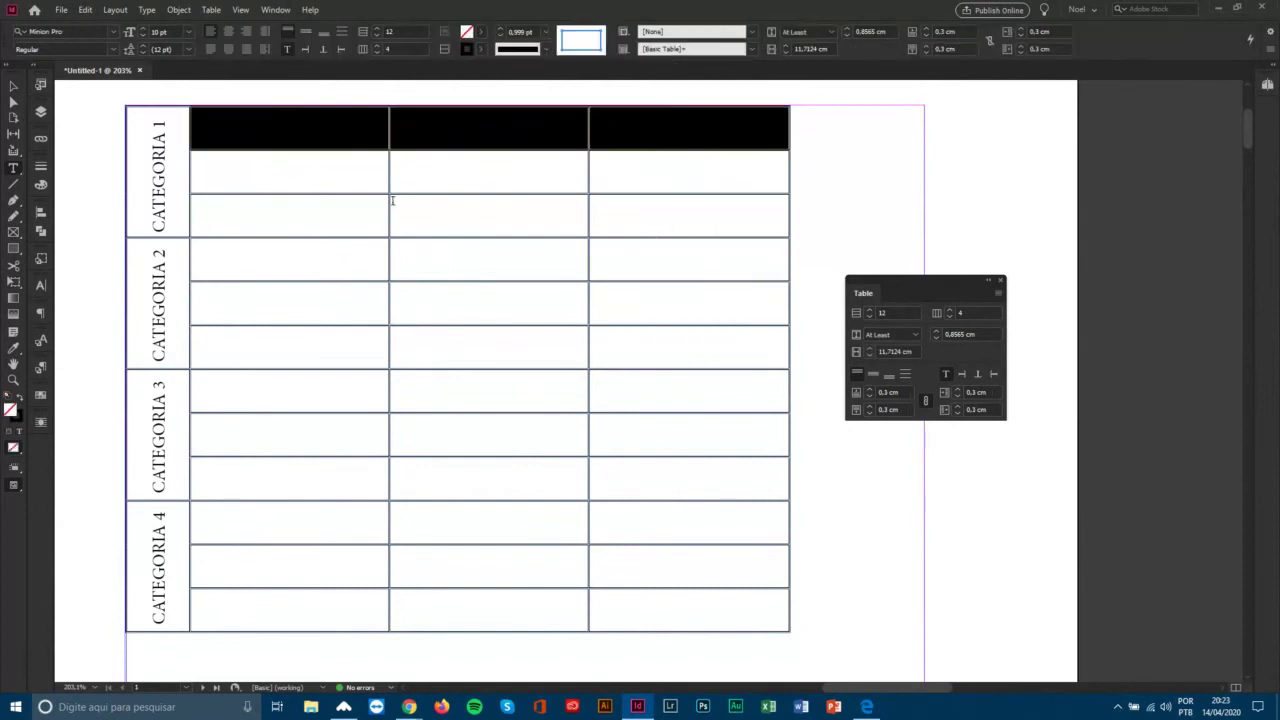
left_click_drag(306, 163, 623, 169)
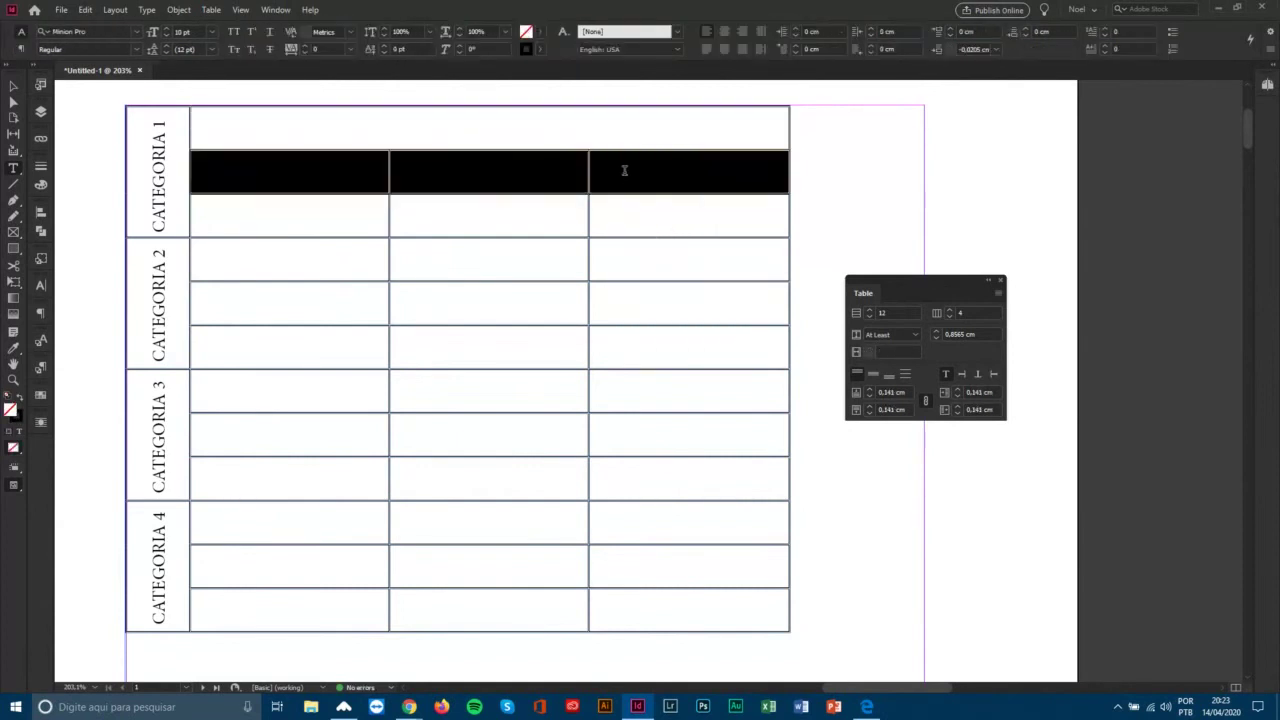
right_click(624, 170)
left_click(705, 265)
left_click(362, 216)
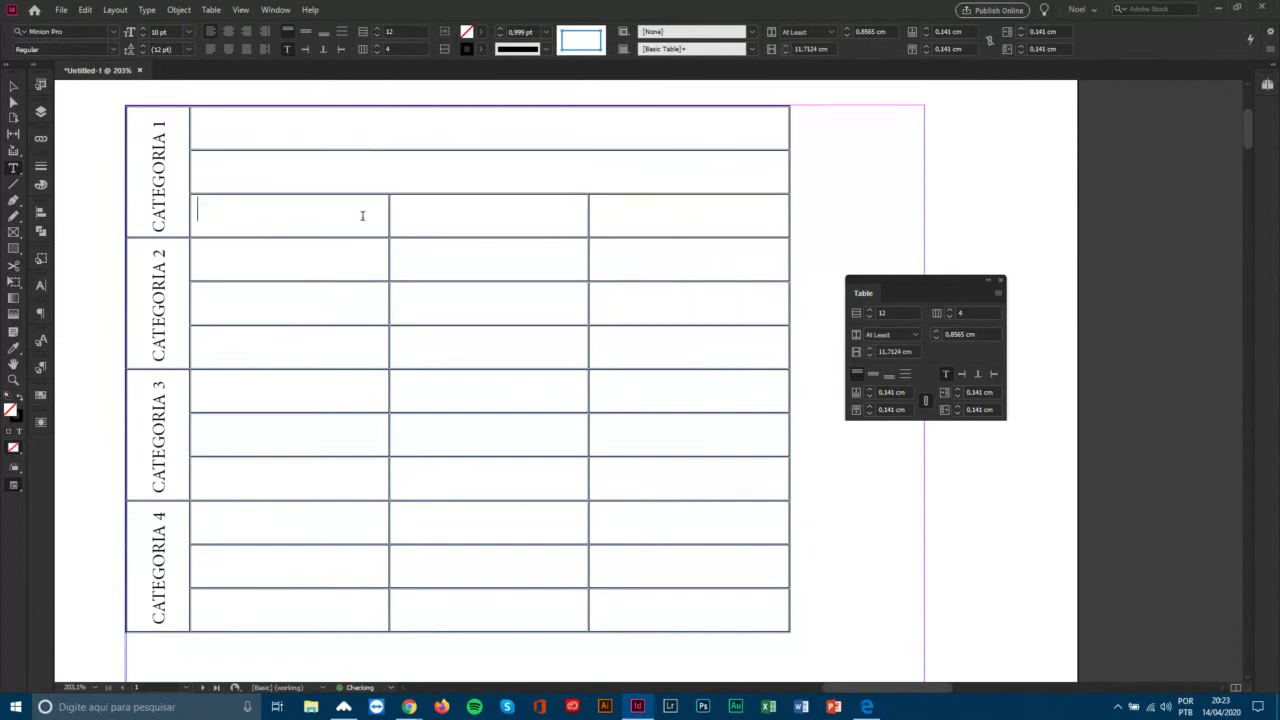
left_click_drag(362, 216, 649, 223)
right_click(649, 223)
left_click(681, 311)
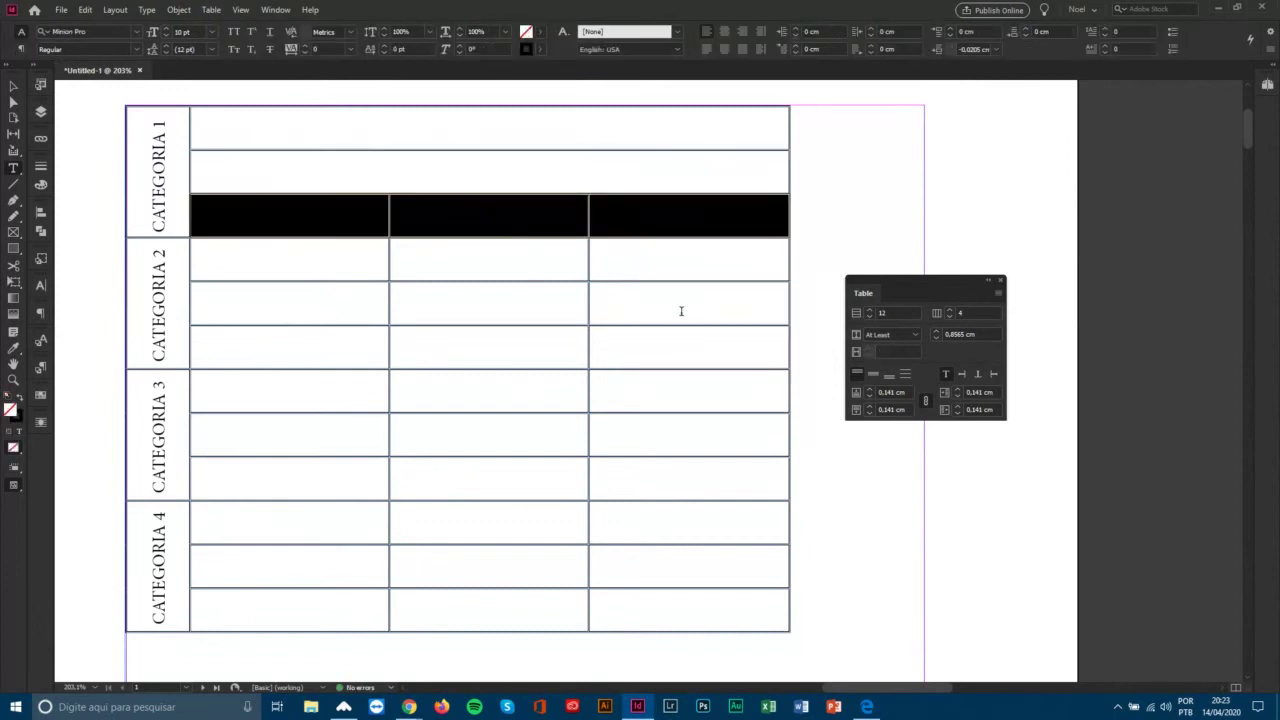
Merge columns 2 to 4 into one cell in each of the first two rows beside "CATEGORIA 2".
left_click_drag(260, 260, 617, 251)
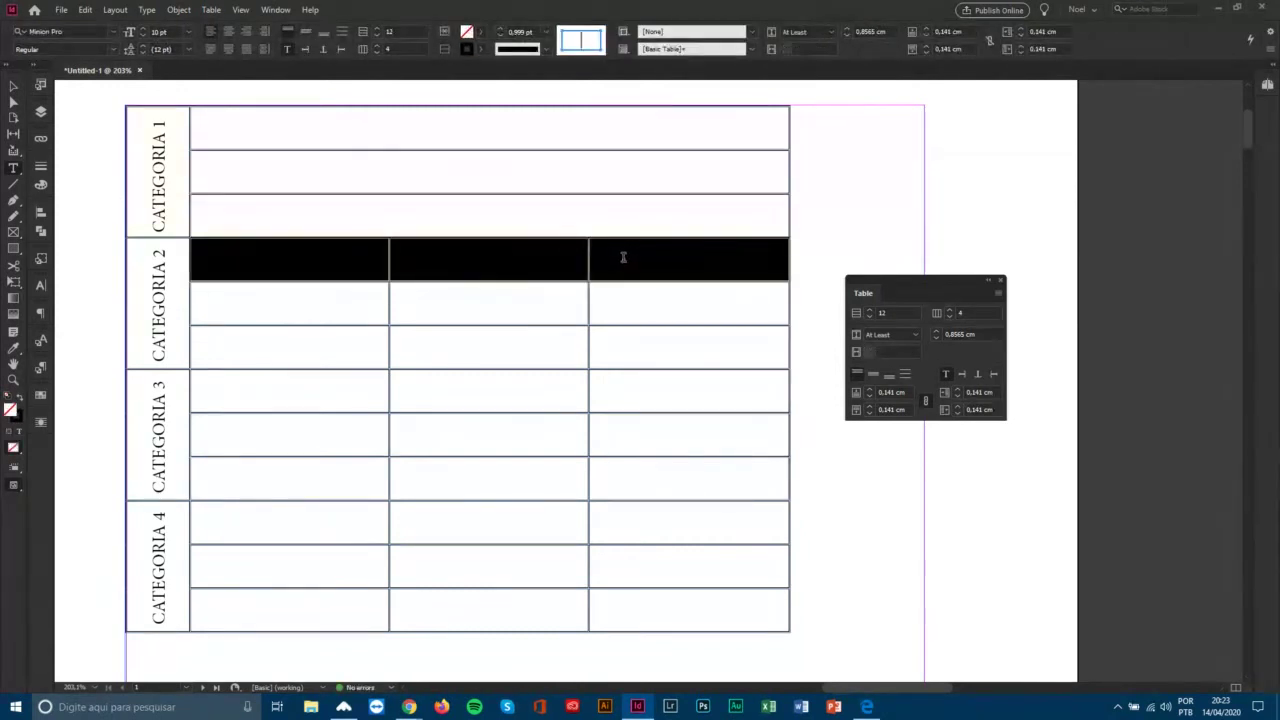
right_click(623, 257)
left_click(690, 349)
left_click_drag(690, 305, 357, 294)
right_click(357, 294)
left_click(395, 389)
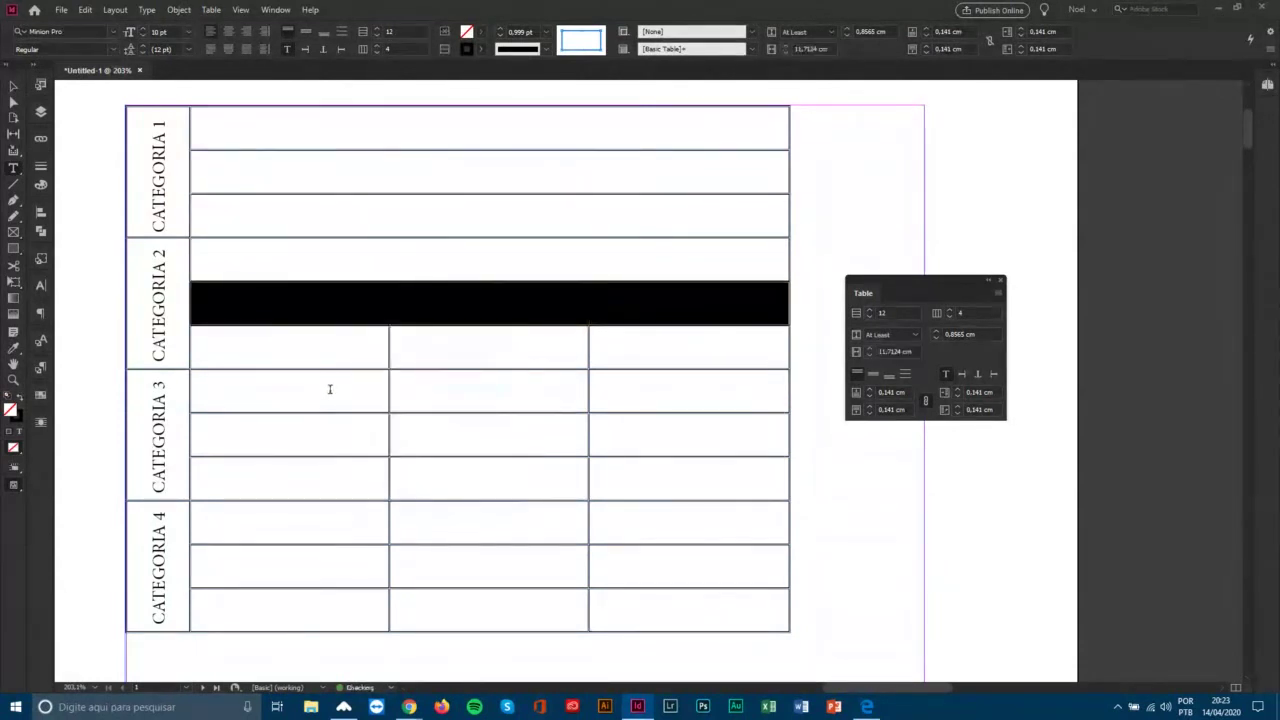
Merge columns 2 to 4 in the first "CATEGORIA 3" row and in the last "CATEGORIA 2" row.
left_click_drag(329, 389, 666, 397)
right_click(666, 400)
left_click(728, 493)
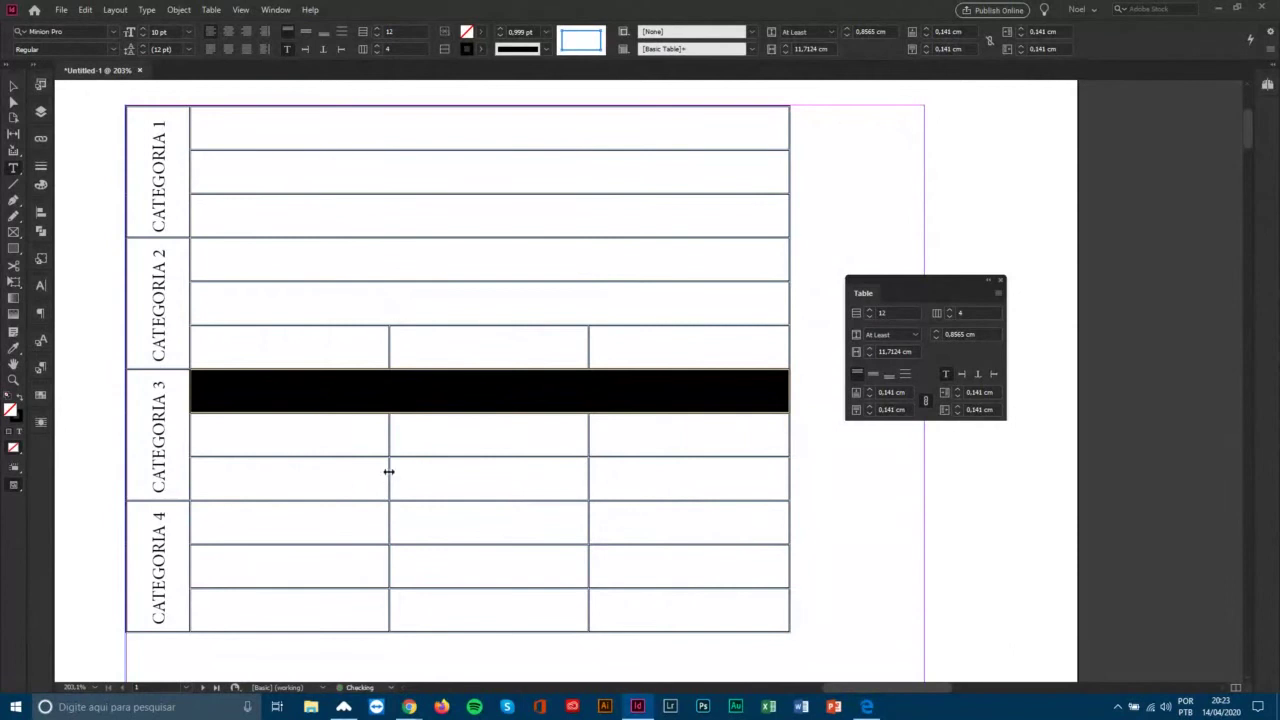
left_click_drag(372, 434, 649, 443)
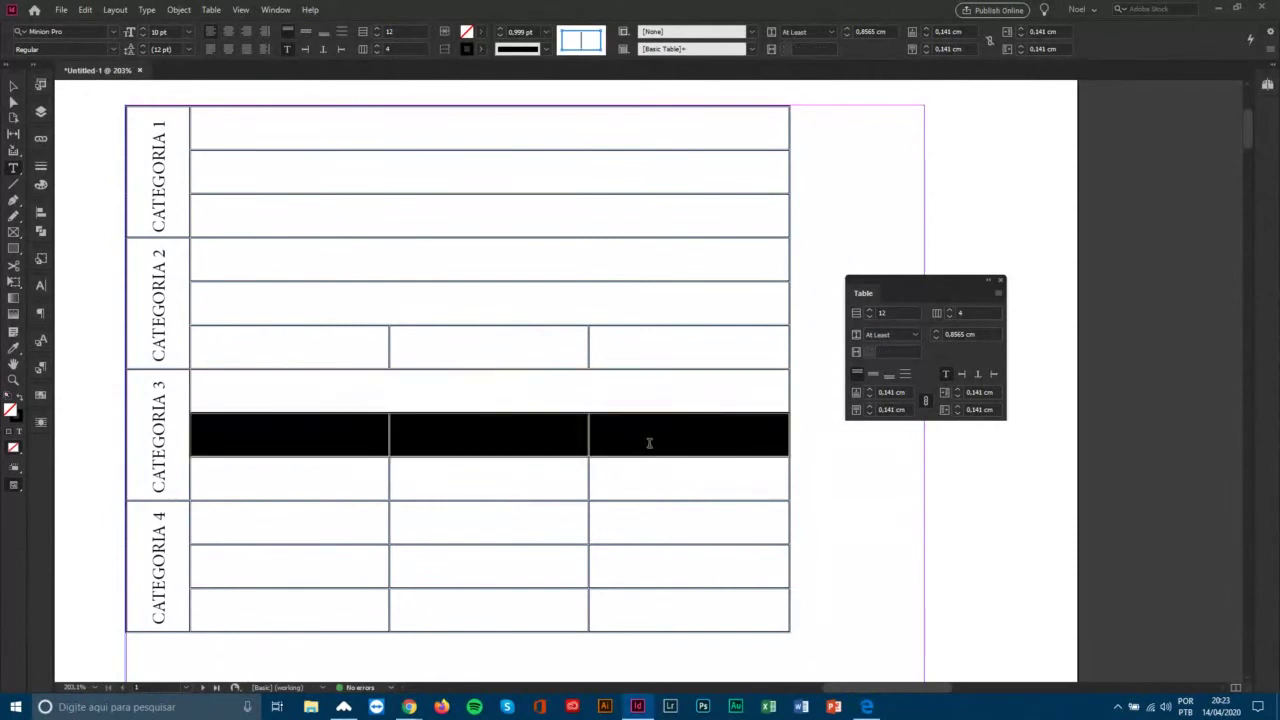
mouse_move(360, 357)
left_mouse_down()
mouse_move(588, 346)
mouse_move(371, 344)
left_mouse_up()
right_click(371, 344)
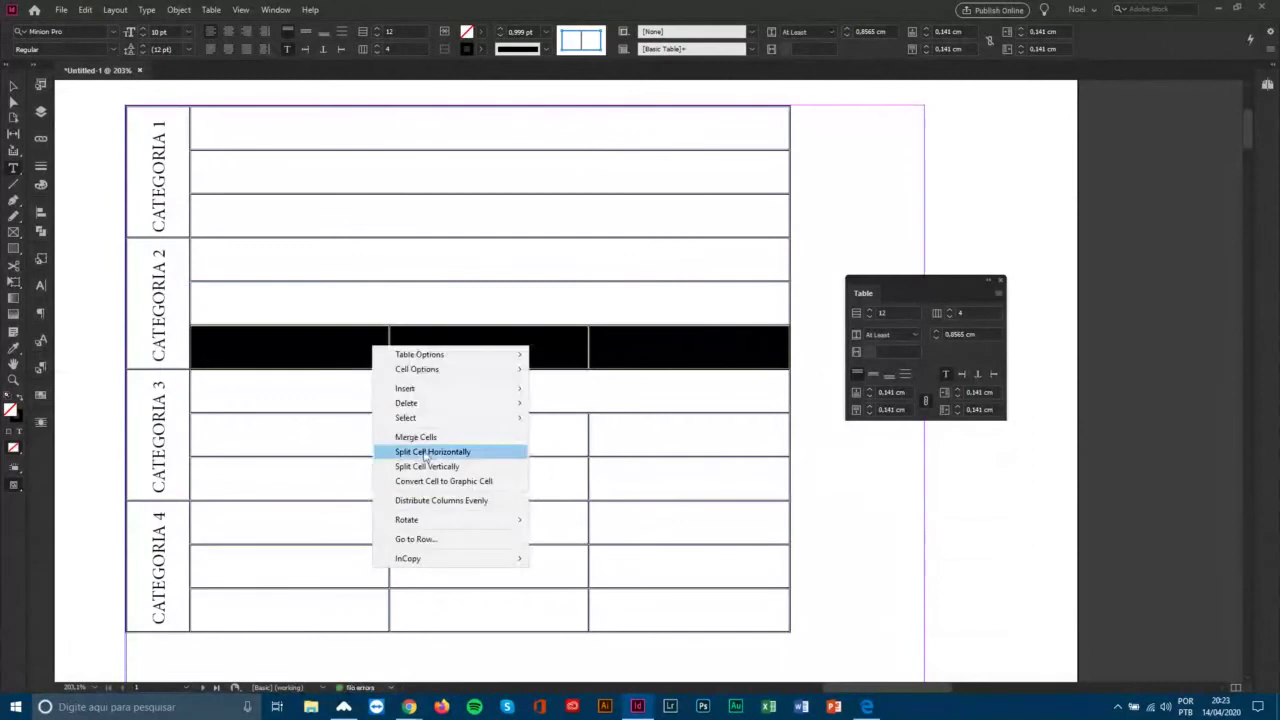
left_click(434, 437)
Merge columns 2 to 4 into one cell in each of the last two rows beside "CATEGORIA 3".
left_click_drag(354, 437, 640, 446)
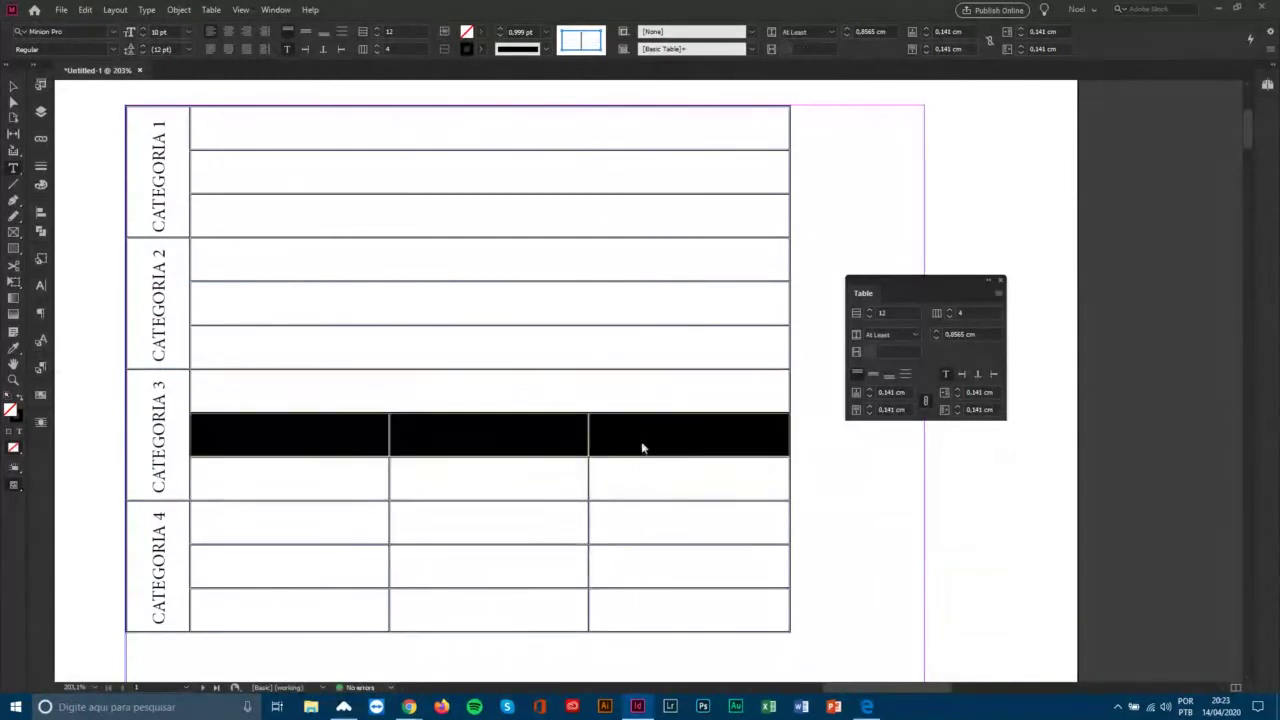
right_click(640, 446)
left_click(700, 532)
left_click_drag(384, 473, 646, 462)
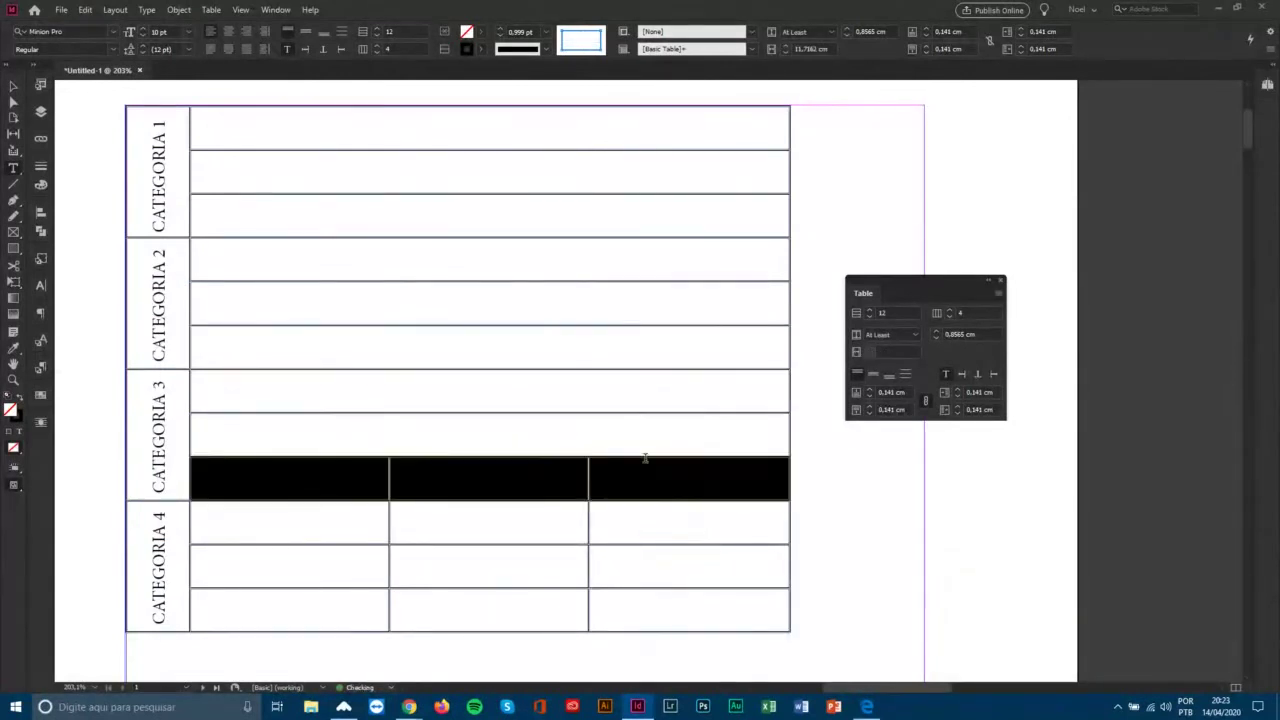
right_click(646, 471)
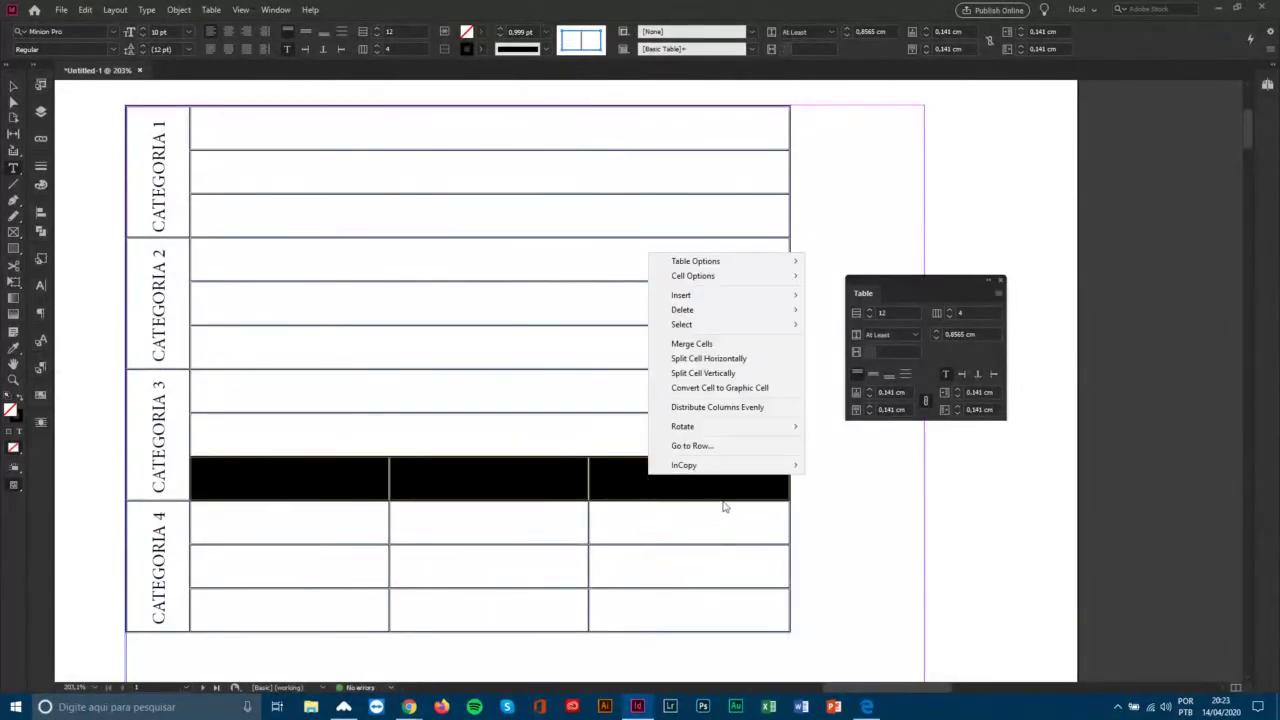
left_click(691, 343)
Merge columns 2 to 4 into one cell in each of the three rows beside "CATEGORIA 4".
left_click_drag(343, 517, 634, 534)
right_click(636, 537)
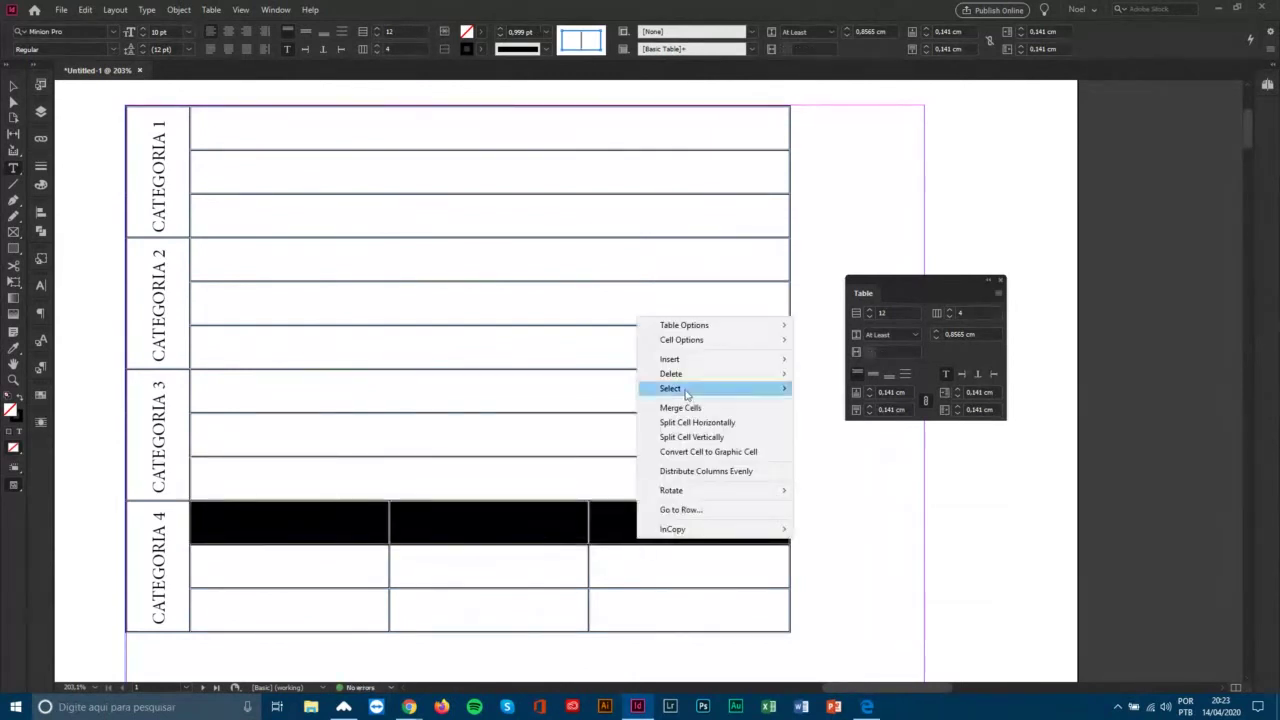
left_click(686, 409)
left_click(330, 572)
left_click_drag(421, 569, 634, 566)
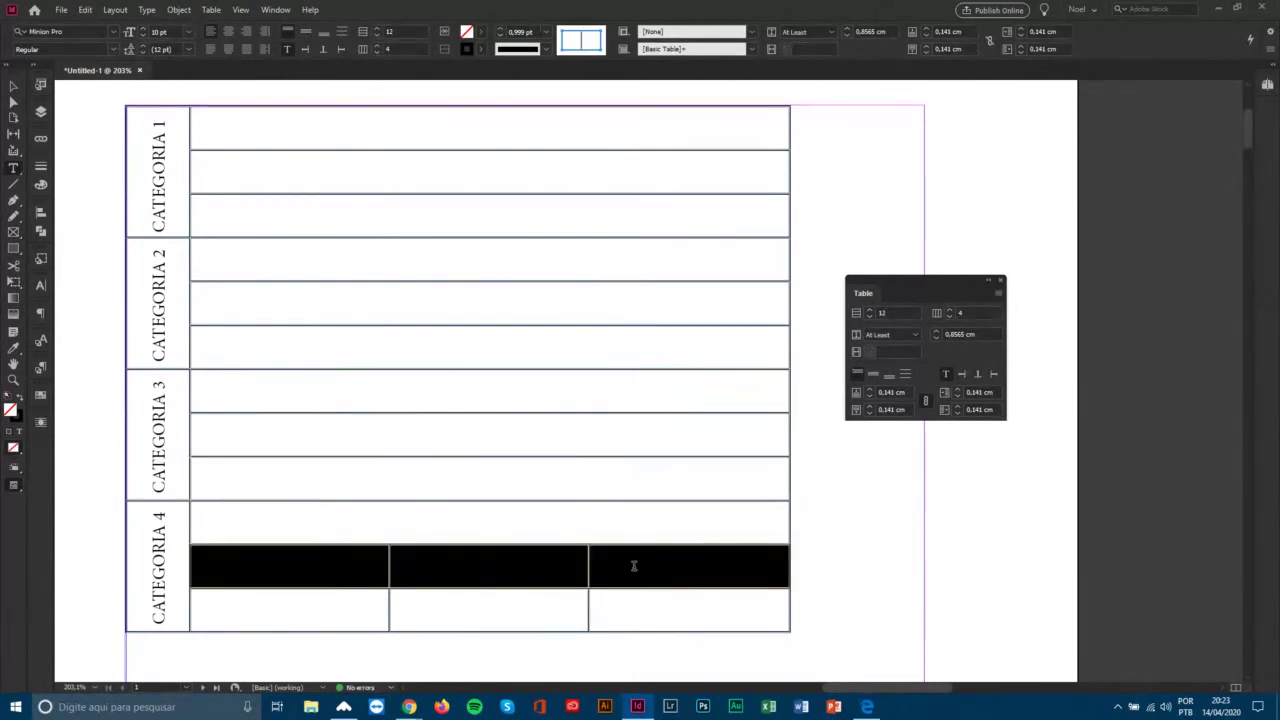
right_click(634, 566)
left_click(679, 437)
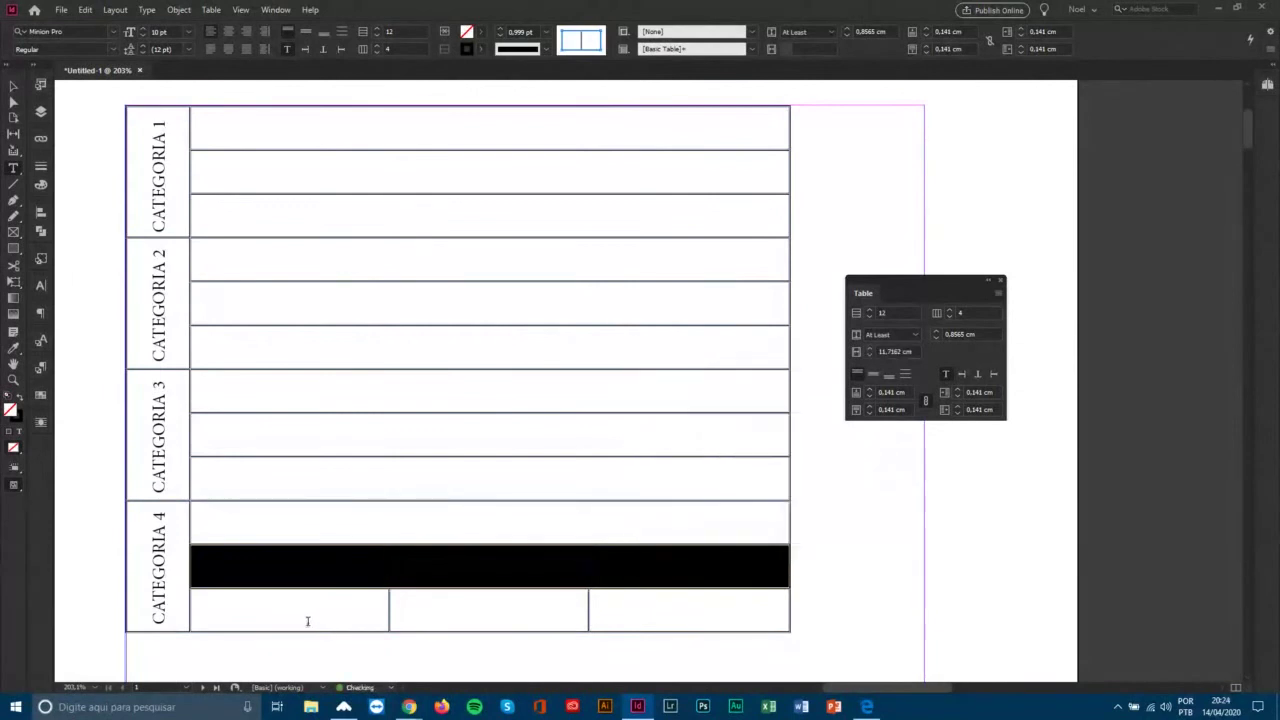
left_click_drag(309, 617, 643, 594)
right_click(643, 598)
left_click(686, 467)
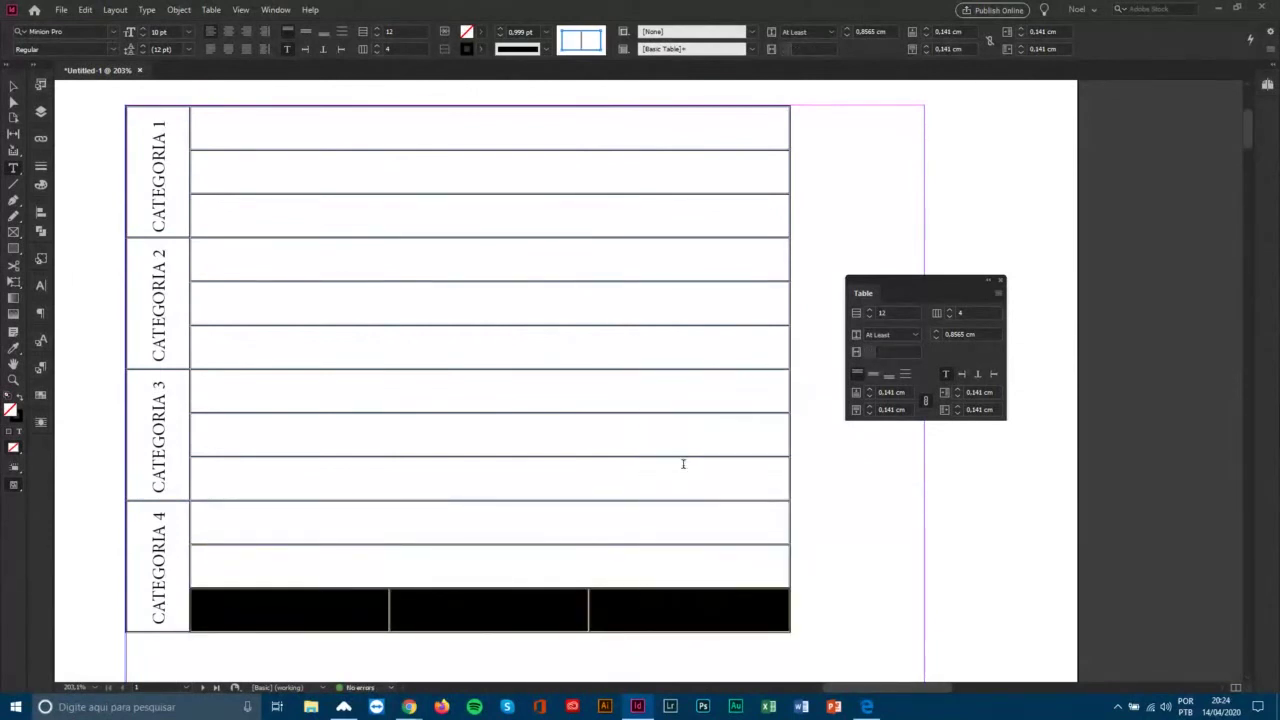
left_click(611, 260)
Fill the three "CATEGORIA 1" rows with the placeholder texts "asdfasdf", "sdfafdfaf" and "asdfaf".
left_click(310, 124)
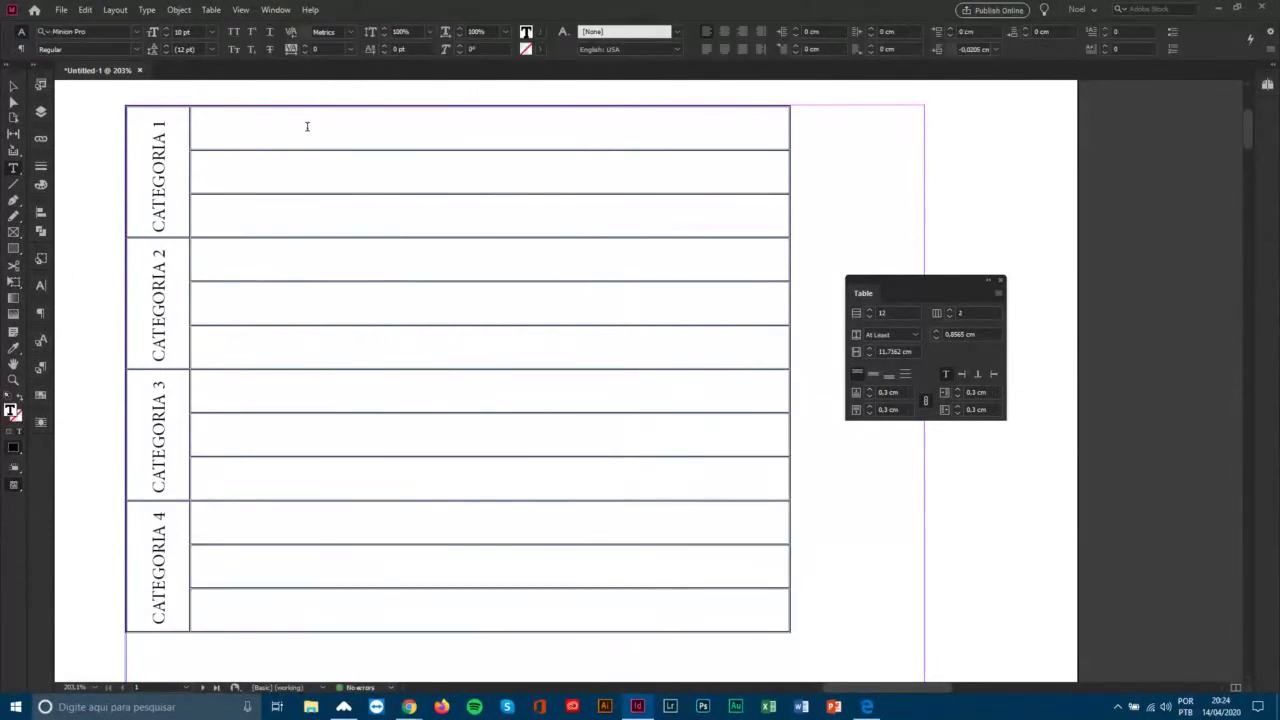
type("asdfasdf")
left_click(292, 165)
type("sdfafdfaf")
left_click(295, 220)
type("a")
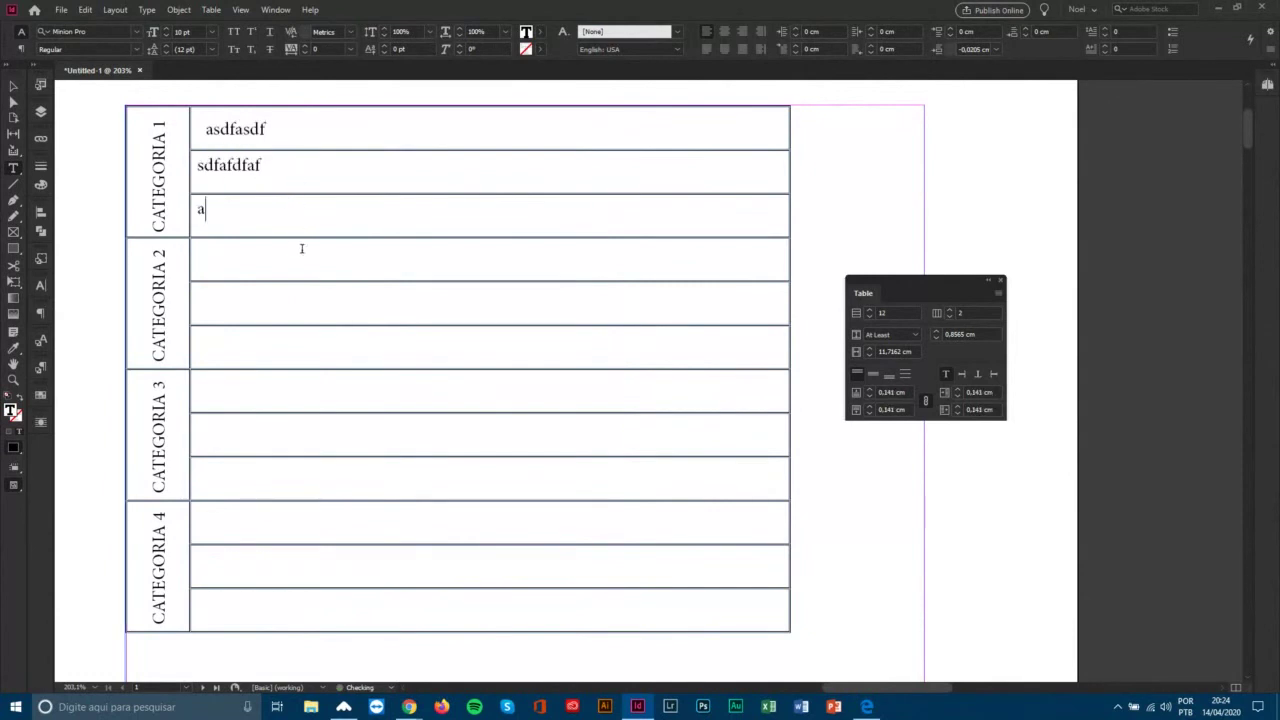
type("sdfaf")
Fill the three "CATEGORIA 2" rows with the placeholder texts "sdfadf", "sdfafda" and "sdfasfda".
left_click(292, 262)
type("sdfadf")
left_click(298, 303)
type("sdfafda")
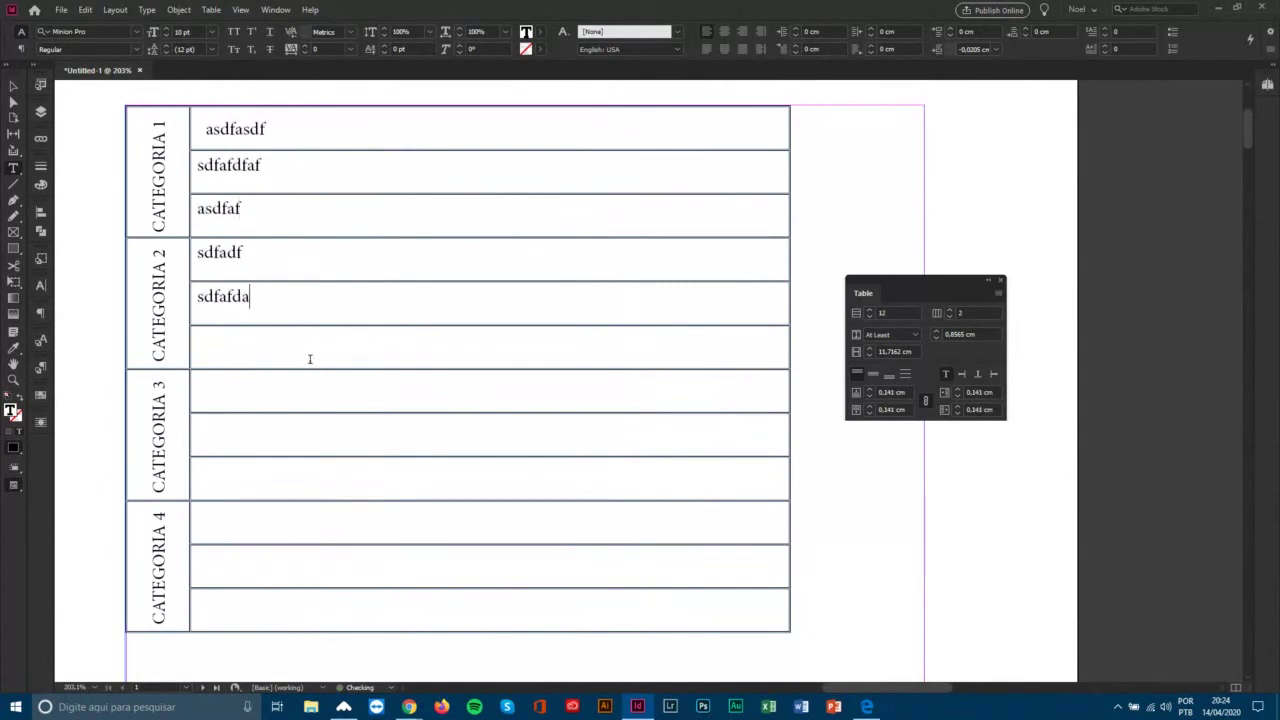
left_click(309, 357)
type("sdfasfda")
Fill the three "CATEGORIA 3" rows with the placeholder texts "sasdfasdf", "sdfafaf" and "asdfafsda".
left_click(318, 405)
type("sasdfasdf")
left_click(298, 440)
type("sdfafaf")
left_click(315, 490)
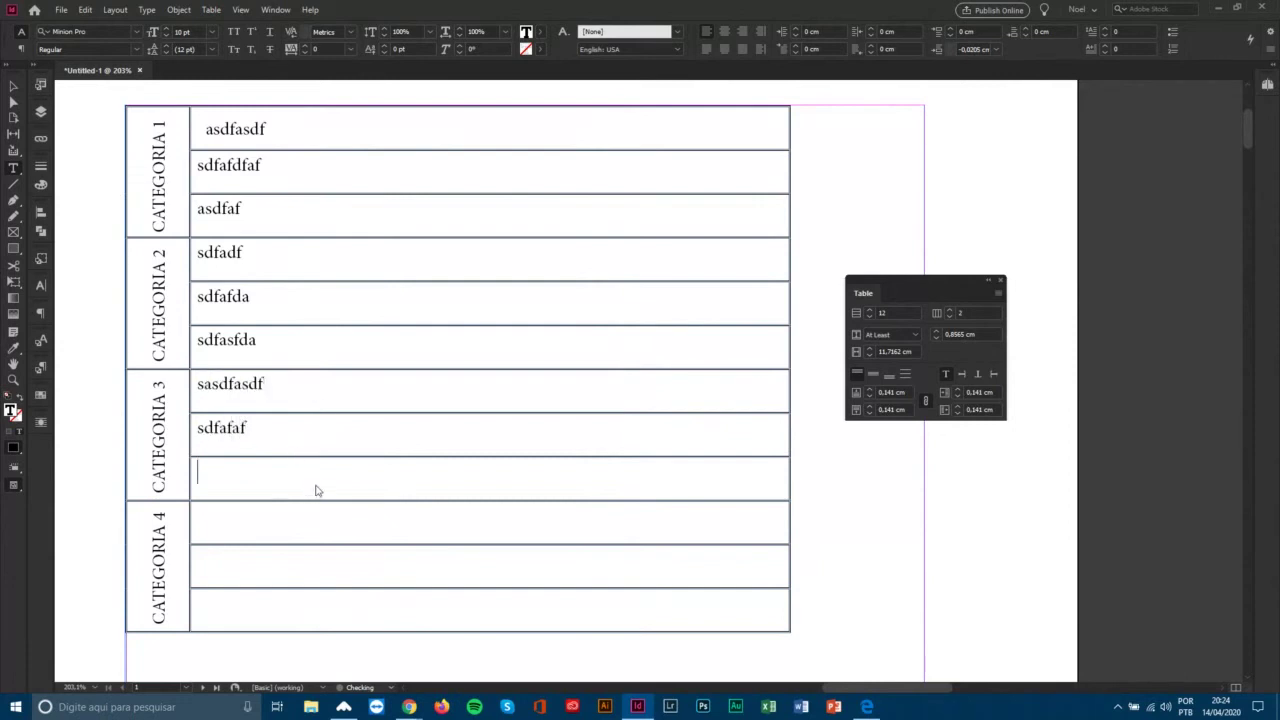
type("asdfafsda")
Fill the three "CATEGORIA 4" rows with the placeholder texts "asdfaf", "sdfafdaf" and "asdf".
left_click(308, 528)
type("asdfaf")
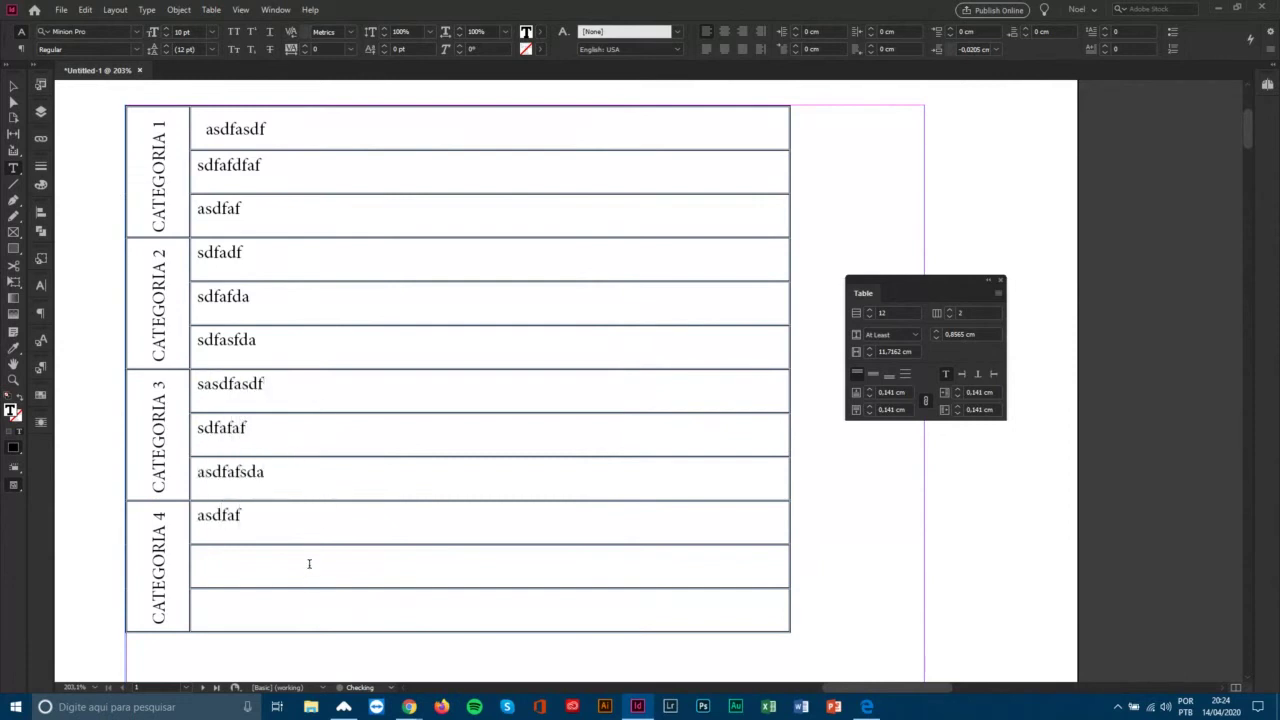
left_click(309, 564)
type("sdfafdaf")
left_click(291, 613)
type("asdf")
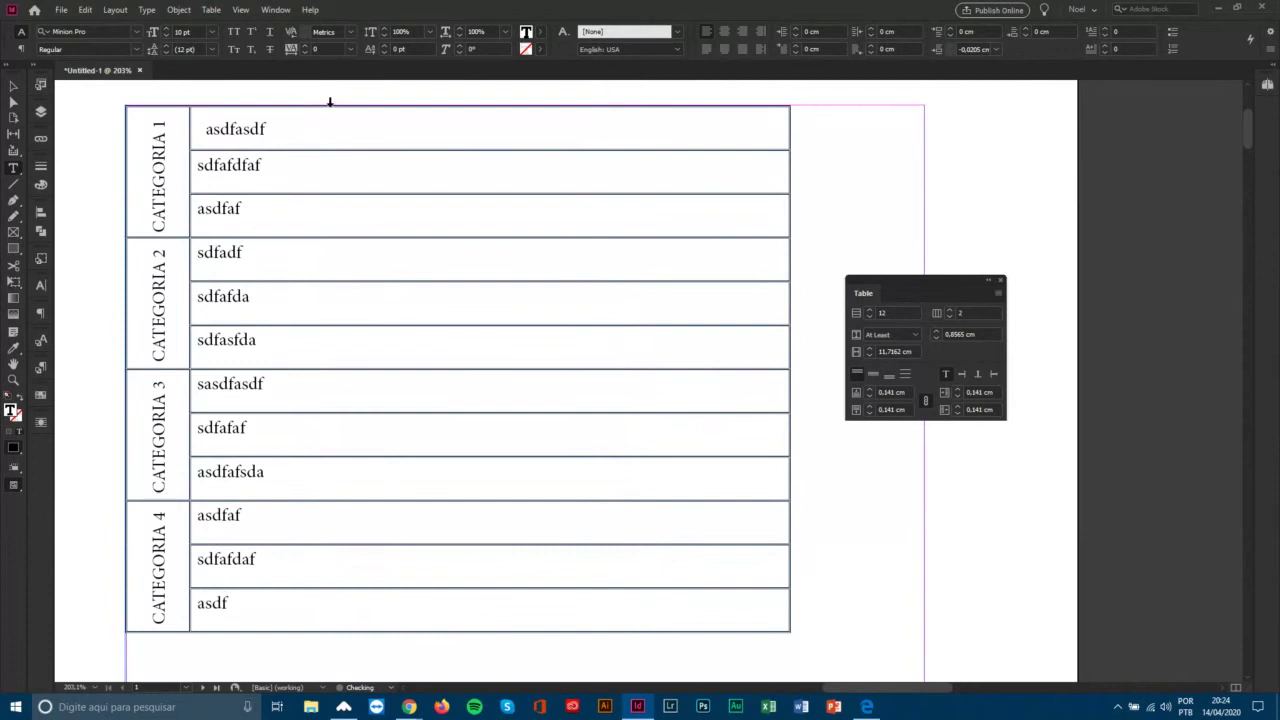
Vertically center the text in all cells of the table's second column.
left_click(330, 101)
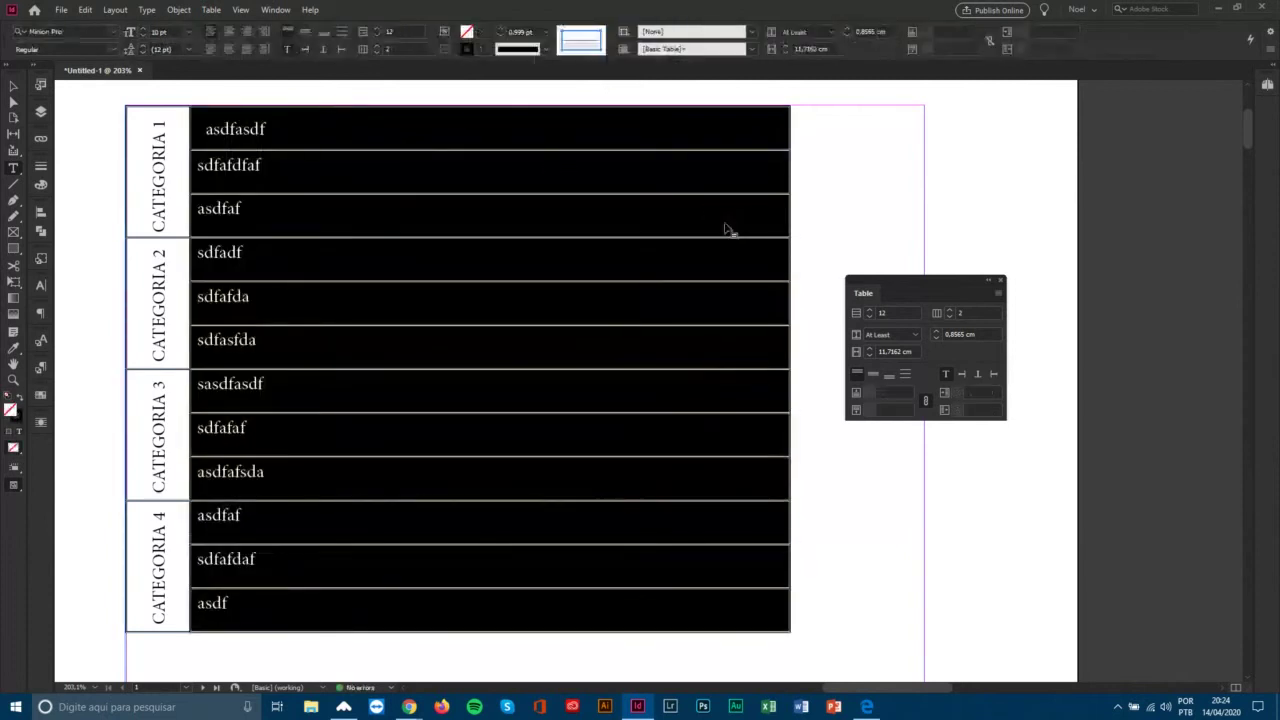
left_click(873, 377)
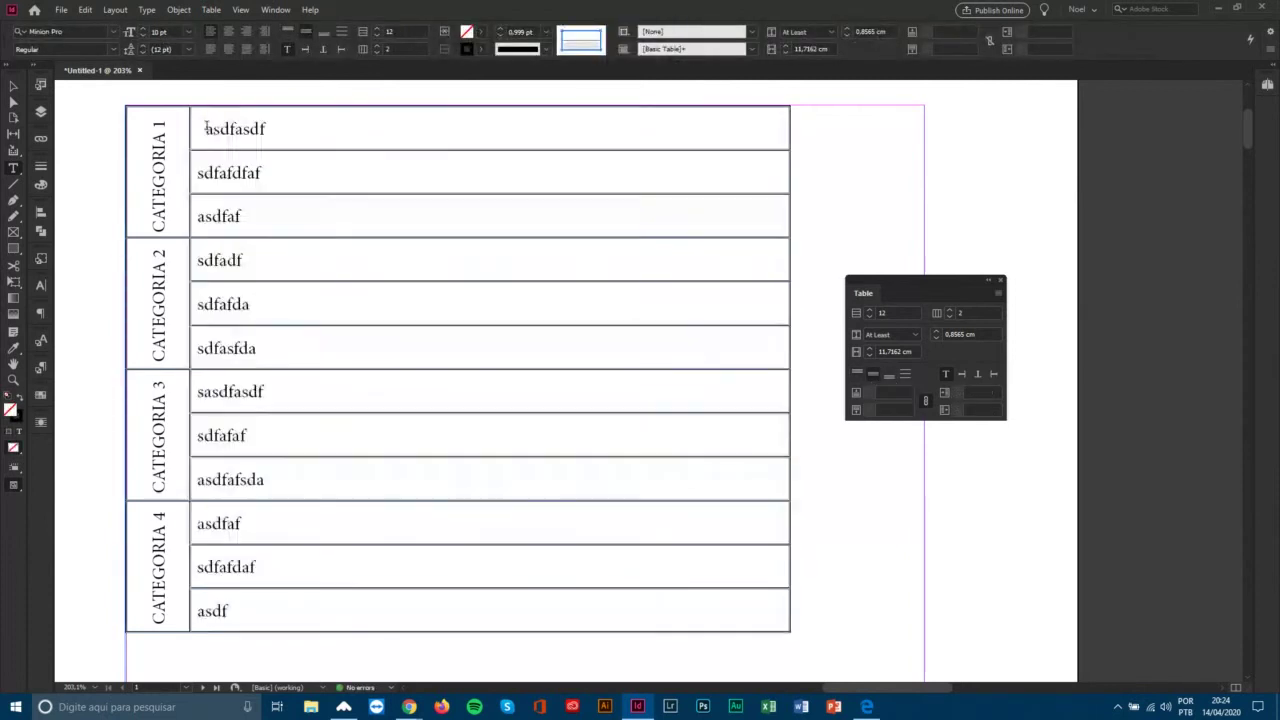
left_click(206, 129)
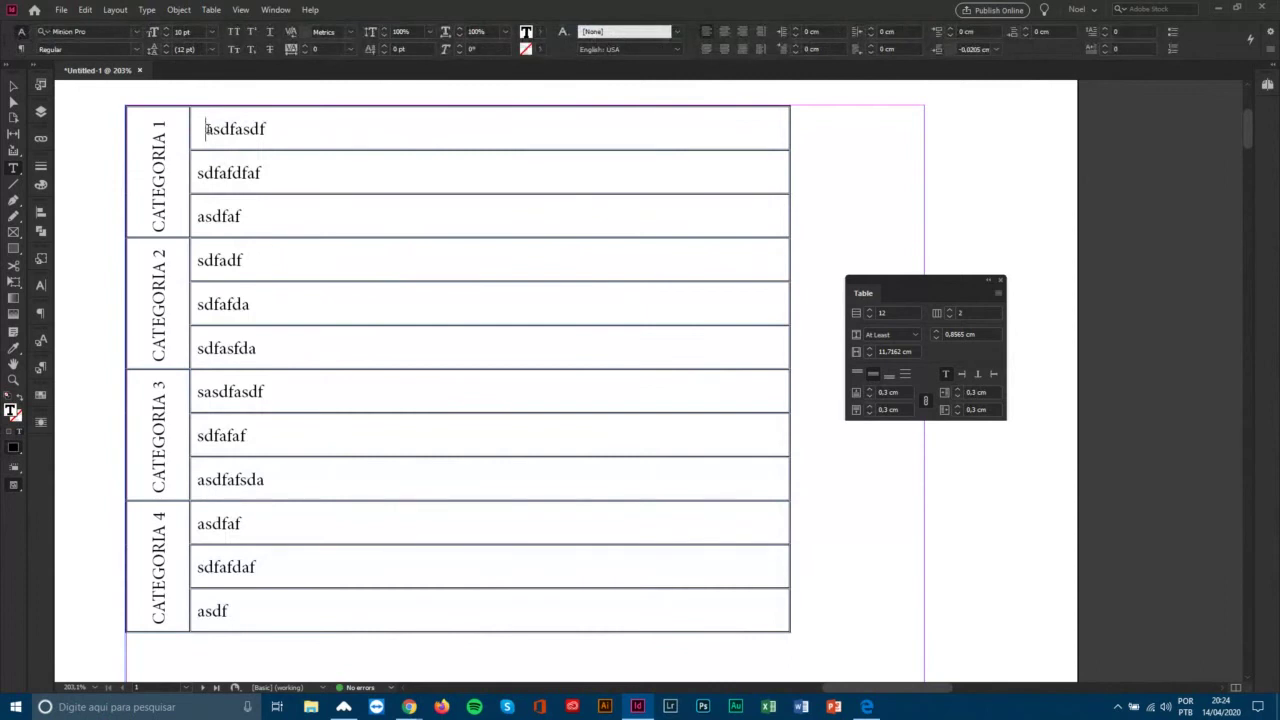
key("Escape")
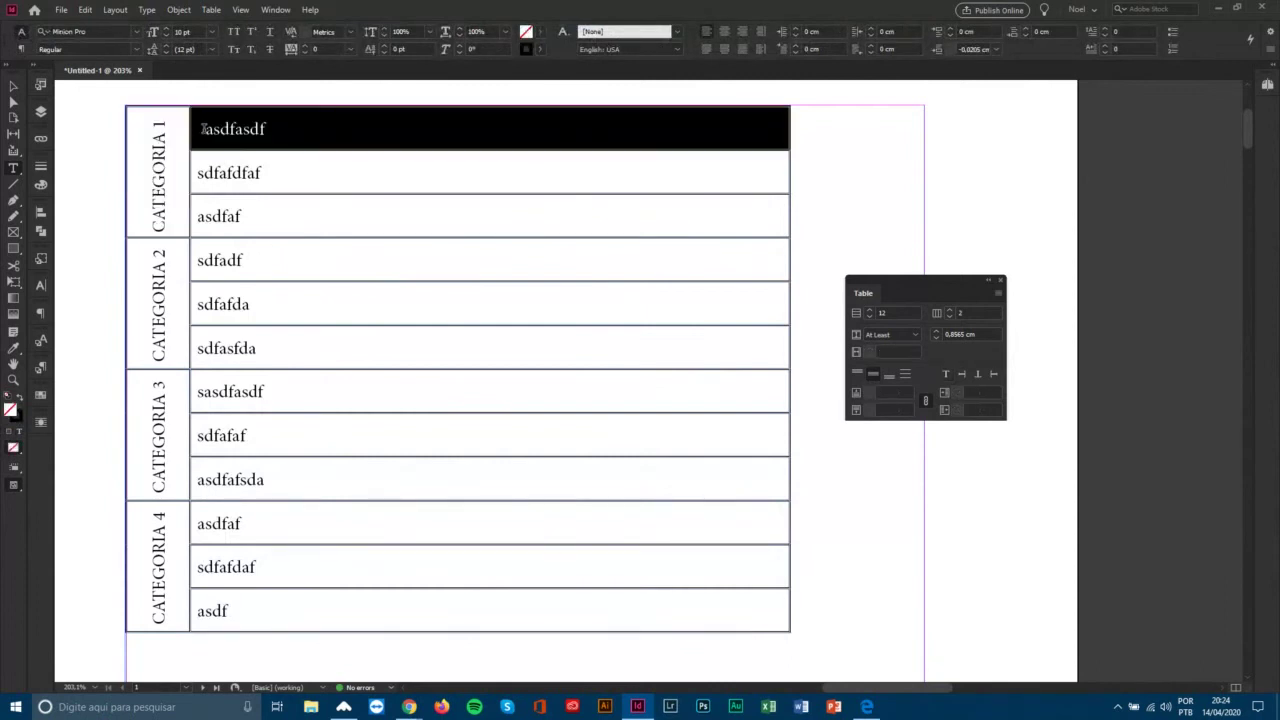
key("Escape")
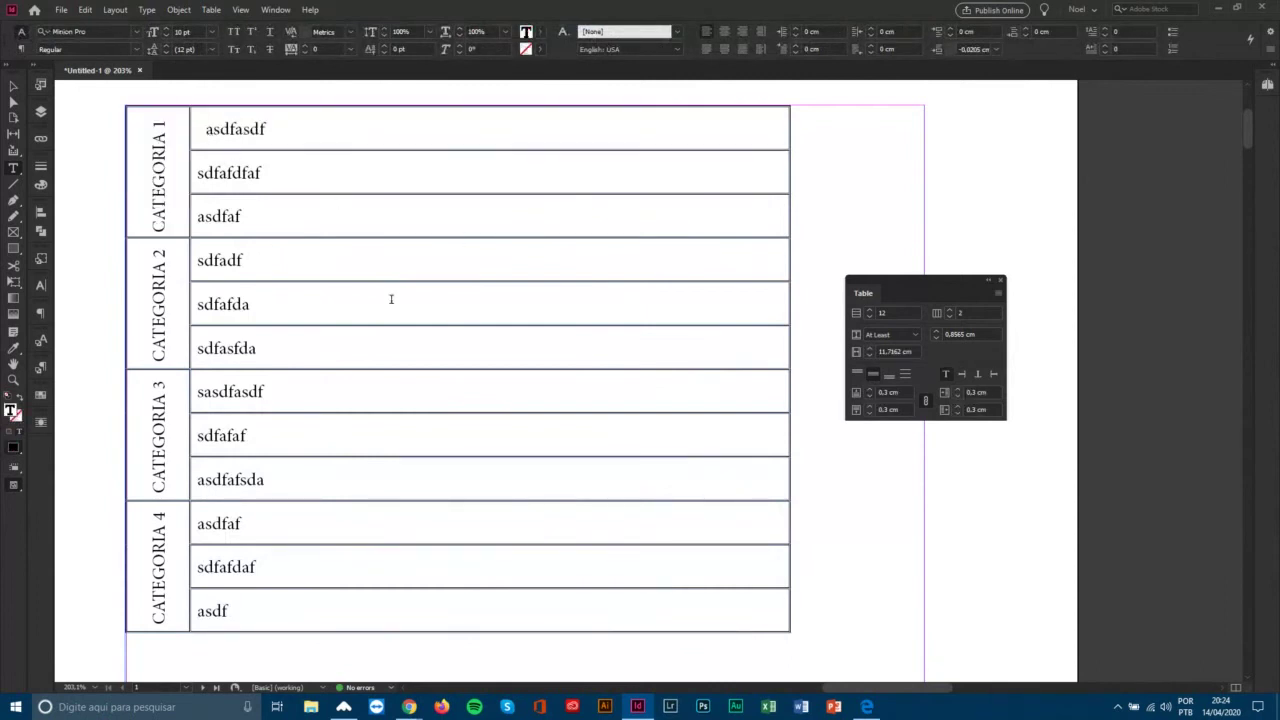
Select the second column, float the Character panel beside the table, and dock the Table panel as an icon.
left_click(322, 104)
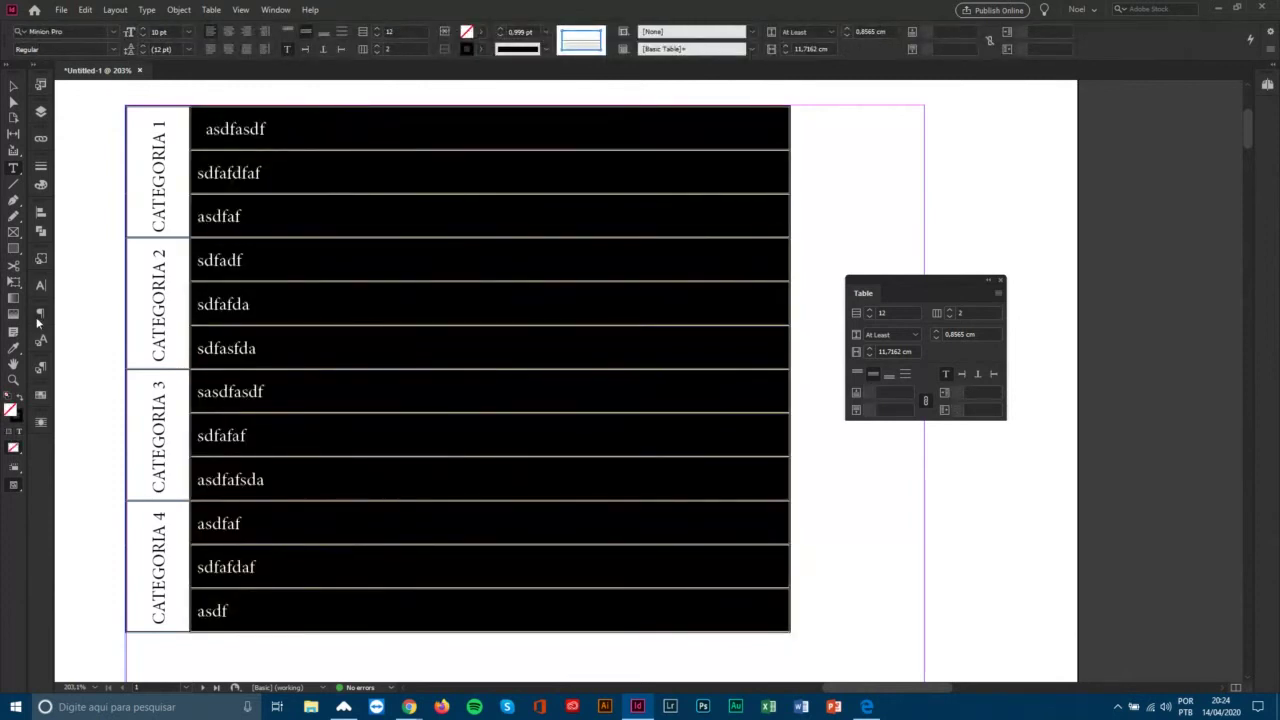
left_click(270, 10)
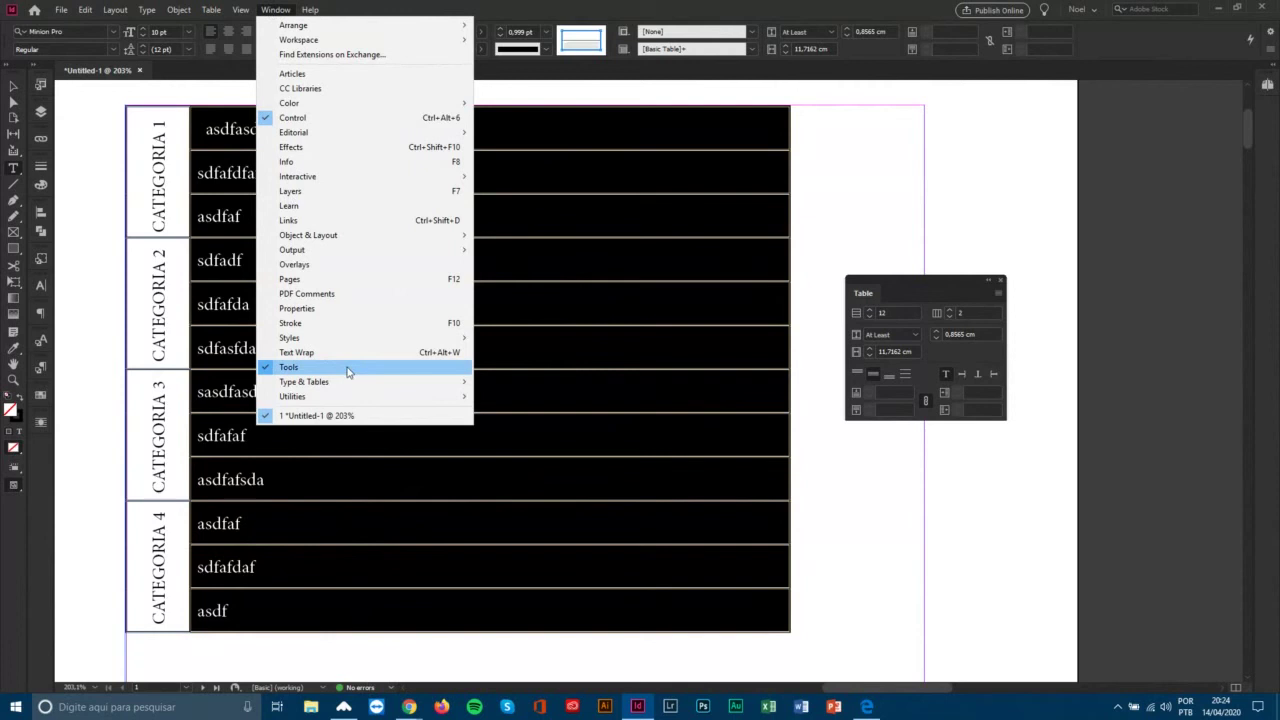
mouse_move(347, 381)
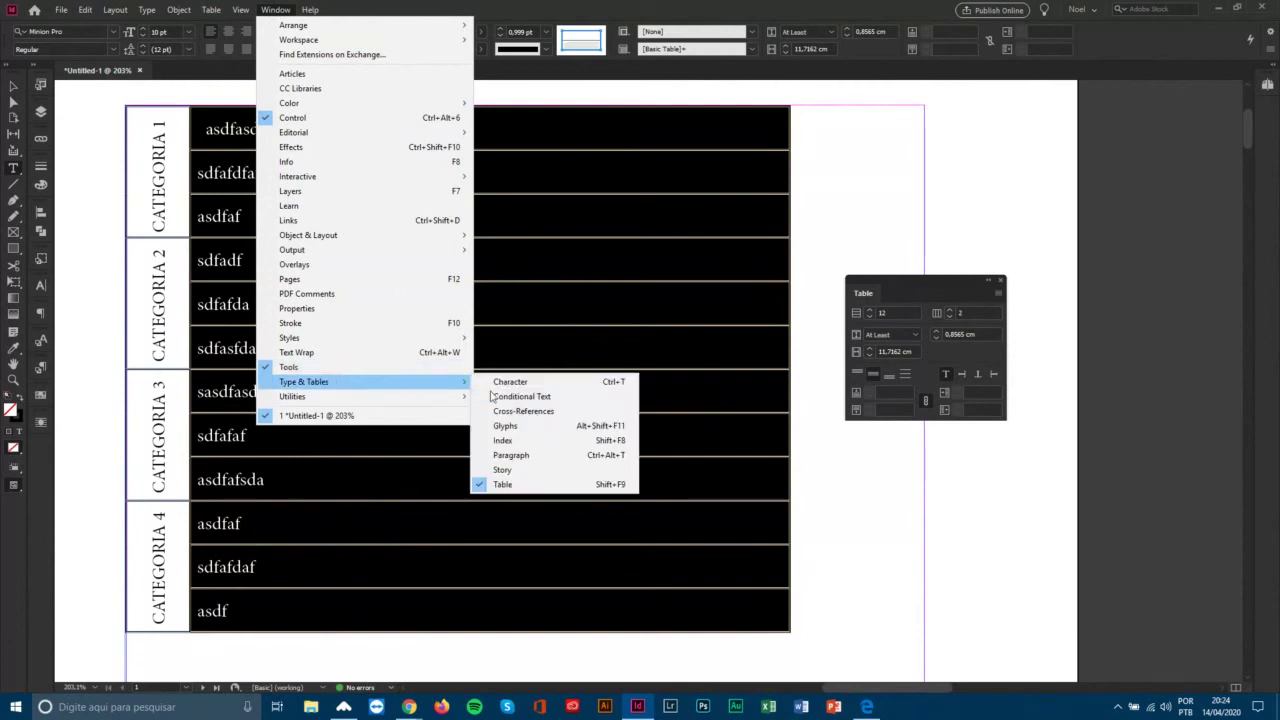
left_click(520, 385)
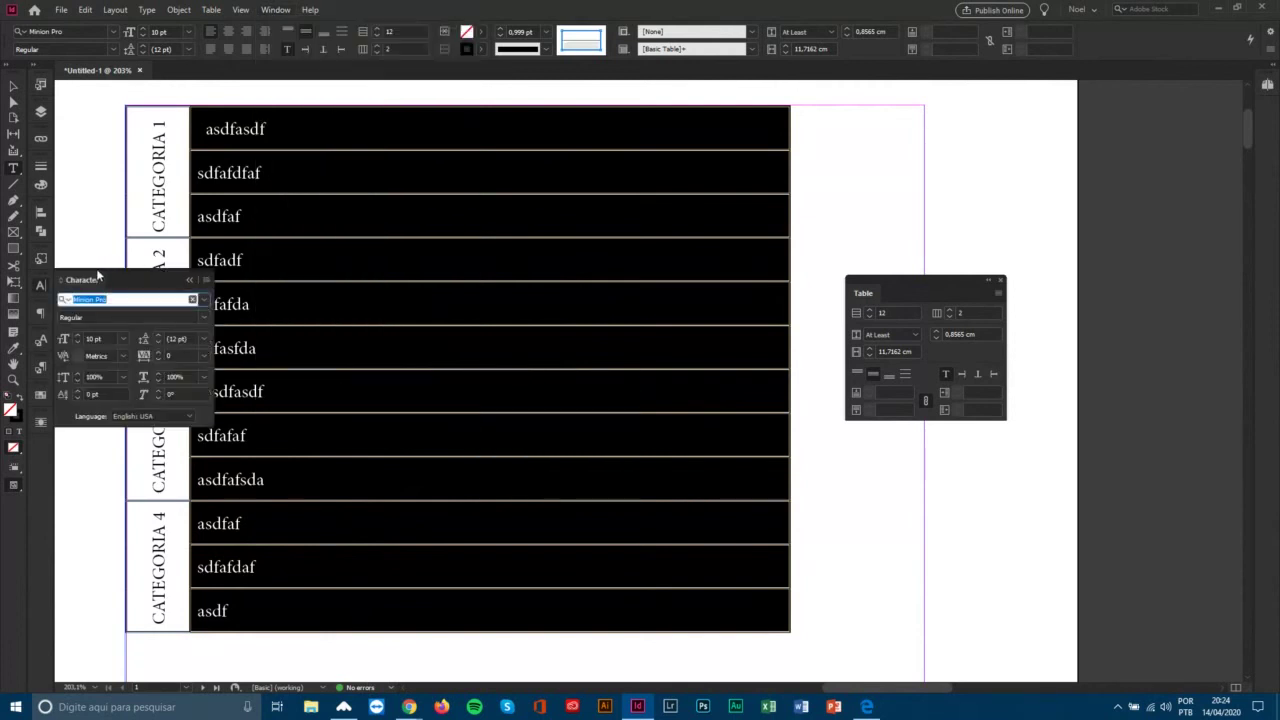
left_click_drag(100, 277, 878, 108)
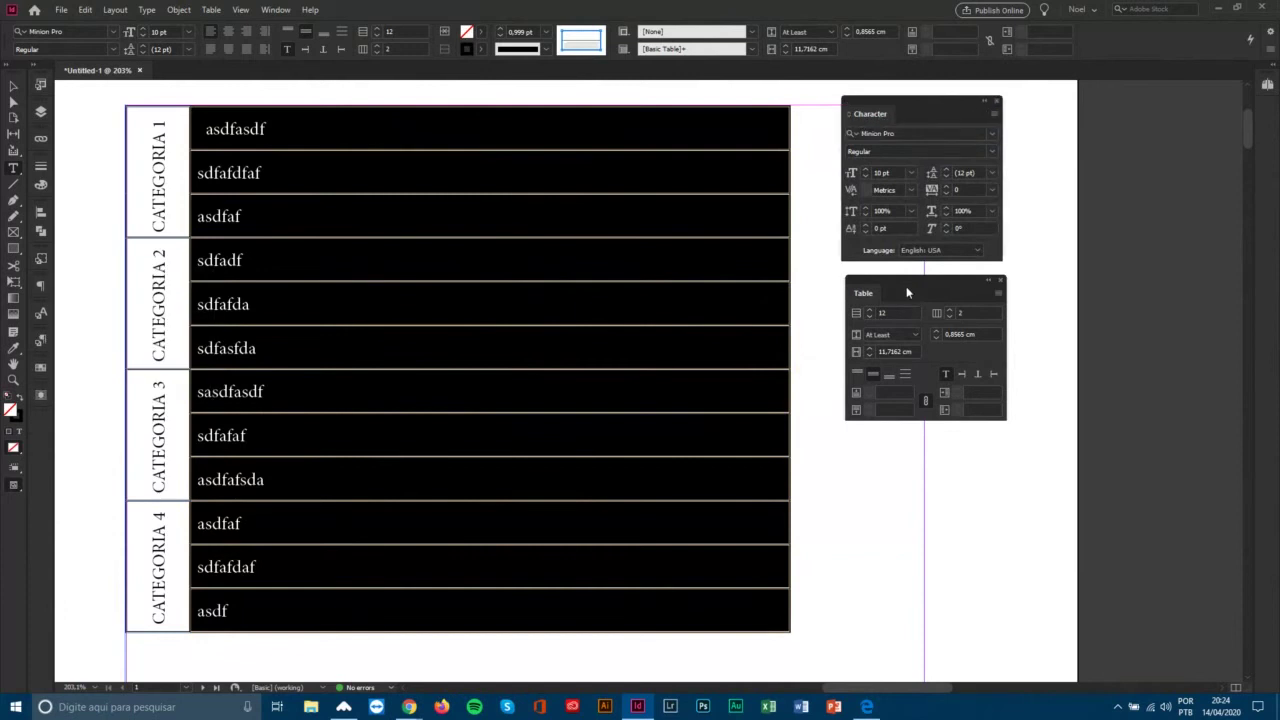
left_click_drag(906, 284, 41, 430)
Float the Paragraph panel below the Character panel and center the second column's text horizontally.
left_click(41, 287)
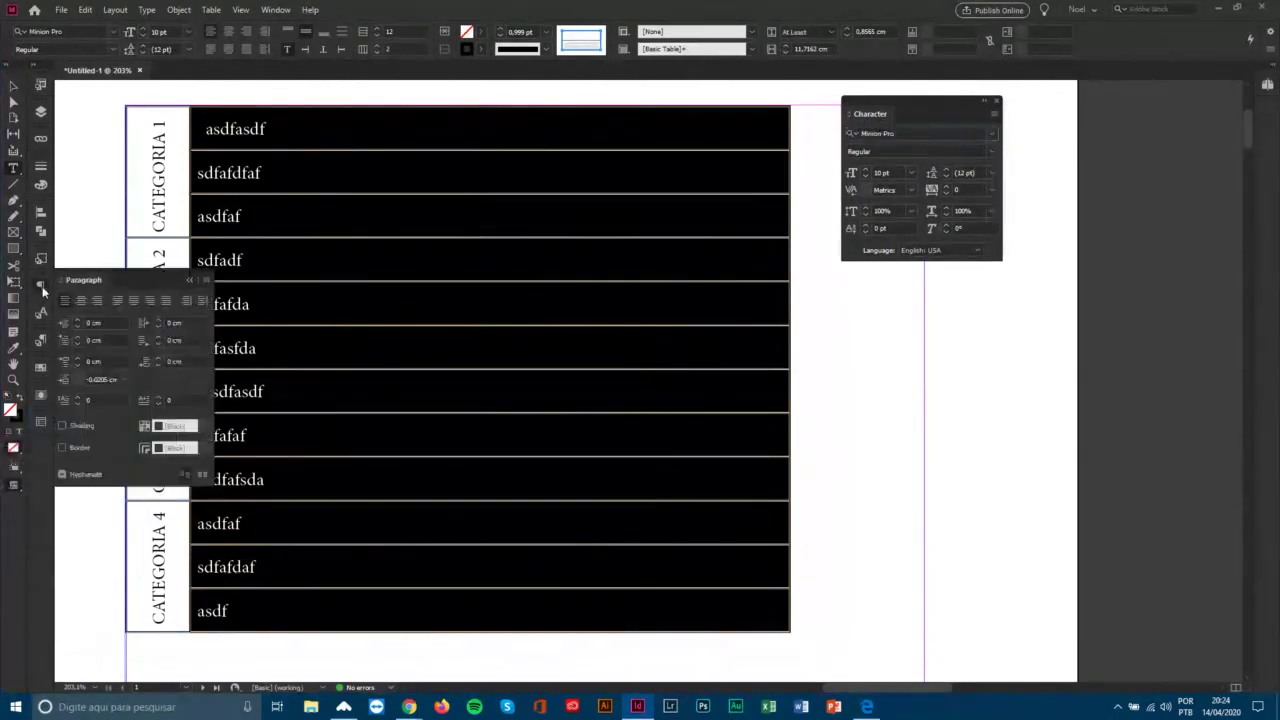
left_click_drag(80, 281, 862, 343)
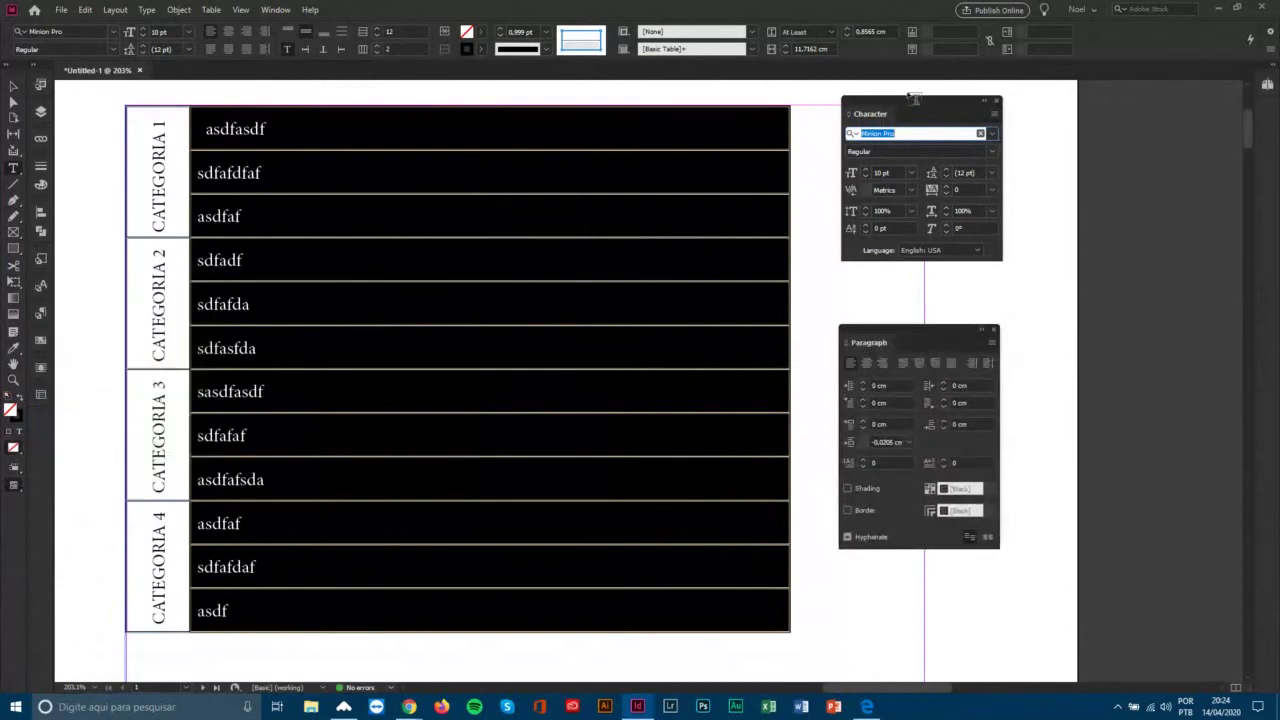
left_click_drag(908, 101, 907, 137)
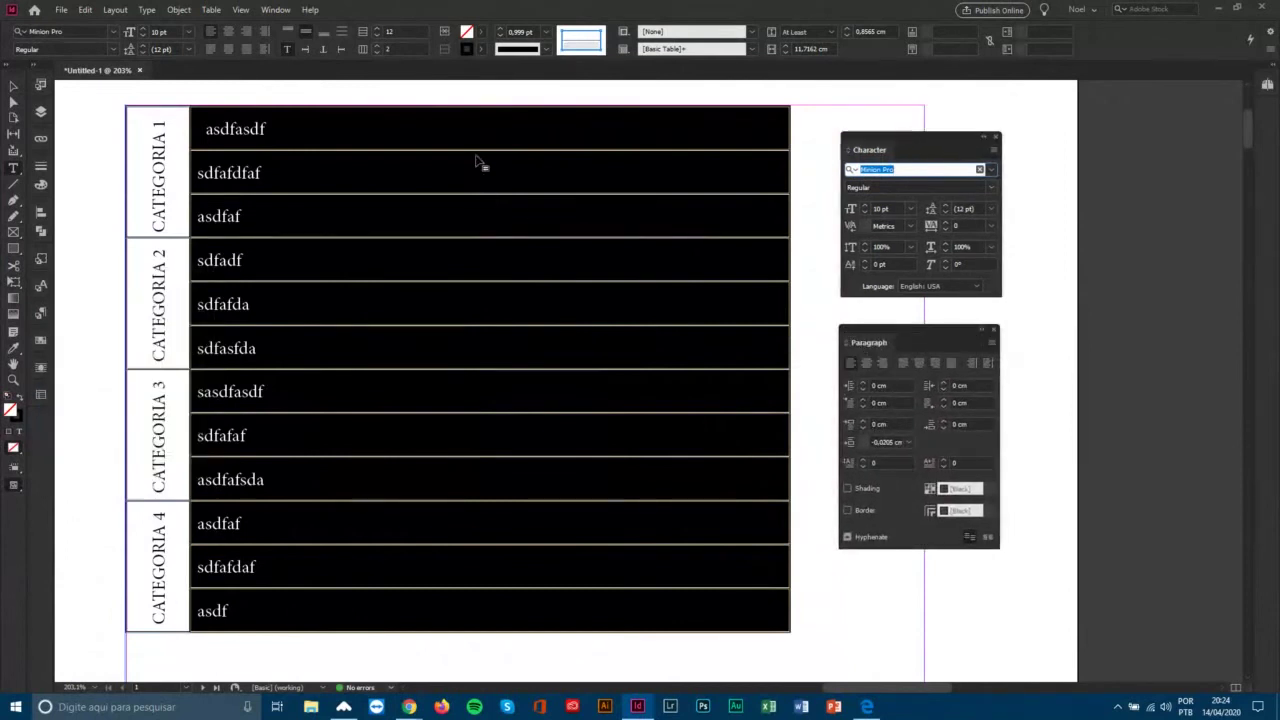
left_click(866, 363)
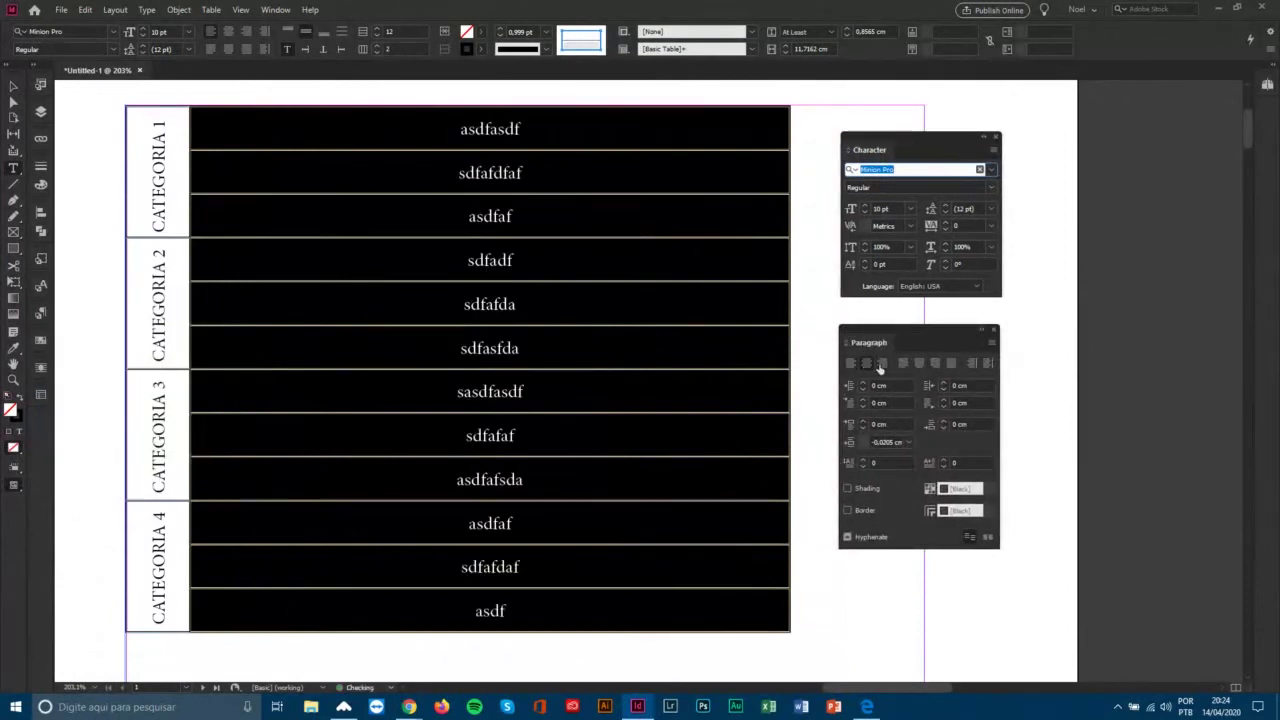
Try right and centre alignment on the second column's text, and finish with it left-aligned.
left_click(882, 363)
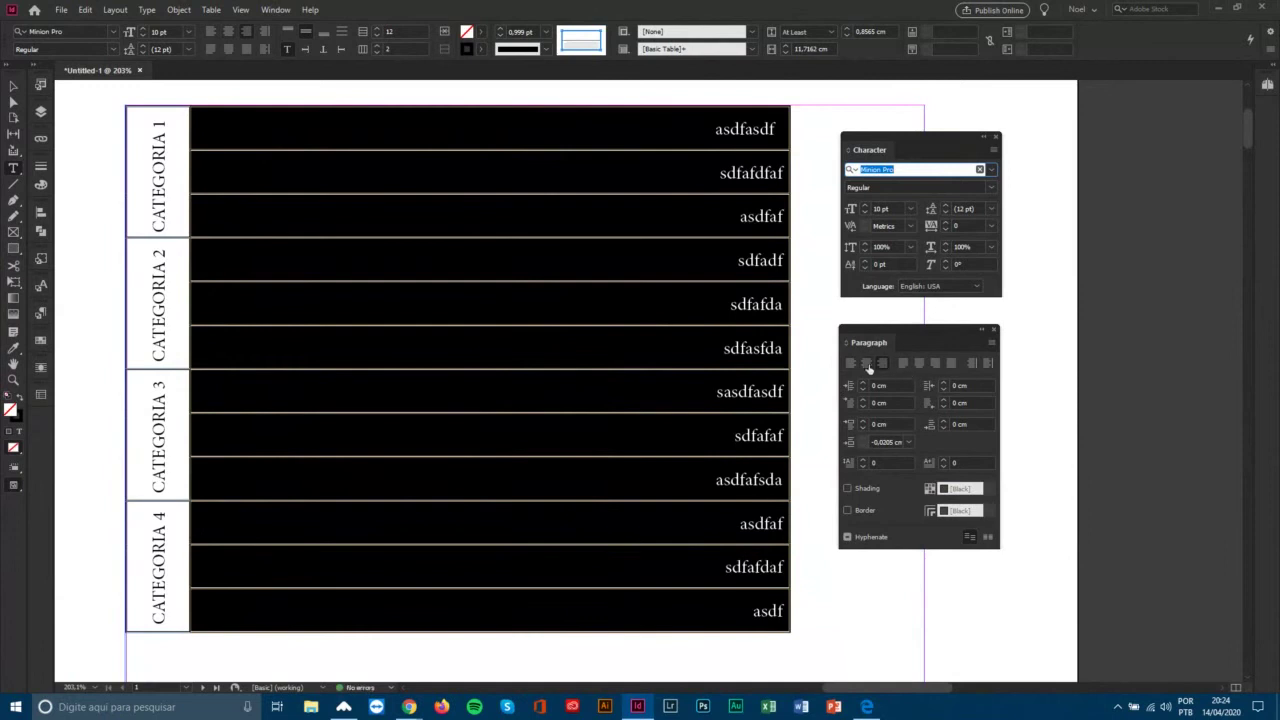
left_click(866, 363)
left_click(850, 363)
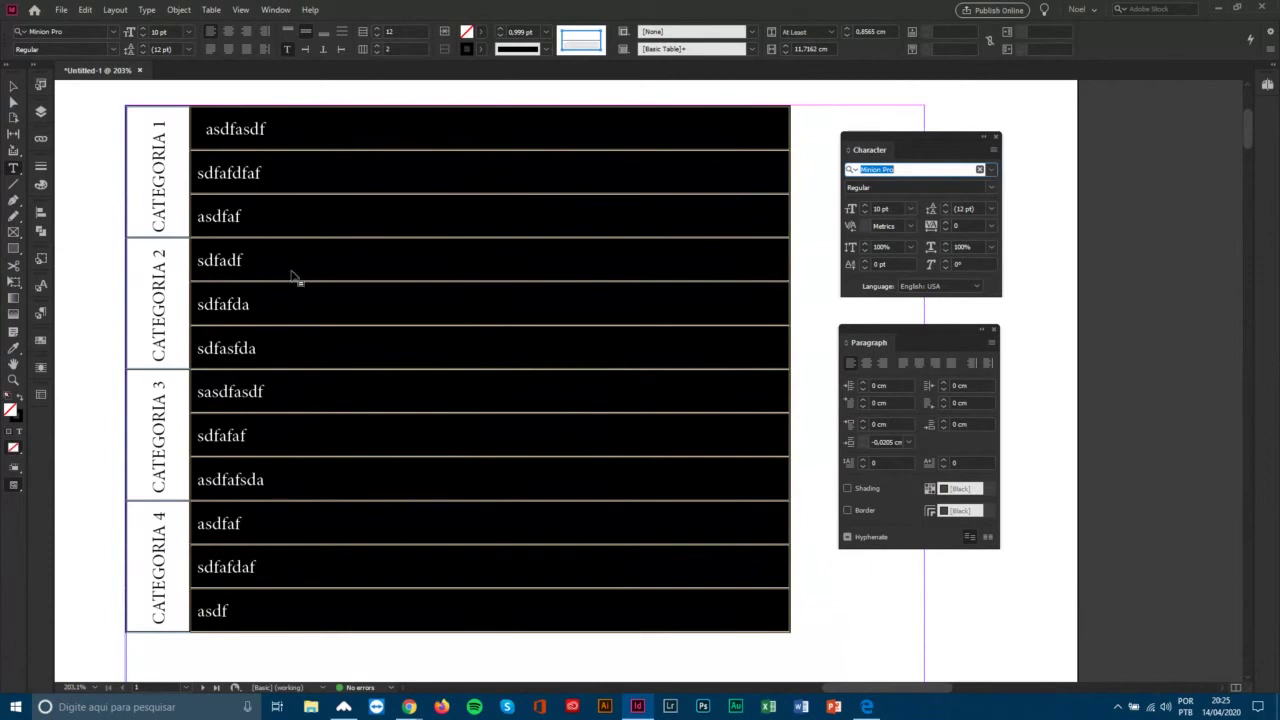
left_click(133, 115)
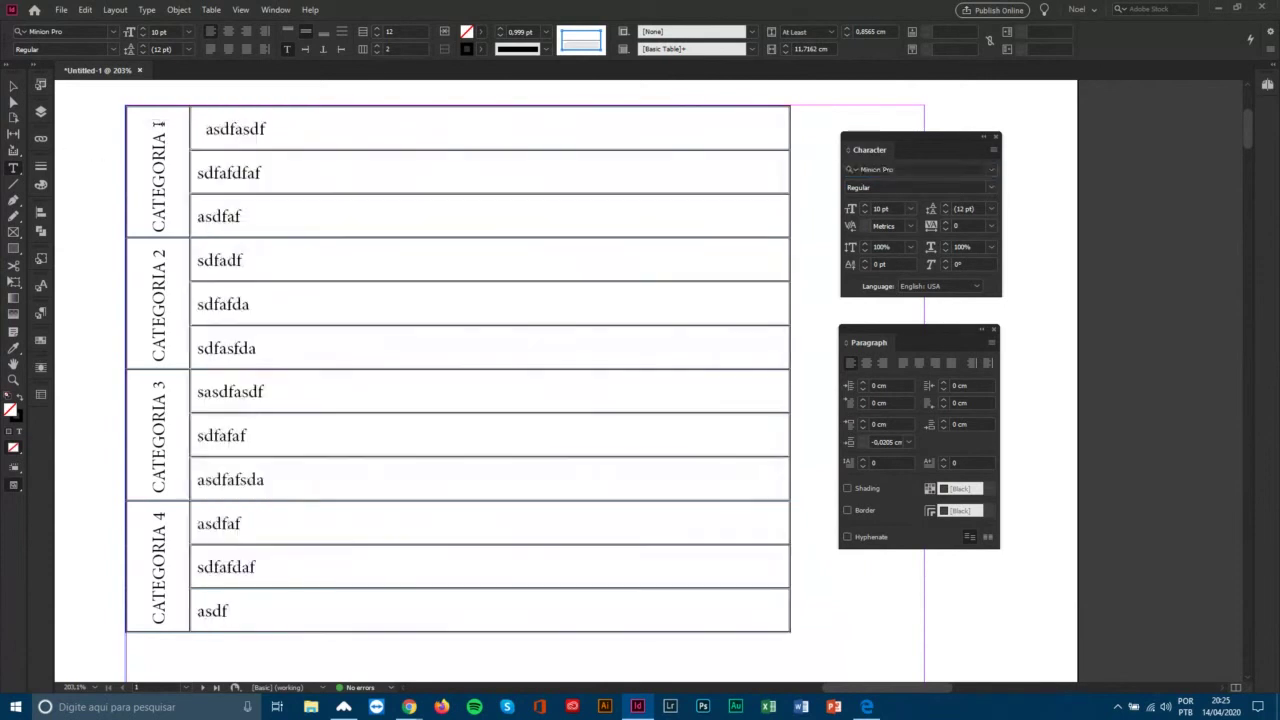
left_click_drag(152, 122, 504, 595)
left_click(504, 595)
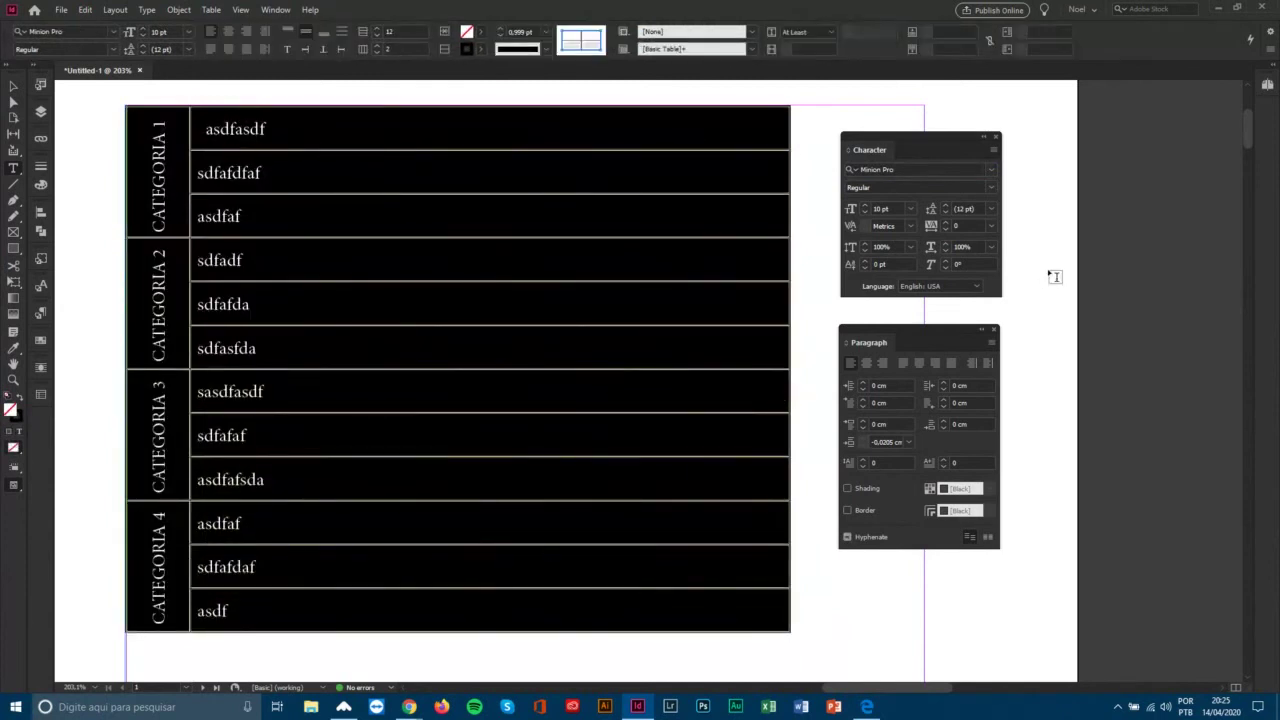
left_click_drag(925, 142, 925, 141)
left_click(910, 168)
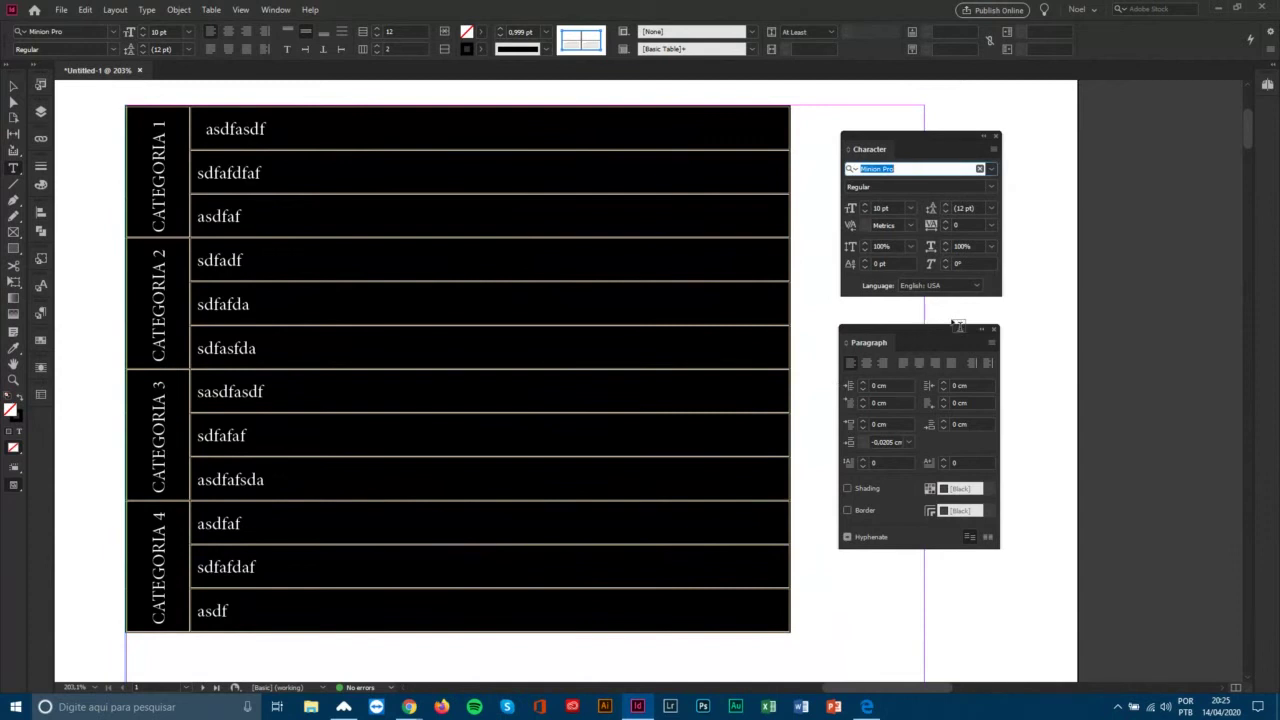
left_click(326, 265)
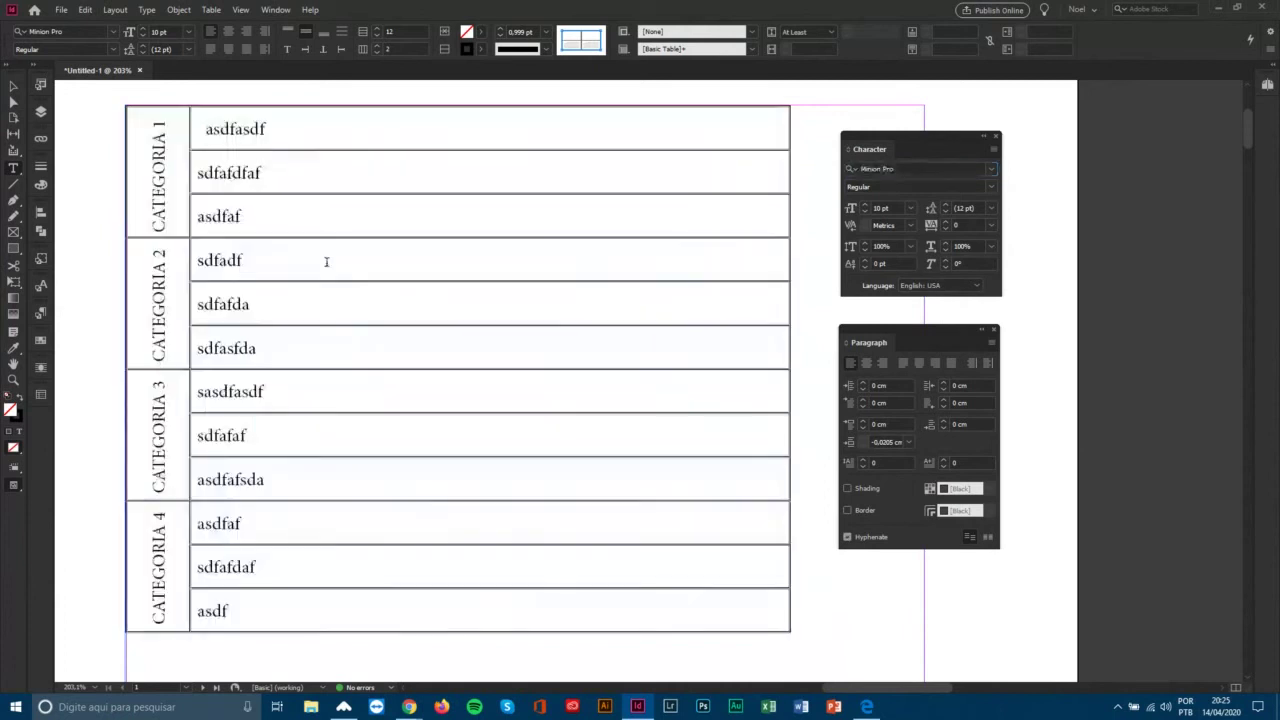
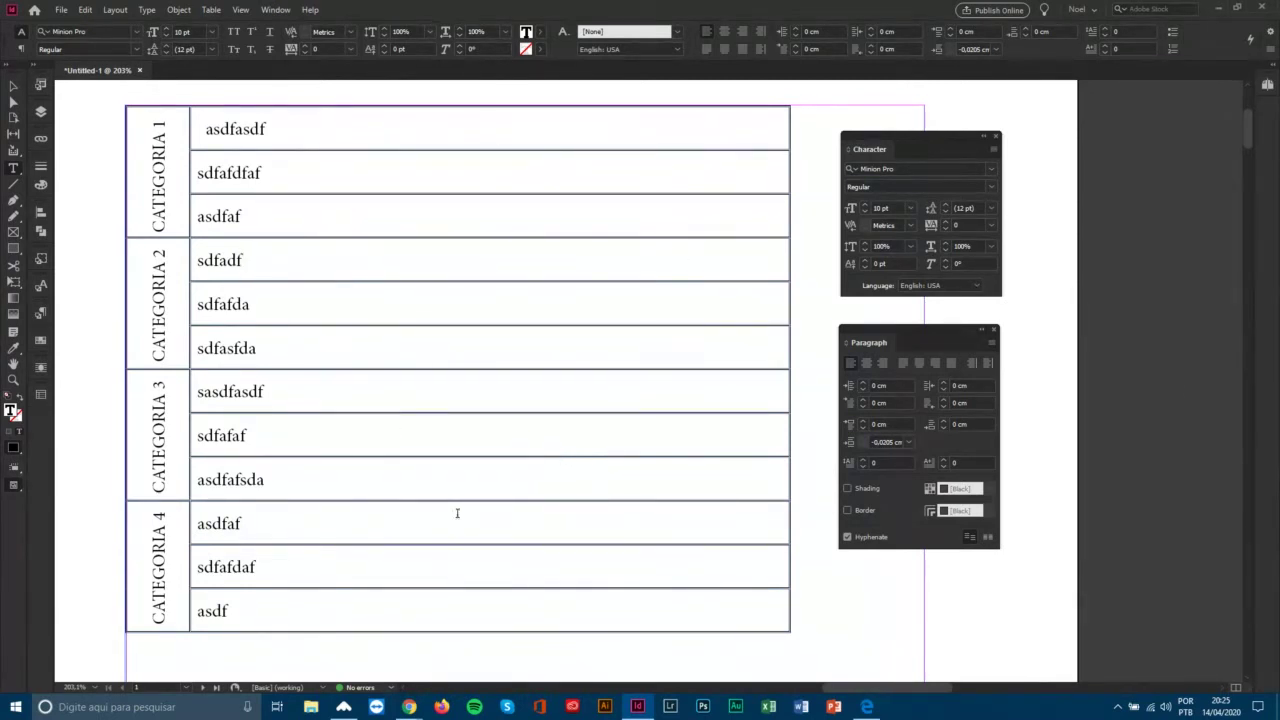
Select the whole CATEGORIA table and delete it from the text frame.
left_click(125, 105)
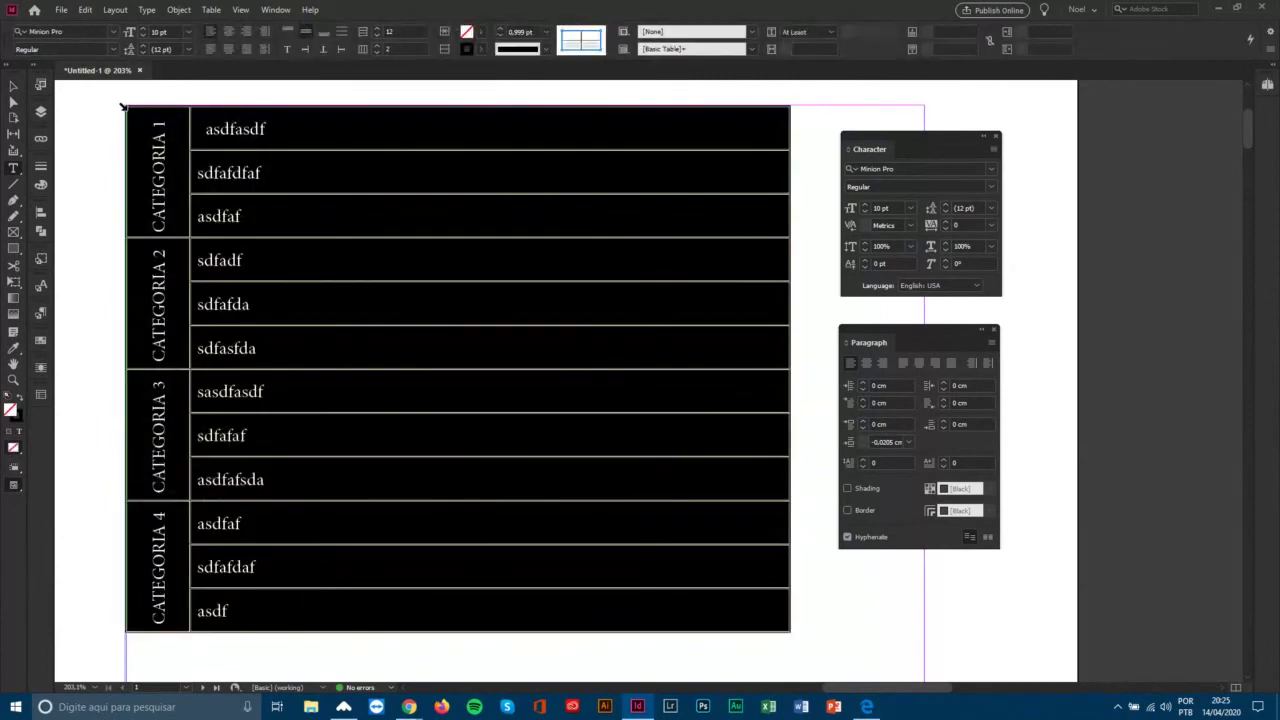
right_click(138, 108)
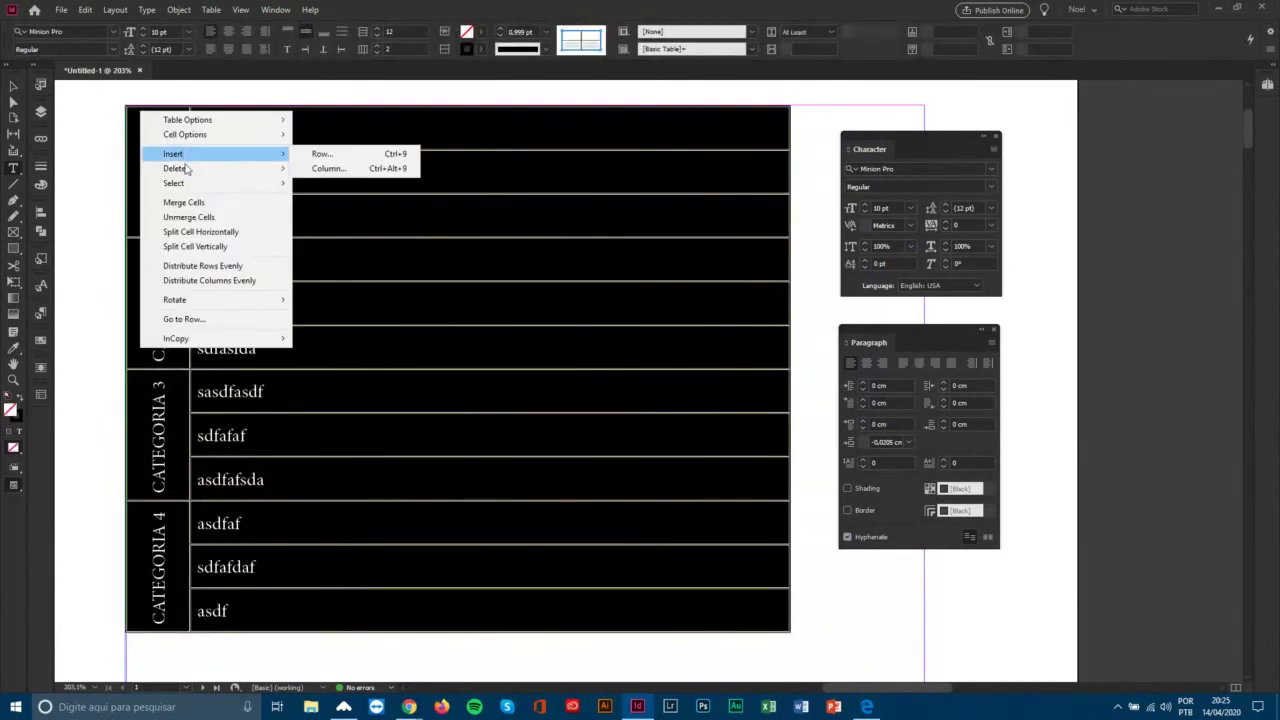
mouse_move(184, 170)
left_click(321, 170)
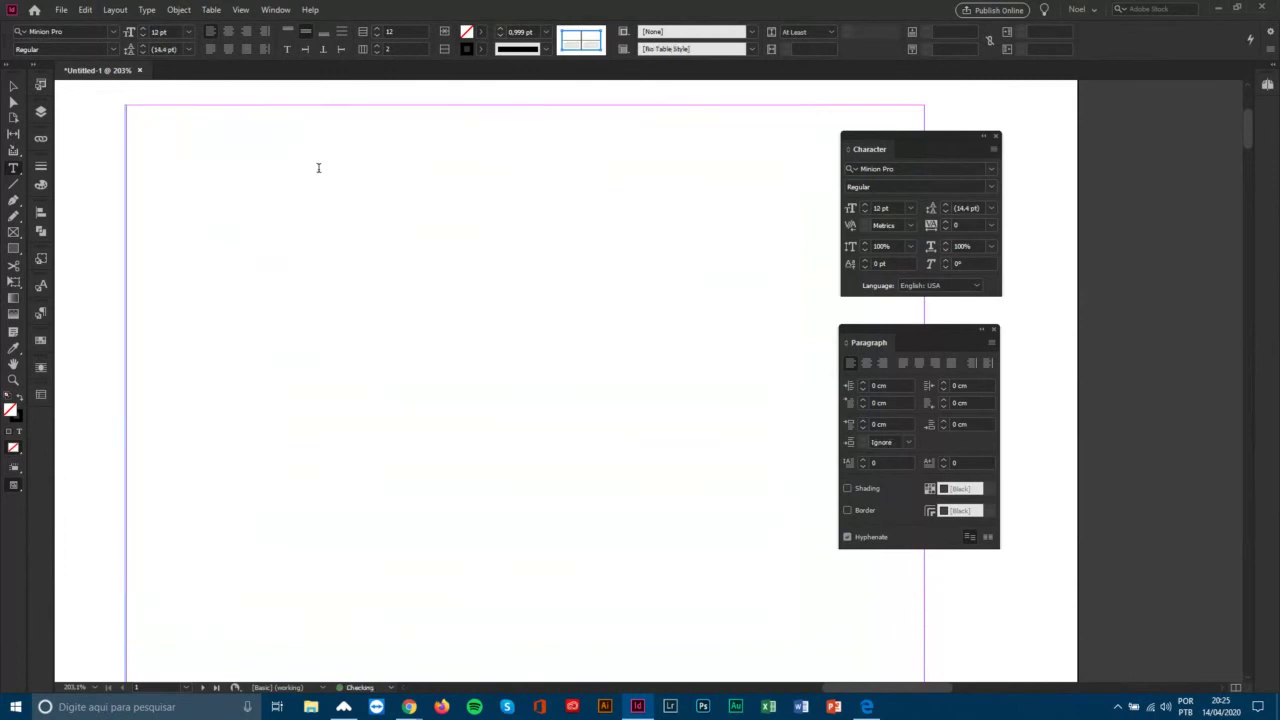
Dock the floating Character and Paragraph panels as icons alongside the other collapsed panels.
left_click(14, 87)
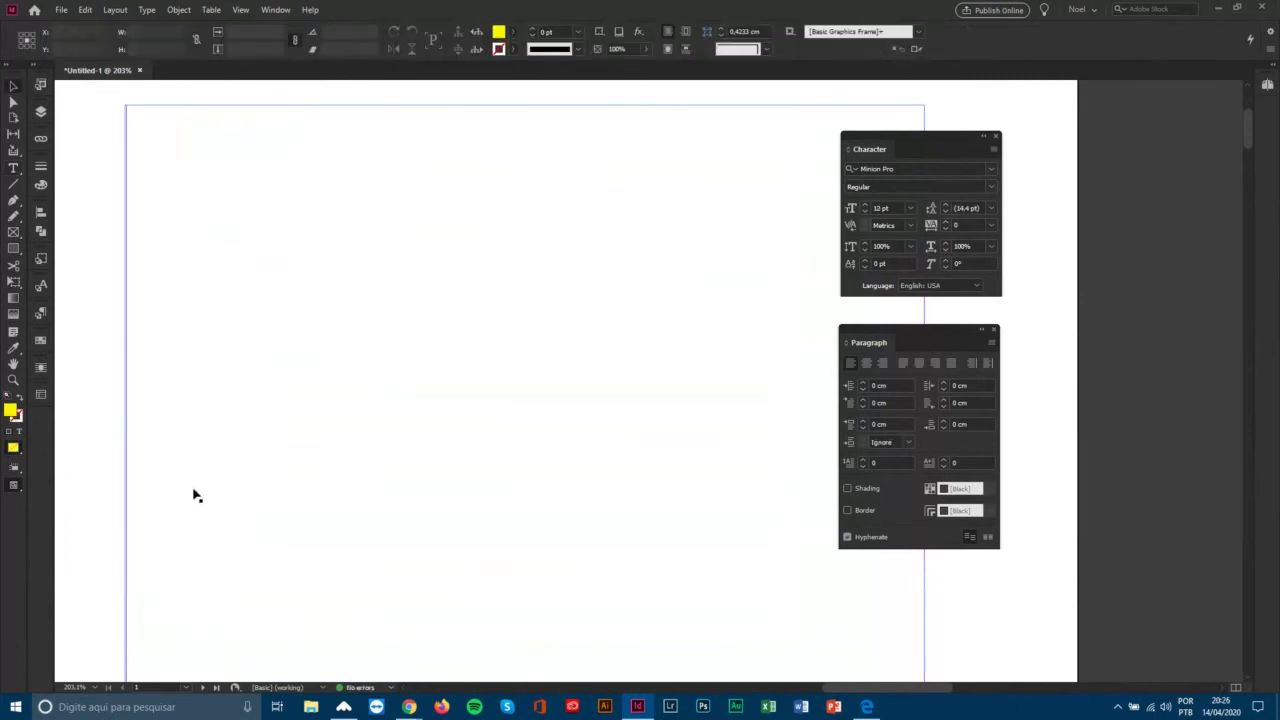
left_click(128, 113)
mouse_move(126, 106)
left_mouse_down()
mouse_move(155, 120)
mouse_move(126, 105)
left_mouse_up()
left_click_drag(937, 134, 41, 421)
left_click_drag(868, 340, 84, 407)
Insert a table with 4 body rows and 4 columns in the empty text frame, using the [Basic Table] style.
double_click(146, 125)
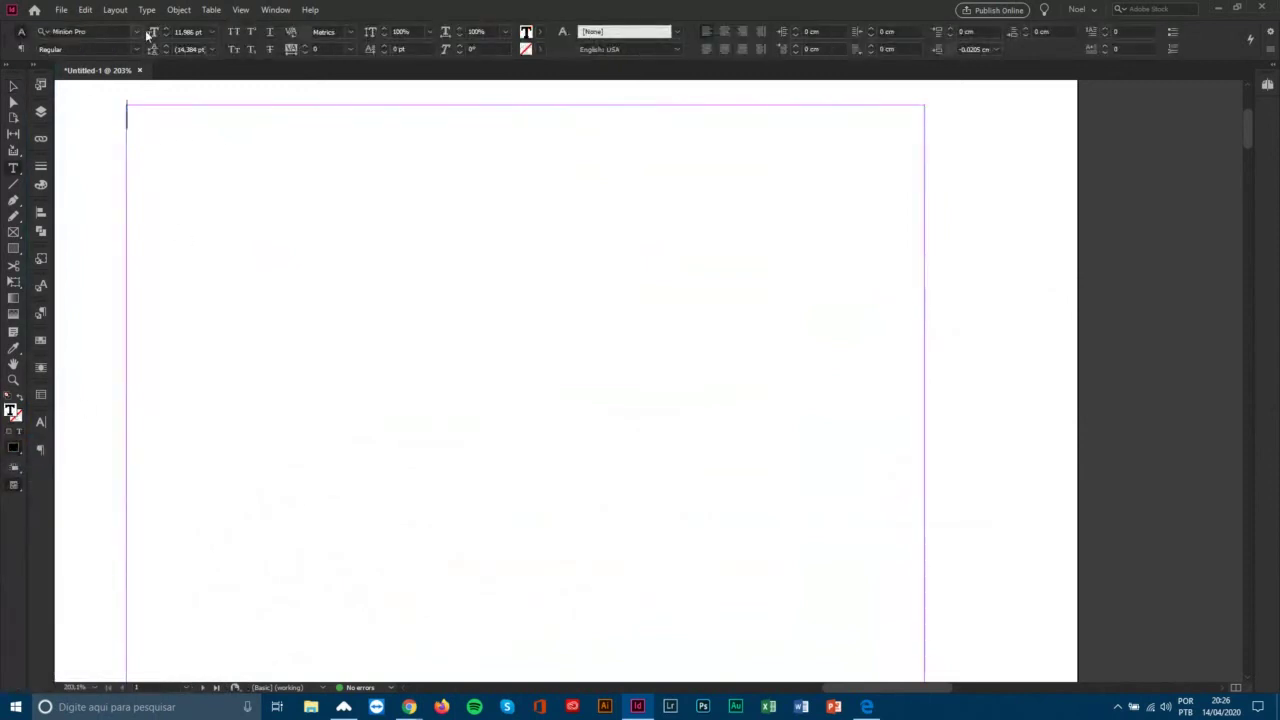
left_click(209, 10)
left_click(228, 26)
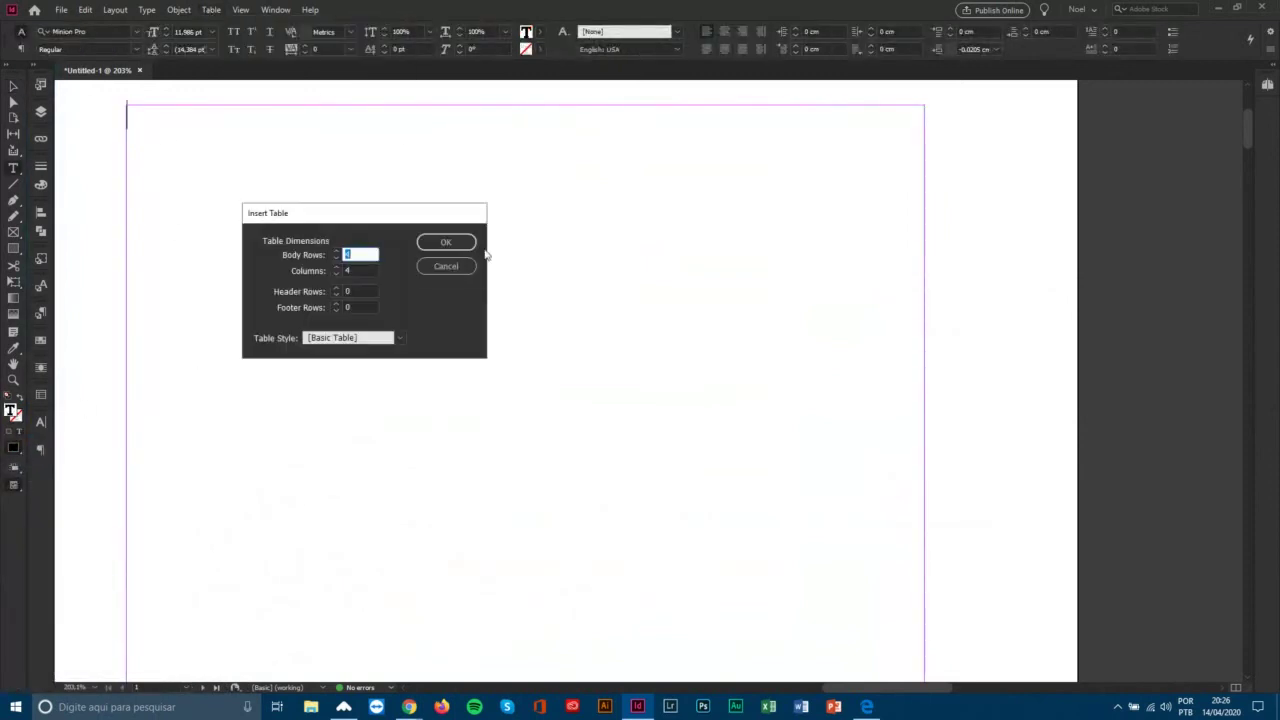
left_click(446, 242)
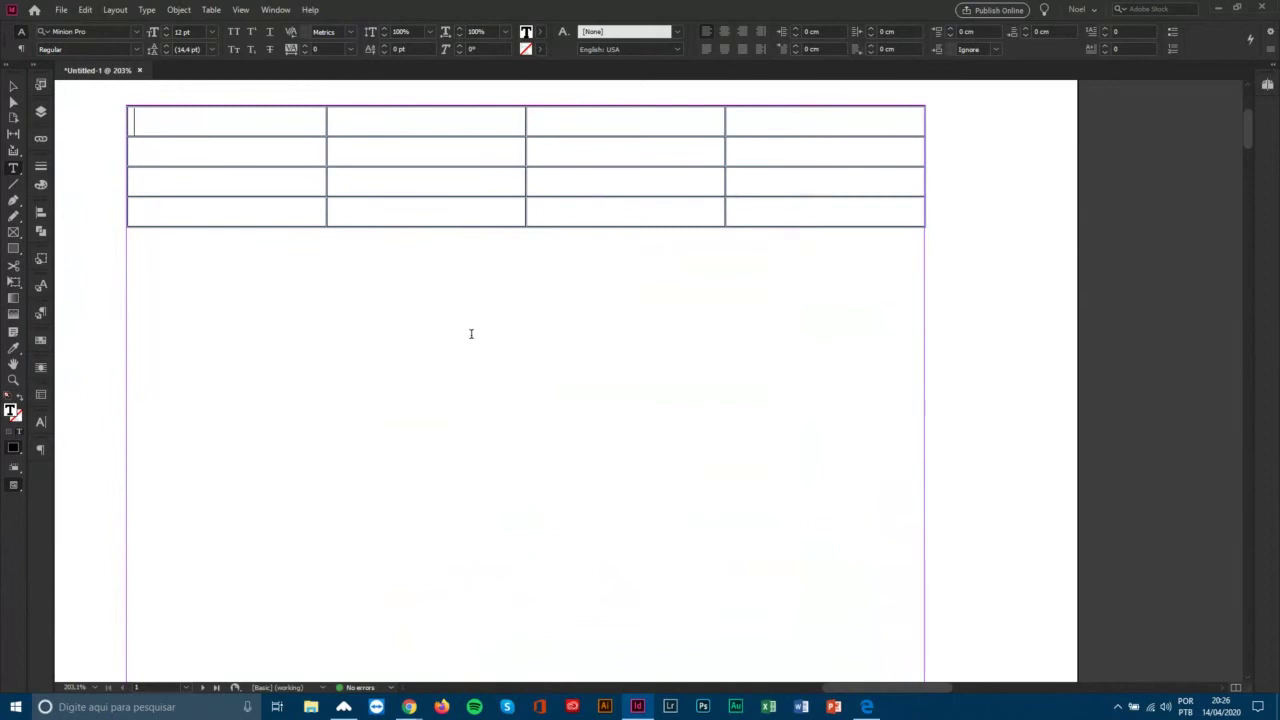
scroll(474, 334, "up", 1)
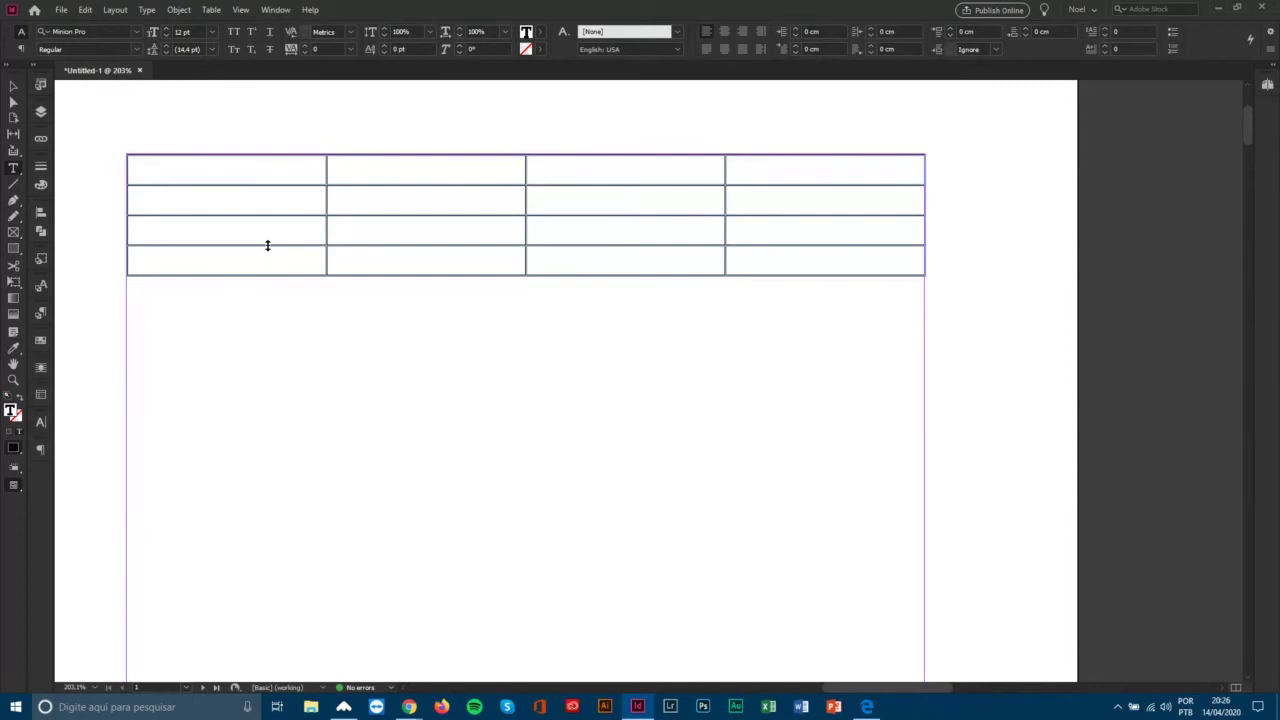
right_click(285, 176)
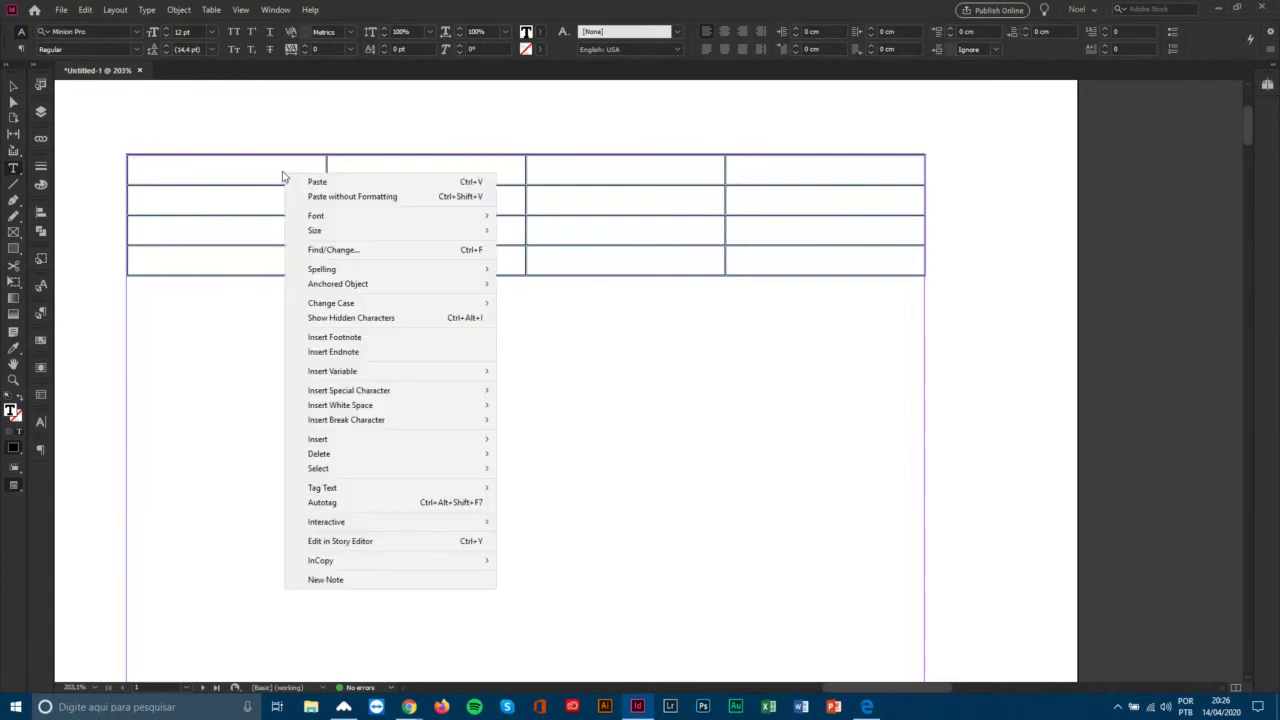
left_click(196, 172)
right_click(193, 175)
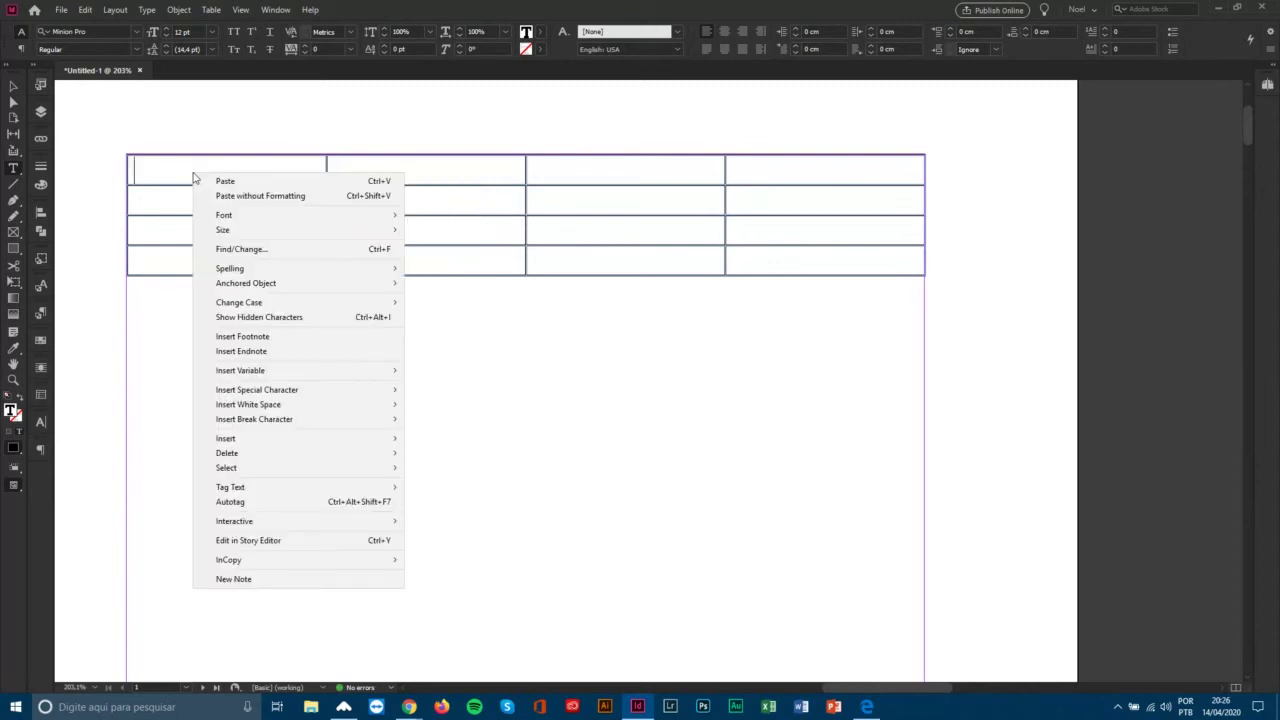
Open the Table panel and float it just below the new table.
left_click(41, 396)
left_click_drag(72, 392, 420, 317)
left_click(569, 341)
left_click(499, 331)
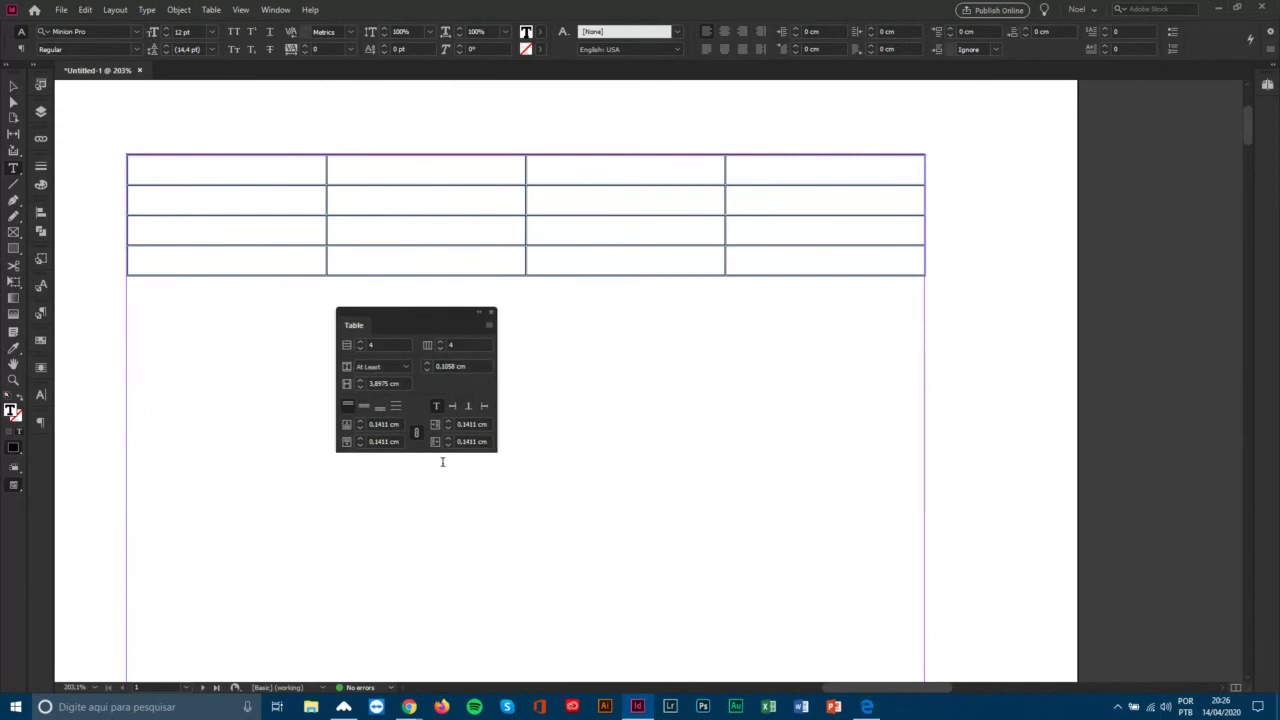
left_click_drag(449, 312, 454, 303)
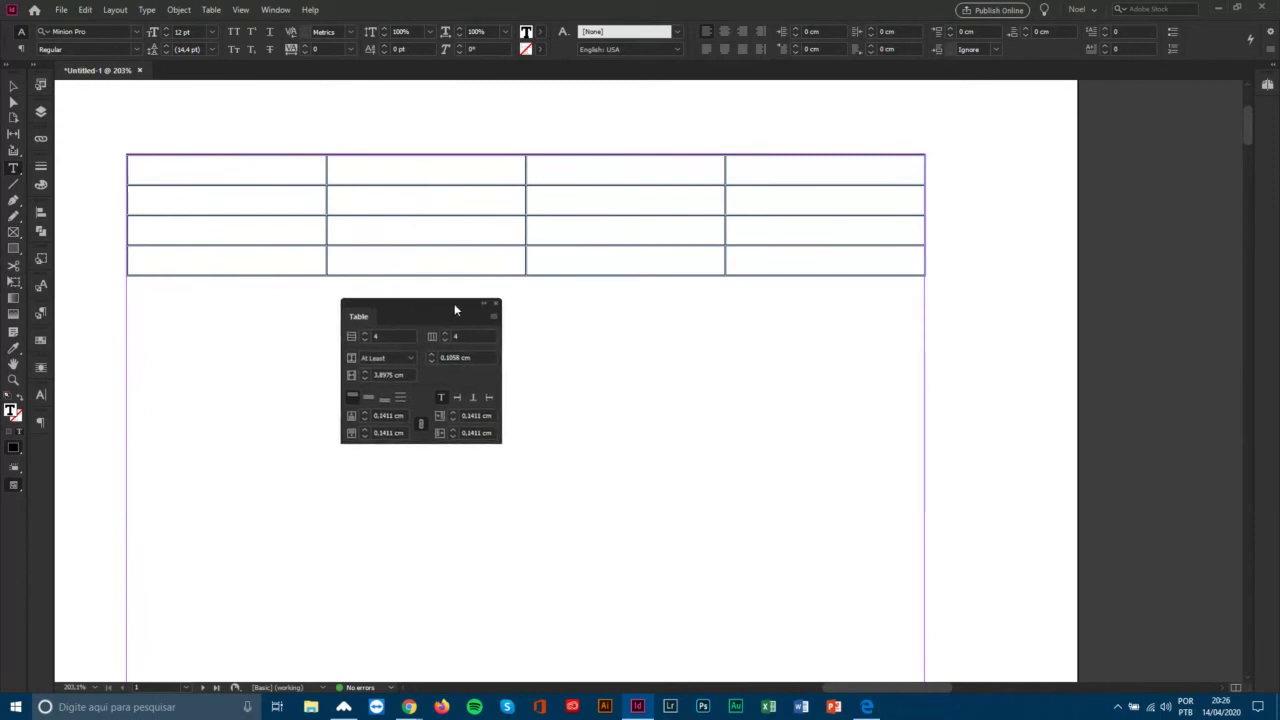
Compare the table and cell commands offered for a selected row, the whole table, and a text cursor in the first cell.
left_click(122, 170)
right_click(139, 173)
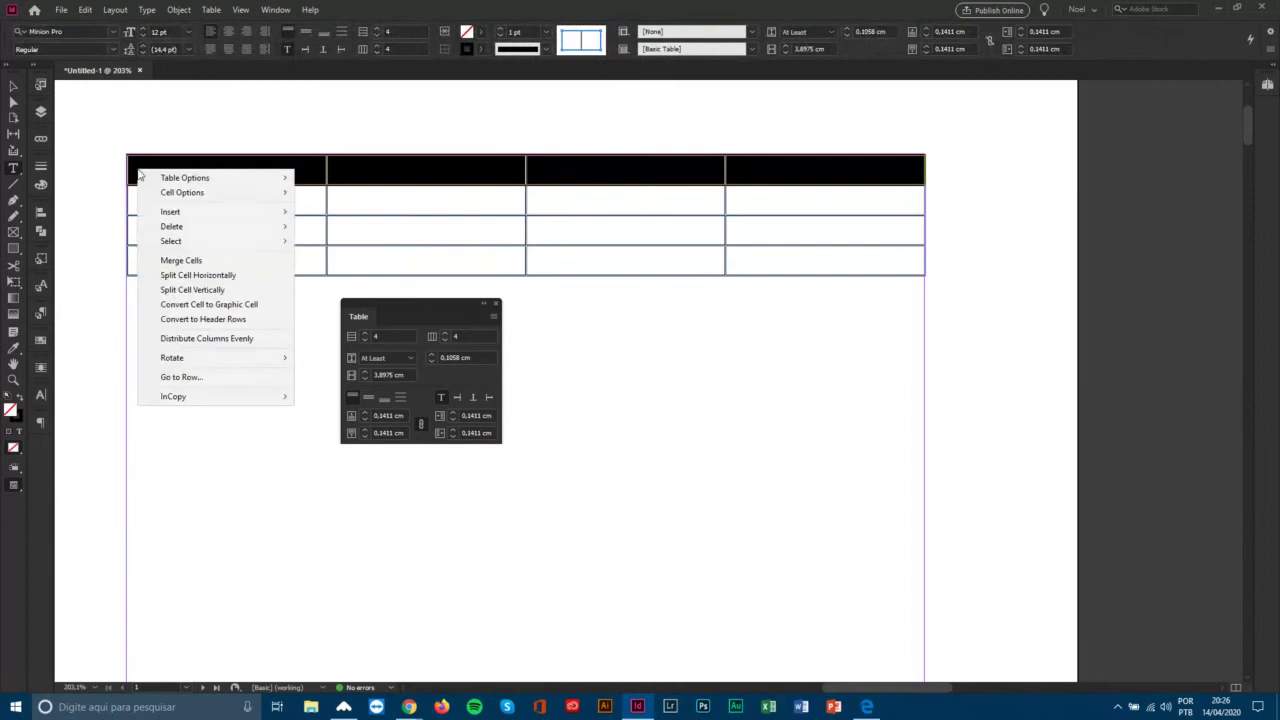
mouse_move(195, 189)
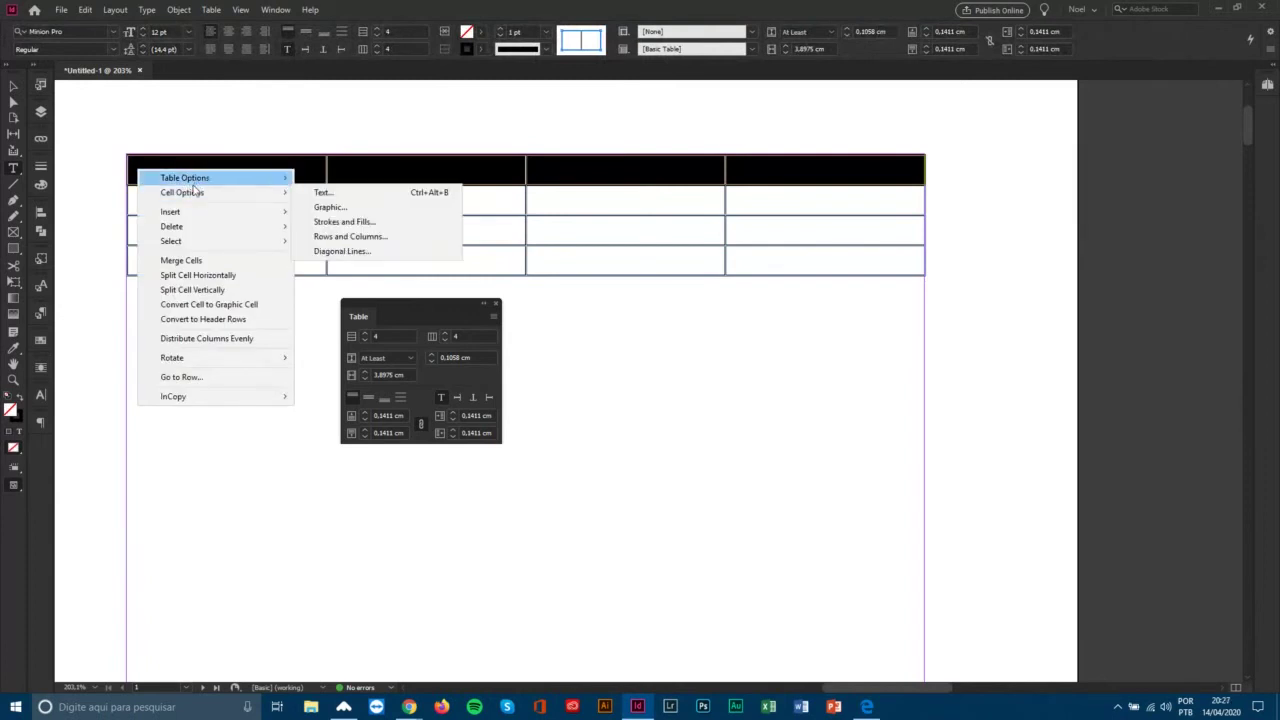
left_click(423, 170)
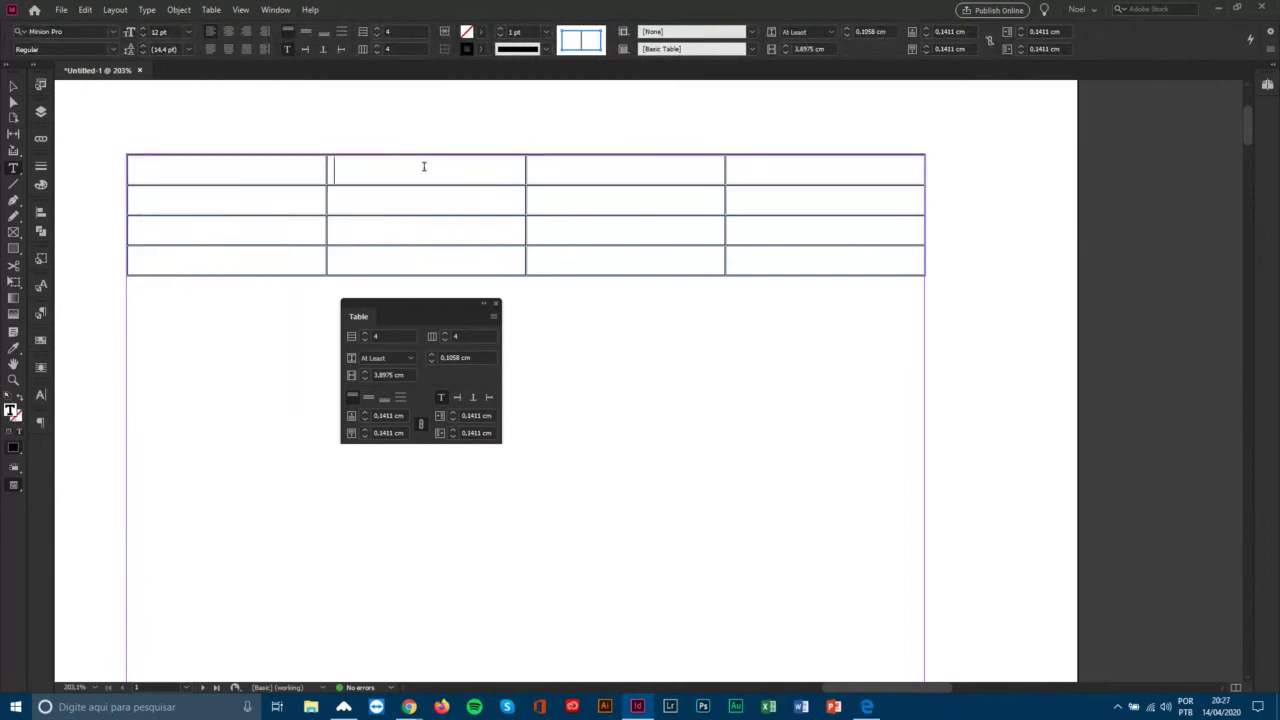
left_click(128, 156)
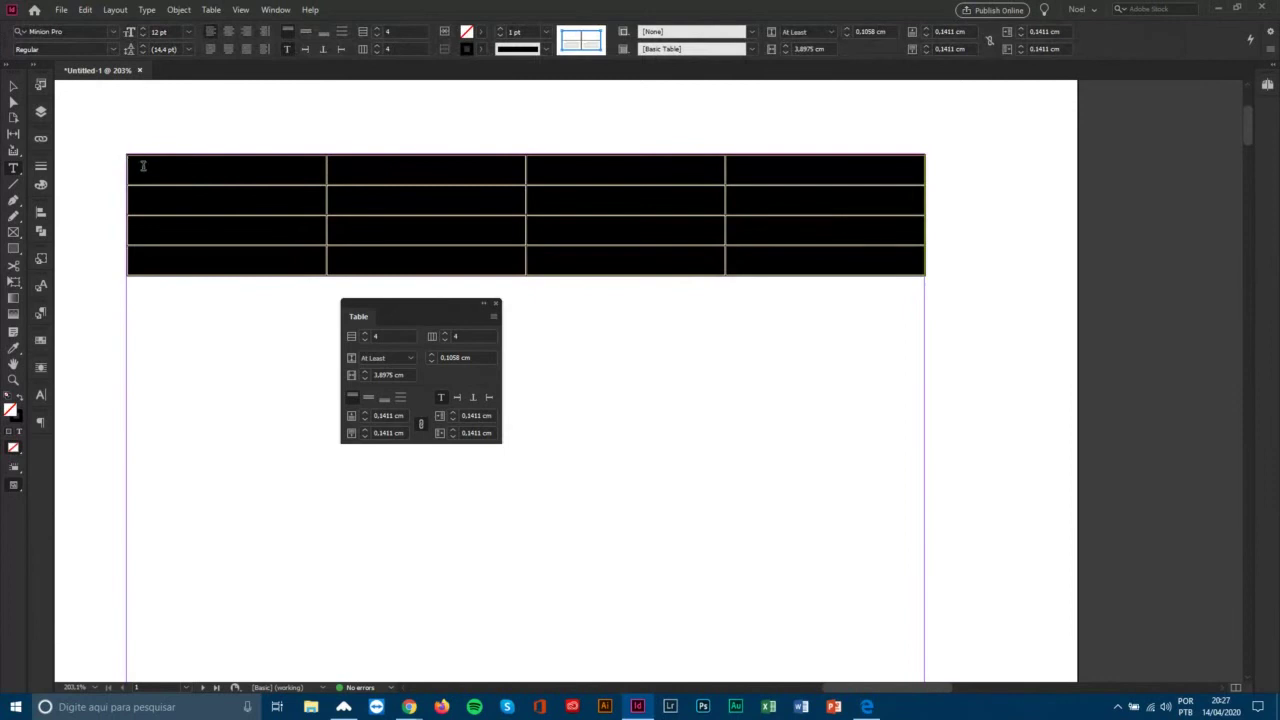
right_click(143, 166)
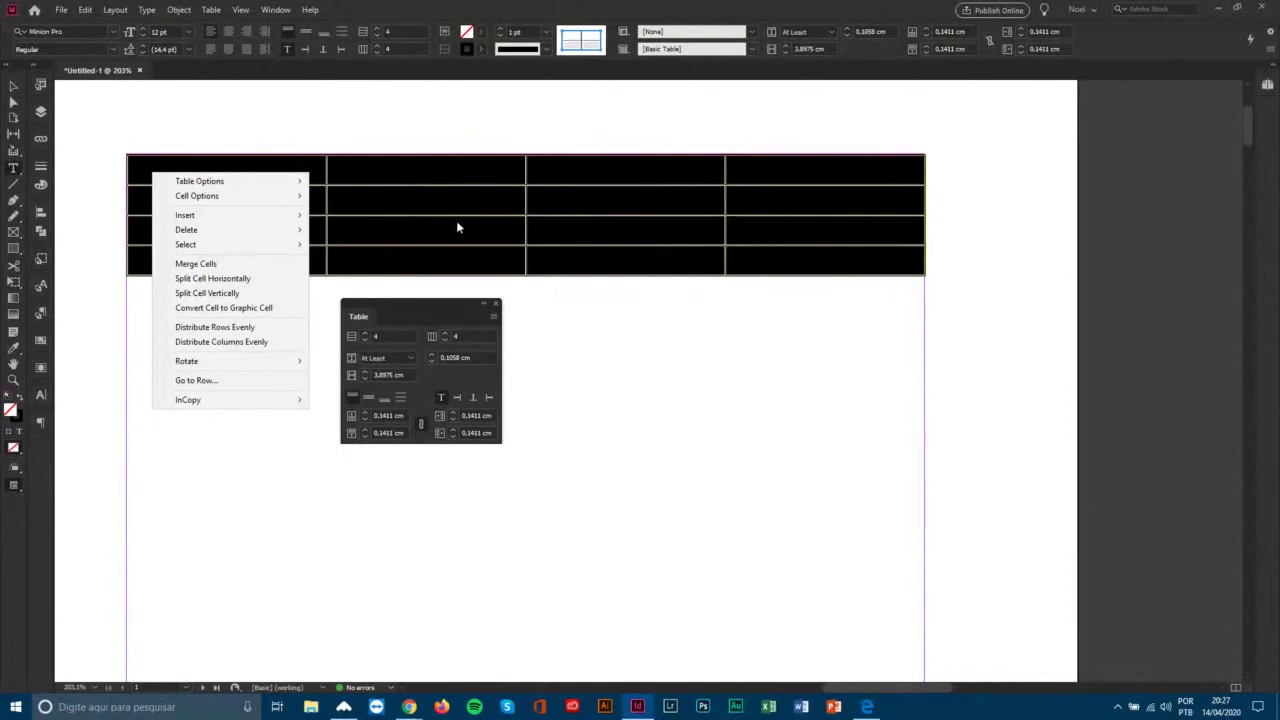
left_click(428, 195)
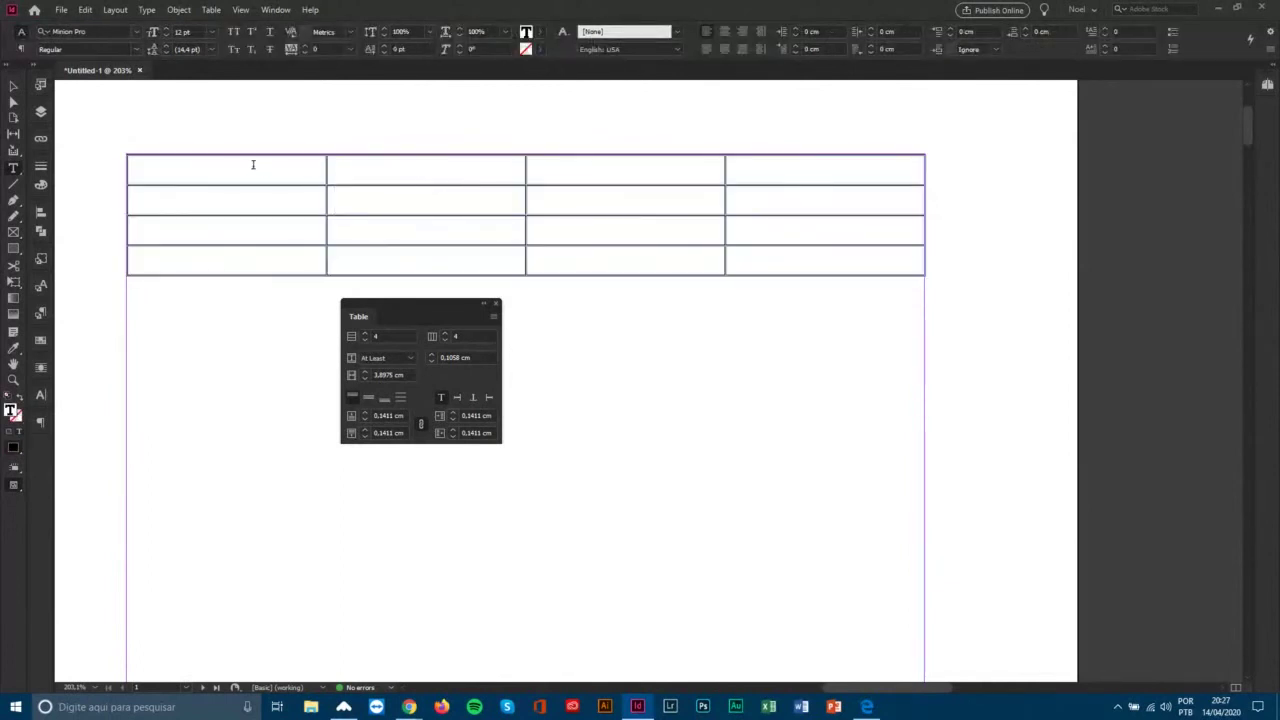
left_click(161, 172)
right_click(501, 318)
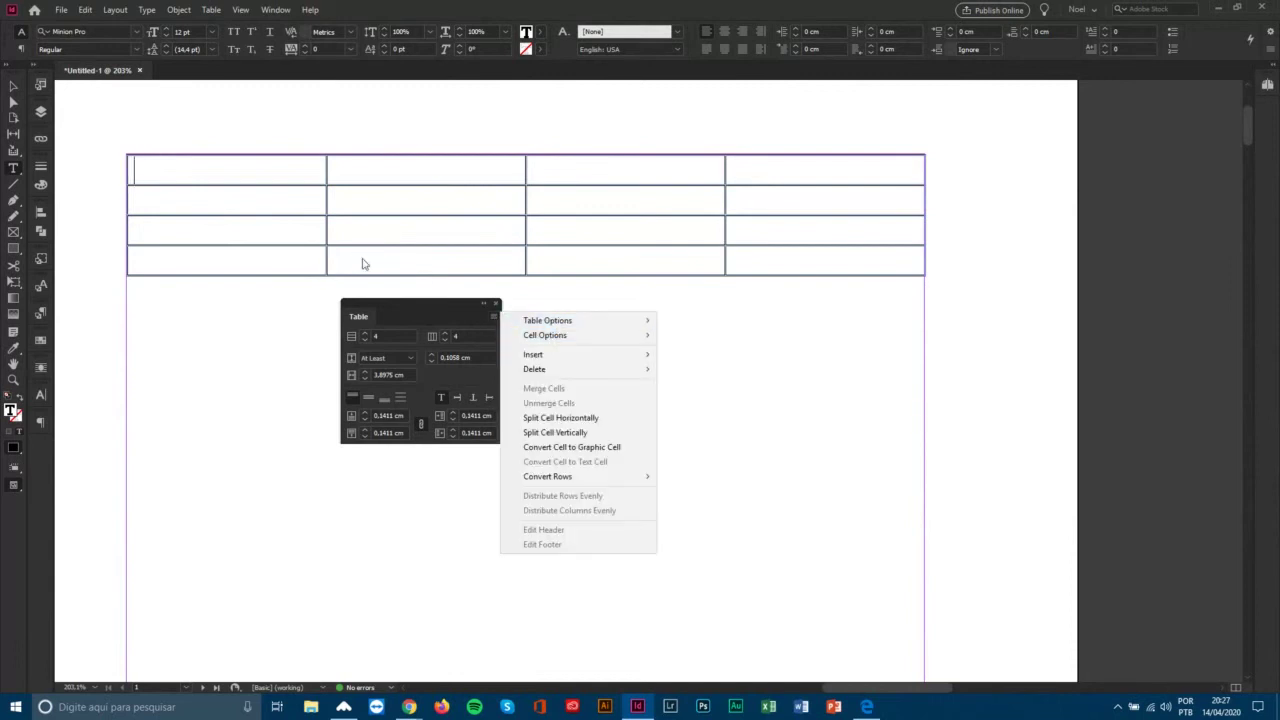
left_click(157, 170)
right_click(158, 173)
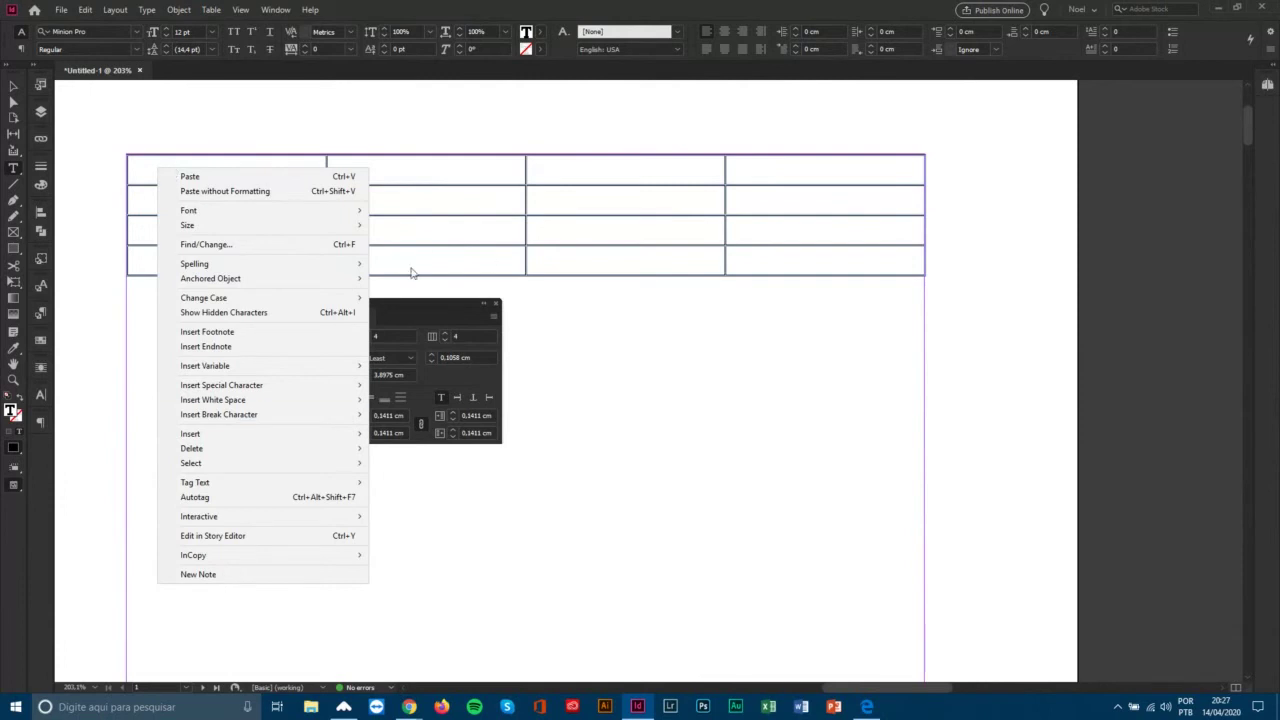
left_click(459, 305)
left_click(125, 153)
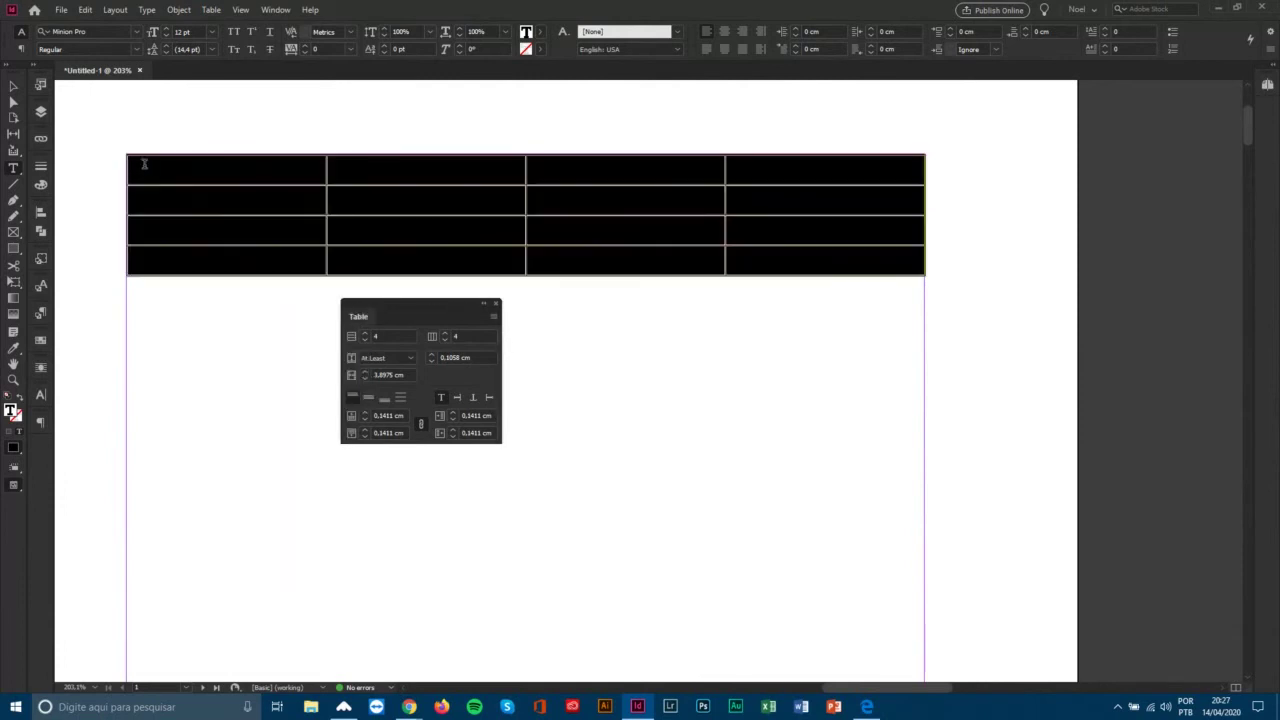
right_click(145, 168)
mouse_move(200, 189)
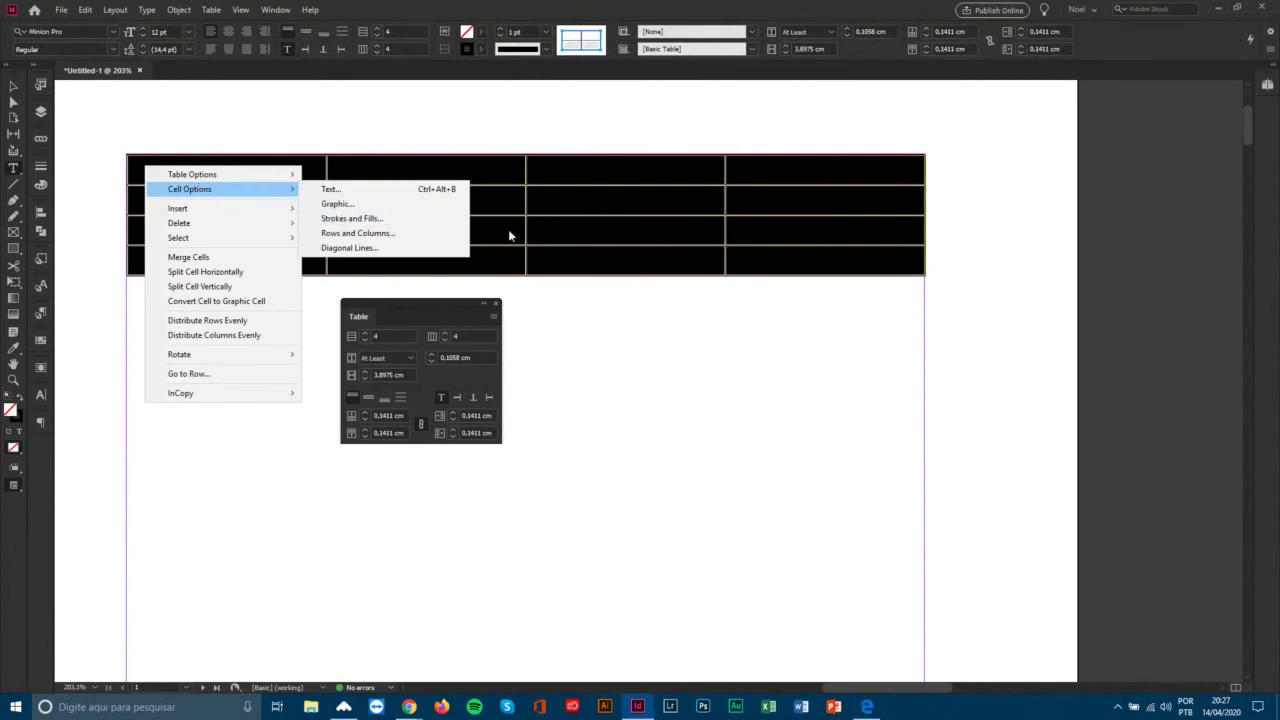
left_click(510, 199)
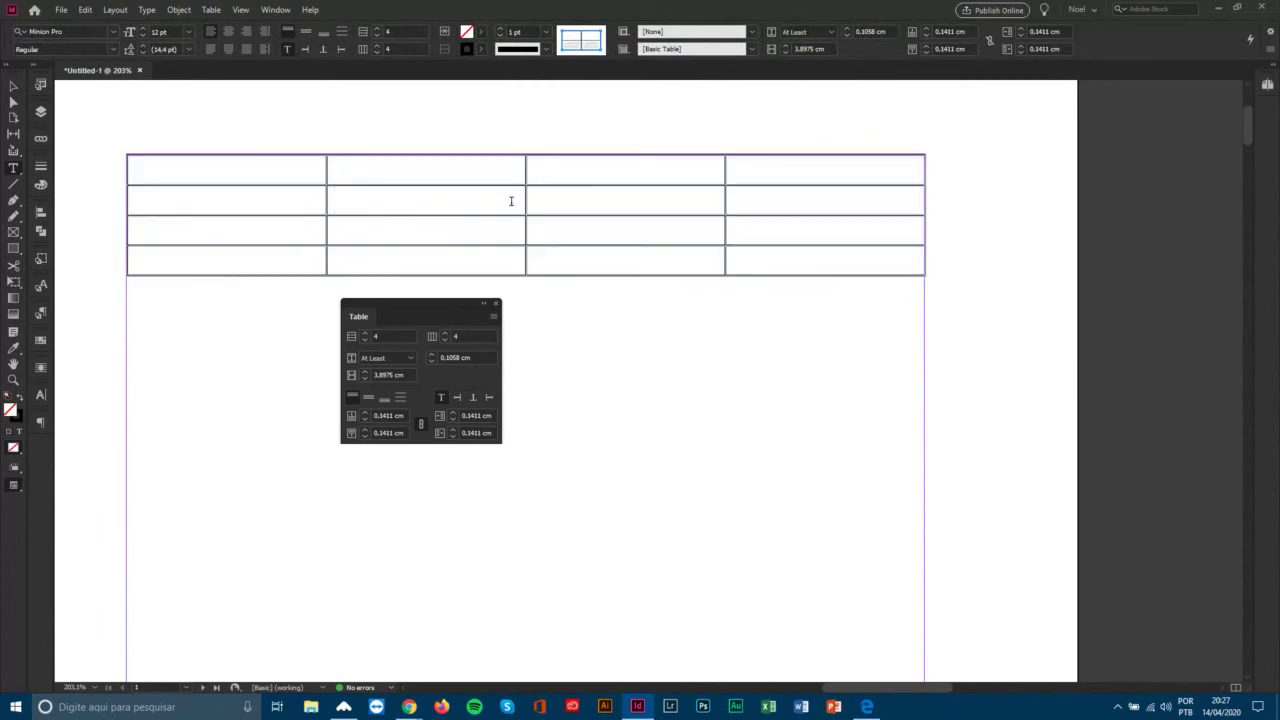
Open the Table Setup options with the text cursor in the first cell, placing the dialog just below the table.
left_click(153, 170)
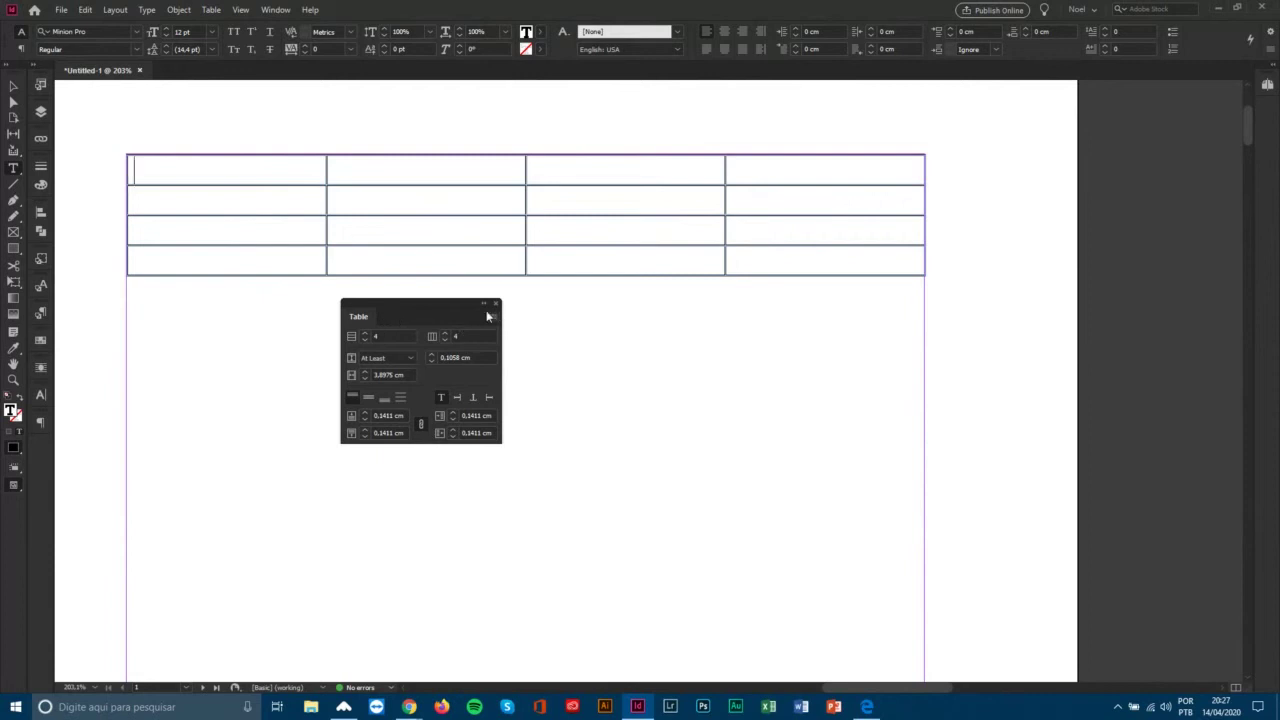
left_click_drag(460, 307, 554, 330)
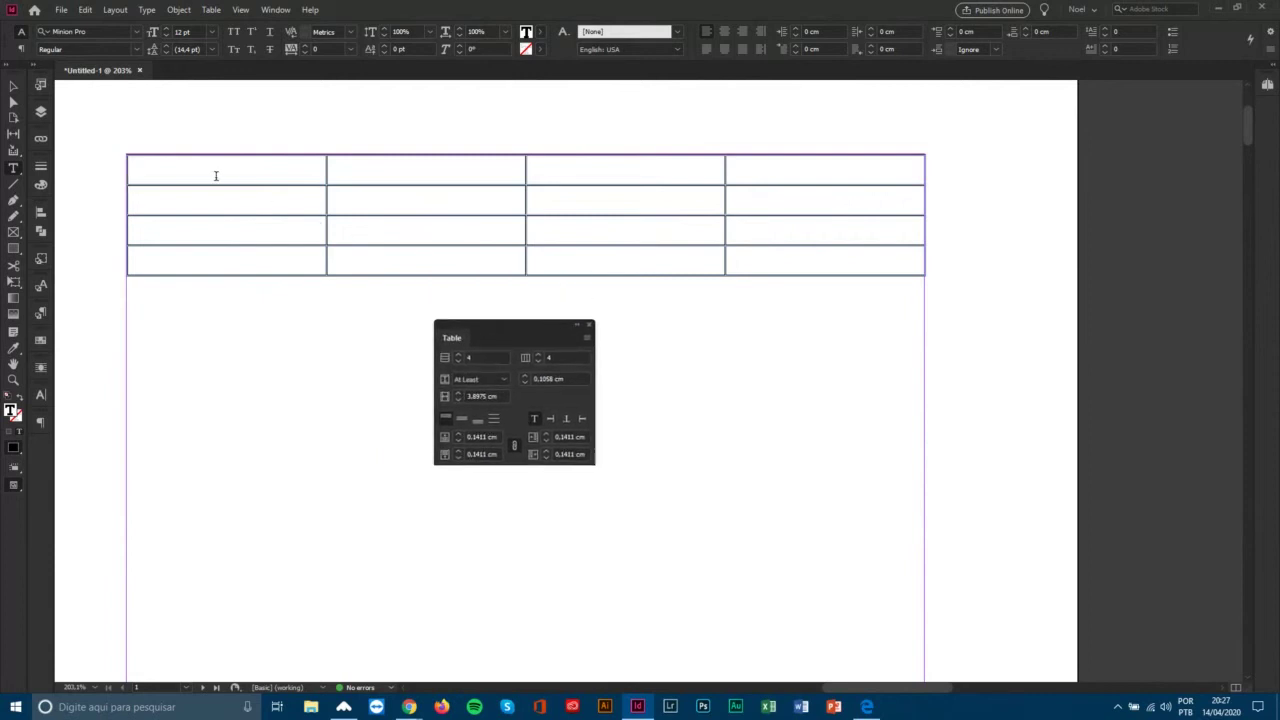
left_click(587, 340)
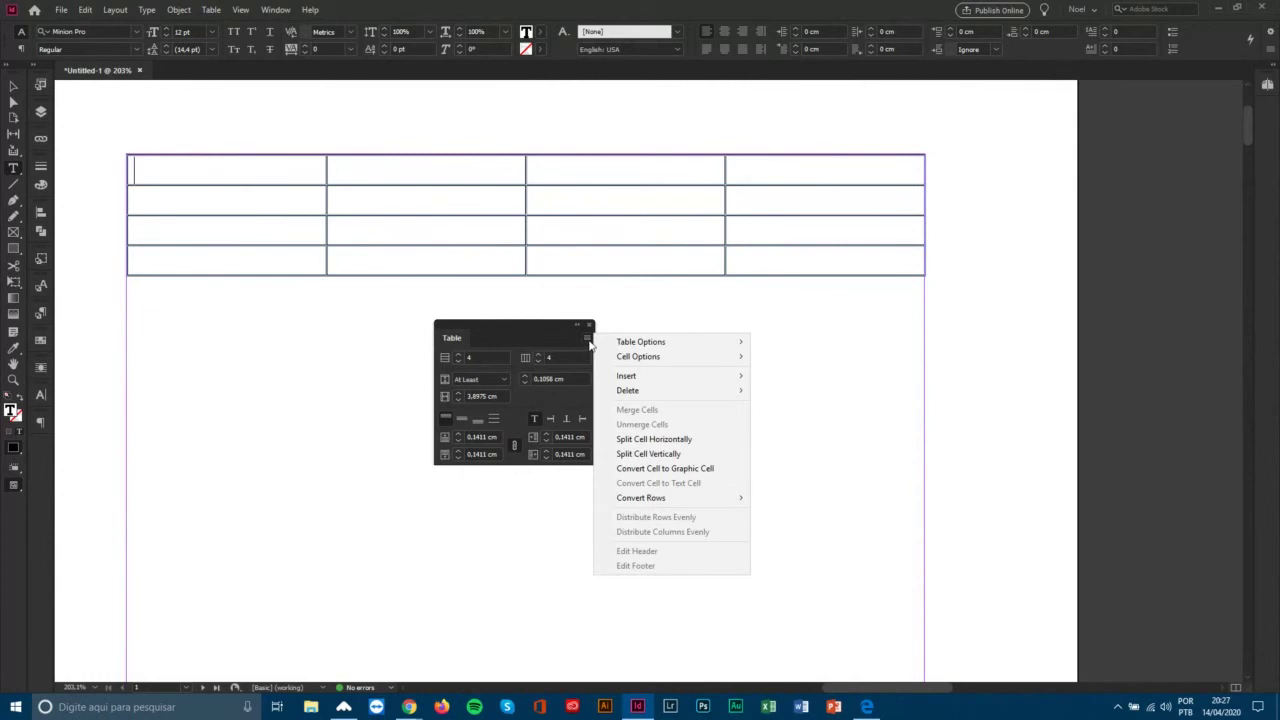
mouse_move(660, 346)
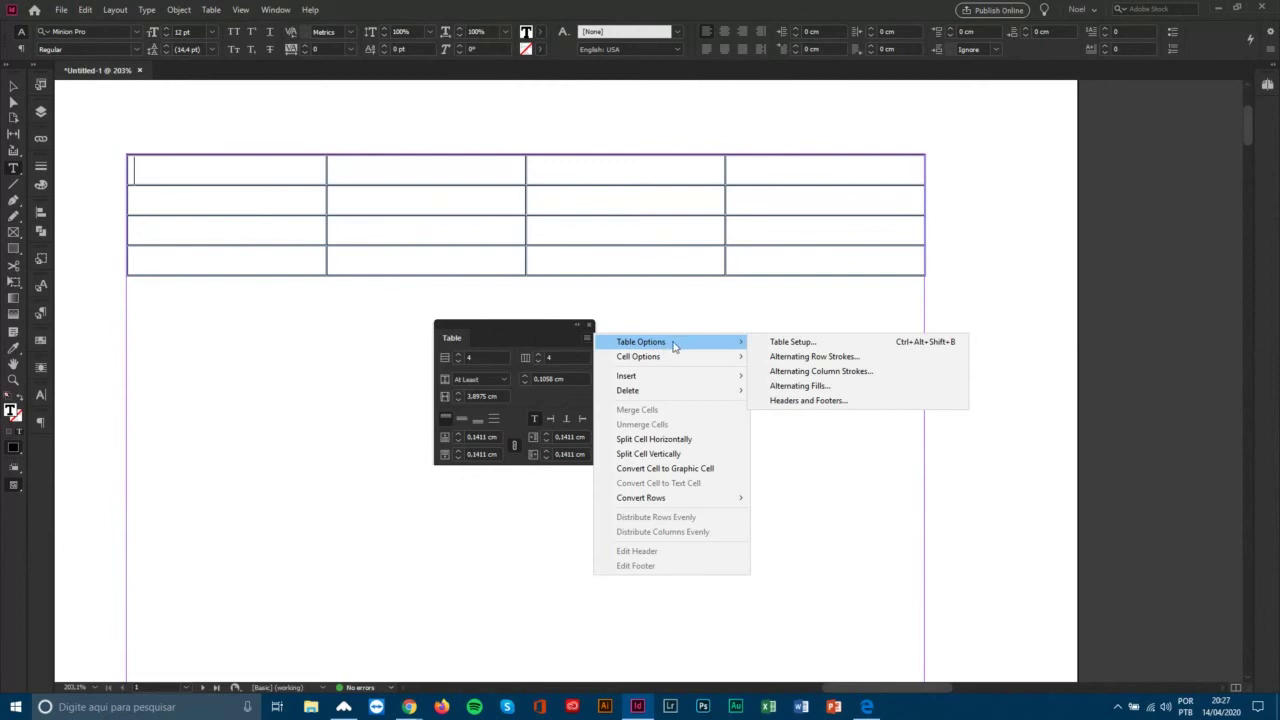
left_click(794, 342)
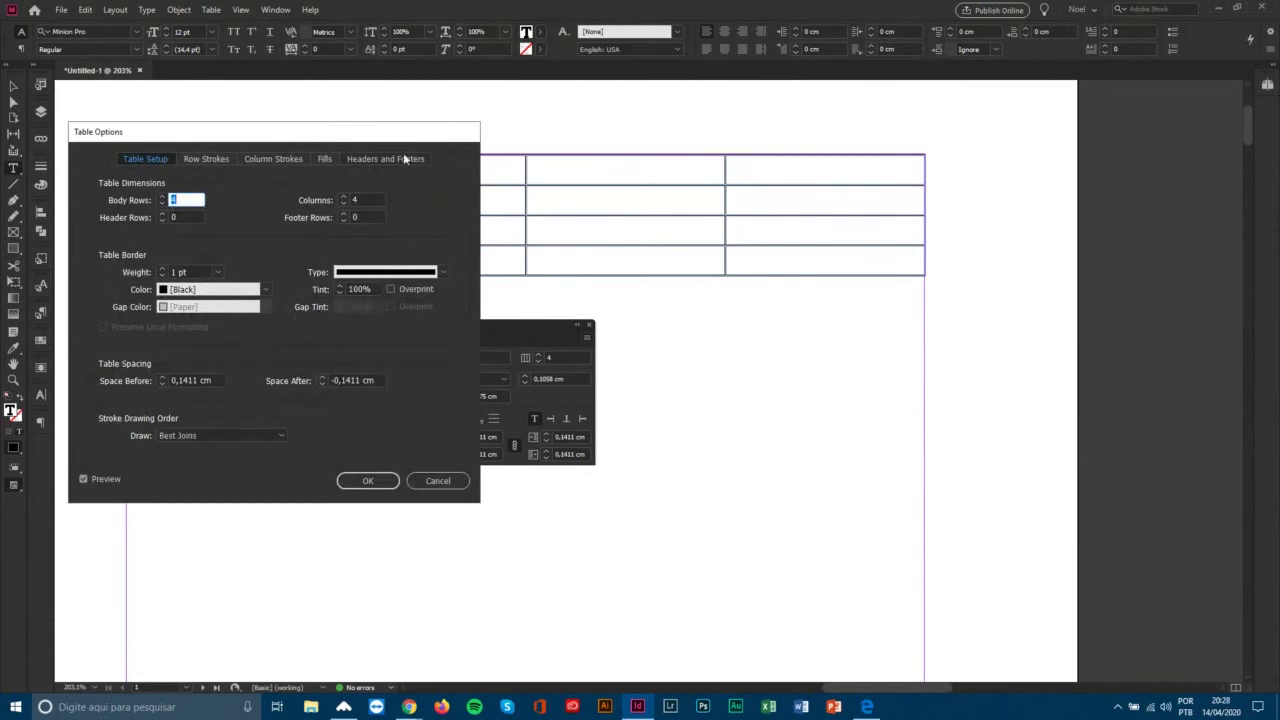
left_click_drag(409, 137, 655, 293)
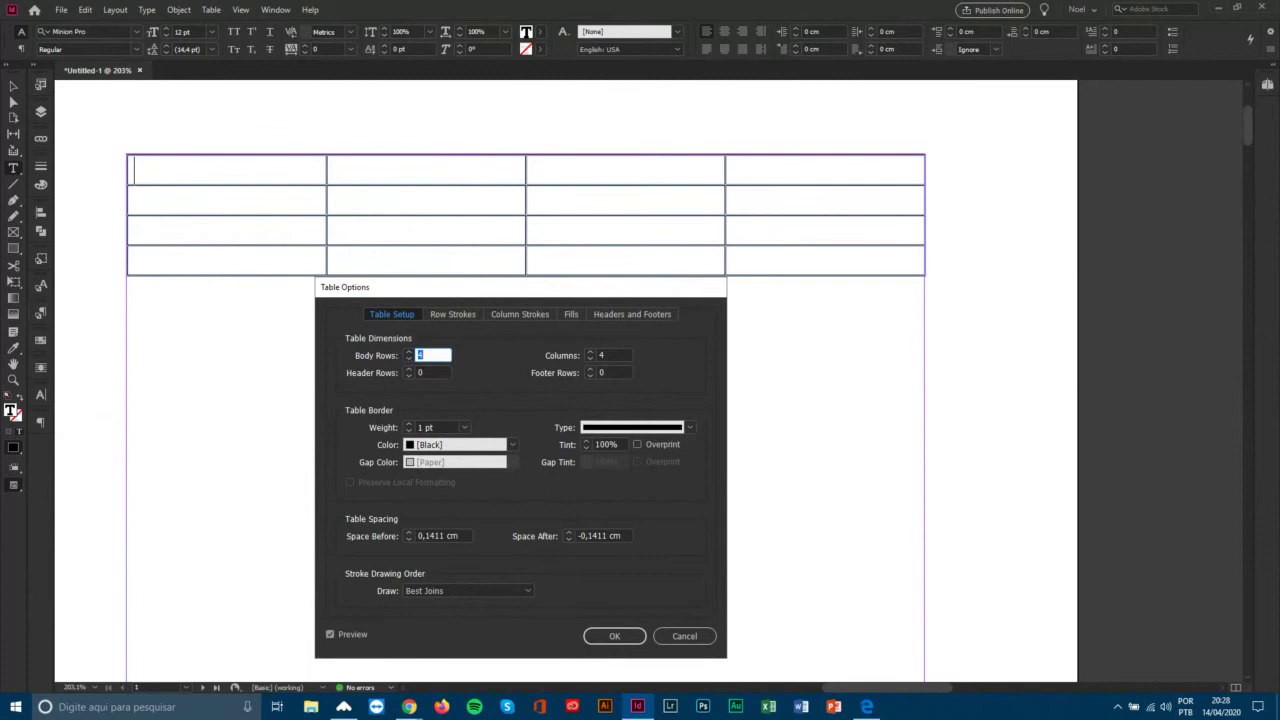
Review the Row Strokes, Column Strokes, Fills, and Headers and Footers options of the table, returning to Table Setup.
key("alt+Tab")
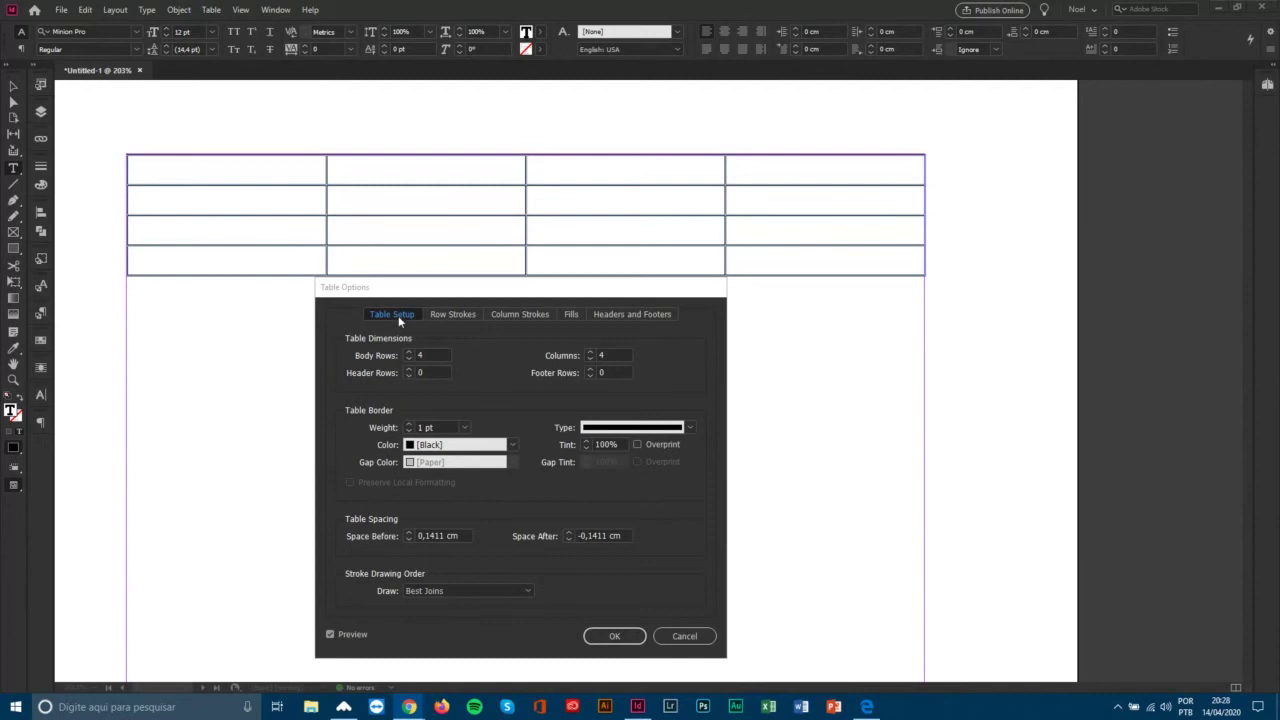
left_click(459, 316)
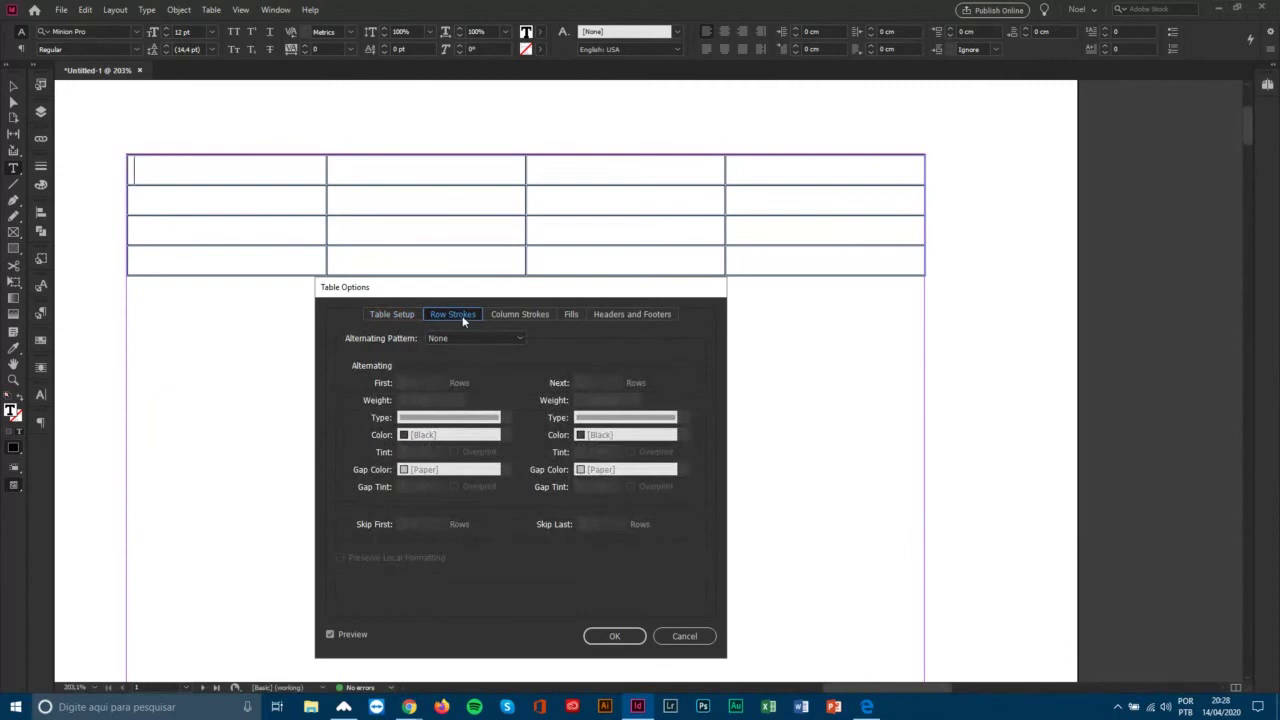
left_click(517, 316)
left_click(575, 313)
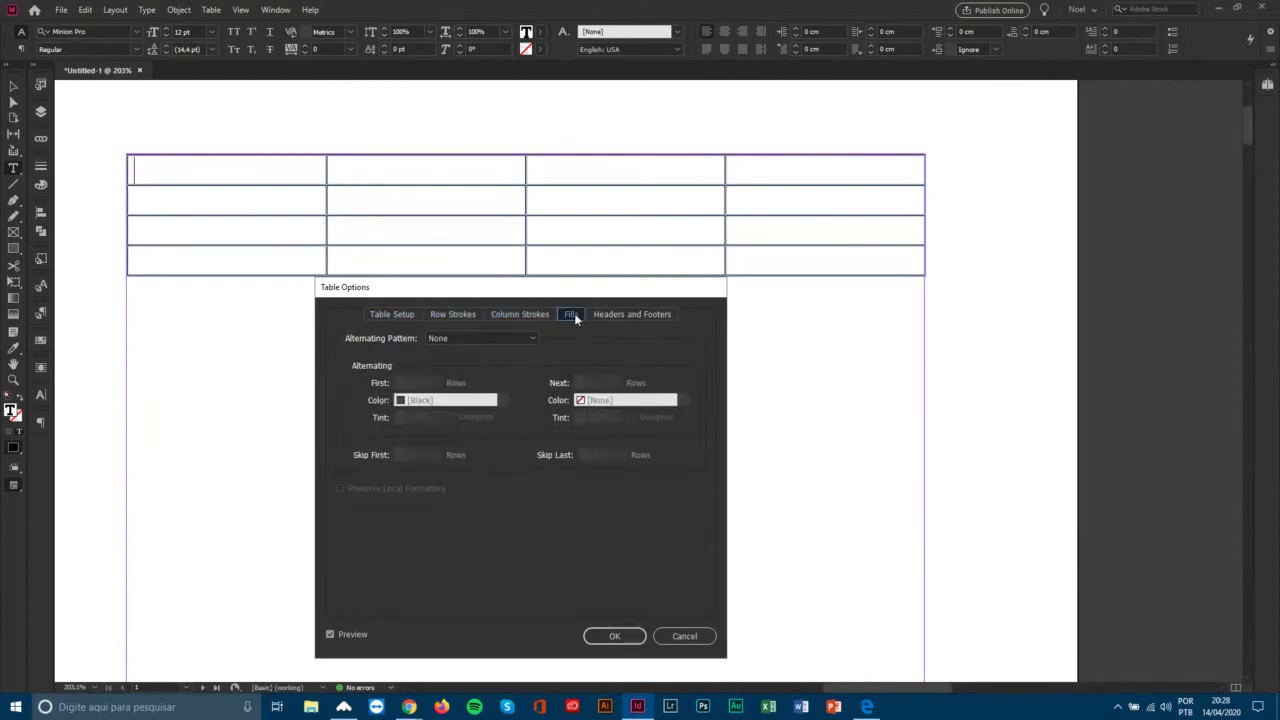
left_click(638, 314)
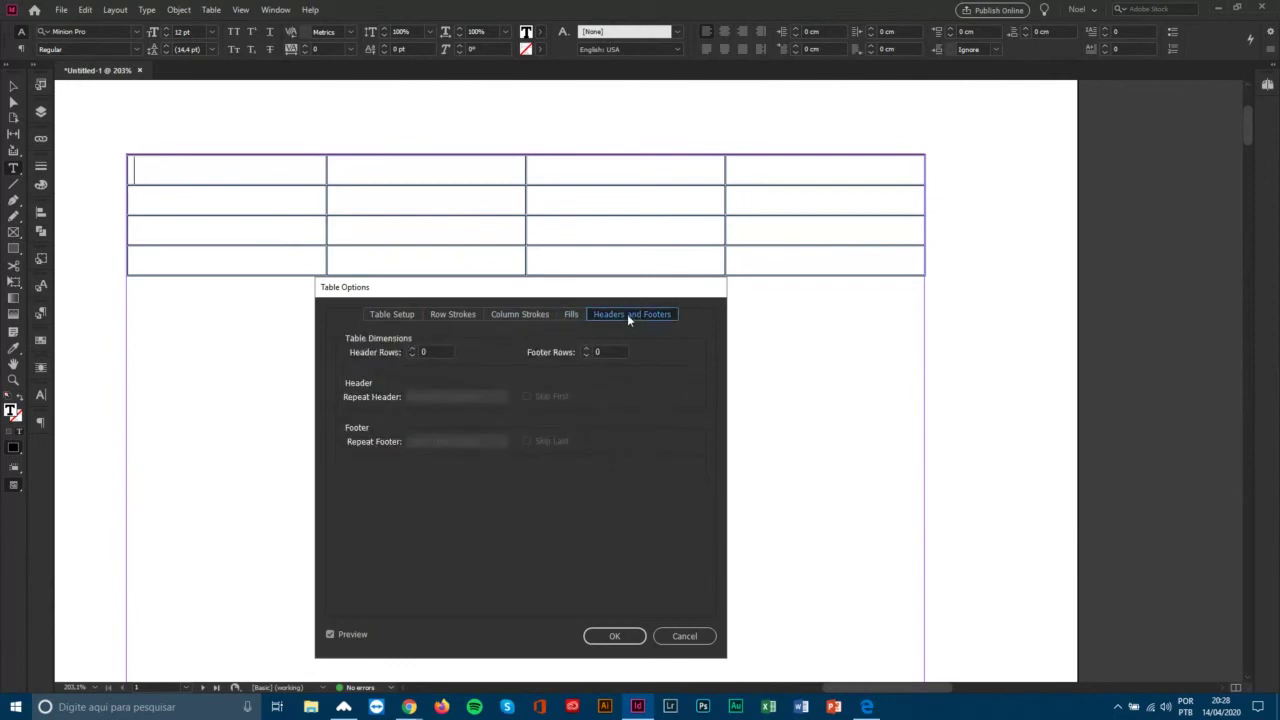
left_click(378, 316)
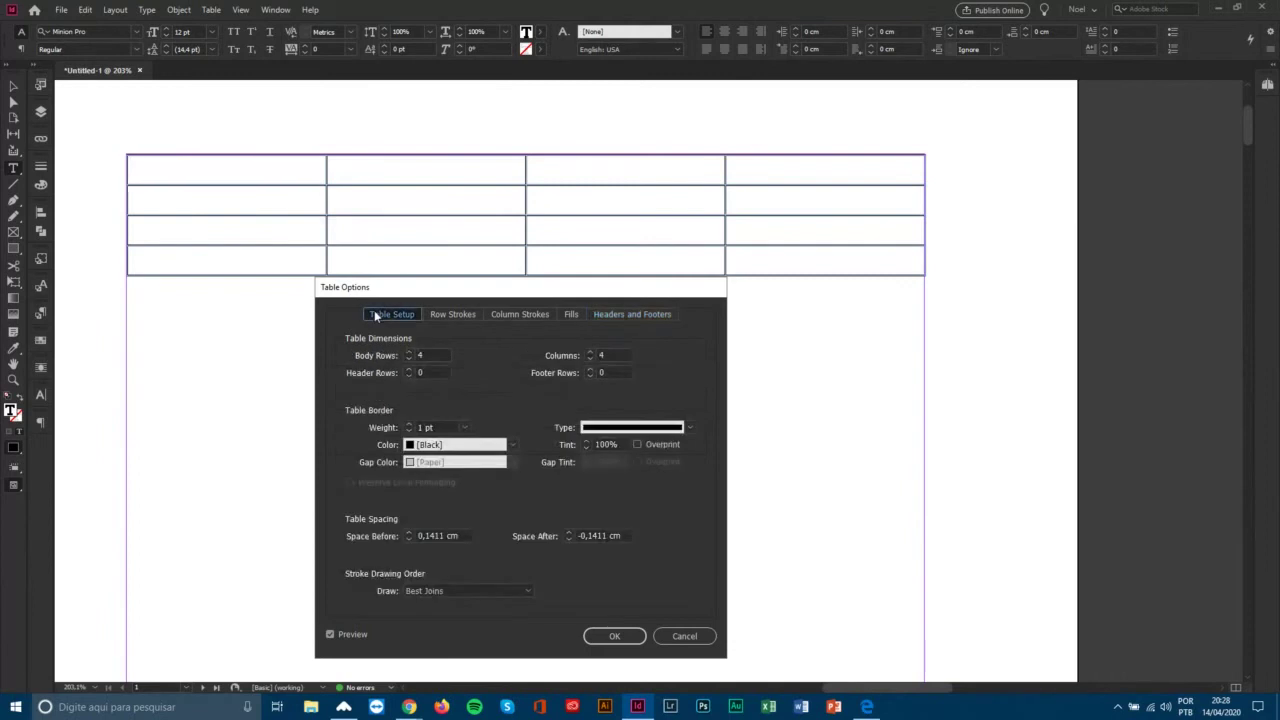
left_click(355, 636)
left_click_drag(520, 288, 524, 295)
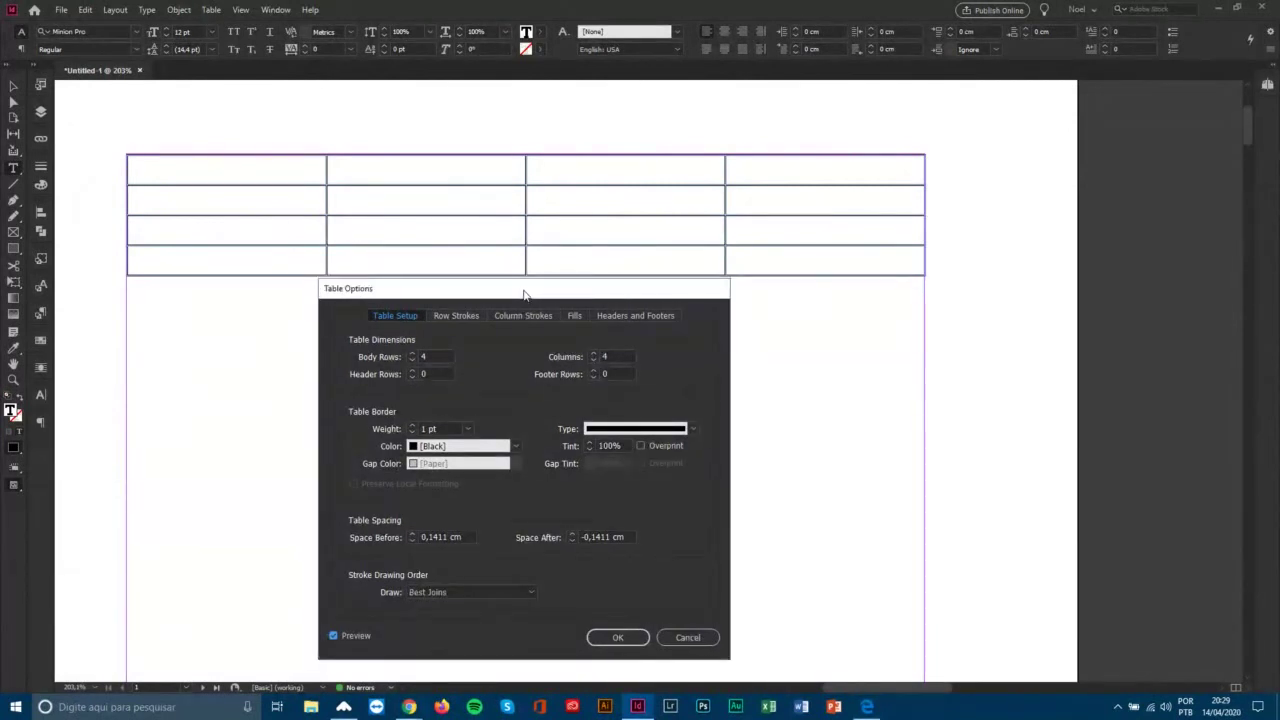
left_click_drag(525, 298, 530, 291)
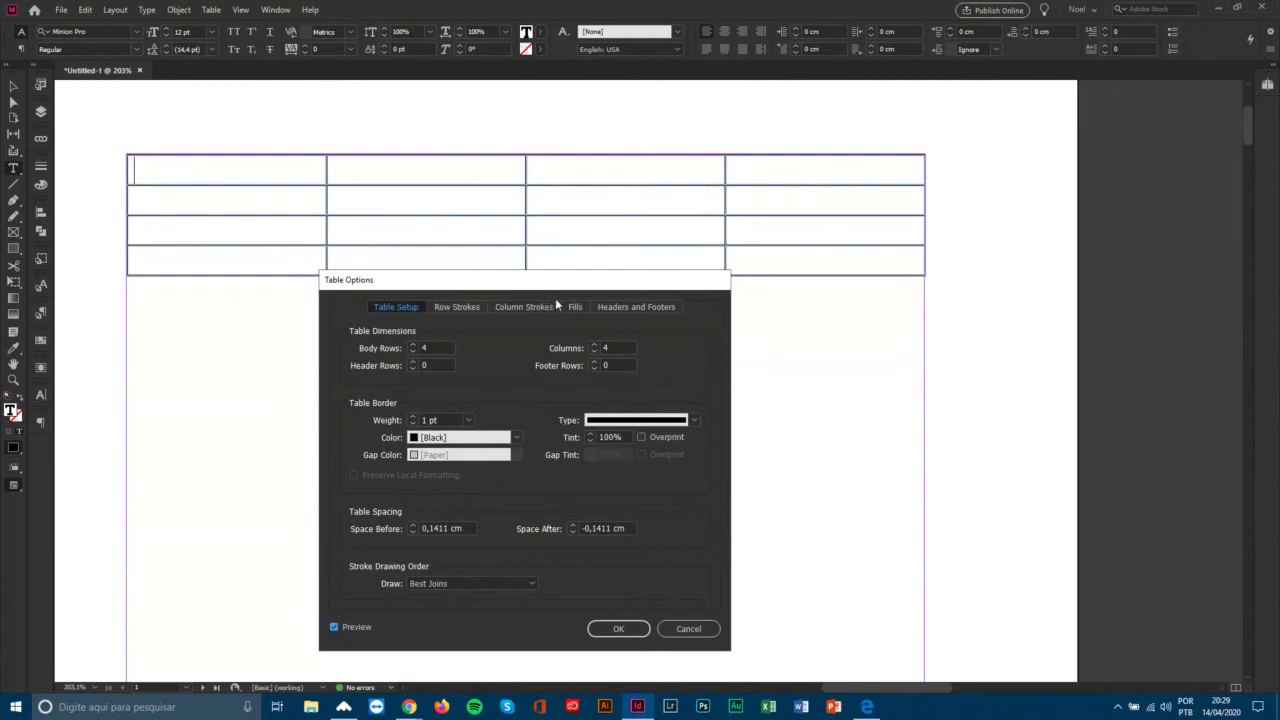
left_click_drag(560, 286, 560, 295)
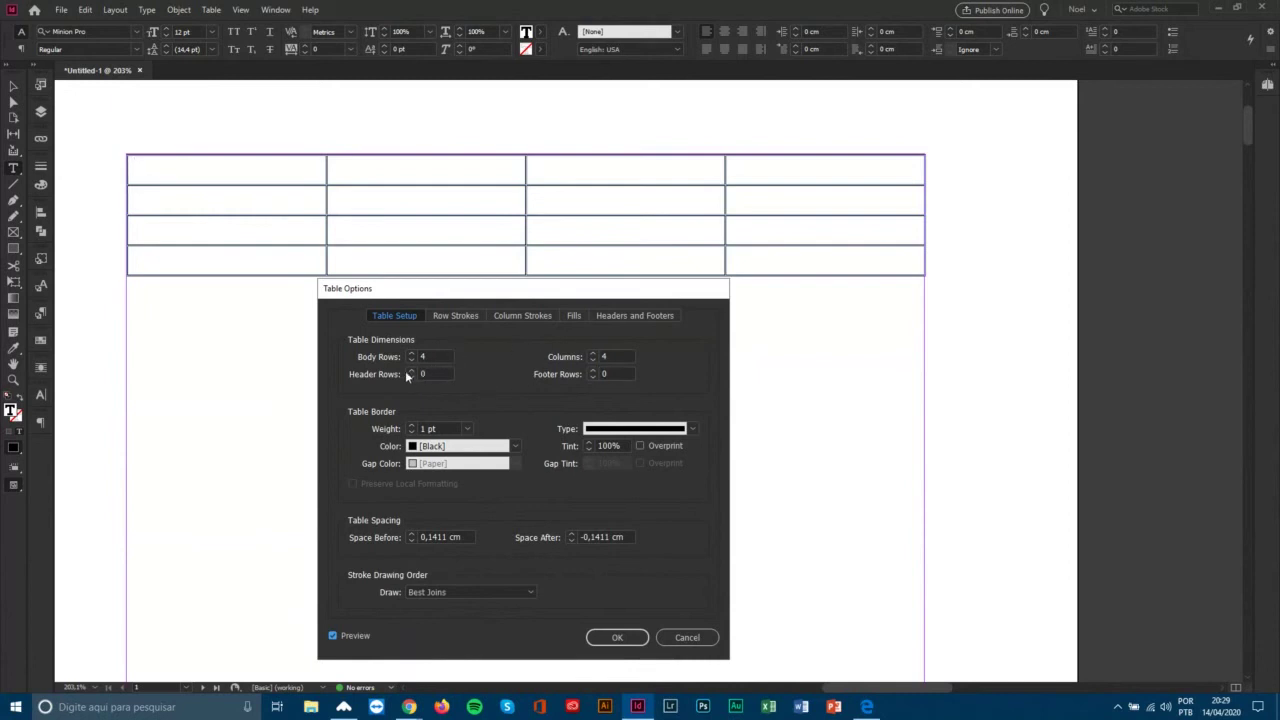
Set the table's body rows to 8, moving the dialog aside to keep the table in view.
left_click(434, 357)
left_click(617, 357)
left_click(430, 357)
left_click(411, 353)
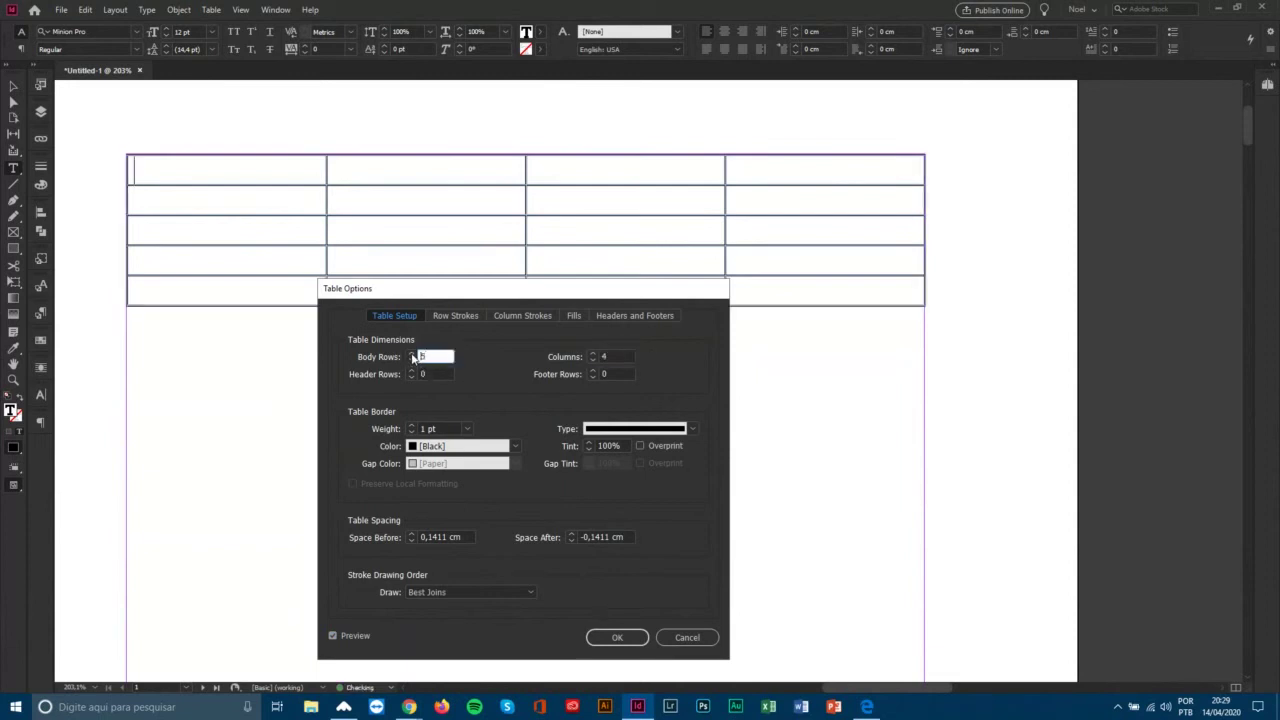
left_click_drag(439, 292, 657, 267)
left_click(629, 329)
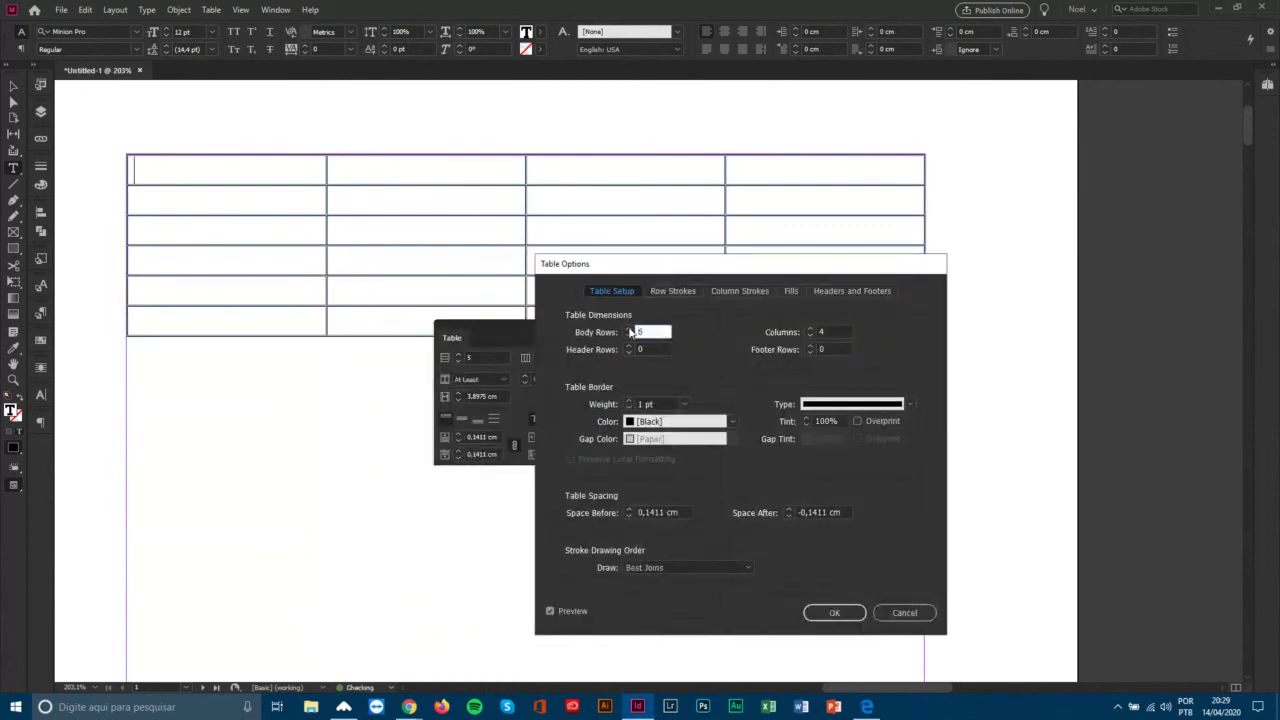
left_click(629, 329)
left_click(629, 329)
left_click(629, 337)
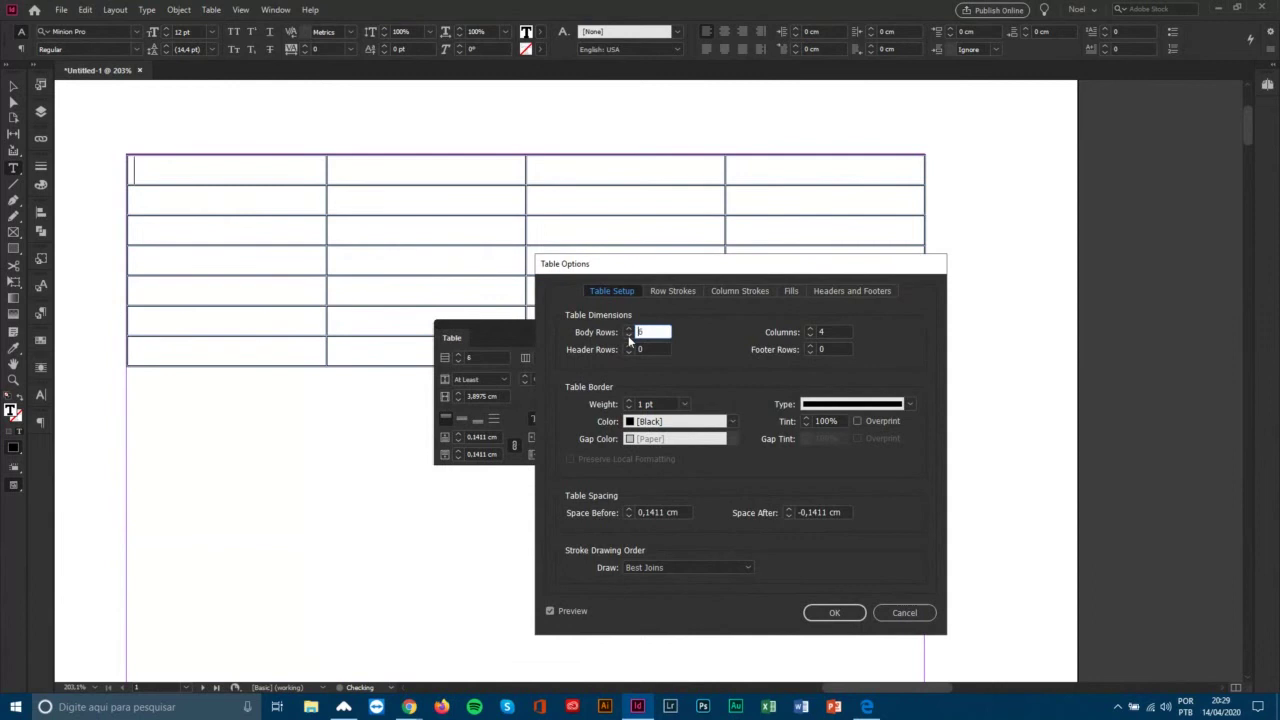
left_click(629, 337)
left_click(630, 329)
left_click(629, 329)
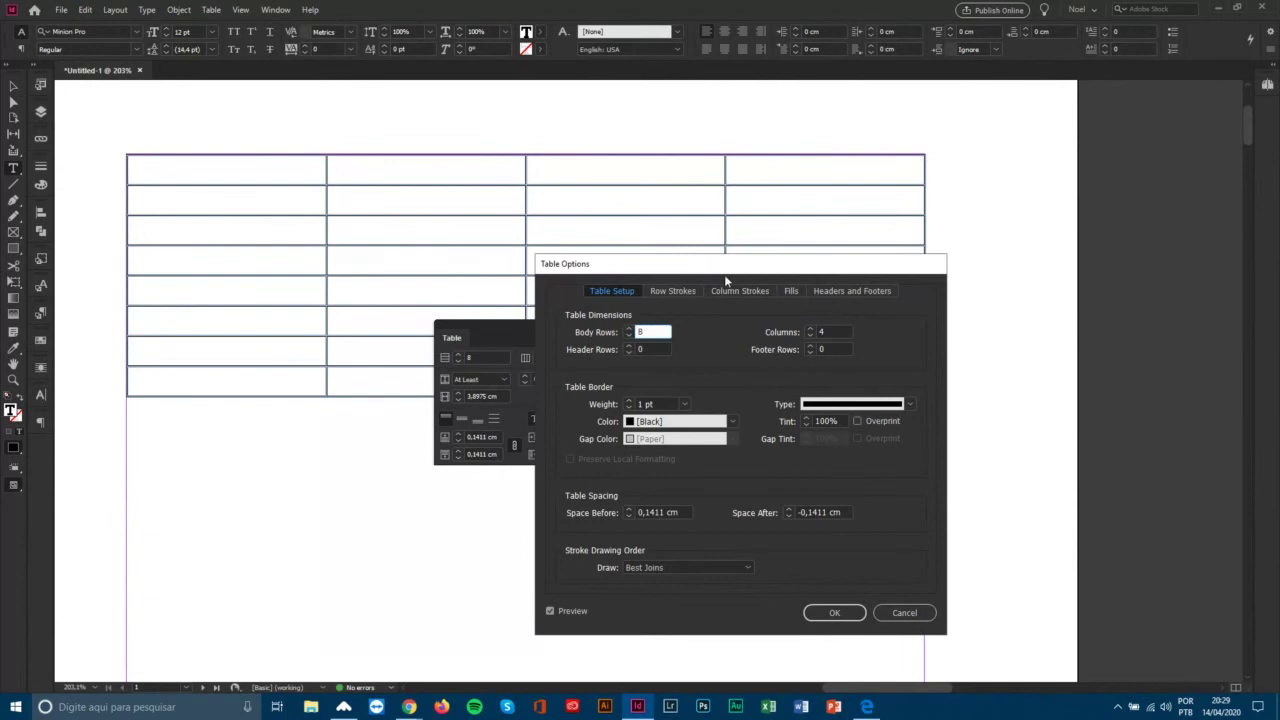
Examine the header rows and footer rows settings in the table dimensions.
left_click_drag(730, 266, 628, 276)
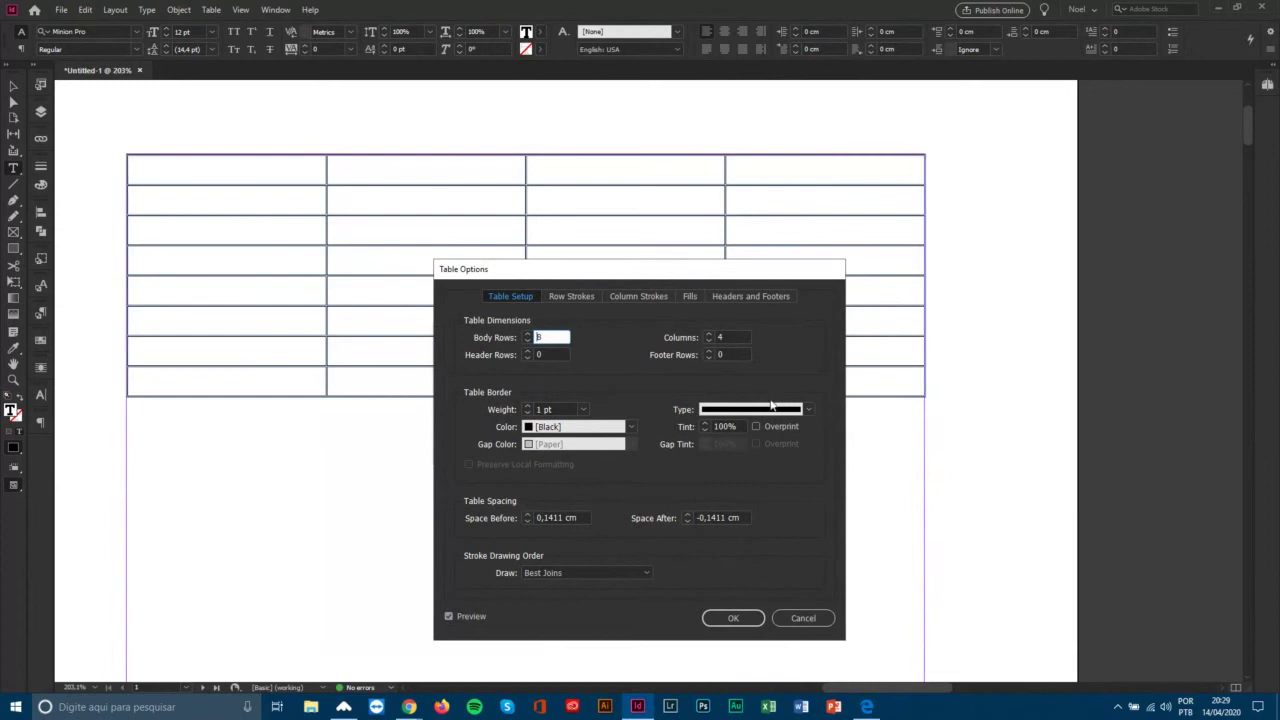
left_click(553, 358)
left_click(740, 355)
left_click(560, 355)
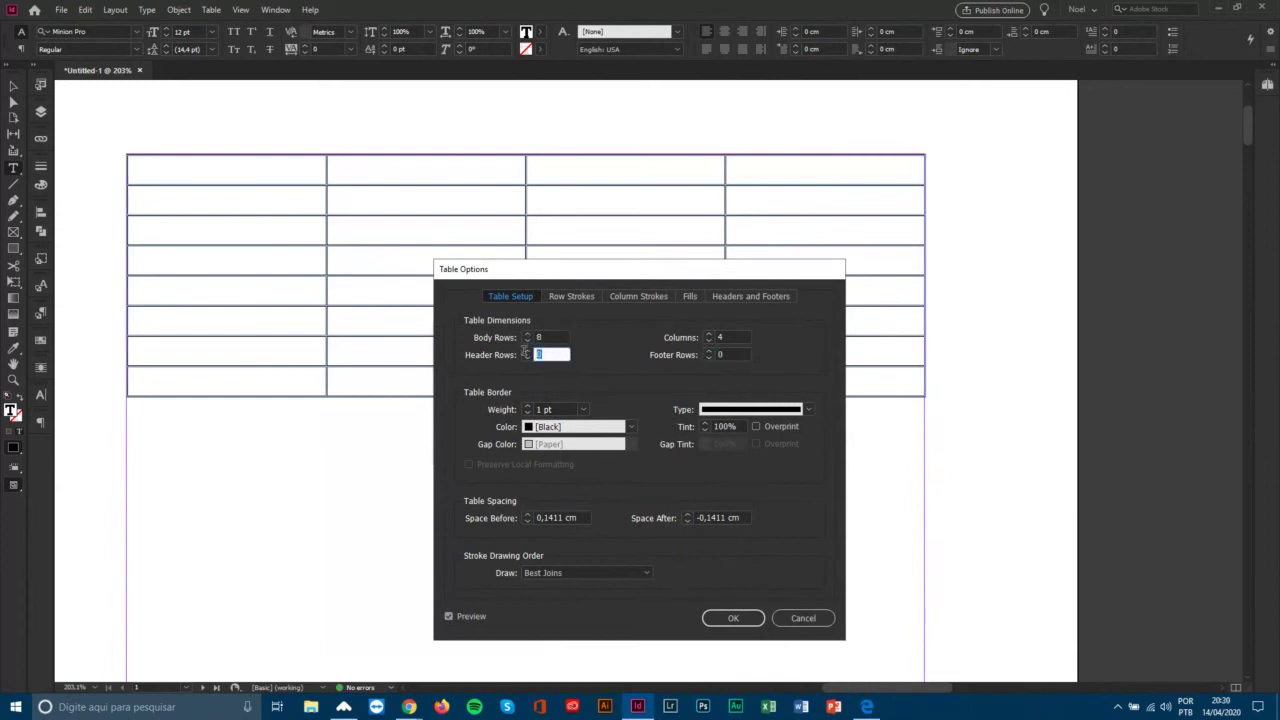
left_click(730, 355)
double_click(713, 352)
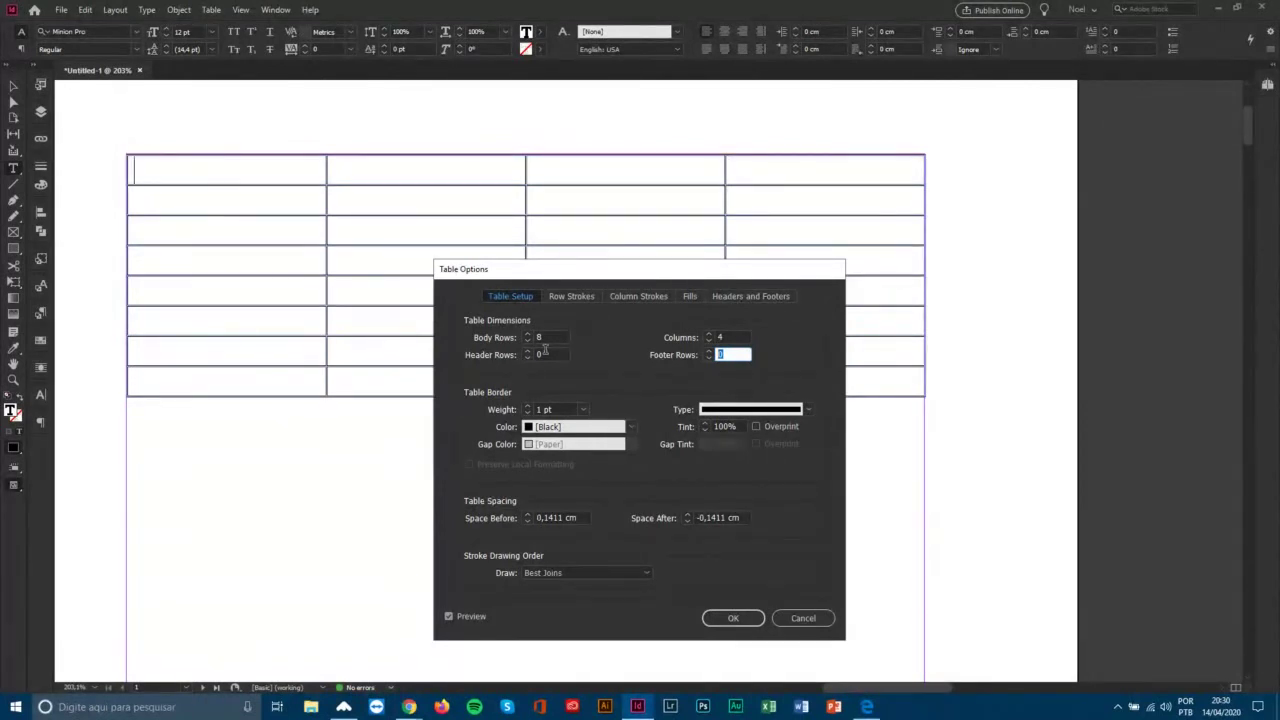
Try a 6 pt table border with the Thick - Thin type, followed by the Thick - Thick type.
left_click(528, 406)
left_click(528, 406)
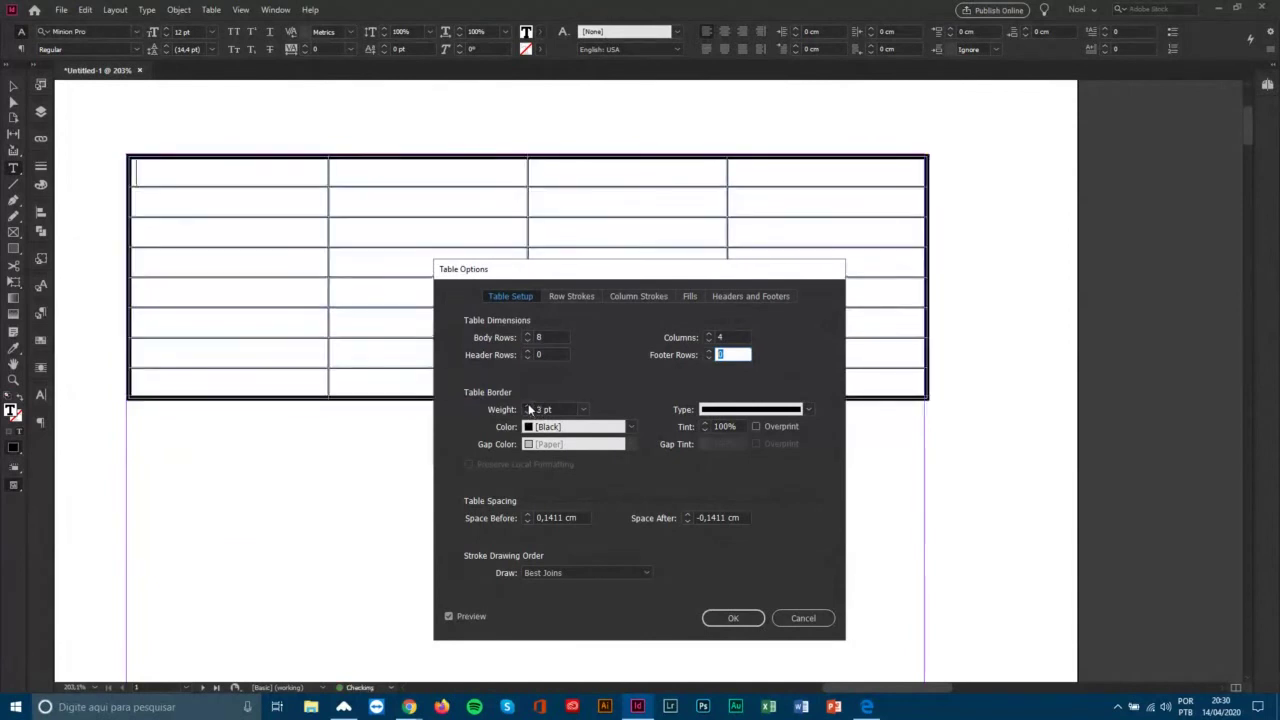
left_click(528, 406)
left_click(528, 406)
left_click(528, 406)
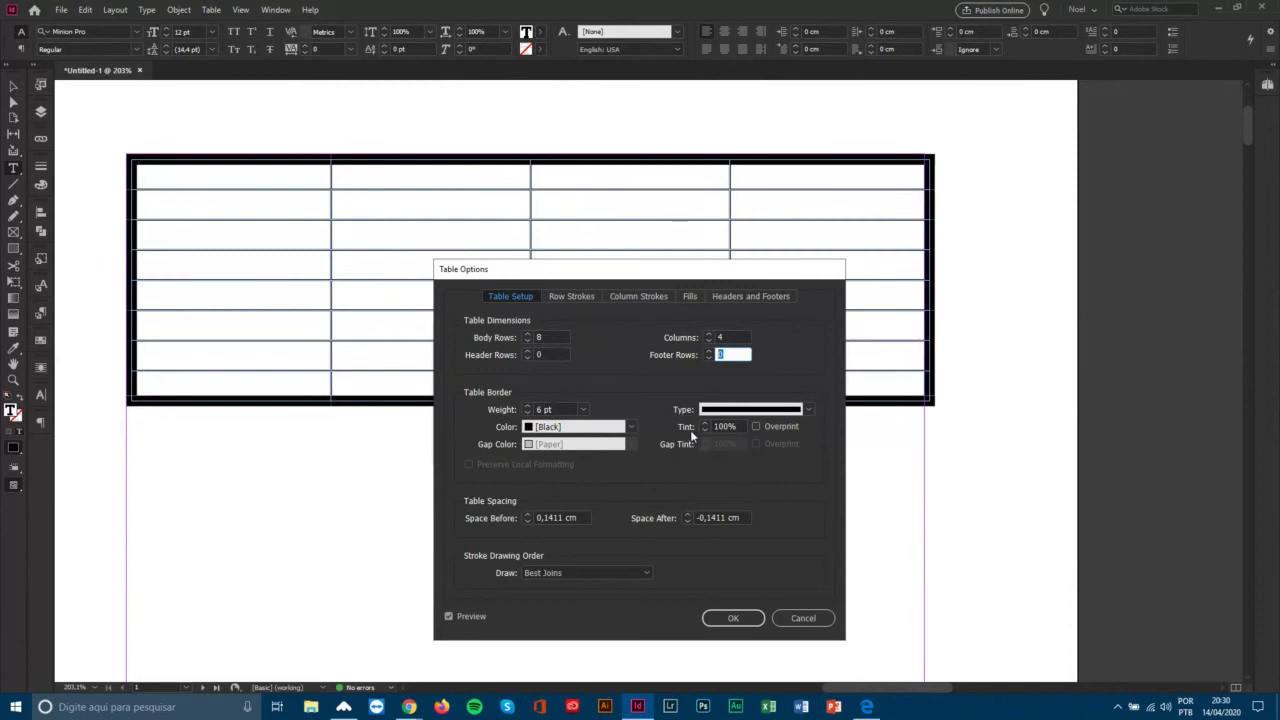
left_click(809, 409)
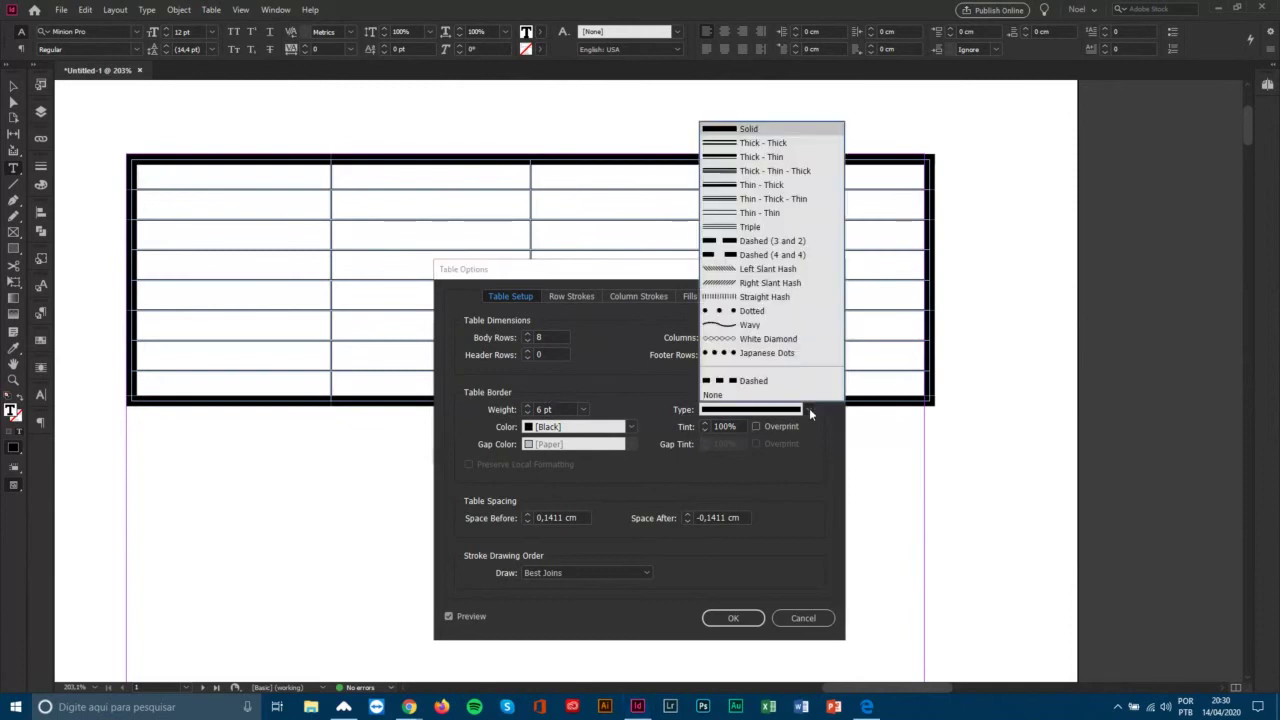
left_click(762, 156)
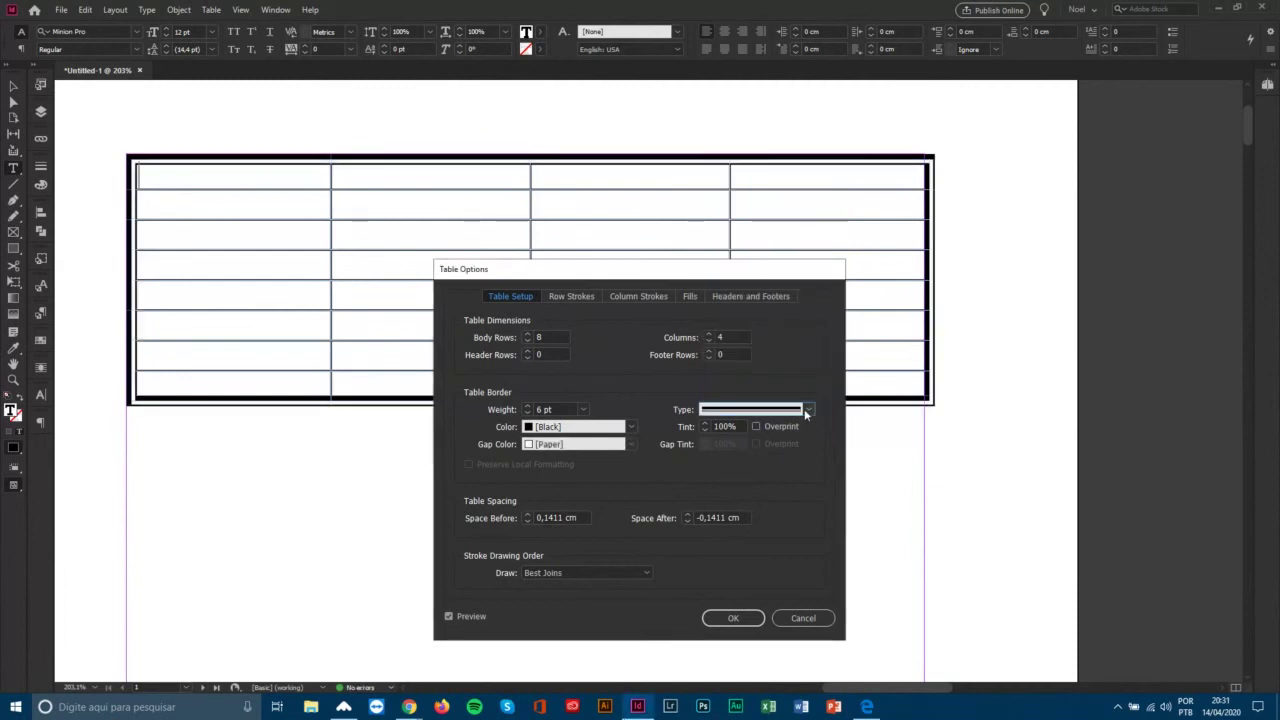
left_click(808, 409)
left_click(755, 144)
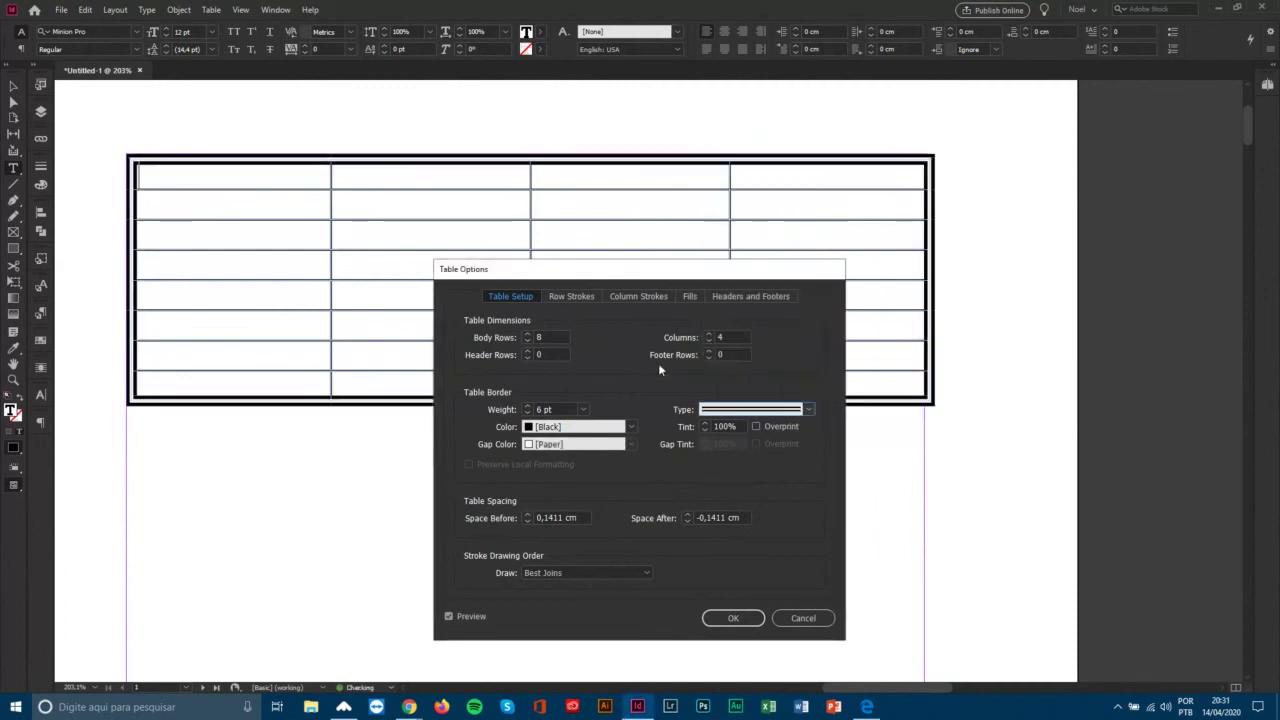
Set the table border weight to 3 pt and its color to C=100 M=0 Y=0 K=0.
left_click(527, 413)
left_click(527, 413)
left_click(527, 413)
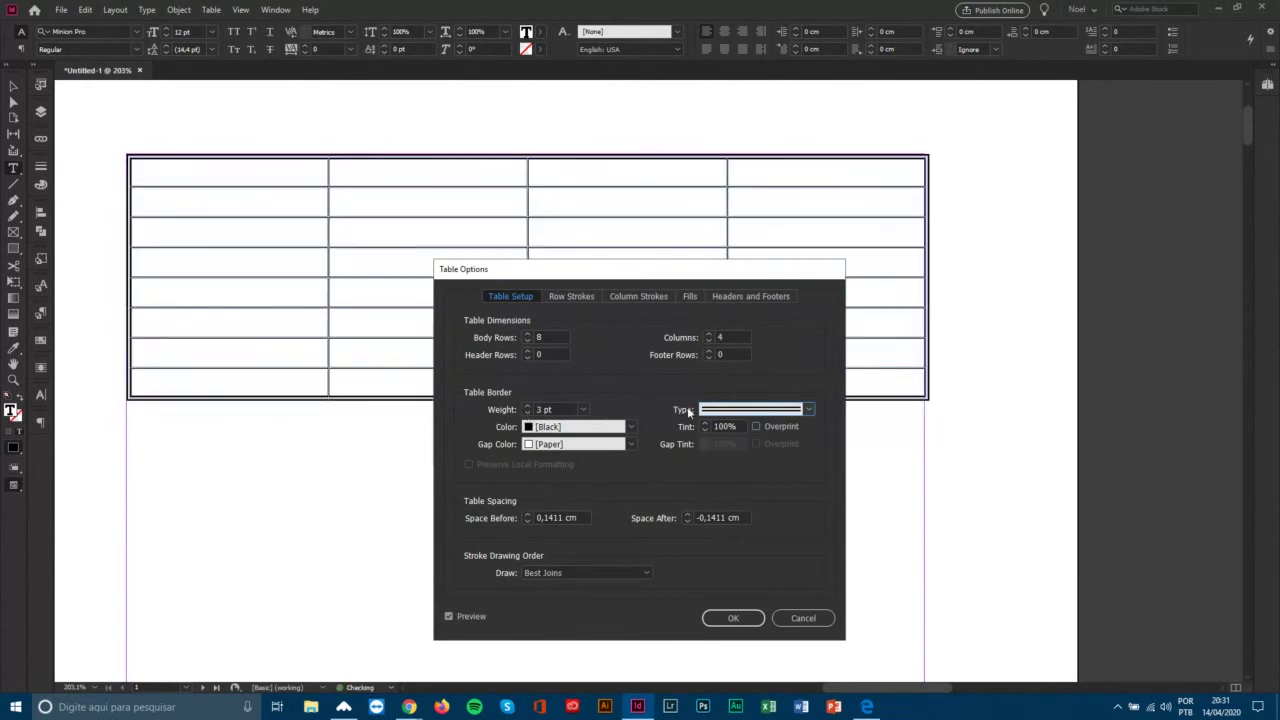
left_click(575, 427)
left_click(547, 497)
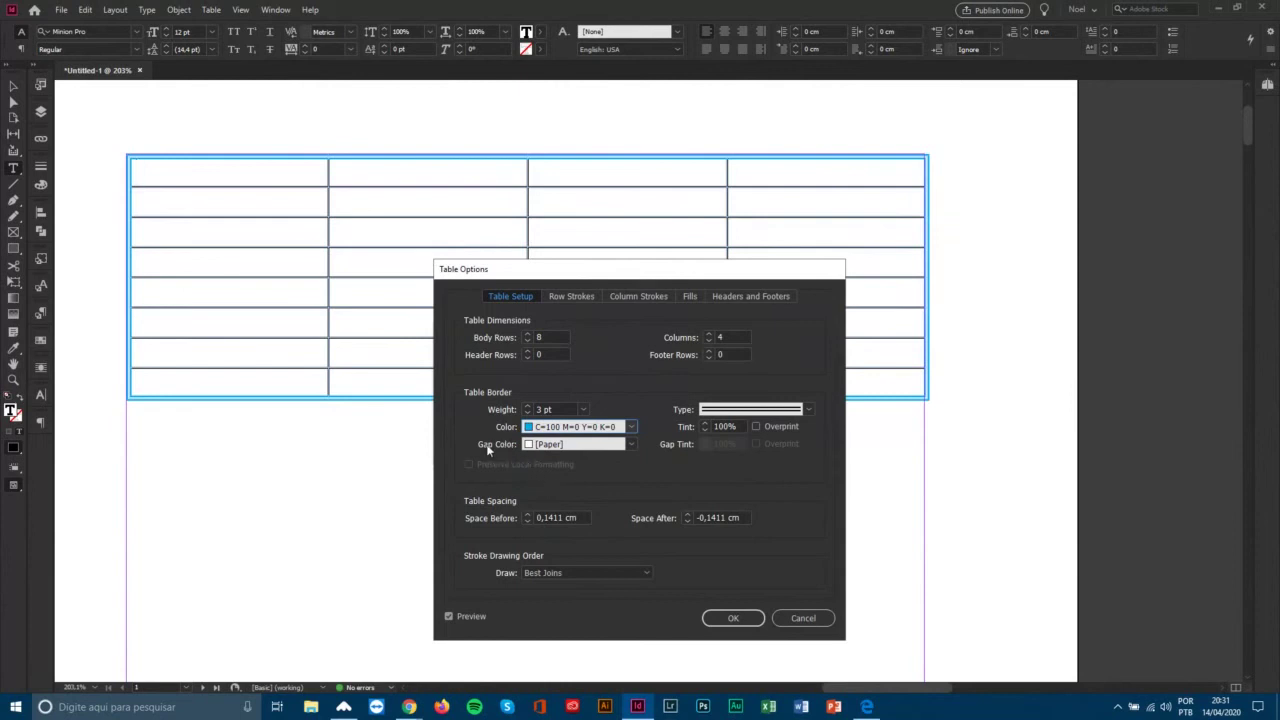
left_click(570, 447)
left_click(570, 452)
Set the table border type to Solid and look over the other available stroke types.
left_click(732, 410)
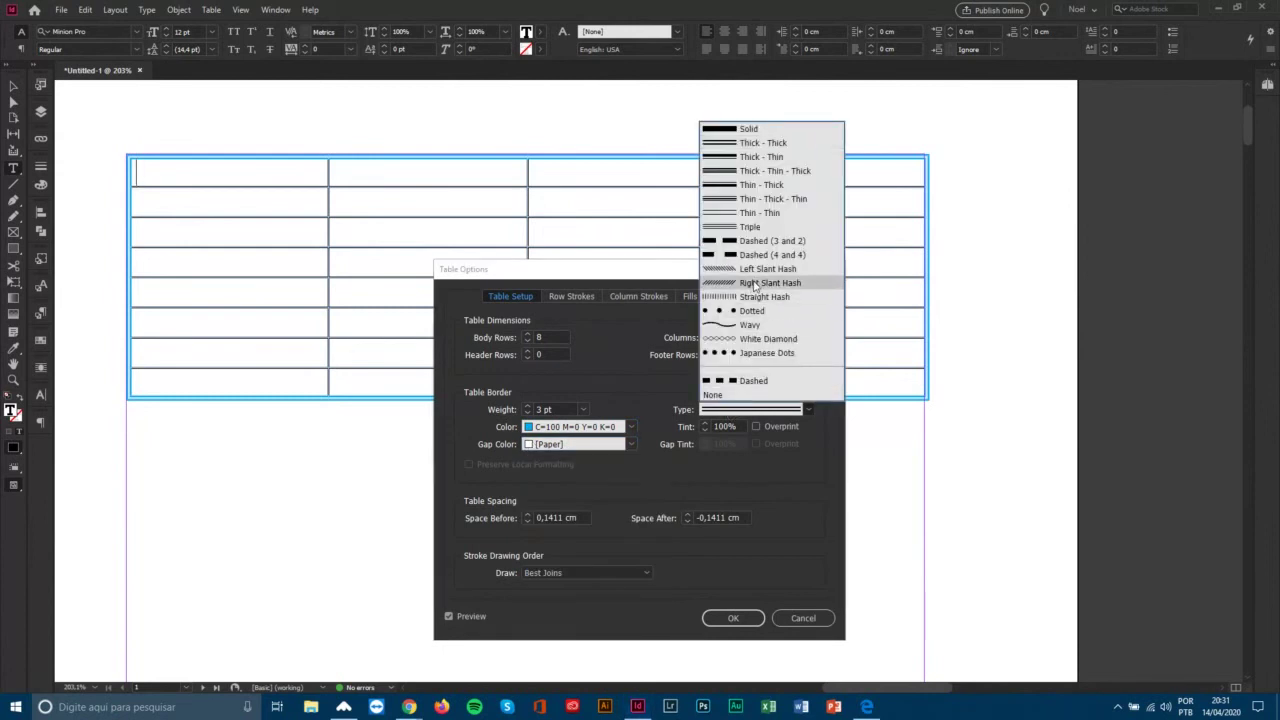
left_click(752, 129)
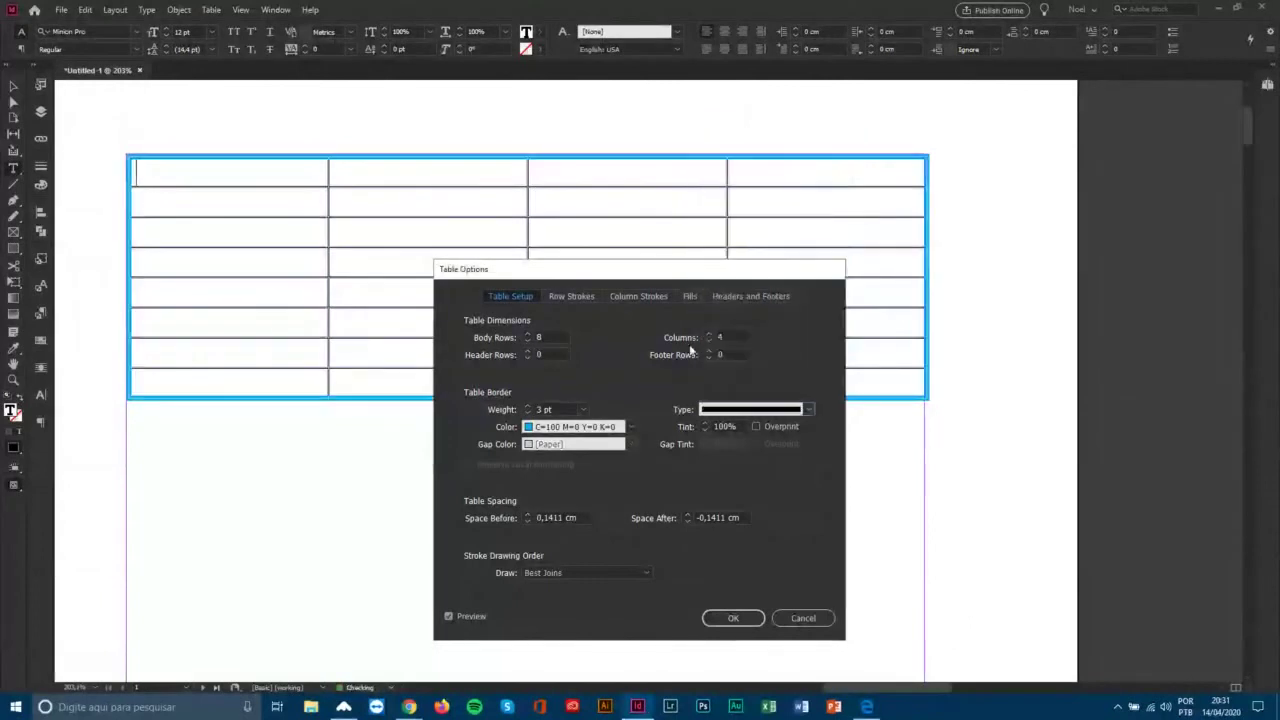
left_click(720, 410)
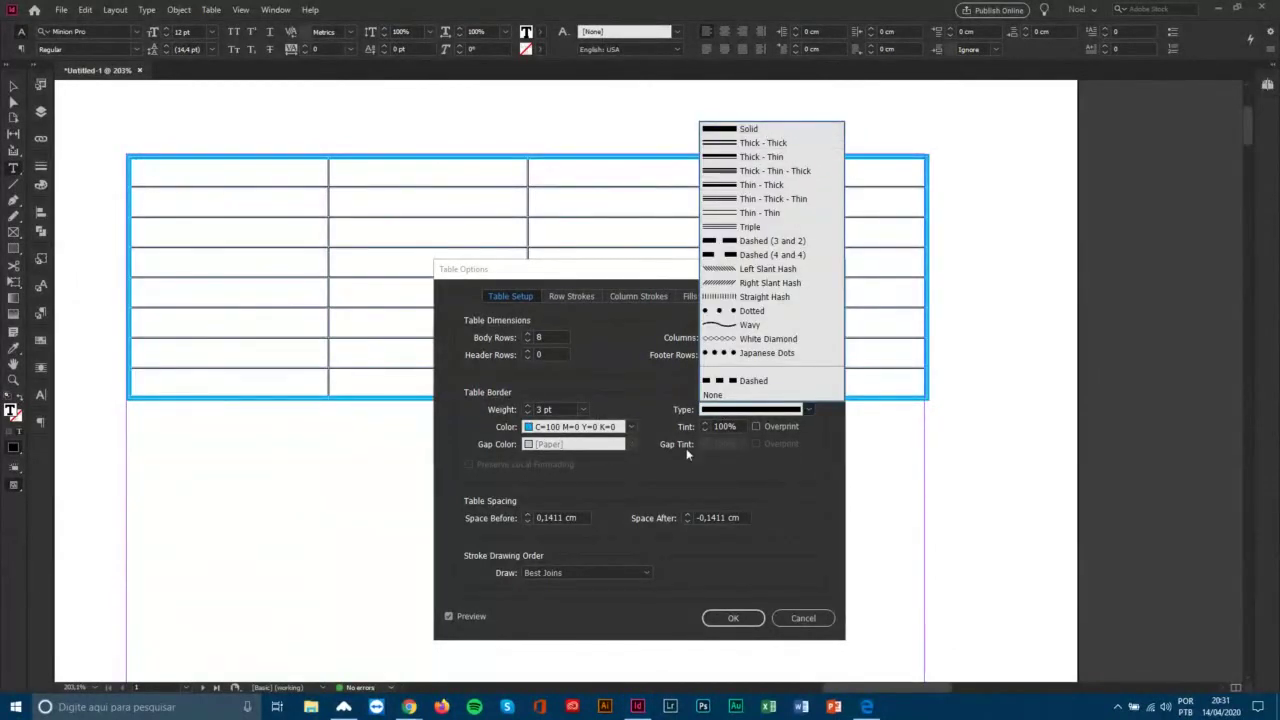
left_click(648, 451)
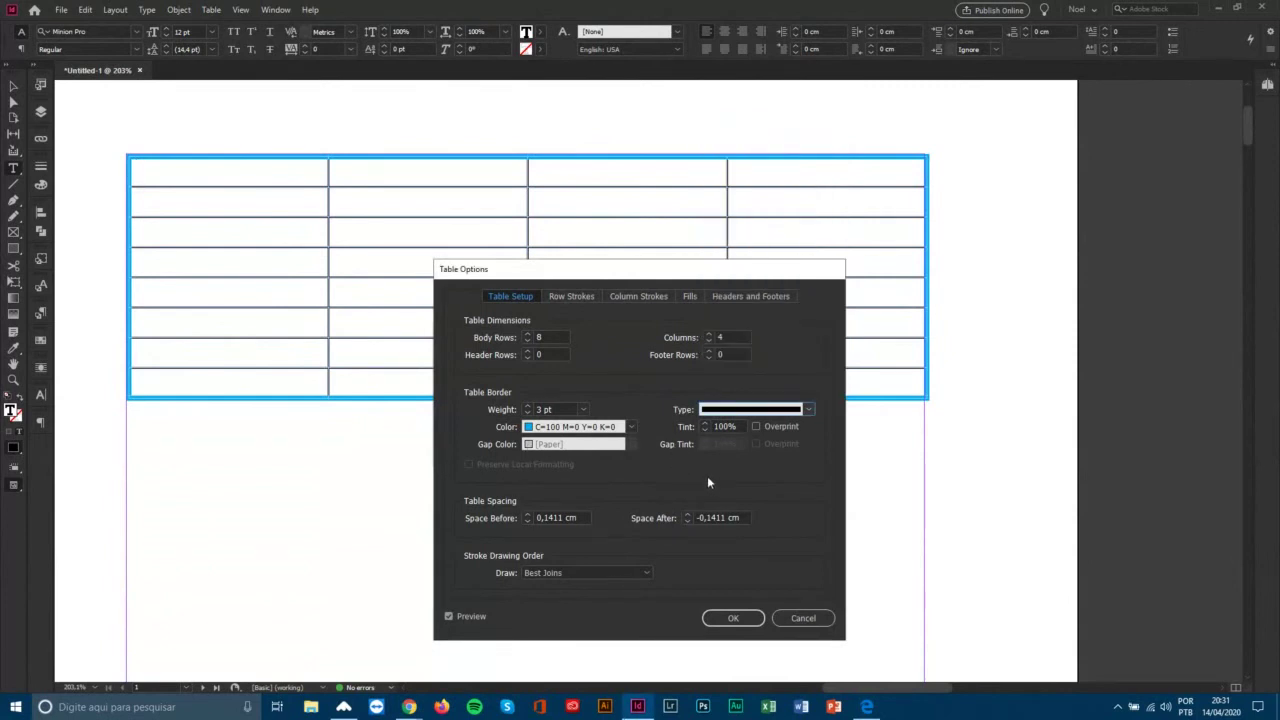
Try the Dashed (4 and 4) type for the table border with gap color C=0 M=0 Y=100 K=0.
left_click(758, 410)
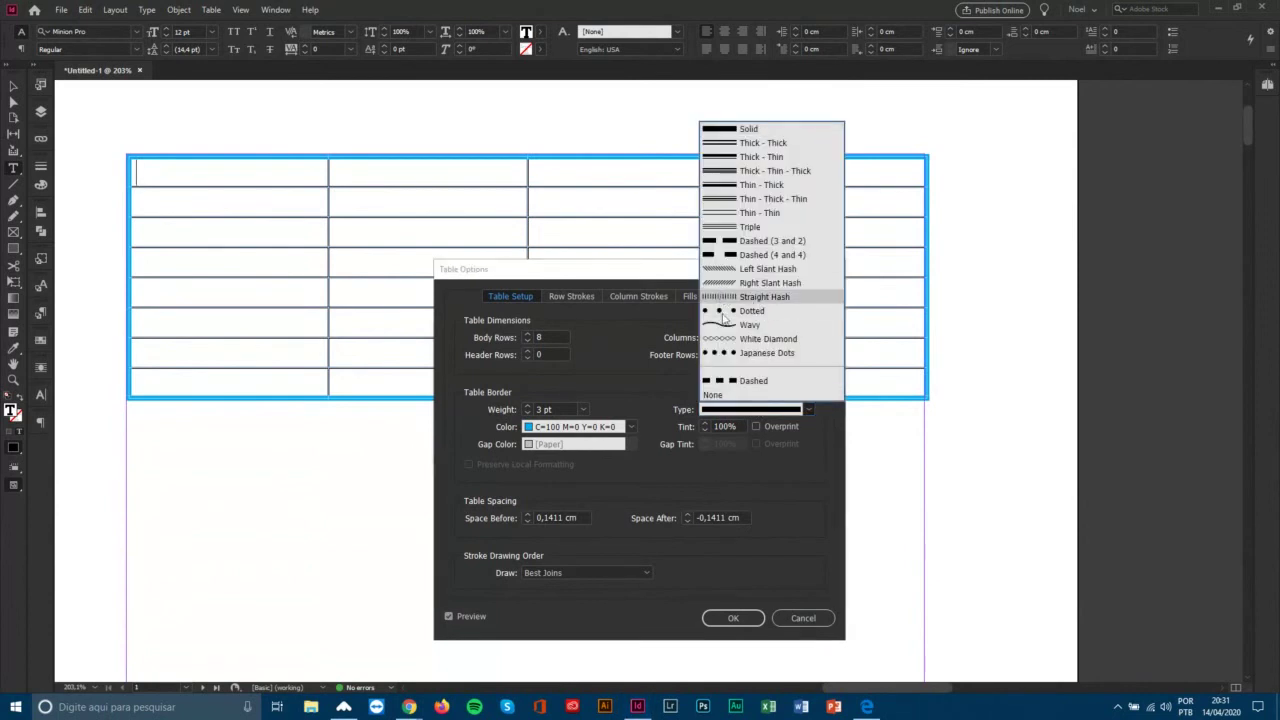
left_click(770, 254)
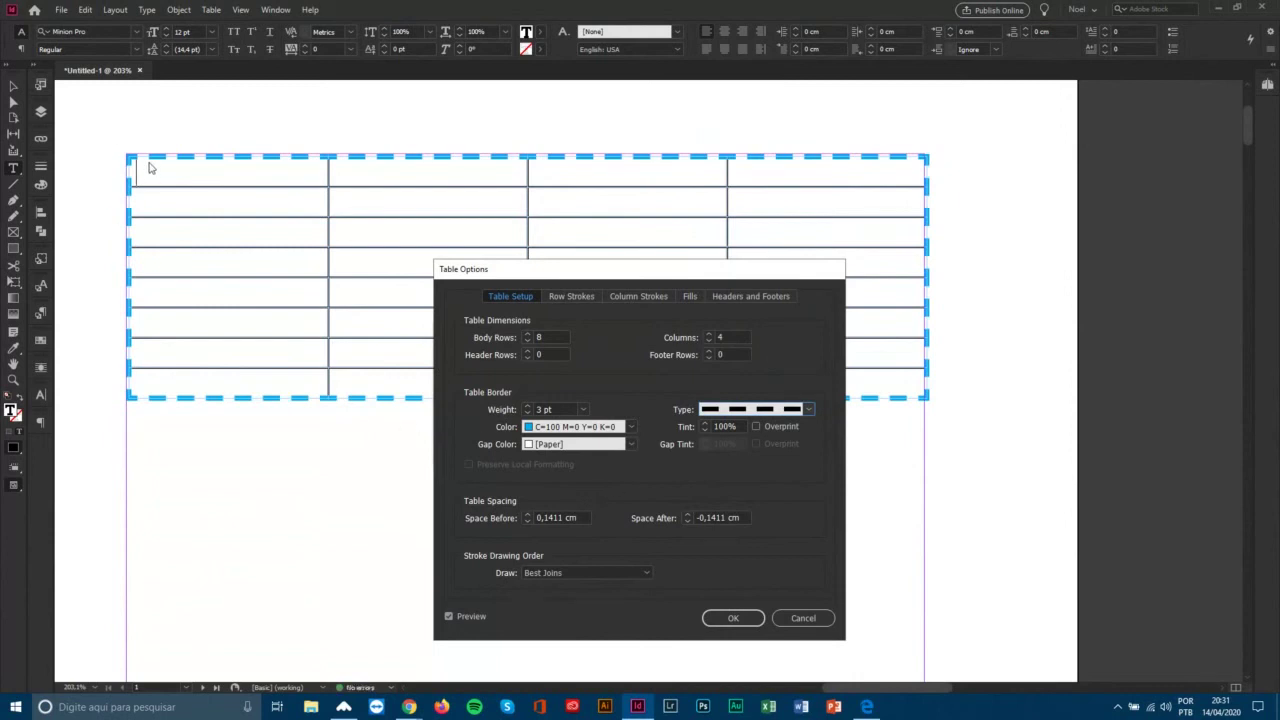
left_click(549, 445)
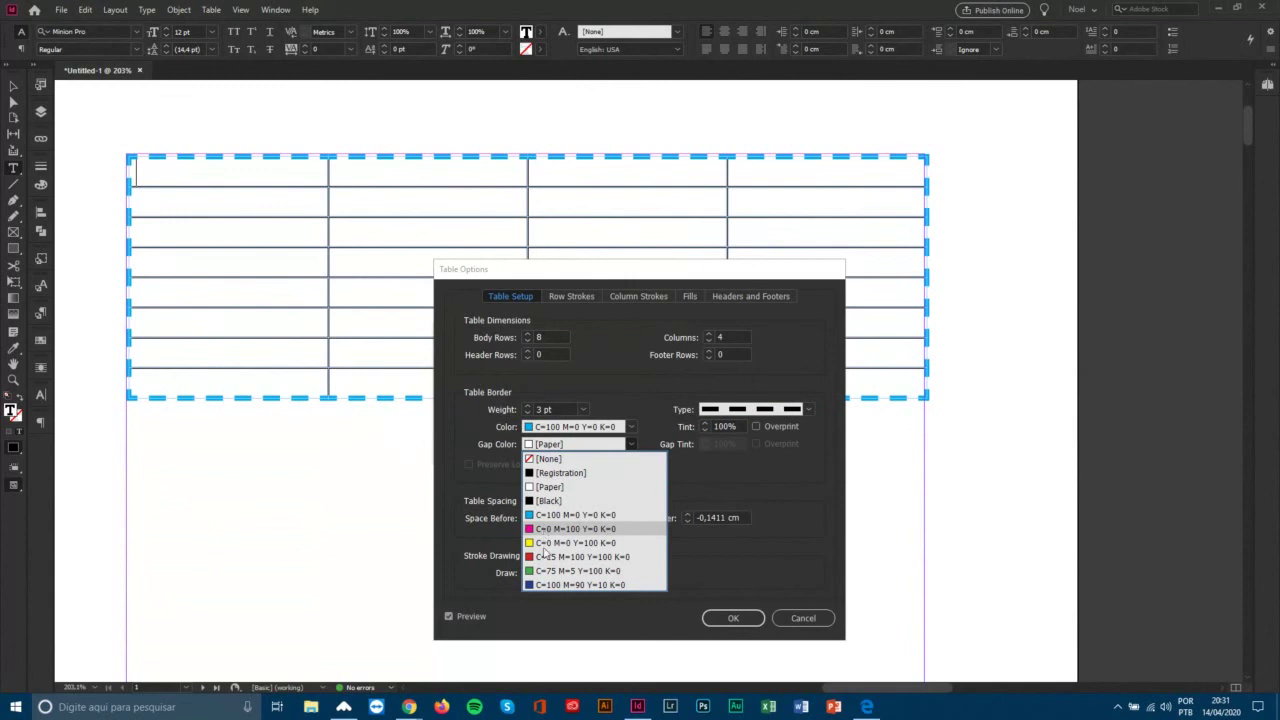
left_click(577, 542)
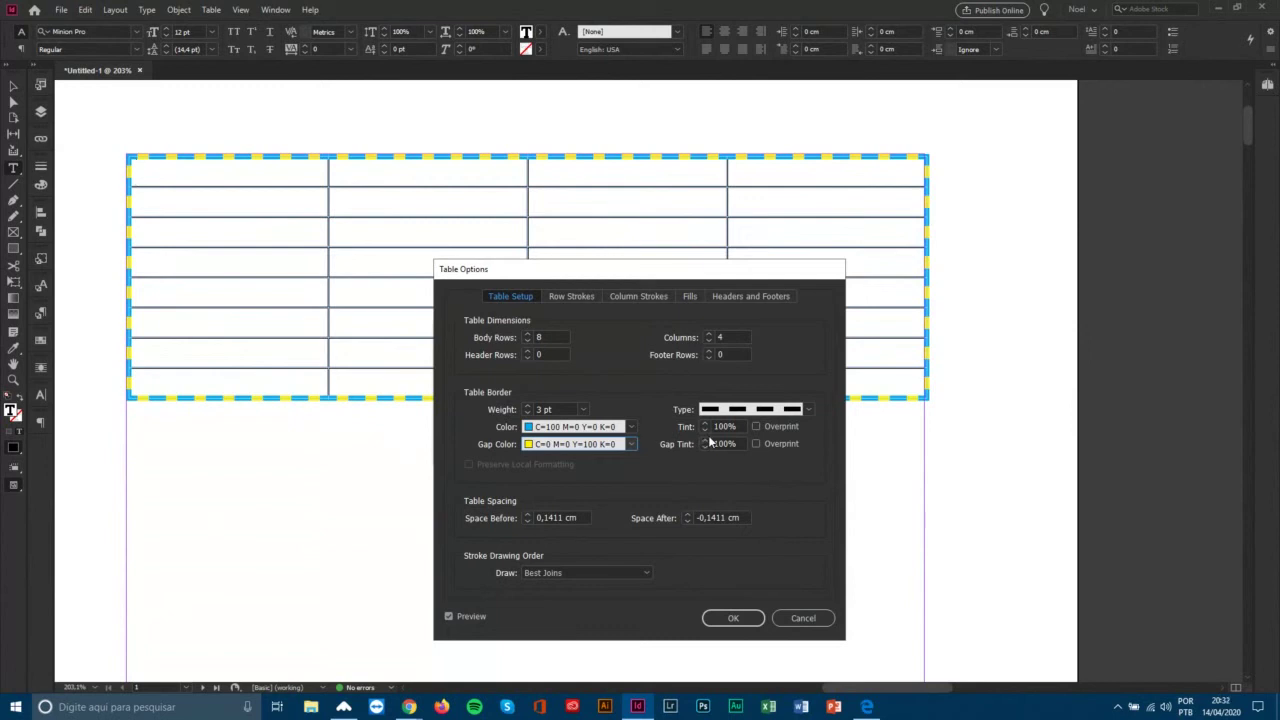
Set the table border type to Solid, its color to [Black] and its tint to 30%, and apply the table options.
left_click(770, 411)
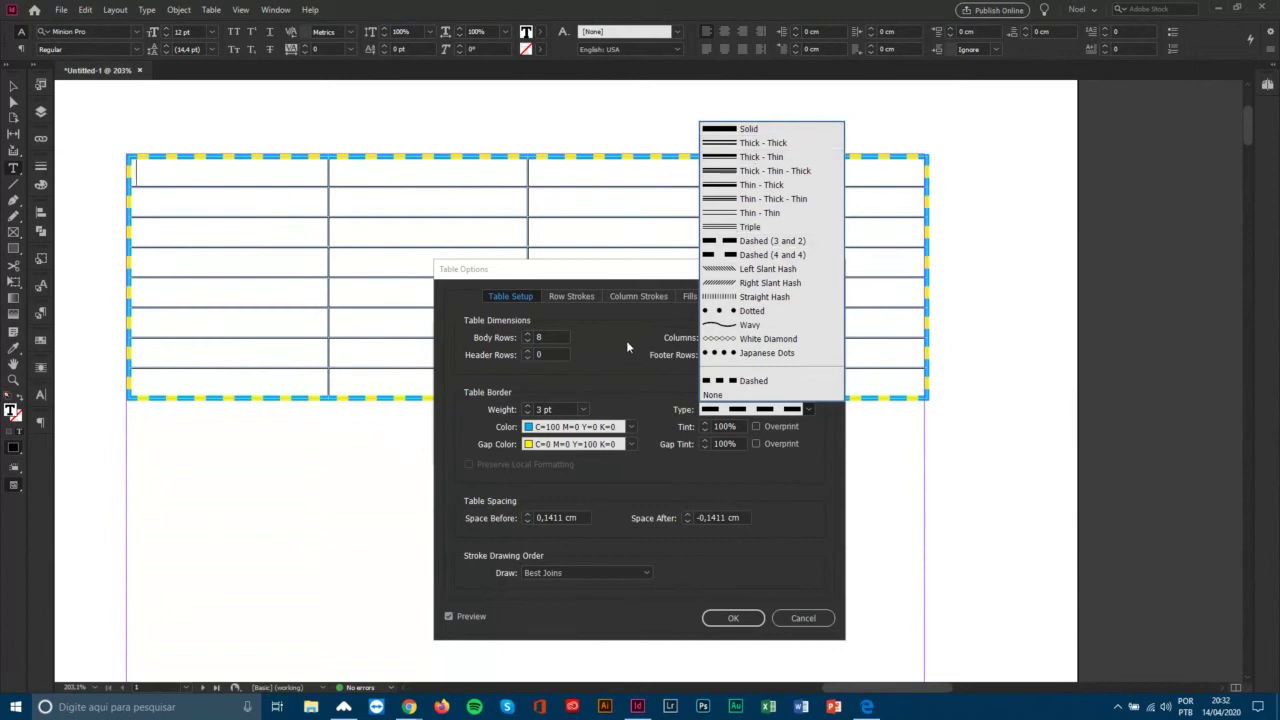
left_click(746, 134)
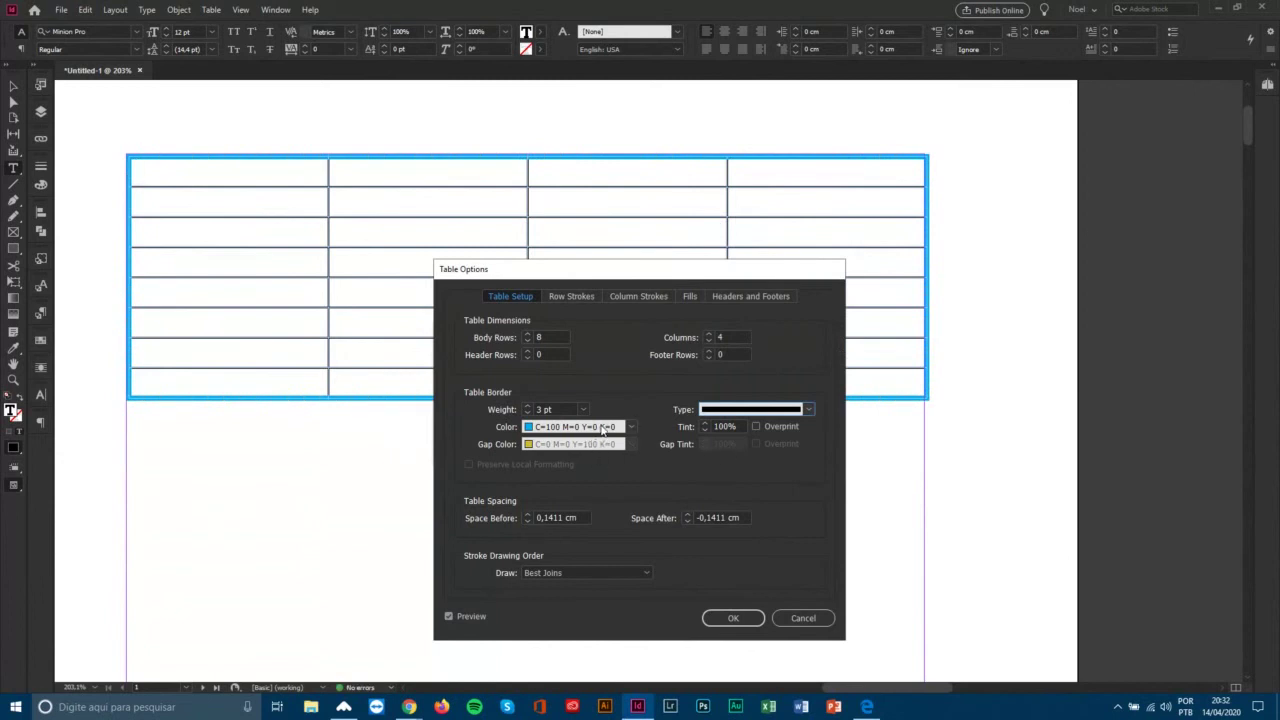
left_click(602, 428)
left_click(562, 484)
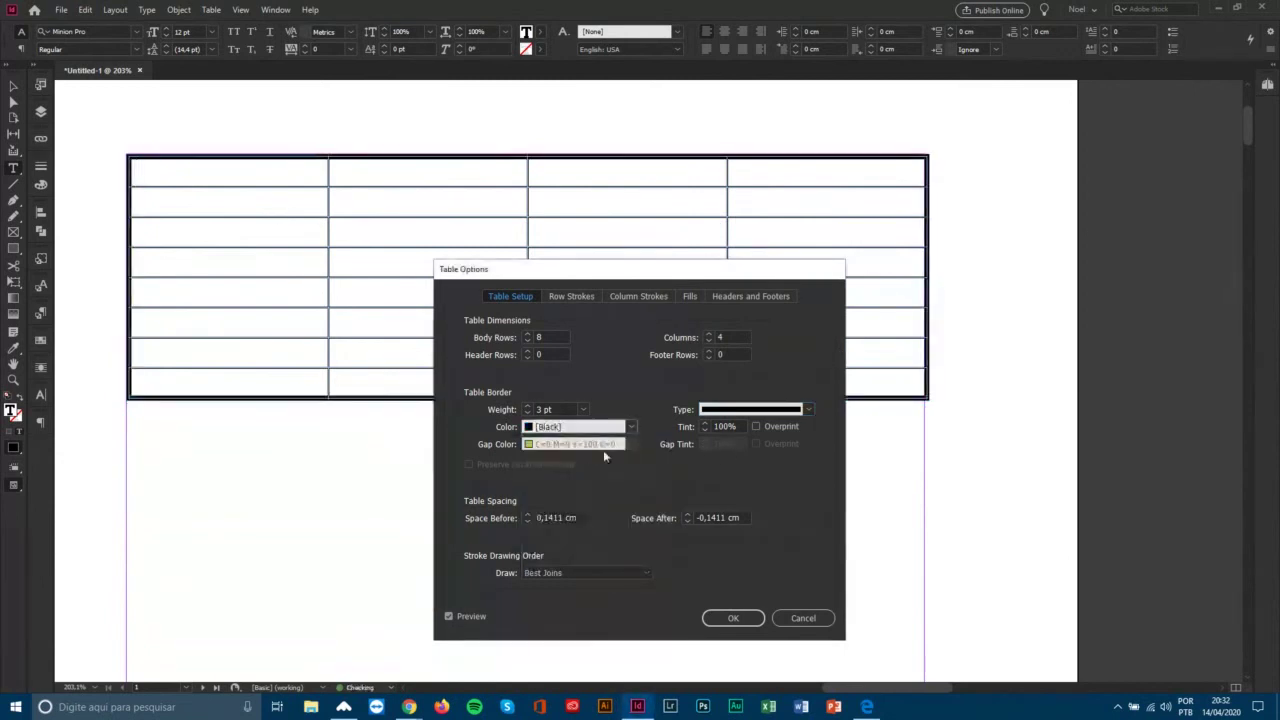
double_click(742, 426)
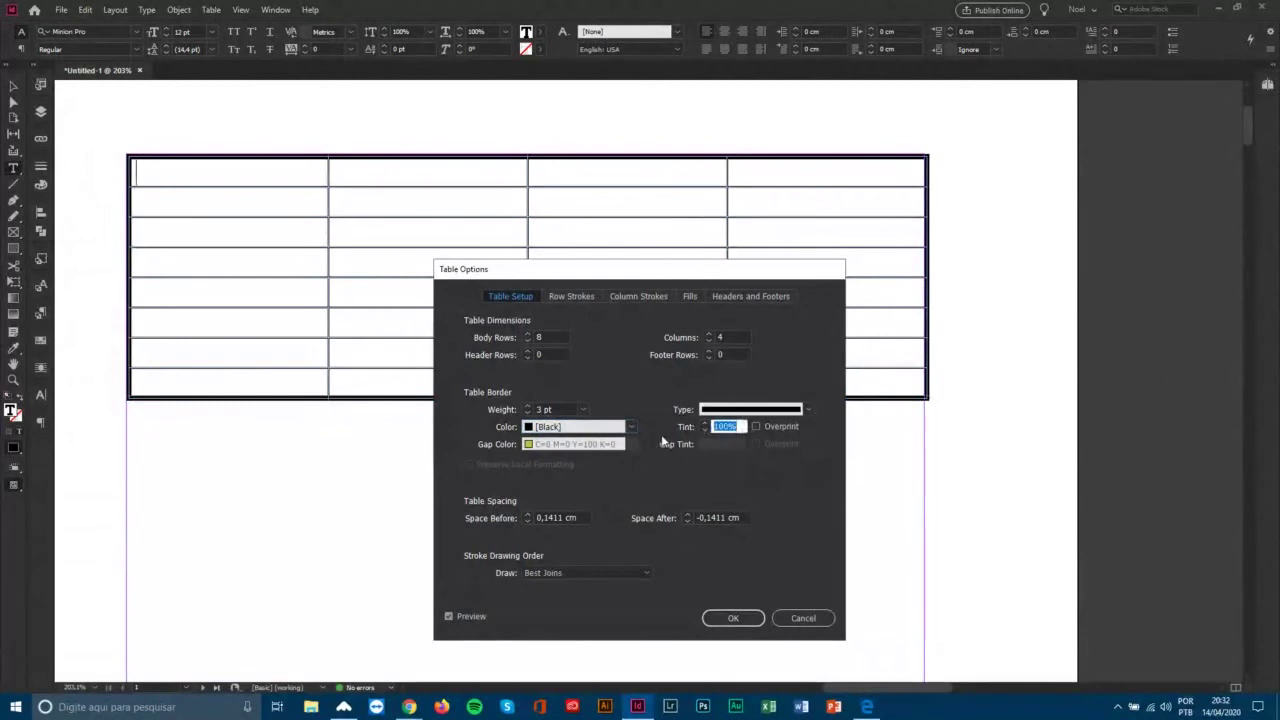
type("30")
key("Tab")
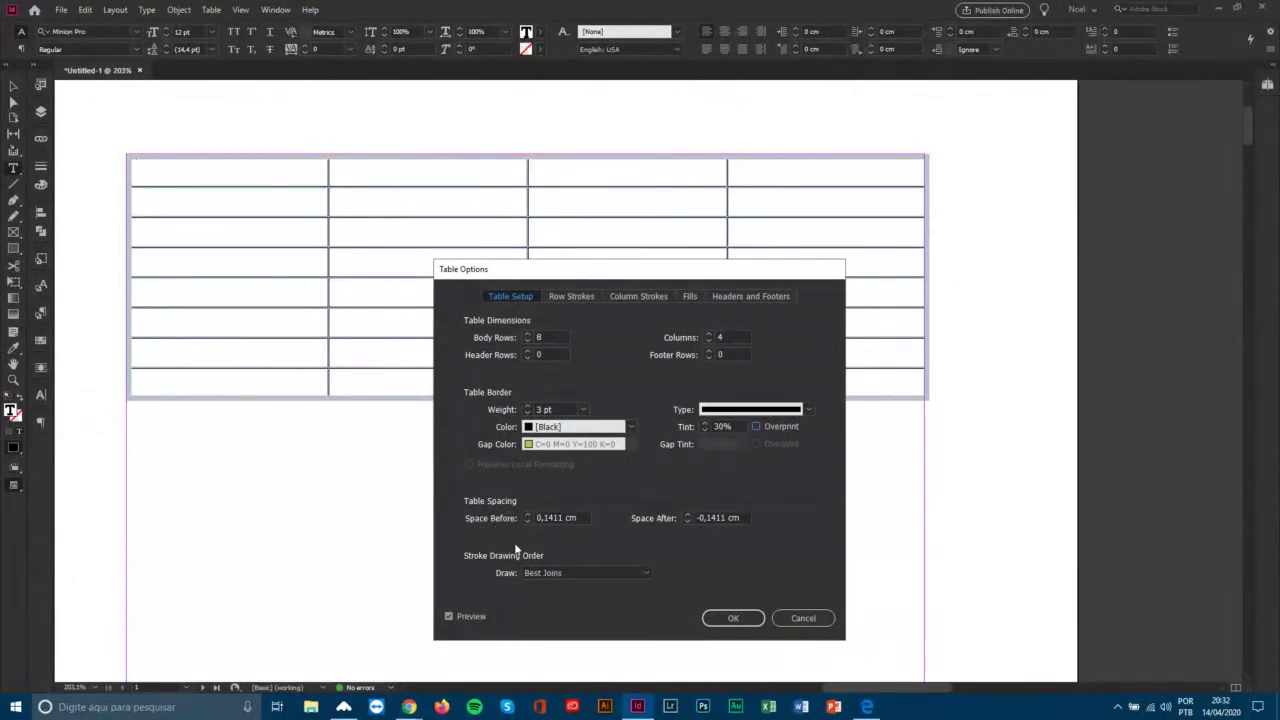
left_click(733, 620)
Insert empty lines above the table and enter the text "Aqui entra o texto antes da tabela" on the first line.
left_click_drag(551, 326, 903, 471)
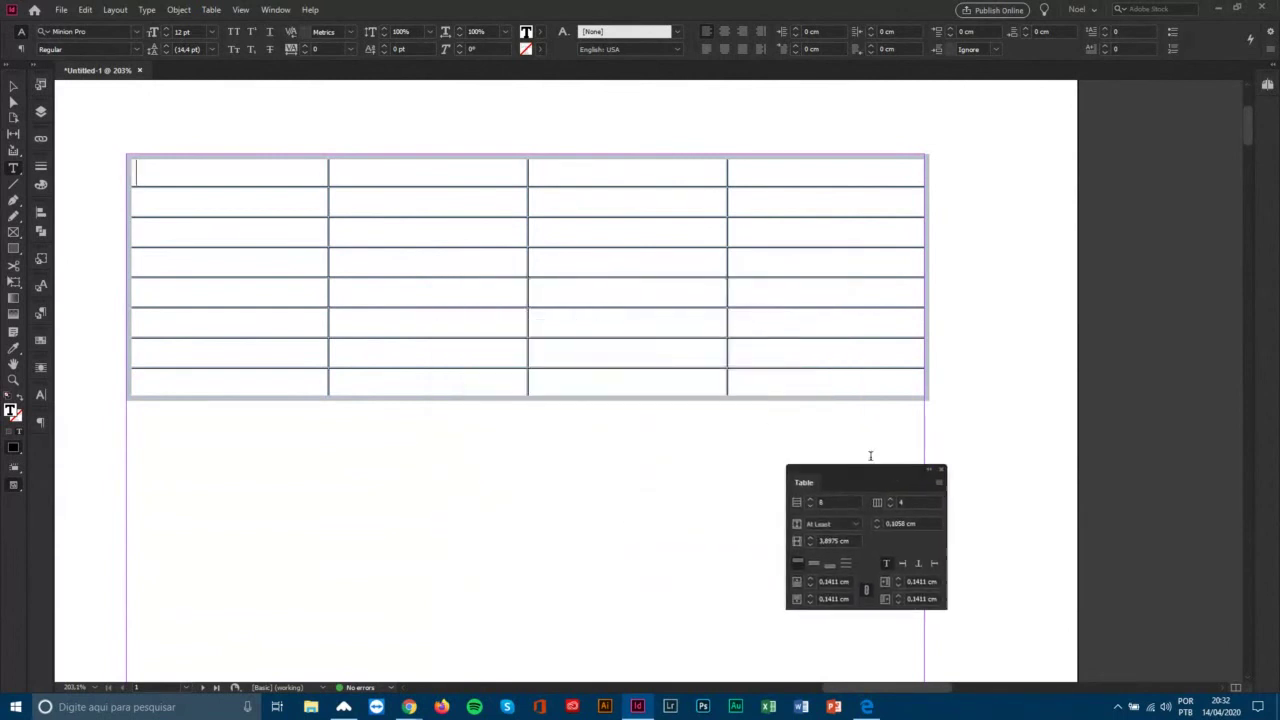
left_click(283, 449)
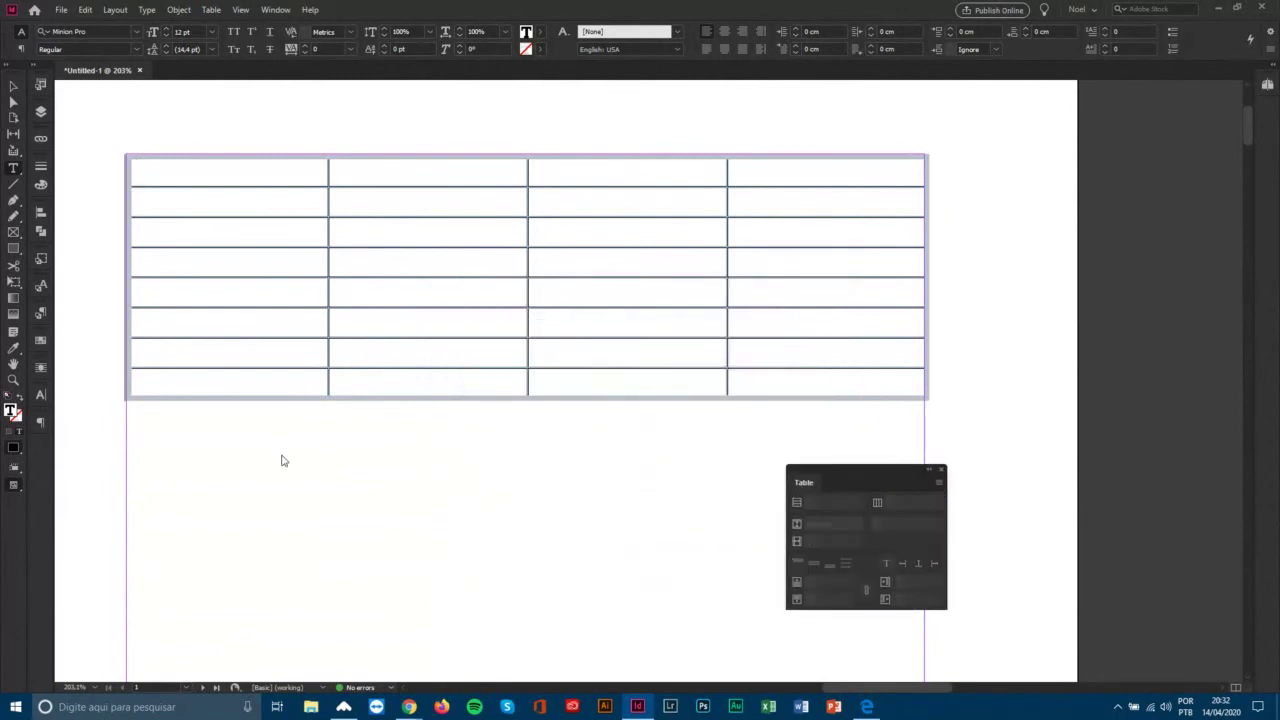
key("Return")
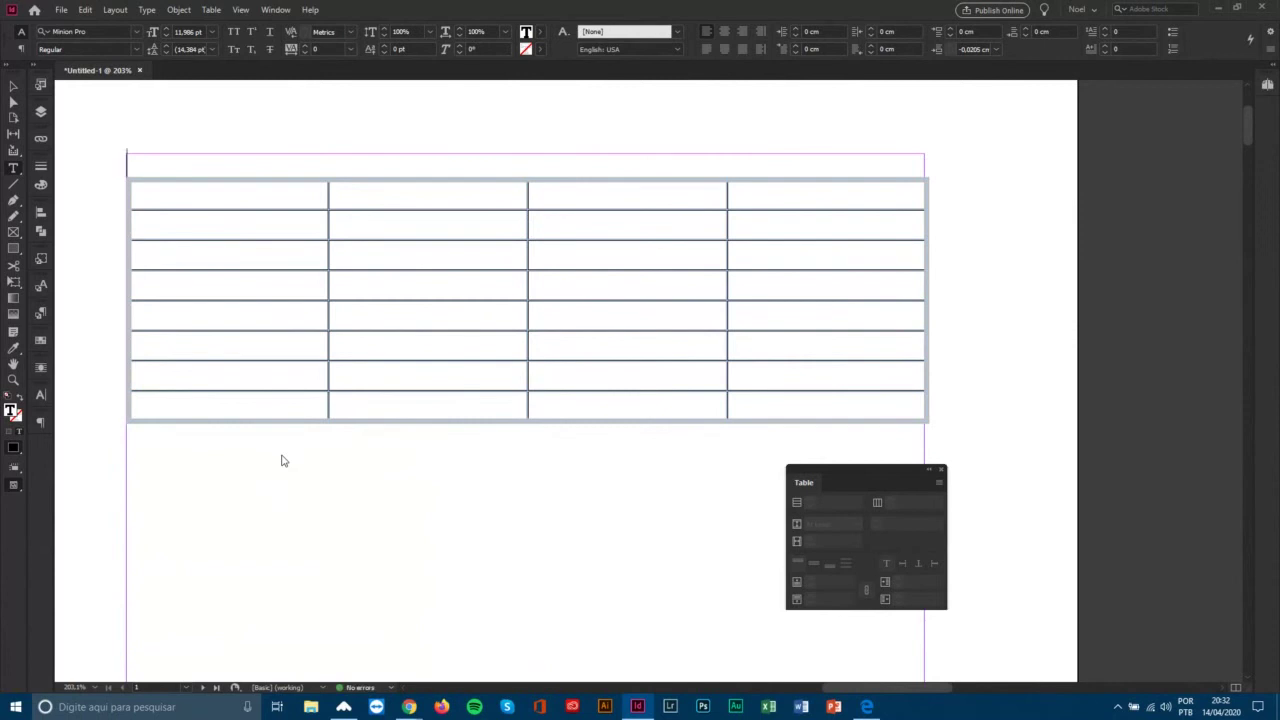
key("Return")
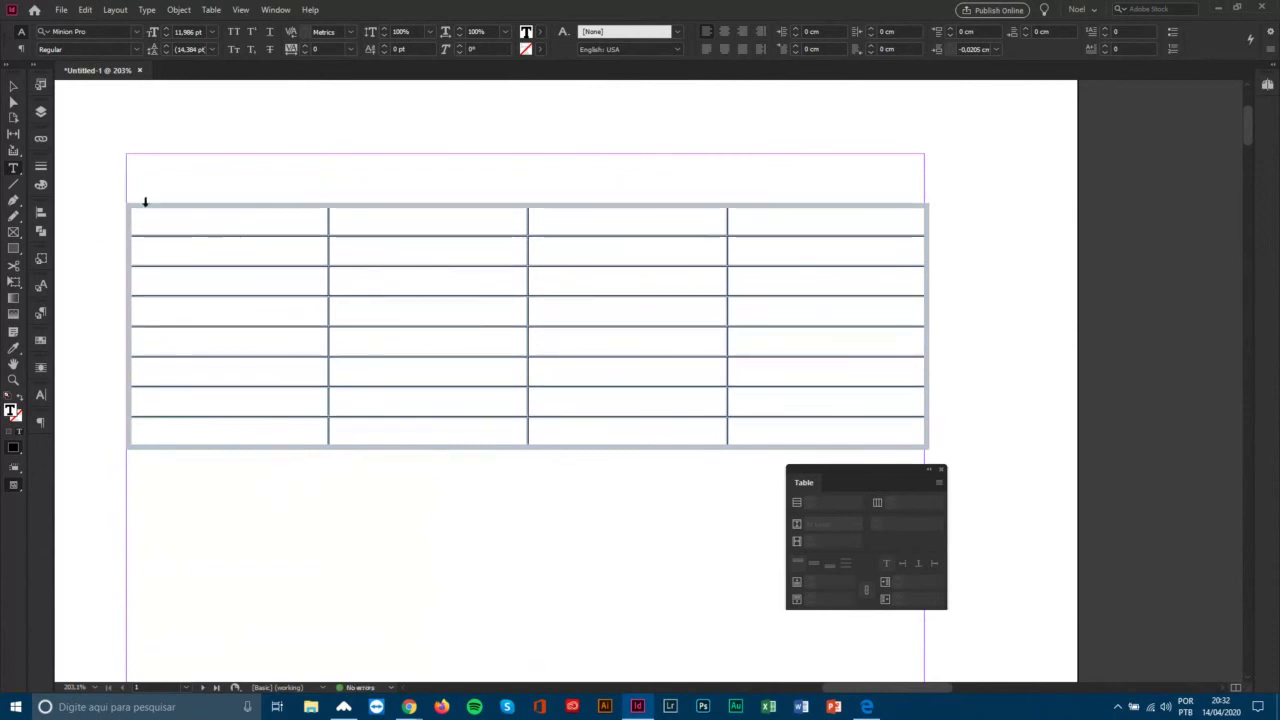
left_click(166, 160)
type("A")
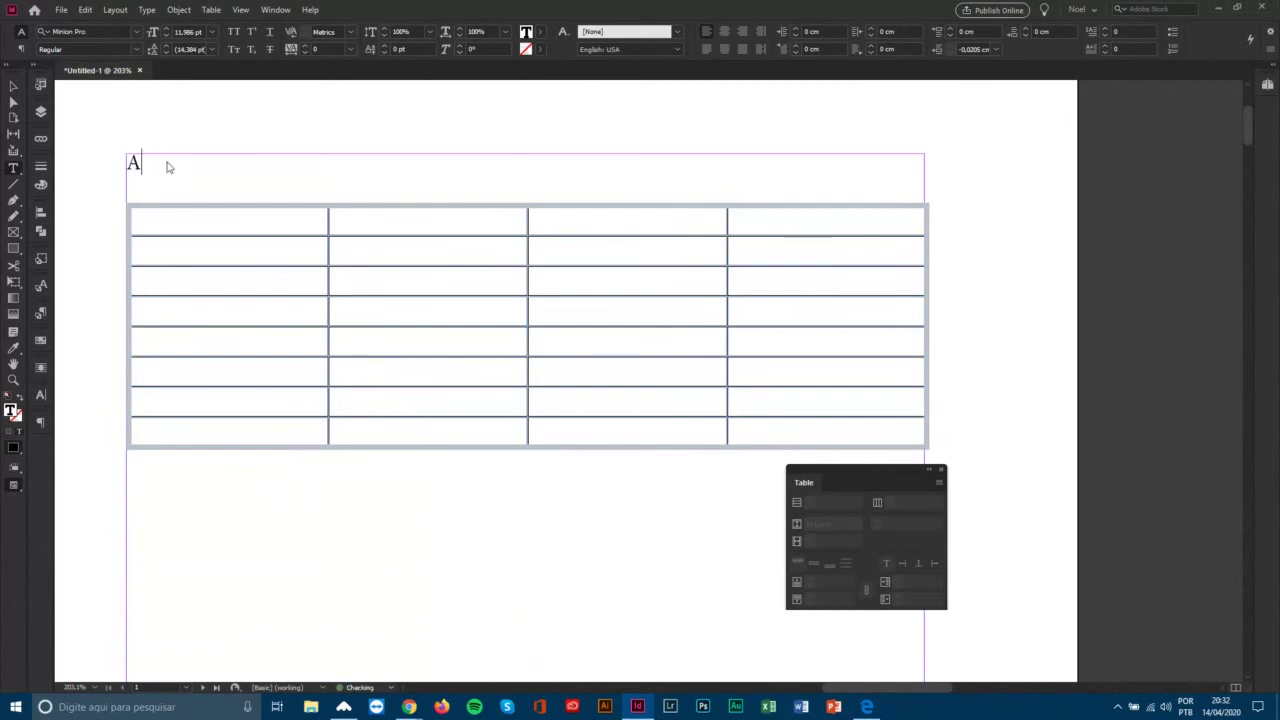
type("qui entra o texto")
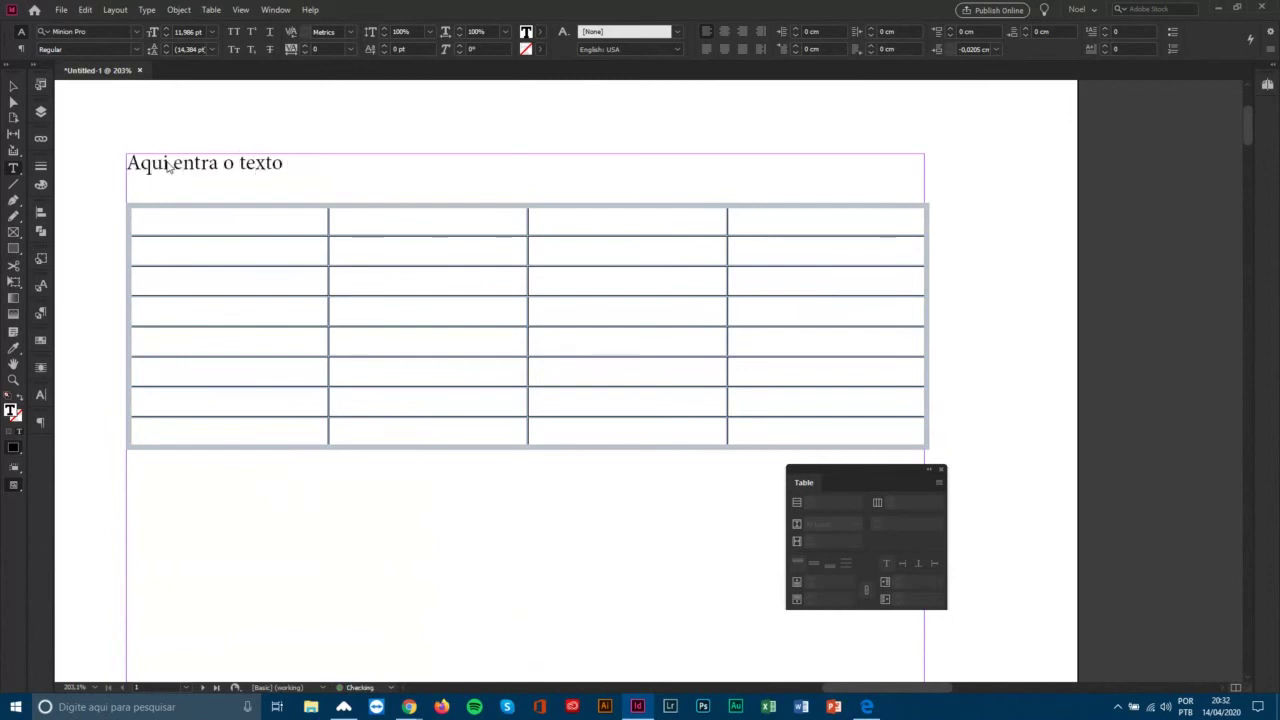
type(" antes da tabelas")
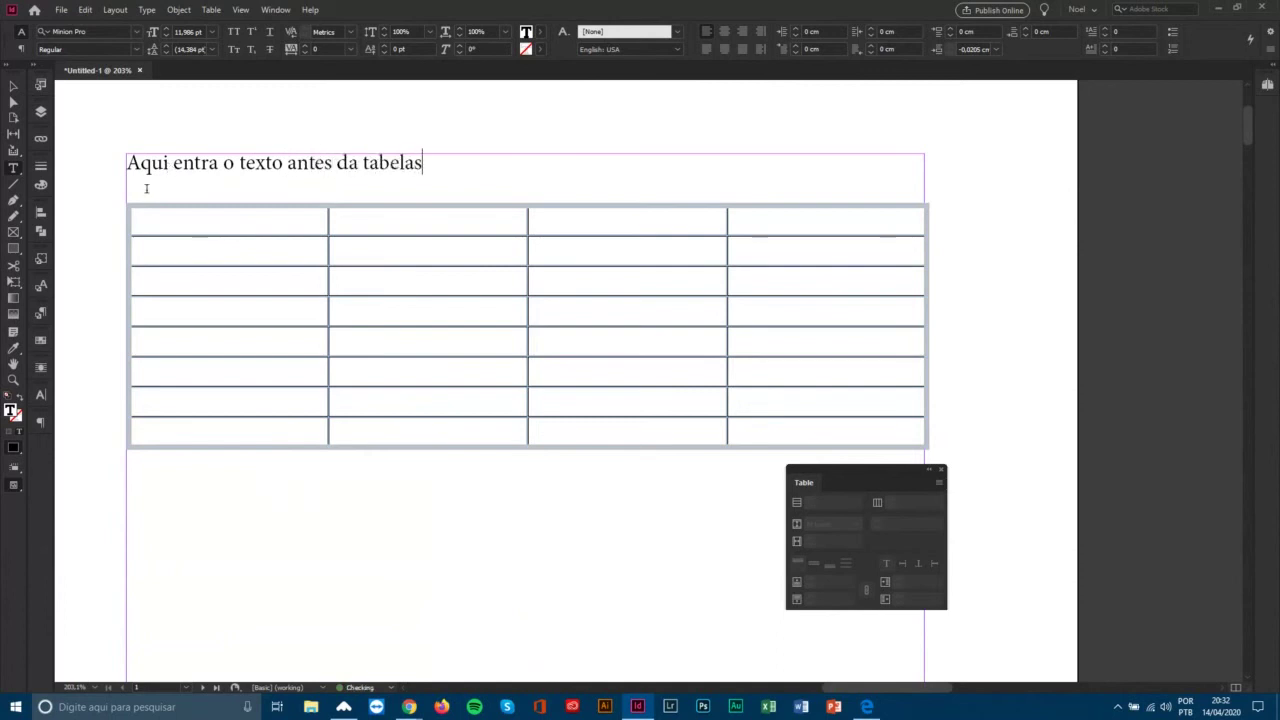
key("BackSpace")
Copy the text line above the table and paste it below the table.
left_click_drag(443, 166, 117, 153)
key("ctrl+c")
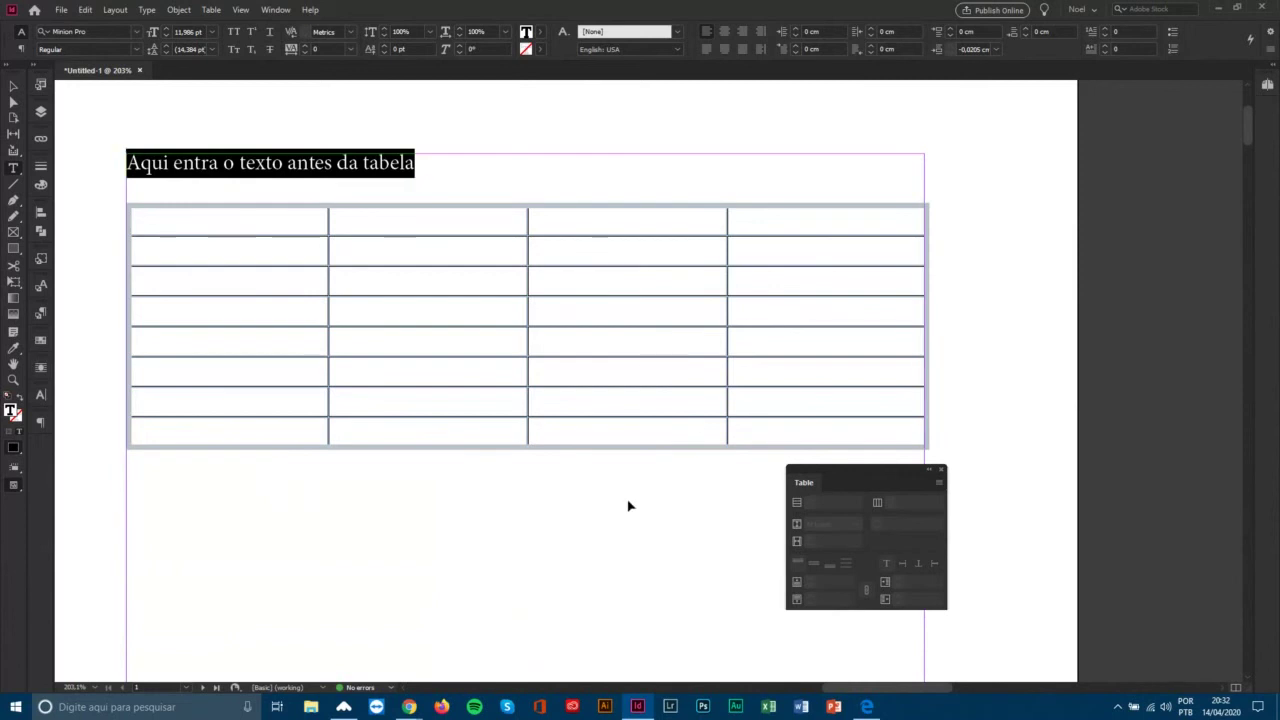
left_click(630, 505)
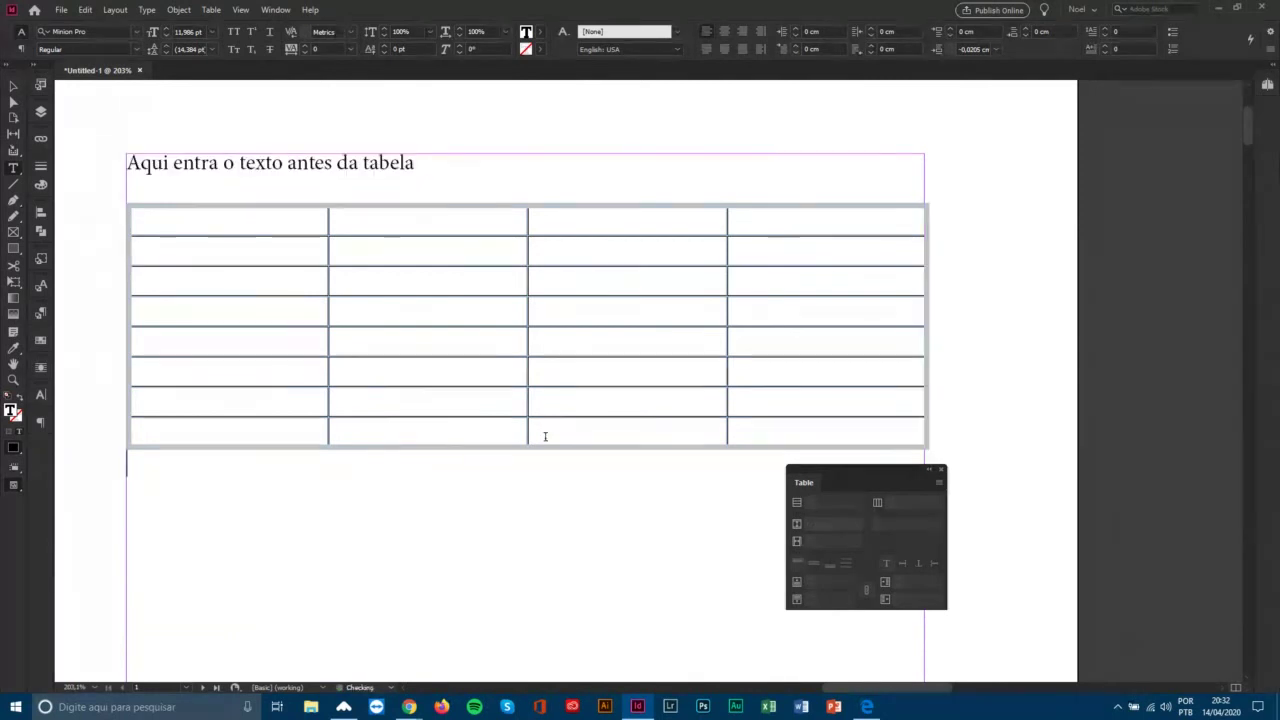
key("ctrl+v")
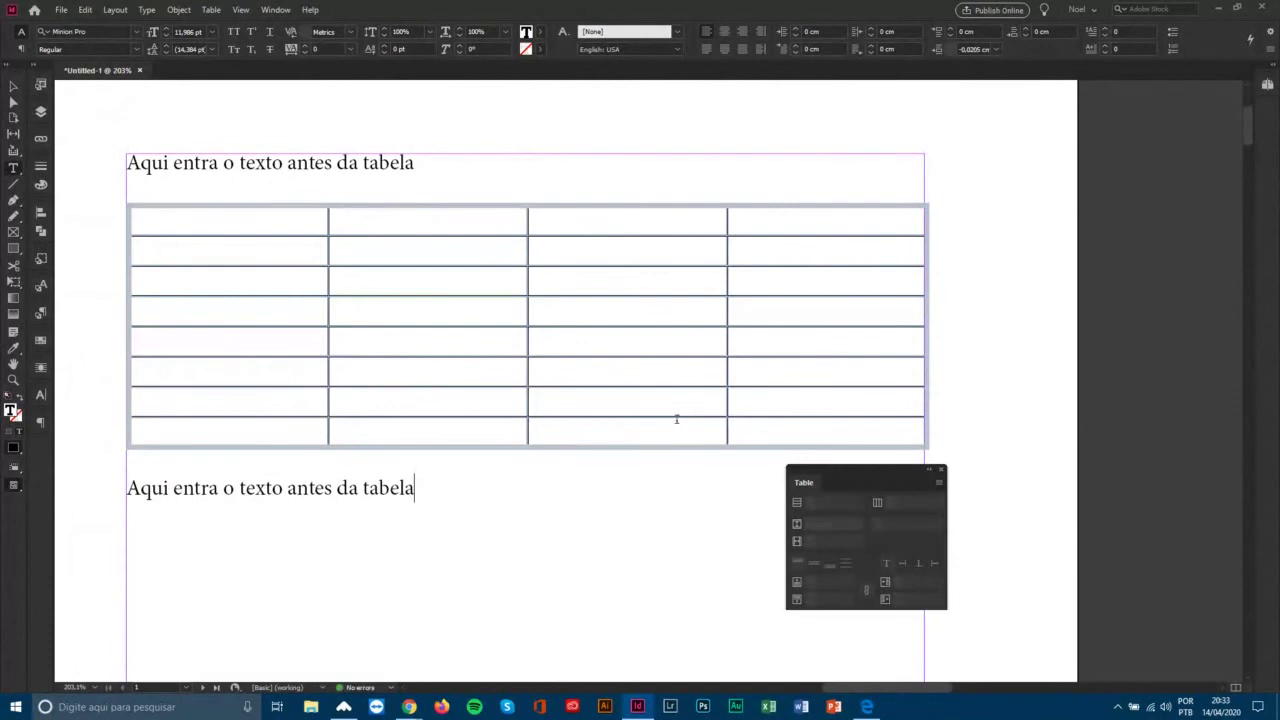
Examine the Space Before and Space After settings in the table setup options.
left_click(923, 358)
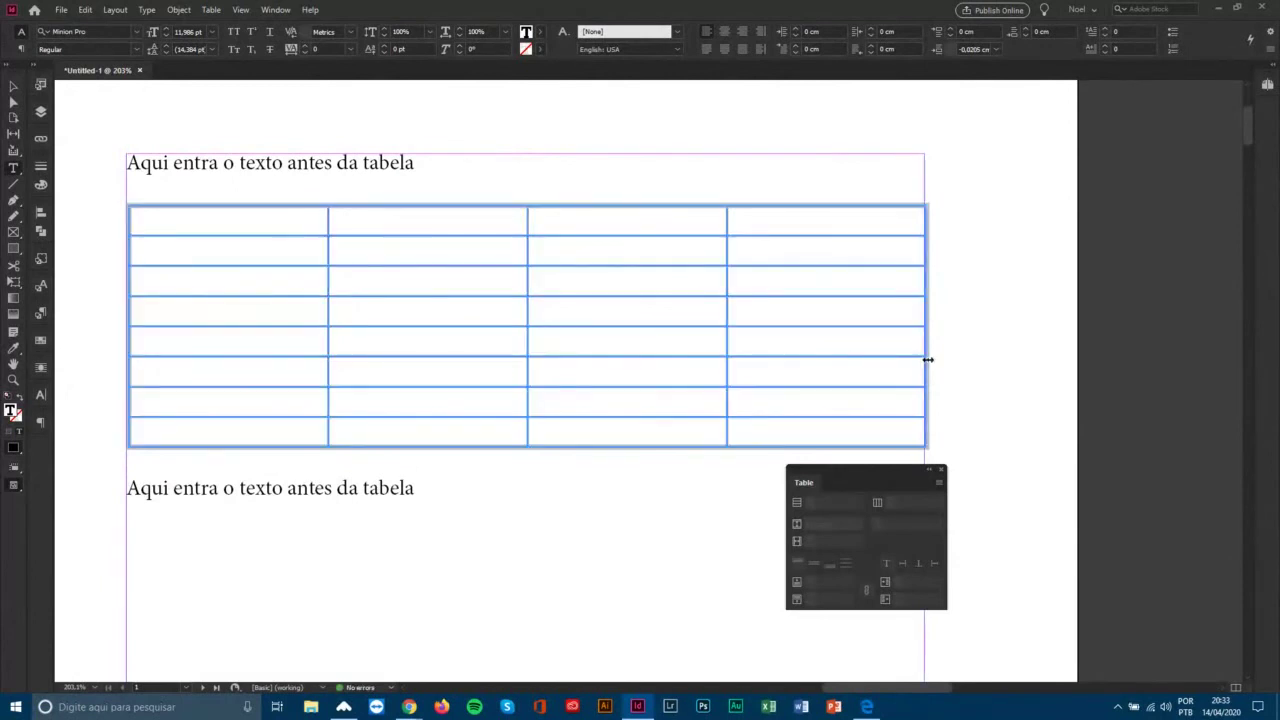
left_click(188, 224)
left_click_drag(854, 468, 893, 300)
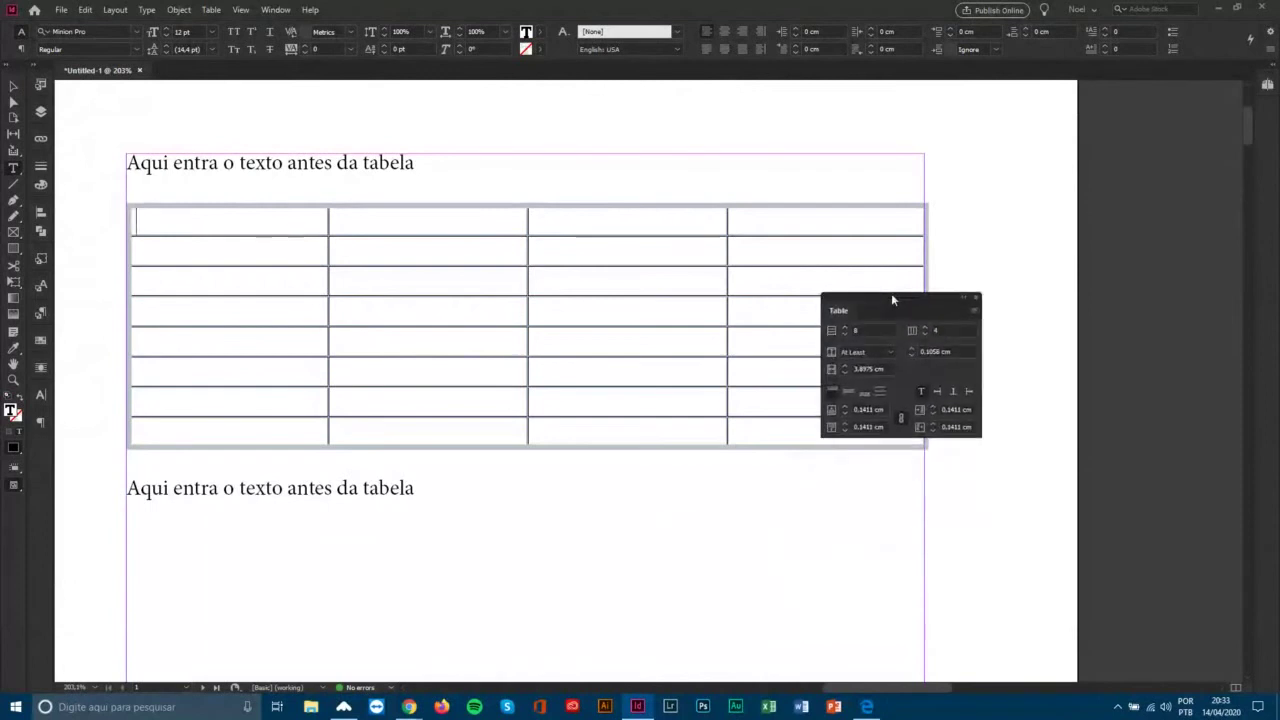
left_click(974, 309)
mouse_move(988, 314)
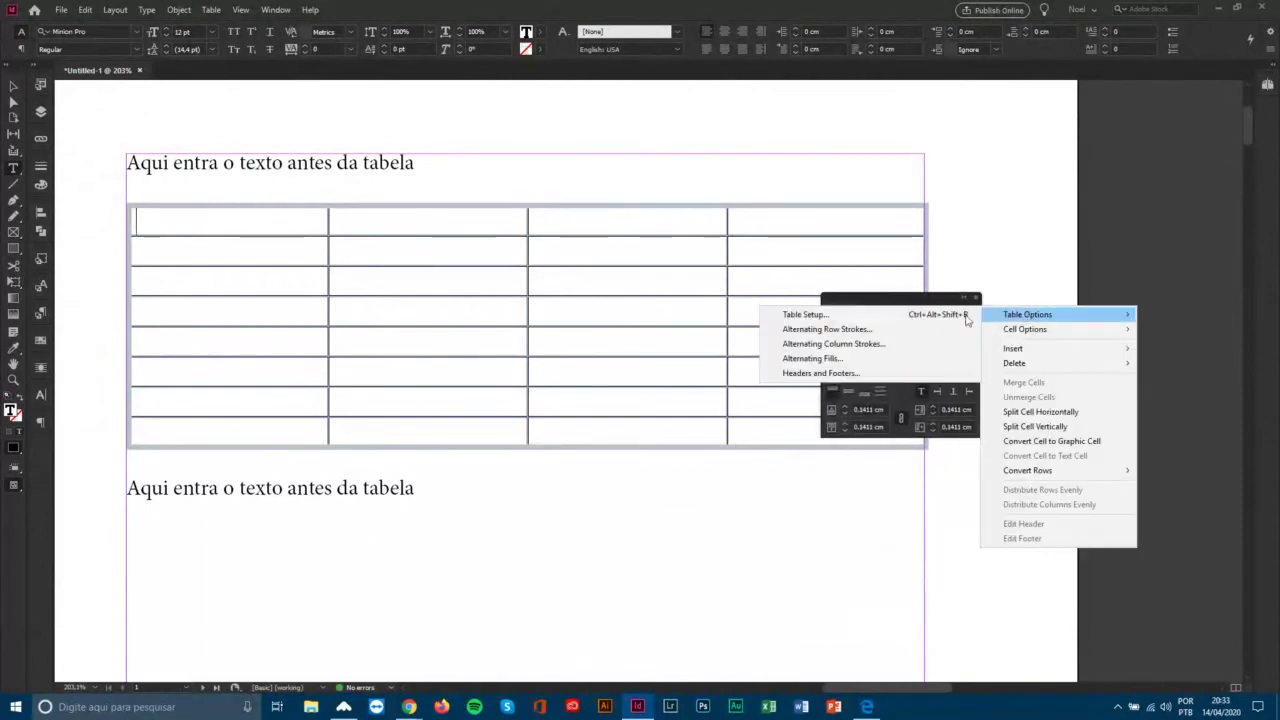
left_click(828, 314)
left_click_drag(687, 275, 838, 160)
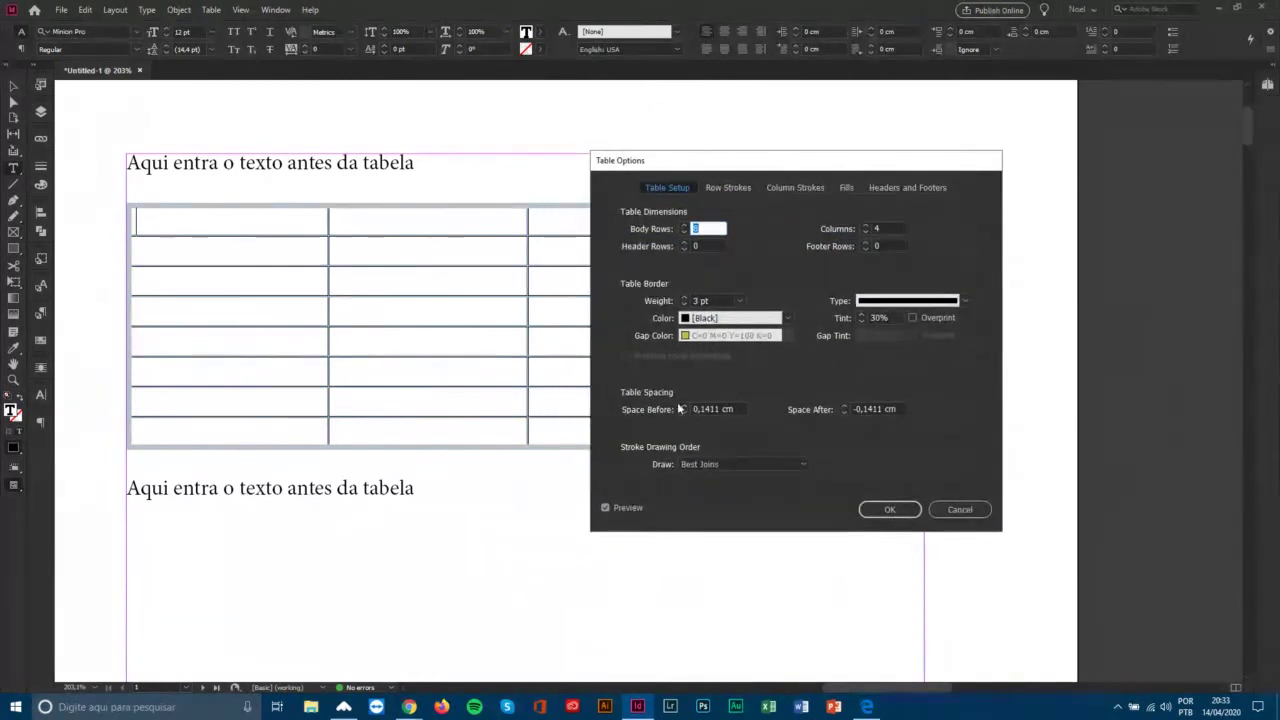
left_click(712, 409)
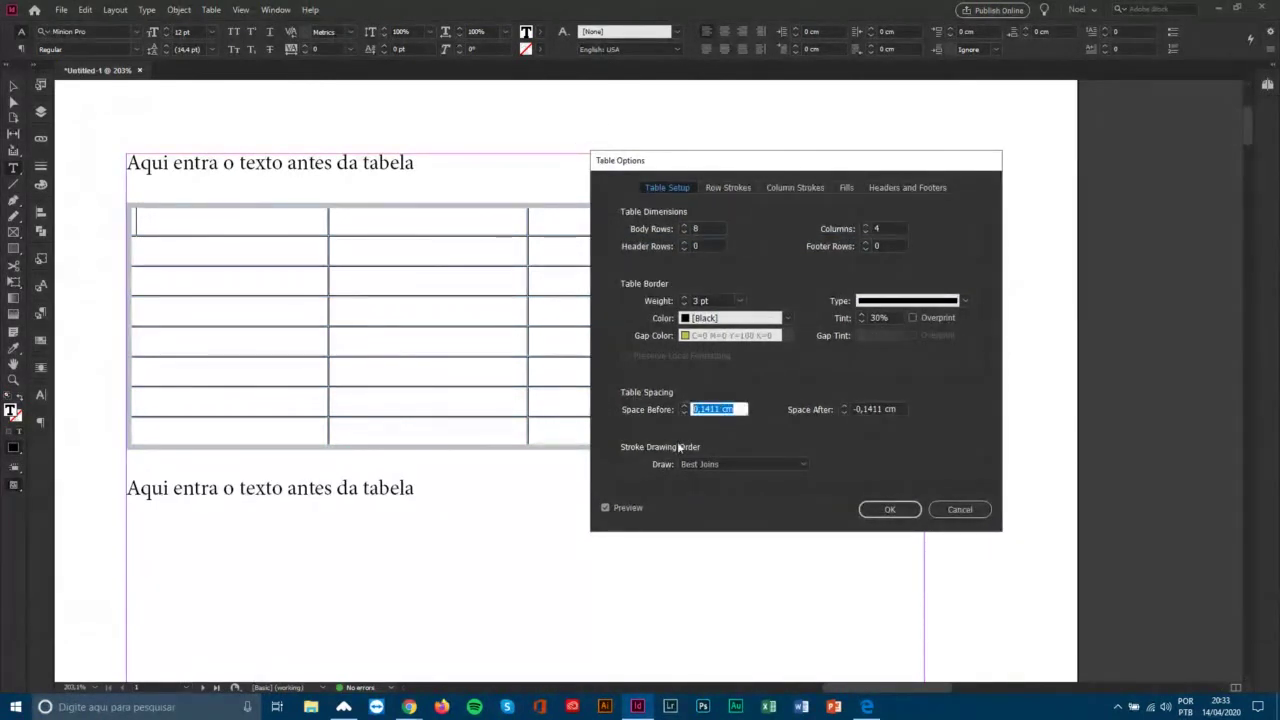
left_click(898, 409)
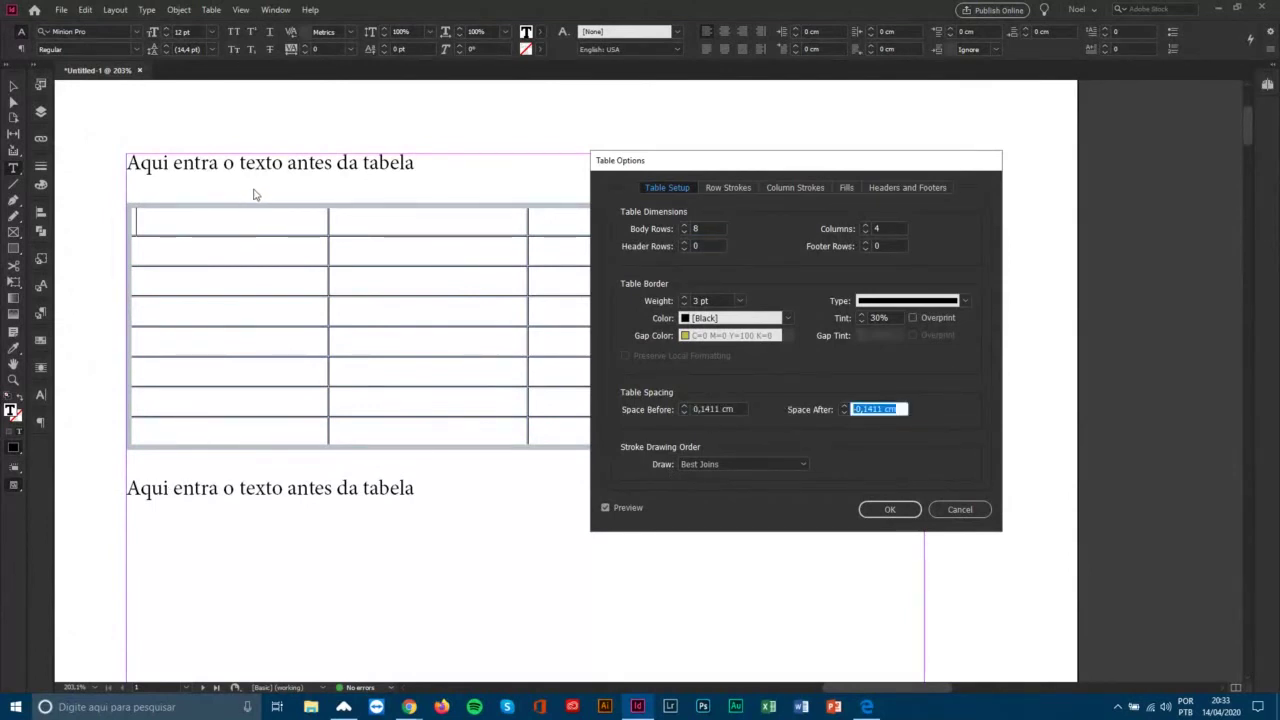
left_click(880, 509)
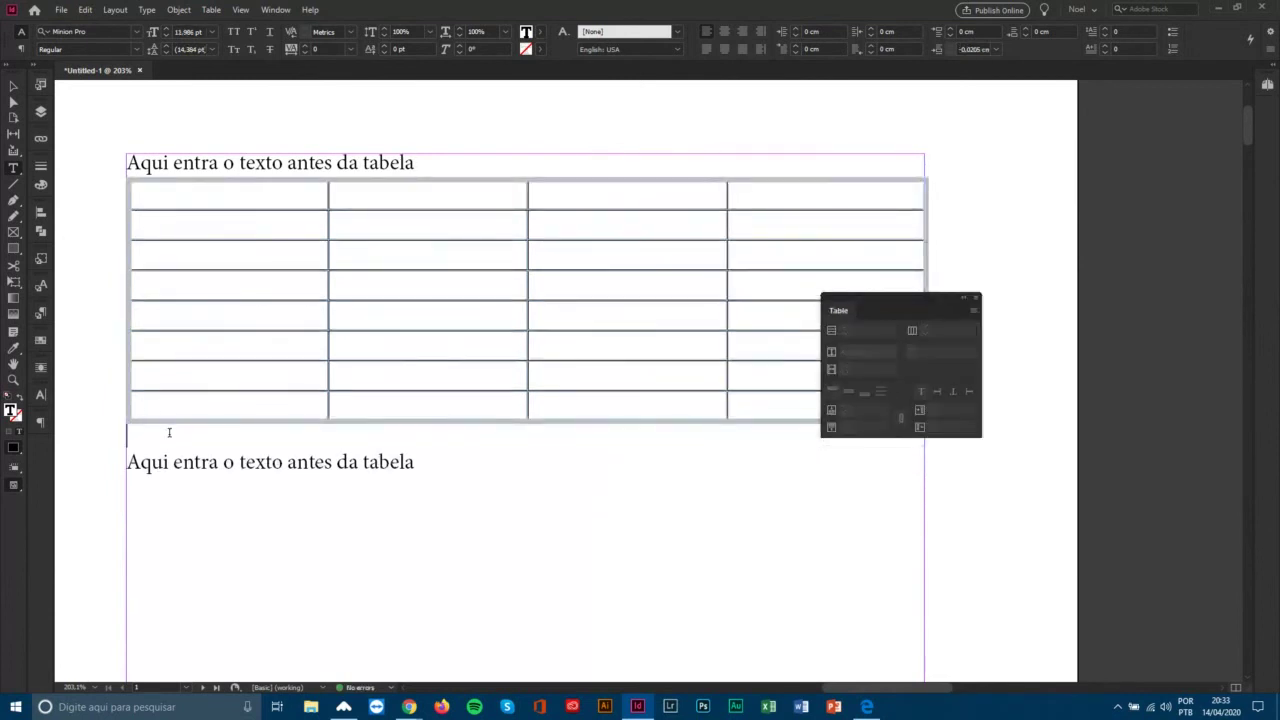
Remove the empty lines between the table and the text above and below it.
scroll(142, 458, "down", 2)
scroll(254, 491, "up", 3)
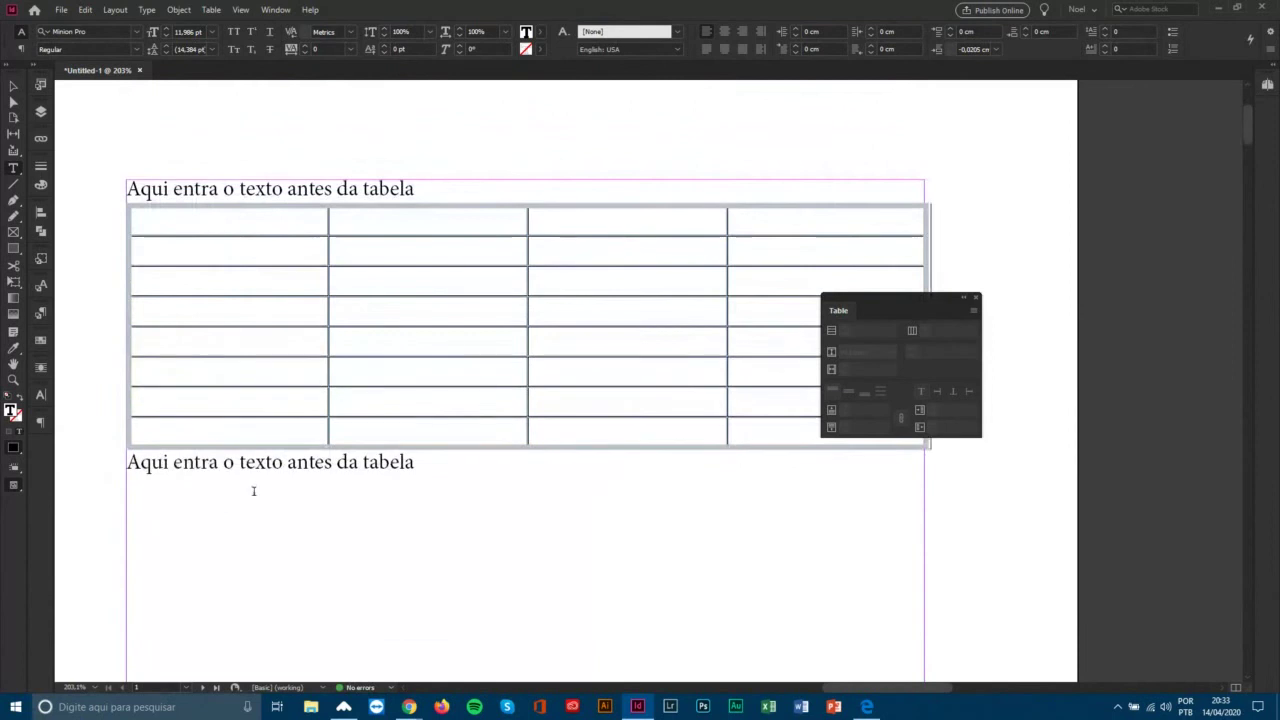
Set the table's Space Before to 0,5 cm in the table setup options.
left_click(975, 311)
mouse_move(1001, 316)
left_click(958, 314)
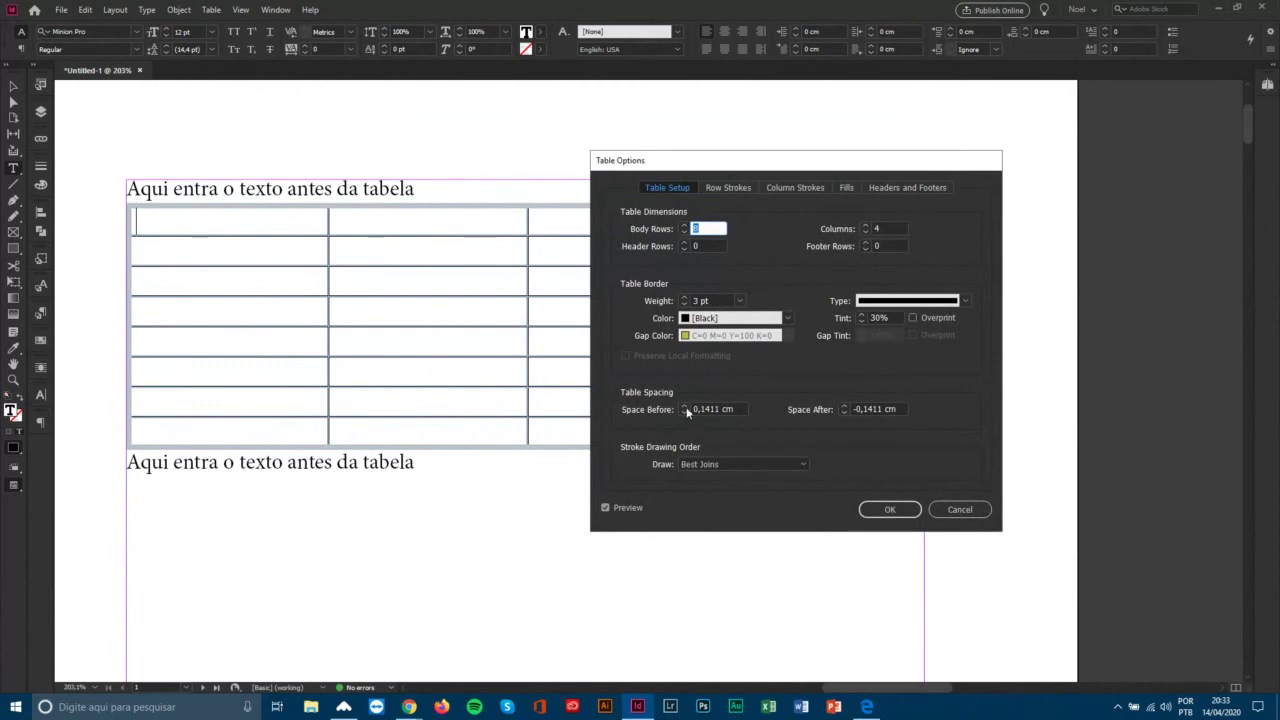
left_click(685, 407)
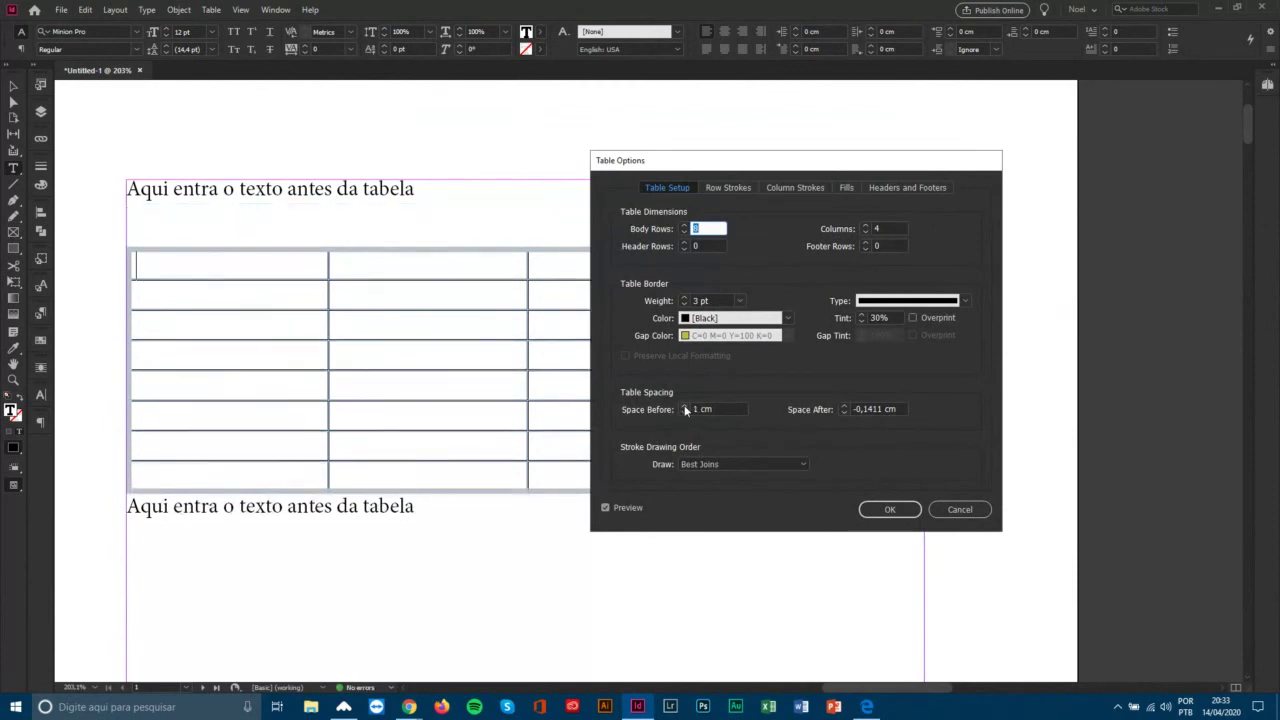
type("0")
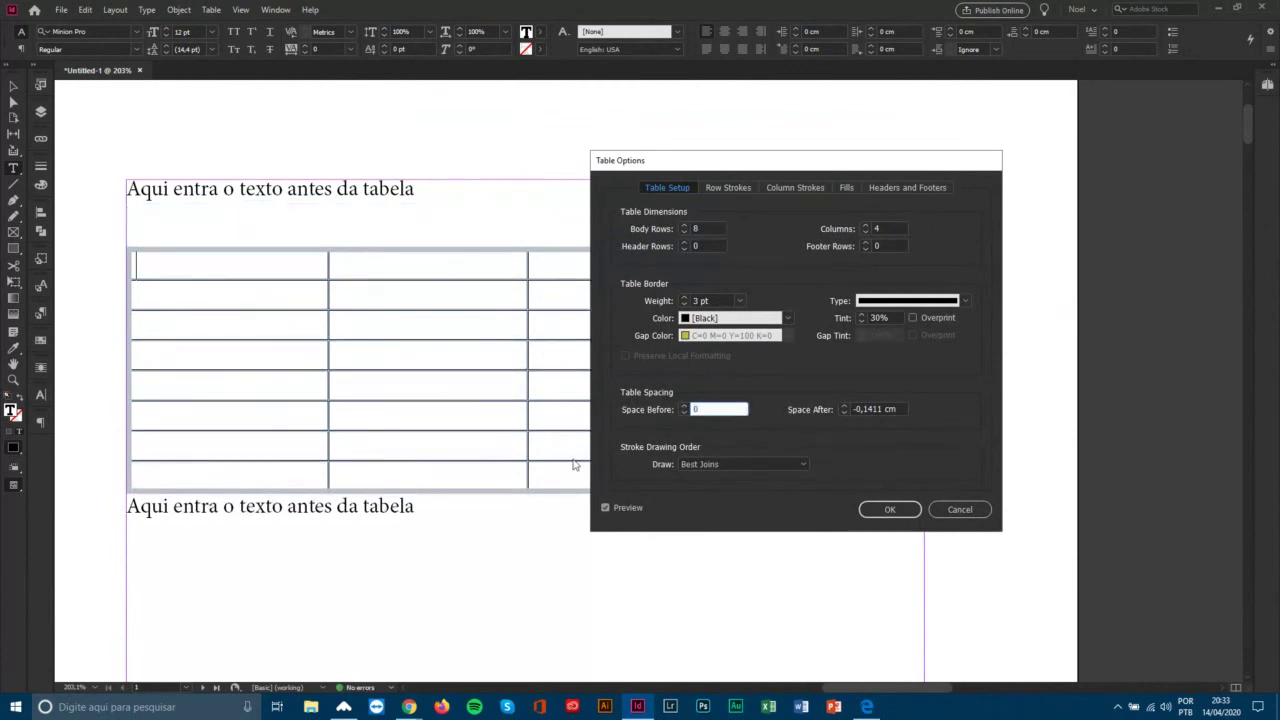
type(",5")
key("Tab")
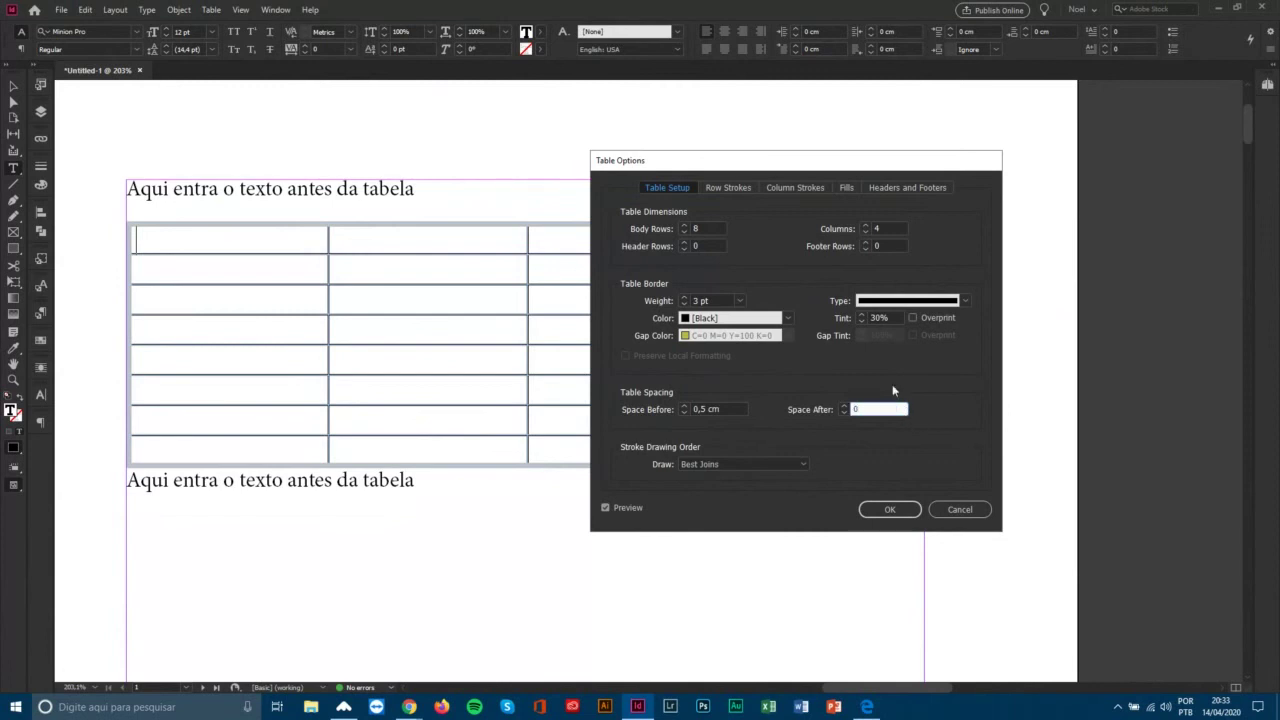
Try 0,5 cm and 0,4 cm for the table's Space After, and settle on 0,35 cm.
key("Tab")
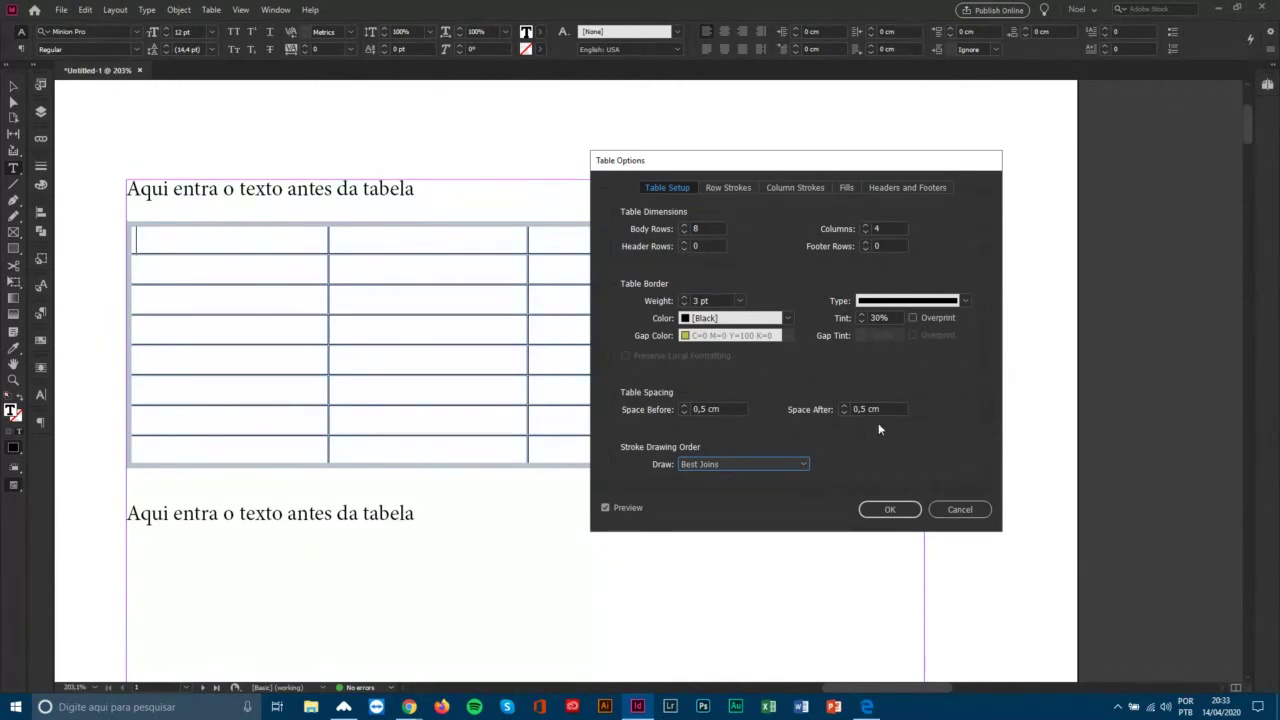
double_click(862, 405)
type("0,4")
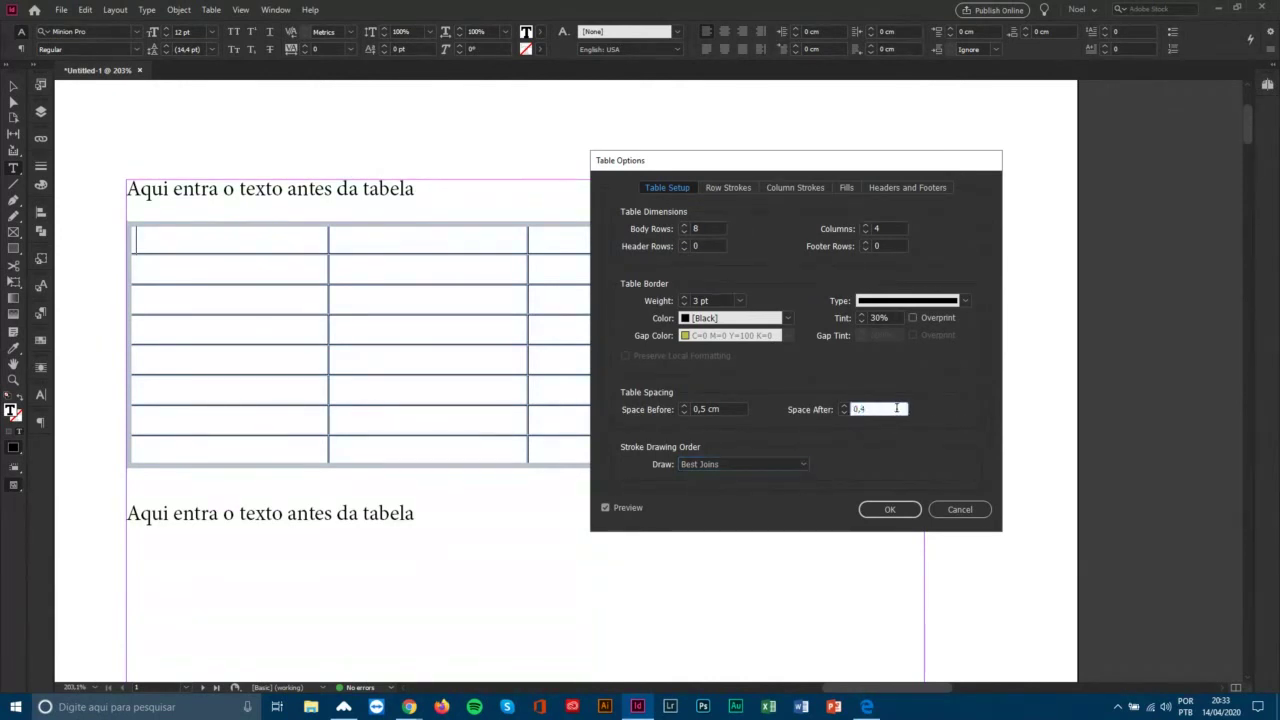
key("Tab")
double_click(863, 408)
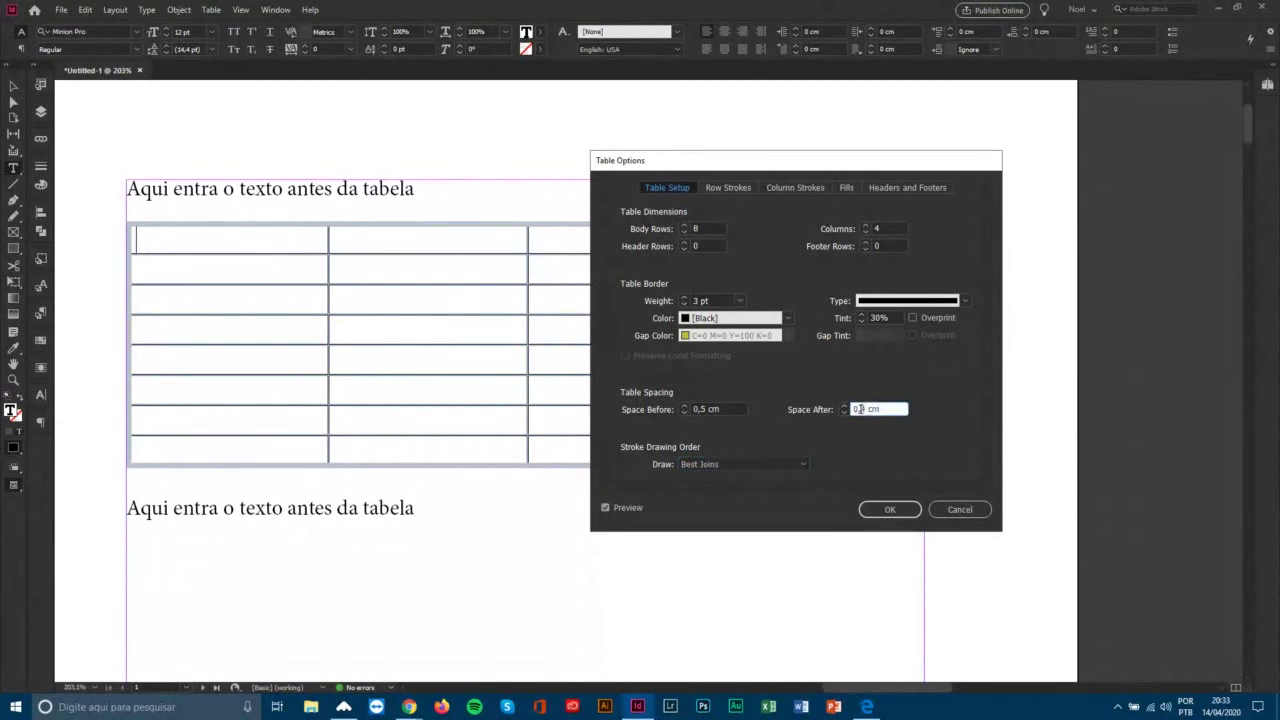
type("0,35")
key("Tab")
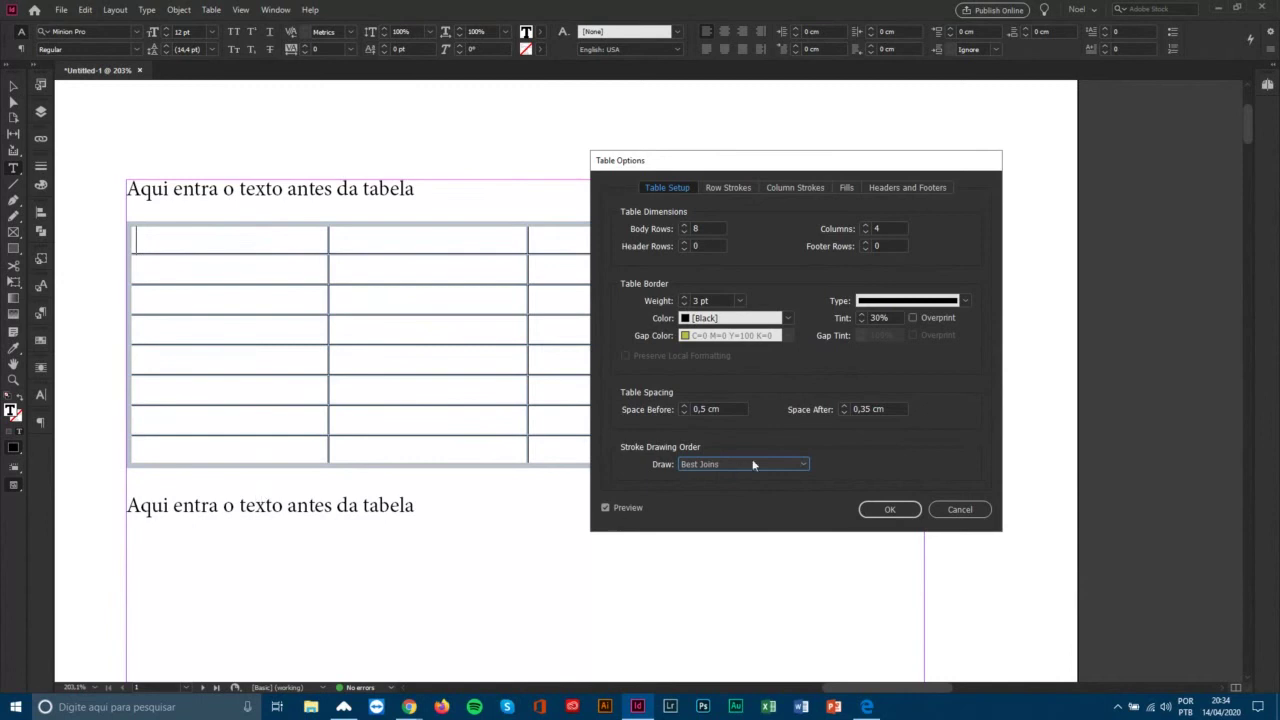
left_click(735, 405)
left_click(903, 410)
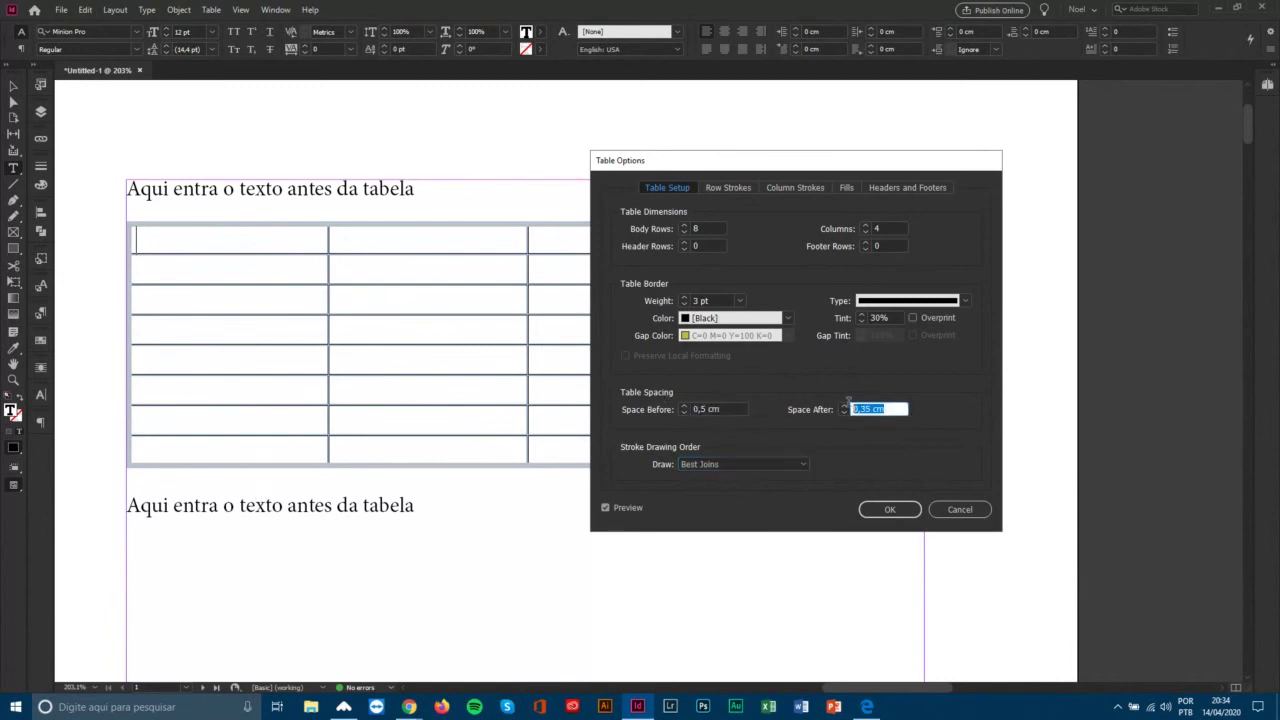
left_click(733, 410)
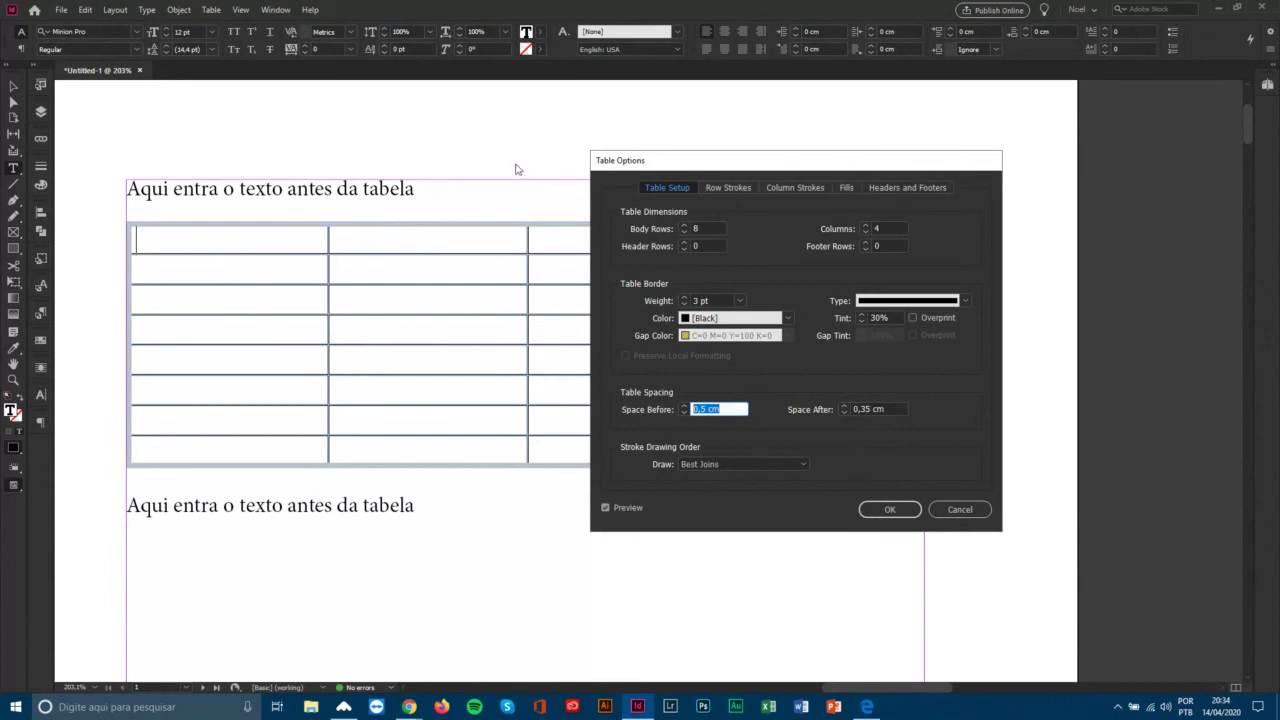
Examine the alternating pattern choices in the table's row stroke options.
left_click(736, 187)
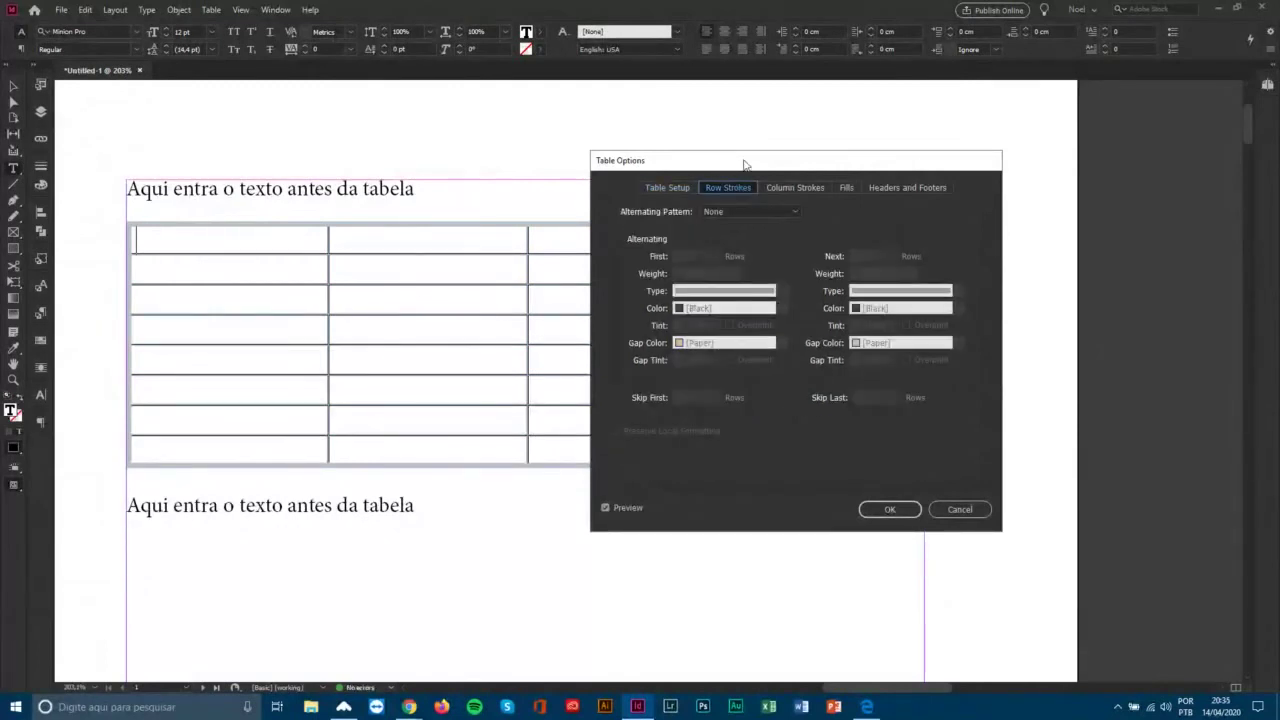
mouse_move(743, 163)
left_mouse_down()
mouse_move(865, 156)
mouse_move(841, 170)
mouse_move(929, 173)
left_mouse_up()
left_click_drag(846, 170, 749, 172)
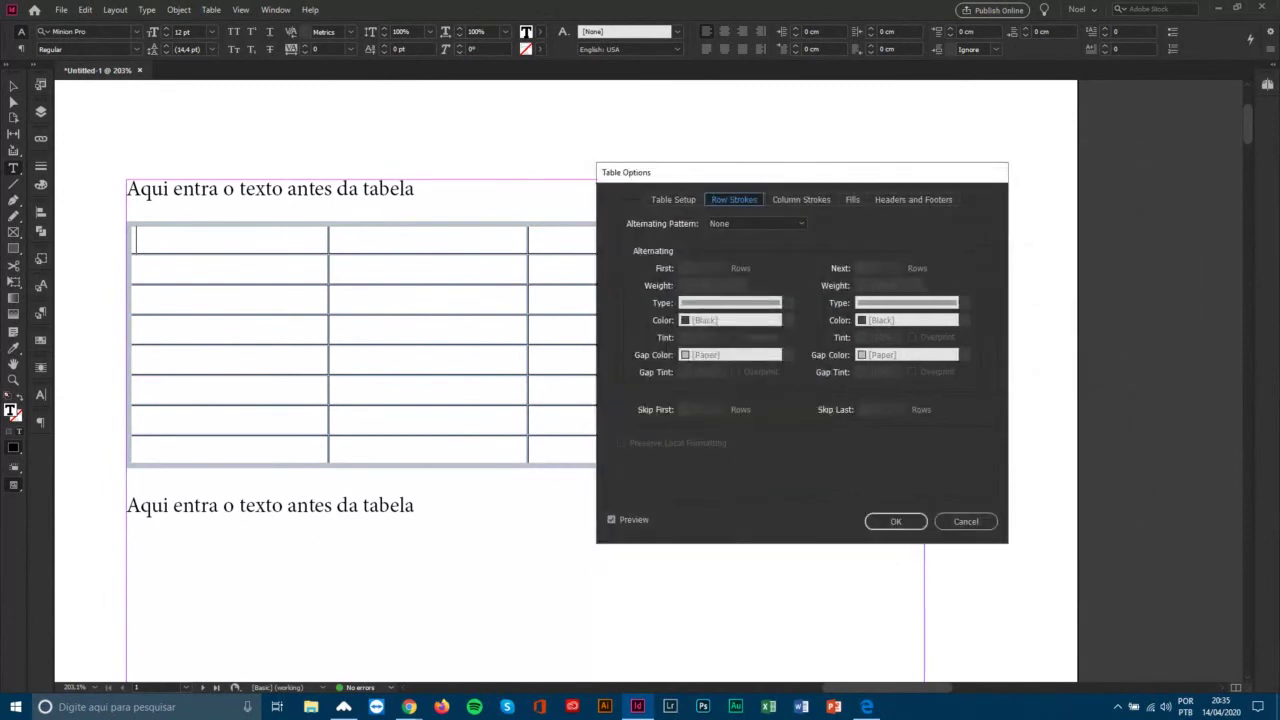
key("alt+Tab")
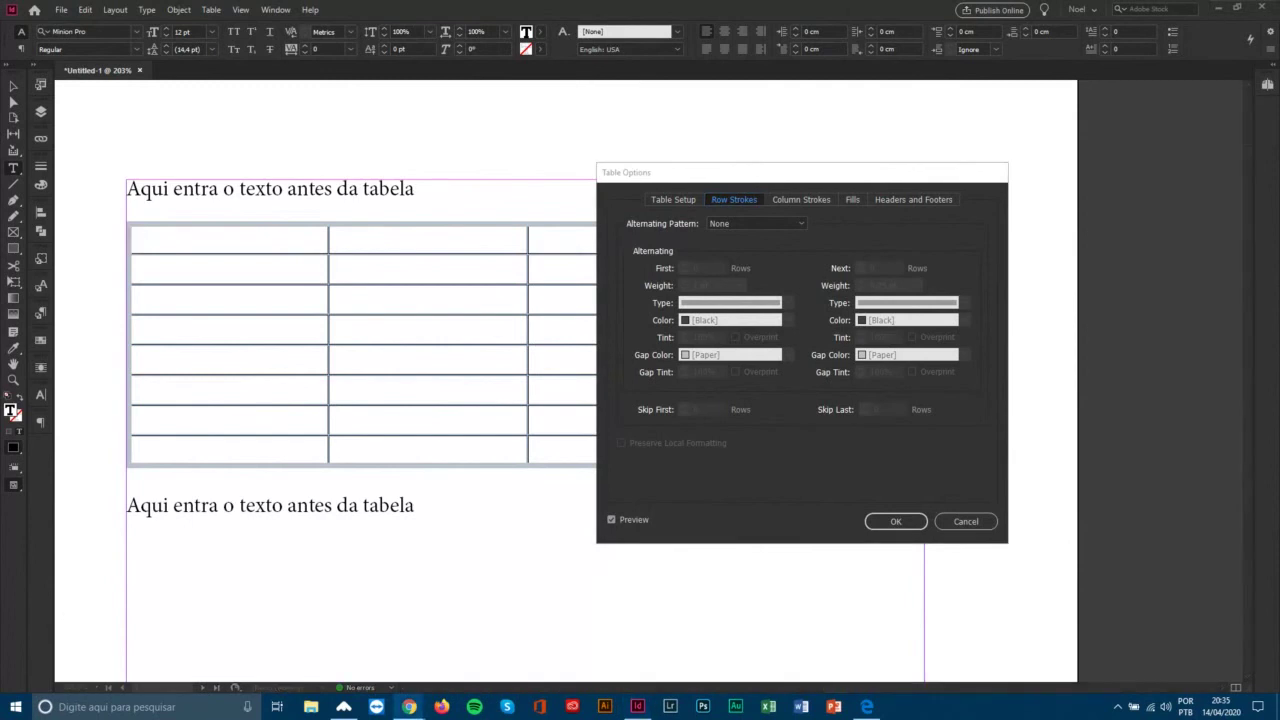
left_click_drag(806, 168, 1018, 171)
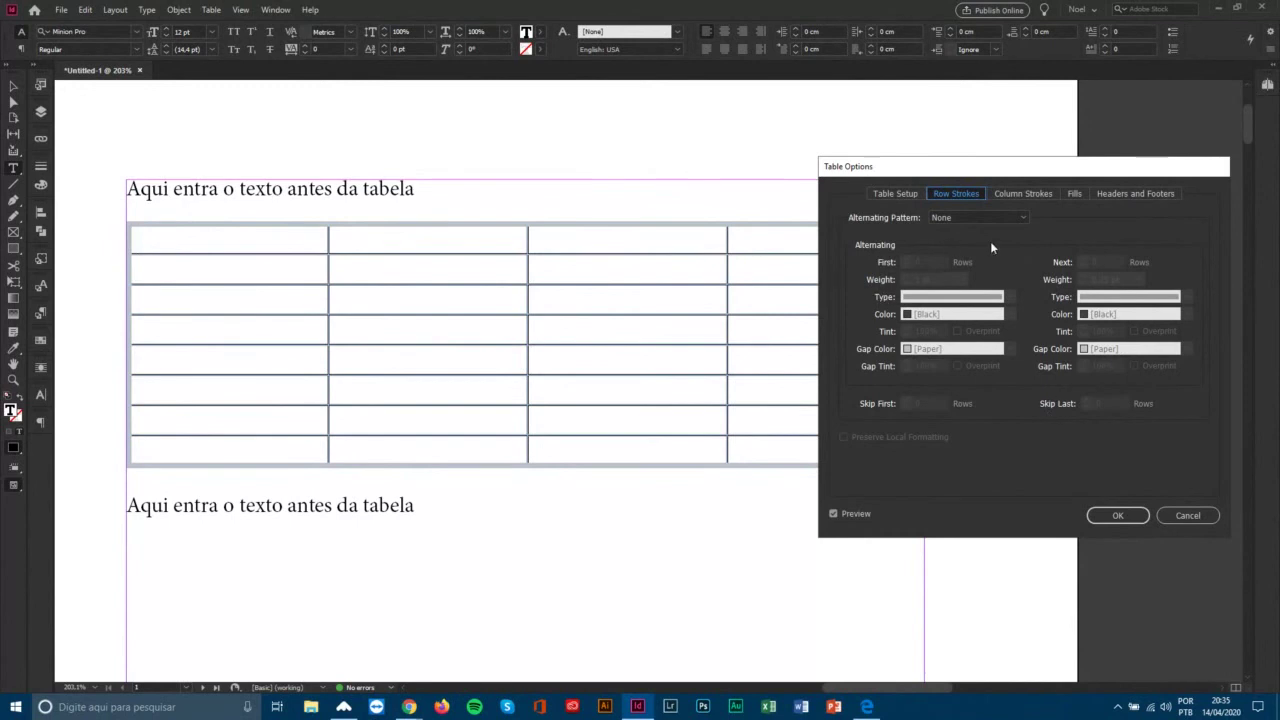
left_click(1022, 217)
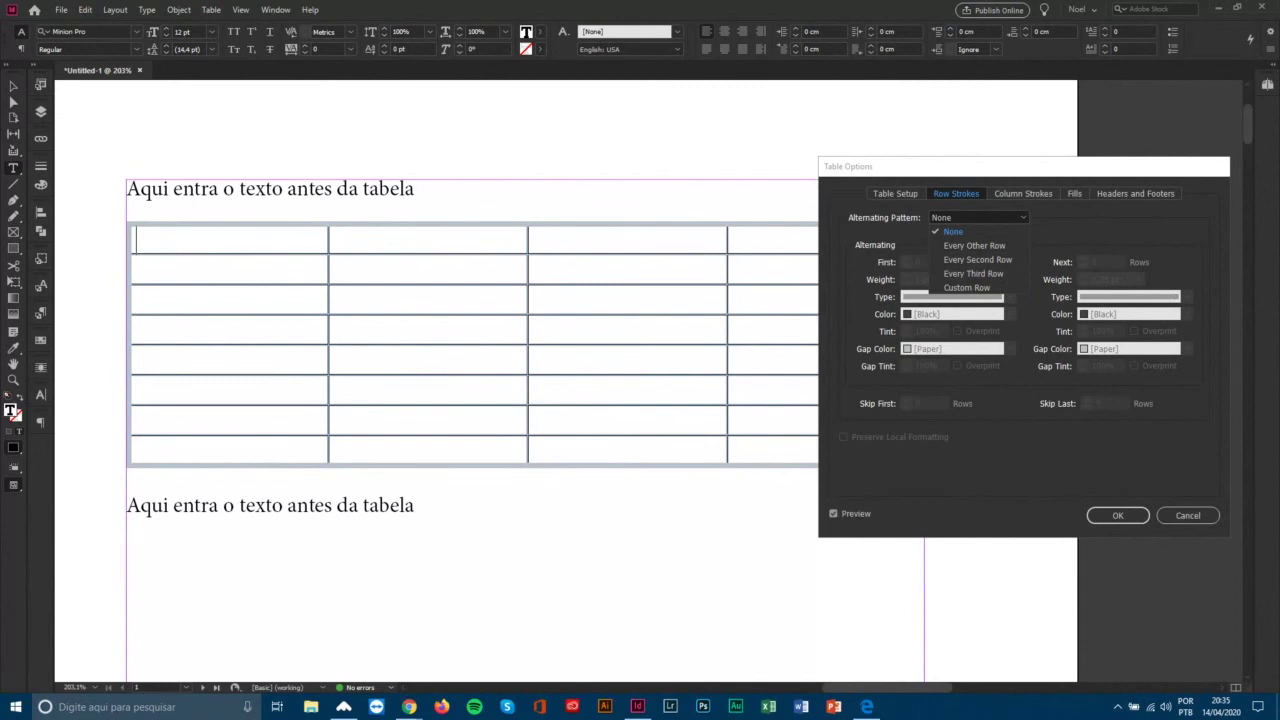
left_click(1036, 63)
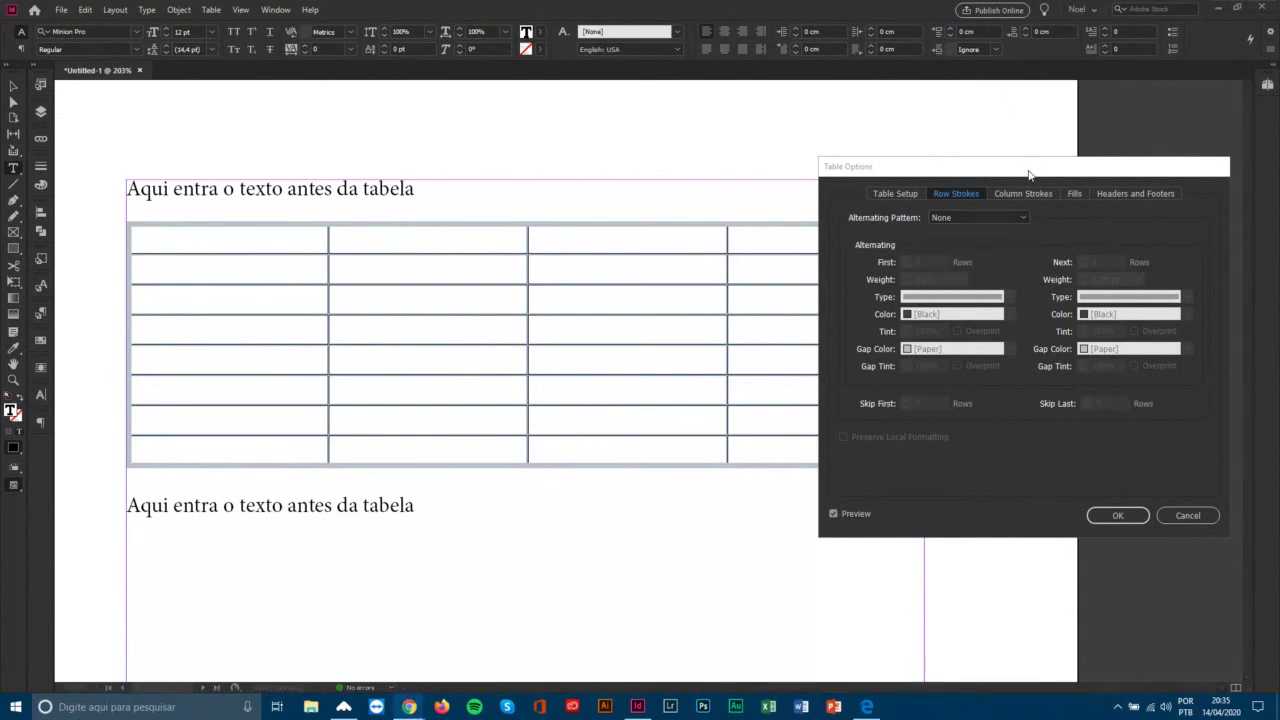
left_click_drag(1024, 175, 794, 106)
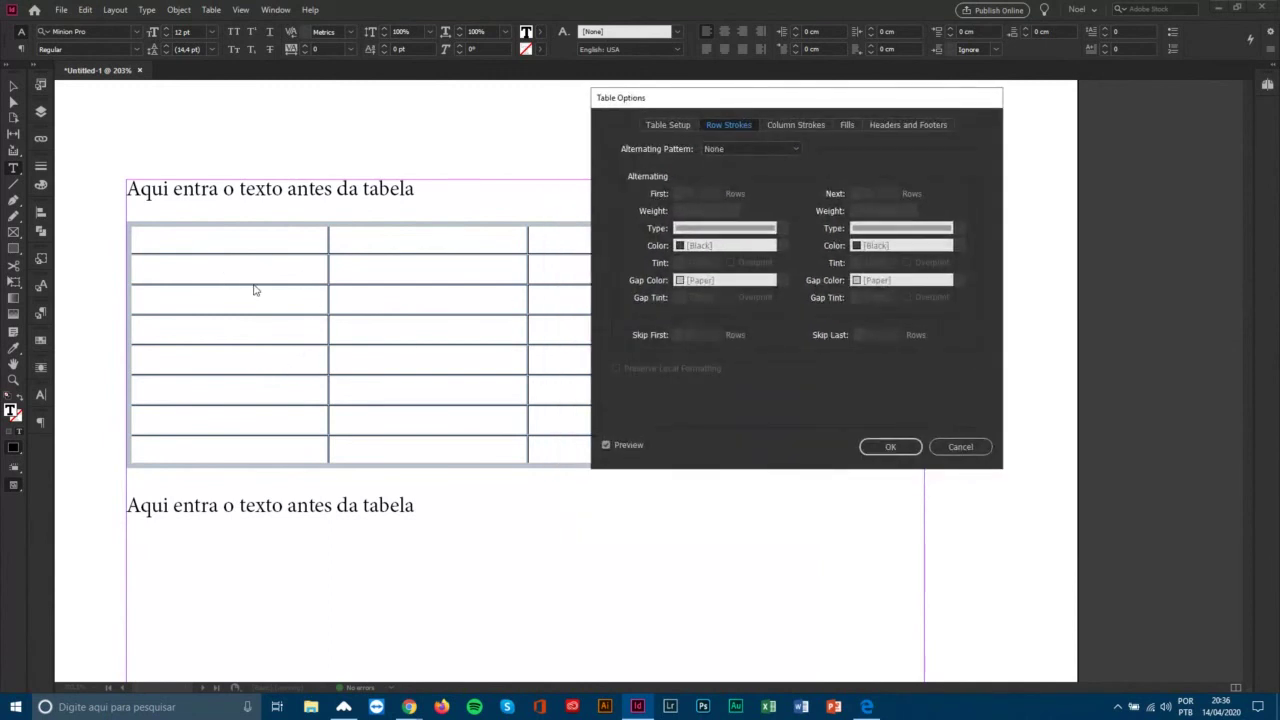
Set the alternating pattern of the table's row strokes to Every Other Row.
left_click(777, 148)
left_click(732, 174)
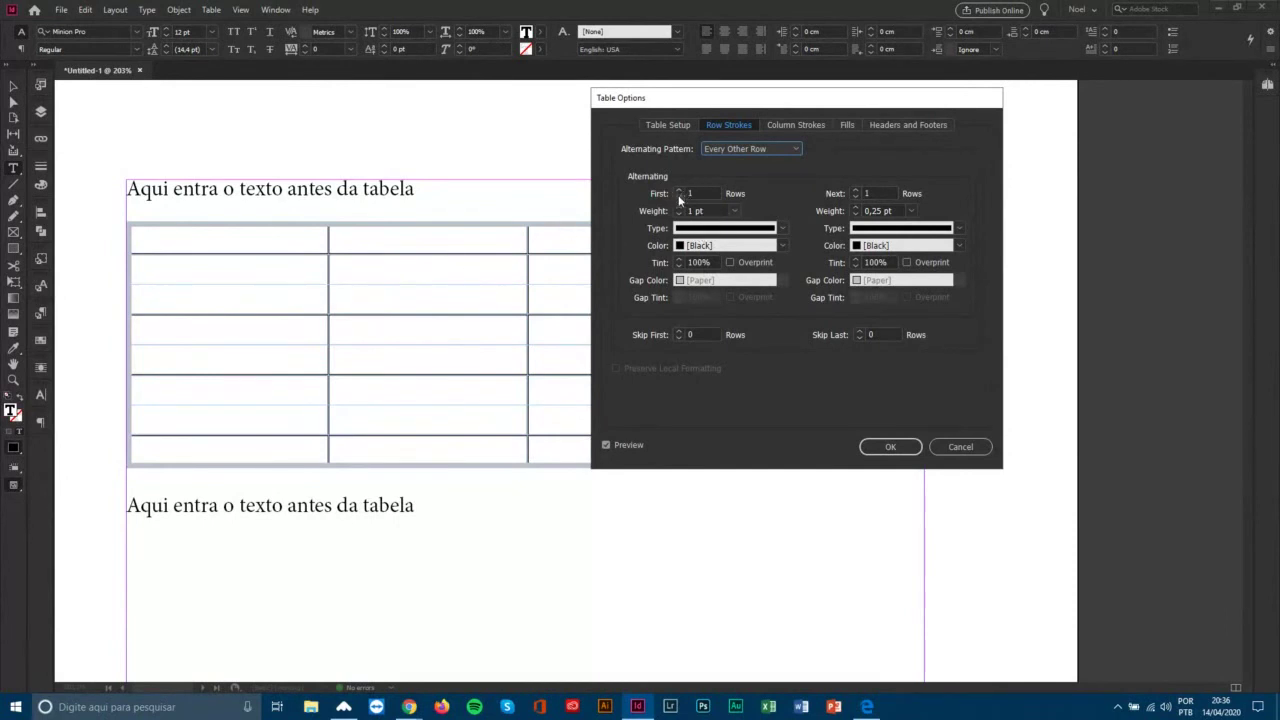
left_click(726, 230)
left_click(724, 229)
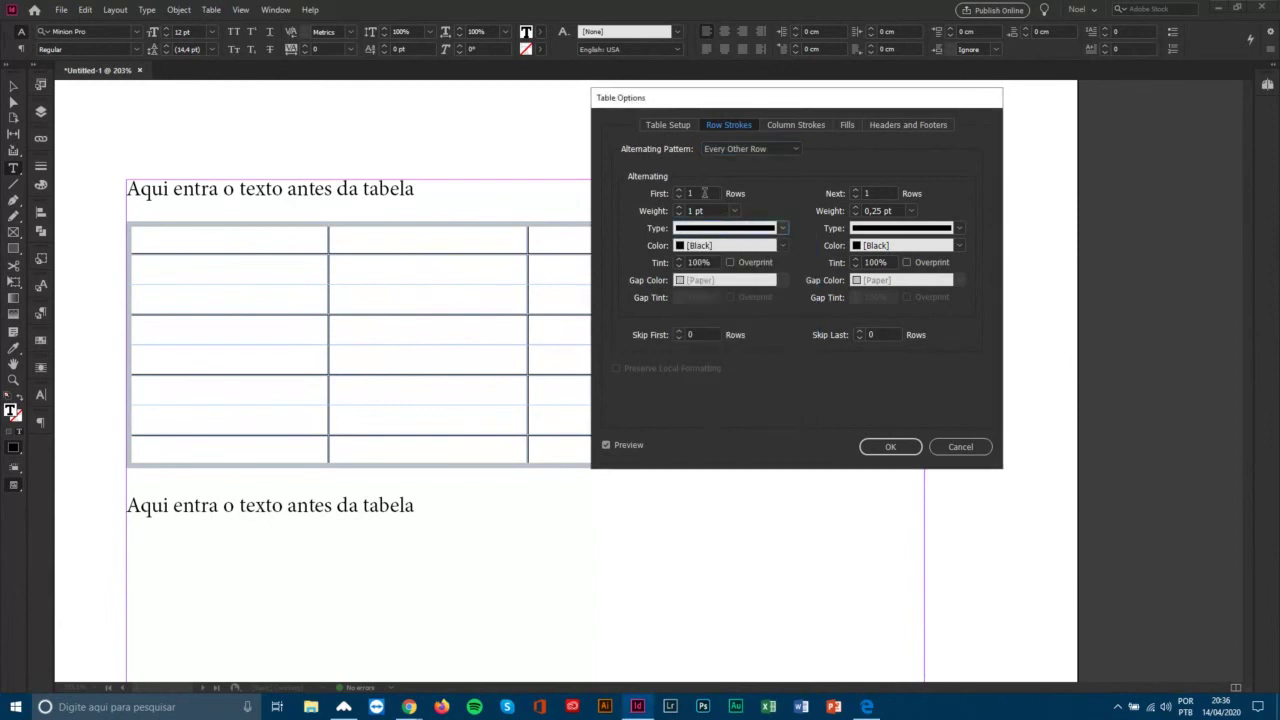
left_click(703, 193)
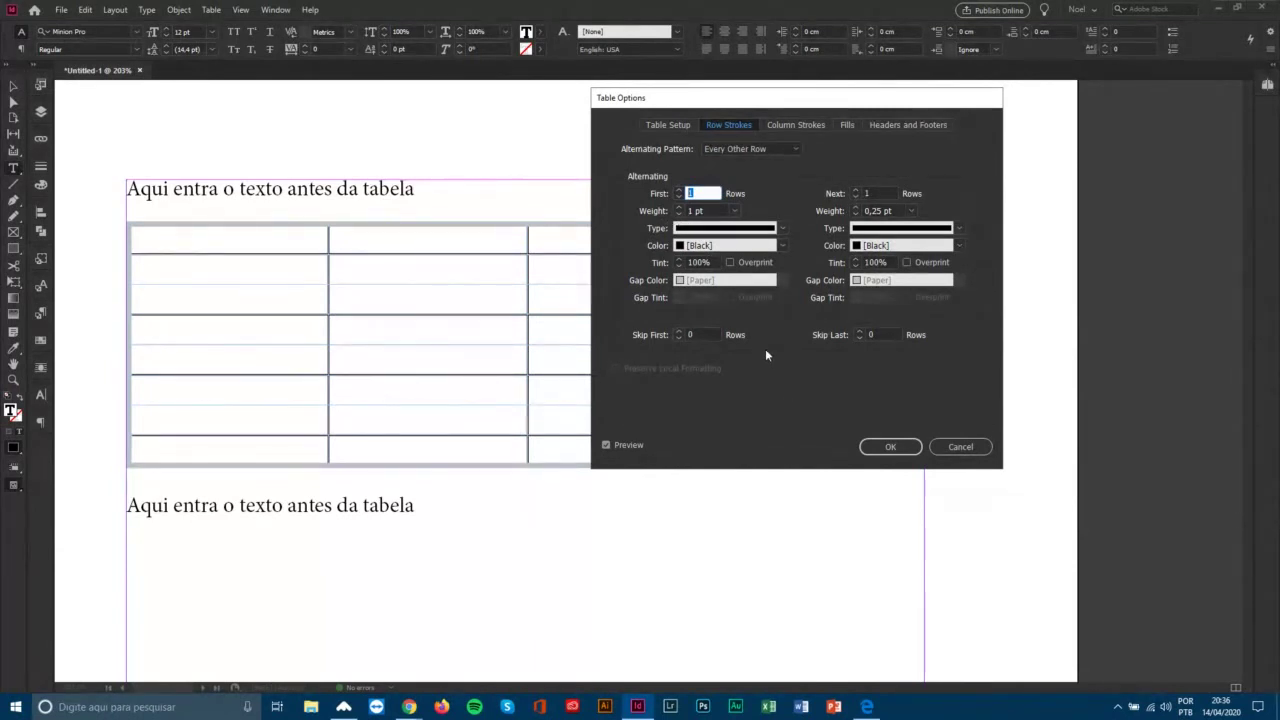
Colour the first alternating row strokes C=100 M=0 Y=0 K=0, make the next ones 1 pt in C=0 M=100 Y=0 K=0, and apply.
left_click(728, 245)
left_click(704, 314)
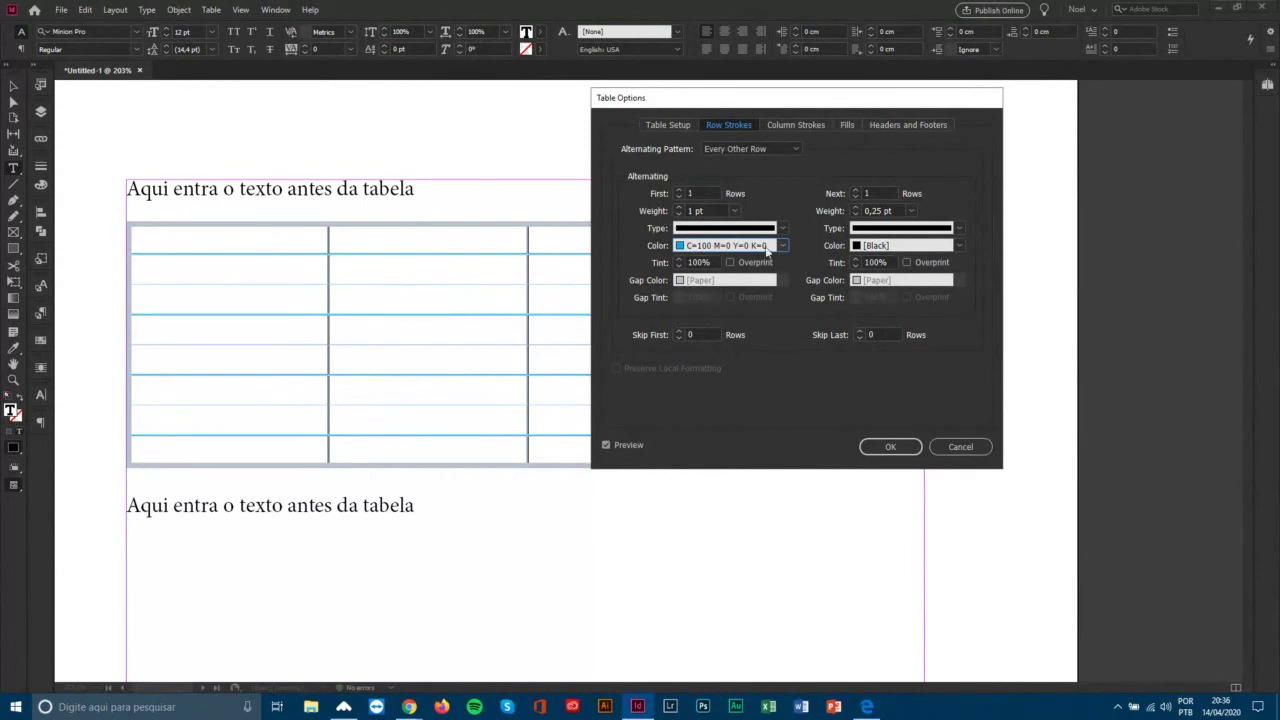
left_click(911, 211)
left_click(905, 280)
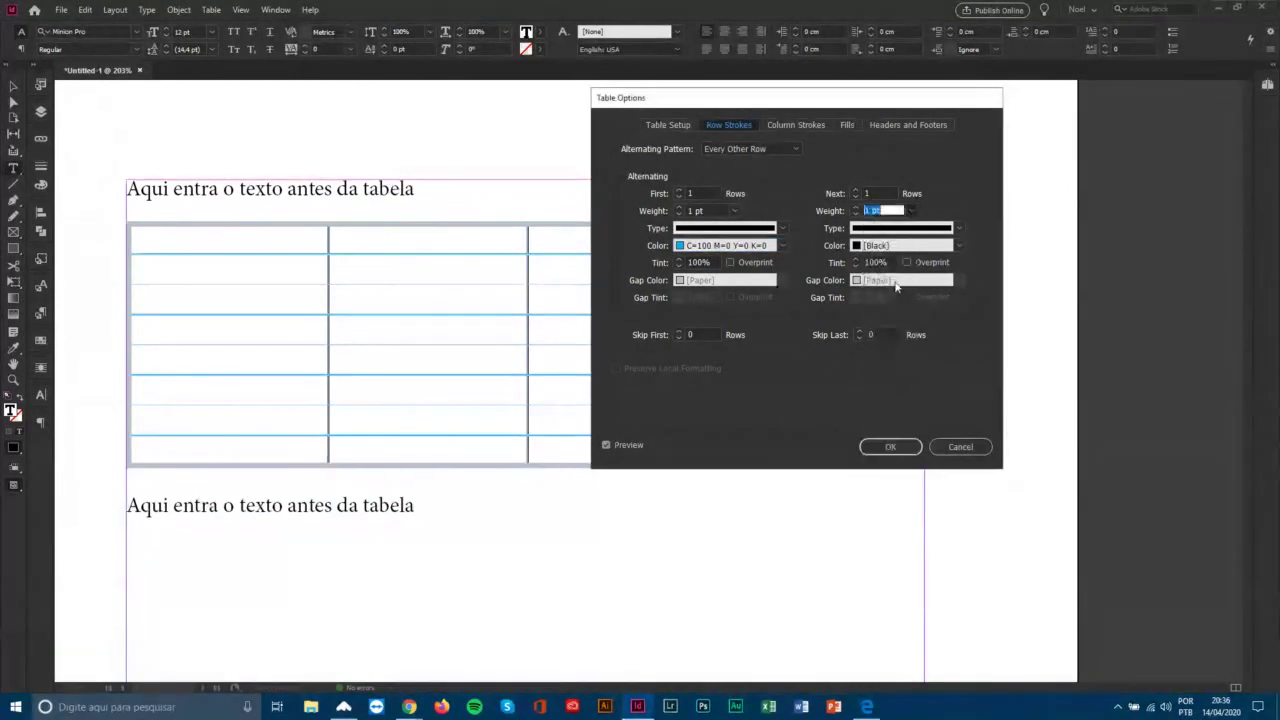
left_click(960, 247)
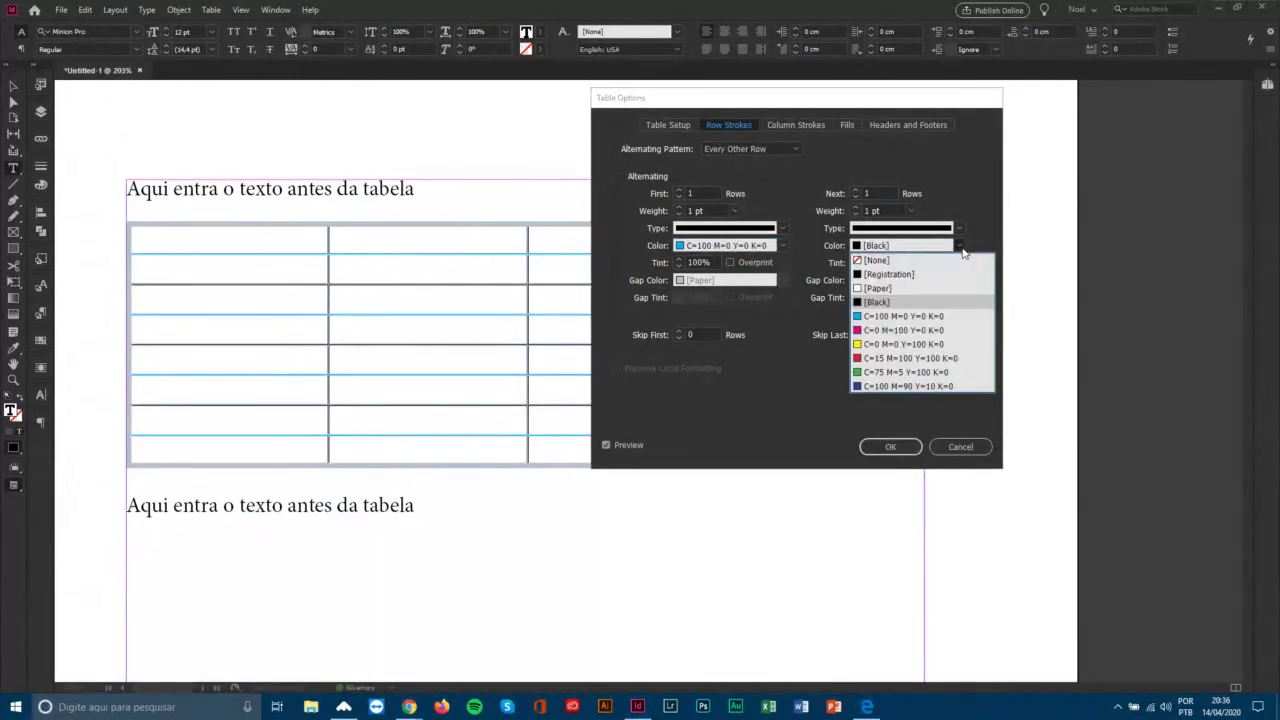
left_click(880, 330)
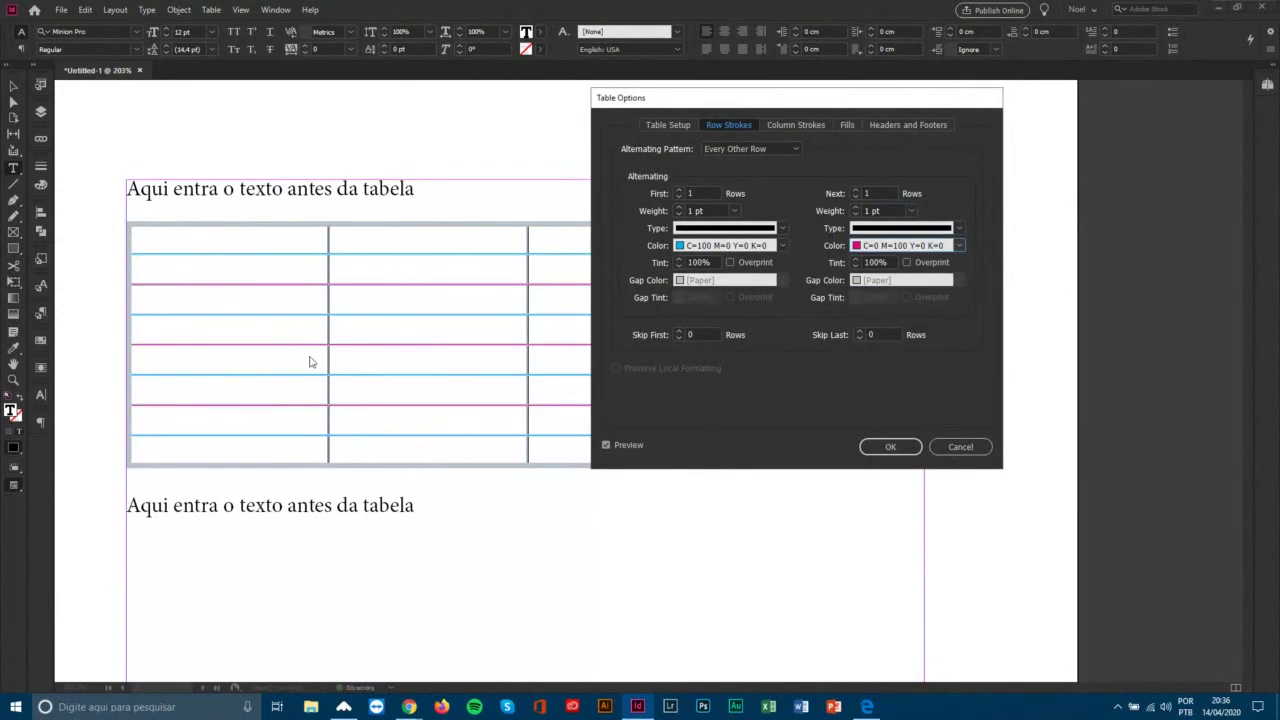
left_click(885, 444)
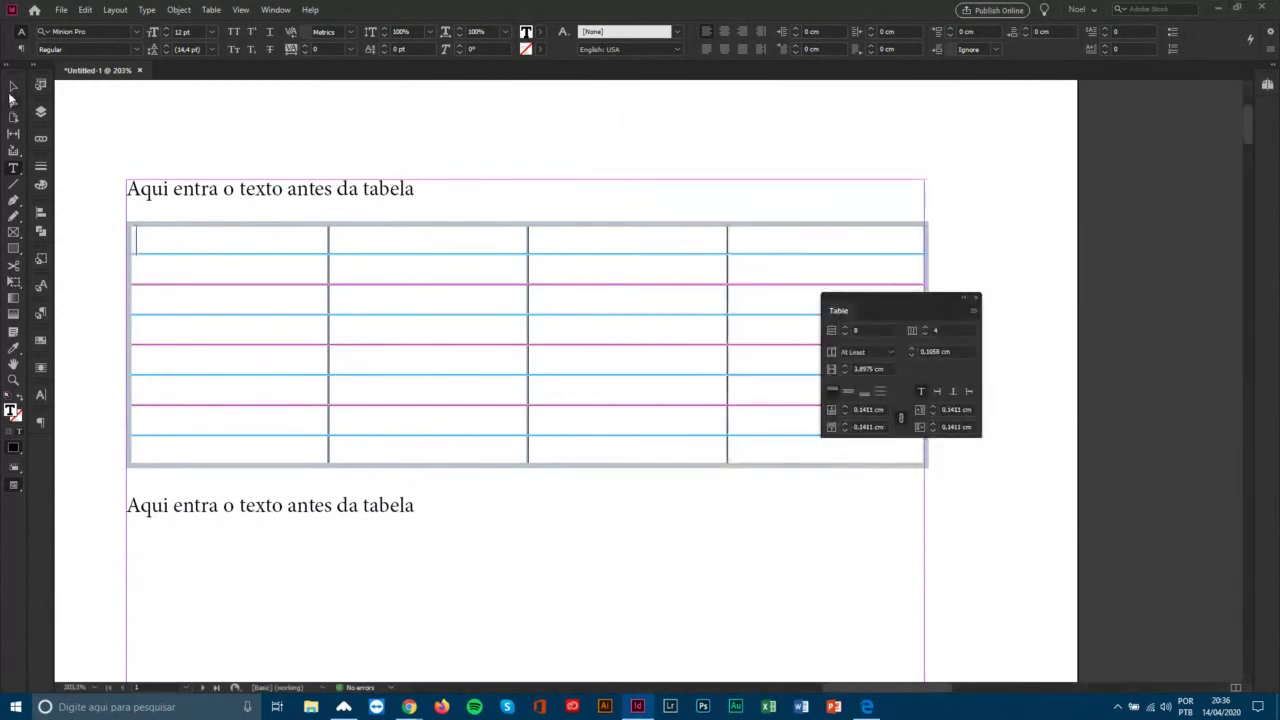
Deselect the table to view its alternating row strokes, and return to editing its first cell.
key("Escape")
left_click(227, 157)
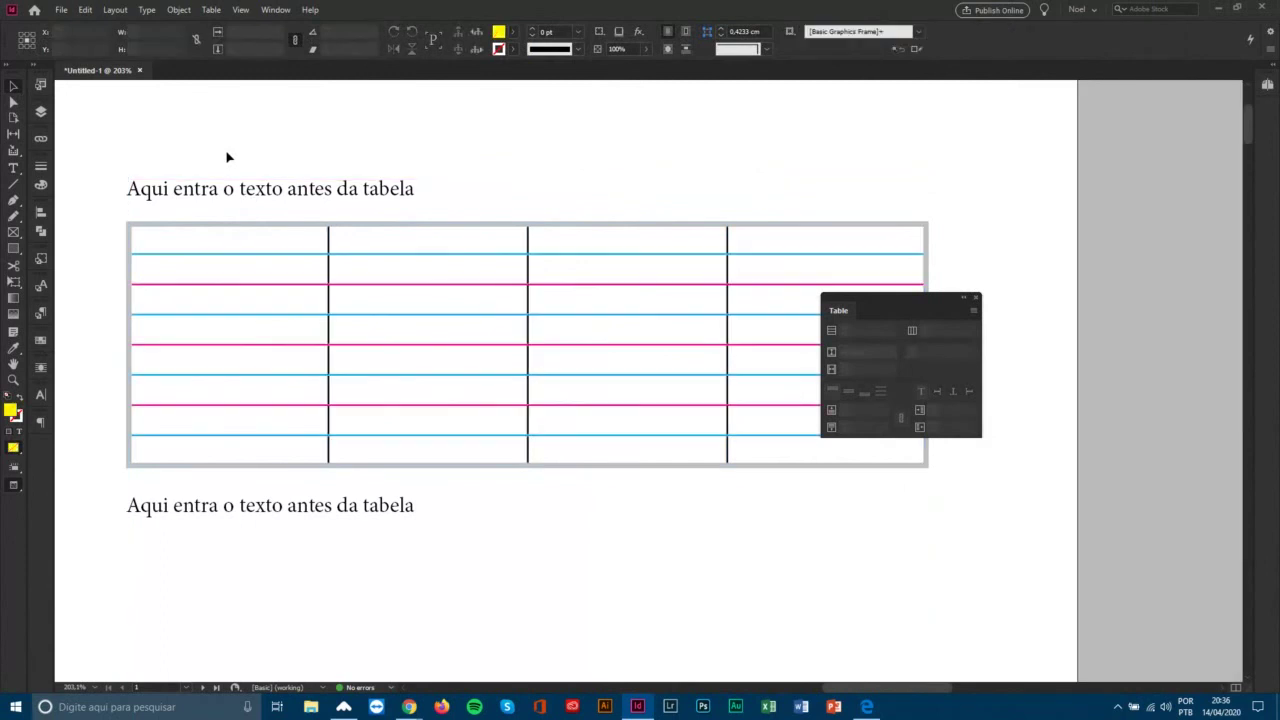
double_click(237, 247)
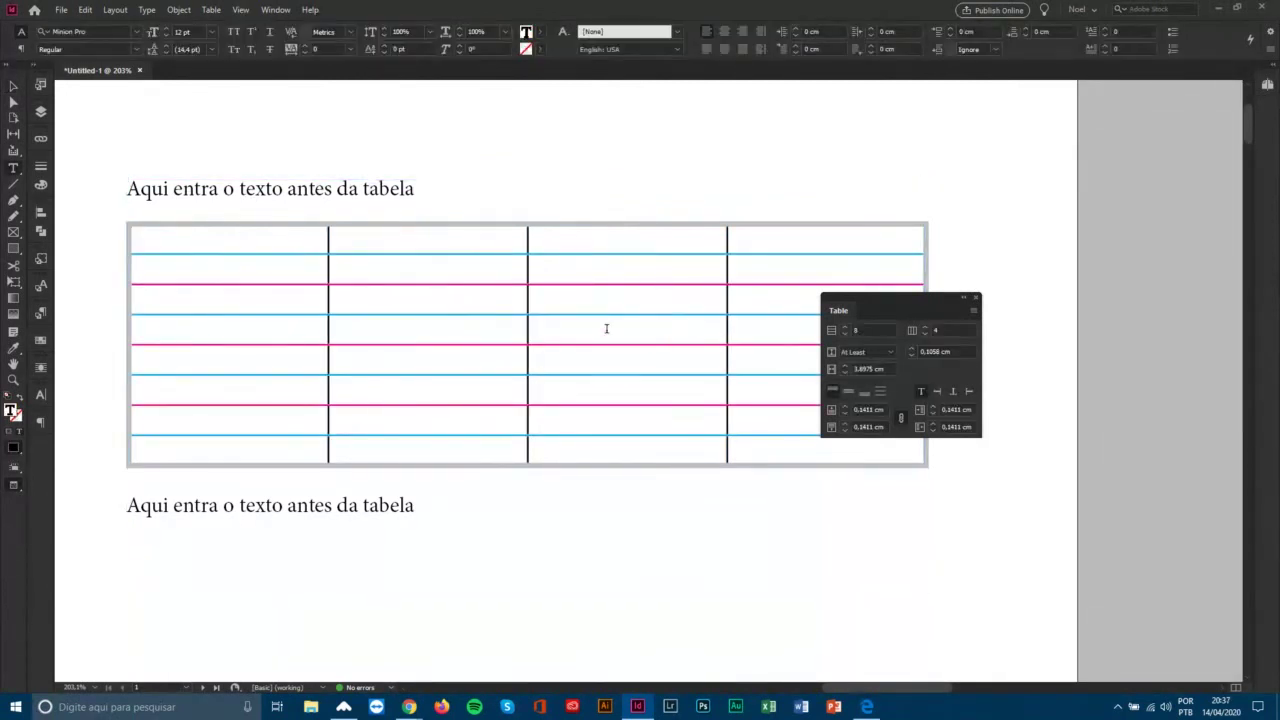
Try 2 first rows in the table's alternating row strokes, and apply the Every Second Row pattern instead.
scroll(604, 330, "down", 1)
left_click(973, 311)
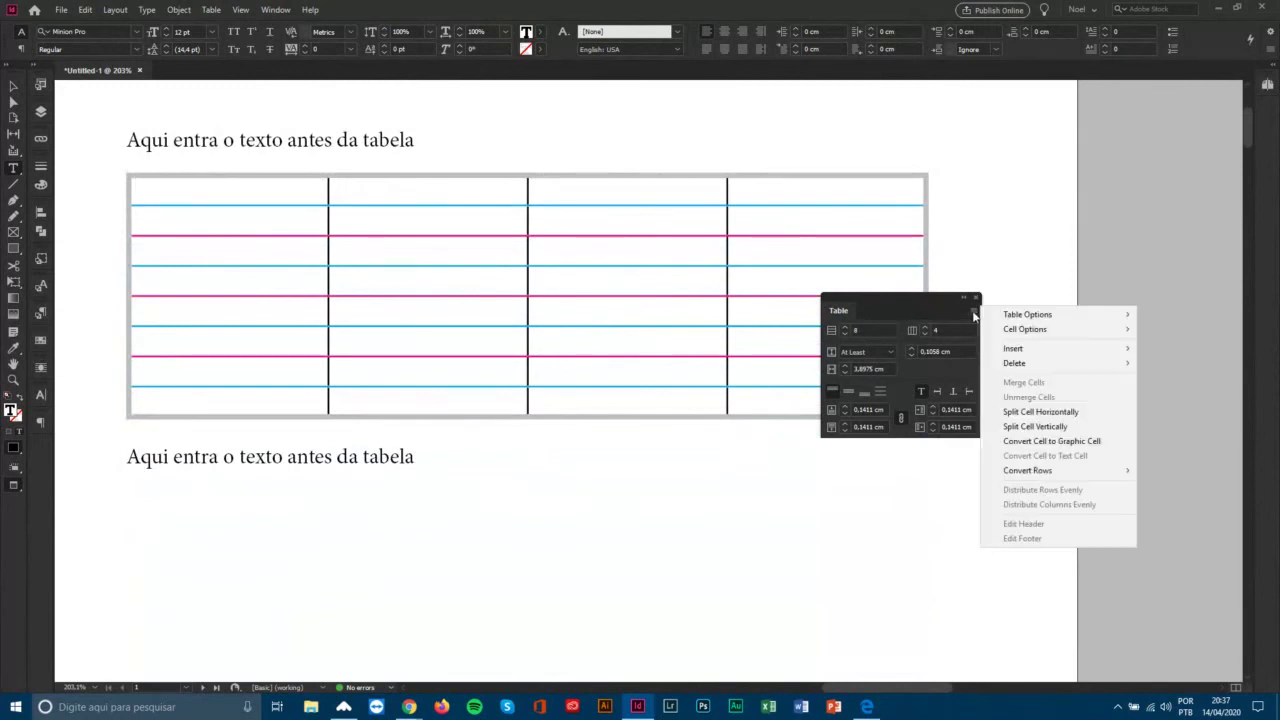
mouse_move(1026, 316)
left_click(880, 316)
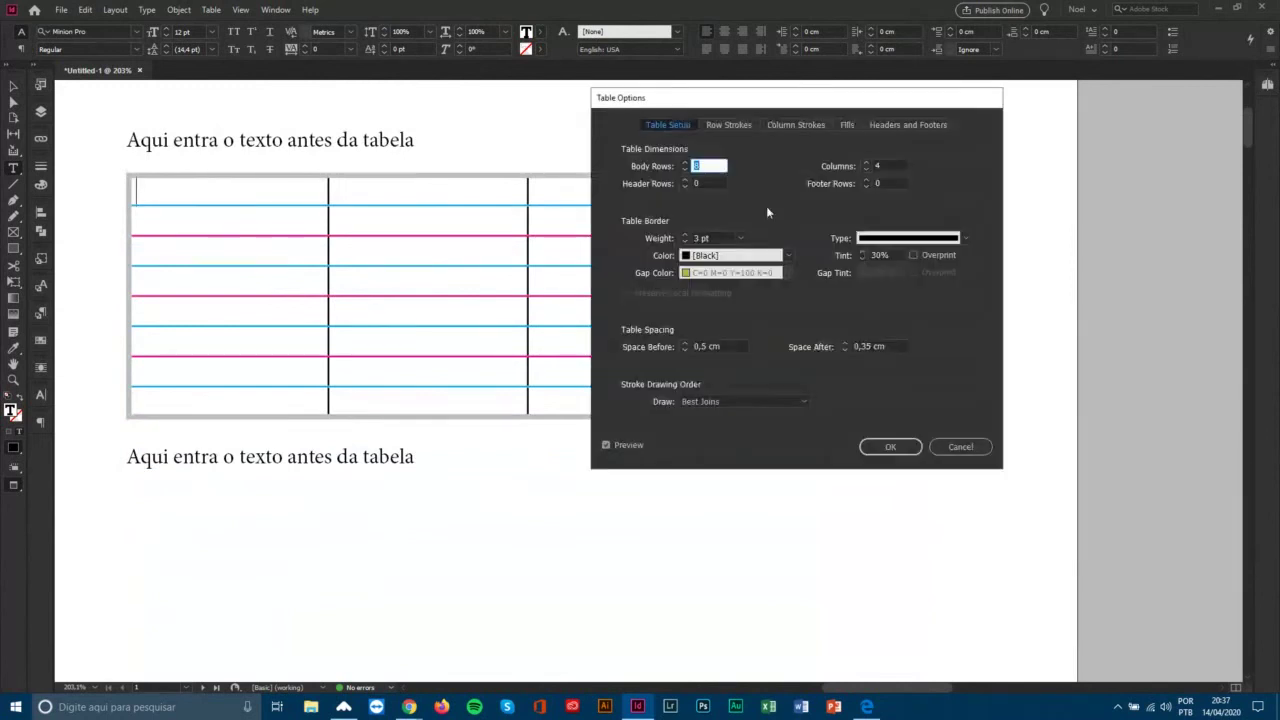
left_click(728, 125)
left_click_drag(756, 102, 789, 121)
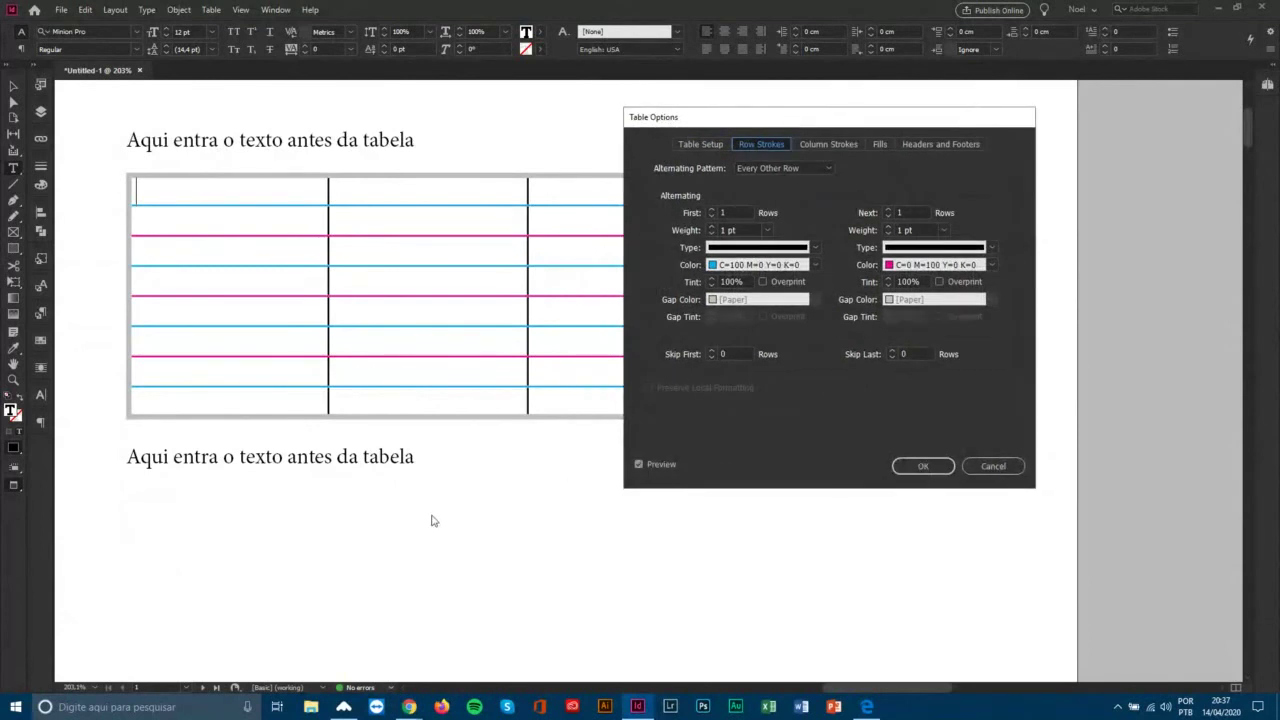
key("alt+Tab")
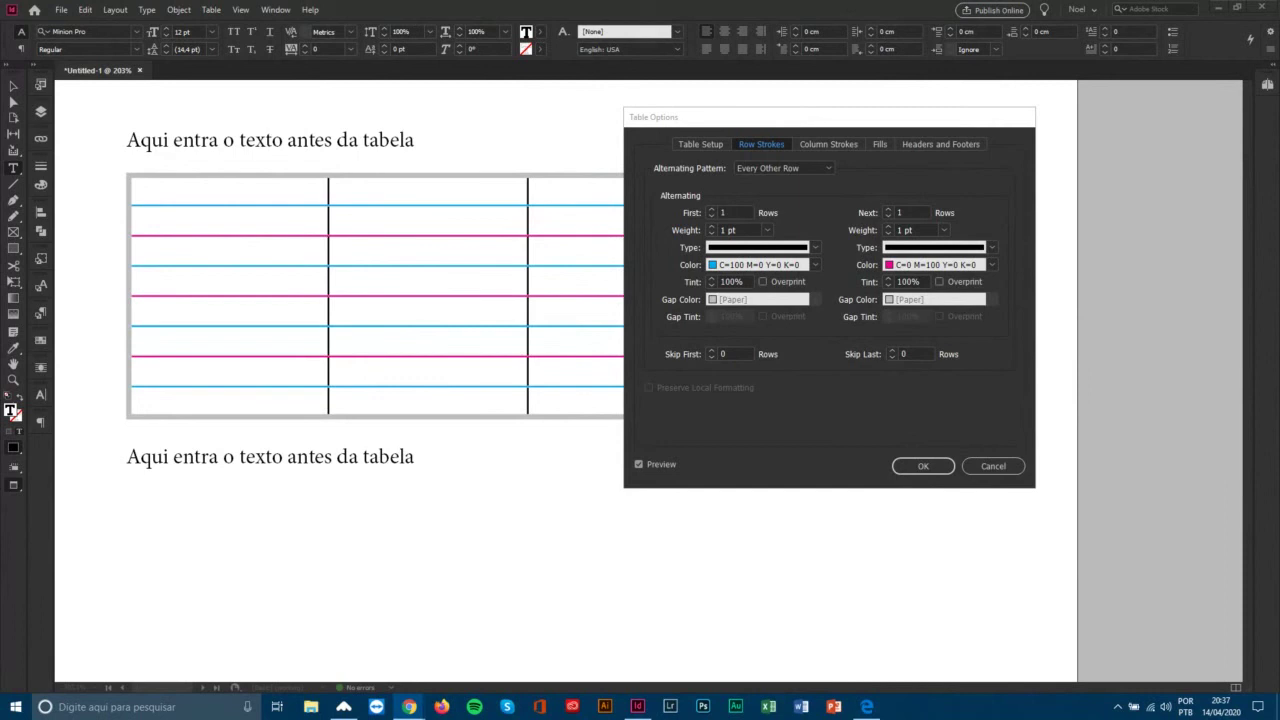
left_click_drag(903, 117, 1060, 124)
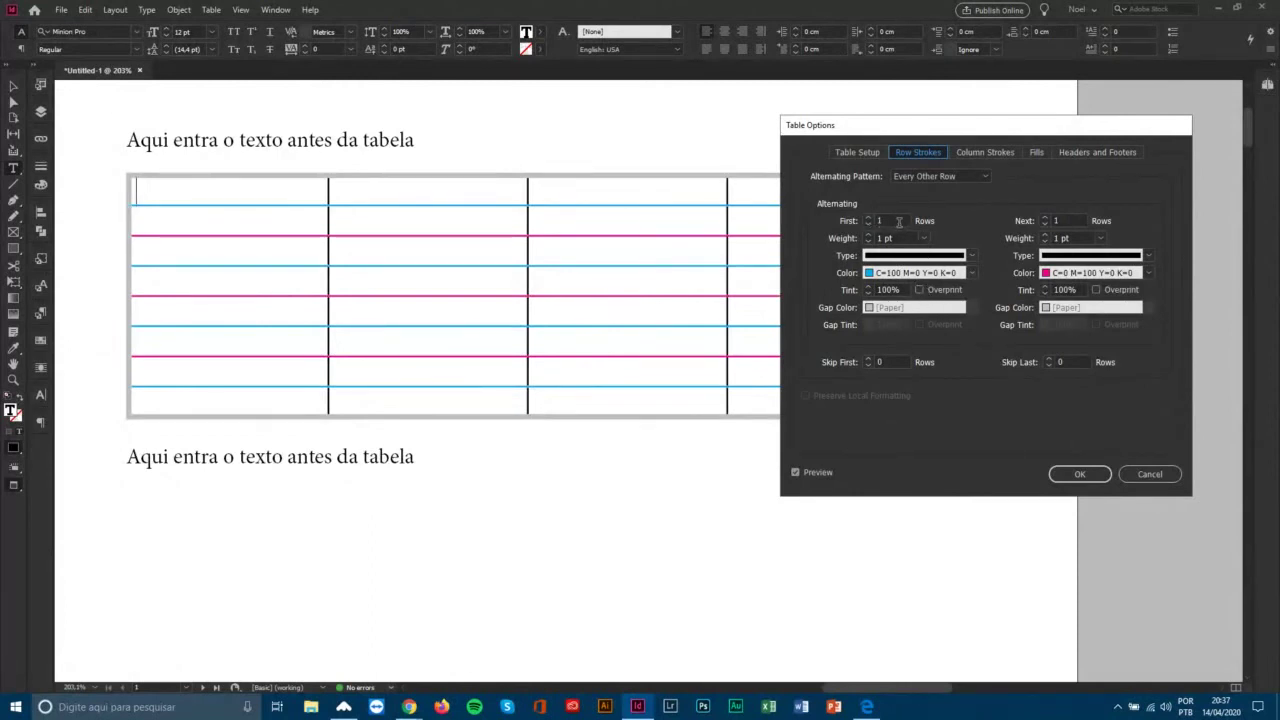
left_click(868, 217)
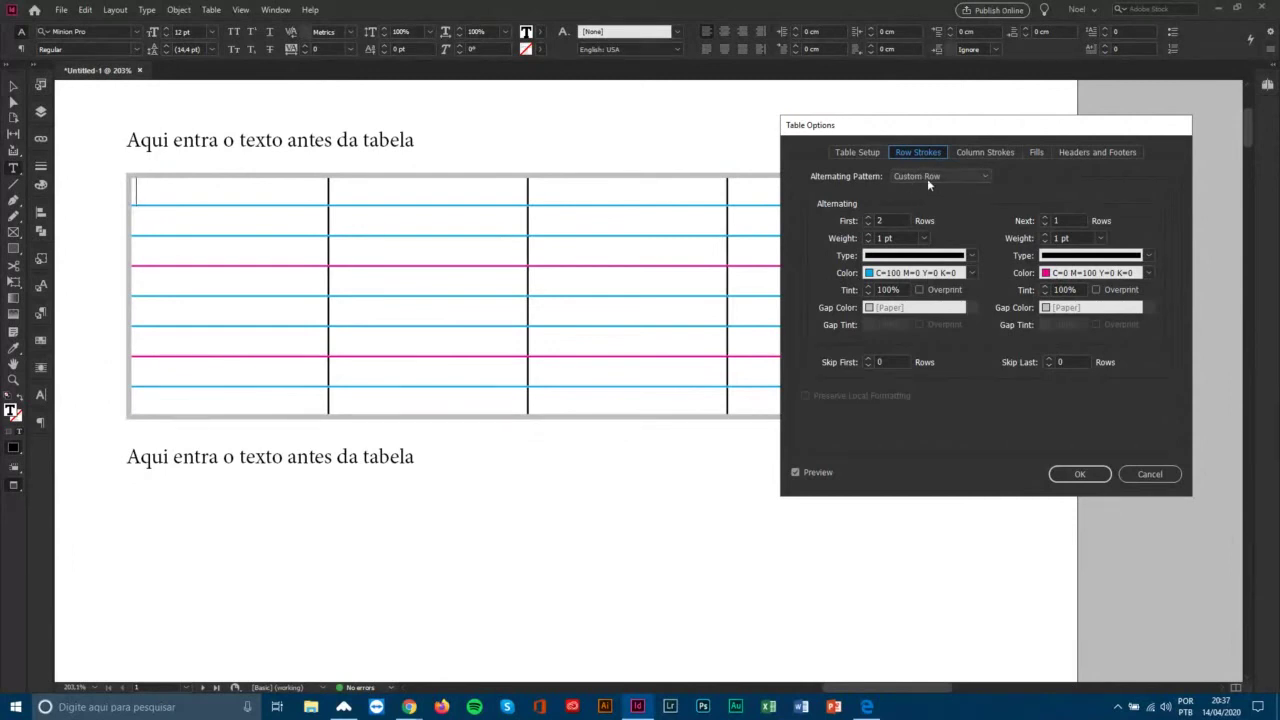
left_click(868, 224)
left_click(936, 179)
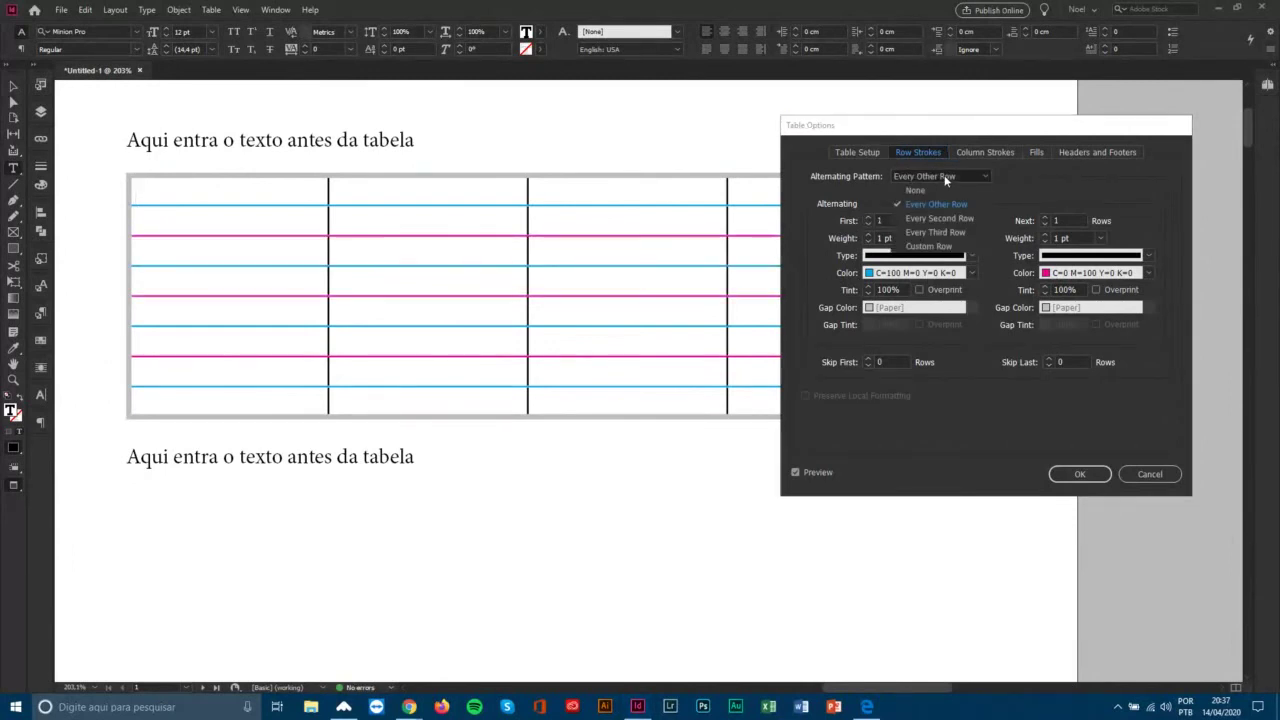
left_click(936, 219)
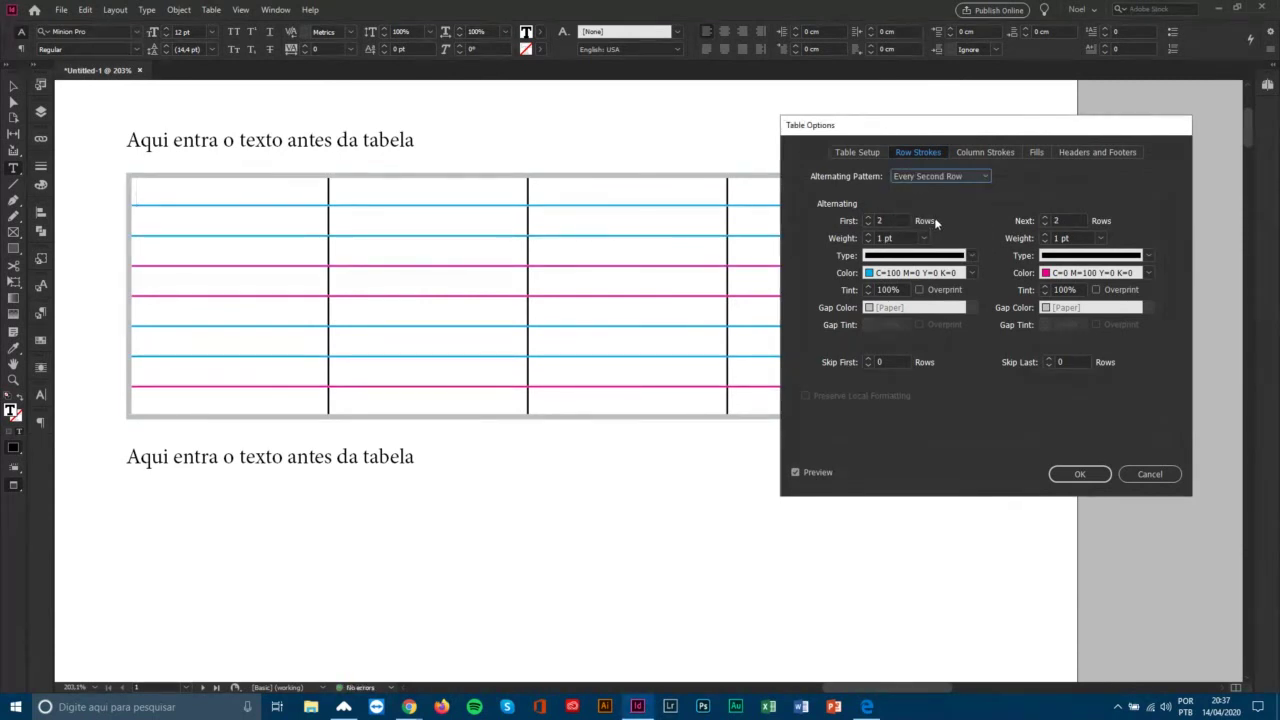
left_click(1080, 474)
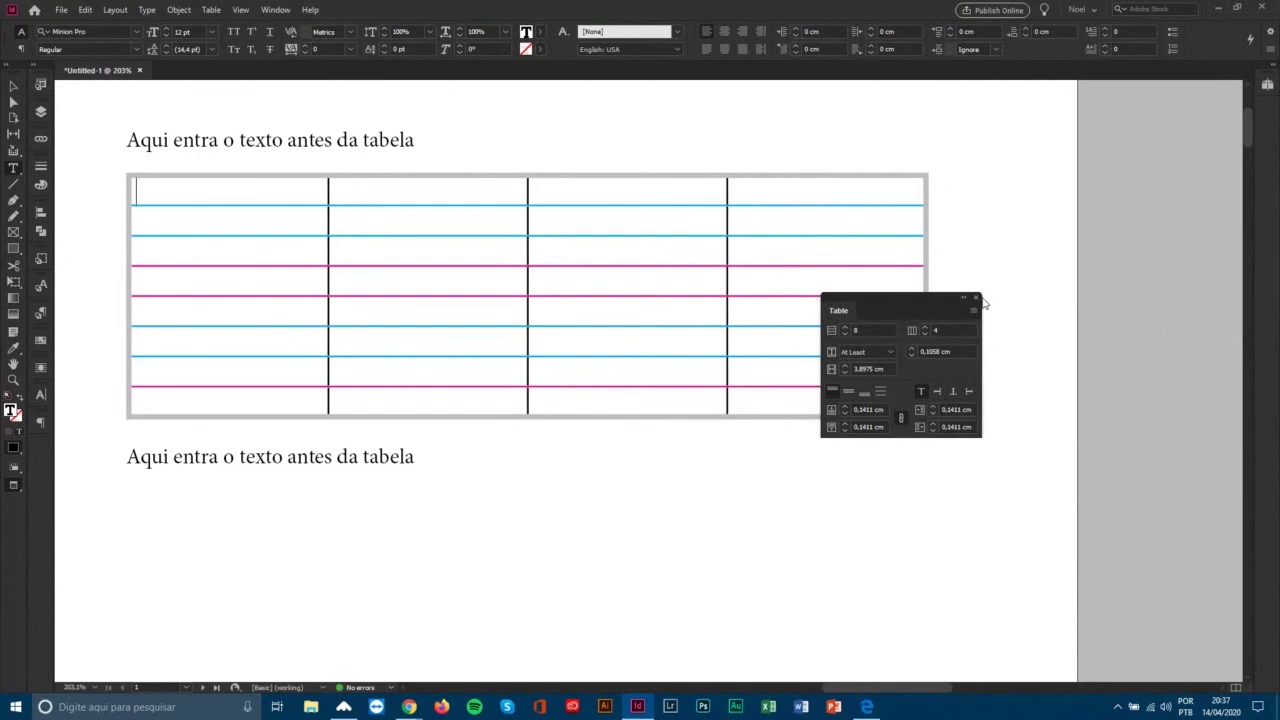
Extend the table downward to 16 rows by adding rows below the existing ones.
left_click_drag(956, 296, 1125, 275)
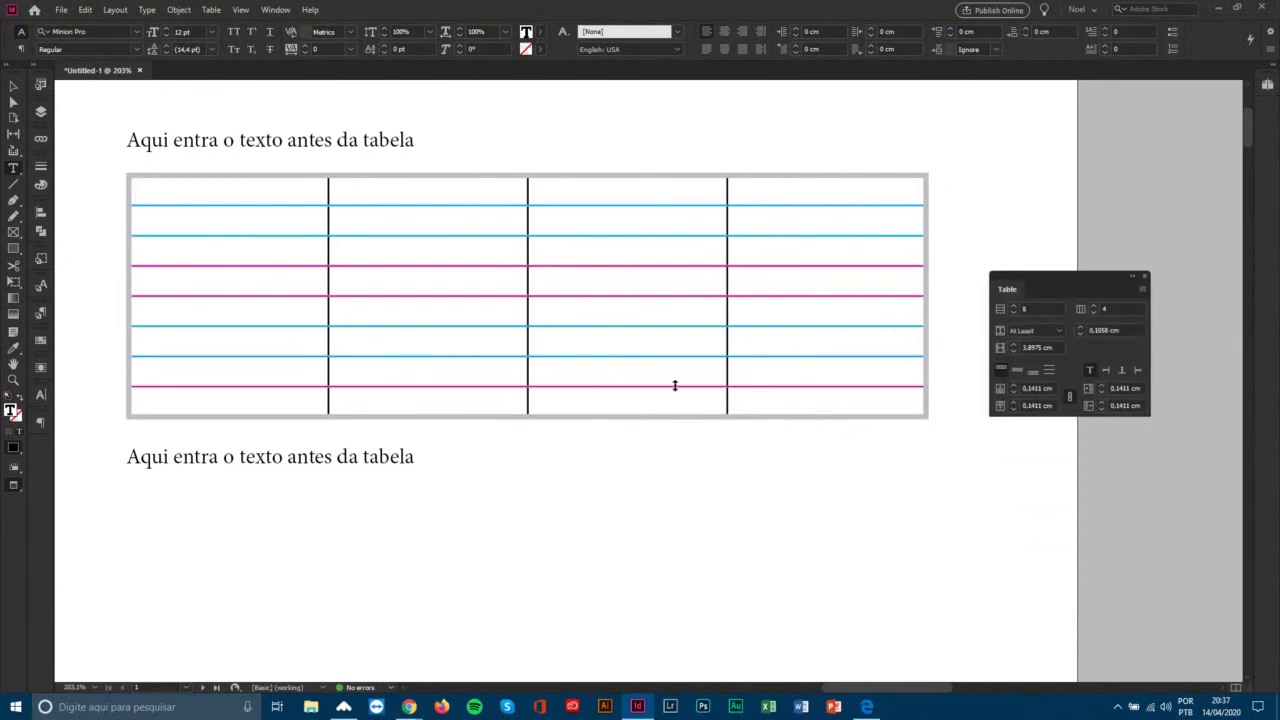
left_click_drag(675, 385, 669, 609)
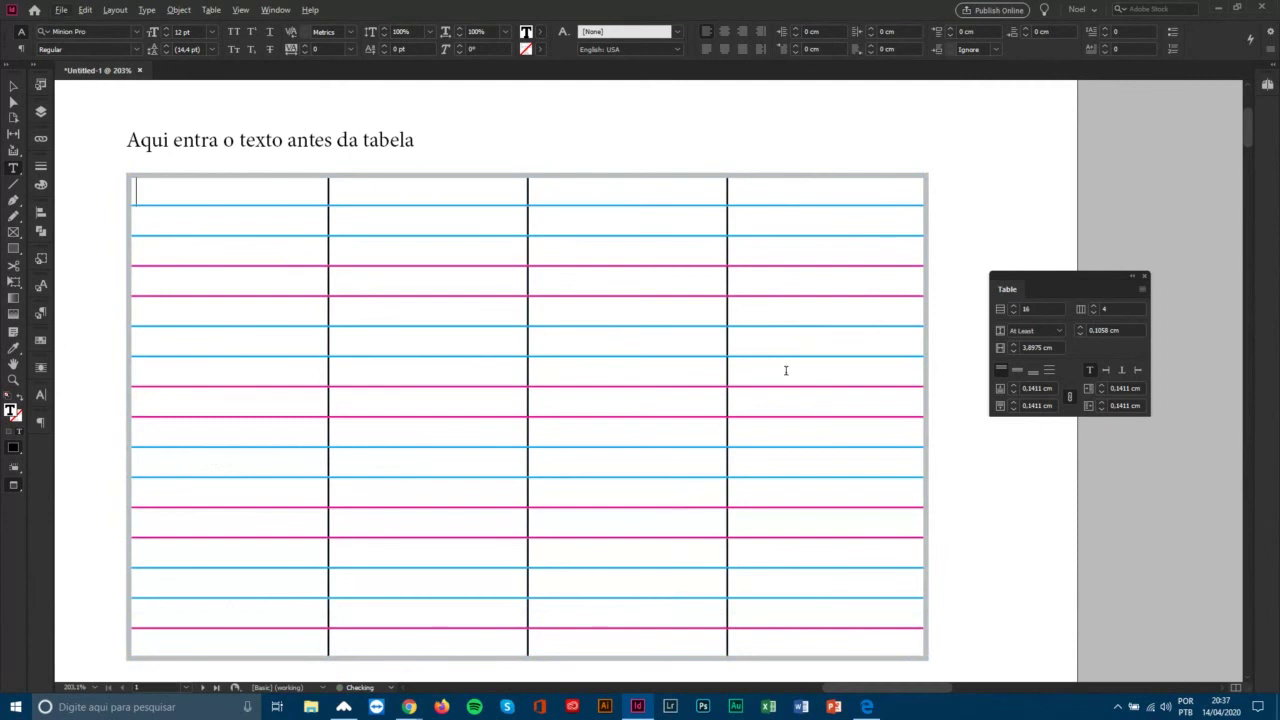
left_click_drag(1250, 124, 1250, 131)
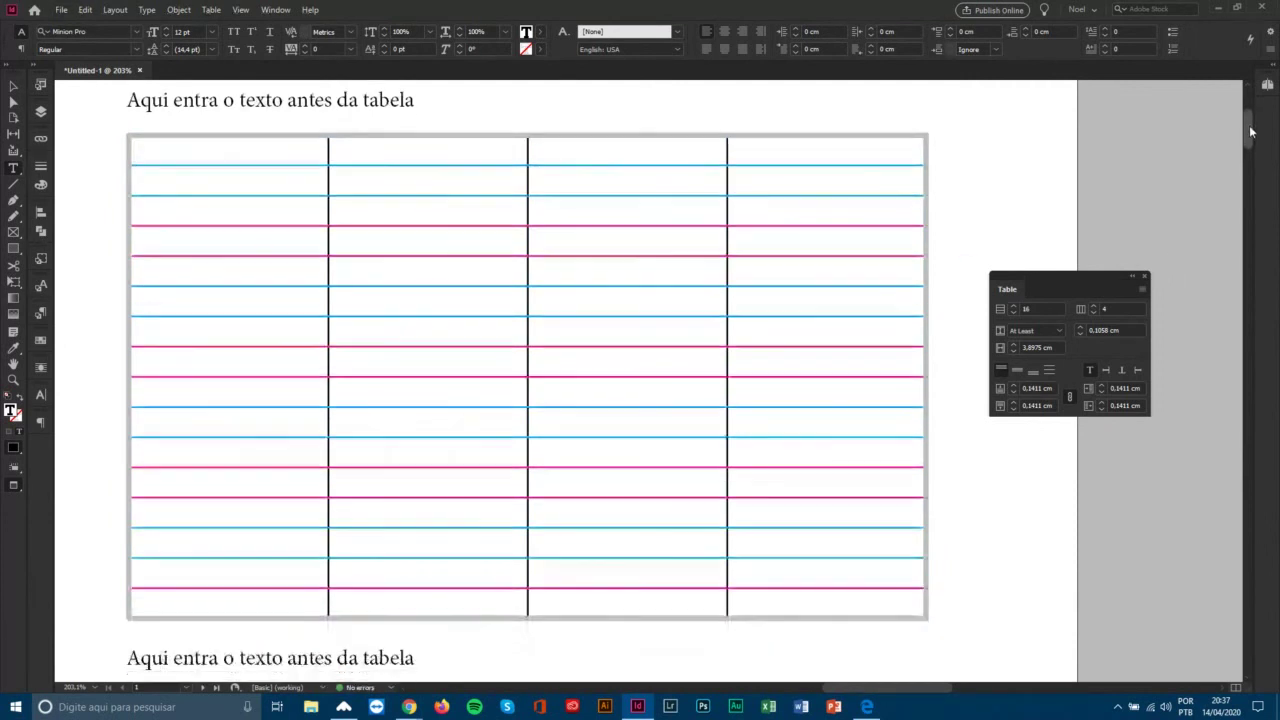
scroll(718, 259, "down", 2)
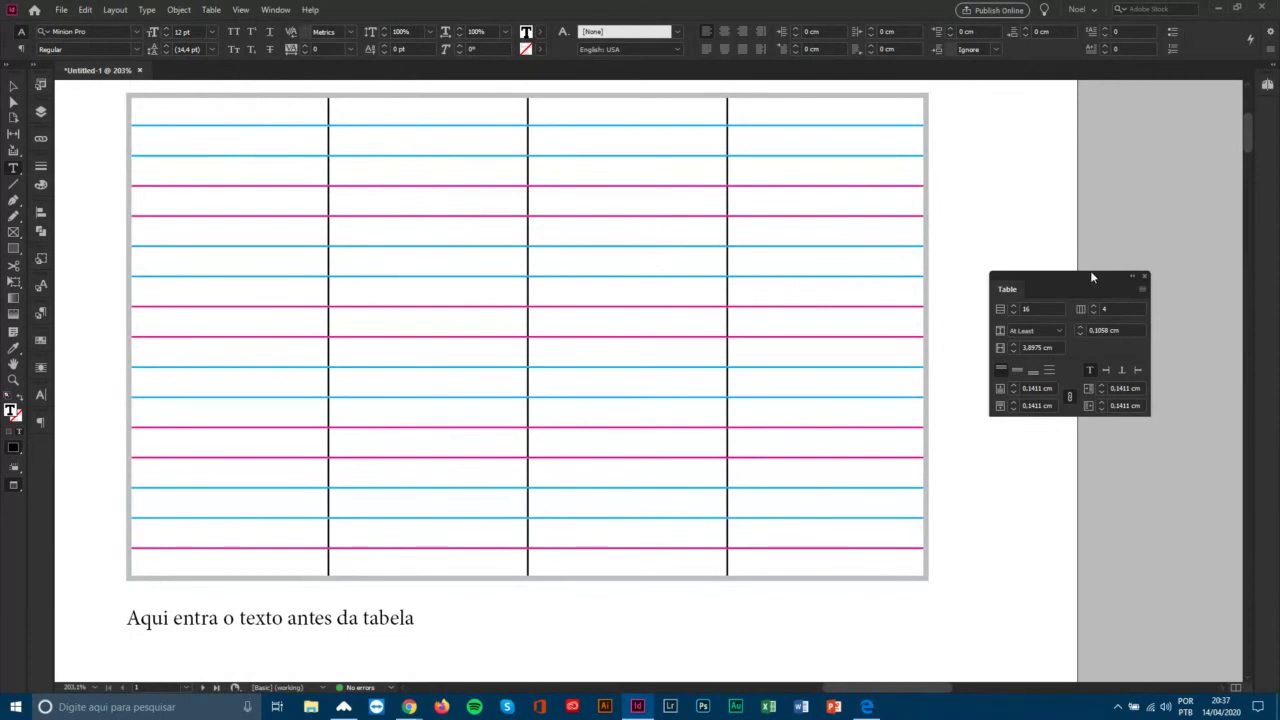
Try the Every Third Row and Custom Row patterns in the table's alternating row strokes, and set 1 first row and 1 next row.
left_click(1143, 288)
mouse_move(1051, 295)
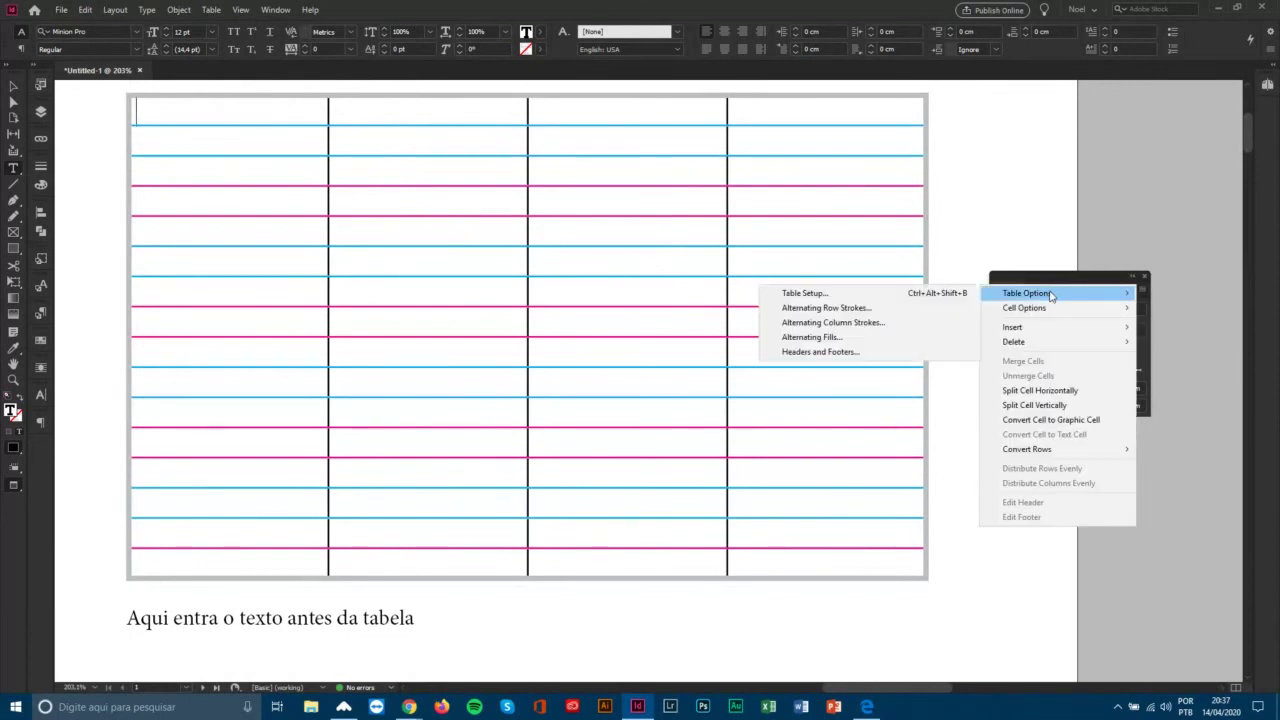
left_click(921, 309)
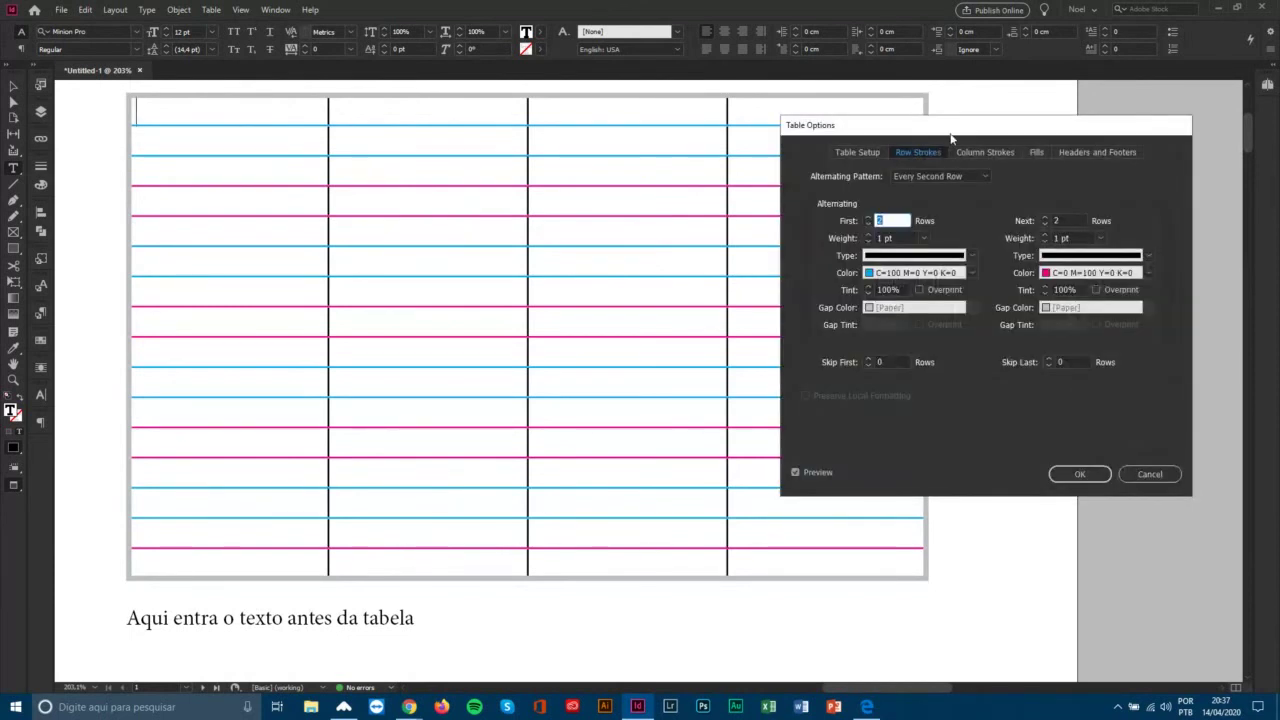
left_click(962, 174)
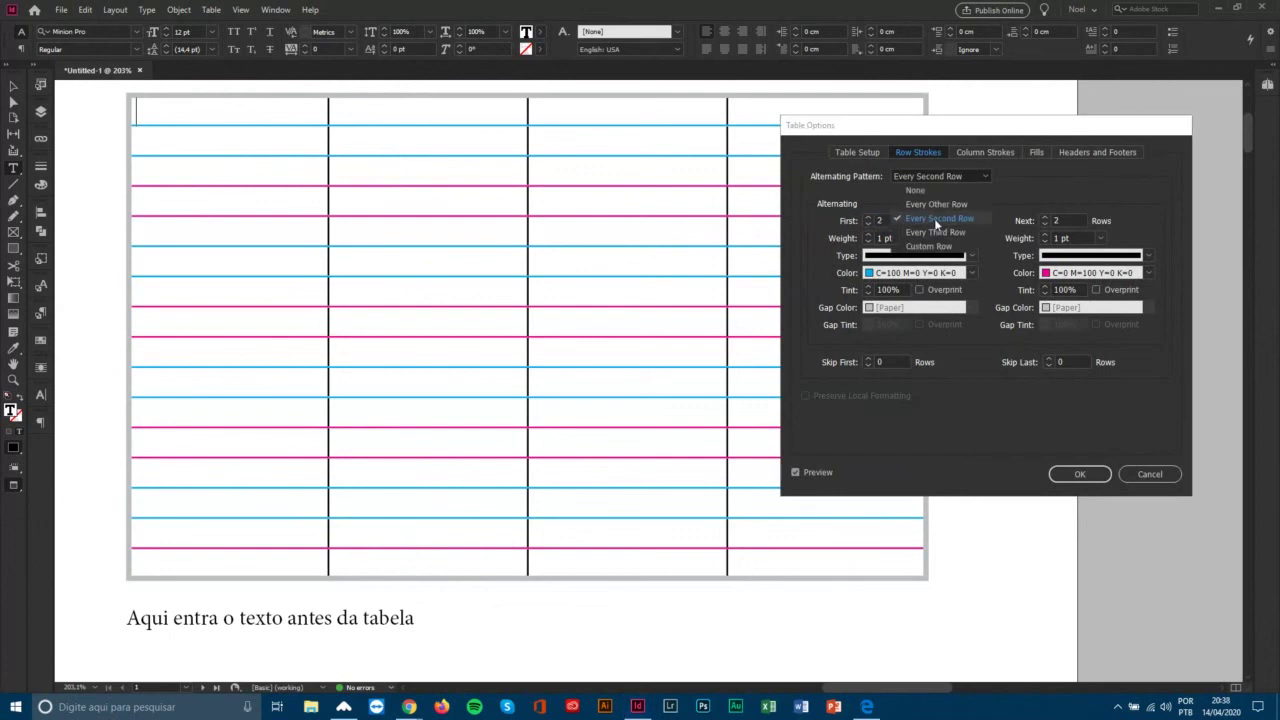
left_click(936, 232)
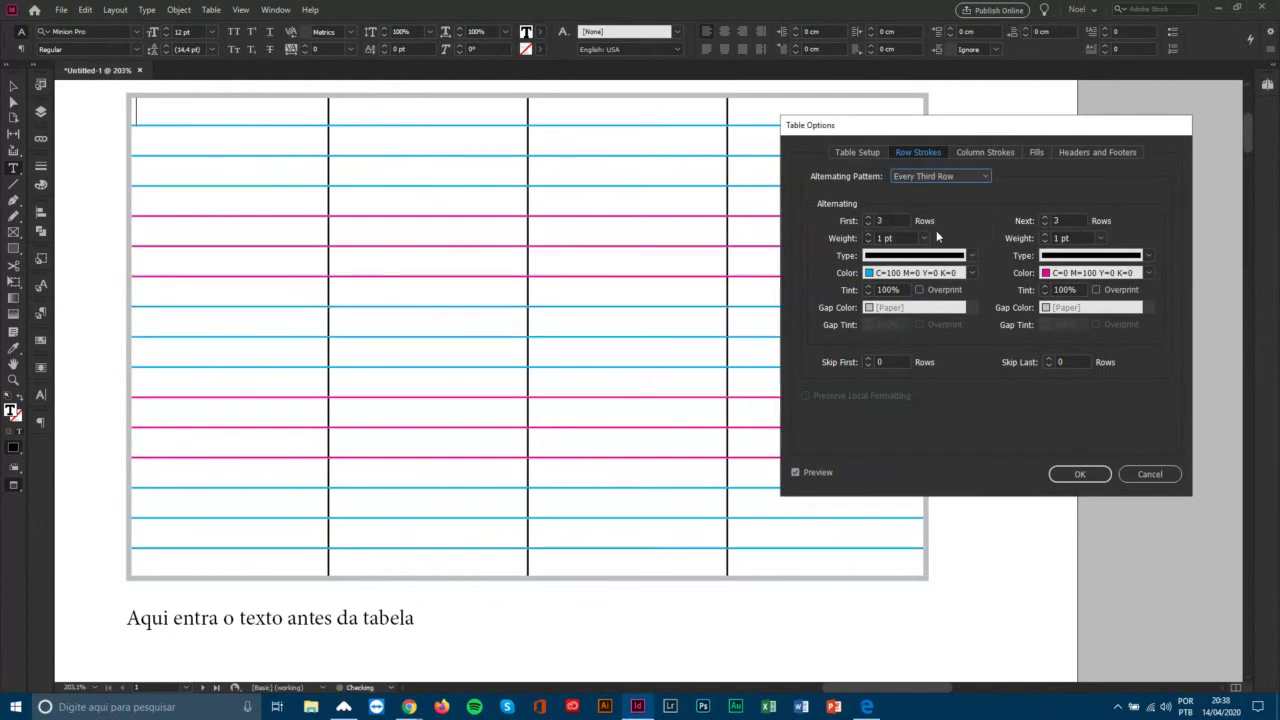
left_click(906, 175)
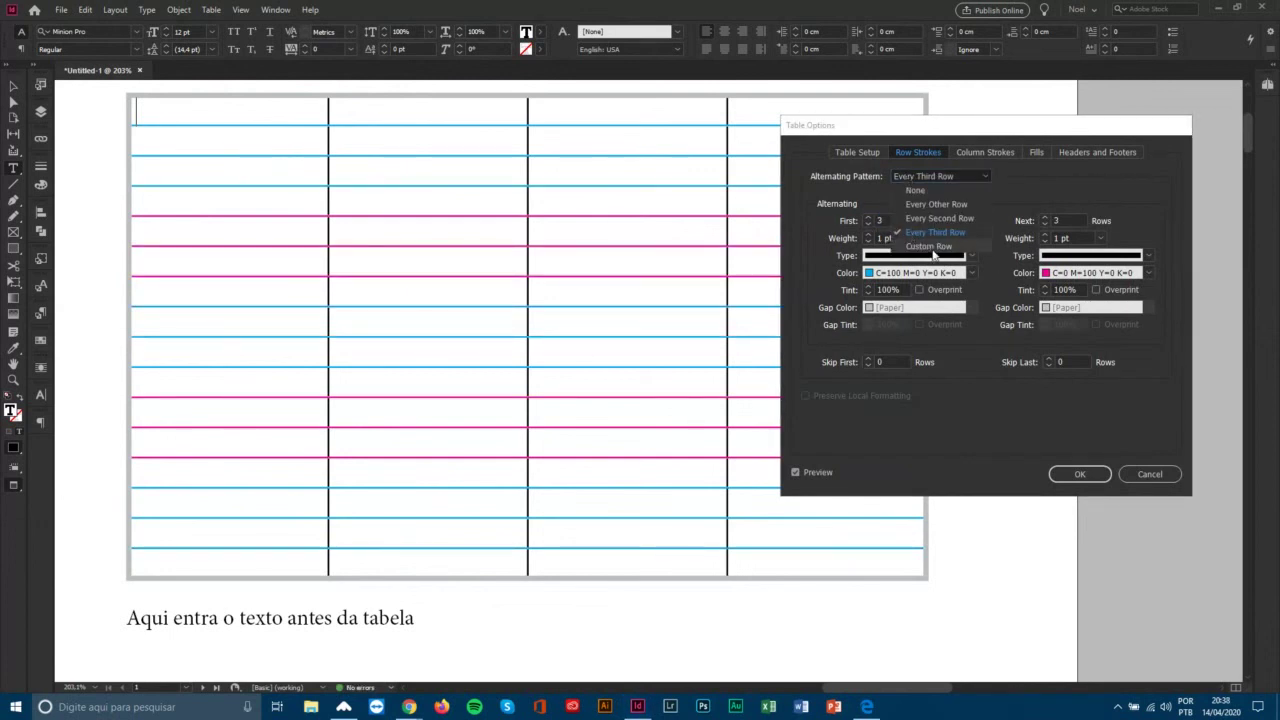
left_click(930, 246)
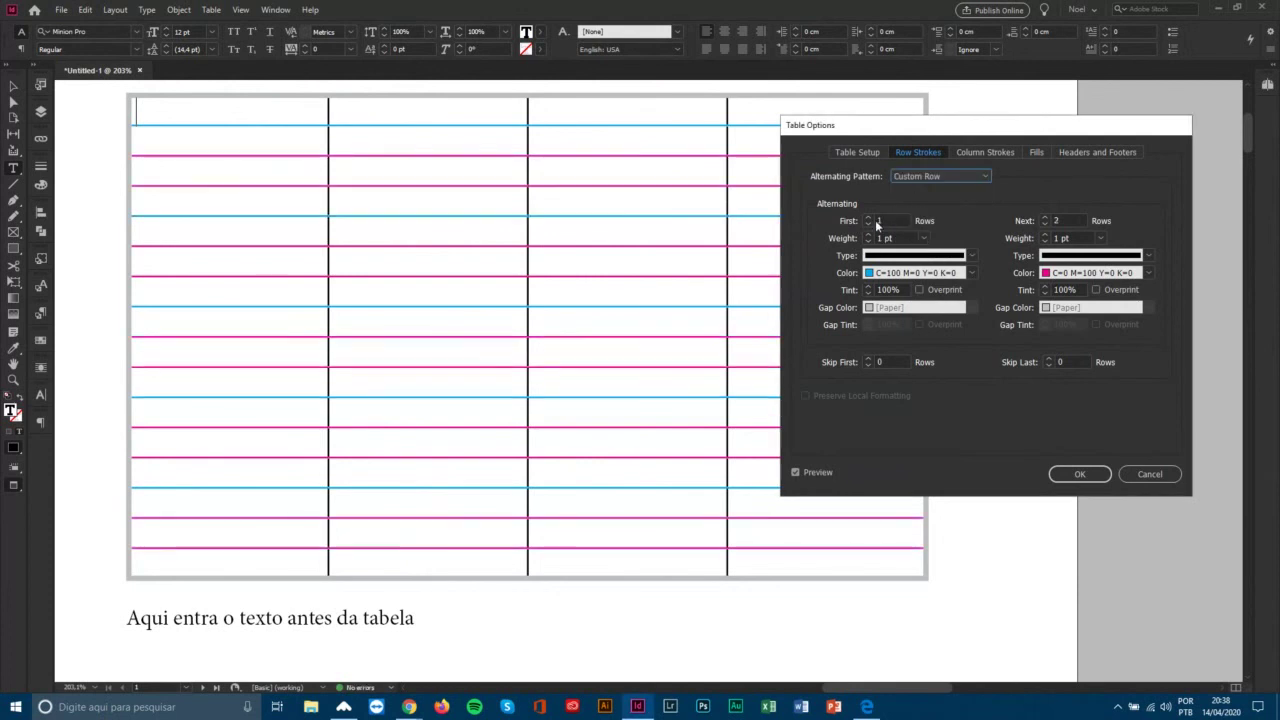
left_click(867, 224)
left_click(868, 217)
left_click(1045, 225)
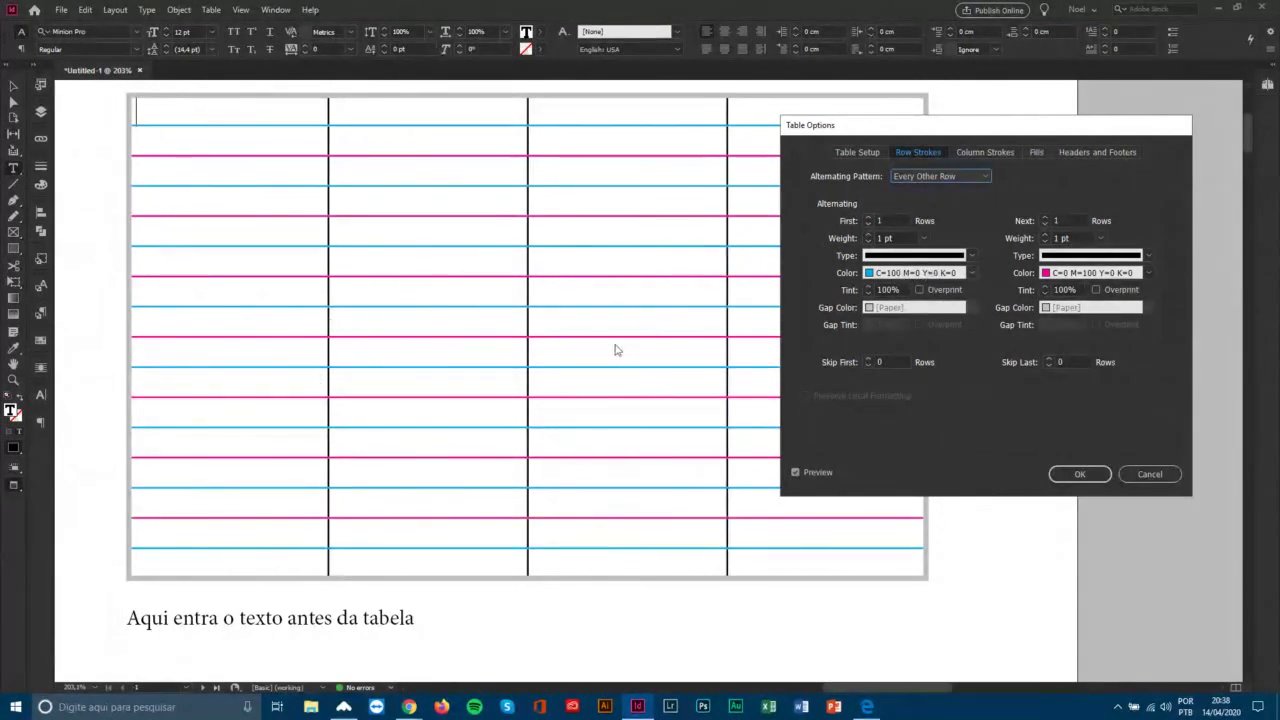
Colour the first alternating row strokes [Black] with a 50% tint.
left_click(927, 276)
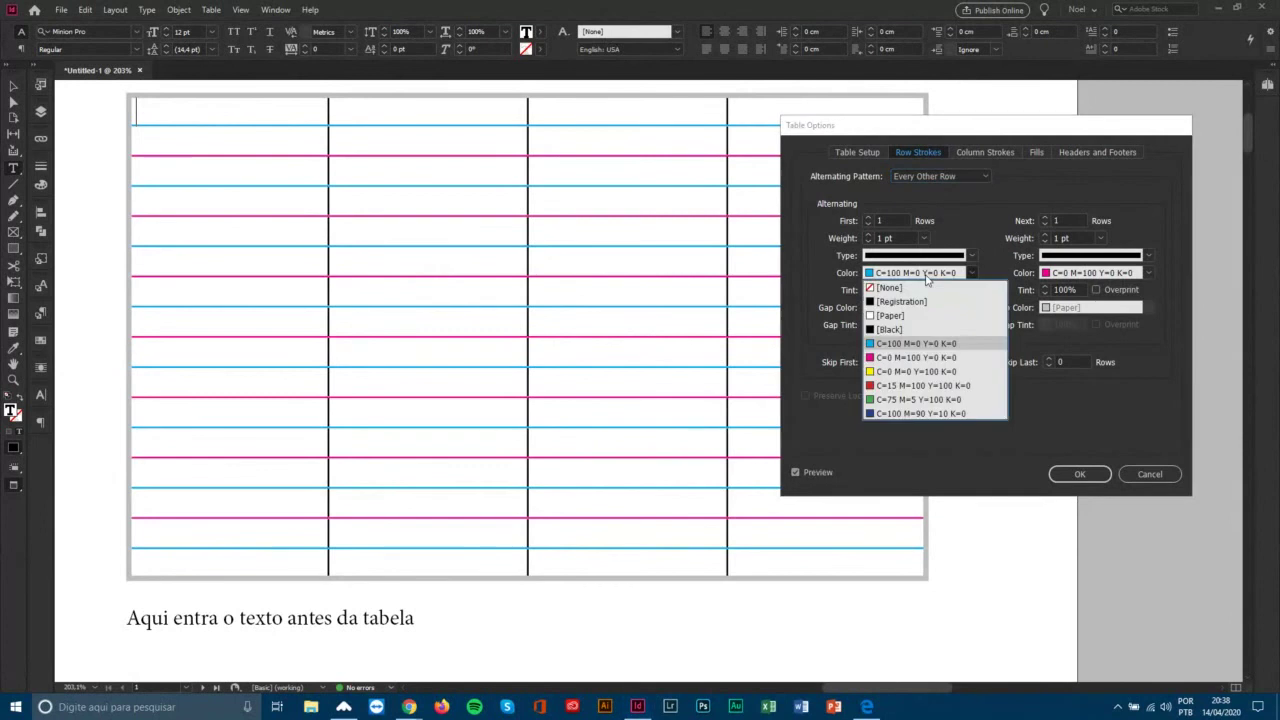
left_click(898, 329)
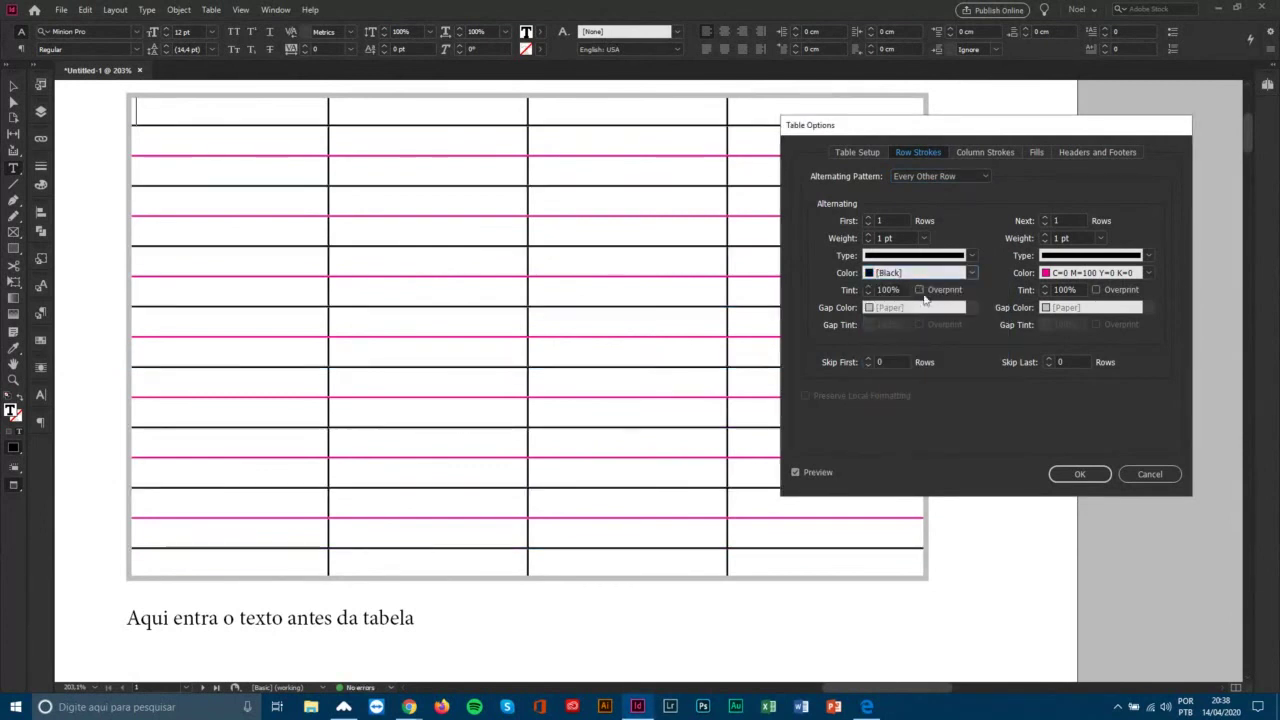
double_click(890, 290)
type("50")
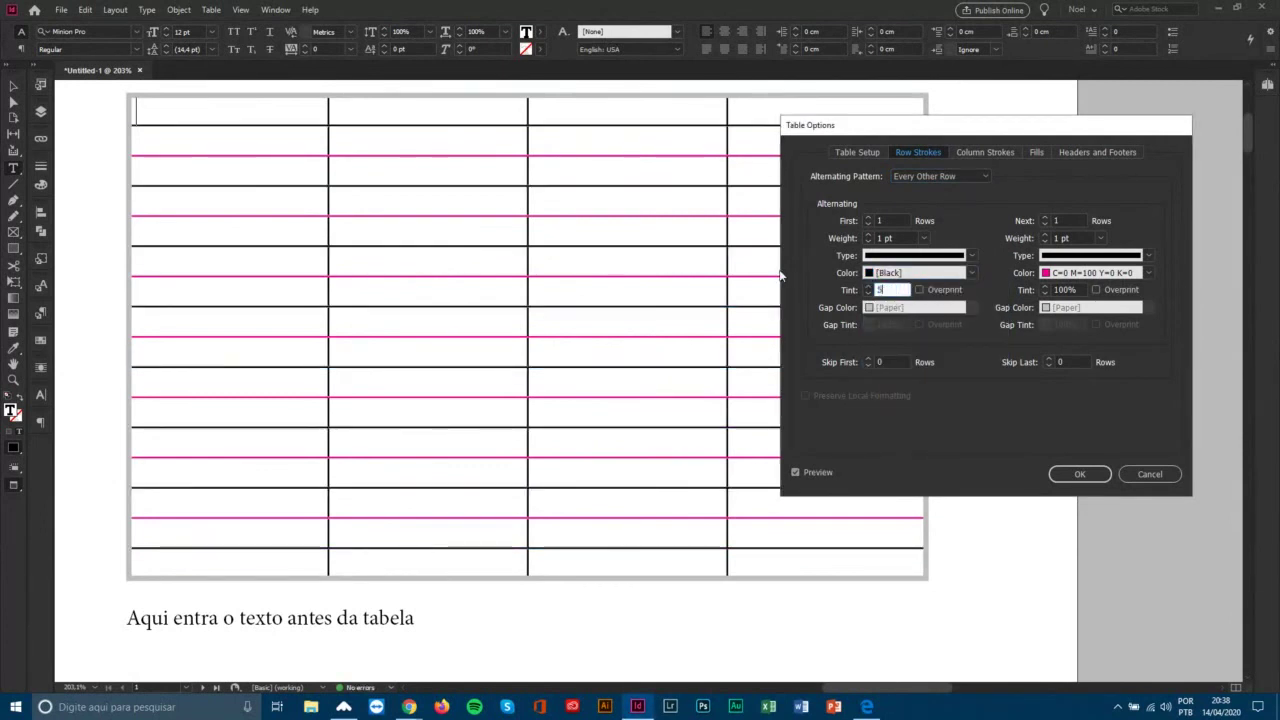
Try [Black] for the next alternating row strokes, and colour them [Paper] instead.
left_click(1086, 276)
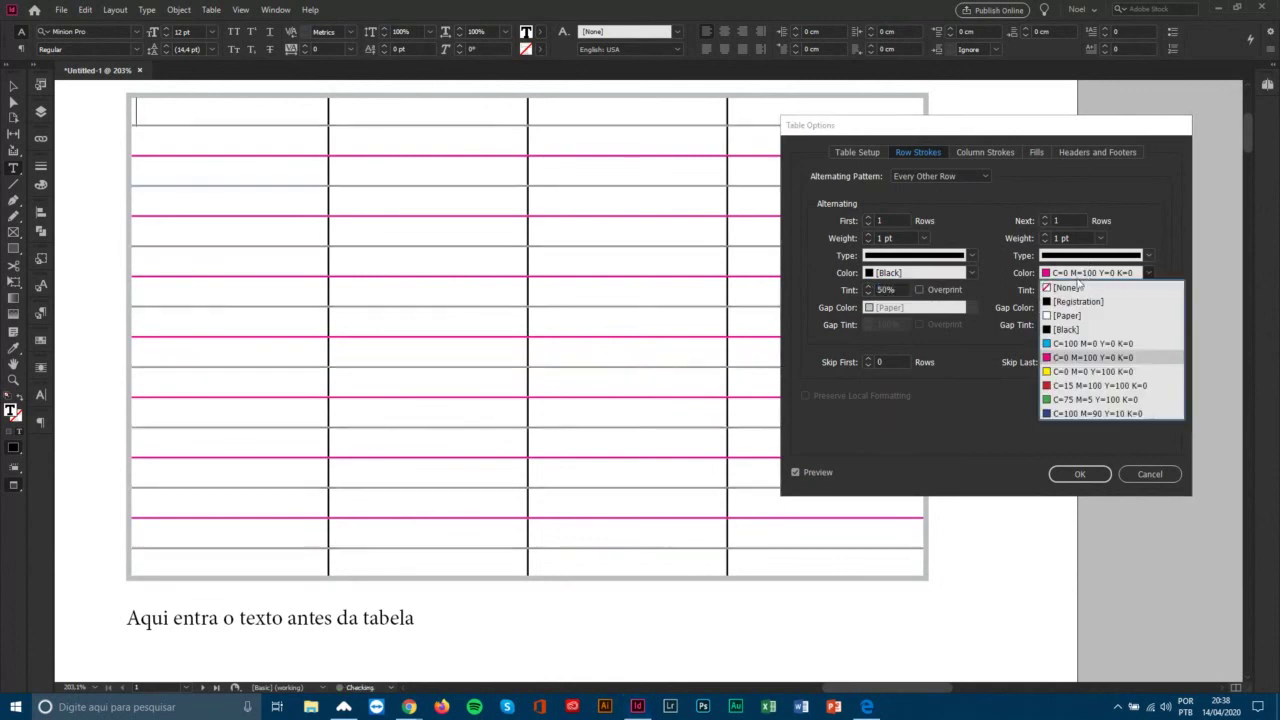
left_click(1080, 326)
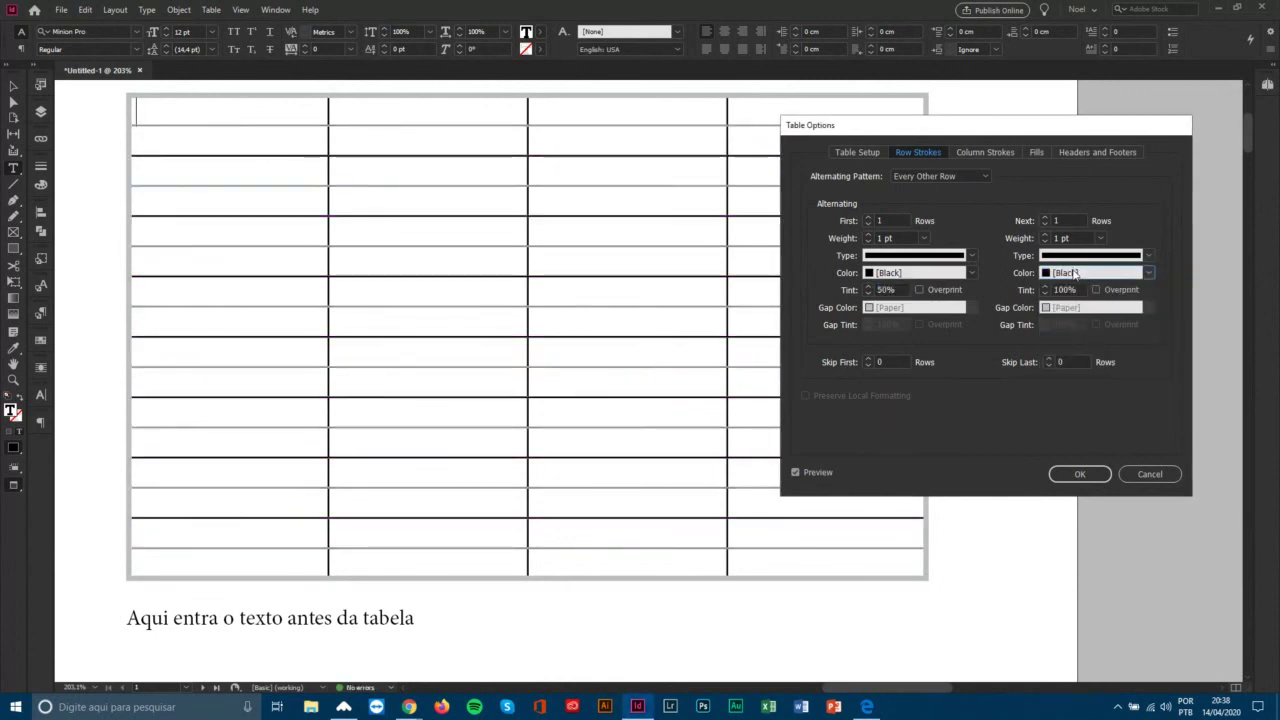
left_click(1076, 274)
left_click(1074, 312)
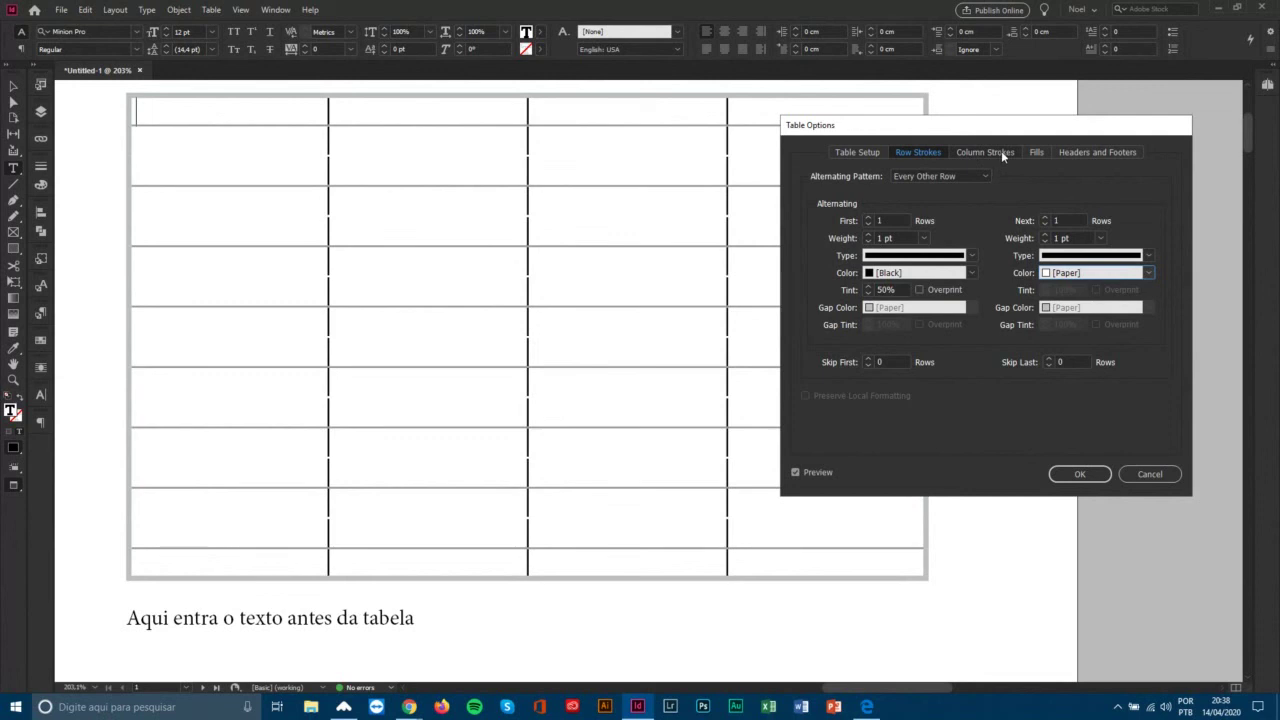
Try skipping up to the first 3 rows in the alternating row strokes, and return the skipped rows to 0.
left_click(890, 362)
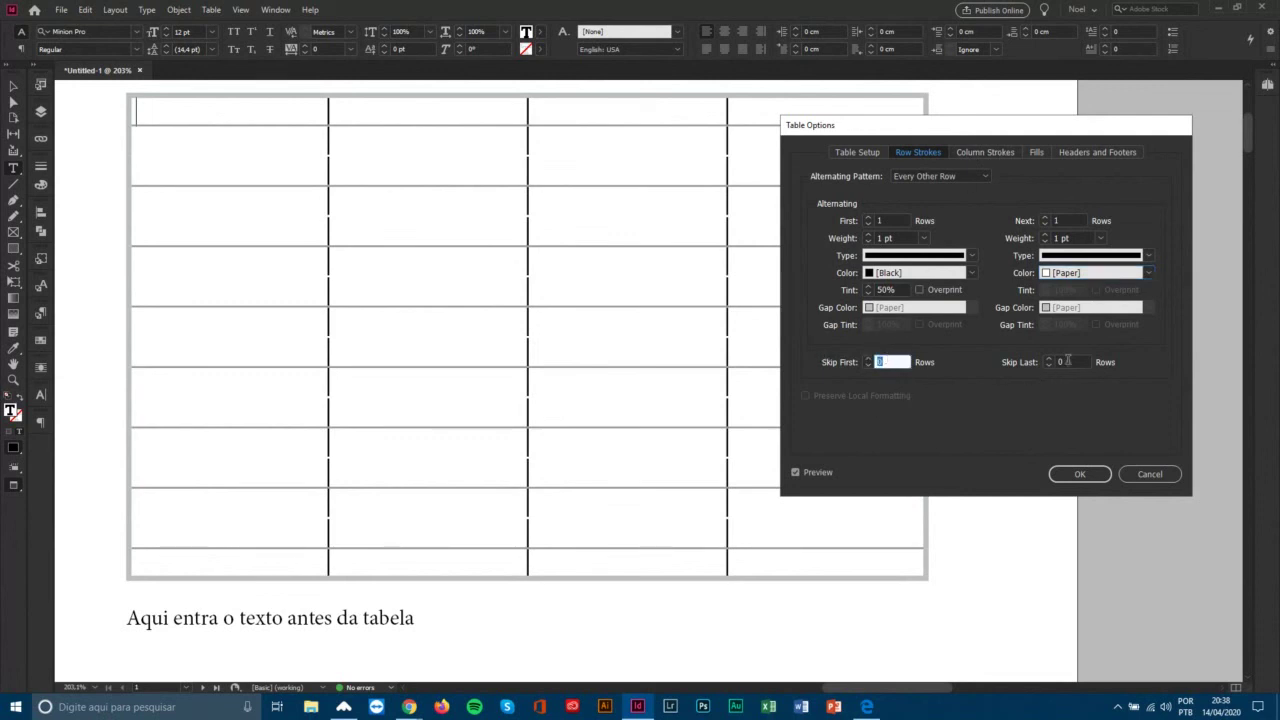
left_click(1068, 362)
left_click(881, 362)
left_click_drag(881, 362, 860, 367)
left_click(868, 359)
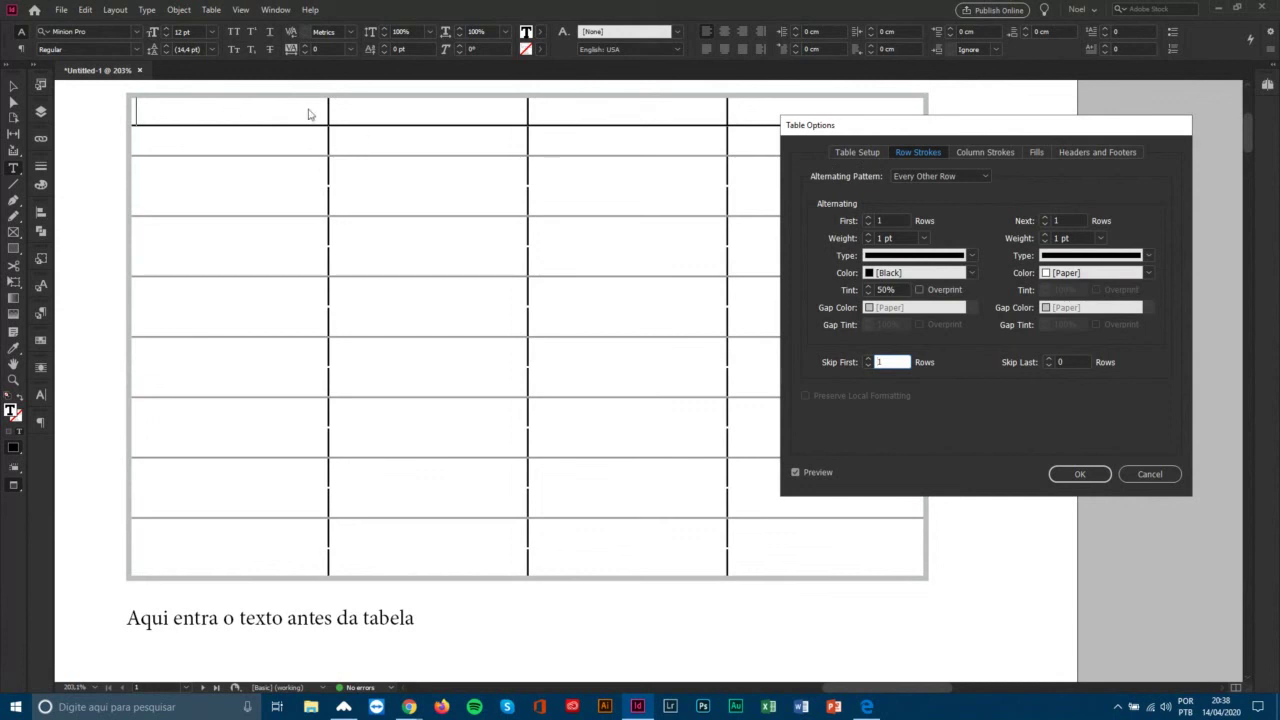
left_click(868, 358)
left_click(868, 358)
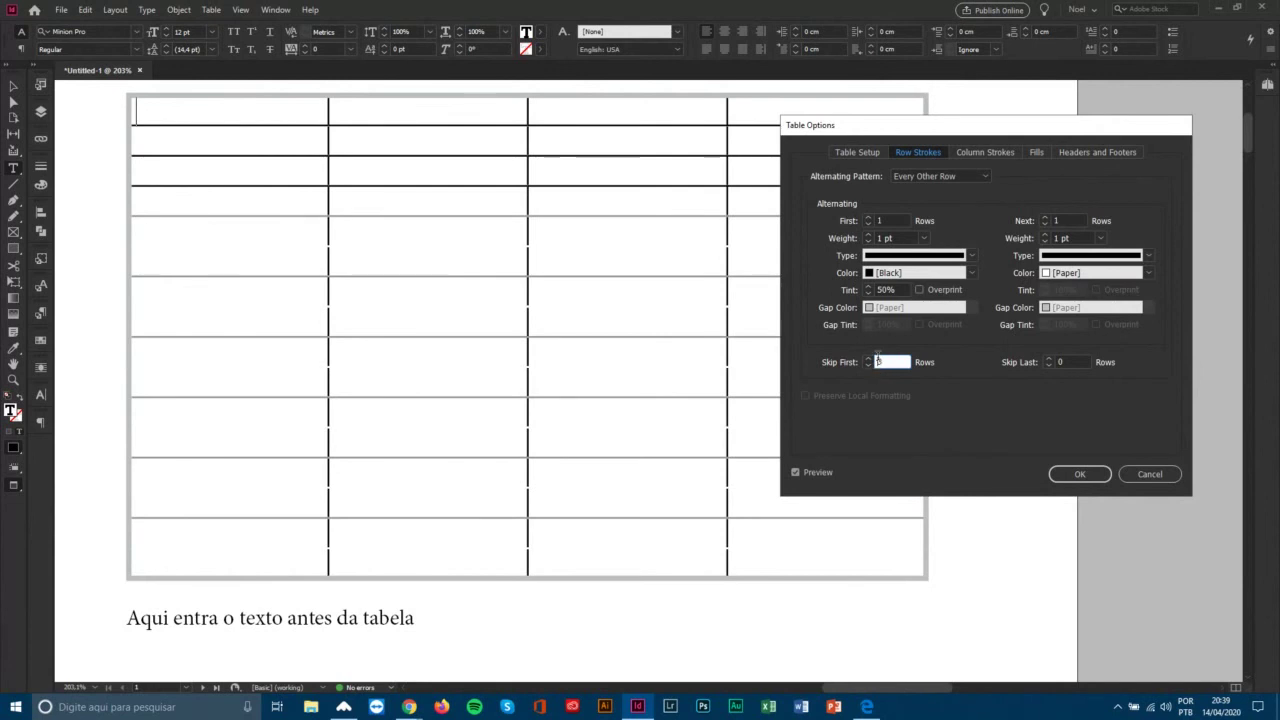
left_click(867, 365)
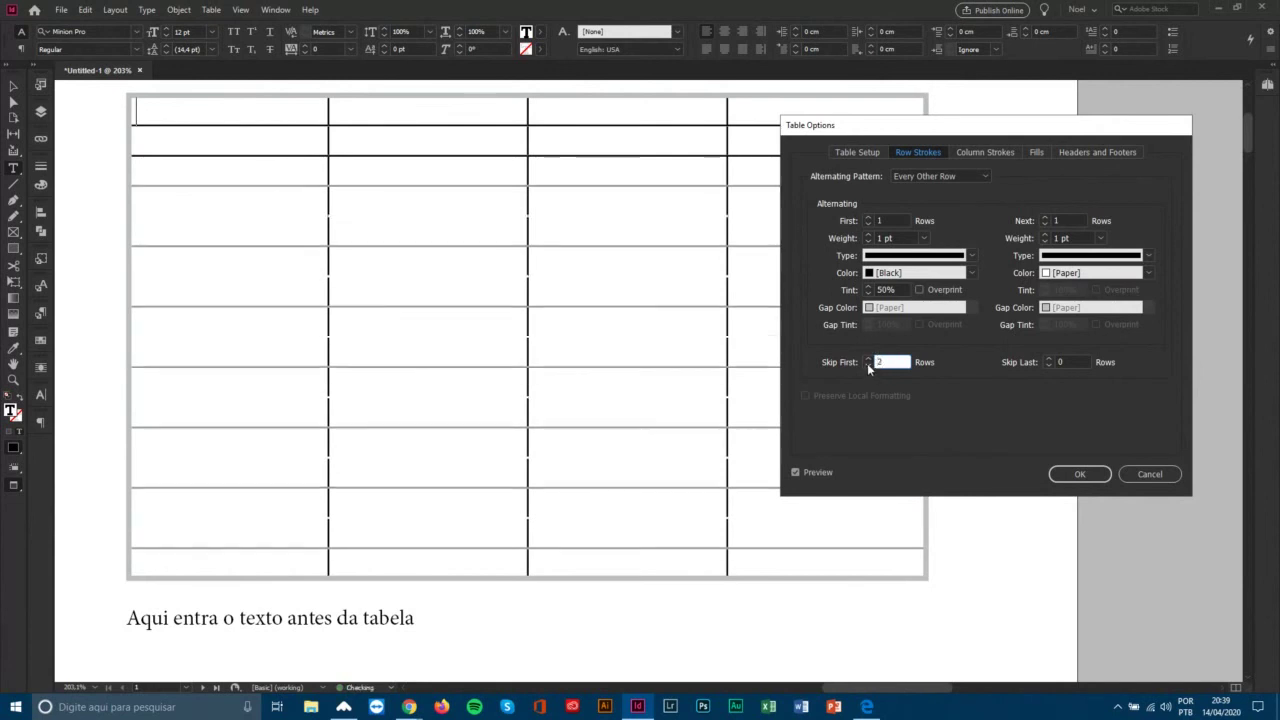
left_click(867, 364)
left_click(869, 364)
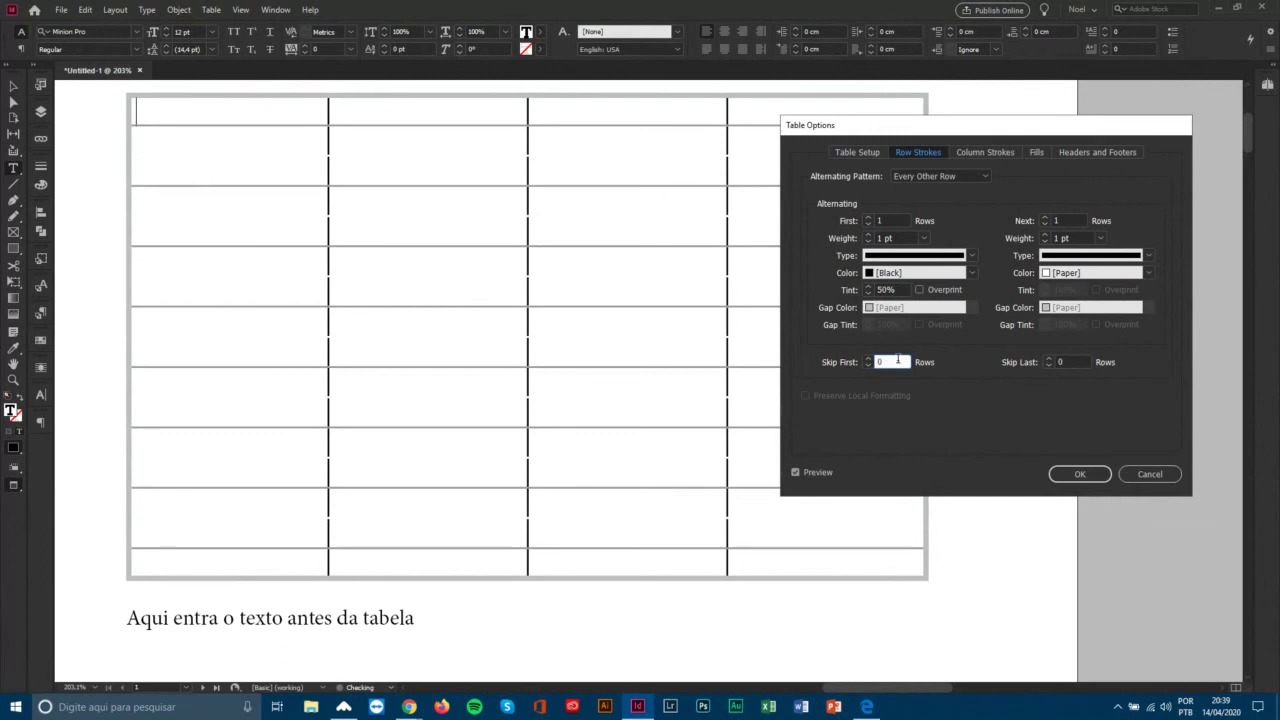
left_click_drag(907, 362, 870, 364)
Apply the Every Other Column pattern to the table's alternating column strokes.
left_click(993, 154)
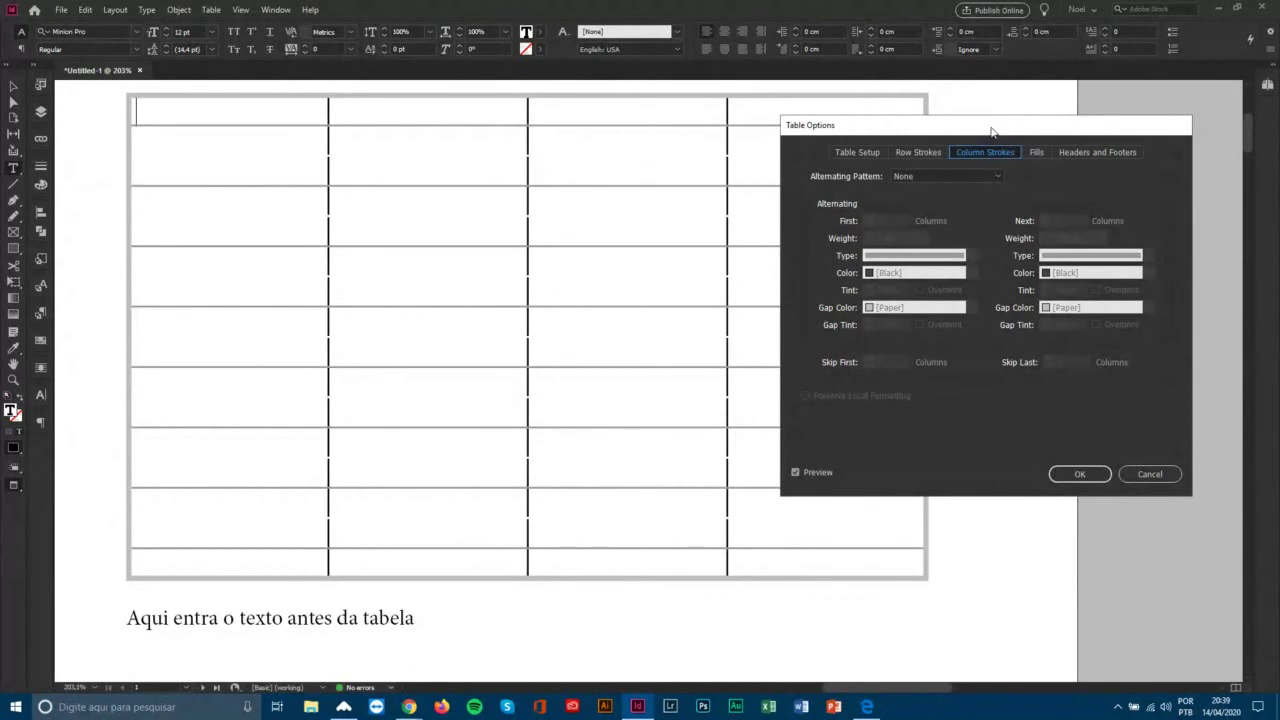
left_click_drag(990, 128, 808, 157)
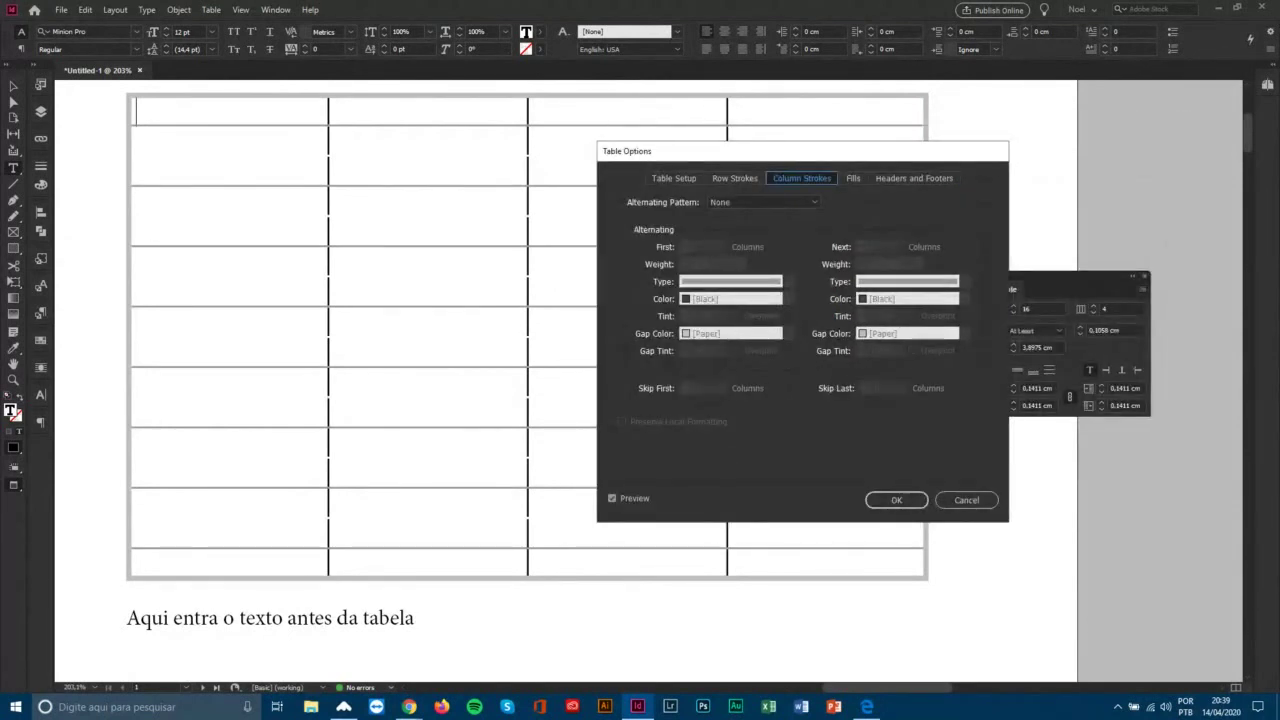
key("alt+Tab")
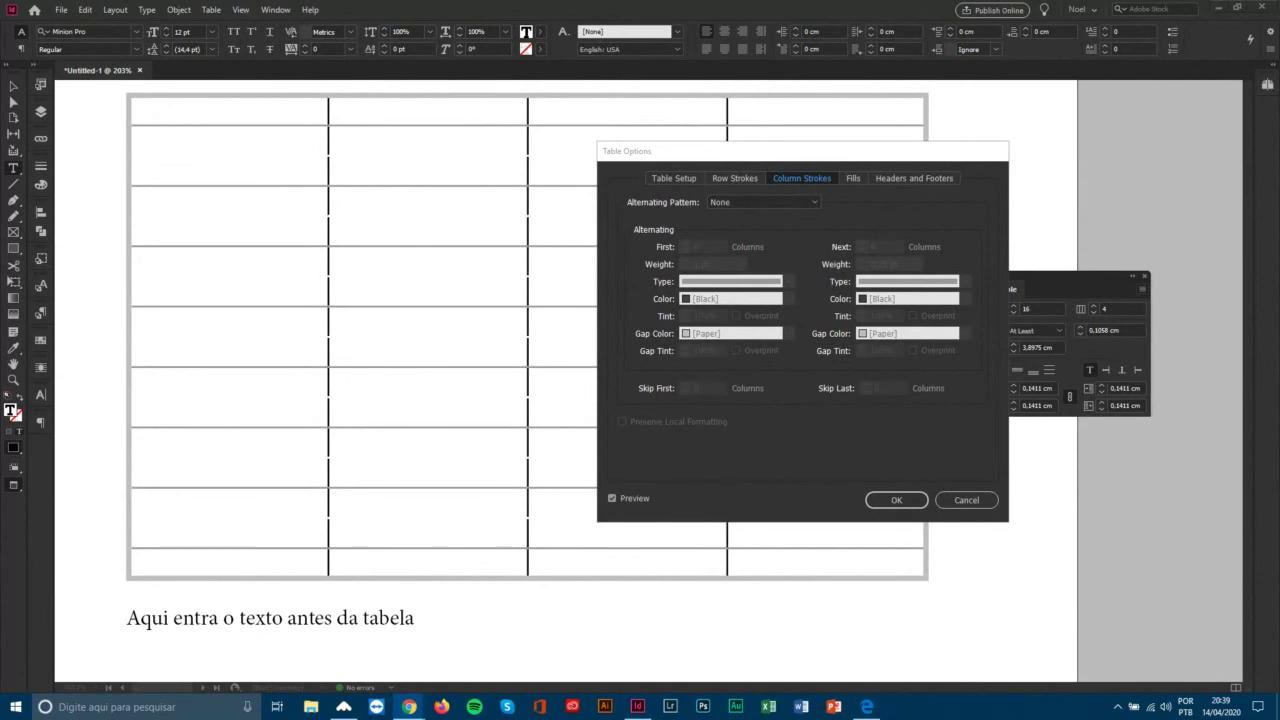
left_click(928, 158)
left_click_drag(928, 158, 930, 130)
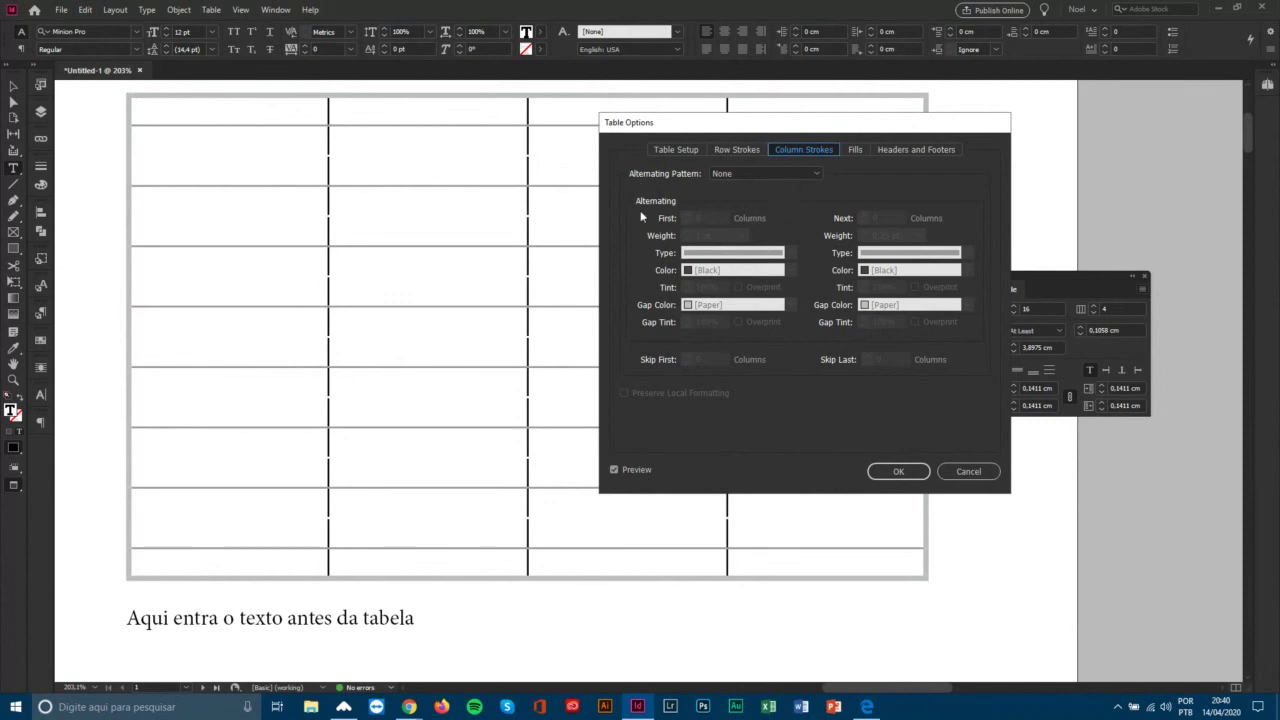
left_click(753, 171)
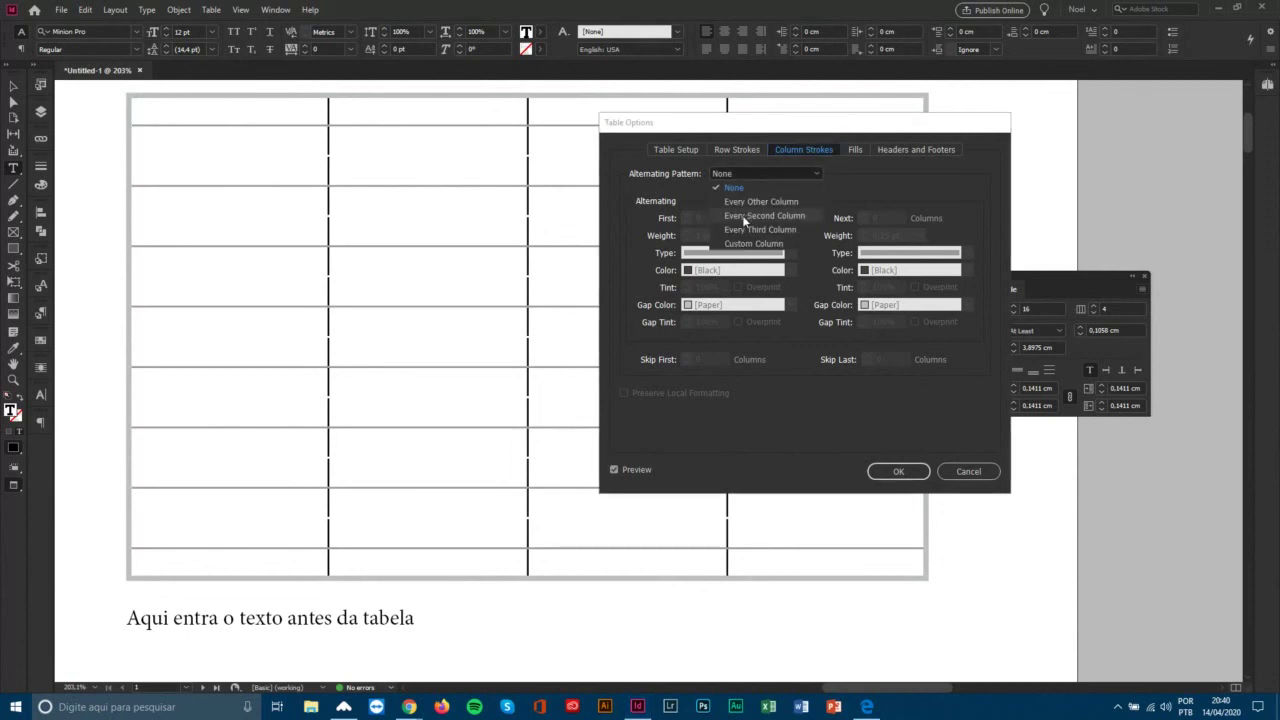
left_click(747, 201)
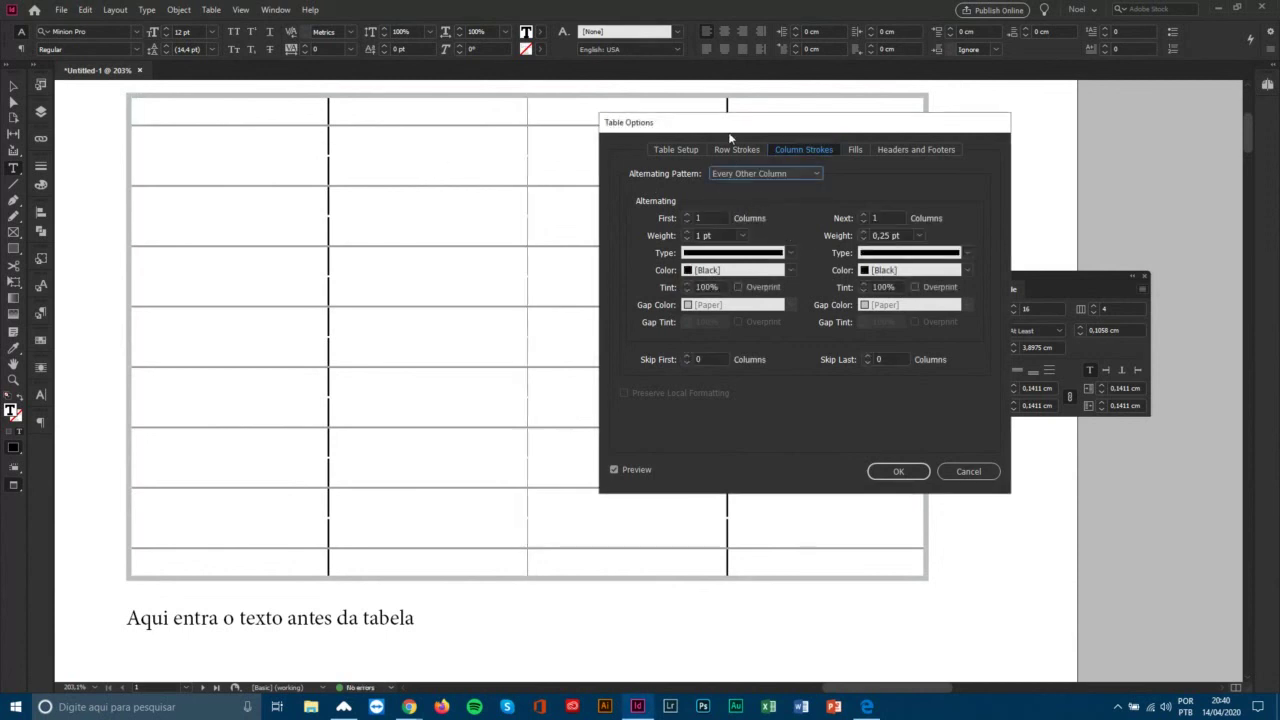
Colour the first alternating column strokes C=100 M=0 Y=0 K=0 and set their weight to 2 pt.
left_click_drag(730, 138, 799, 161)
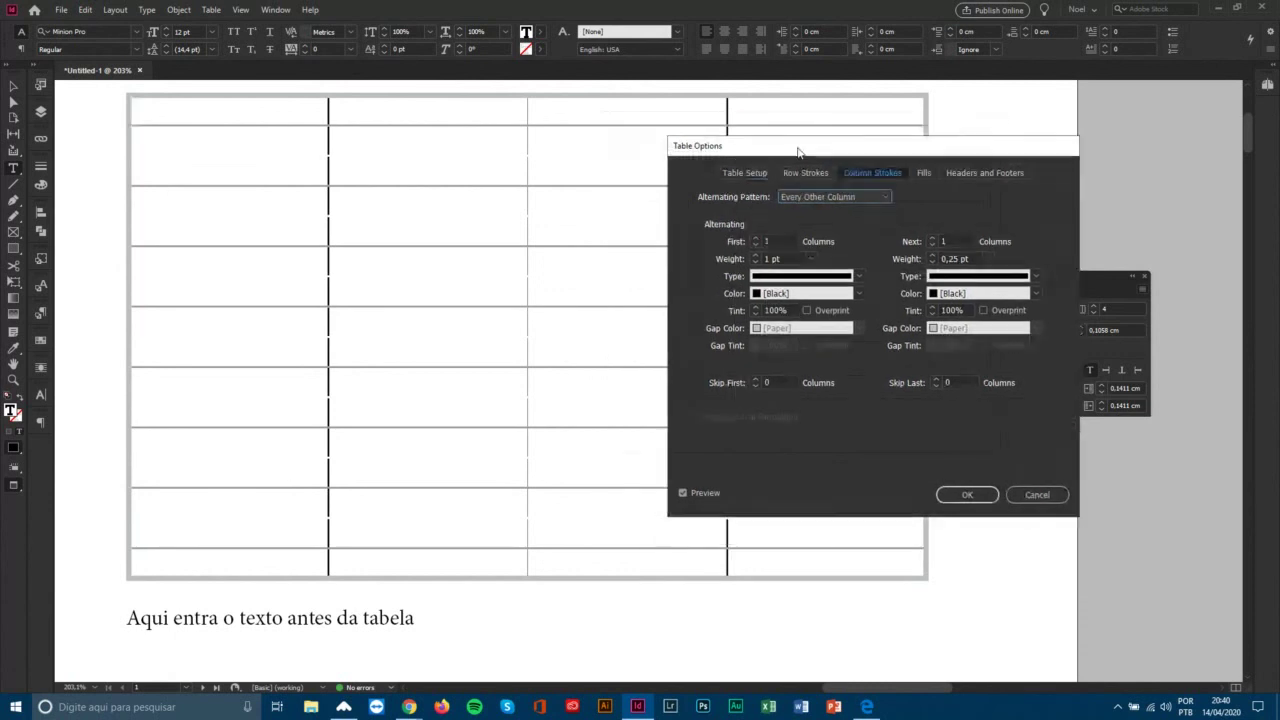
left_click(795, 293)
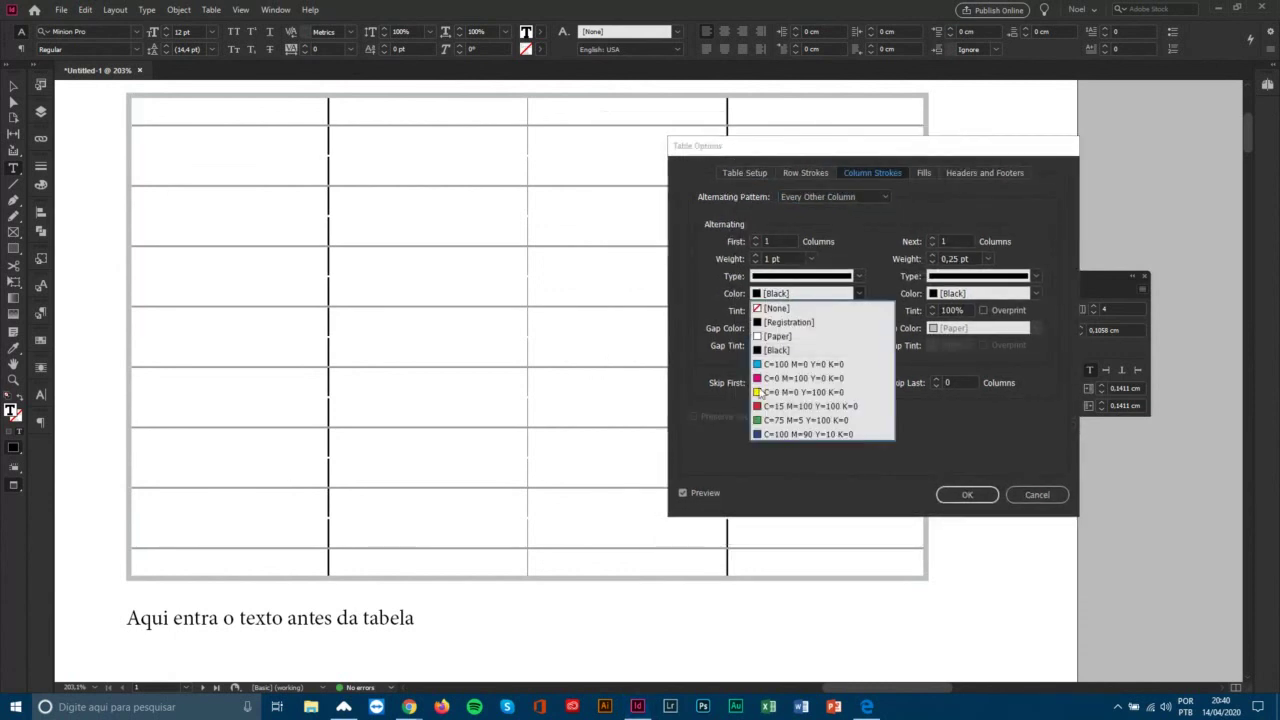
left_click(780, 364)
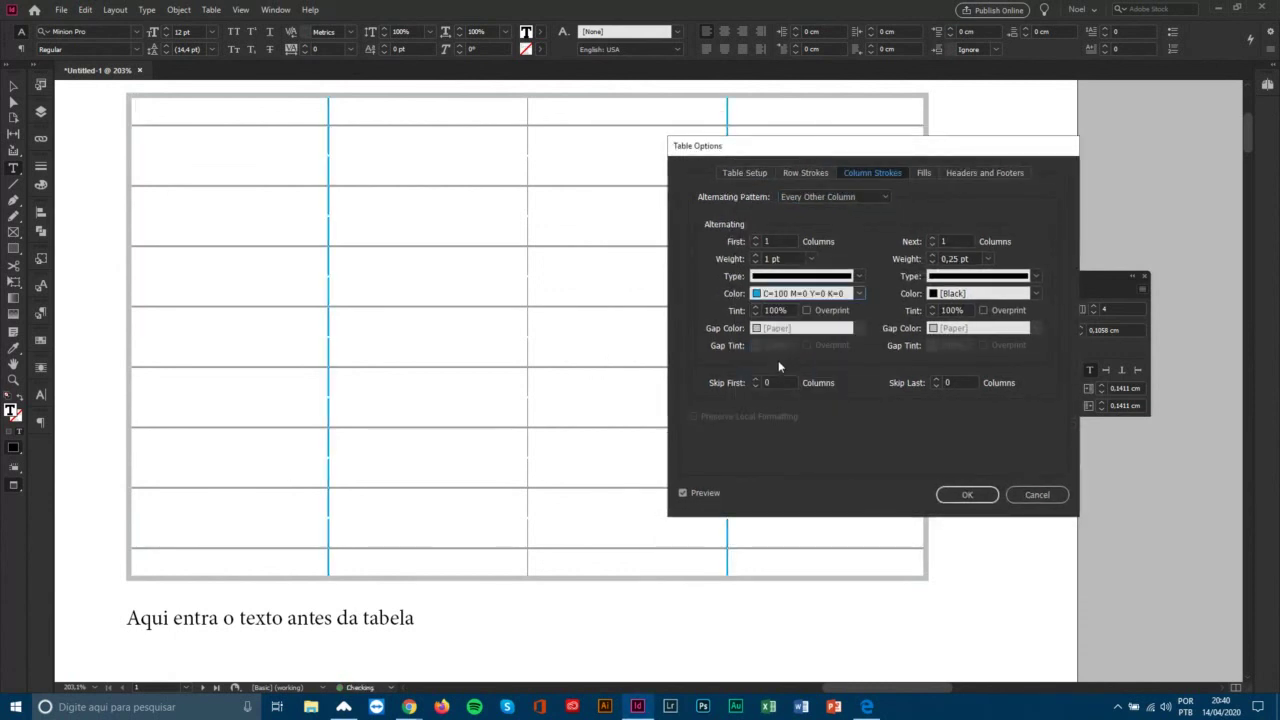
left_click(756, 256)
Colour the next alternating column strokes C=0 M=100 Y=0 K=0, with 1 next column and a 2 pt weight.
left_click(955, 293)
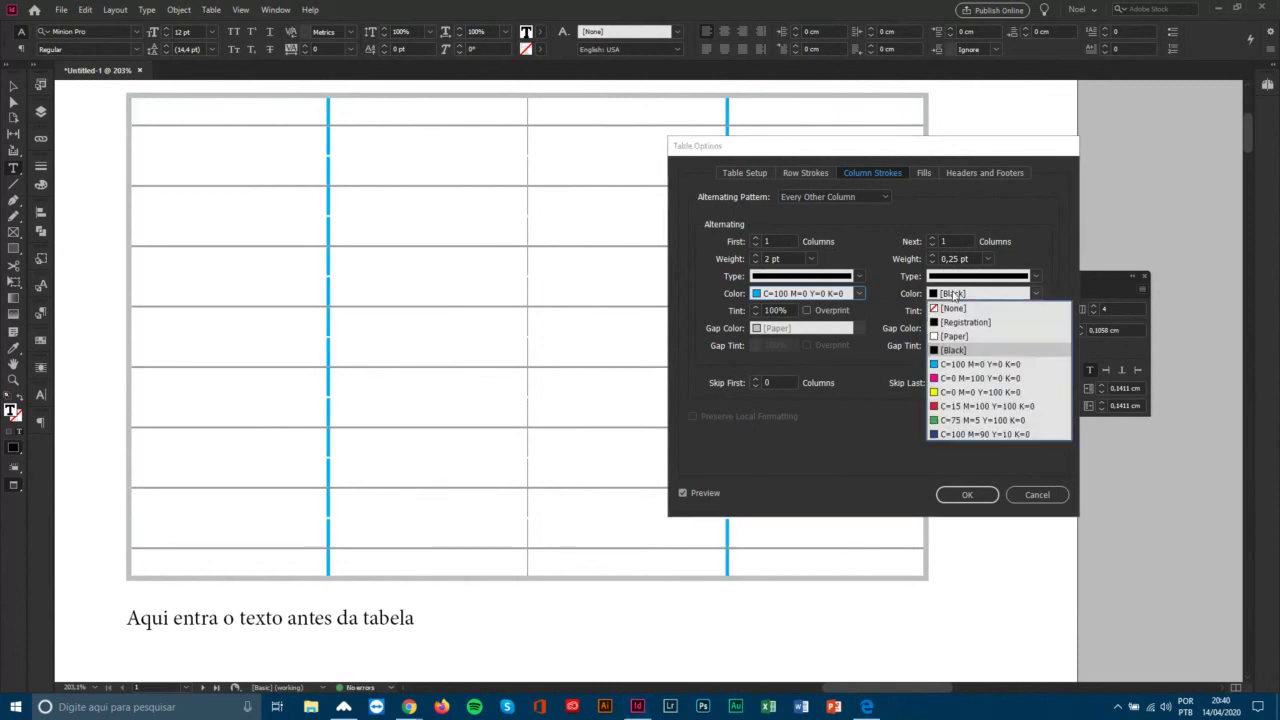
left_click(965, 378)
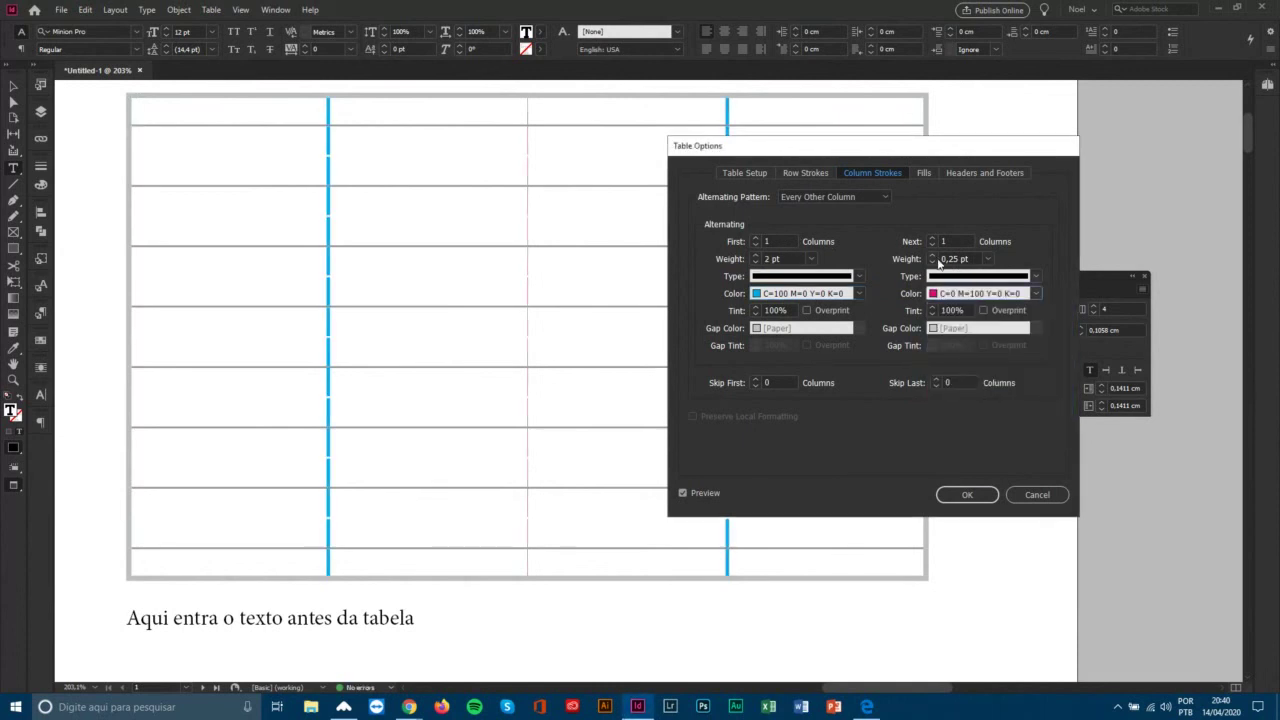
left_click(930, 237)
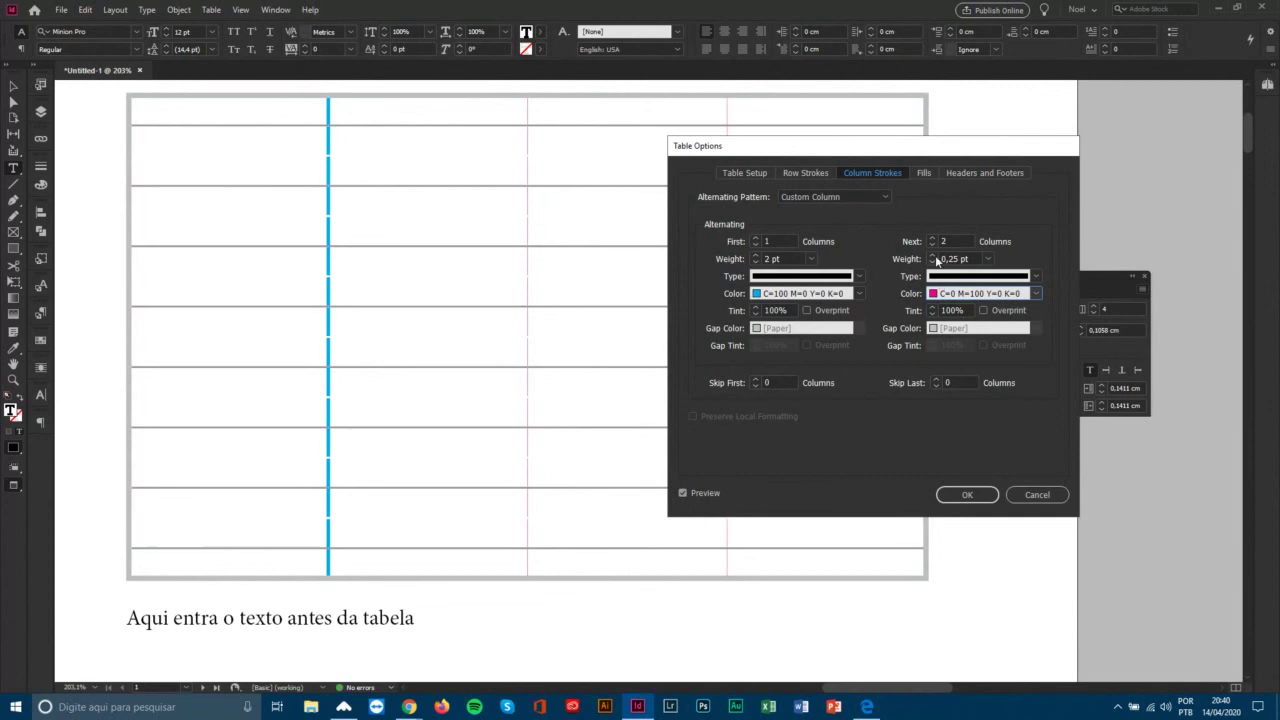
left_click(931, 245)
left_click(932, 256)
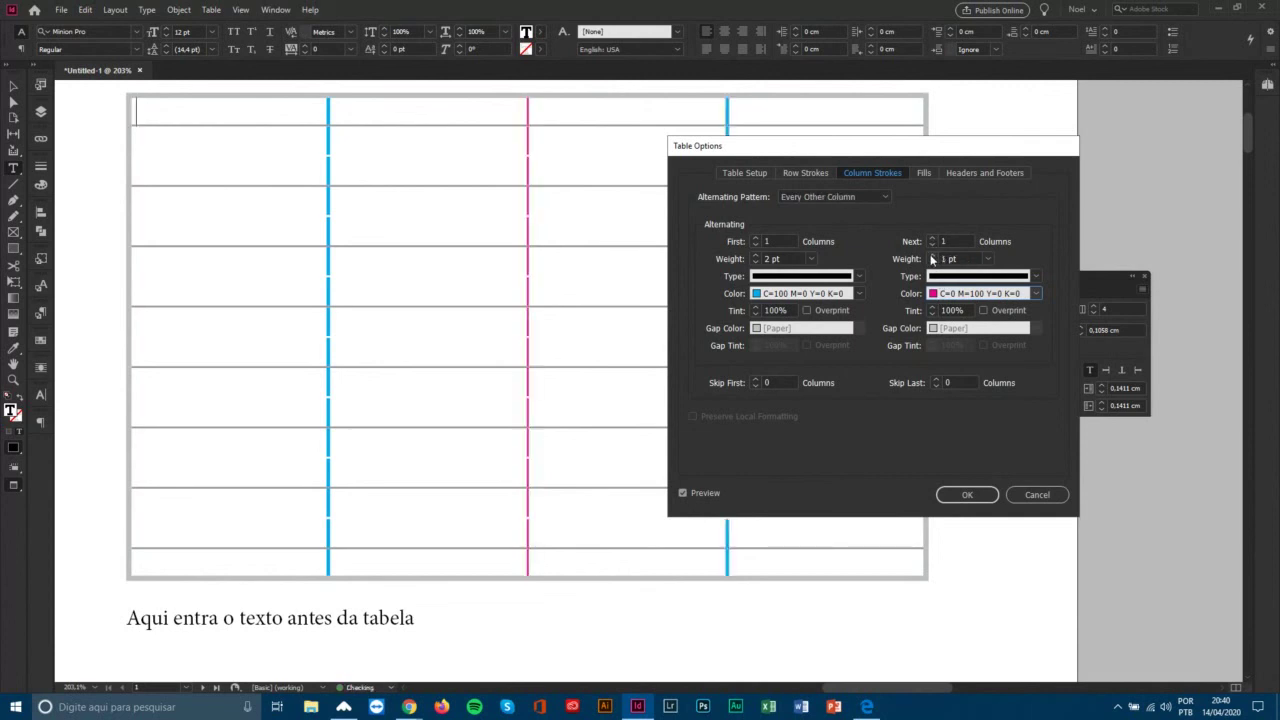
left_click(931, 256)
left_click_drag(880, 145, 901, 244)
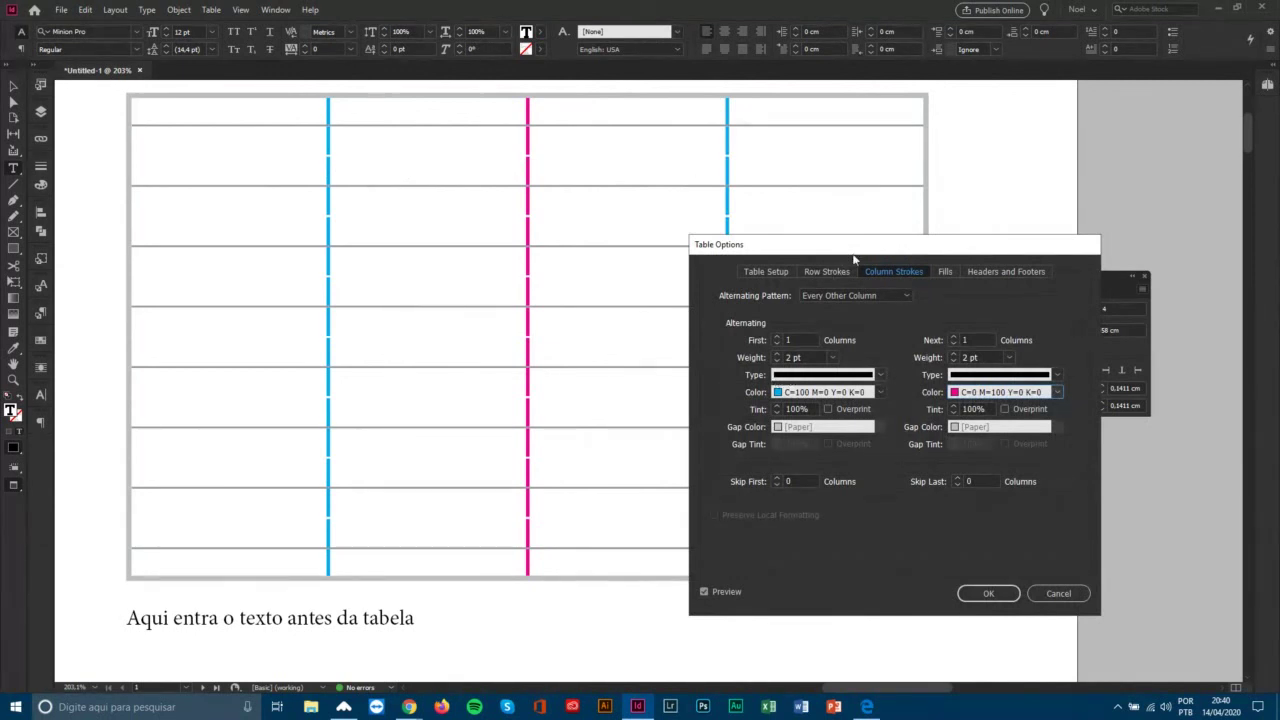
Change the first alternating column strokes to [Paper] with a 1 pt weight.
left_click_drag(866, 251, 794, 151)
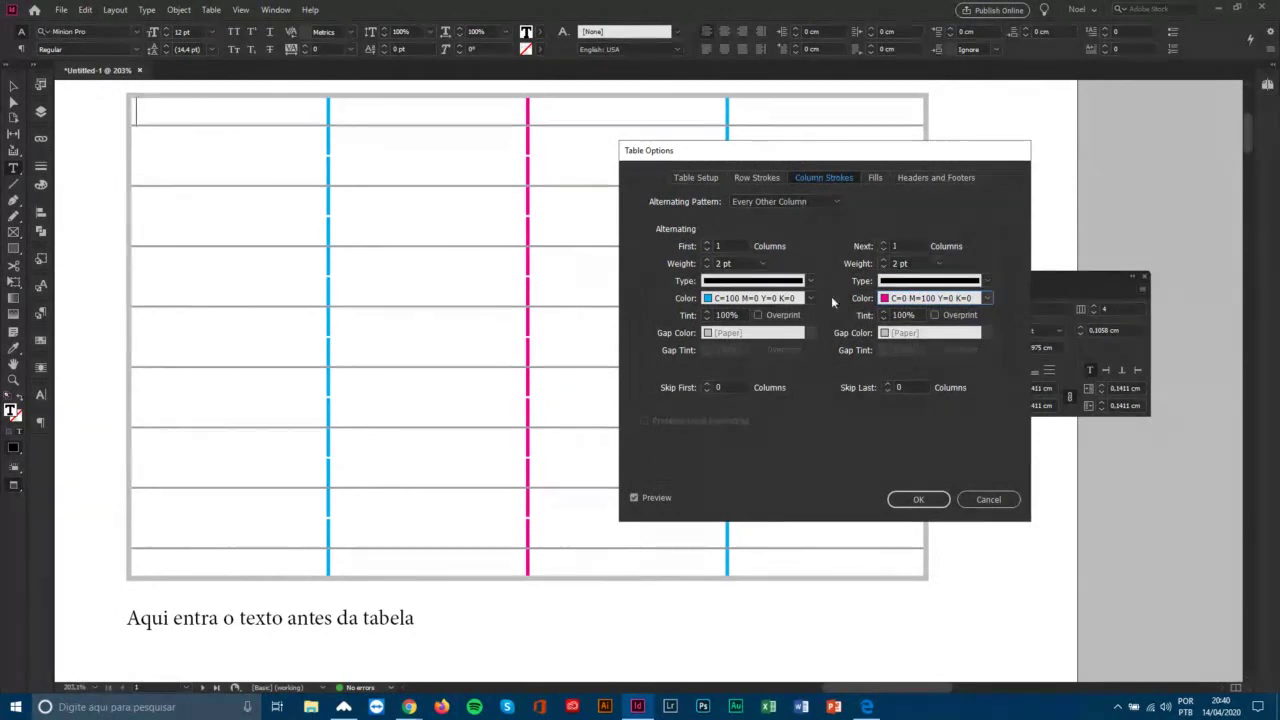
left_click(778, 298)
left_click(733, 340)
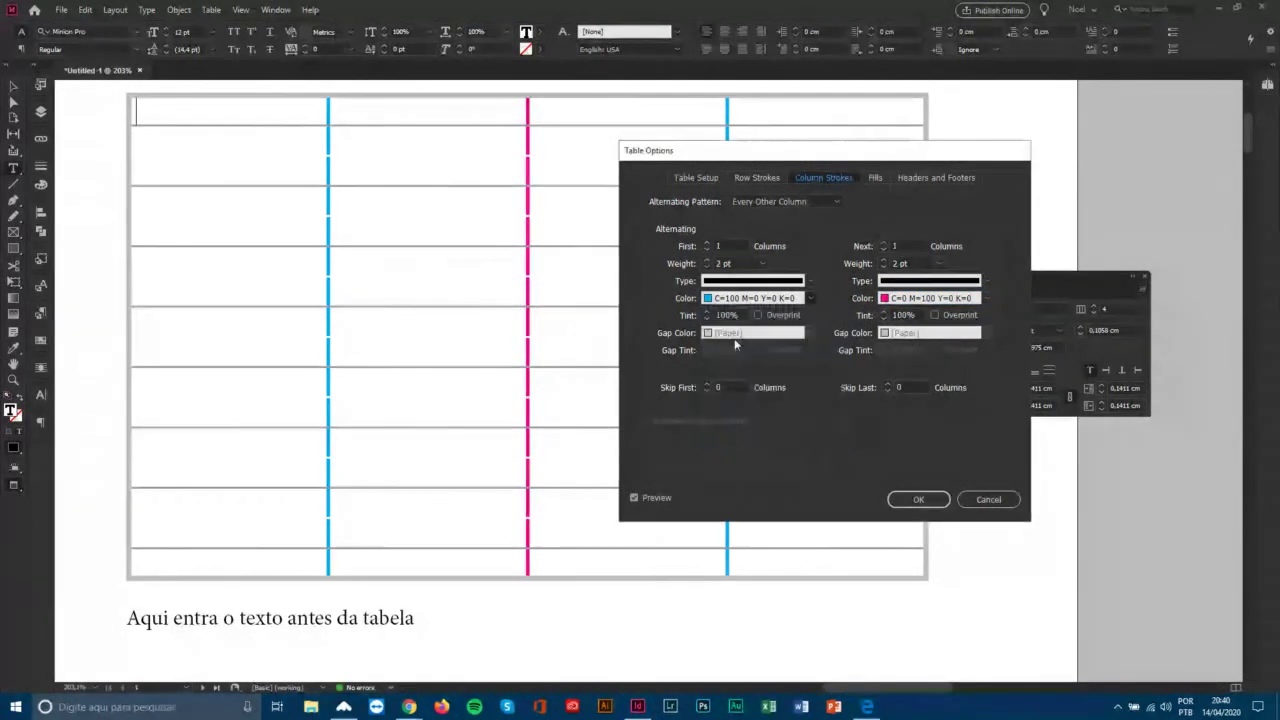
left_click(707, 267)
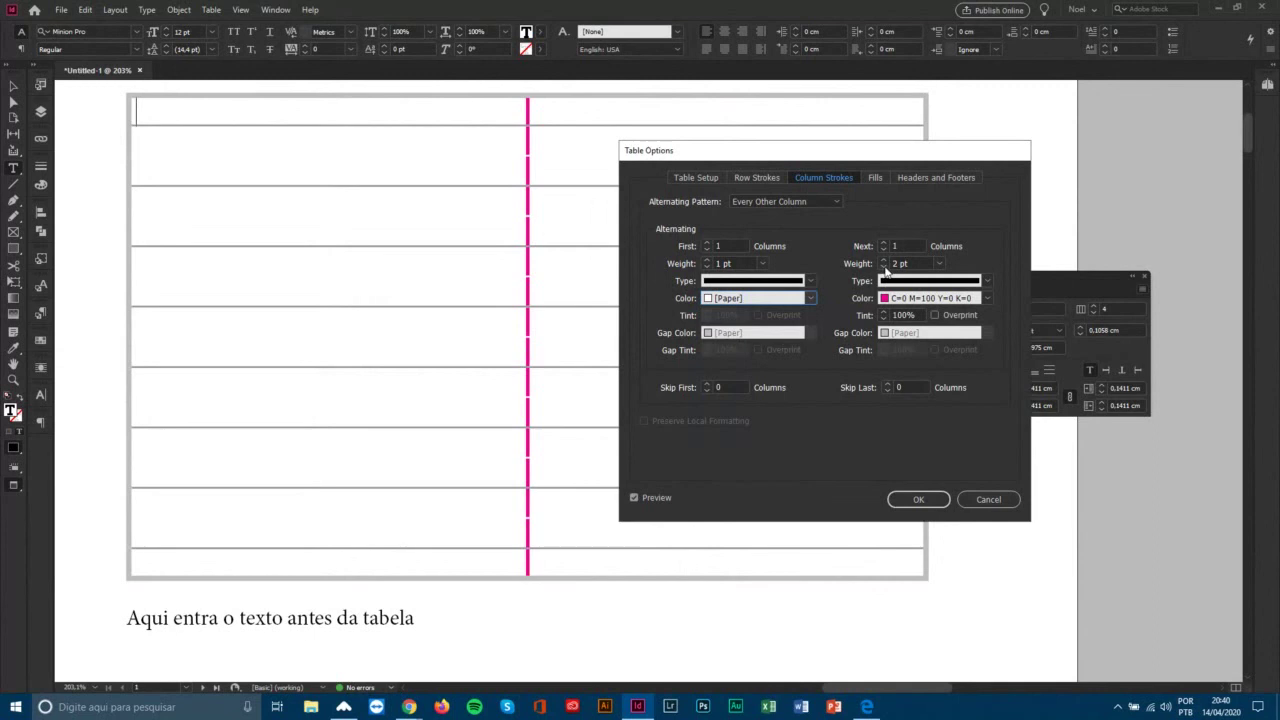
Change the next alternating column strokes to [Paper] with a 1 pt weight.
left_click(884, 268)
left_click(902, 304)
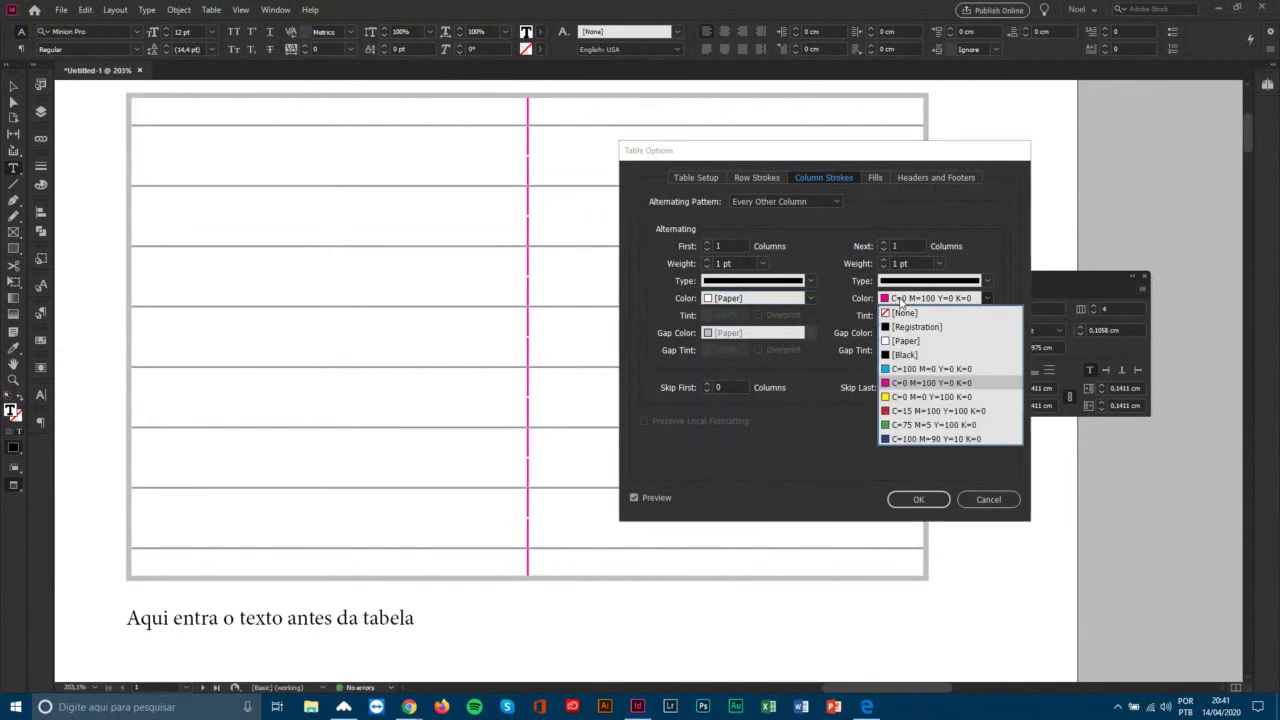
left_click(905, 341)
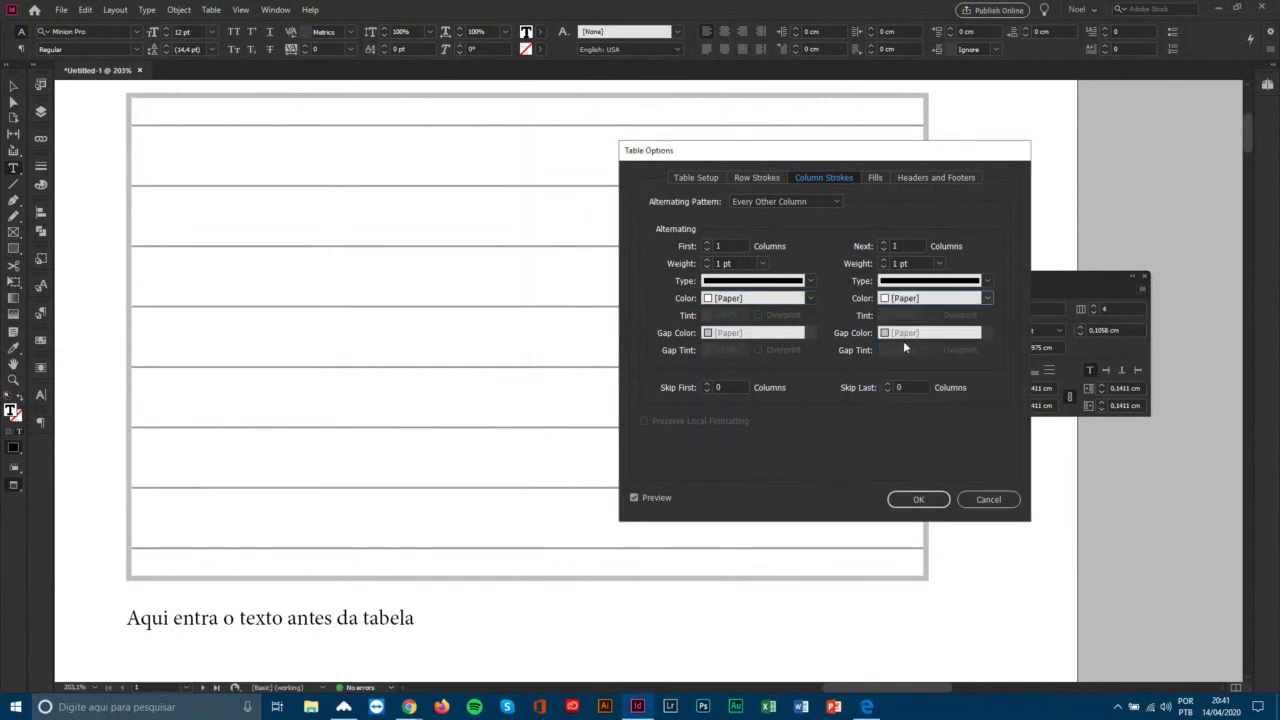
Apply the Every Other Row pattern to the table's alternating fills.
left_click(873, 176)
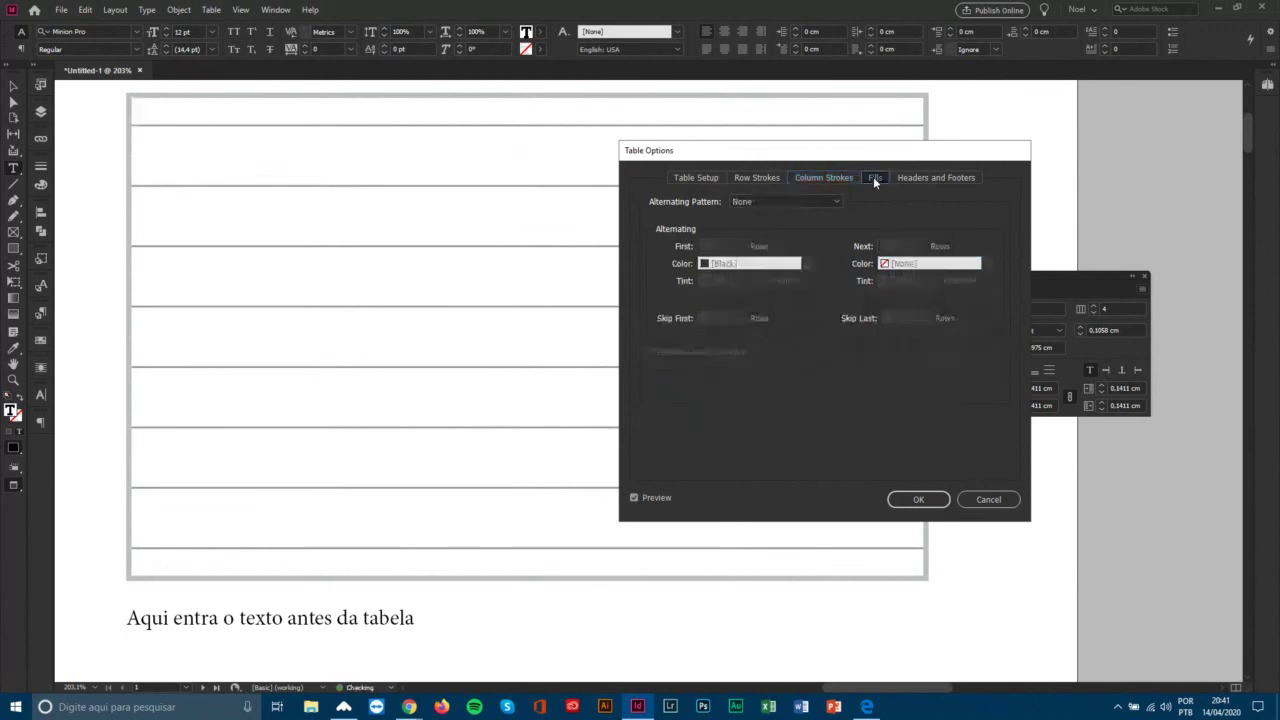
left_click(768, 201)
left_click(766, 228)
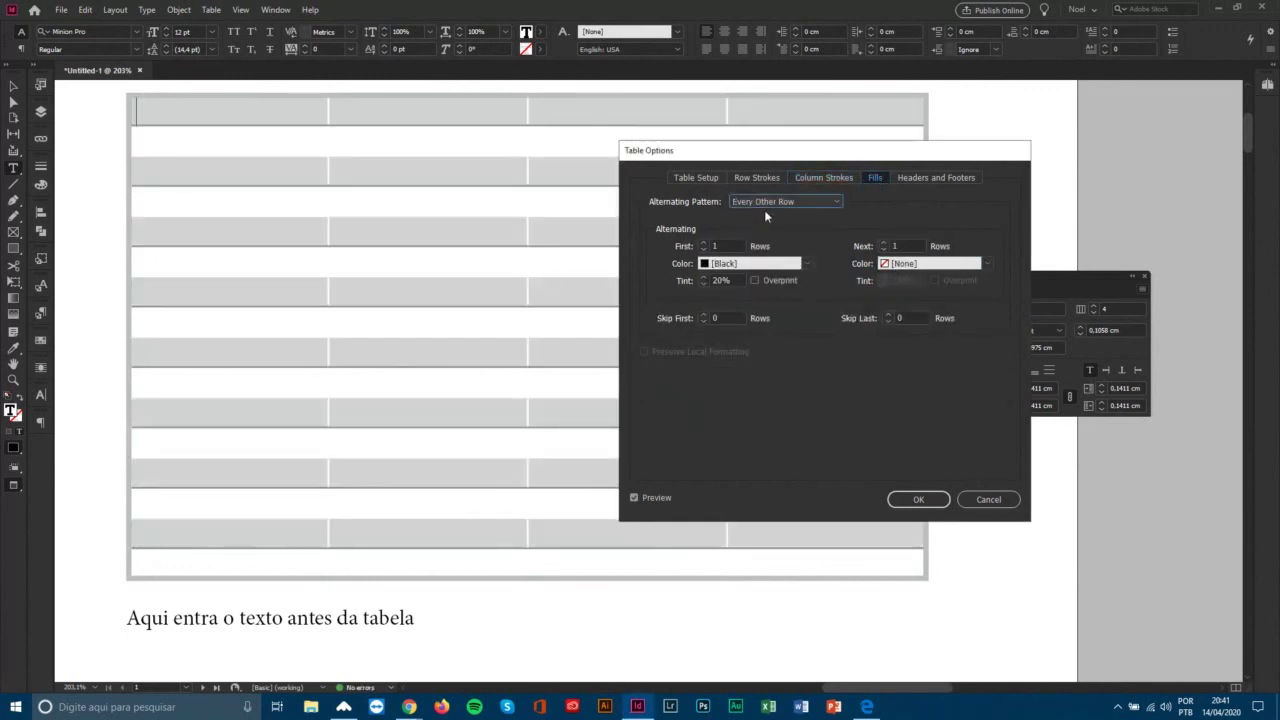
left_click_drag(758, 158, 803, 182)
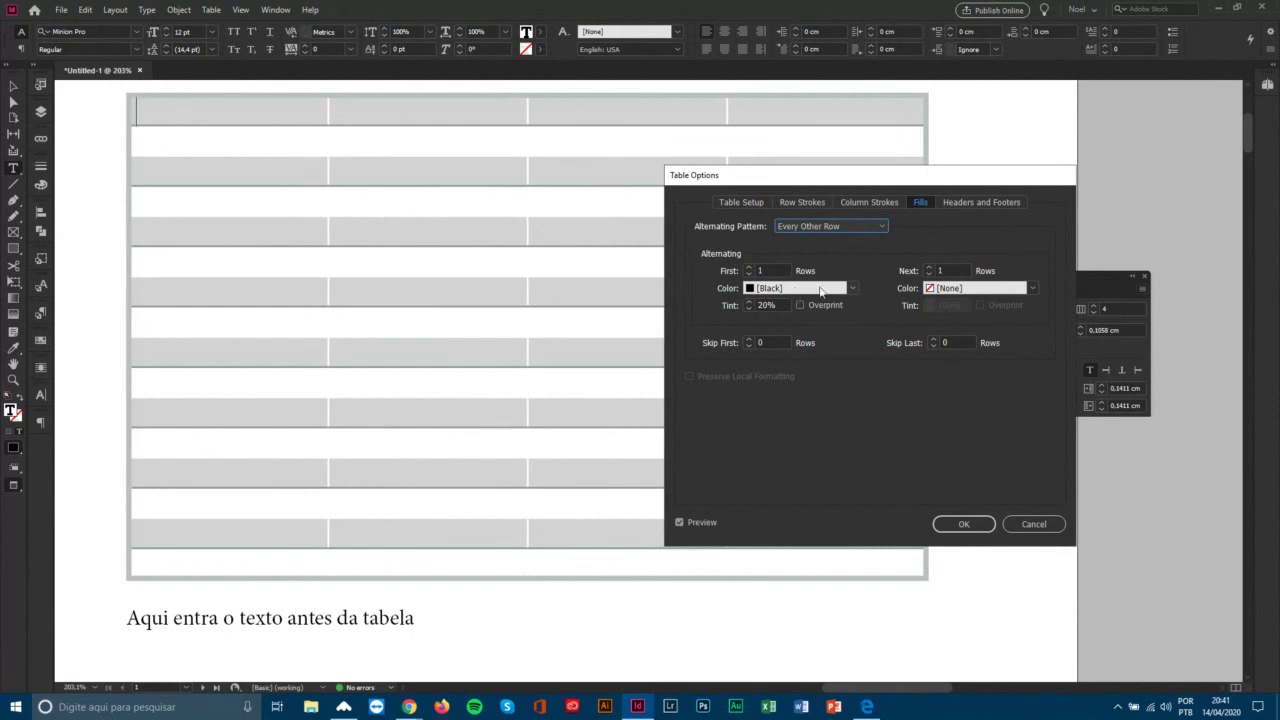
left_click_drag(871, 180, 881, 180)
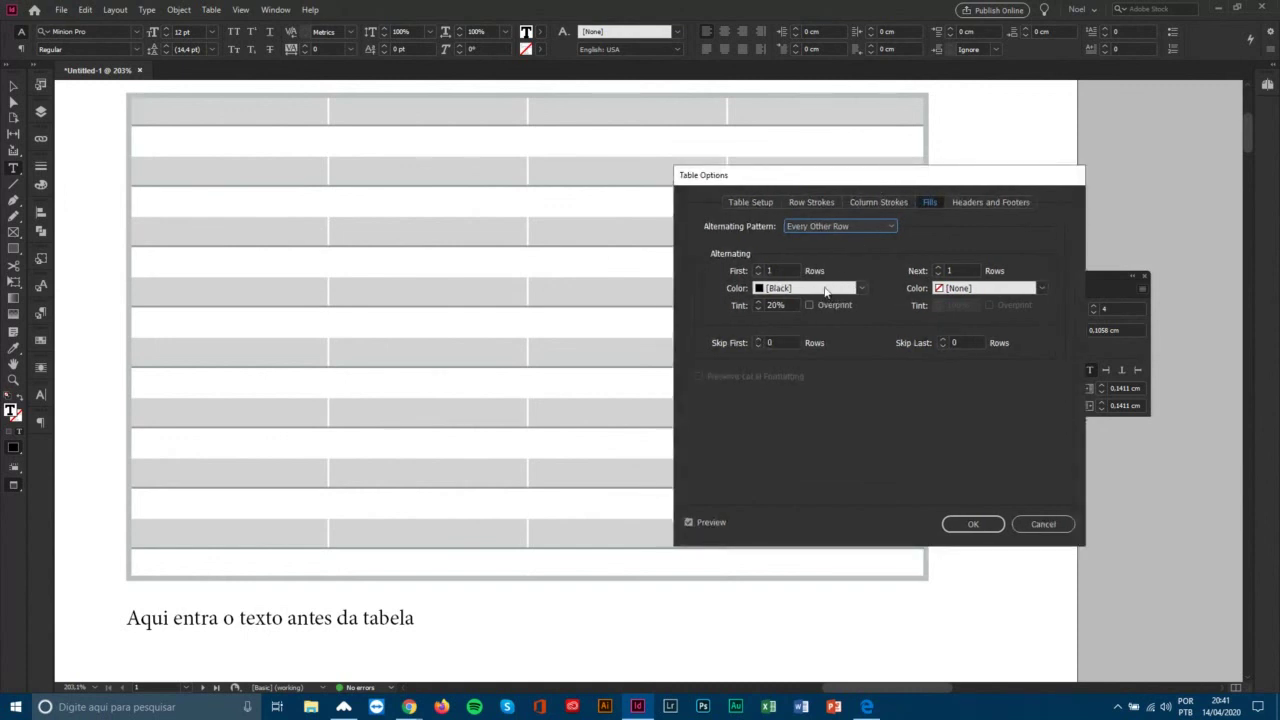
Colour the first alternating row fills C=100 M=0 Y=0 K=0 and the next ones C=0 M=0 Y=100 K=0.
left_click(863, 289)
left_click(800, 358)
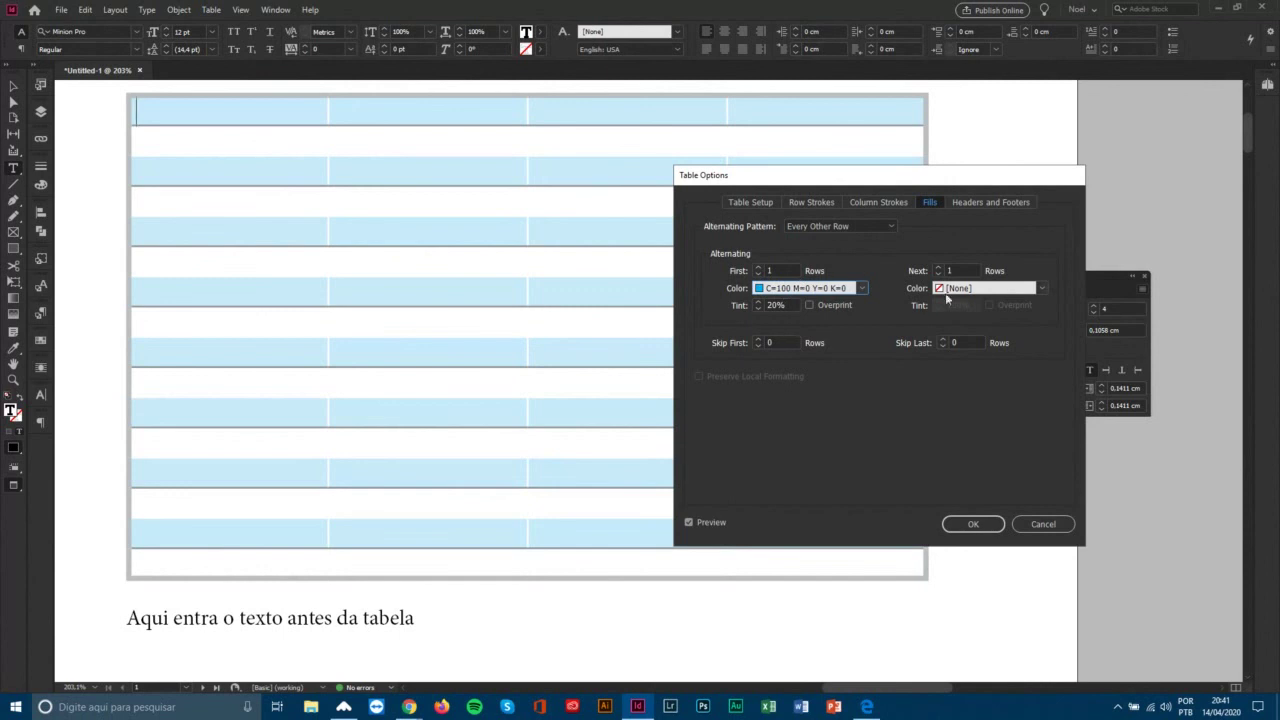
left_click(982, 288)
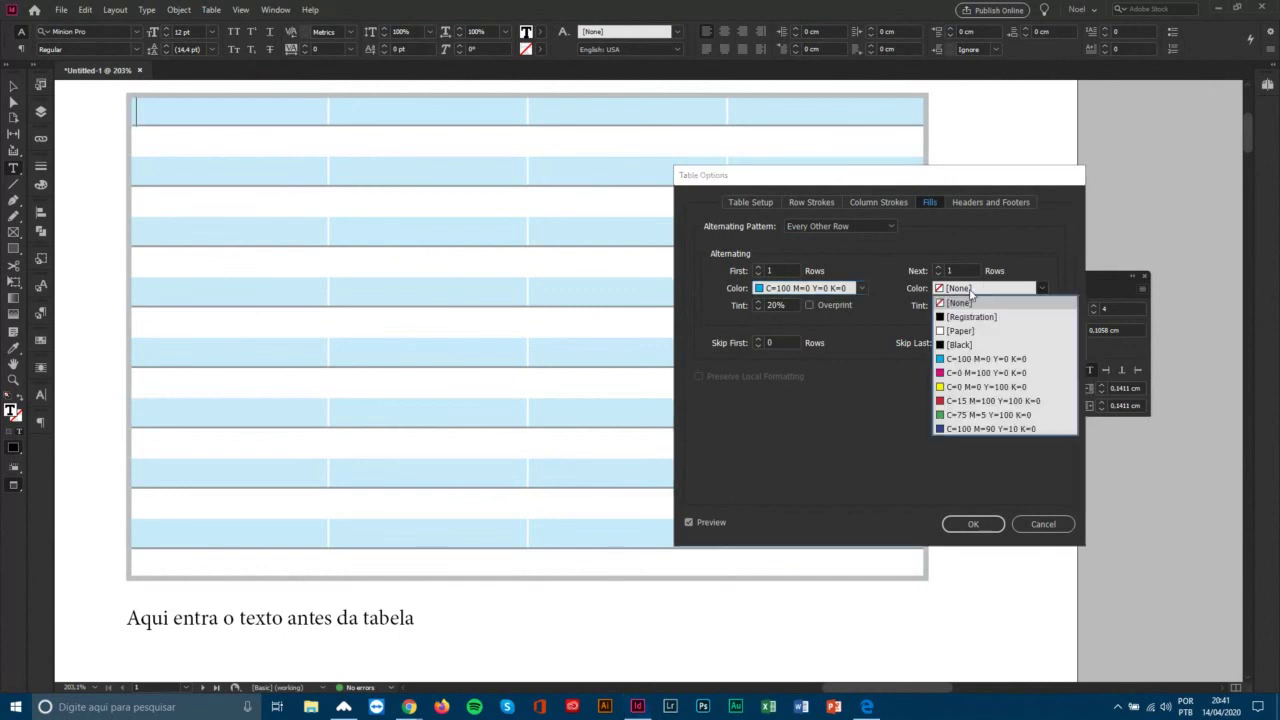
left_click(945, 383)
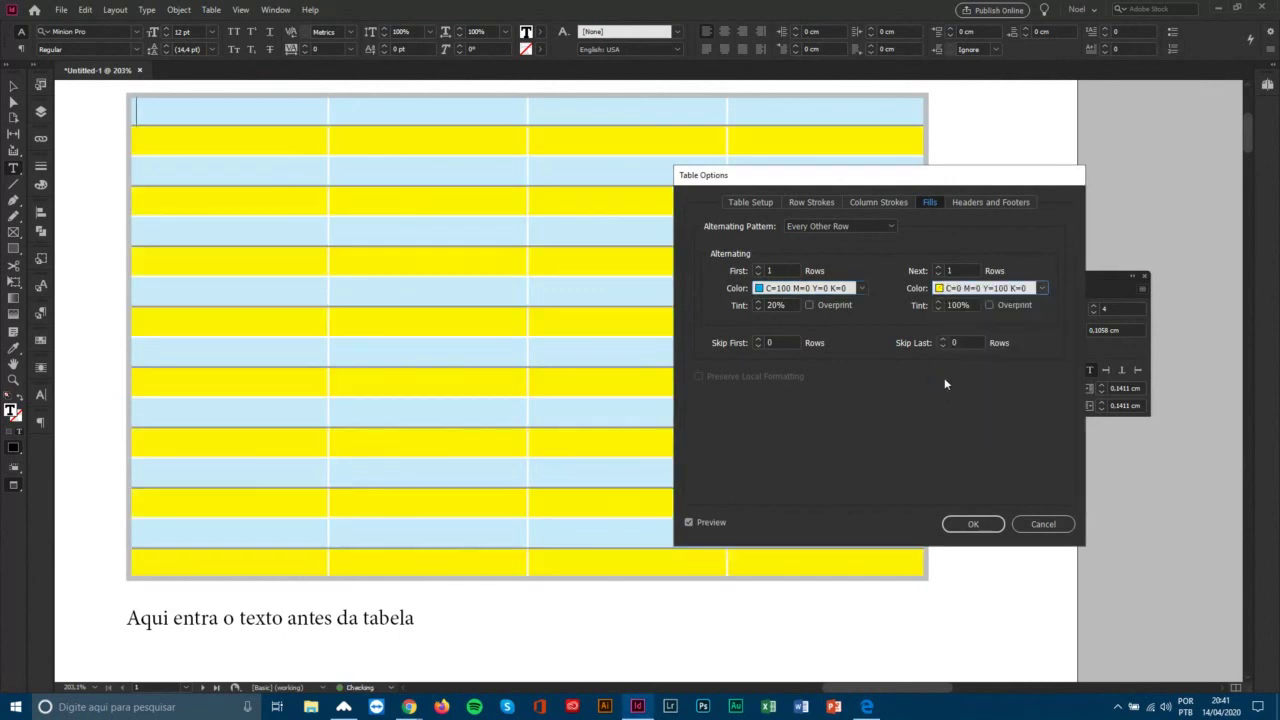
Set the tint of the next alternating row fills to 20% and apply the table options.
left_click(975, 305)
type("20")
key("Tab")
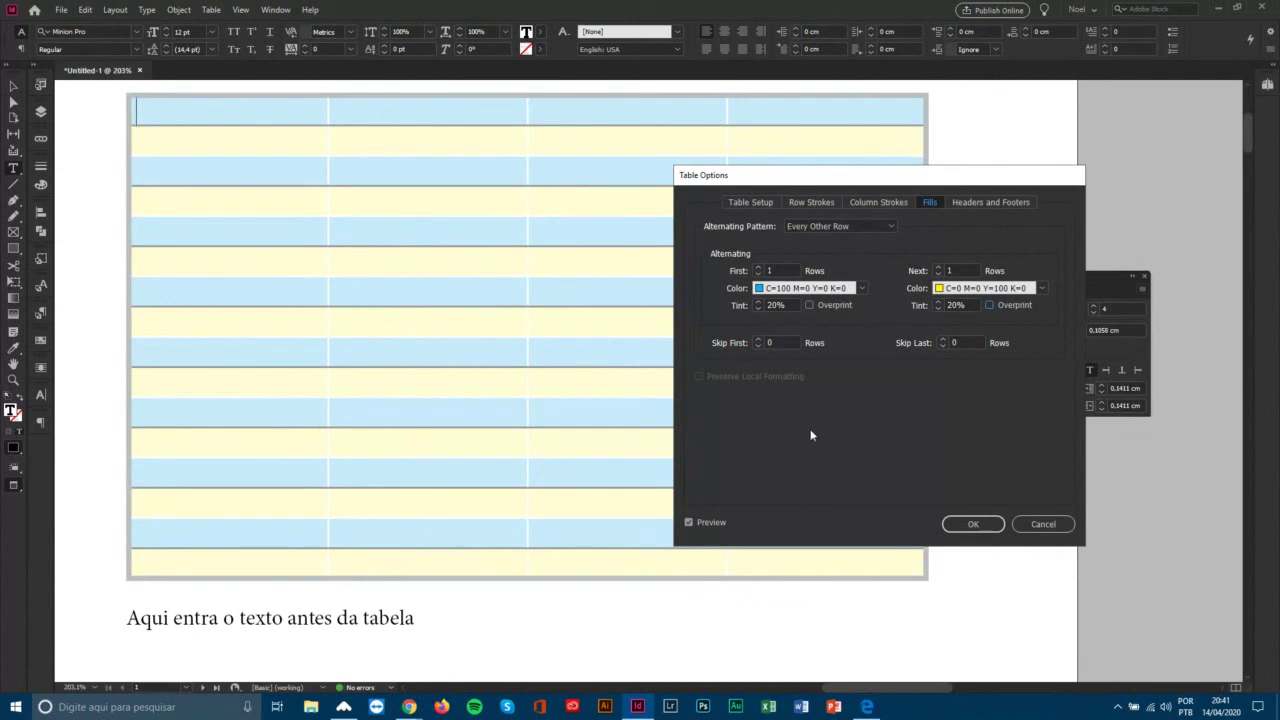
left_click_drag(918, 179, 783, 156)
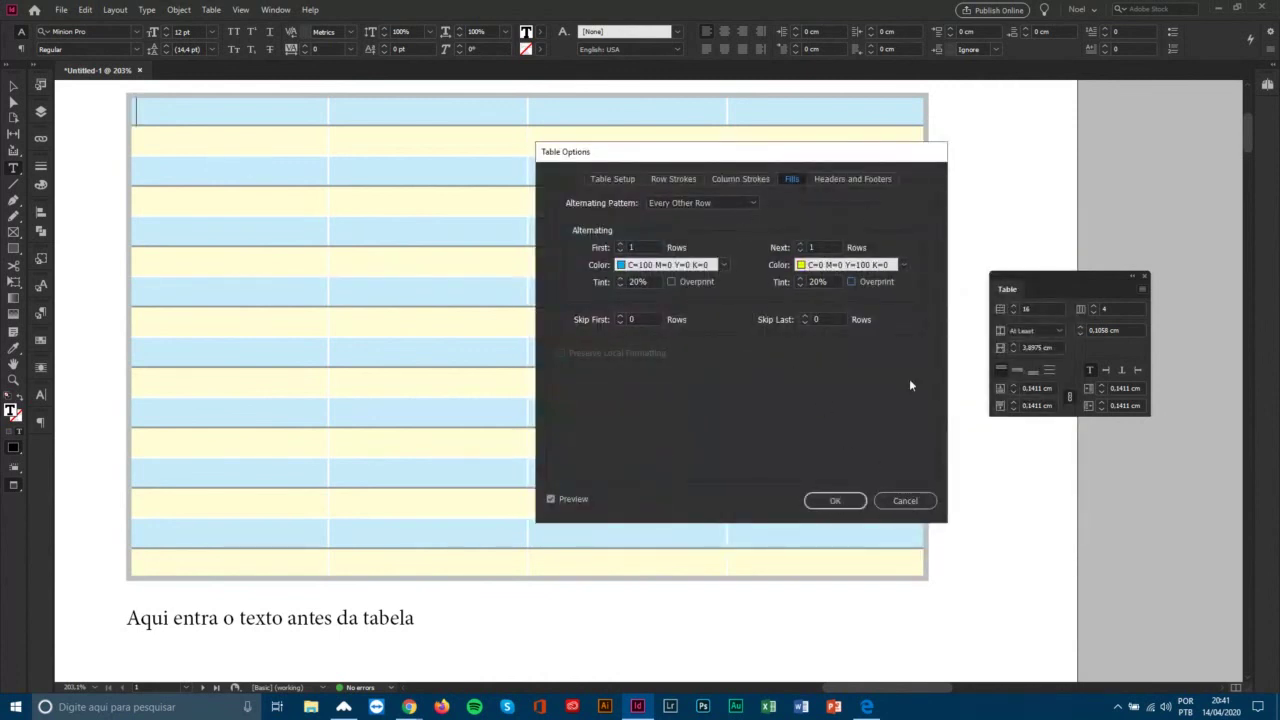
left_click(848, 505)
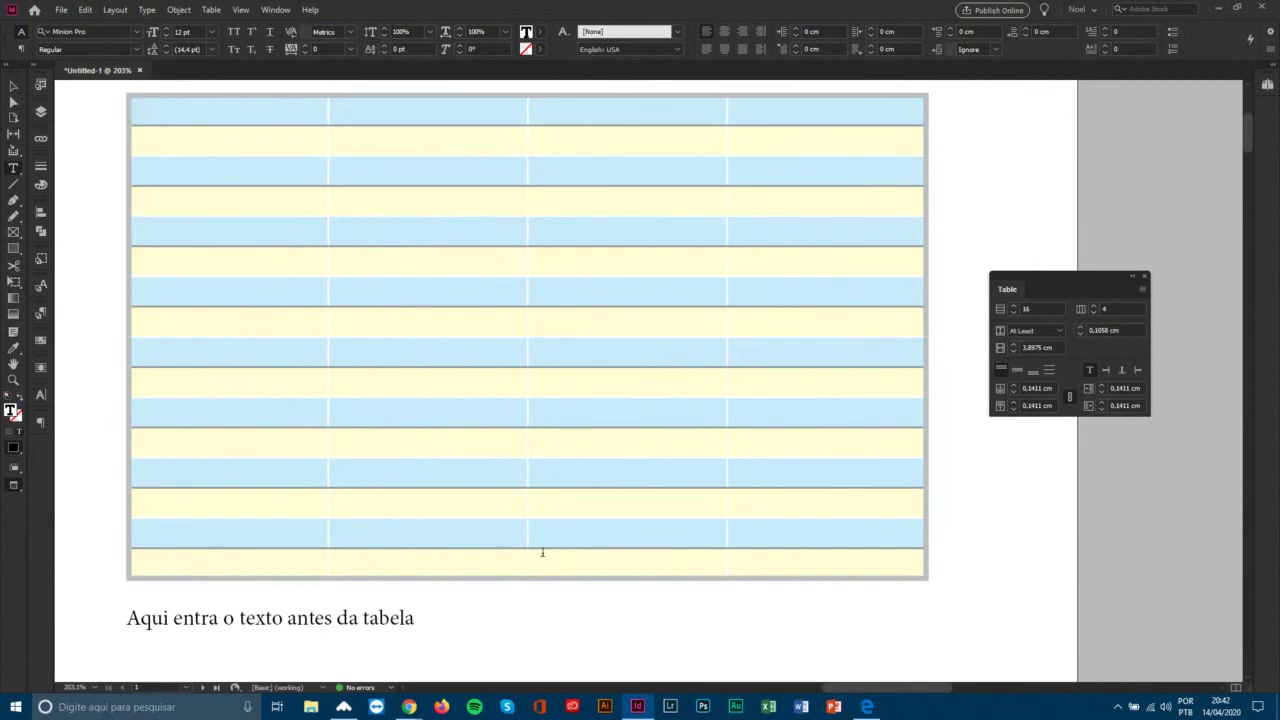
Delete the "Aqui entra o texto antes da tabela" lines below and above the table, leaving an empty line above it.
left_click_drag(422, 618, 109, 602)
key("ctrl+c")
key("BackSpace")
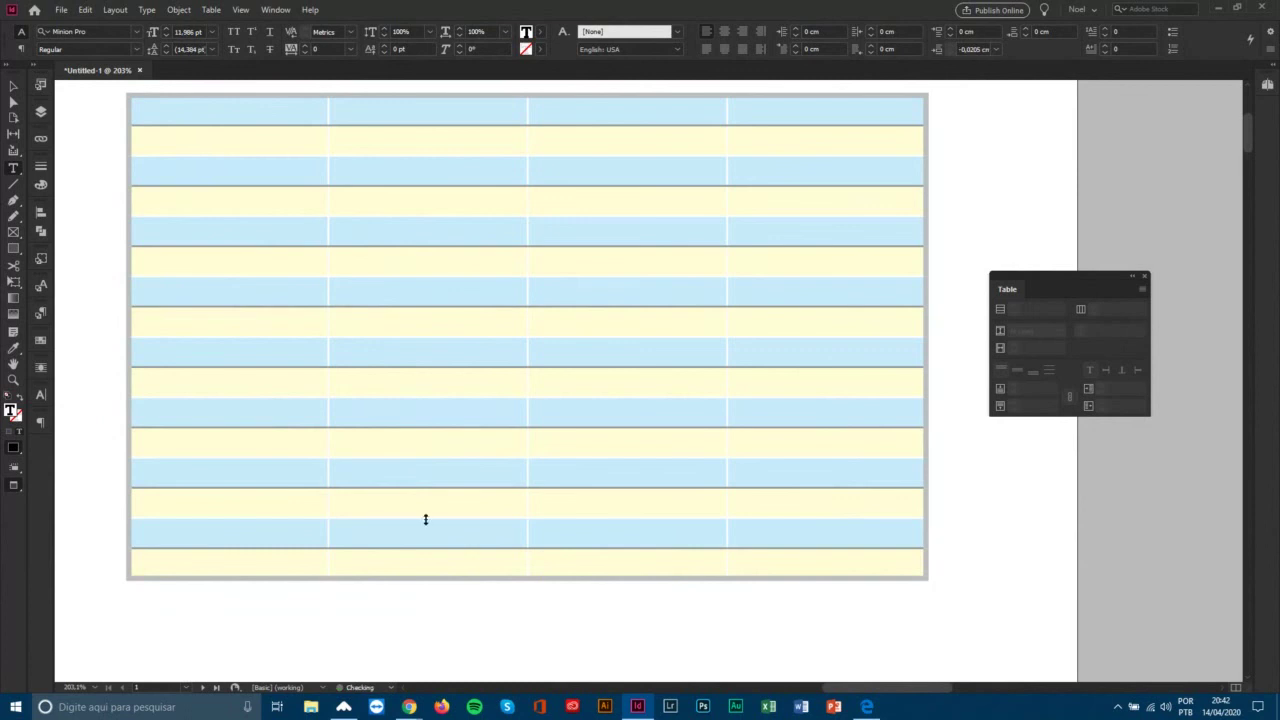
key("ctrl+v")
left_click_drag(420, 212, 114, 200)
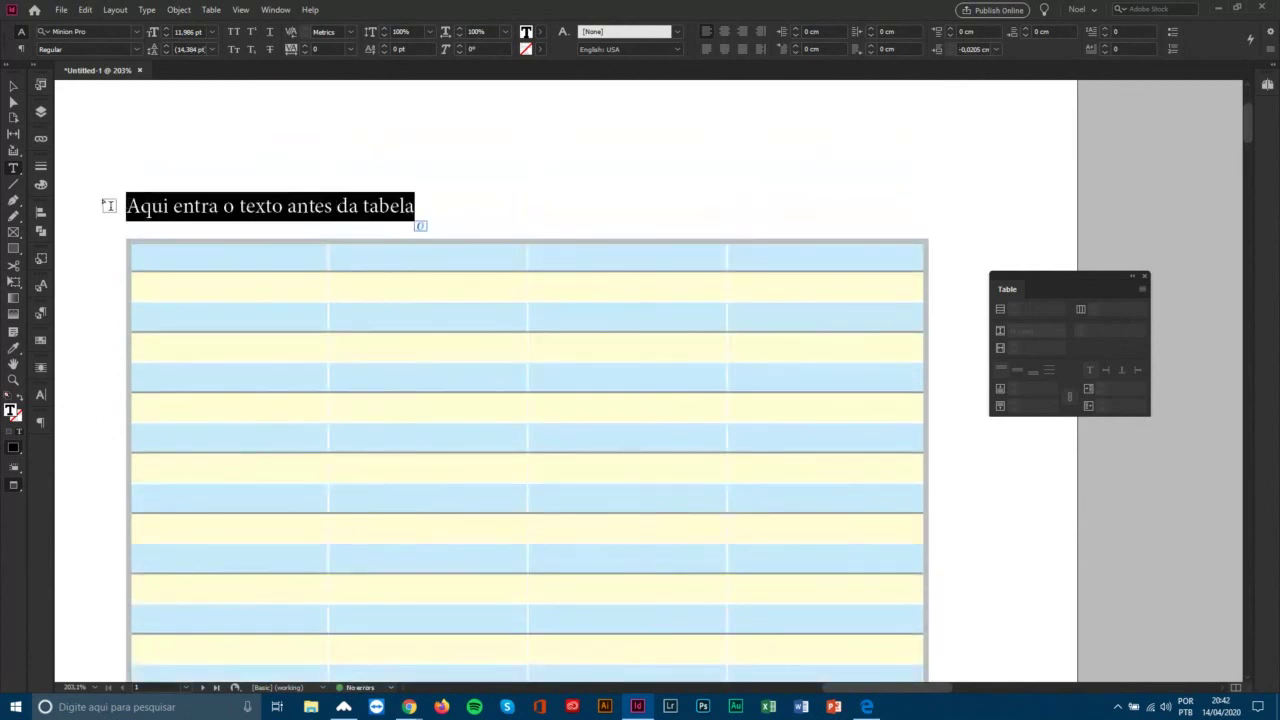
key("BackSpace")
key("BackSpace")
key("BackSpace")
key("BackSpace")
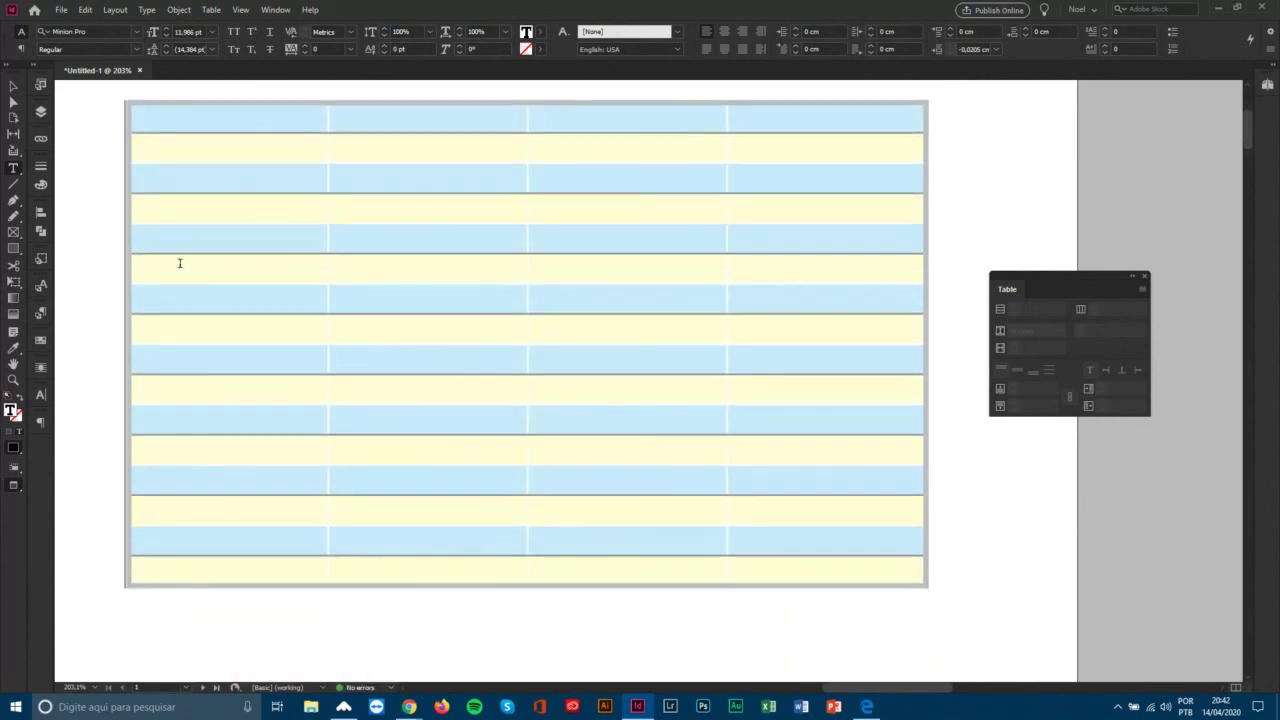
key("Return")
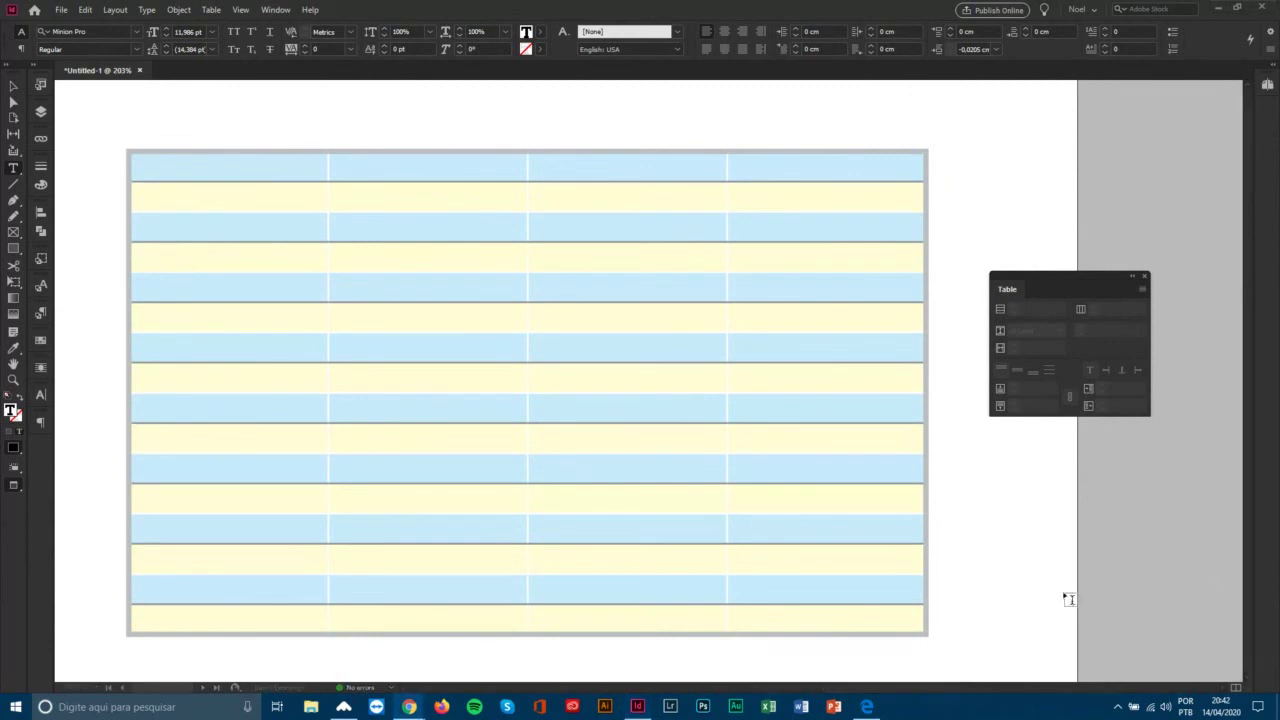
Reduce the table to 15 rows, accepting the row deletion.
left_click(14, 88)
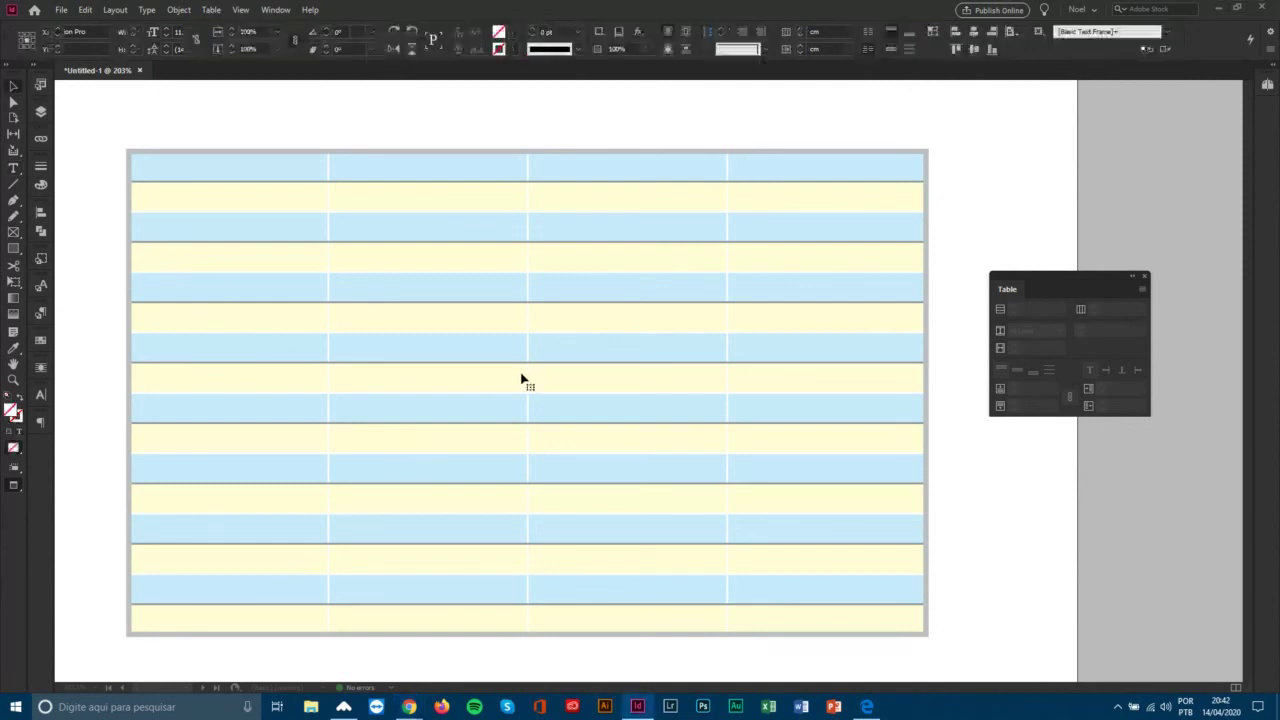
double_click(591, 434)
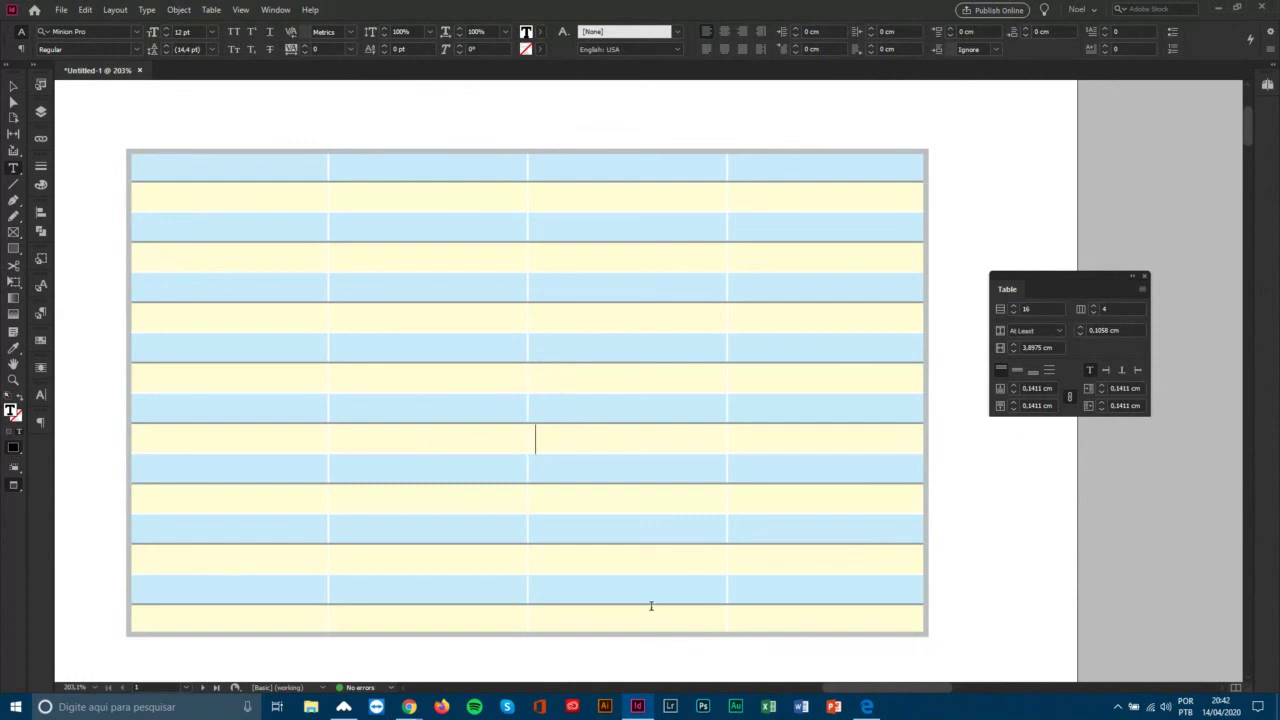
mouse_move(651, 605)
left_mouse_down()
mouse_move(634, 494)
mouse_move(651, 595)
left_mouse_up()
left_click(1012, 313)
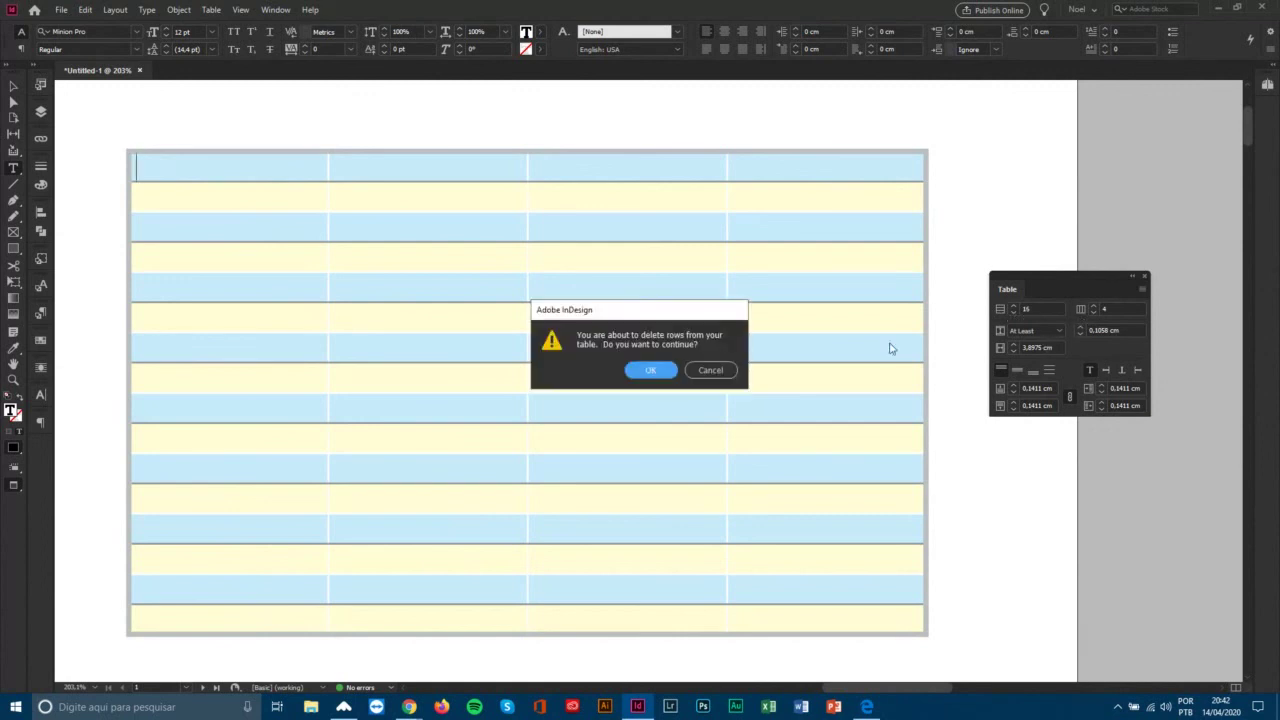
left_click(657, 370)
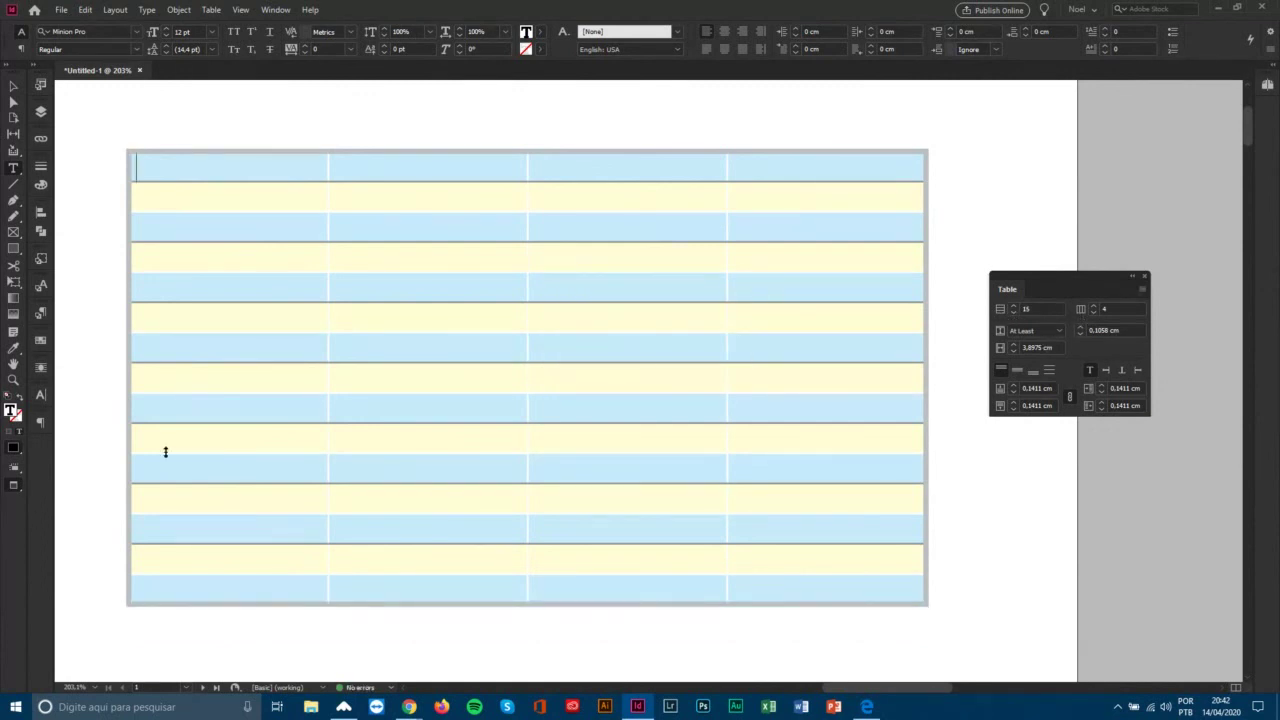
Delete the table's last eight rows and extend the table with new rows to 15 in total.
left_click_drag(126, 380, 134, 594)
right_click(184, 546)
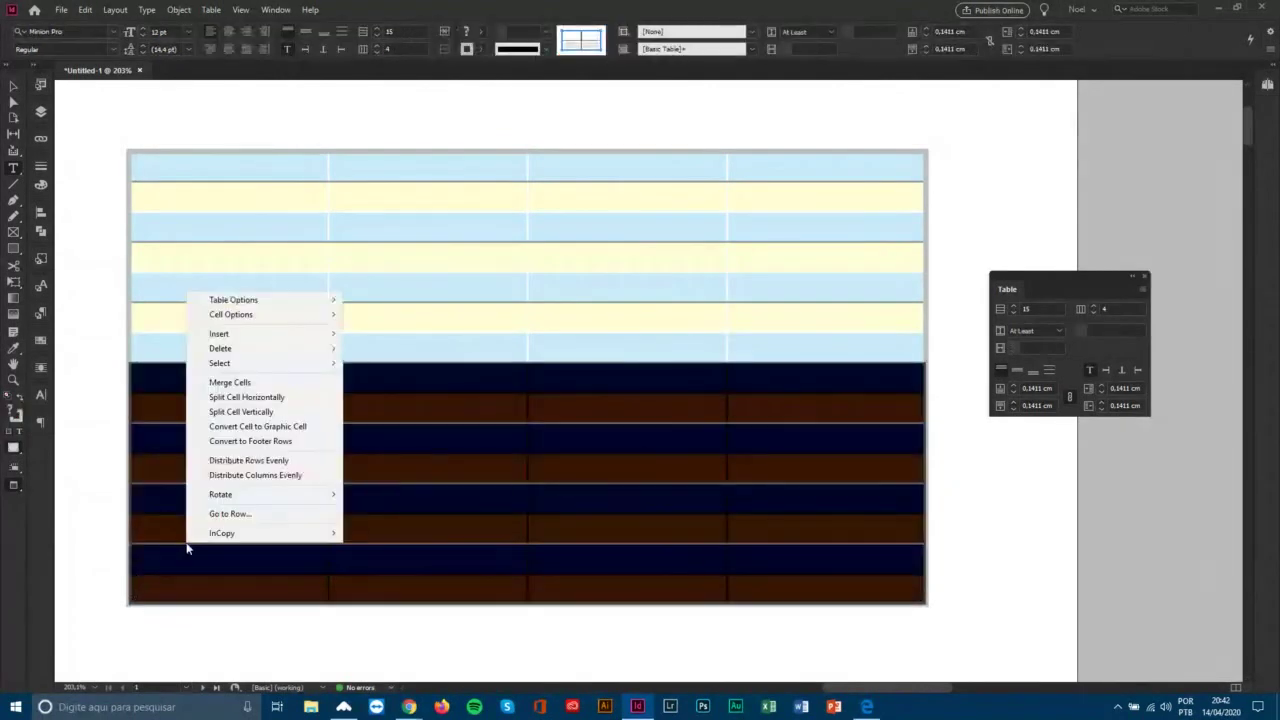
mouse_move(257, 350)
left_click(390, 347)
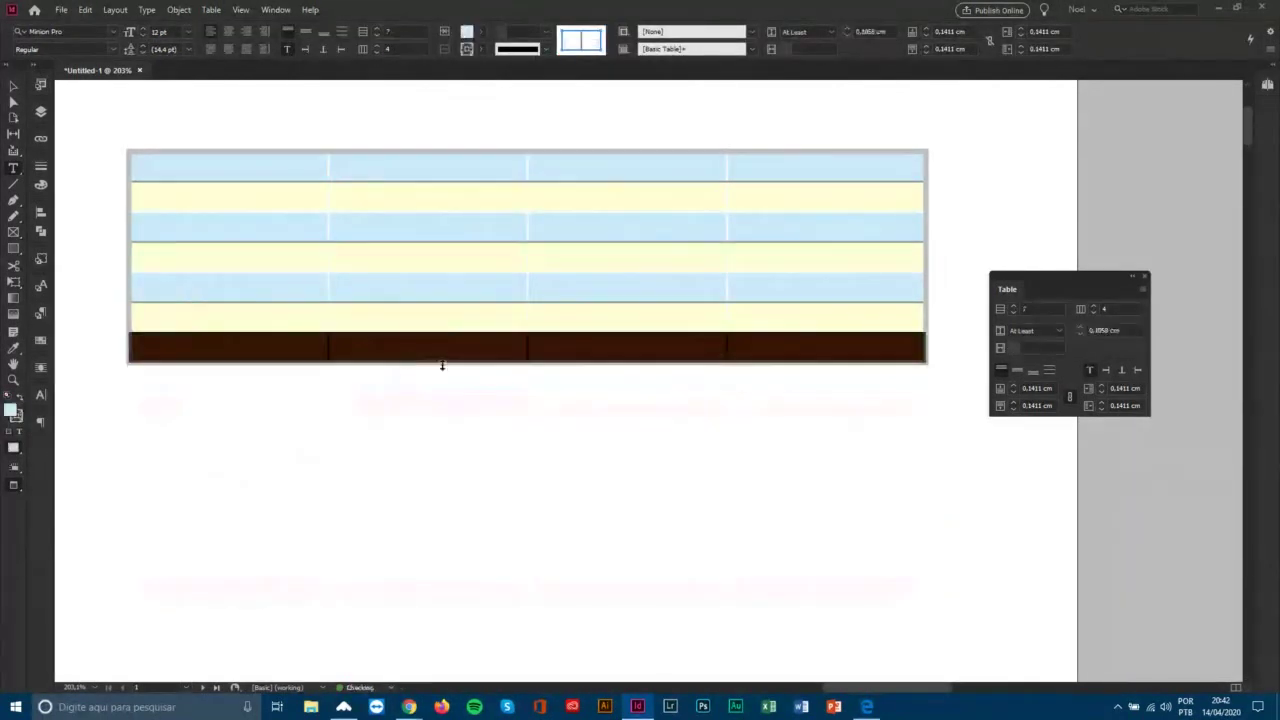
left_click(470, 348)
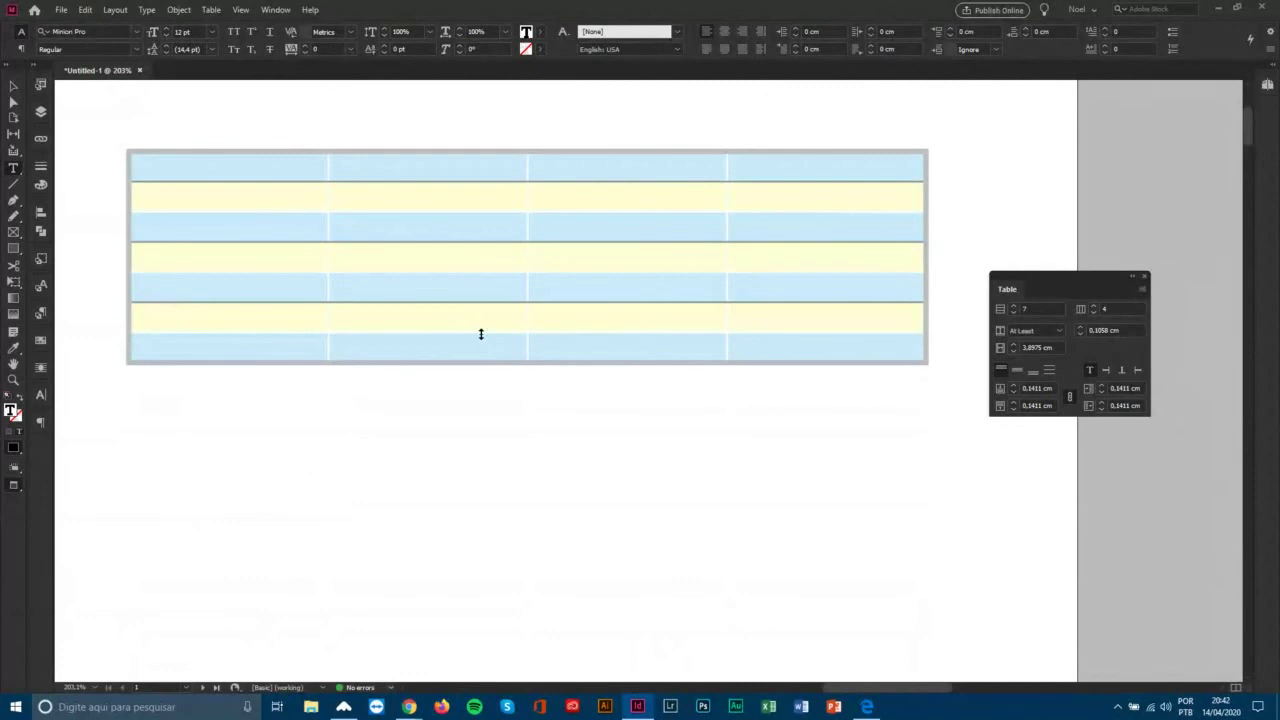
left_click_drag(480, 334, 499, 574)
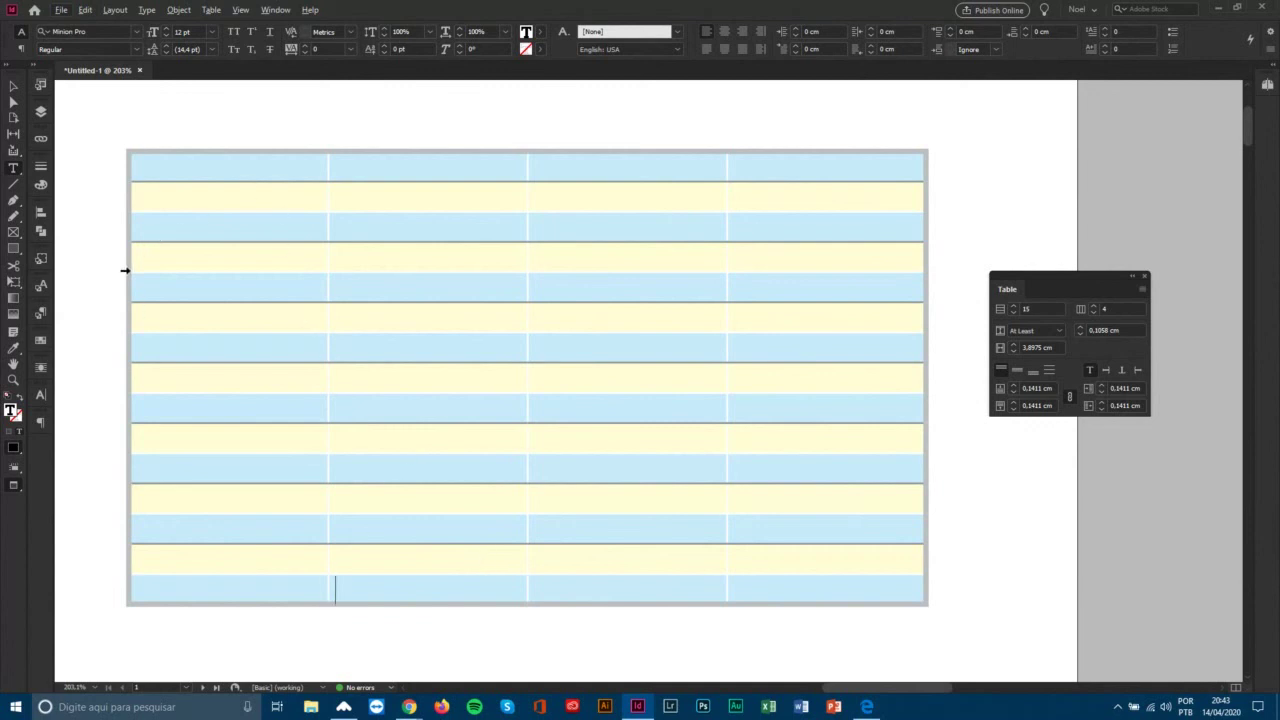
Delete every row from the fourth to the last and extend the table with new rows to 15 in total.
left_click_drag(123, 271, 190, 592)
right_click(191, 595)
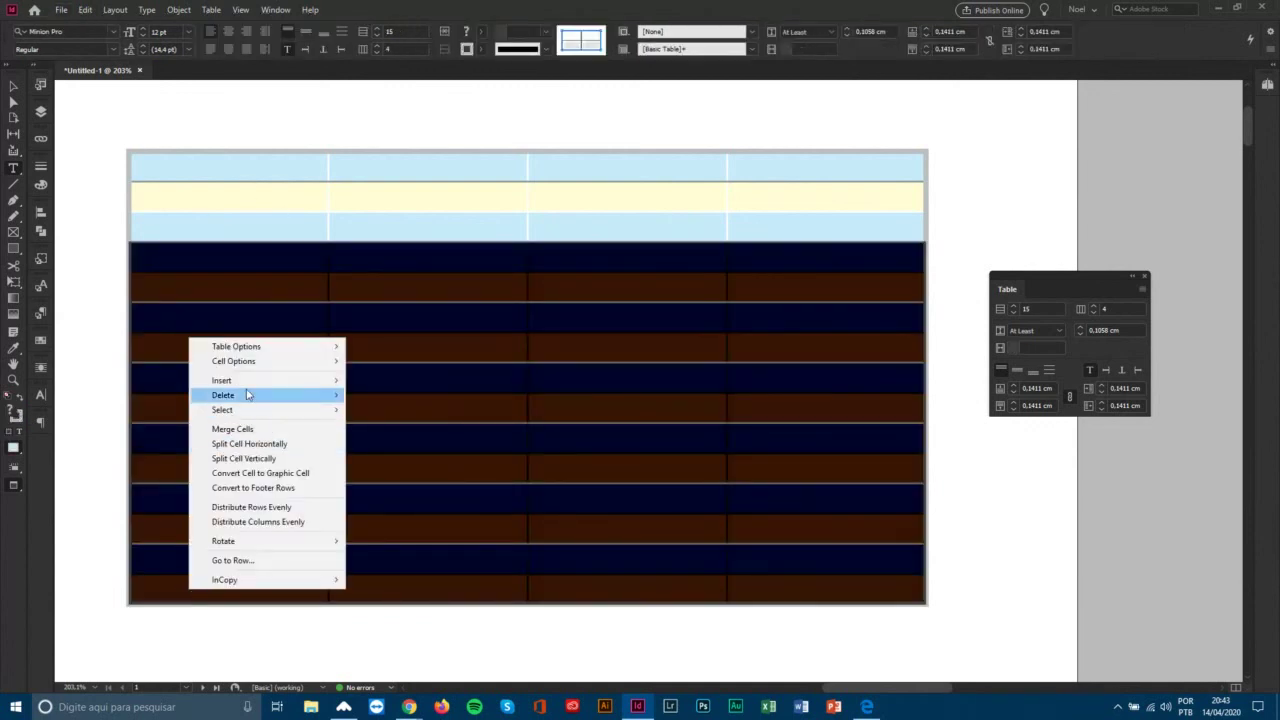
mouse_move(317, 398)
left_click(393, 396)
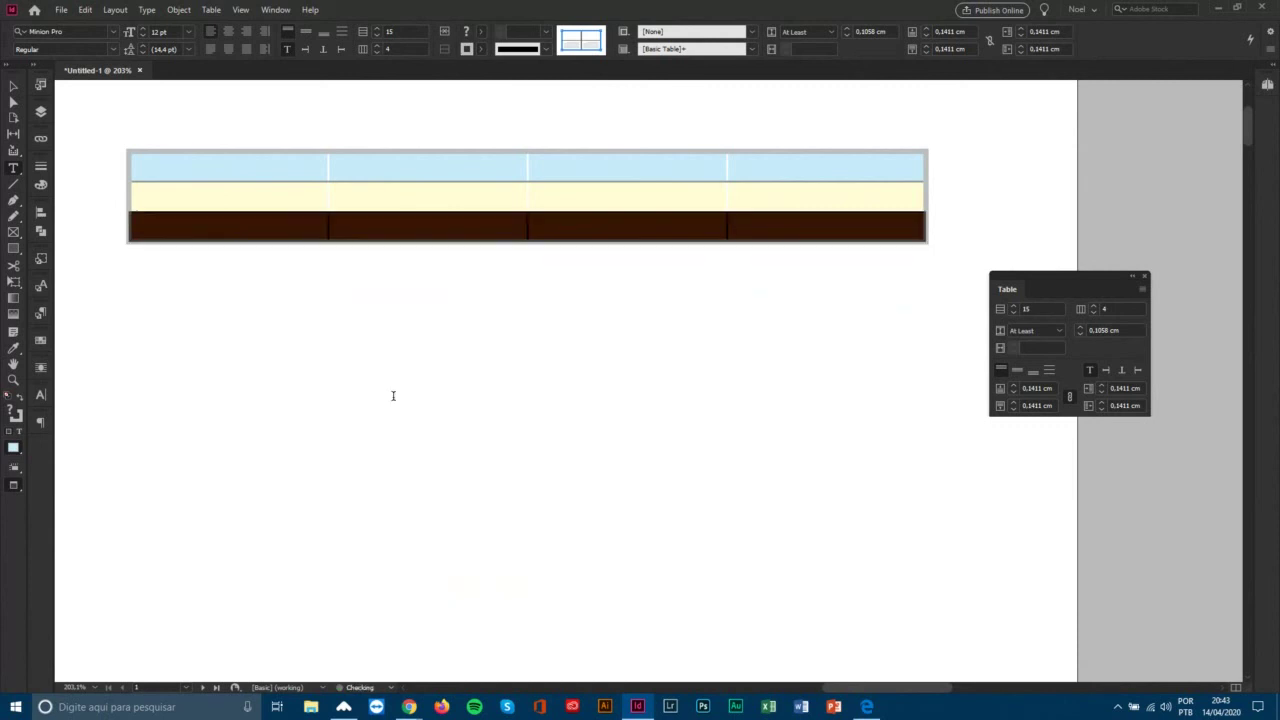
left_click(489, 230)
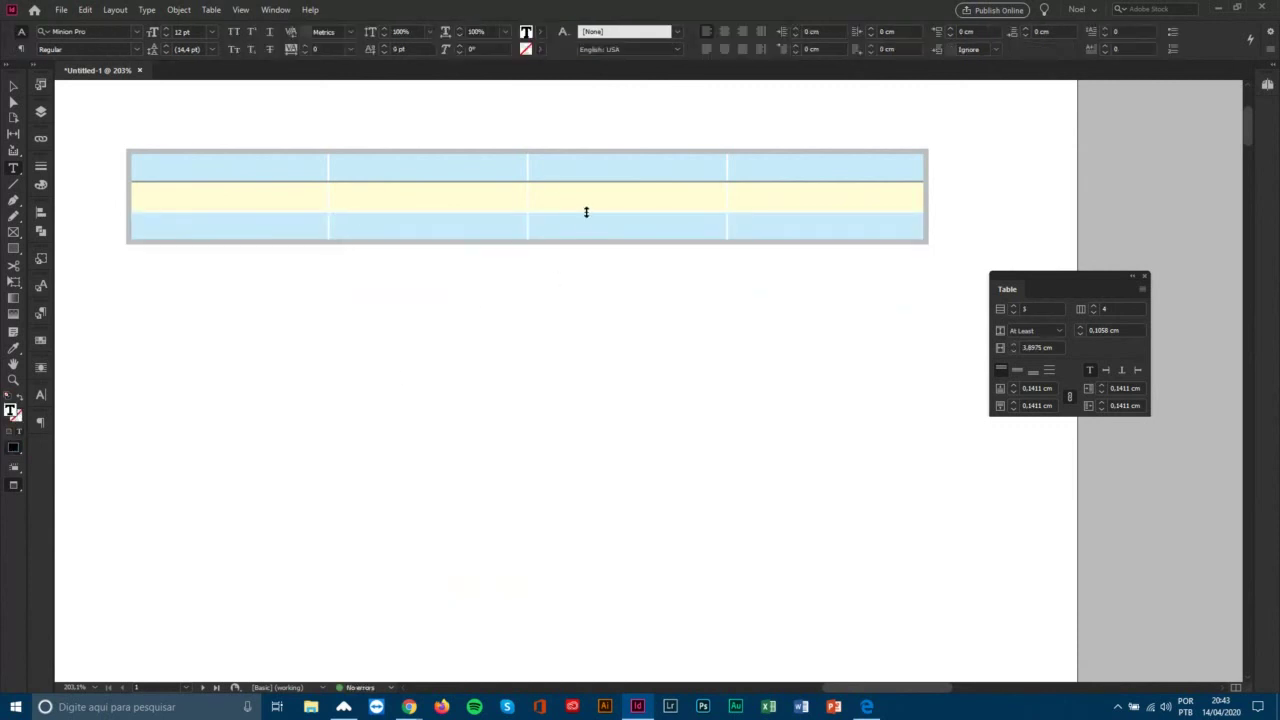
left_click_drag(586, 212, 600, 566)
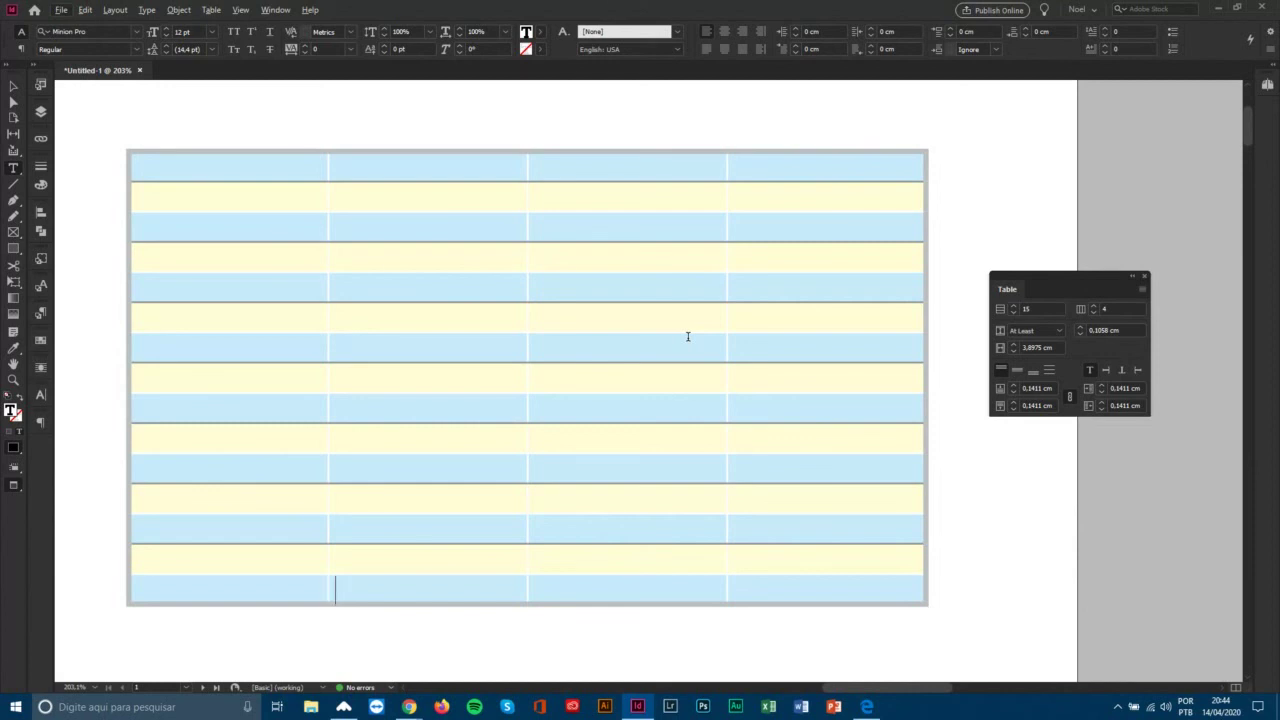
Reopen the table's options from its first cell and set the alternating fill pattern to None.
left_click(199, 170)
mouse_move(1120, 278)
left_mouse_down()
mouse_move(1096, 276)
mouse_move(1108, 276)
left_mouse_up()
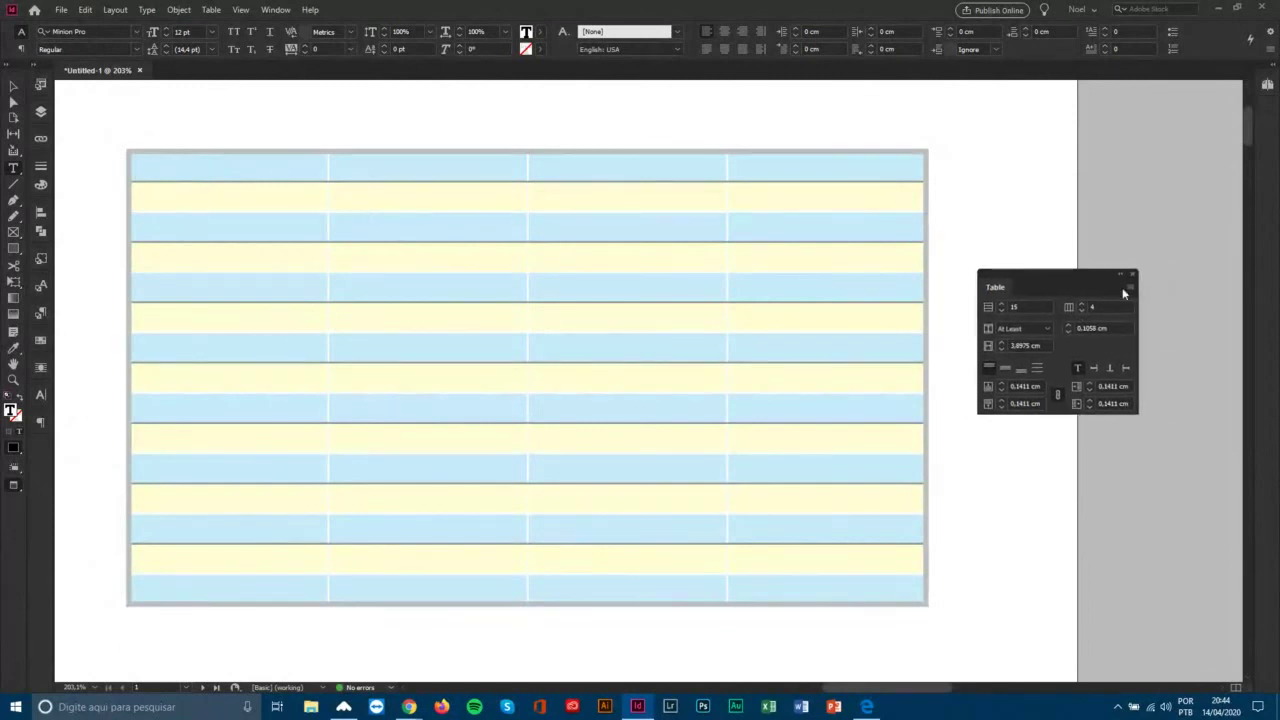
left_click(1131, 290)
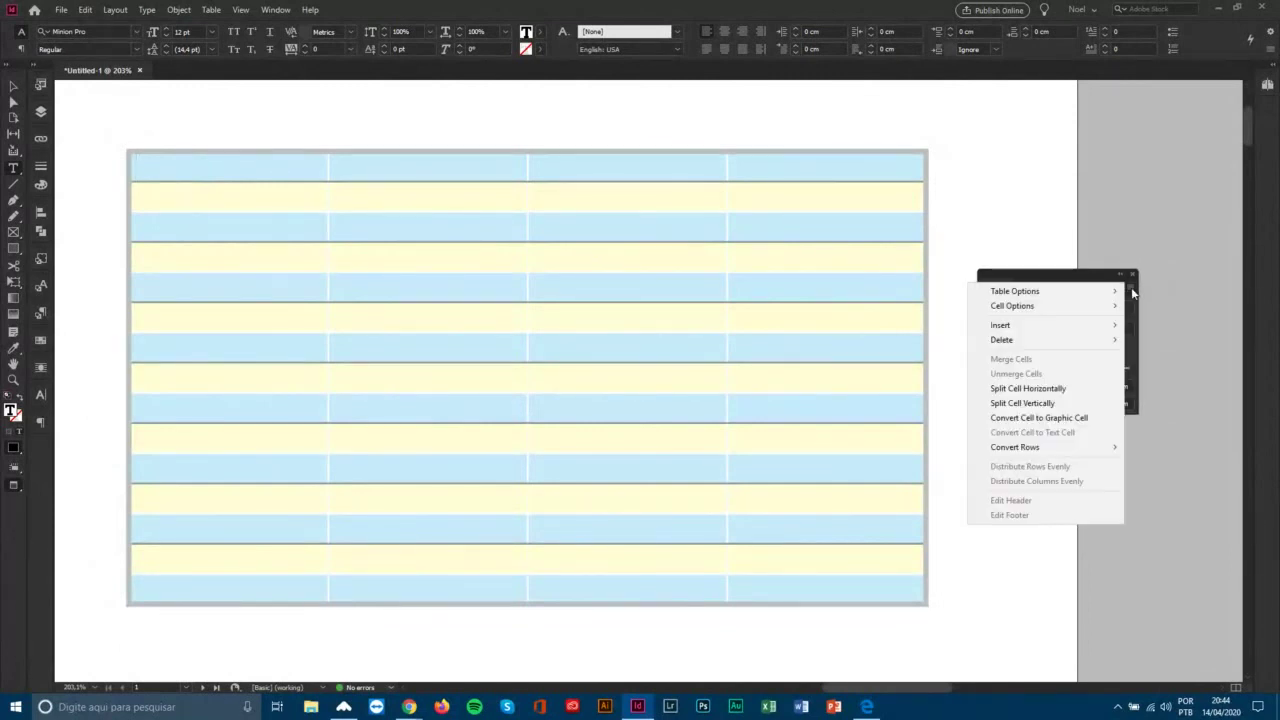
mouse_move(1015, 291)
left_click(820, 336)
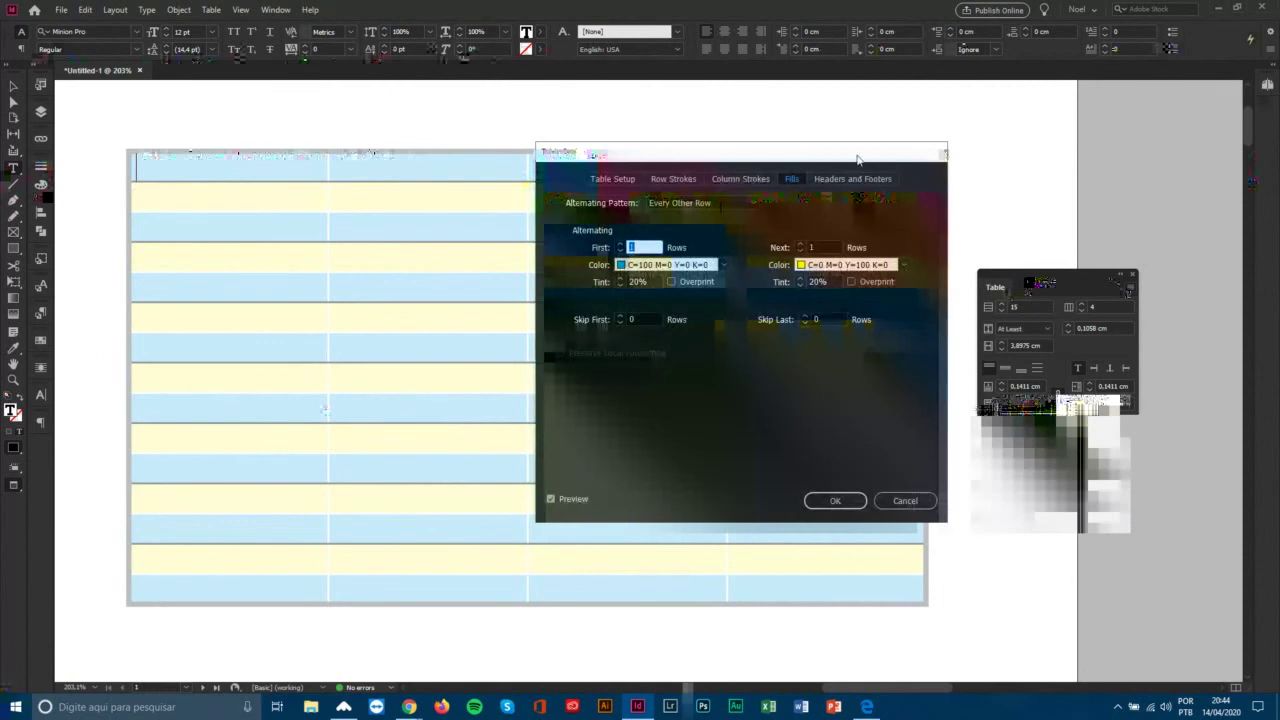
left_click_drag(857, 155, 1126, 162)
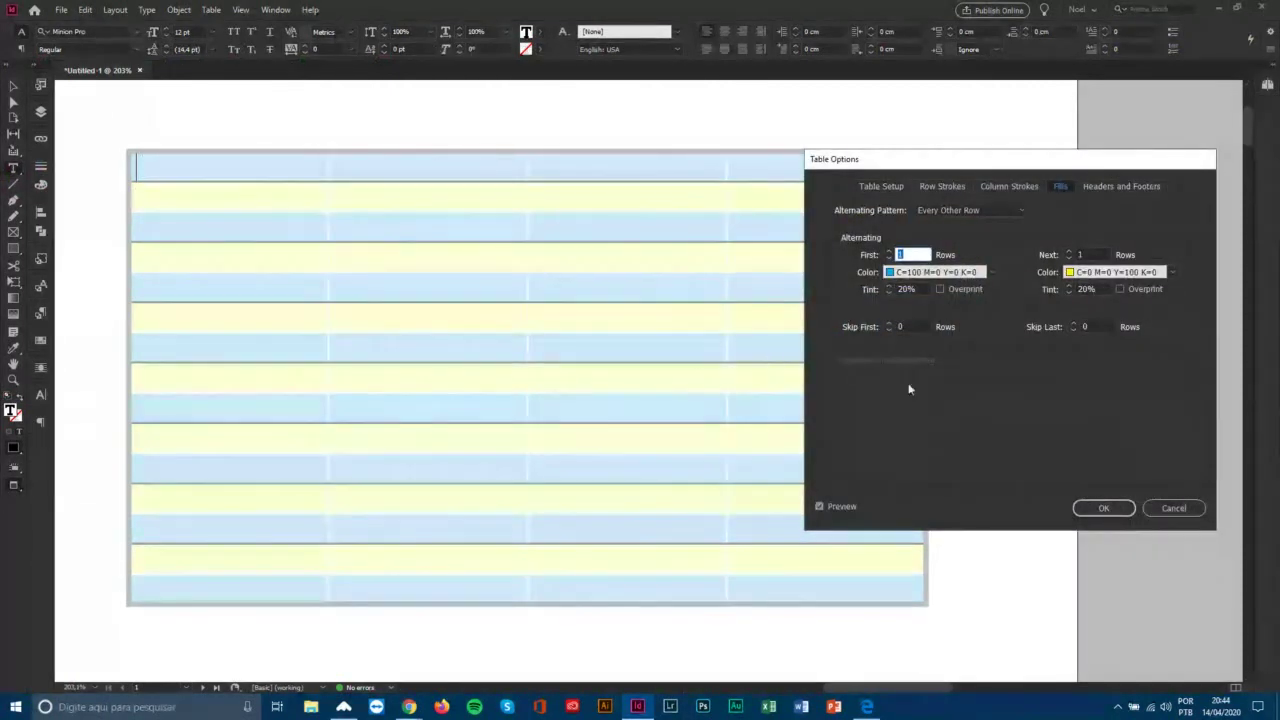
left_click(978, 209)
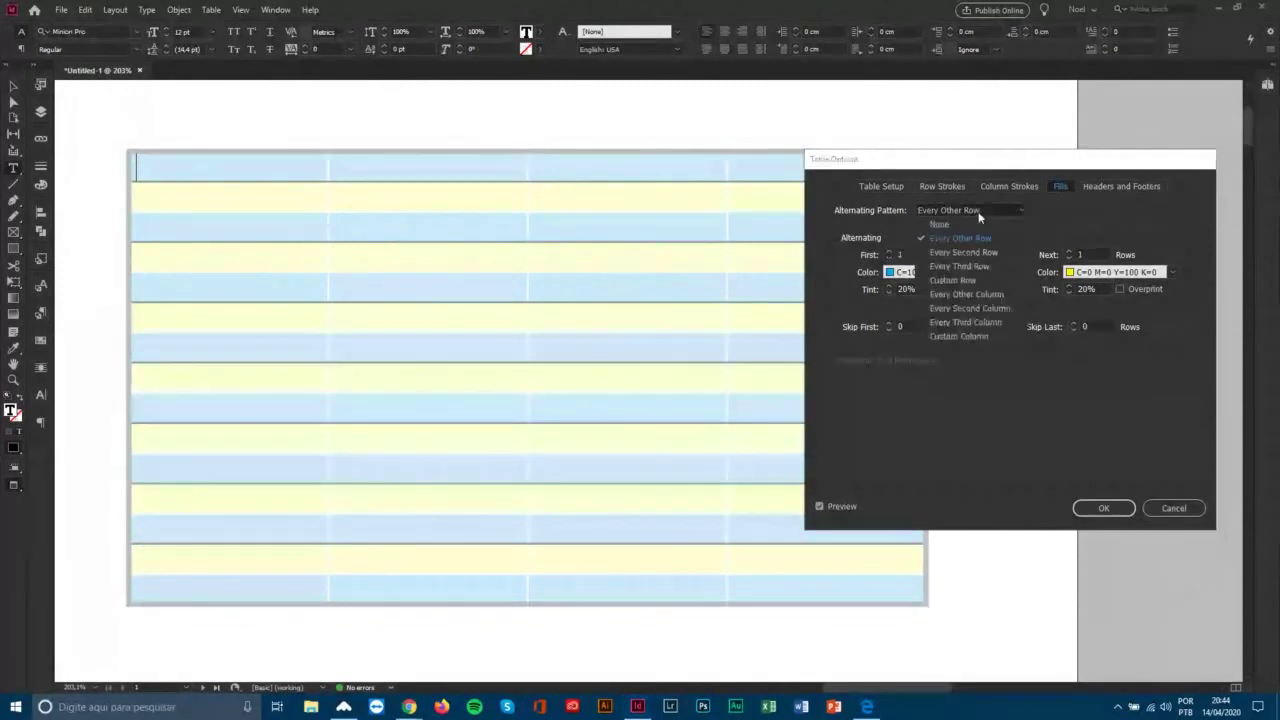
left_click(945, 222)
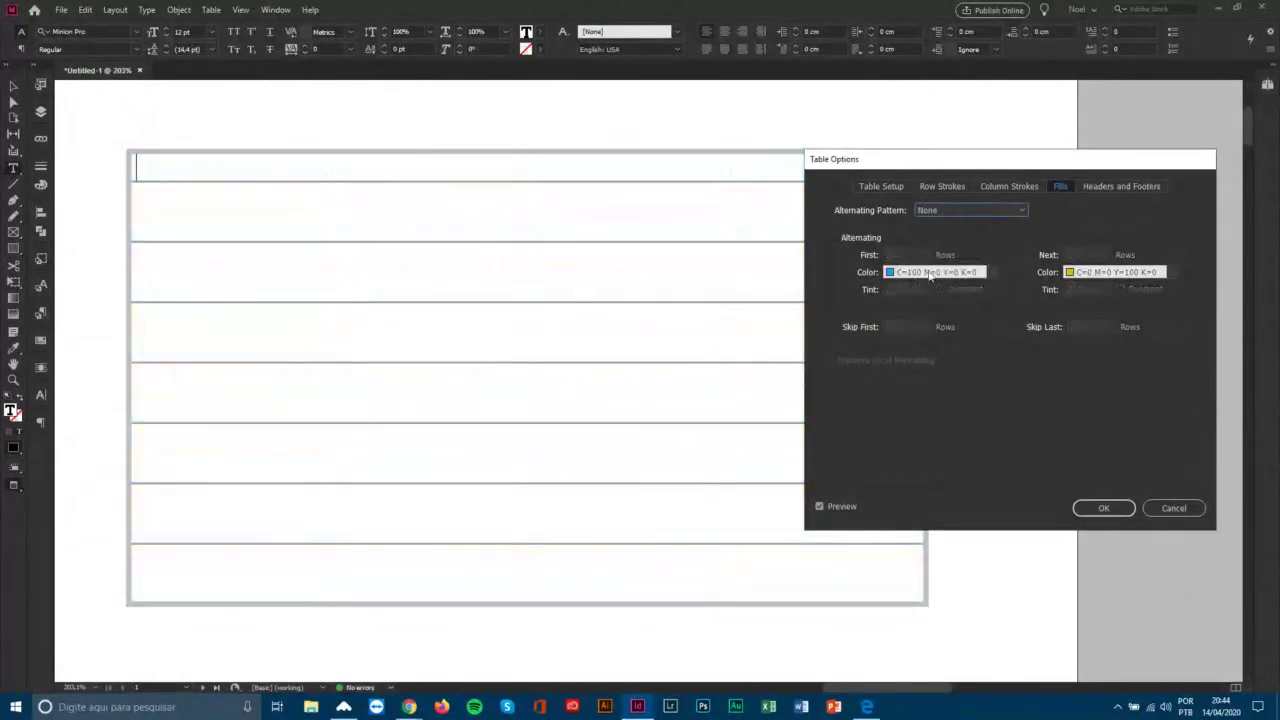
Review the row and column stroke settings and set the alternating fill pattern to Every Other Row.
left_click(1004, 186)
left_click(928, 187)
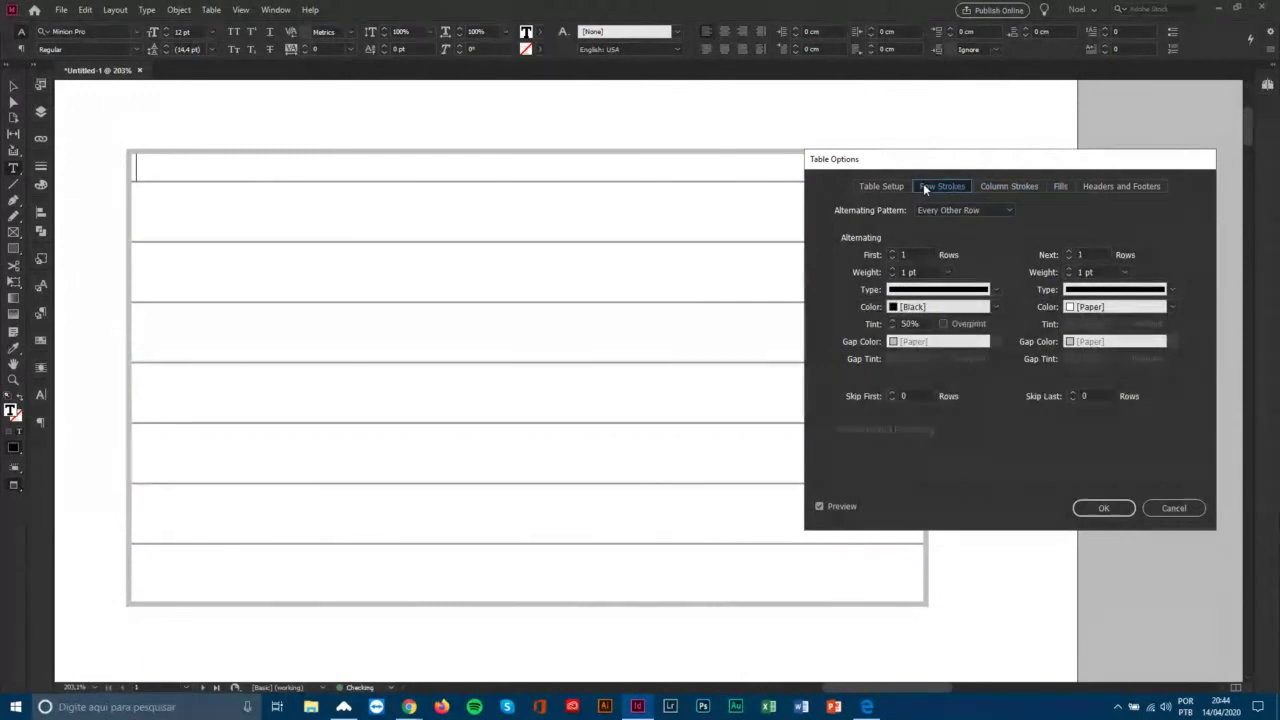
left_click(1000, 185)
left_click(1062, 186)
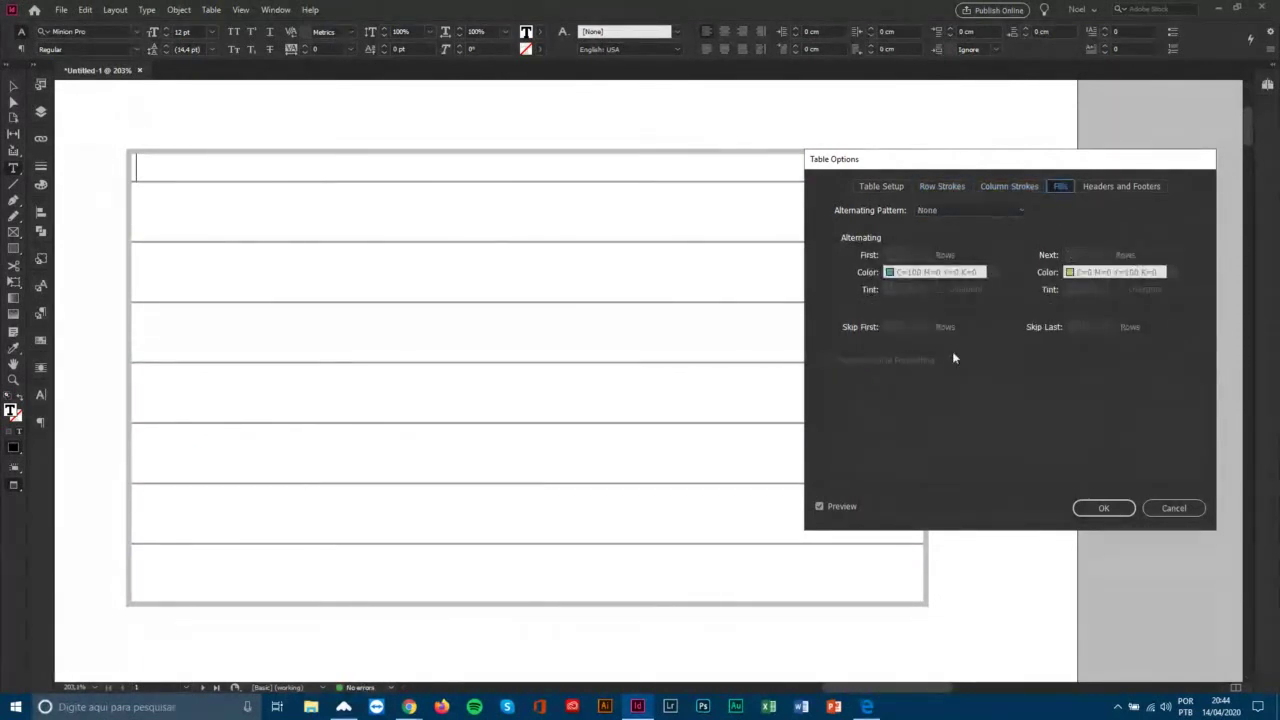
left_click(930, 211)
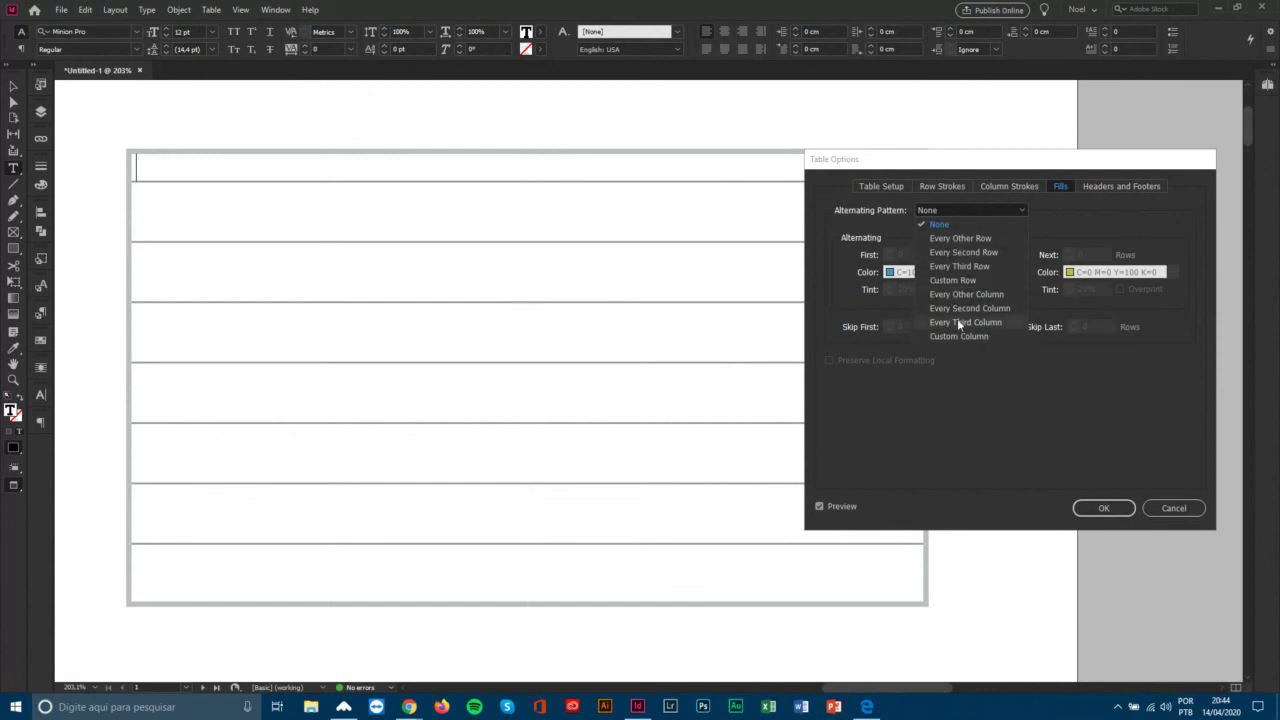
left_click(961, 238)
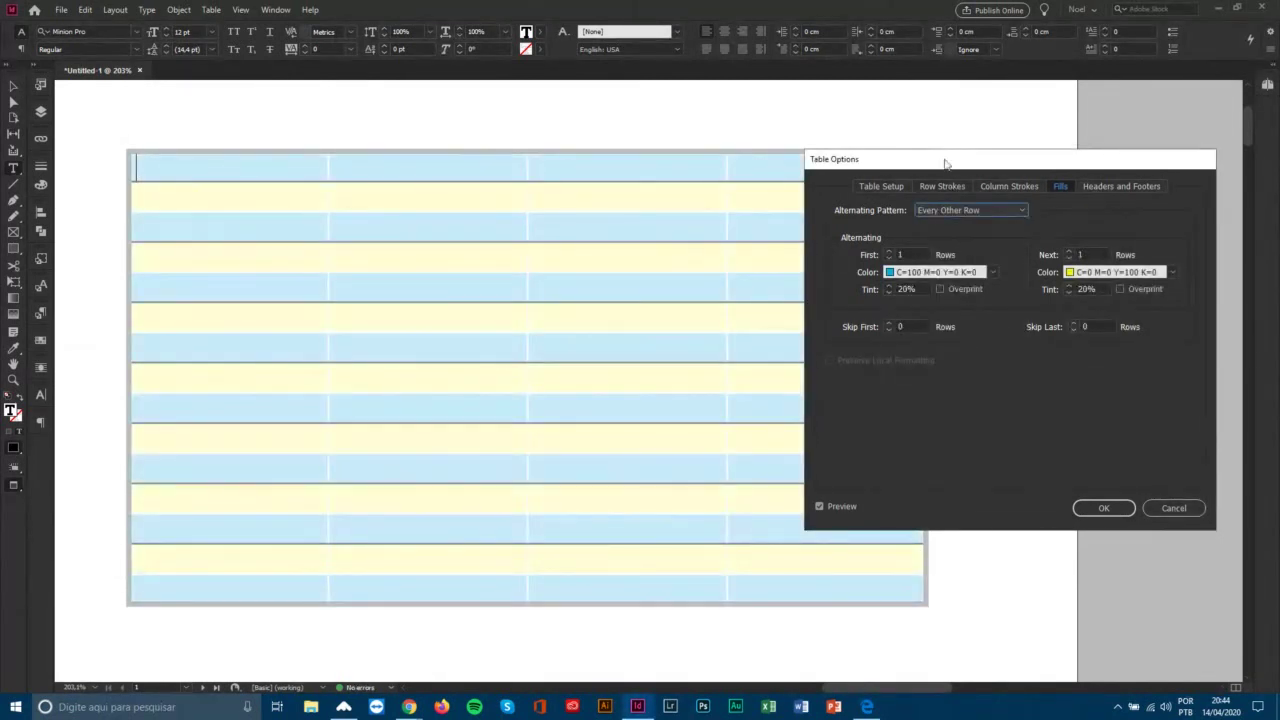
left_click_drag(950, 160, 926, 193)
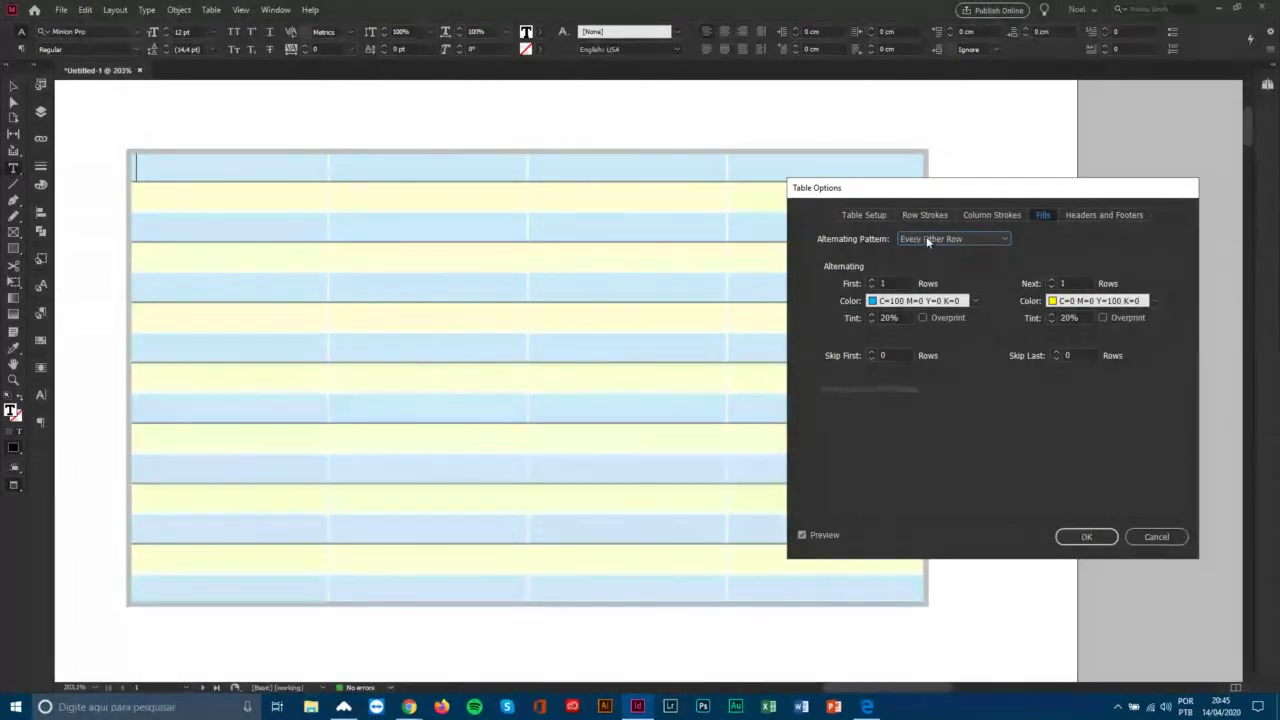
Try [Registration] as the first alternating fill color, restore C=100 M=0 Y=0 K=0, and check the second fill's color choices.
left_click(928, 302)
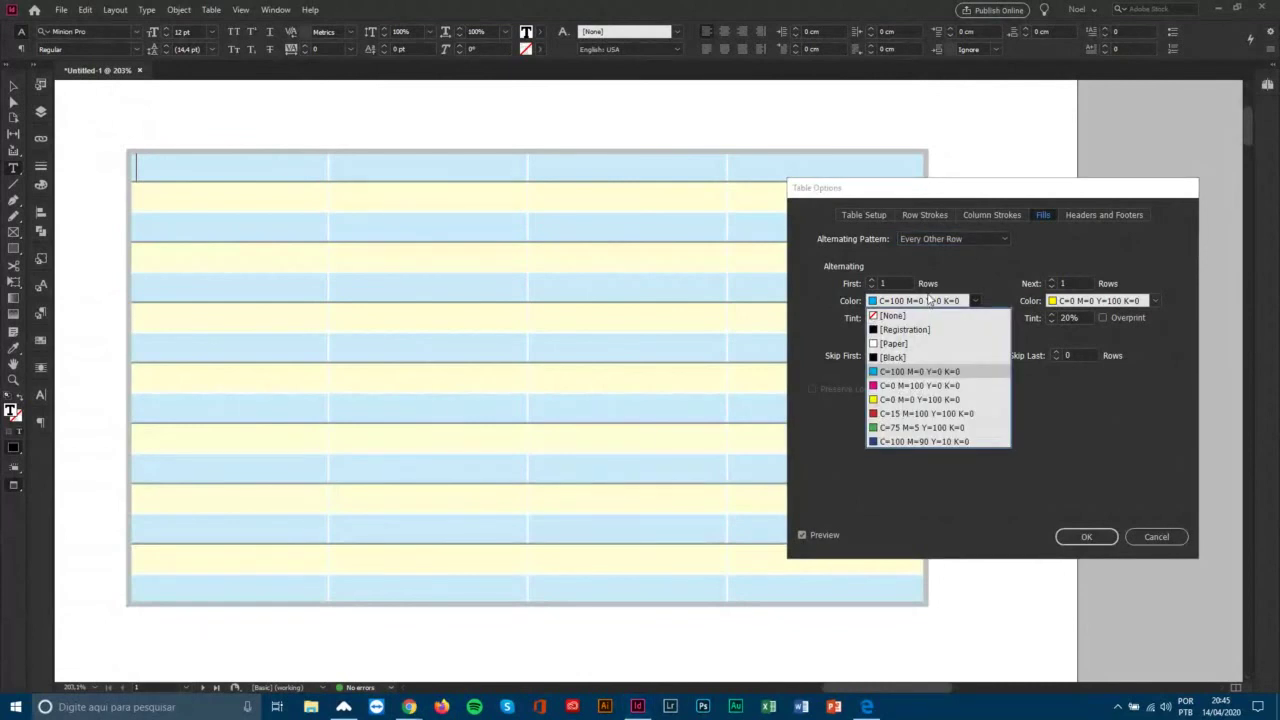
left_click(912, 368)
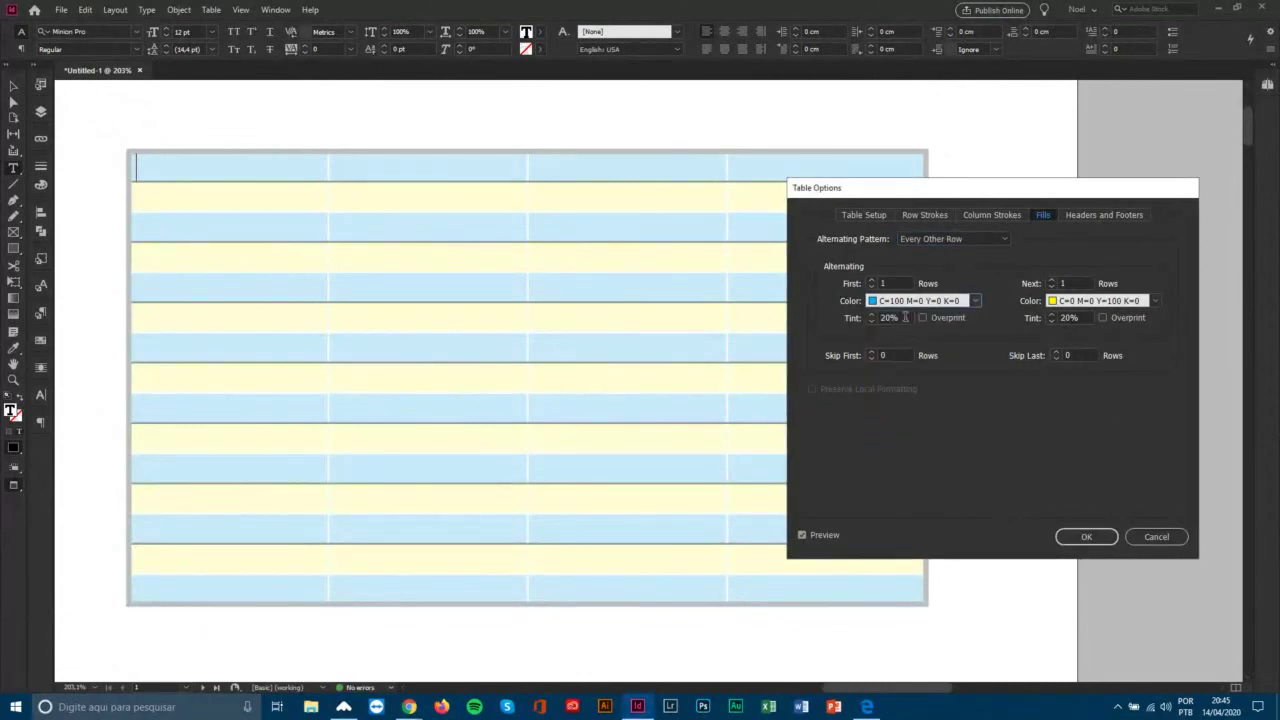
key("Tab")
left_click(909, 302)
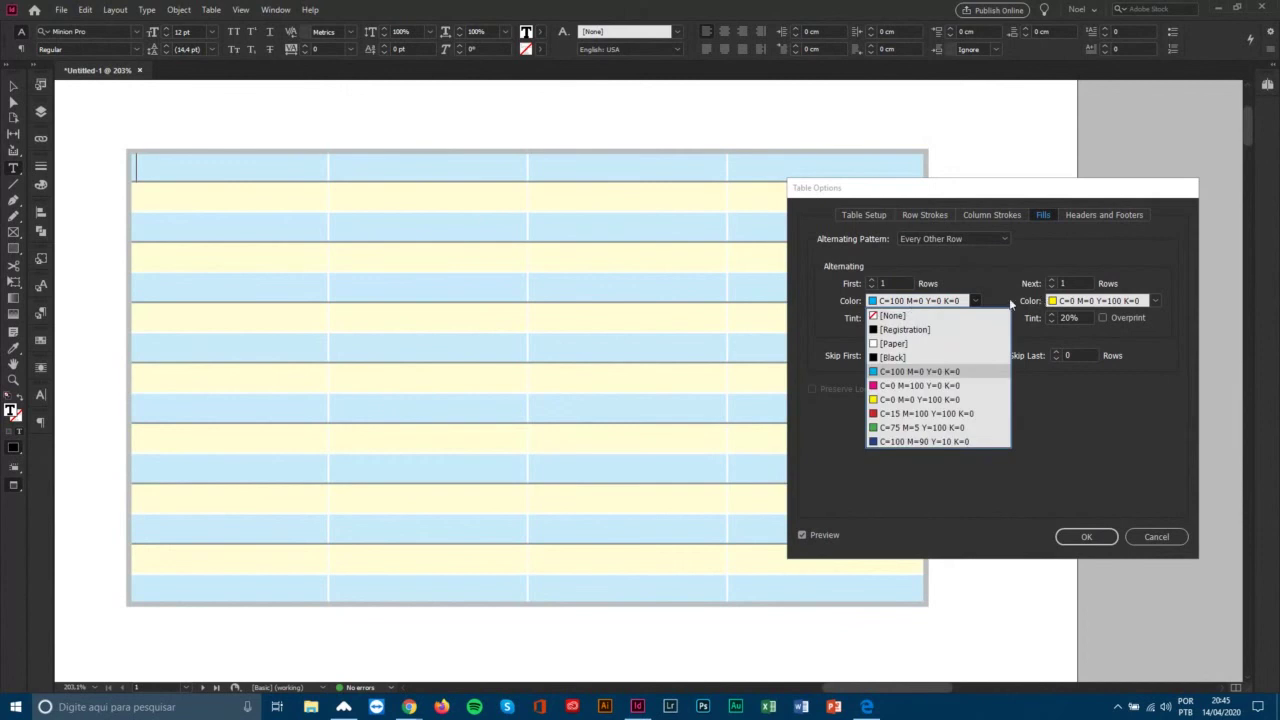
left_click(912, 325)
left_click(912, 302)
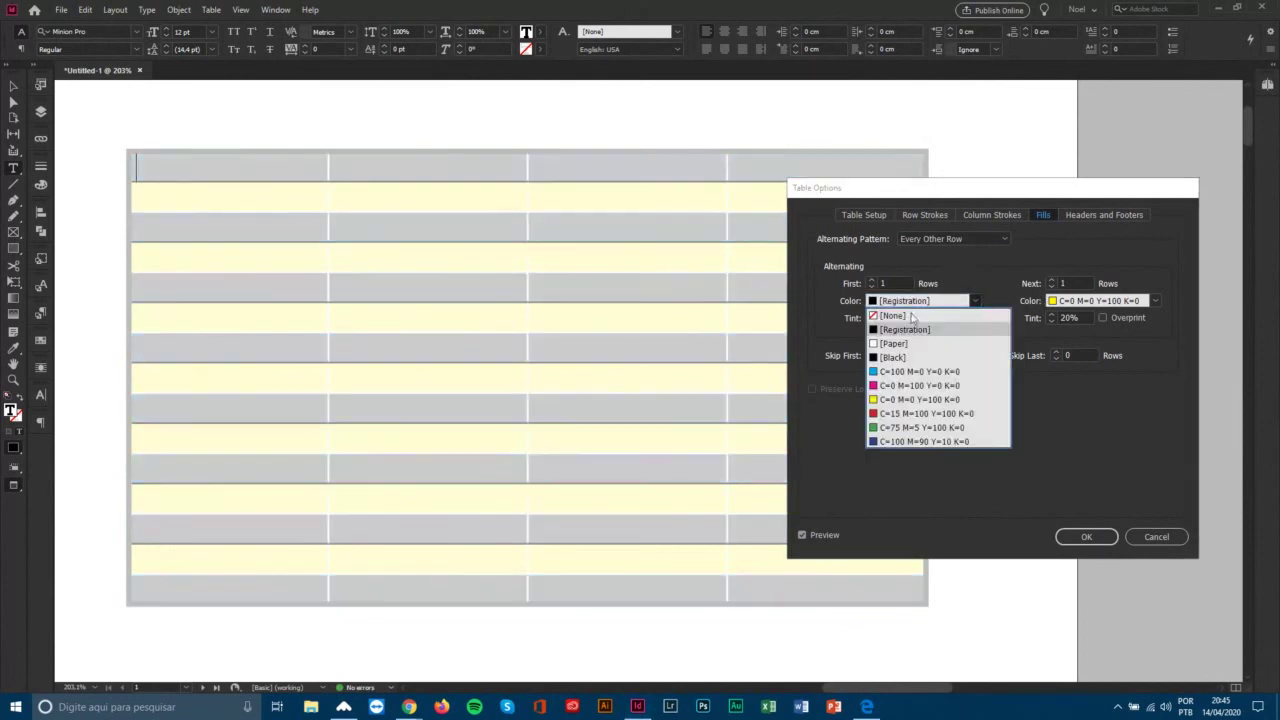
left_click(912, 368)
left_click(1073, 302)
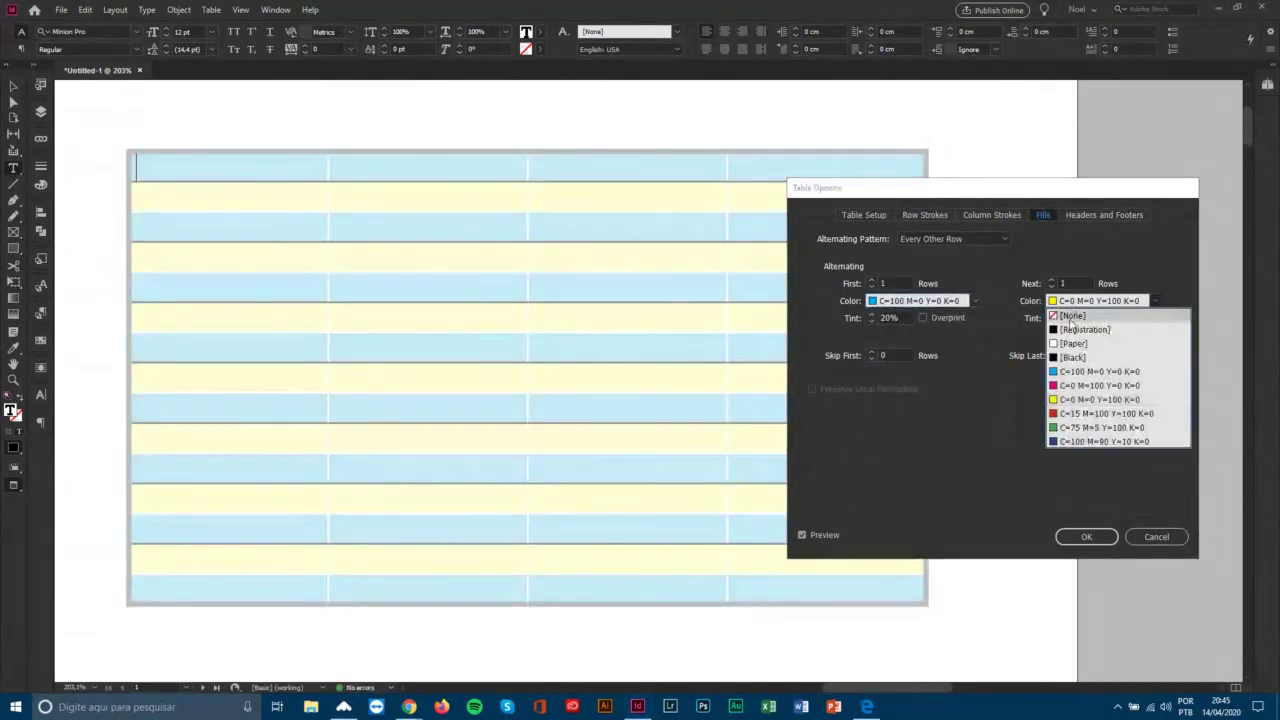
left_click(1073, 302)
Try alternating the fills every two rows and every three rows, raising both the first and next row counts.
left_click(870, 281)
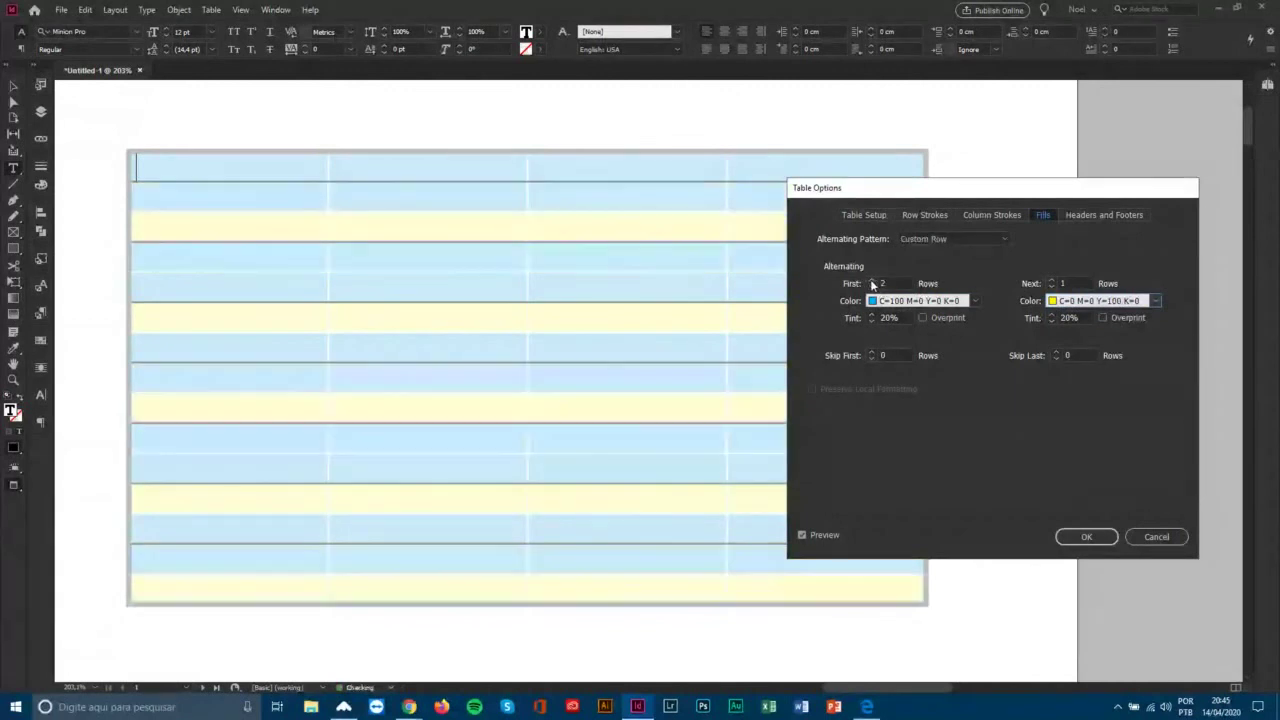
left_click(1052, 281)
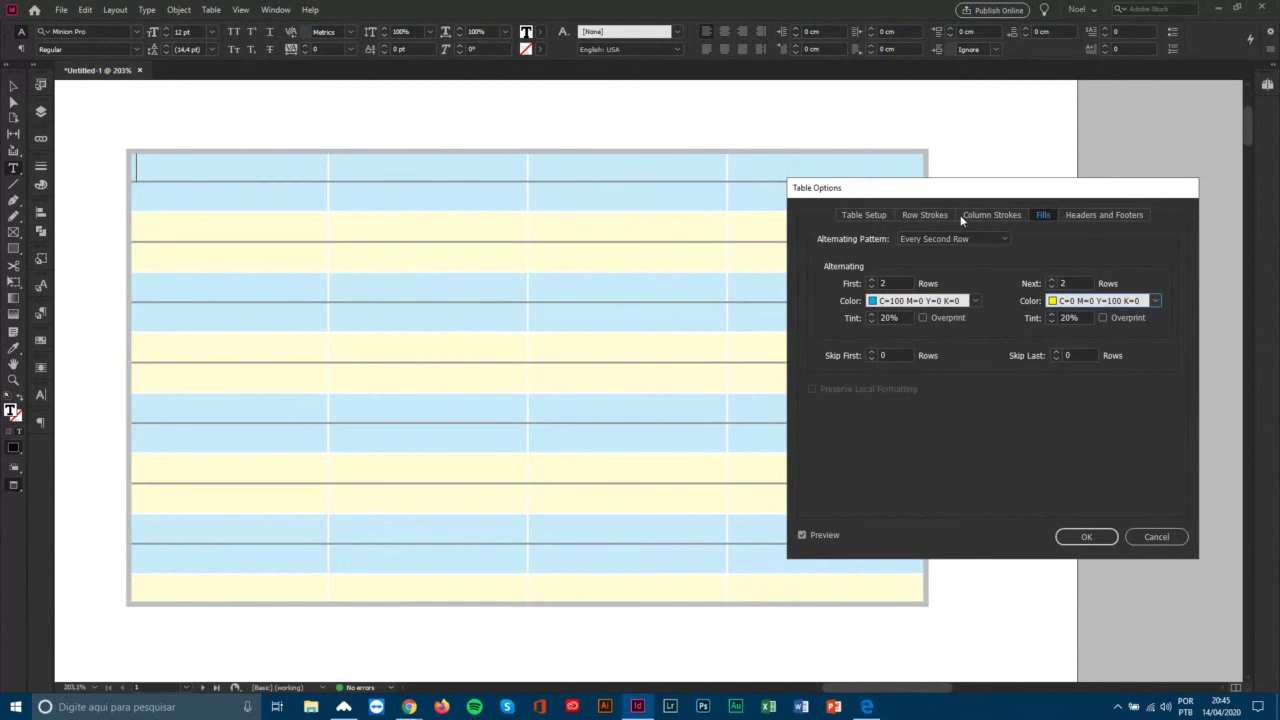
left_click(980, 237)
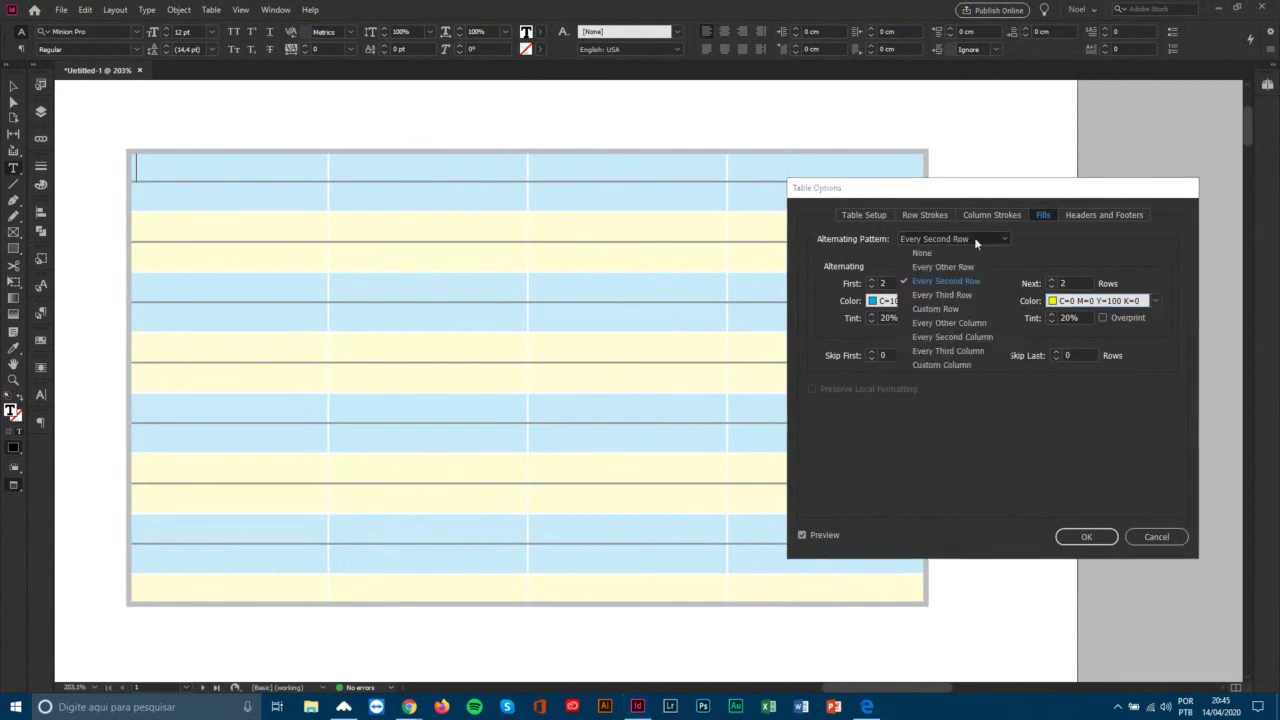
left_click(884, 282)
left_click(871, 281)
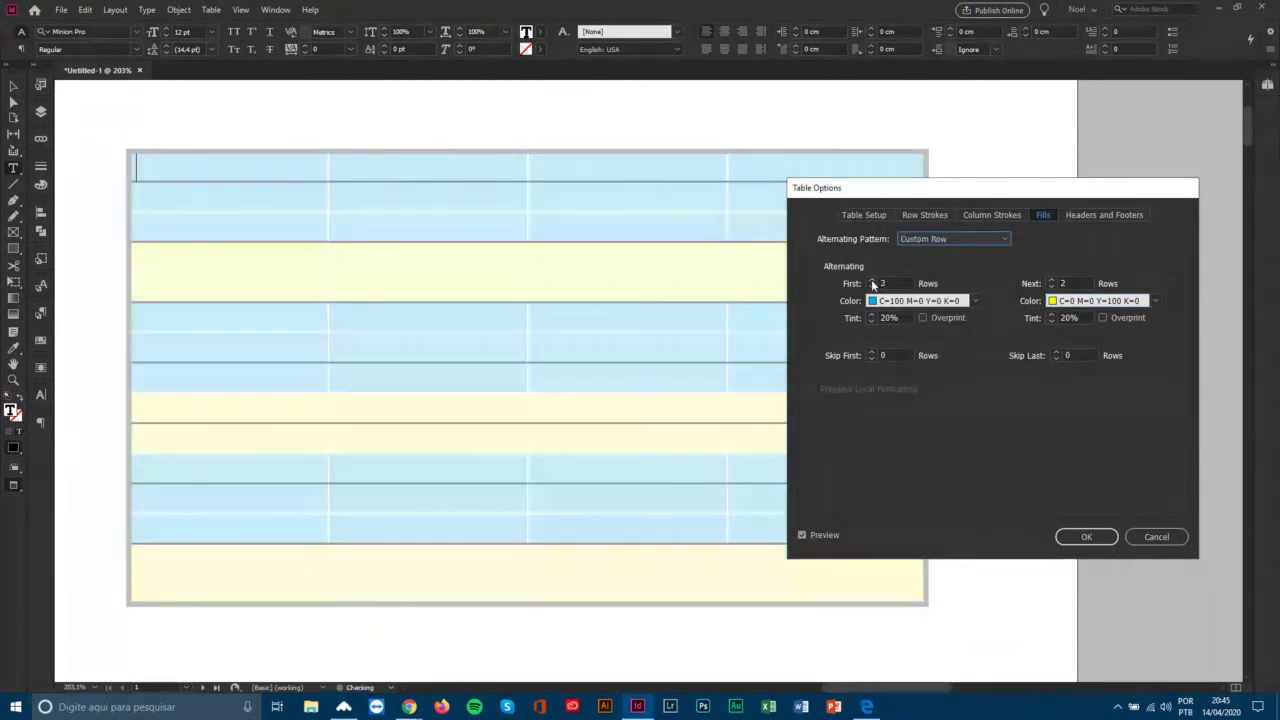
left_click(1052, 281)
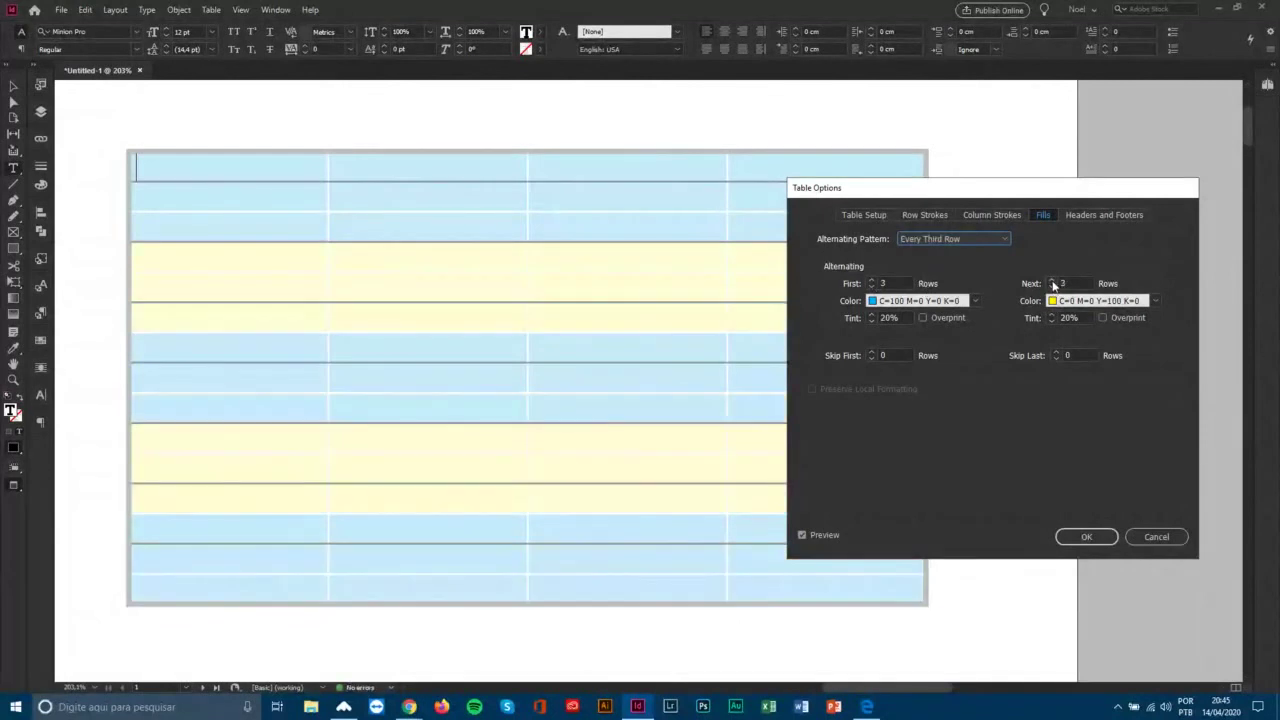
Try uneven alternating fills, with three first rows to one next row and two first rows to three next rows.
left_click(1051, 288)
left_click(1051, 288)
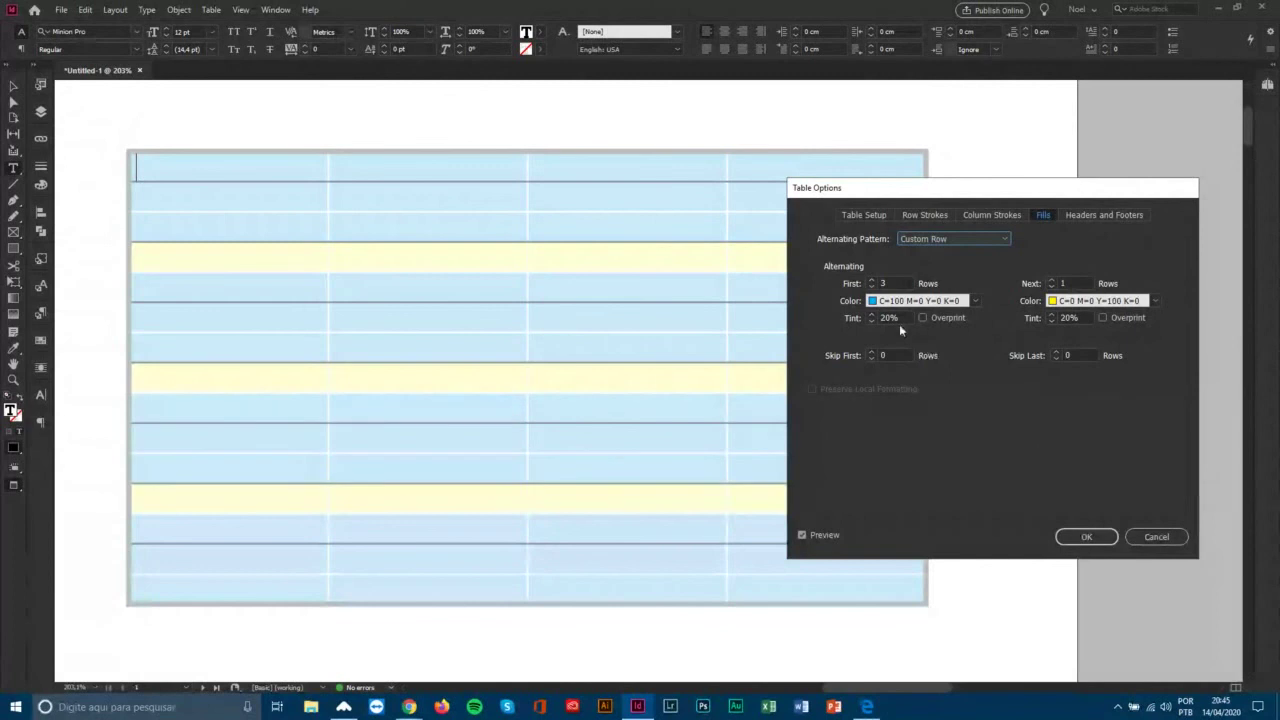
left_click(871, 281)
left_click(871, 288)
left_click(871, 288)
left_click(1051, 281)
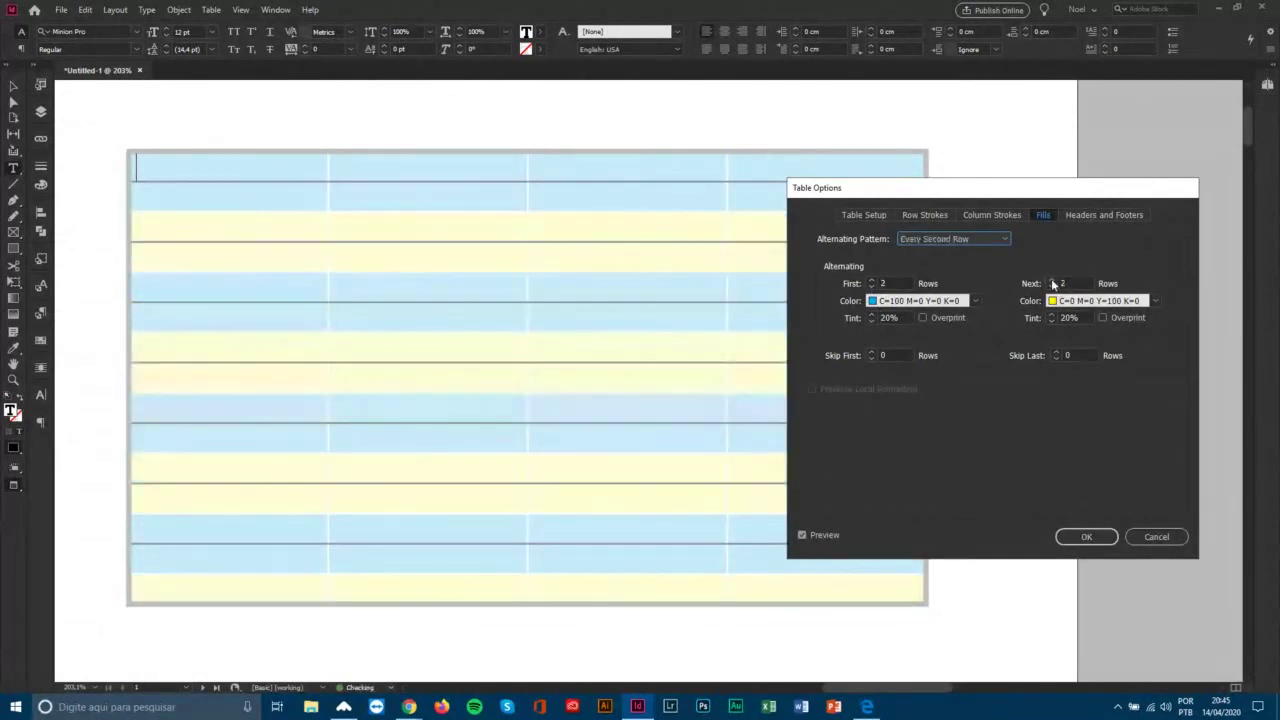
left_click(1051, 281)
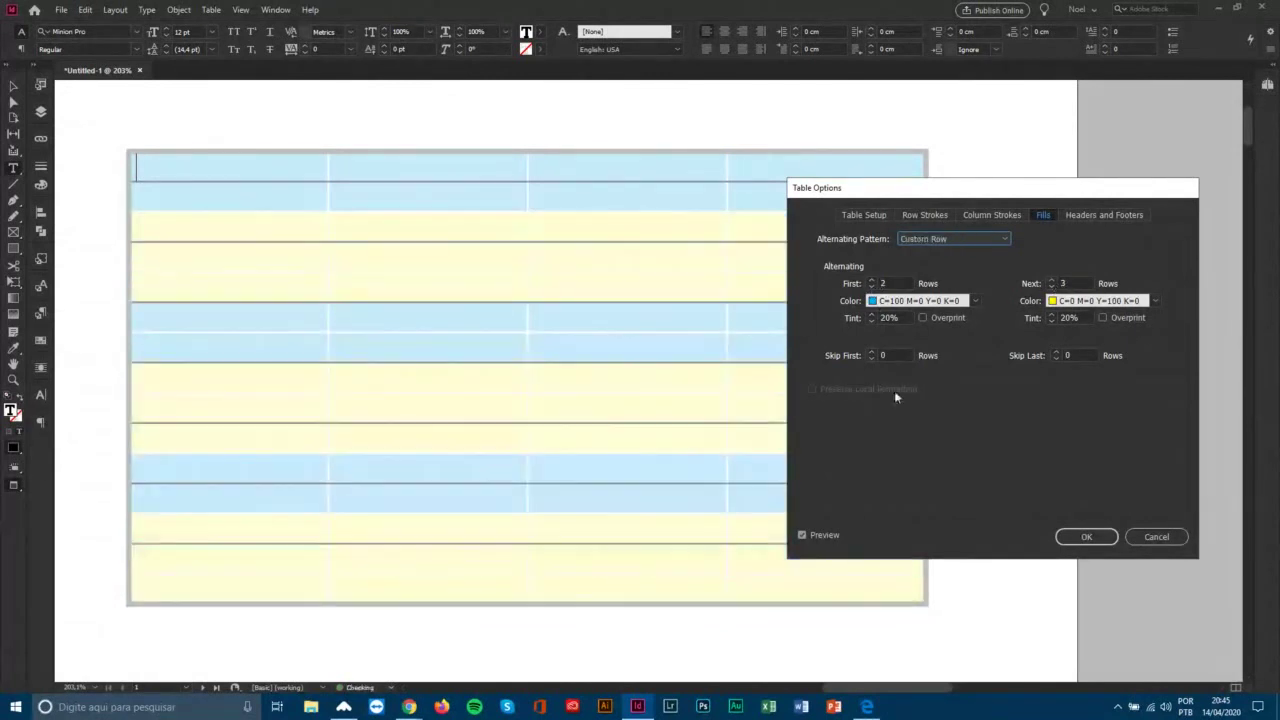
Try 0 first rows for the alternating fill and return both the first and next row counts to 1.
left_click(871, 288)
left_click(871, 288)
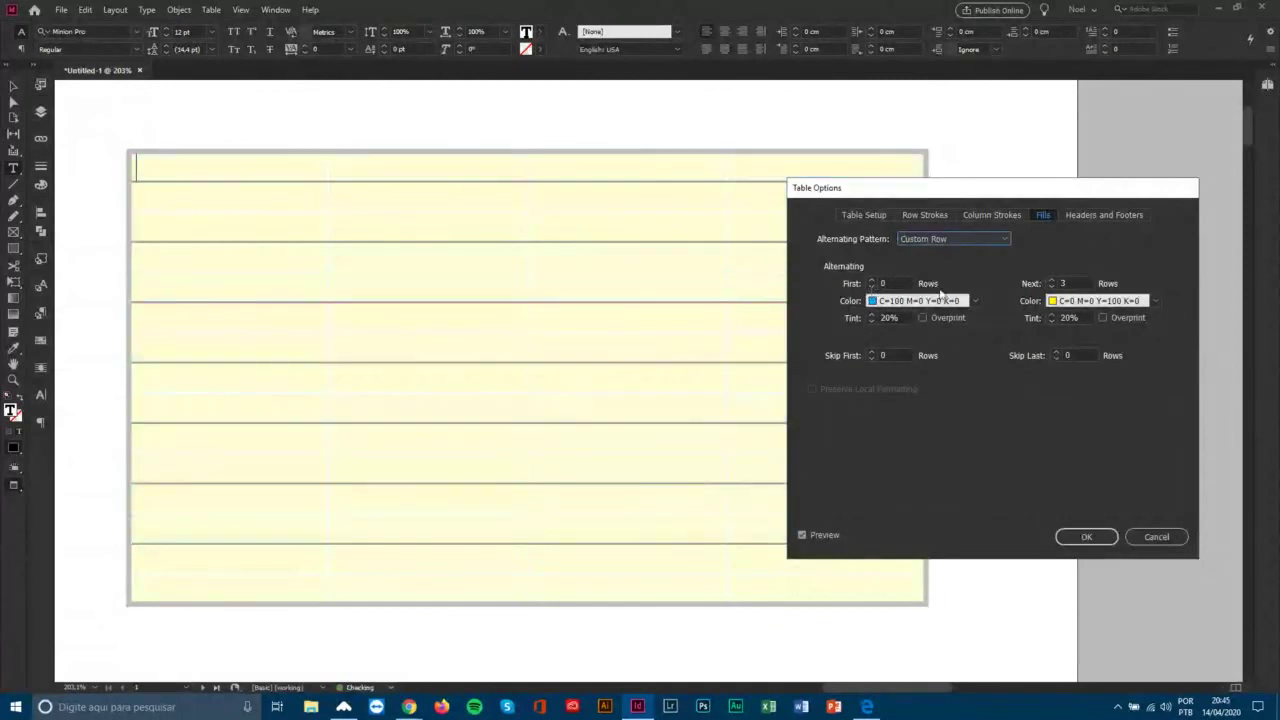
left_click(871, 281)
left_click(1052, 287)
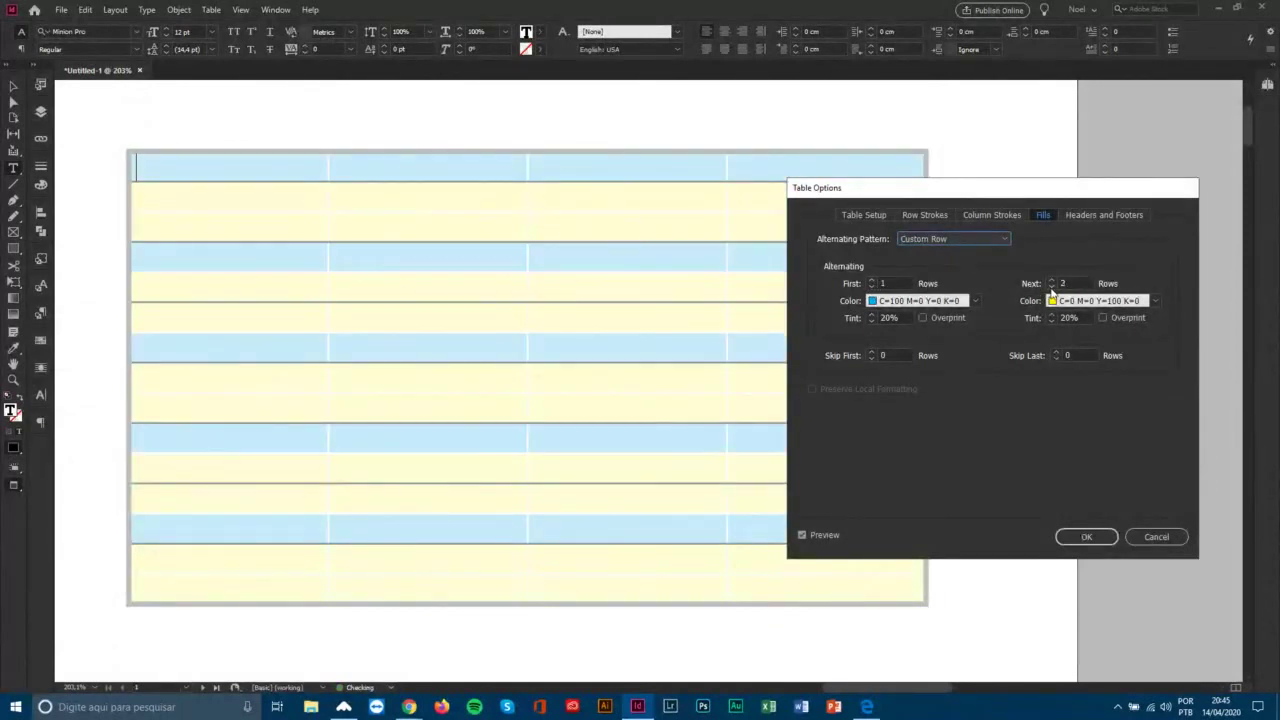
left_click(1052, 287)
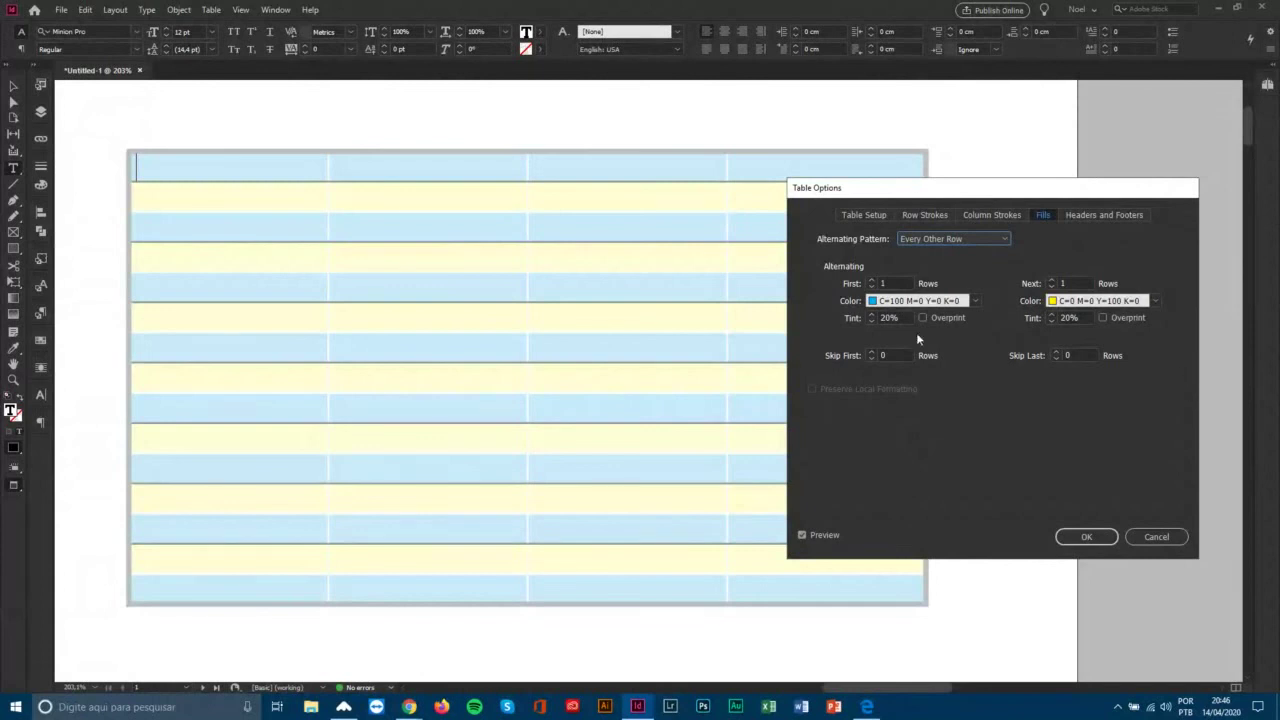
Set the table border weight to 0 pt in the table setup options.
left_click(862, 215)
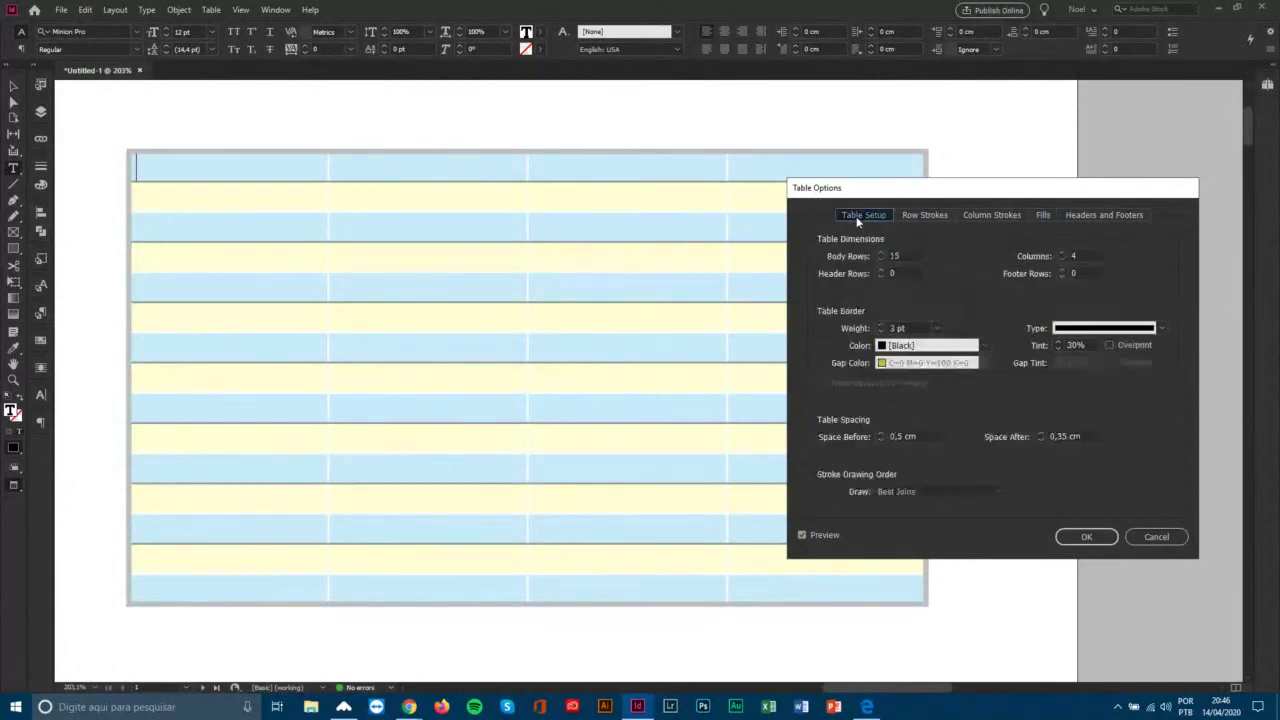
left_click(881, 332)
left_click(881, 332)
left_click(881, 332)
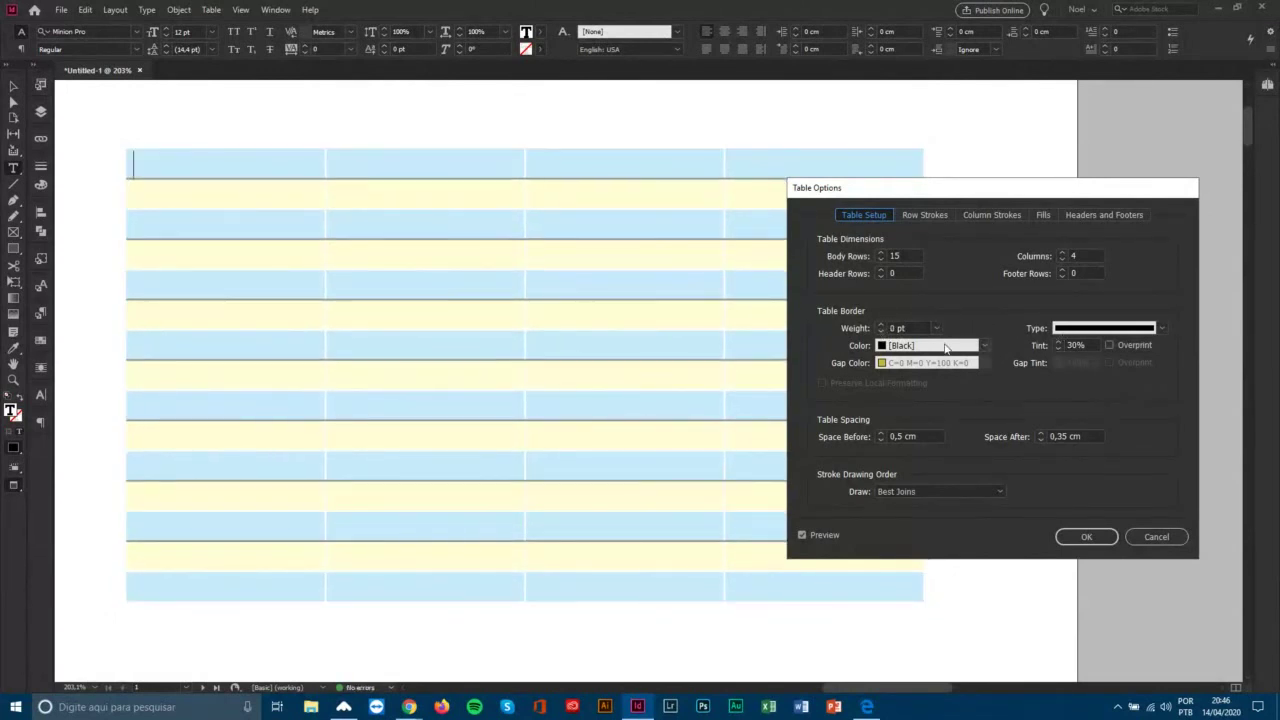
Set the table border color to [None], accept the table options and deselect the table.
left_click(945, 347)
left_click(1068, 332)
left_click(975, 350)
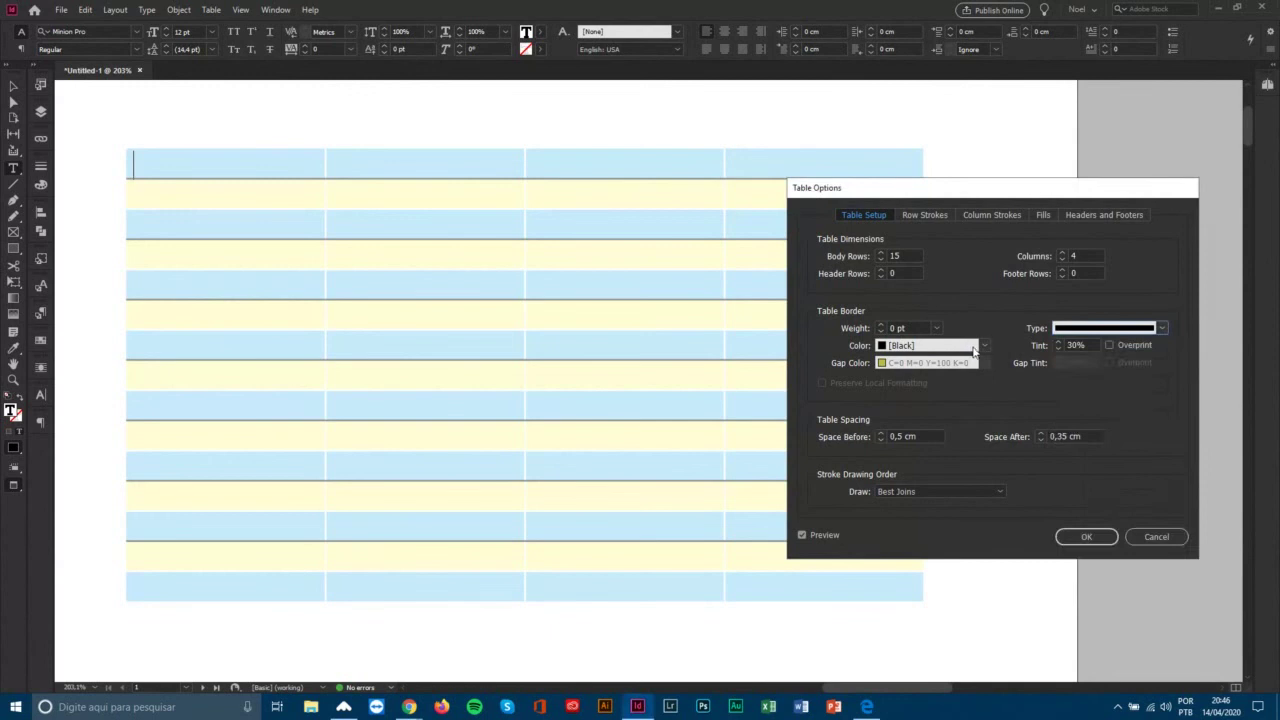
left_click(975, 350)
left_click(945, 359)
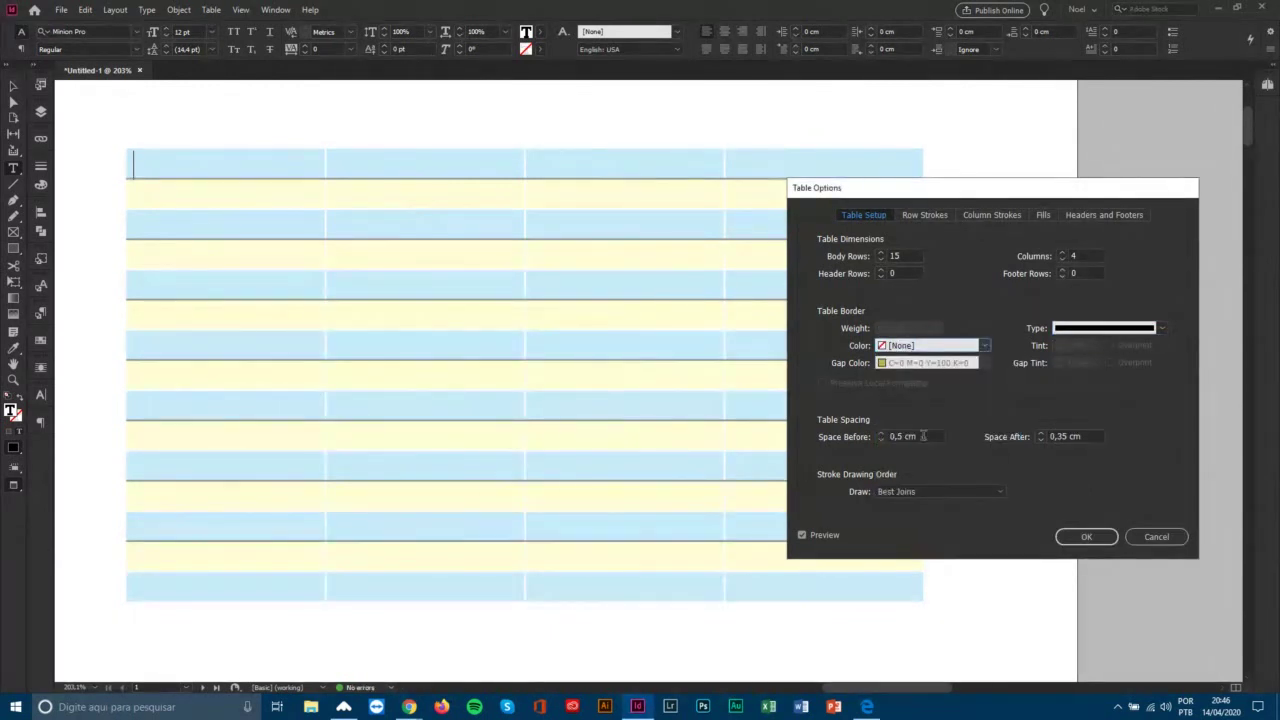
left_click(1090, 537)
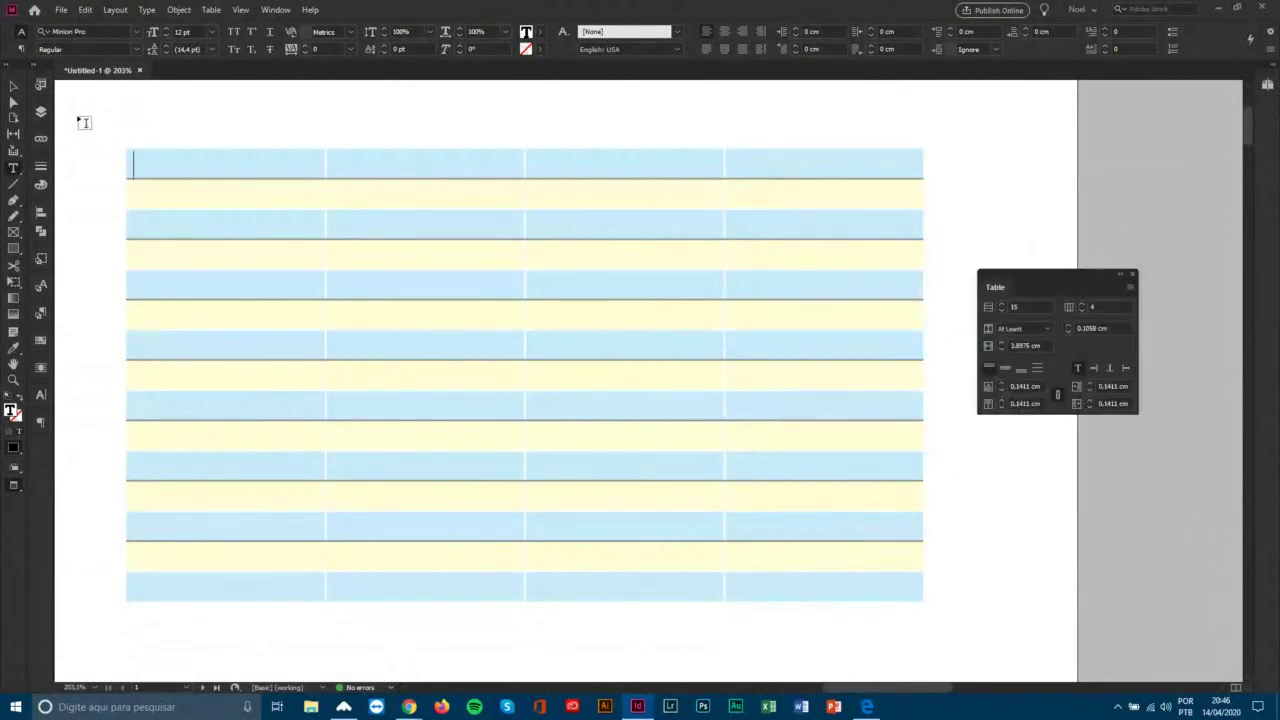
left_click(13, 87)
left_click(306, 129)
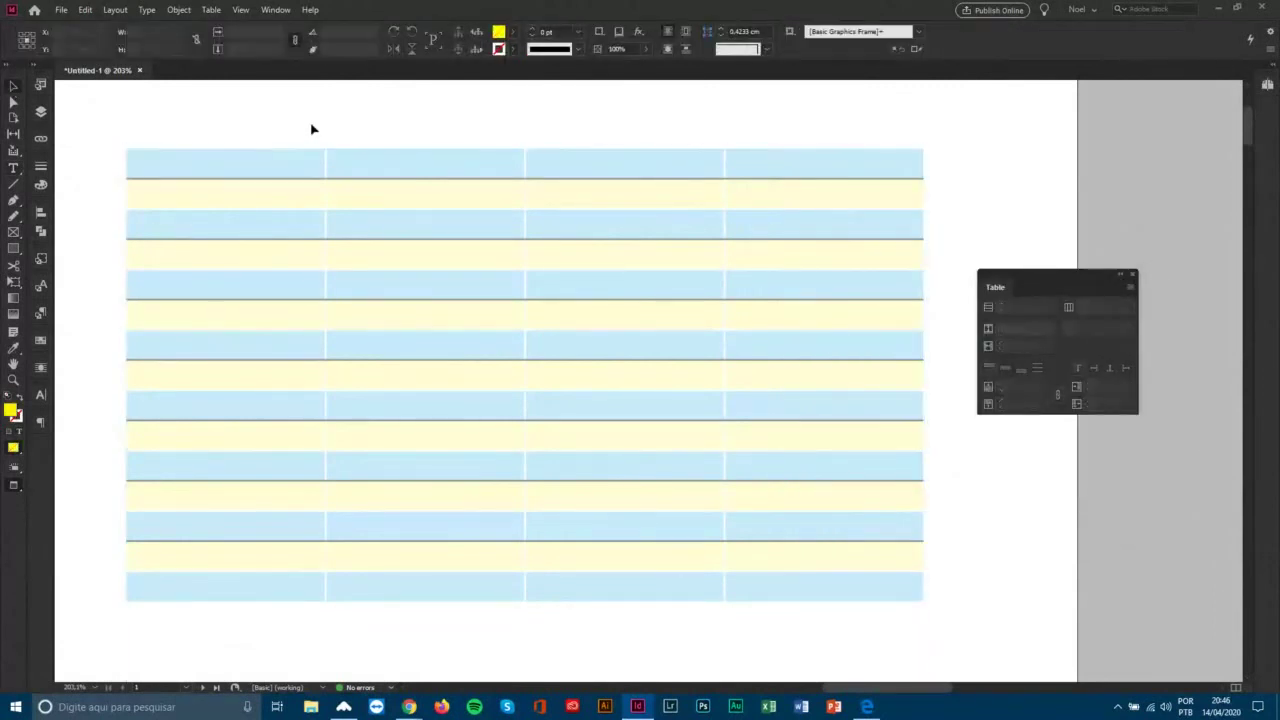